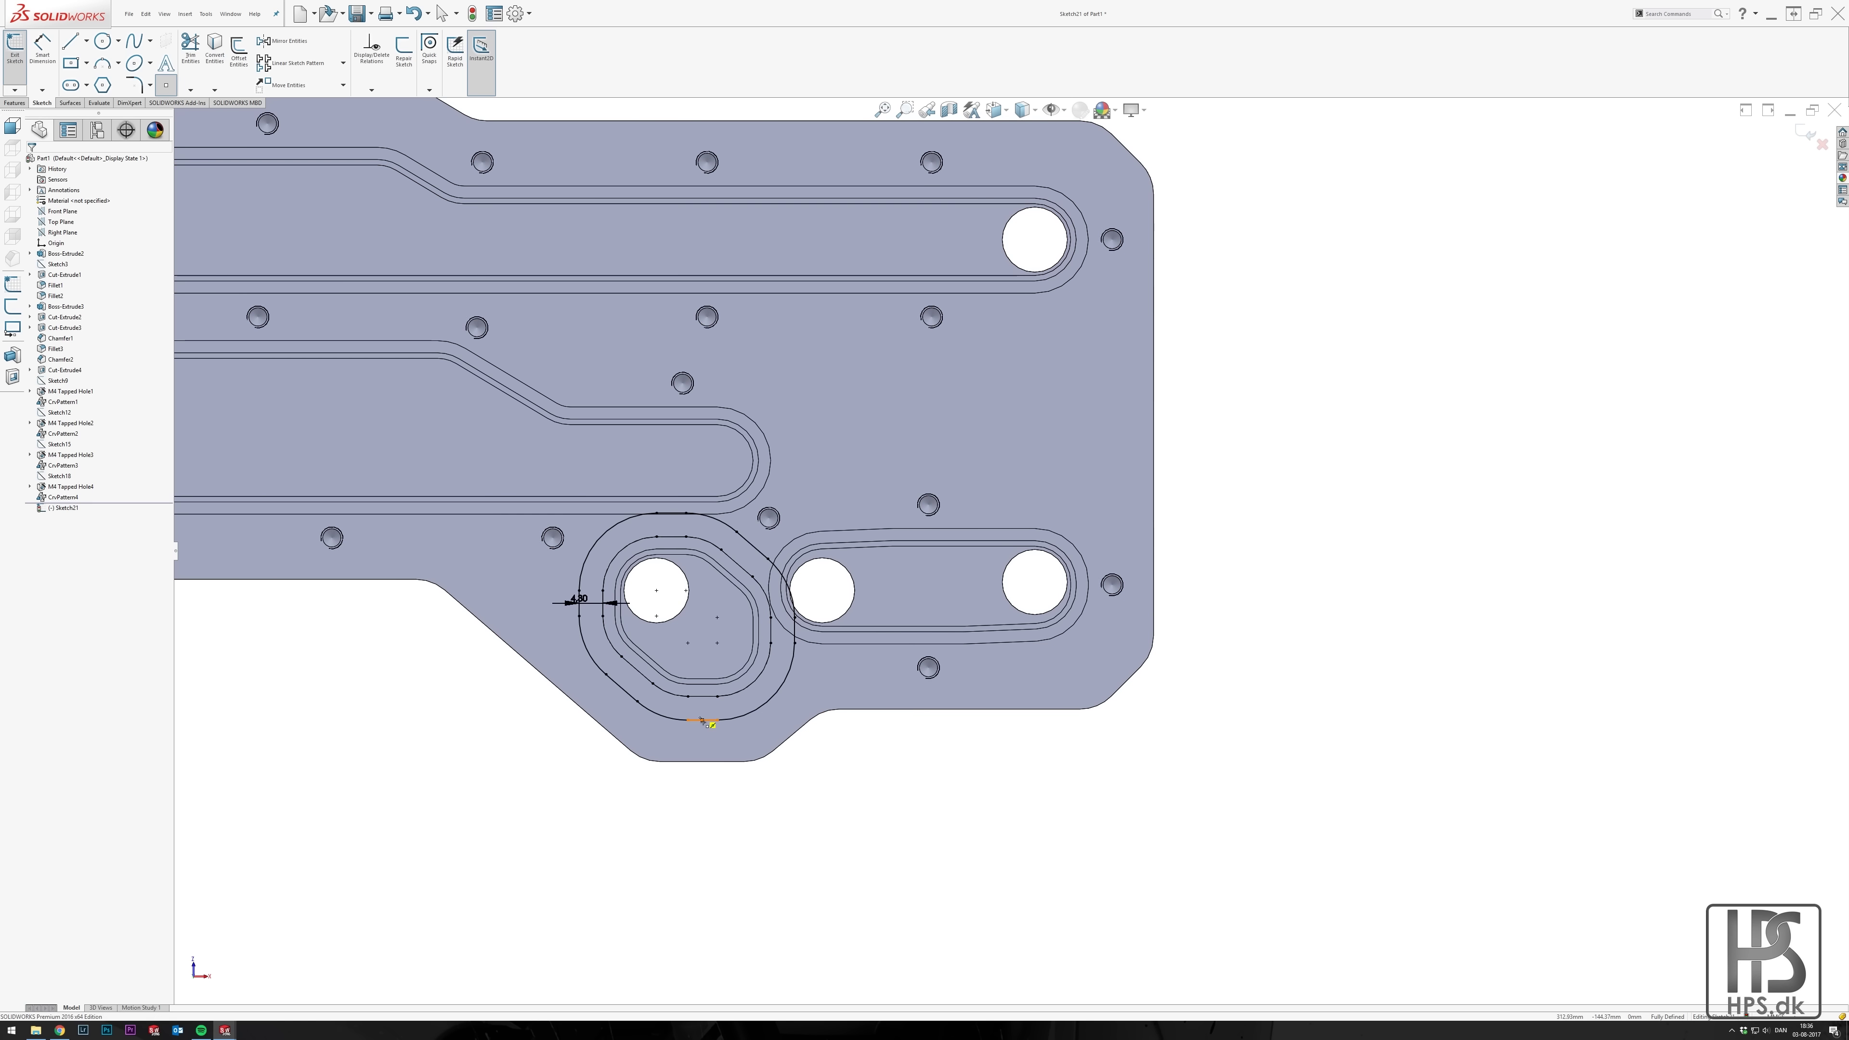
Section the finished plate perpendicular to the Right Plane and inspect the exposed interior channels.
left_click(710, 722)
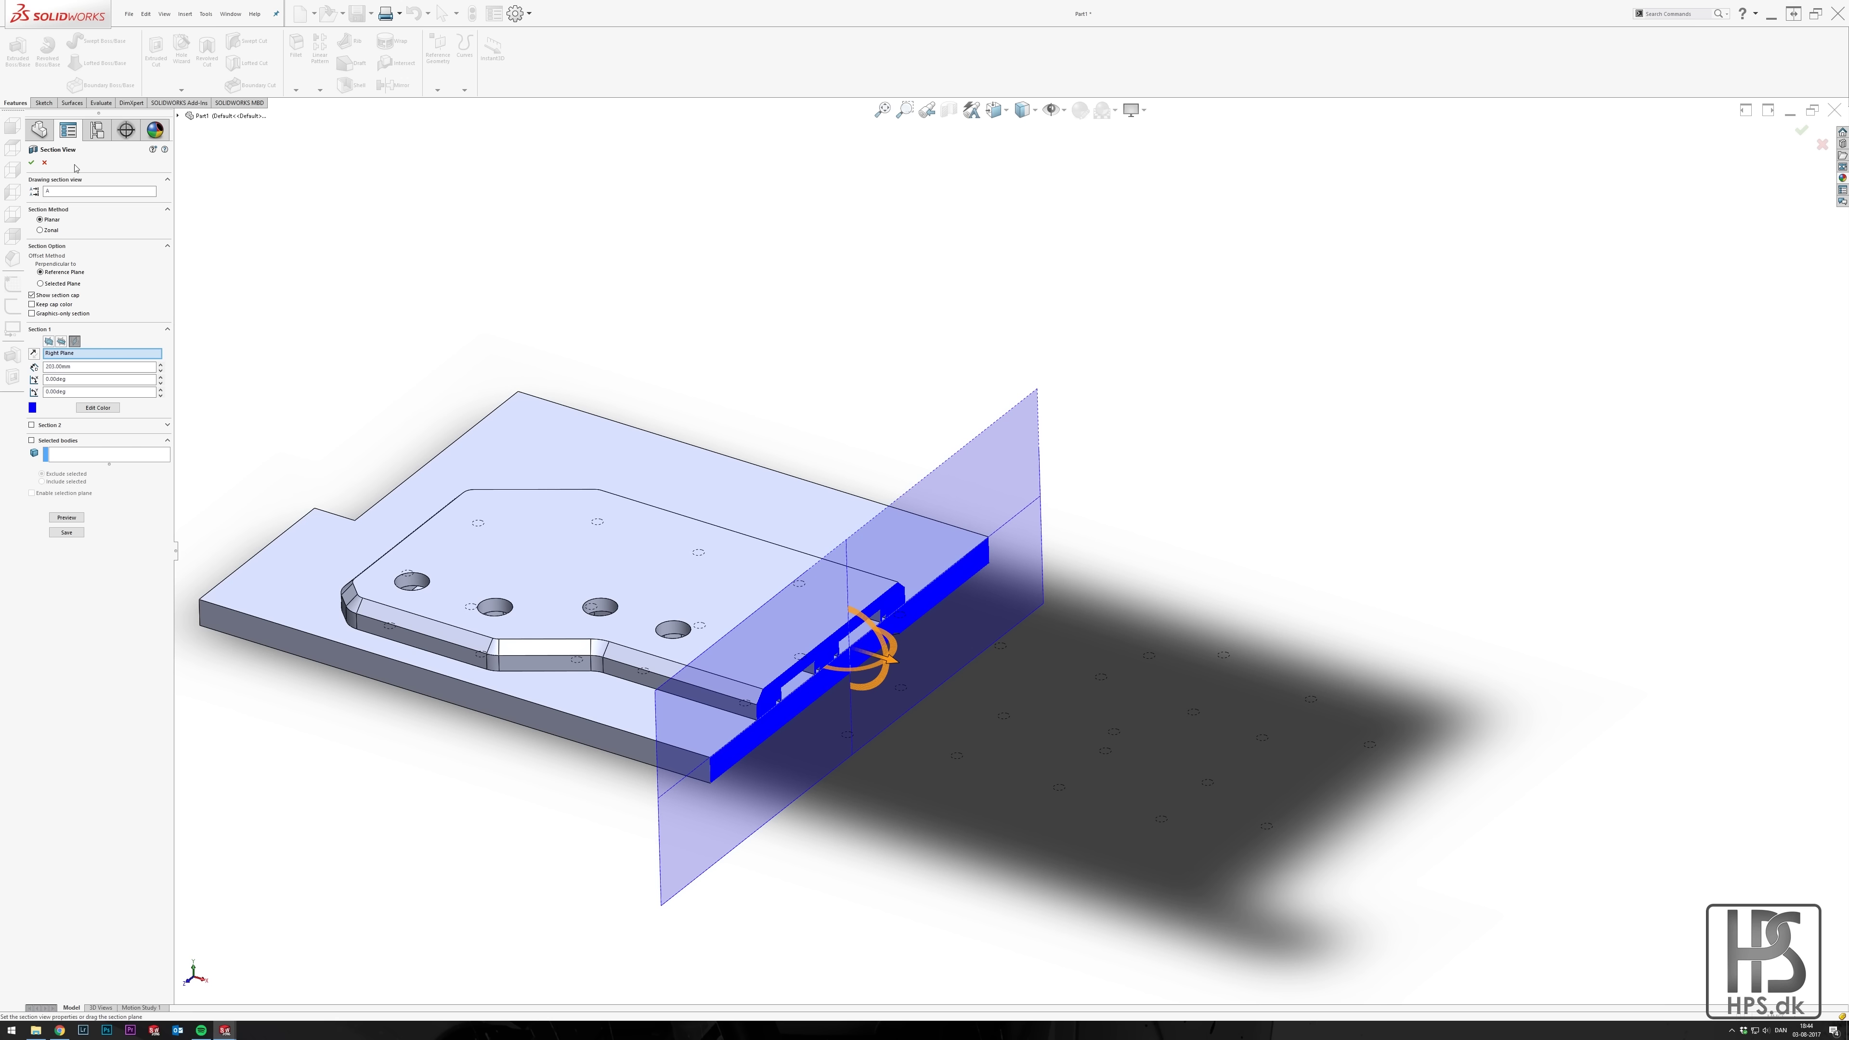
left_click(32, 164)
middle_click_drag(655, 437, 779, 384)
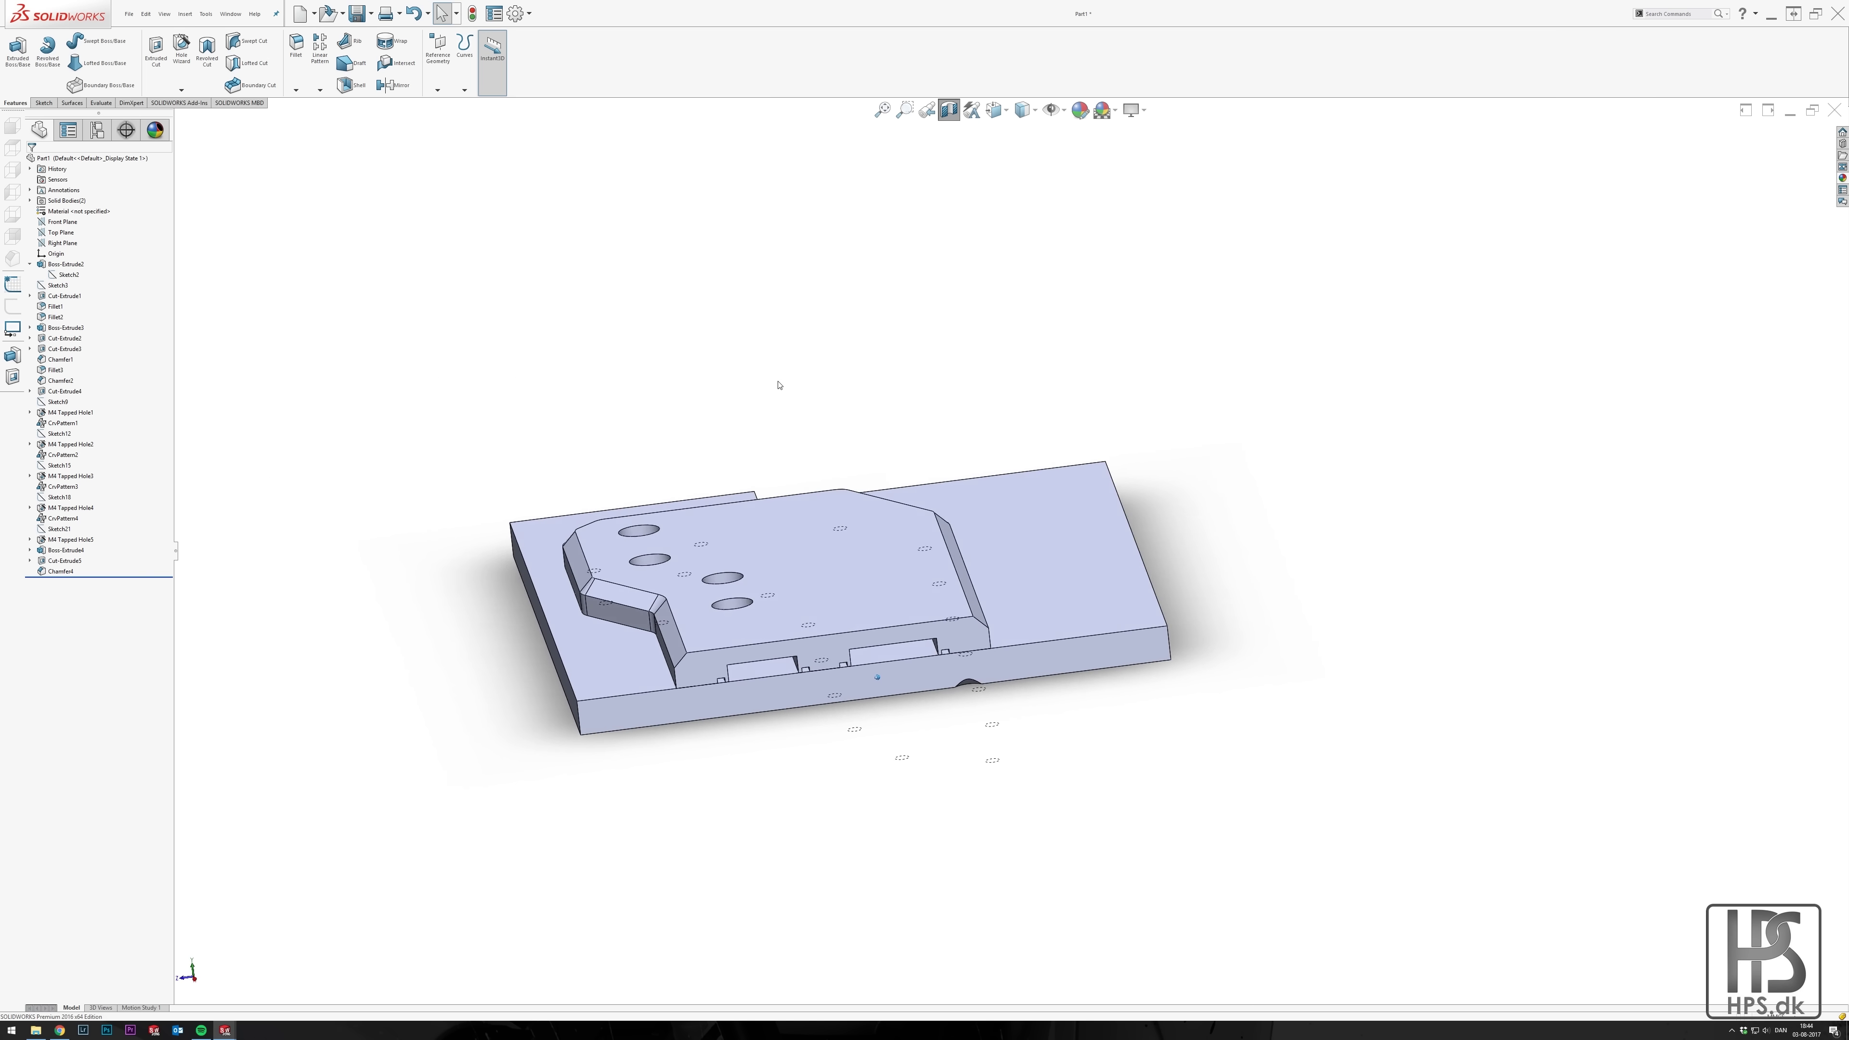
scroll(779, 385, "up", 5)
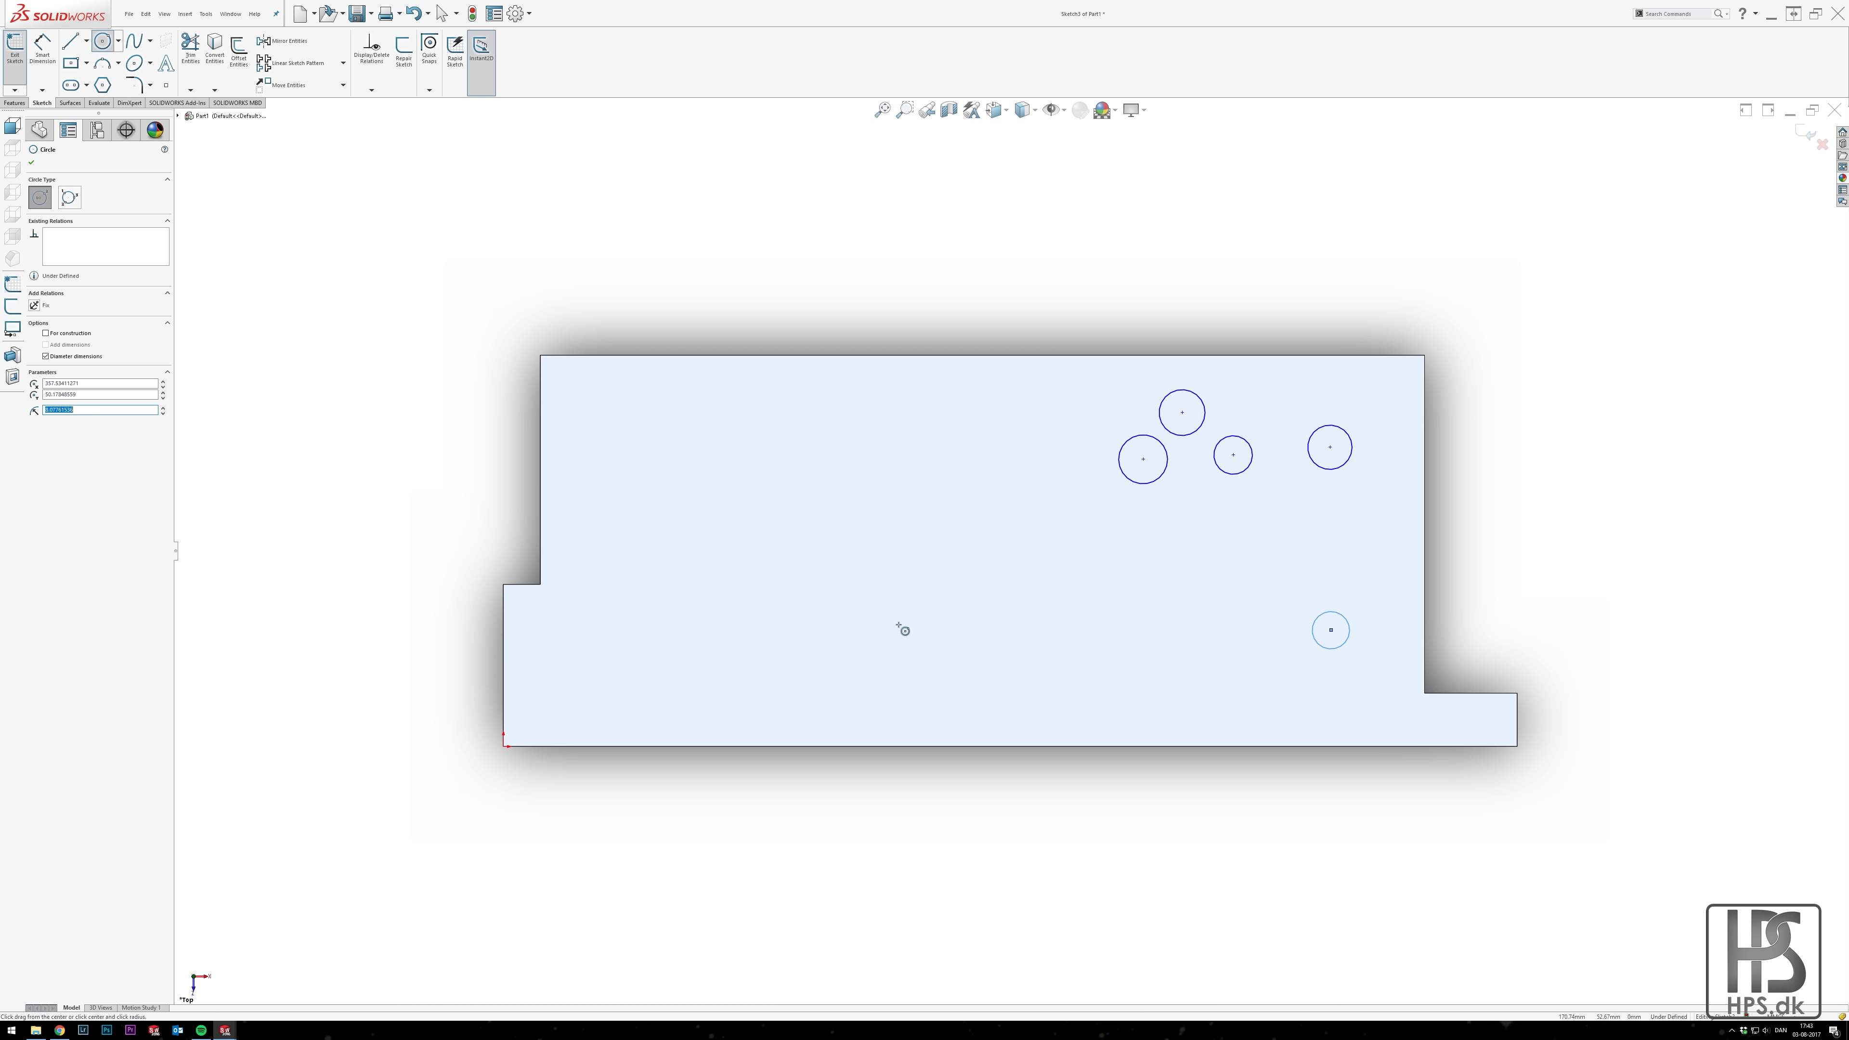
Sketch the remaining port circles on the plate face and make all the port circles equal.
left_click(1186, 512)
mouse_move(783, 625)
left_mouse_down()
mouse_move(793, 646)
mouse_move(697, 644)
mouse_move(656, 706)
mouse_move(592, 709)
left_mouse_up()
key("Escape")
left_click_drag(457, 226, 1496, 817)
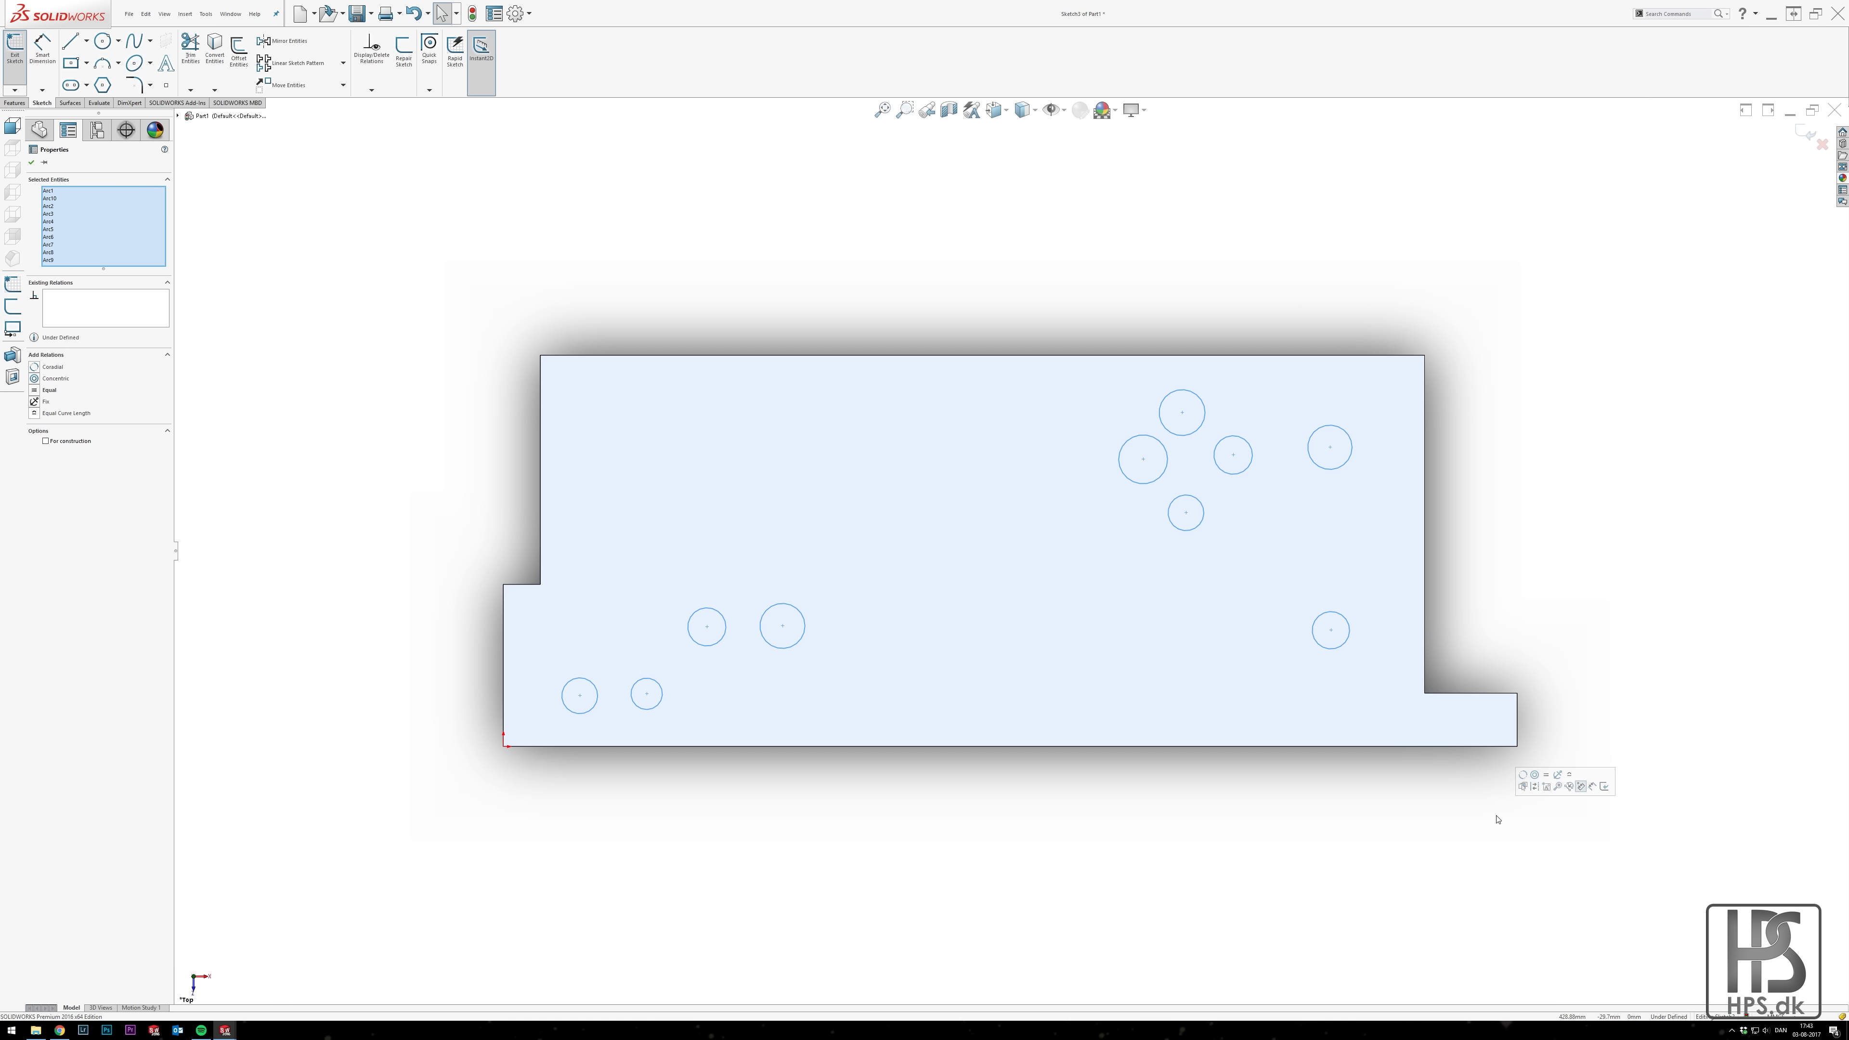
left_click(1546, 774)
Dimension the diameter of the port circle near the plate's upper right corner at 11.8 mm.
left_click(42, 49)
left_click(1339, 428)
left_click(1399, 284)
type("11.8")
key("Return")
Align the cluster's two side circles horizontally and the two circles nearest the plate's right edge vertically.
left_click(1145, 428)
left_click(1275, 421, "ctrl")
left_click(1206, 294)
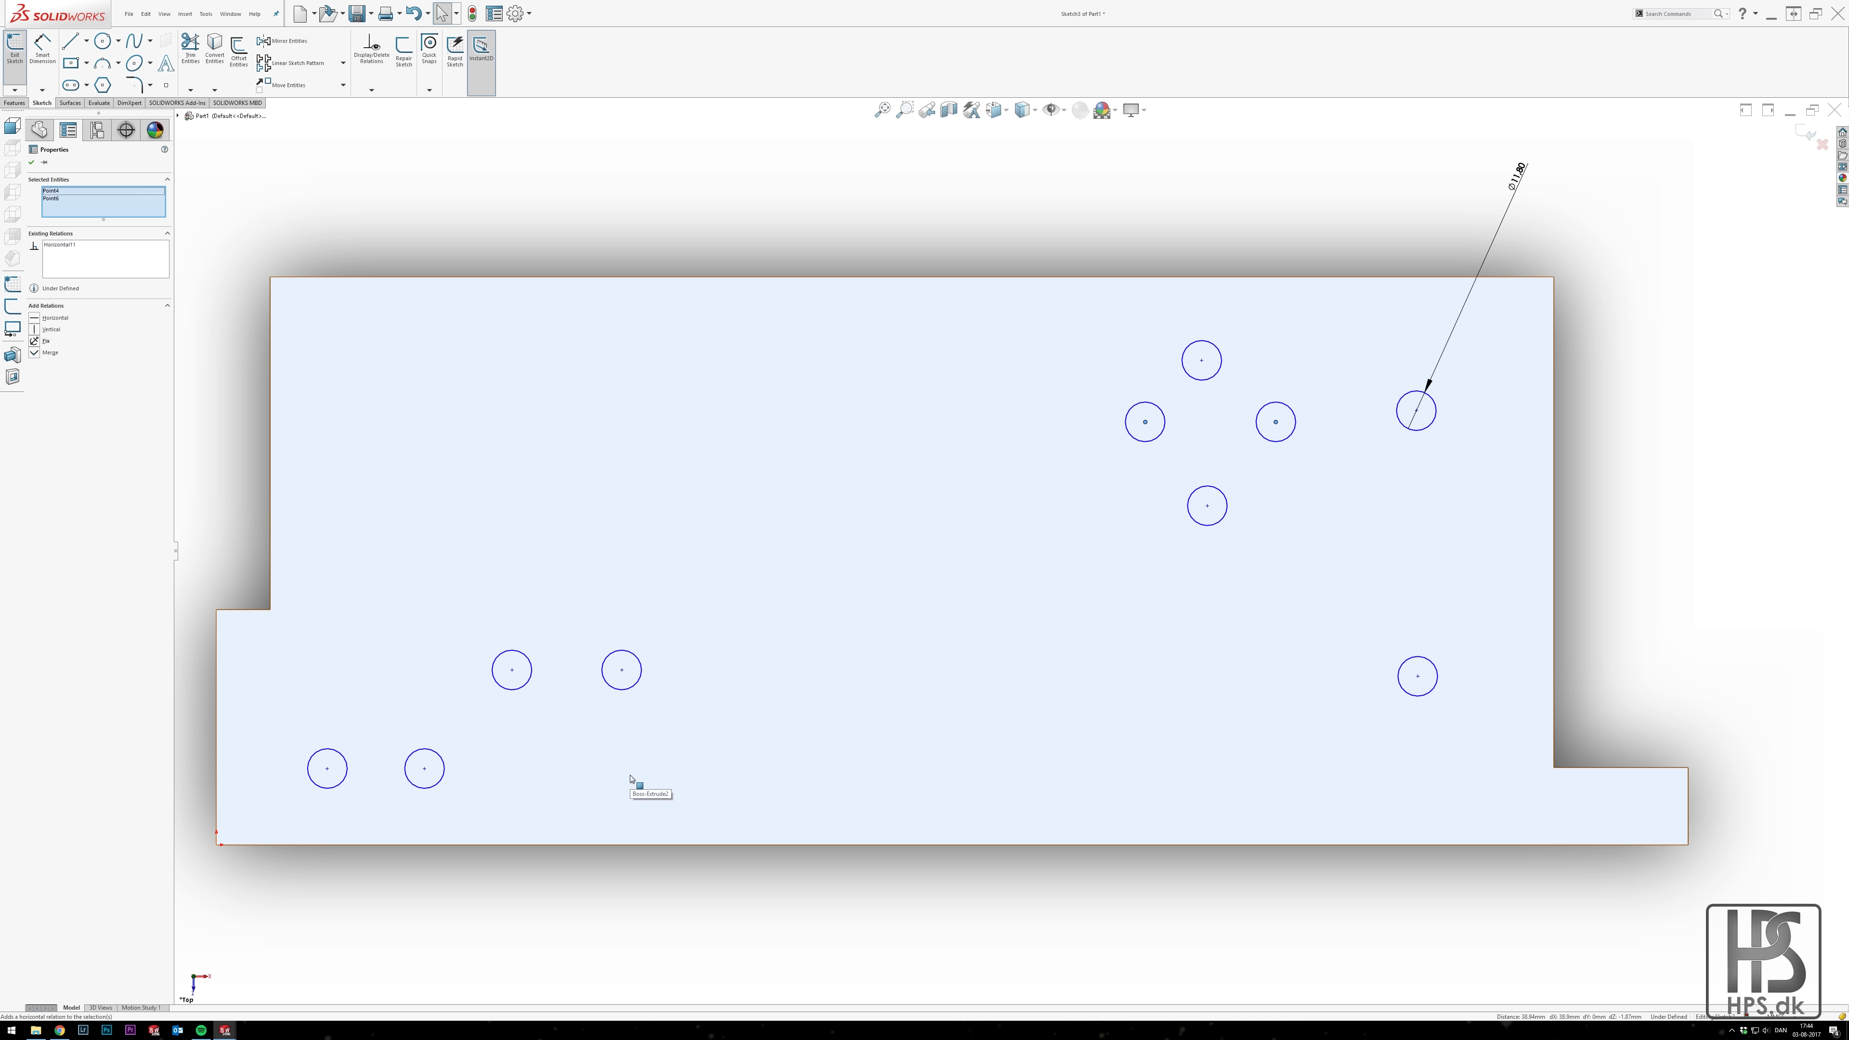
left_click(1417, 411)
left_click(1417, 675, "ctrl")
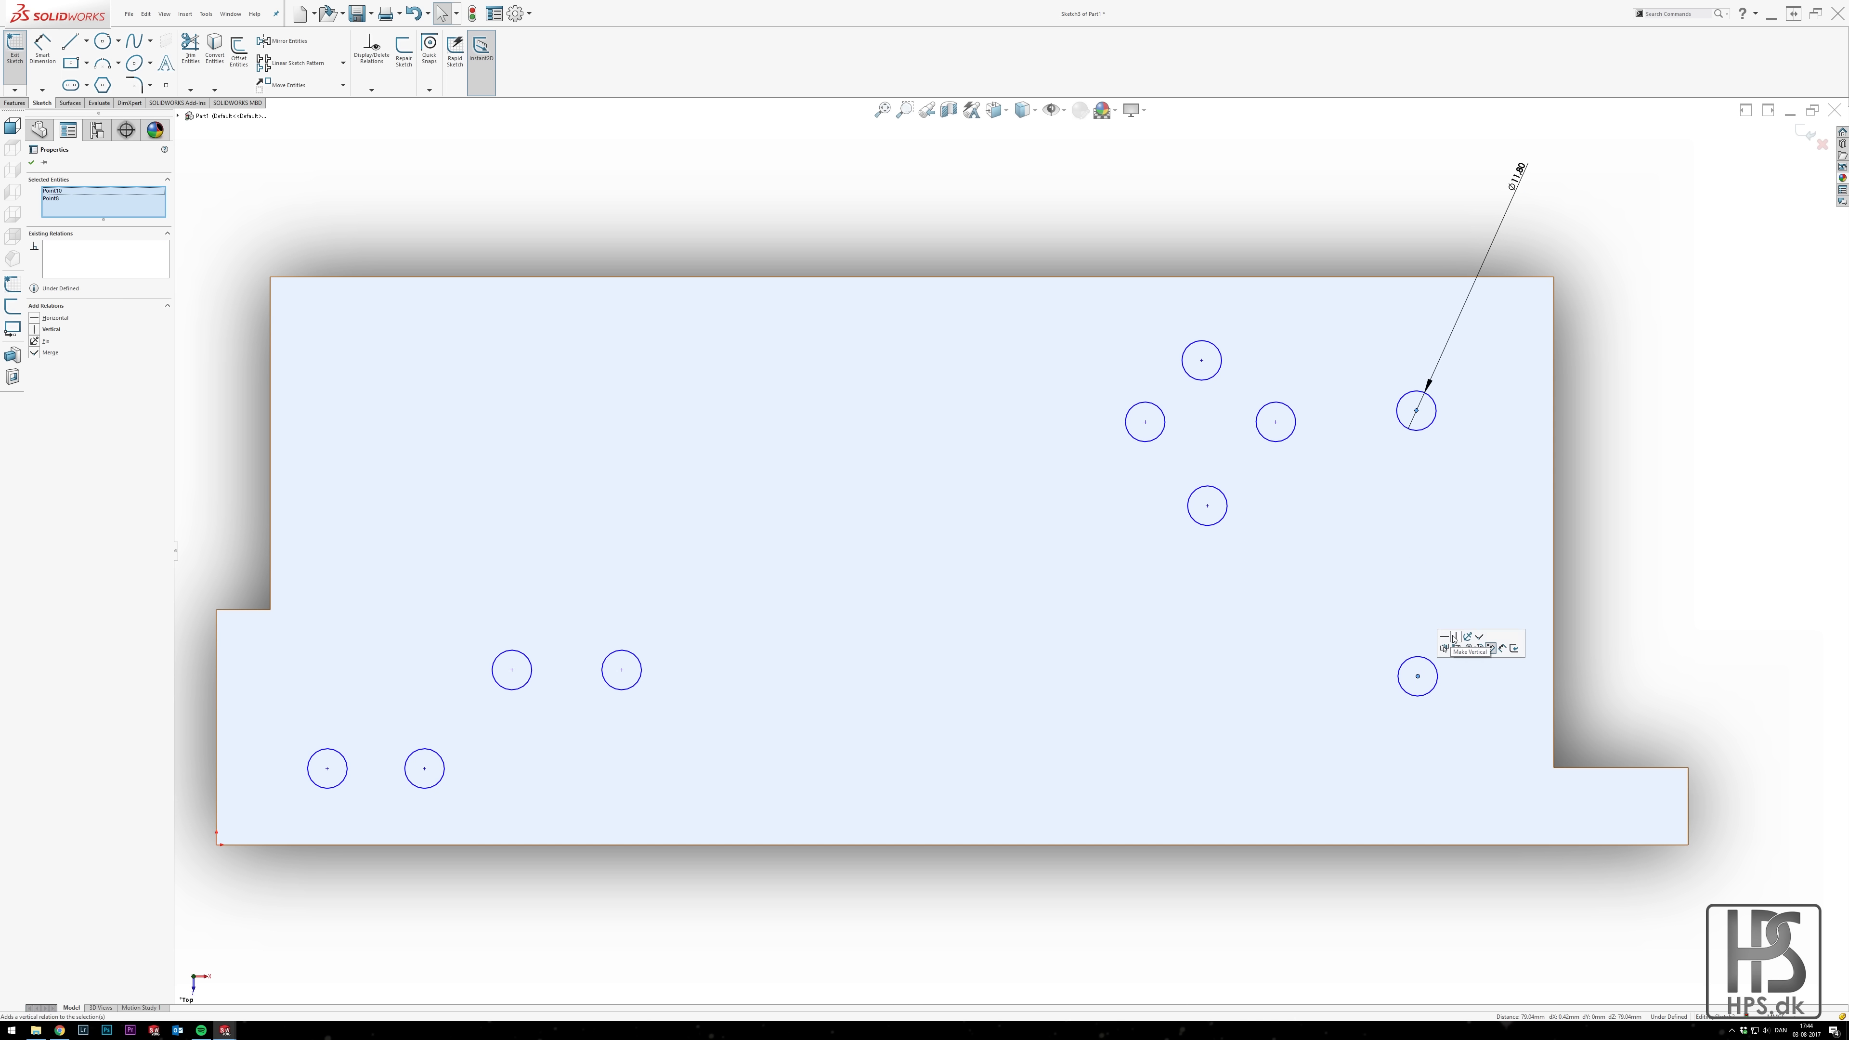
left_click(1052, 691)
Dimension the horizontal spacing of the higher circle pair in the plate's lower left area at 29 mm.
key("d")
left_click(621, 669)
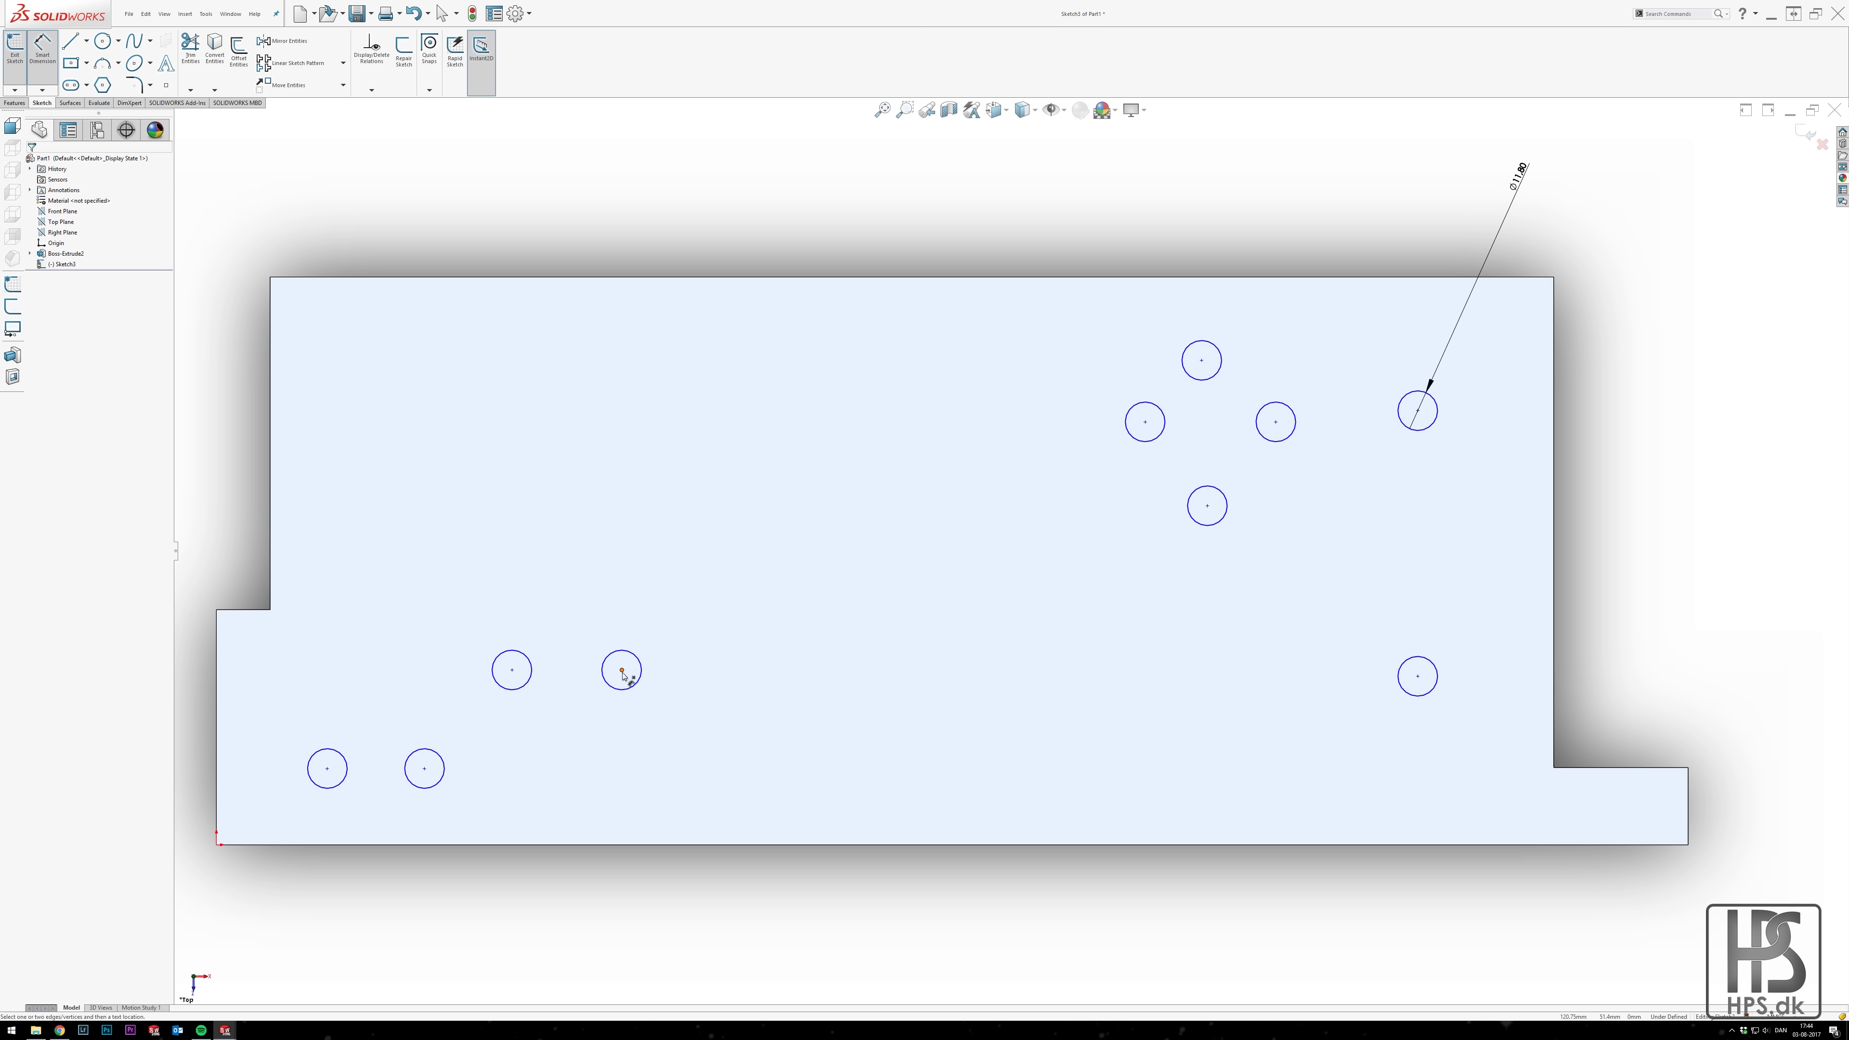
left_click(511, 669)
left_click(568, 718)
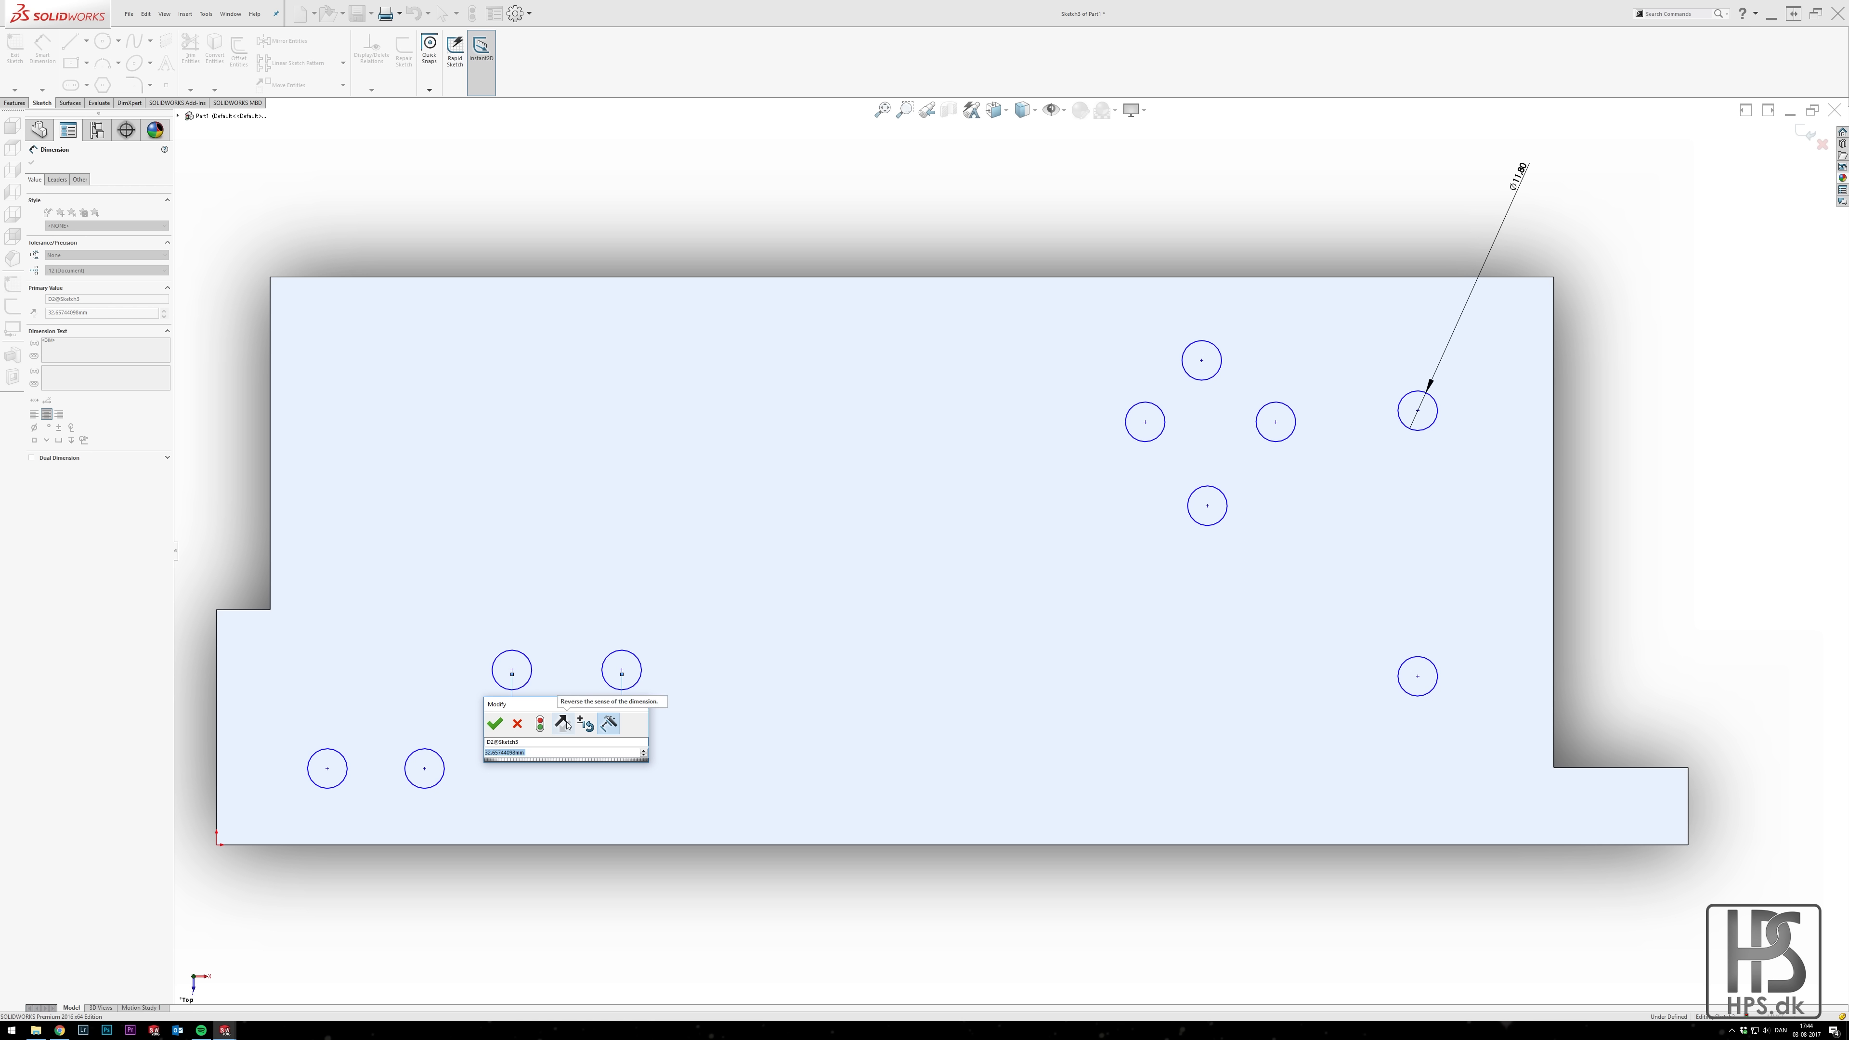
type("29")
key("Return")
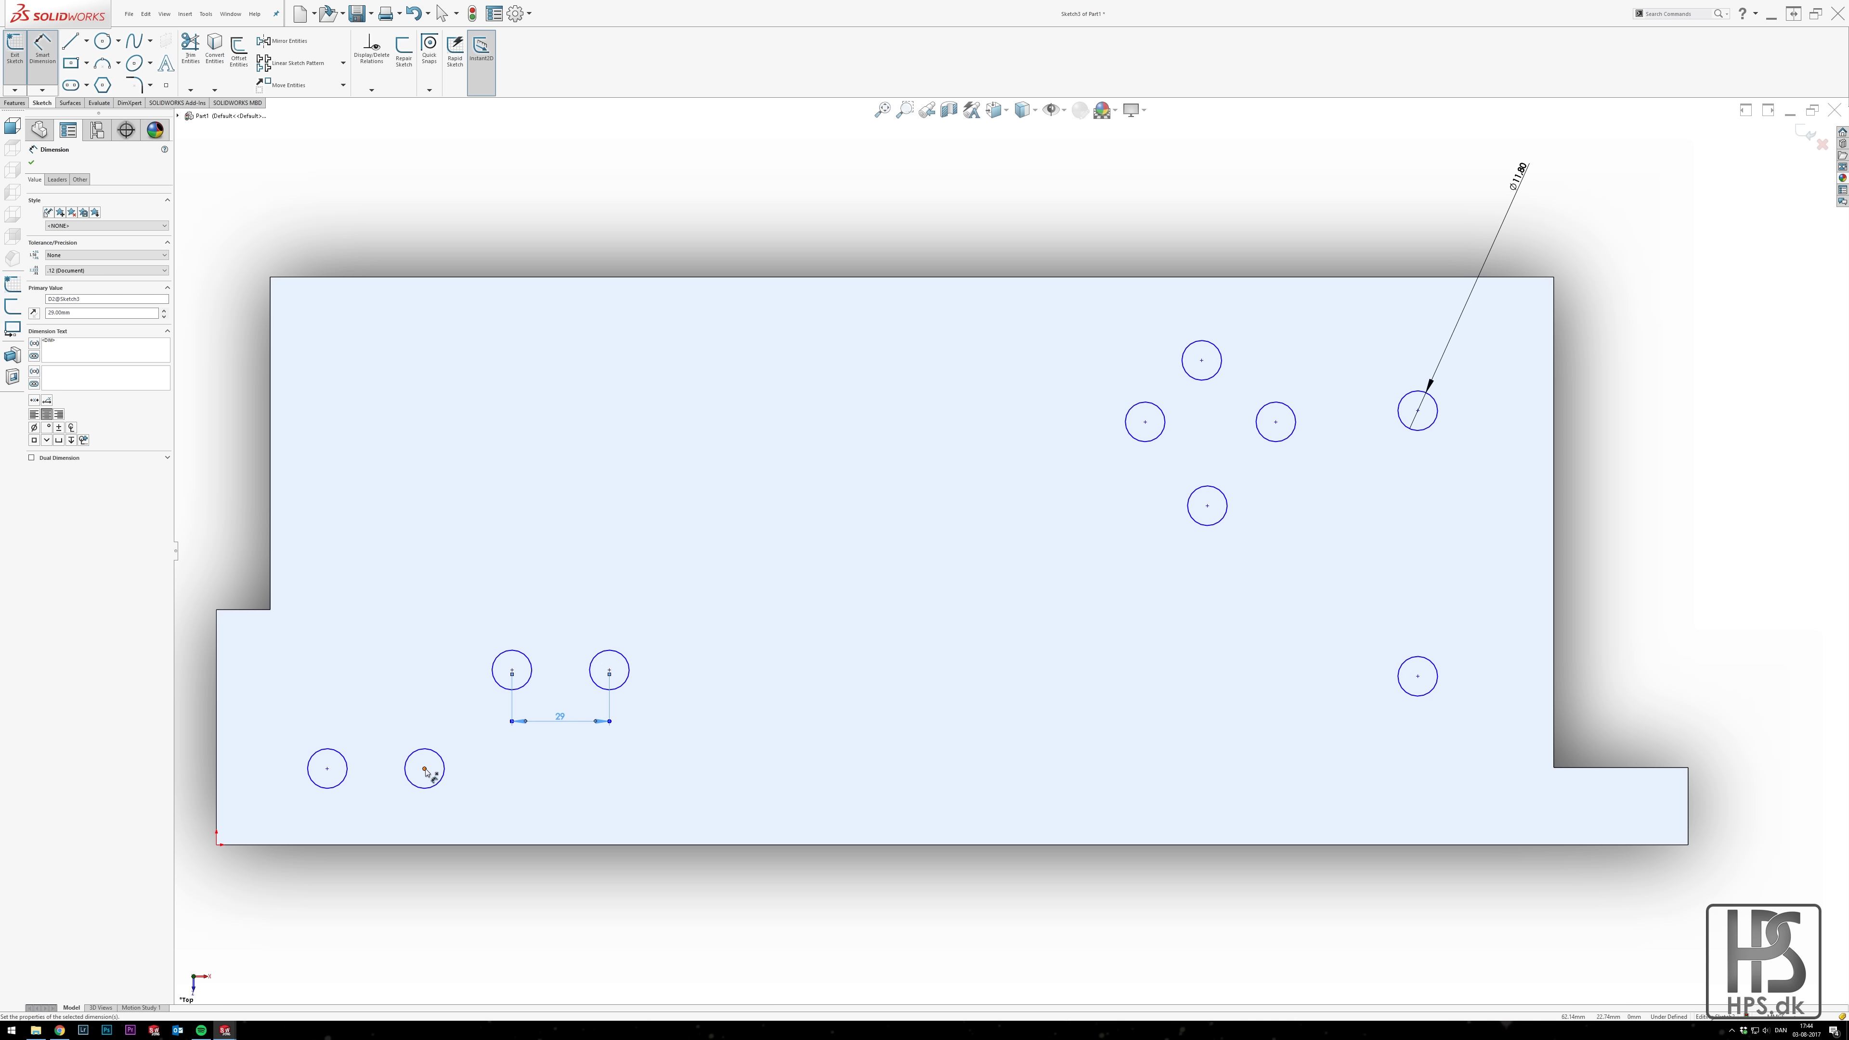
Dimension the right circle of the lowest pair 97 mm from the plate's left edge.
left_click(424, 768)
left_click(218, 675)
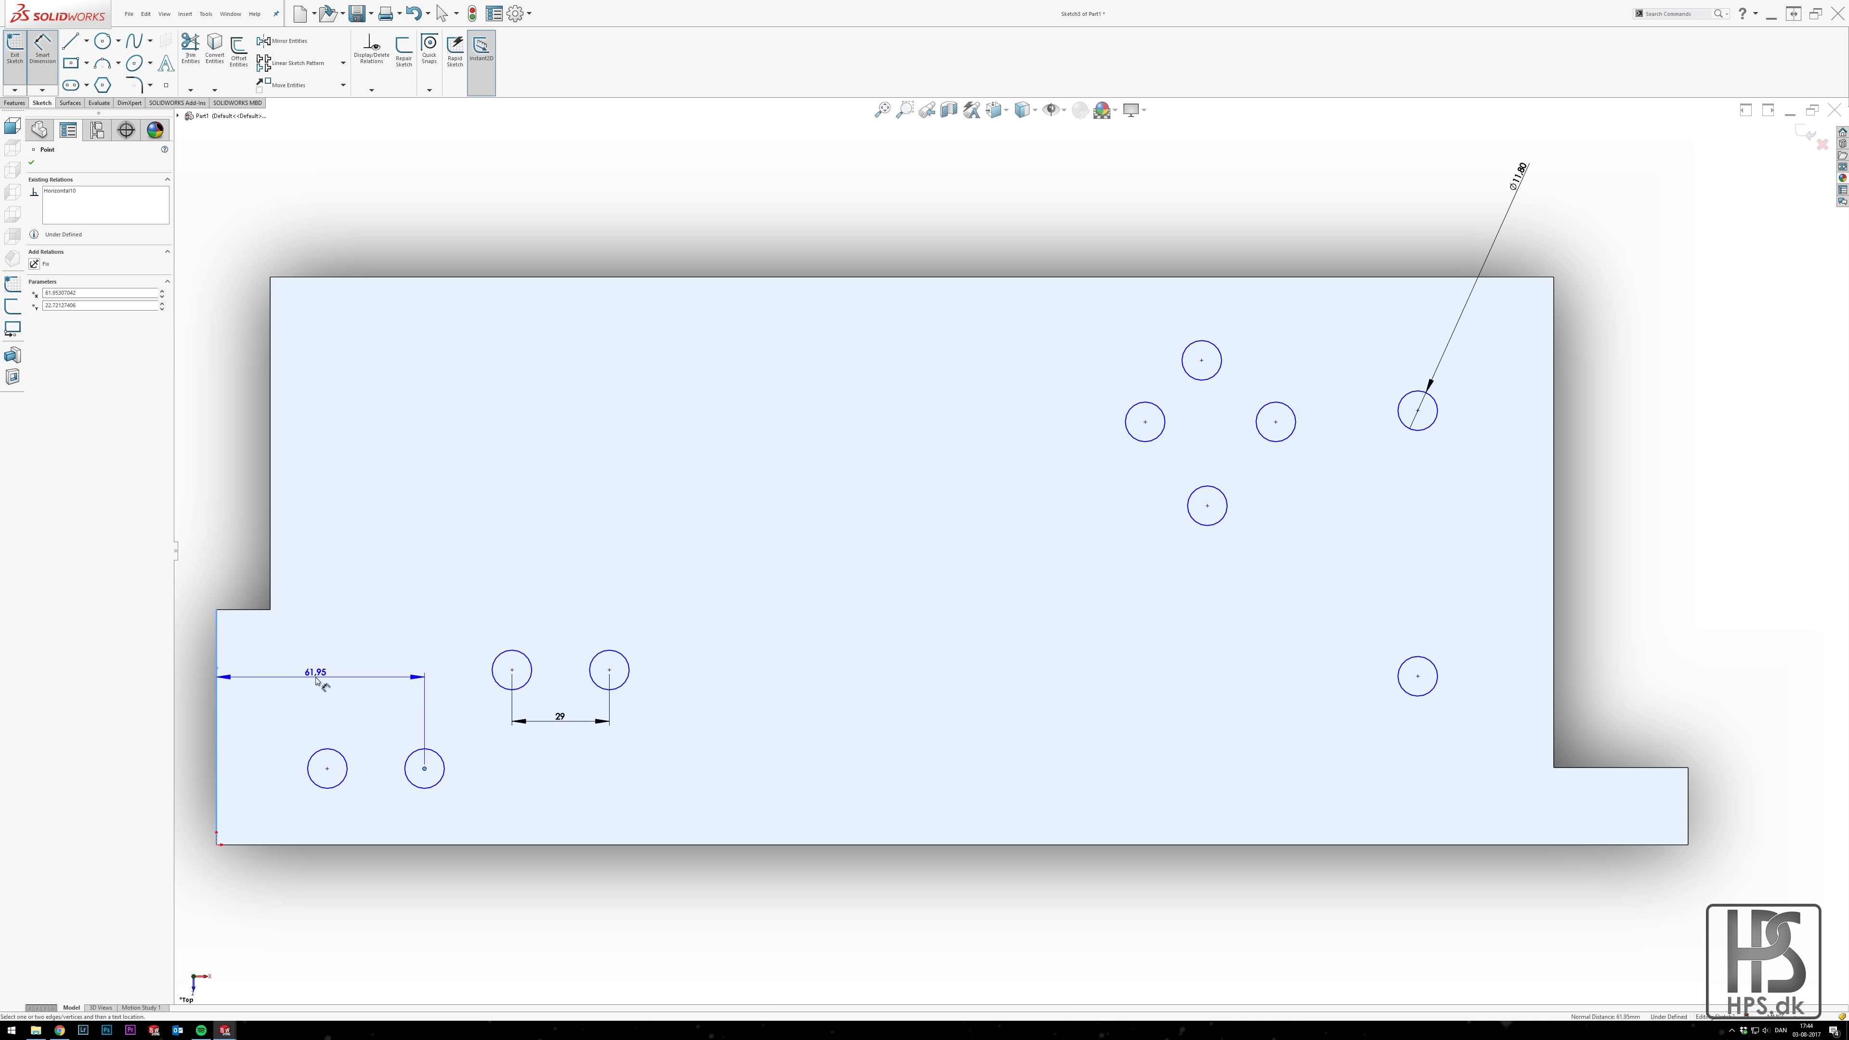
left_click(316, 681)
type("97")
key("Return")
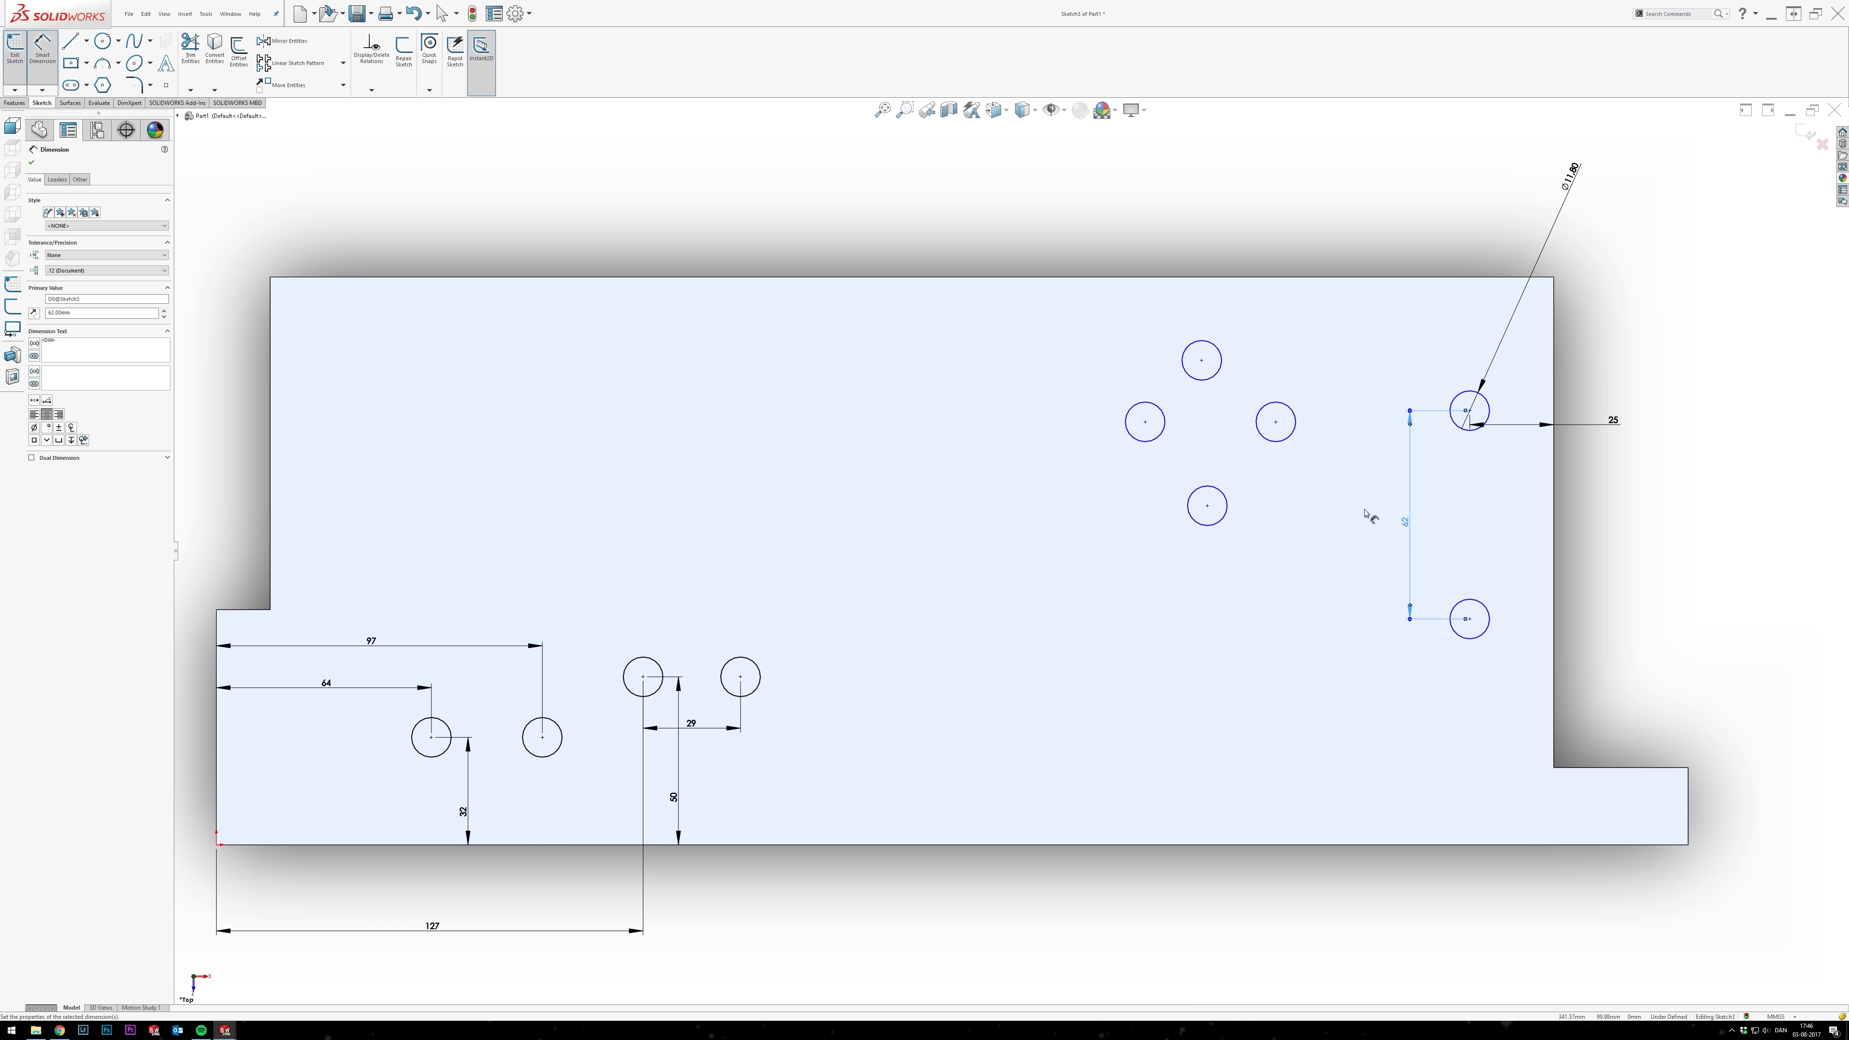
Dimension the horizontal spacing between the cluster's left and right circles at 30 mm.
left_click(1275, 421)
left_click(1145, 422)
left_click(1207, 452)
type("30")
key("Return")
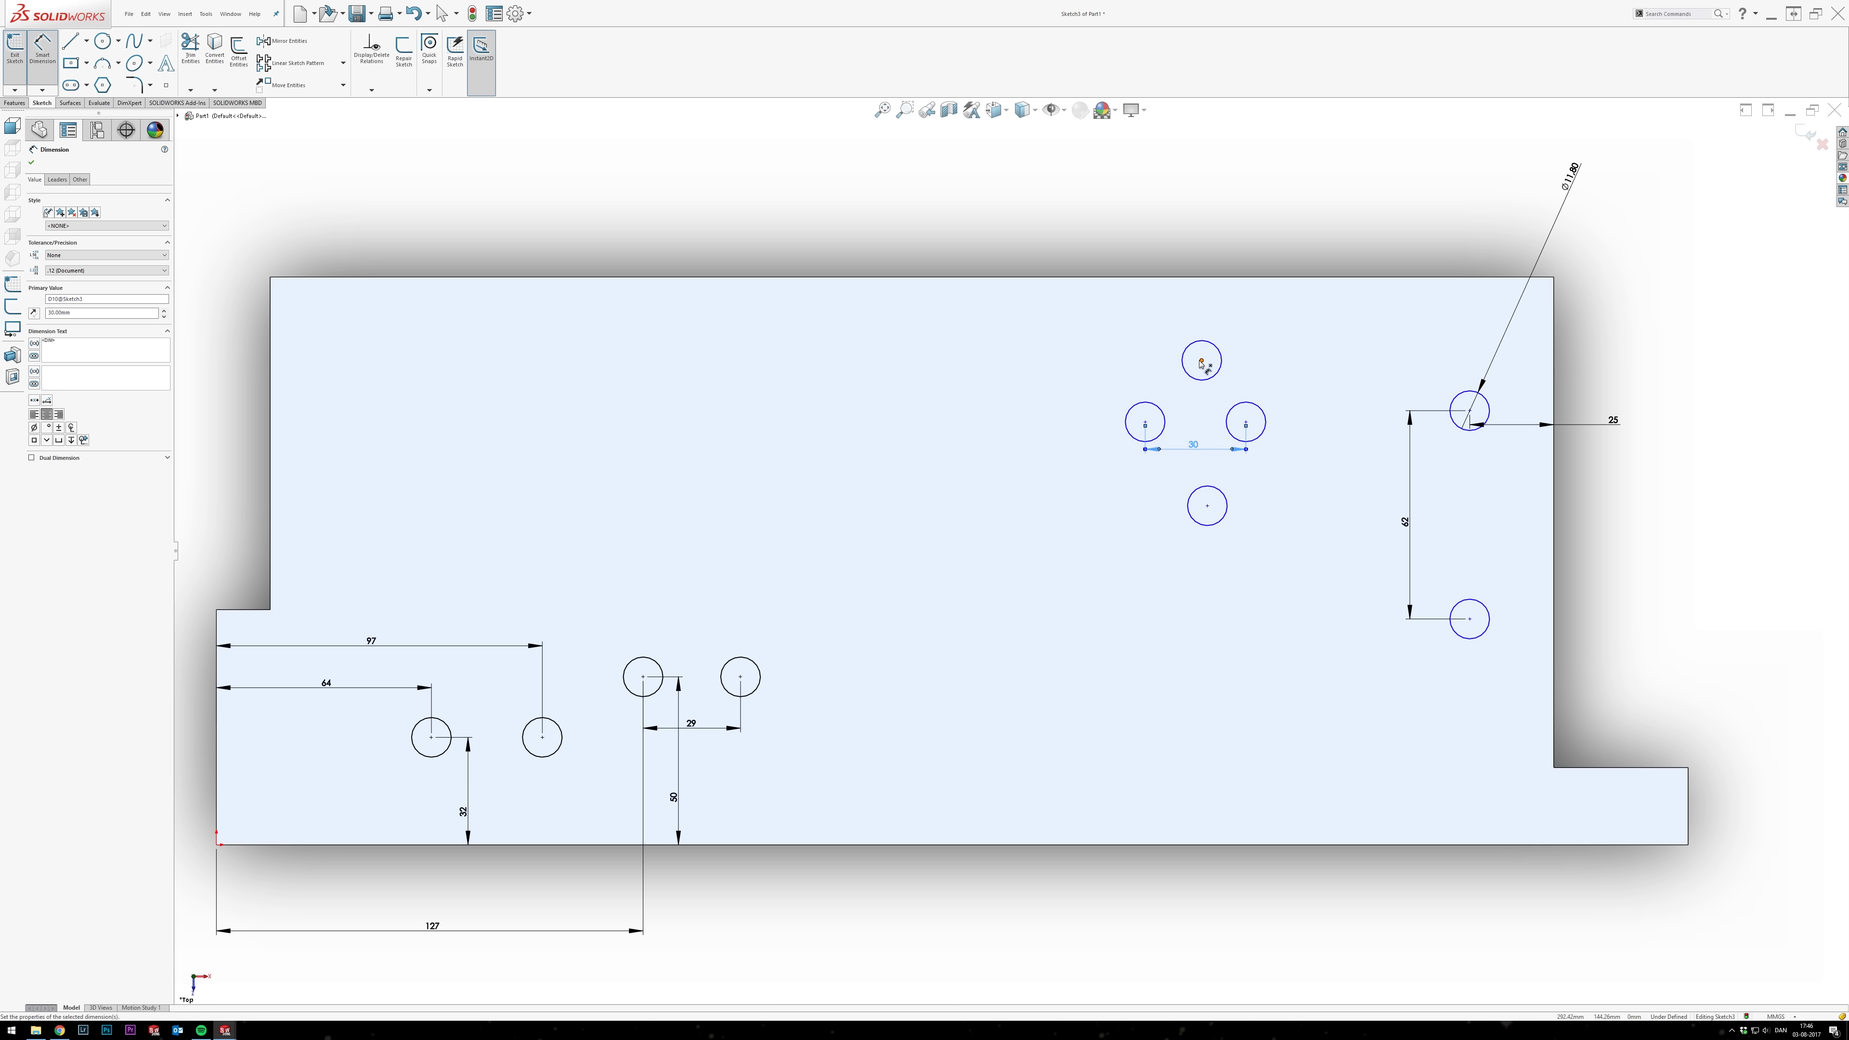
Align the cluster's upper and lower circles vertically and dimension their spacing at 33 mm.
key("Escape")
left_click(1201, 361)
left_click(1207, 506, "ctrl")
left_click(1250, 477)
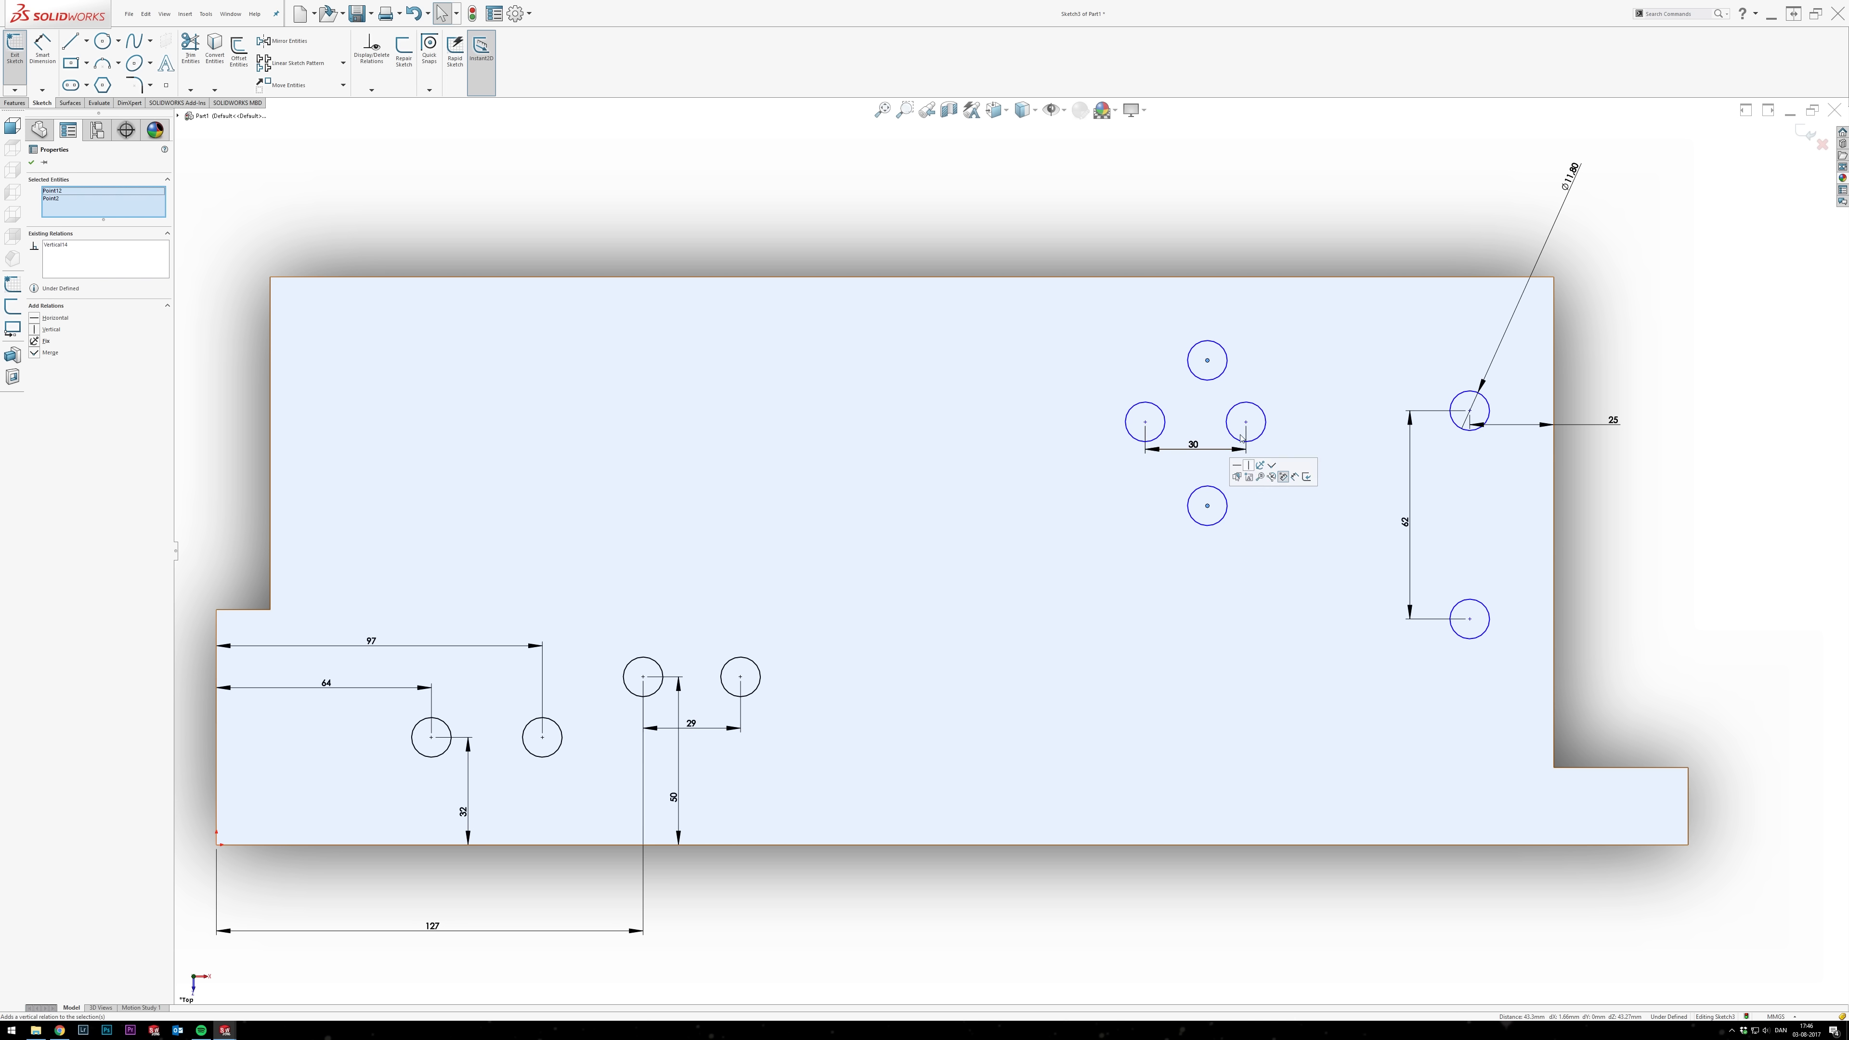
right_click_drag(1160, 379, 1036, 301)
left_click(1206, 361)
left_click(1207, 505)
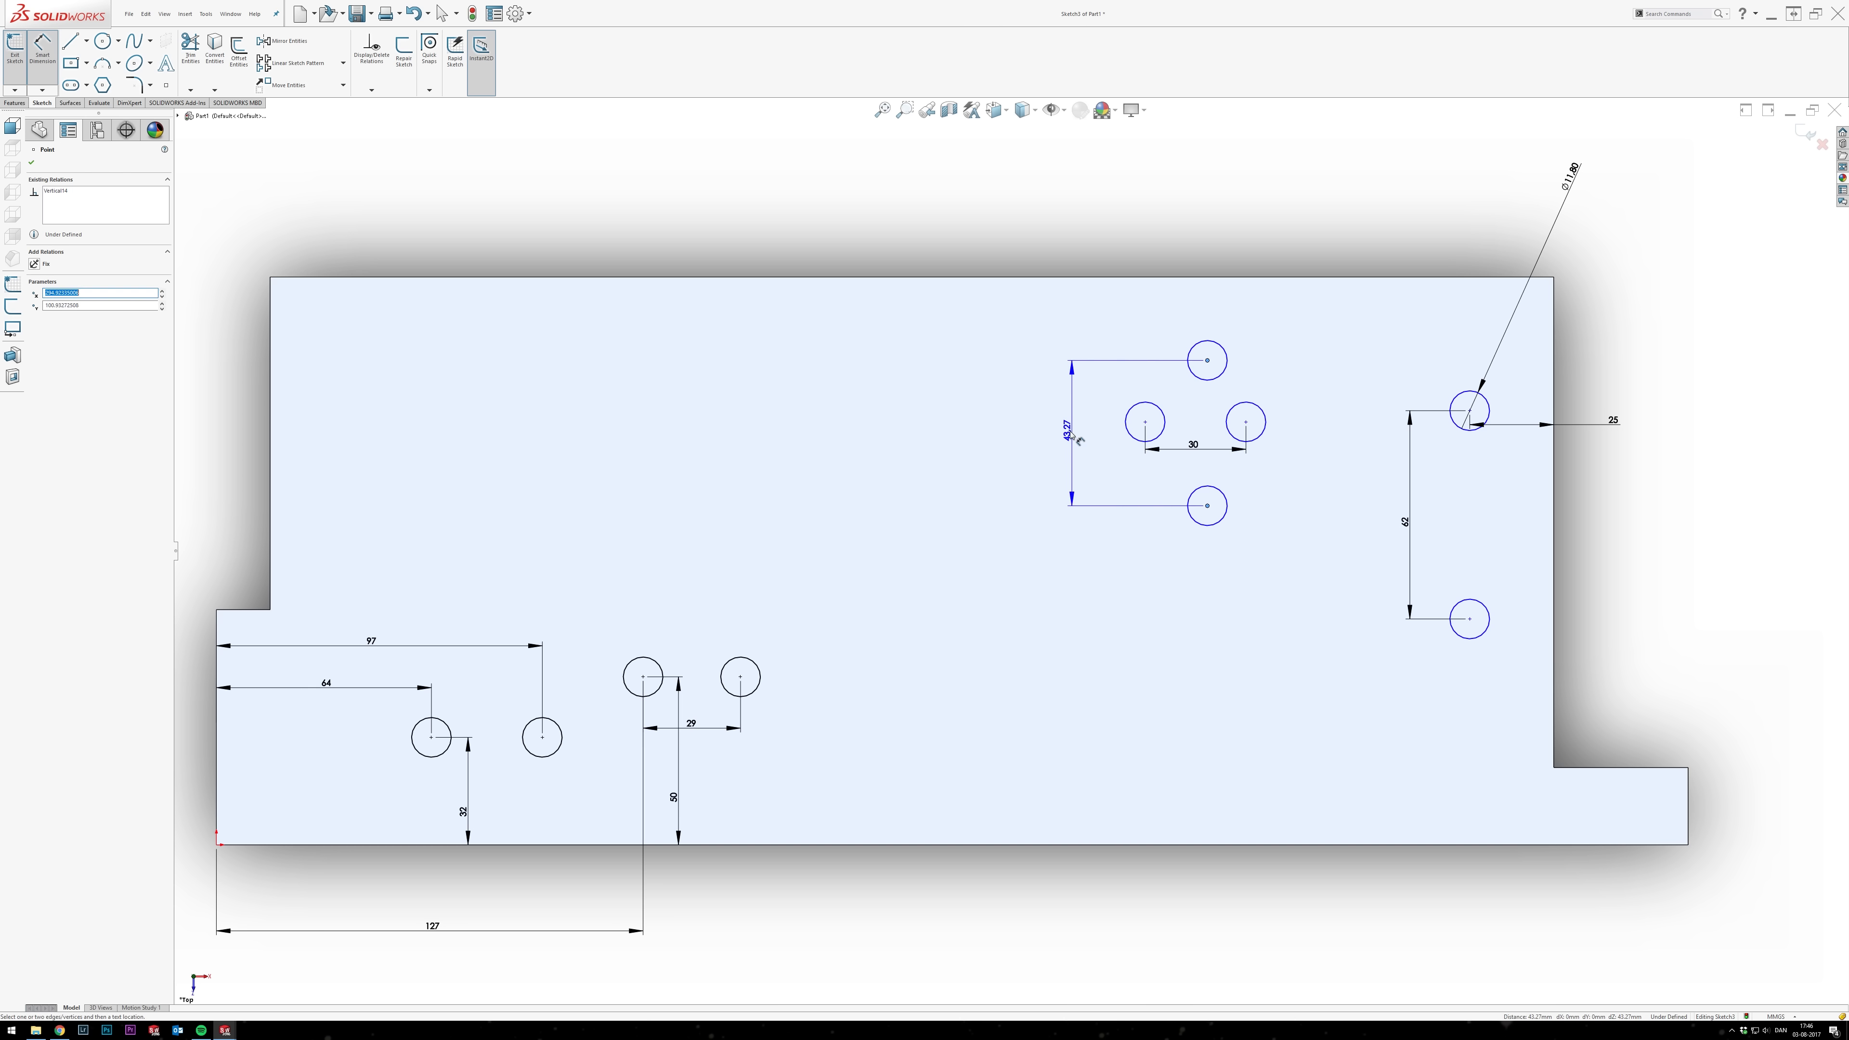
left_click(1053, 433)
Dimension the cluster's left circle 48.5 mm and its upper circle 39 mm from the plate's top edge.
left_click(1145, 422)
left_click(1121, 276)
left_click(1102, 190)
type("48.5")
key("Return")
left_click(1207, 395)
left_click(1179, 277)
left_click(1164, 317)
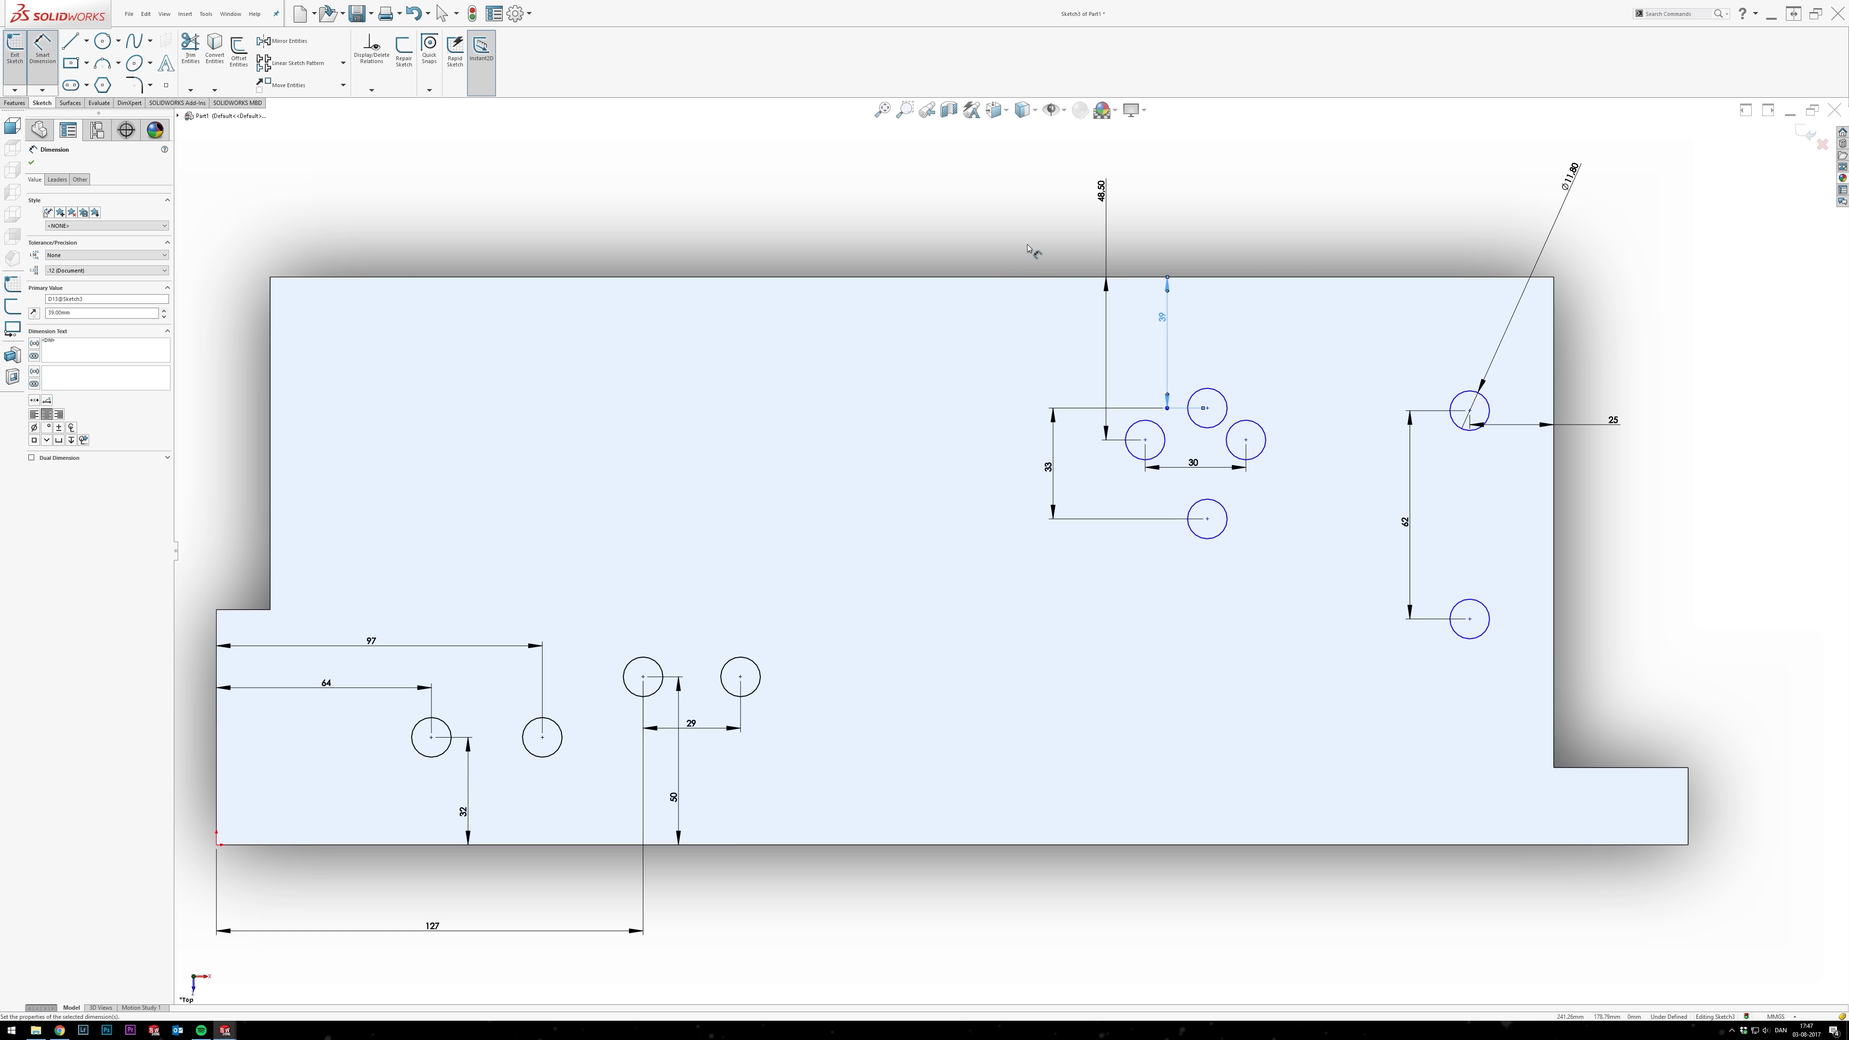
Sketch a center rectangle 65 mm wide and 34 mm high below the circle cluster.
left_click(71, 63)
left_click(1176, 686)
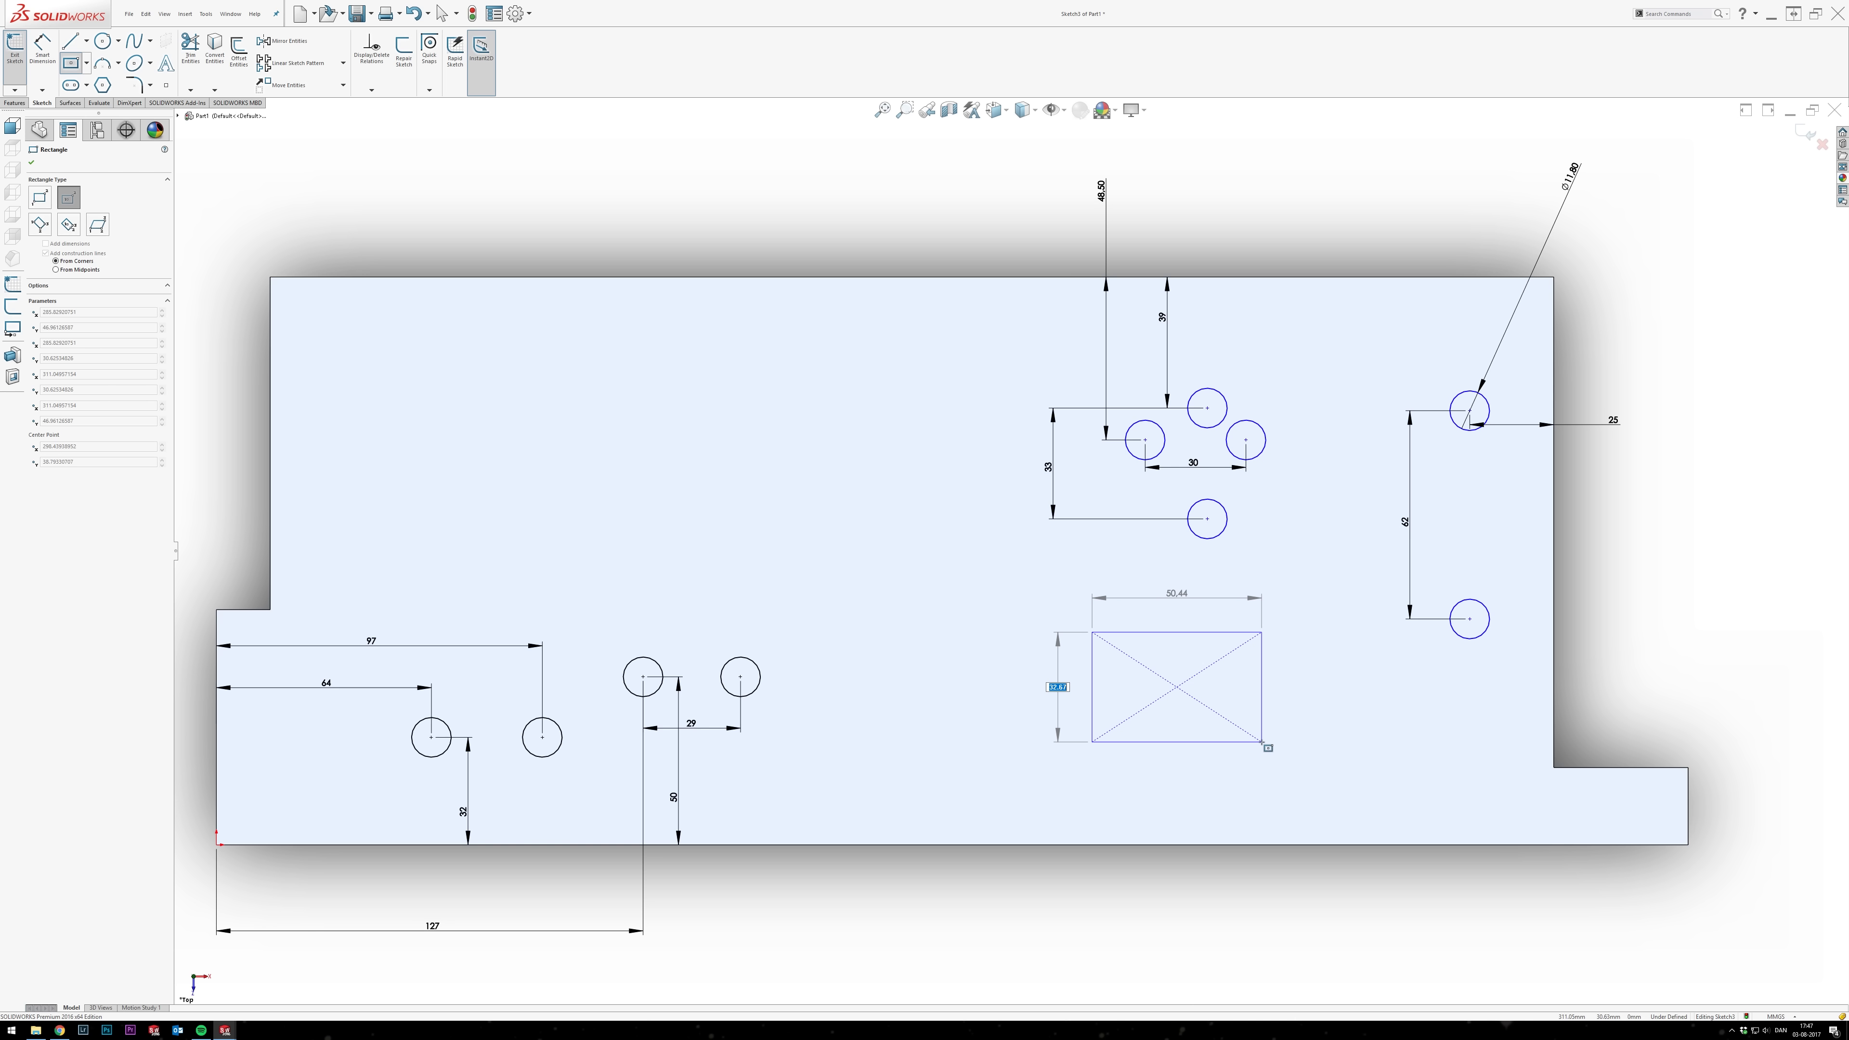
type("34")
key("Return")
type("65")
key("Return")
Dimension the small circles on the rectangle's corners at 3.2 mm diameter.
left_click(1309, 766)
left_click(1308, 784)
type("3,2")
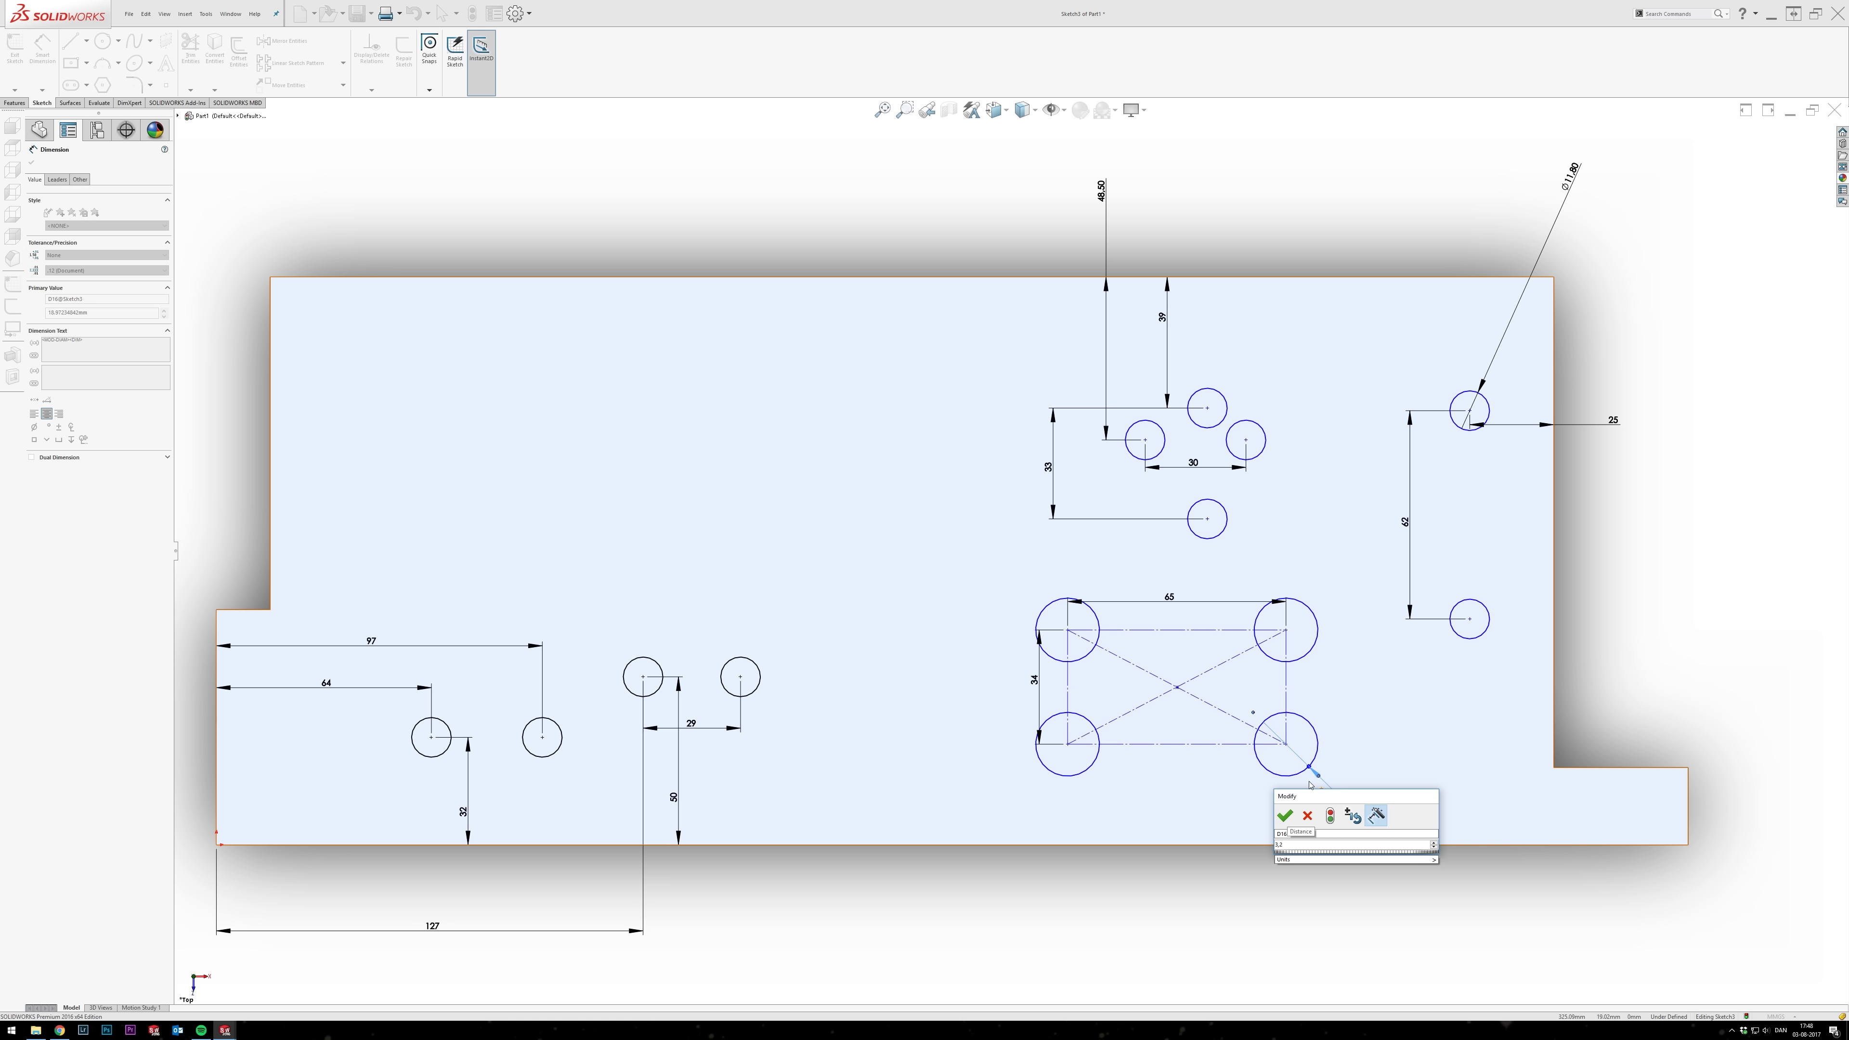
key("Return")
key("Escape")
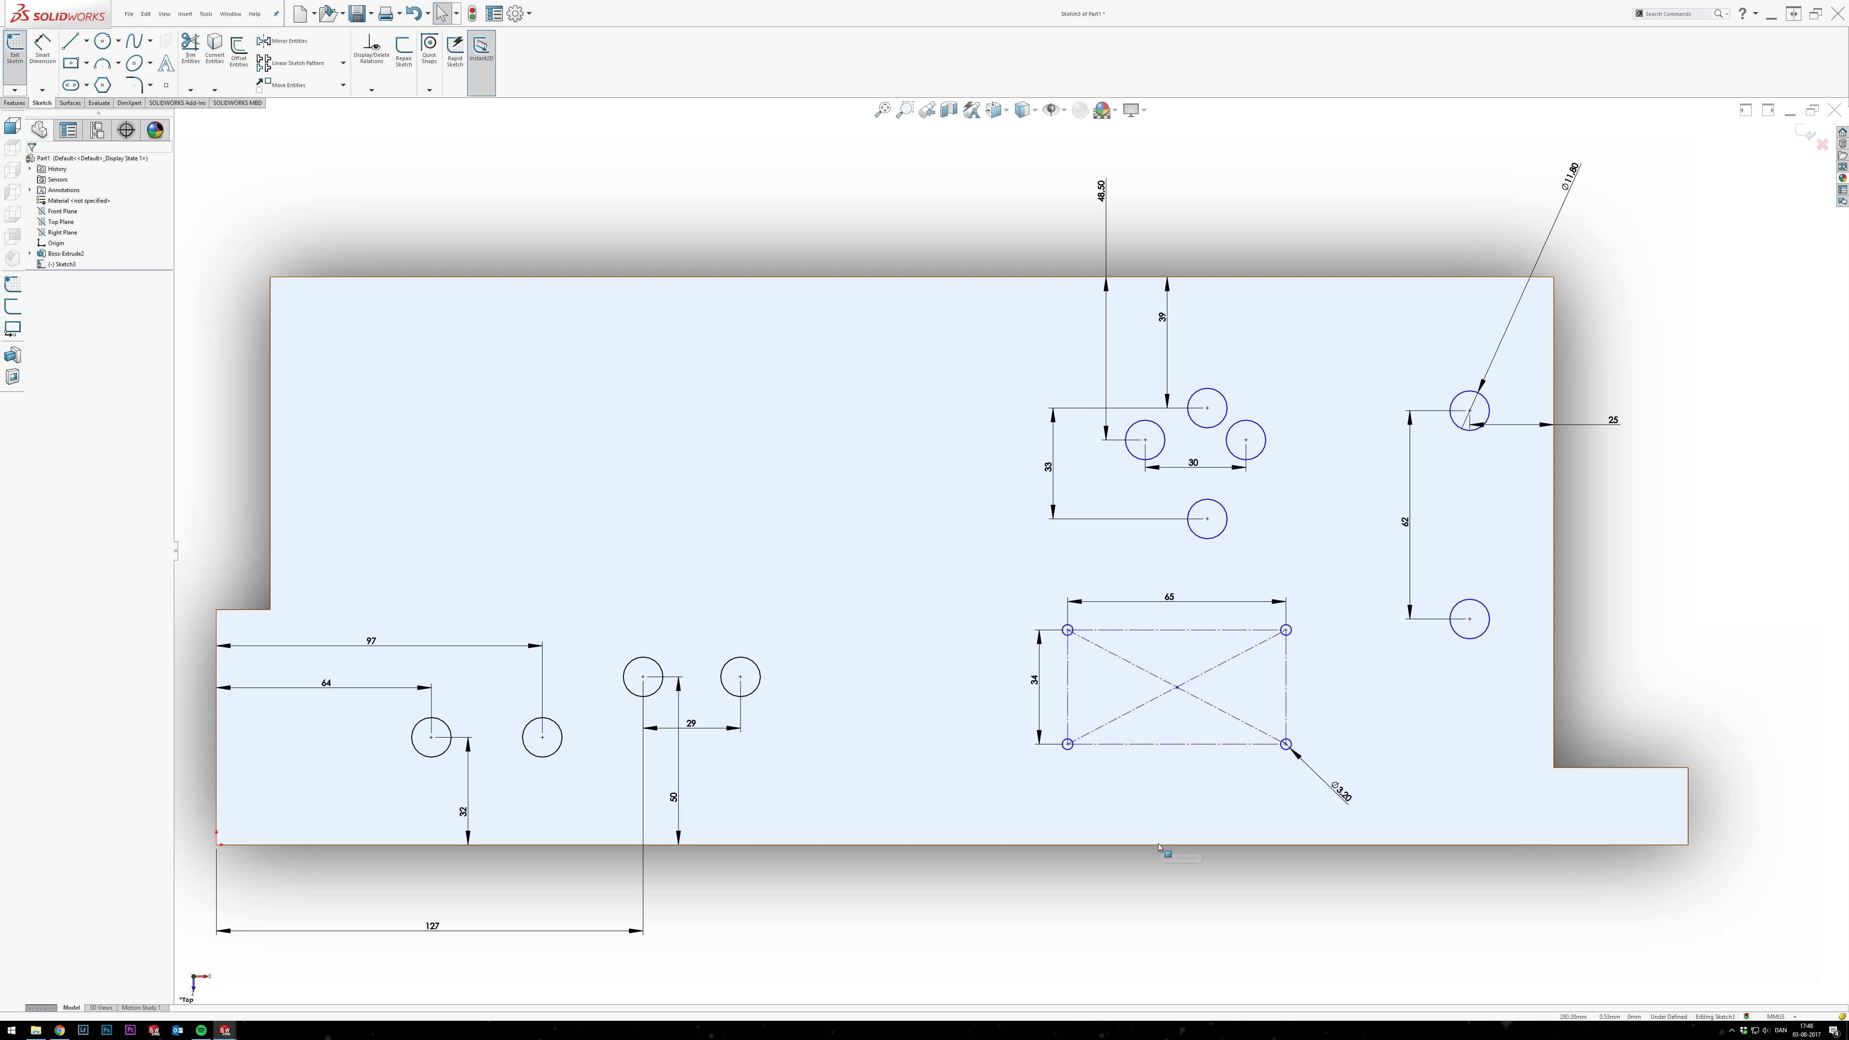
Align the rectangle's center vertically with the cluster's lower circle and place its right side 50 mm from the plate's right edge.
left_click(1176, 686)
left_click(1207, 519, "ctrl")
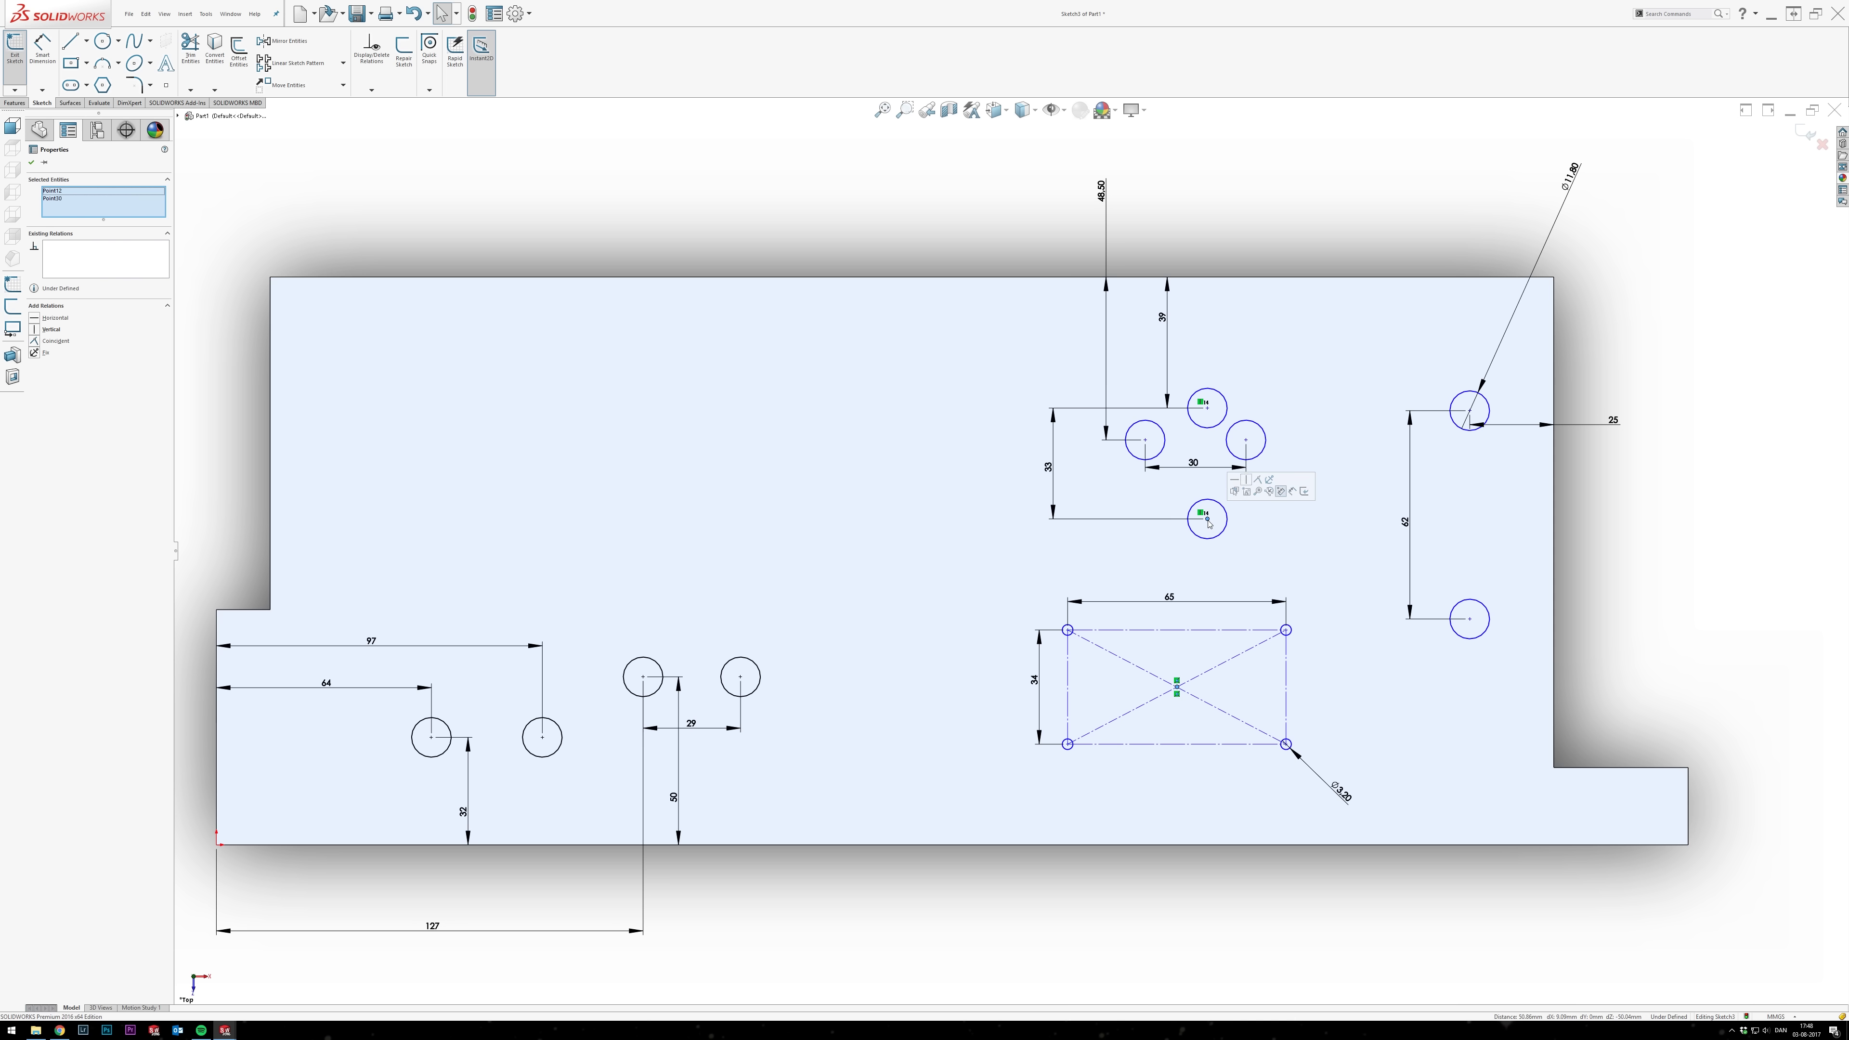
left_click(1247, 480)
left_click(1468, 676)
type("50")
key("Return")
Dimension the midpoint between the cluster's two side circles 78.5 mm from the plate's right edge.
left_click(1375, 158)
type("78,5")
key("Return")
key("Escape")
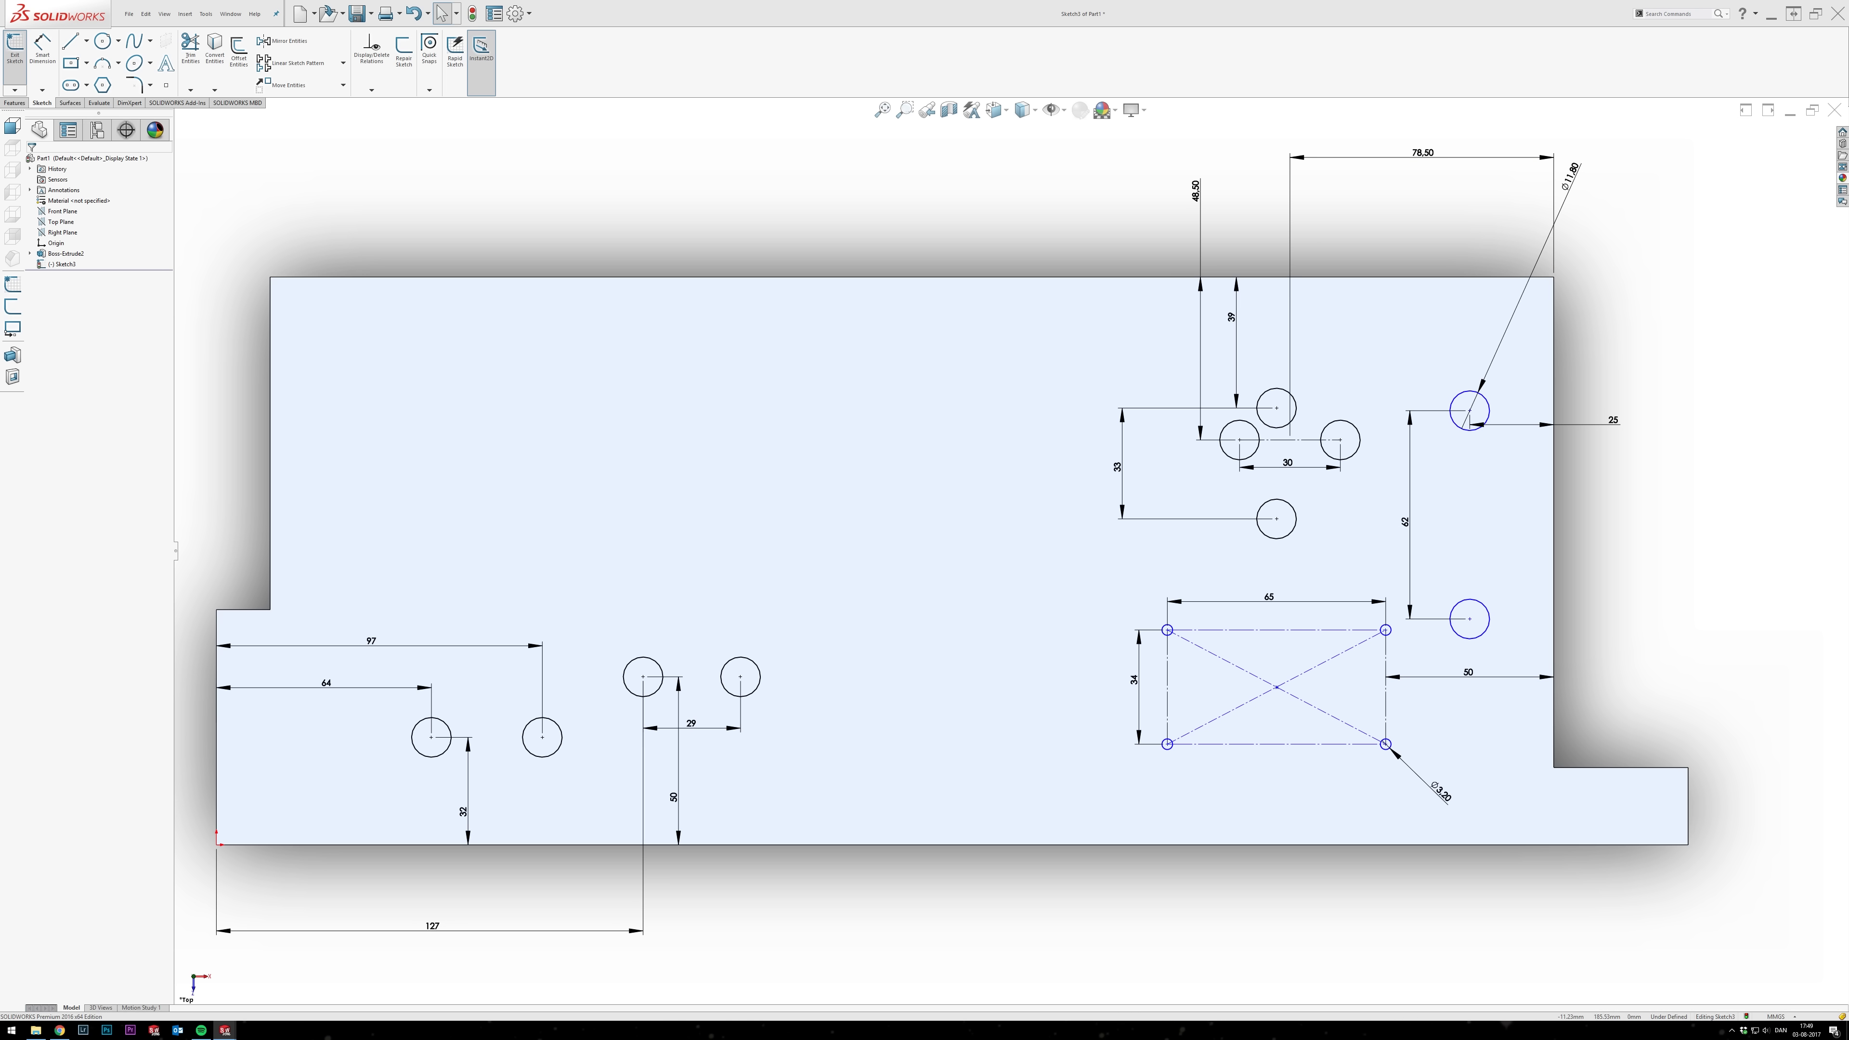
Connect the centers of the two rightmost port circles with a construction line.
key("l")
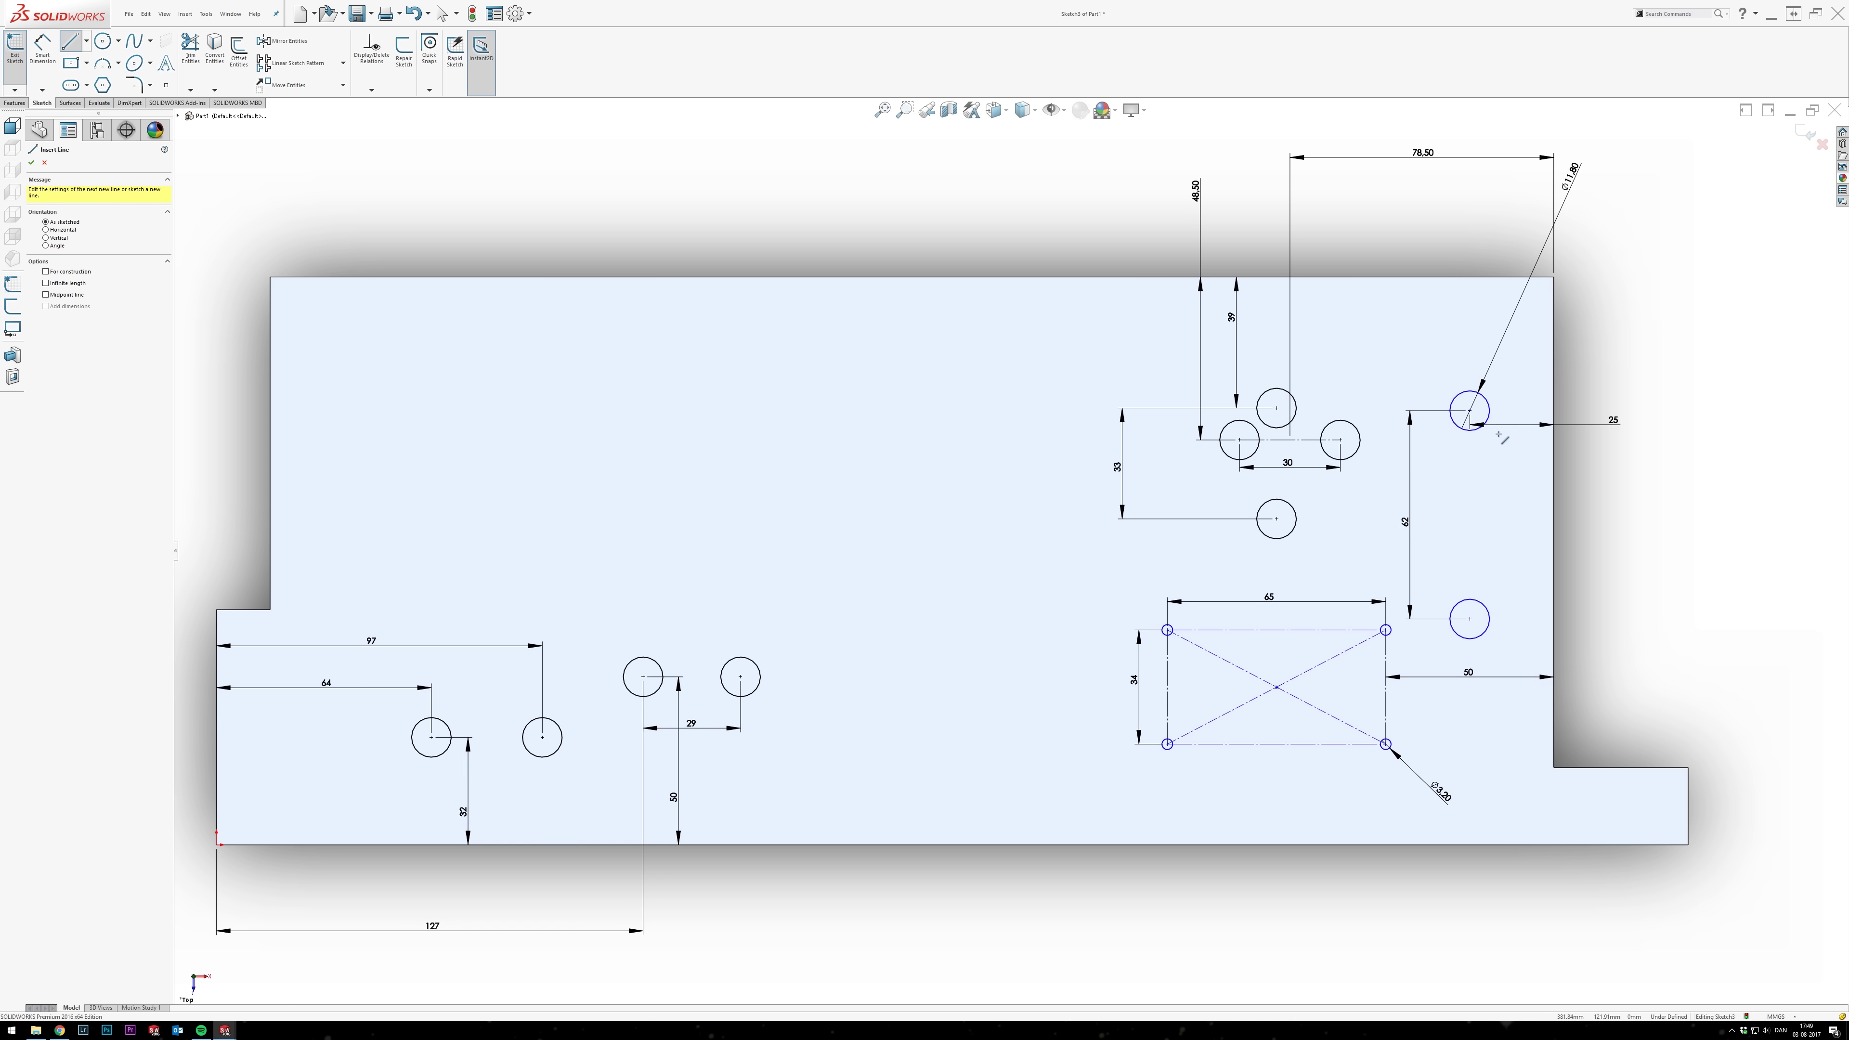
left_click(1469, 410)
left_click(1469, 618)
key("Escape")
left_click(1469, 515)
left_click(1514, 507)
Dimension the midpoint of the vertical construction line 88 mm above the plate's bottom edge.
key("d")
left_click(1469, 515)
left_click(1510, 845)
left_click(1509, 805)
type("88")
key("Return")
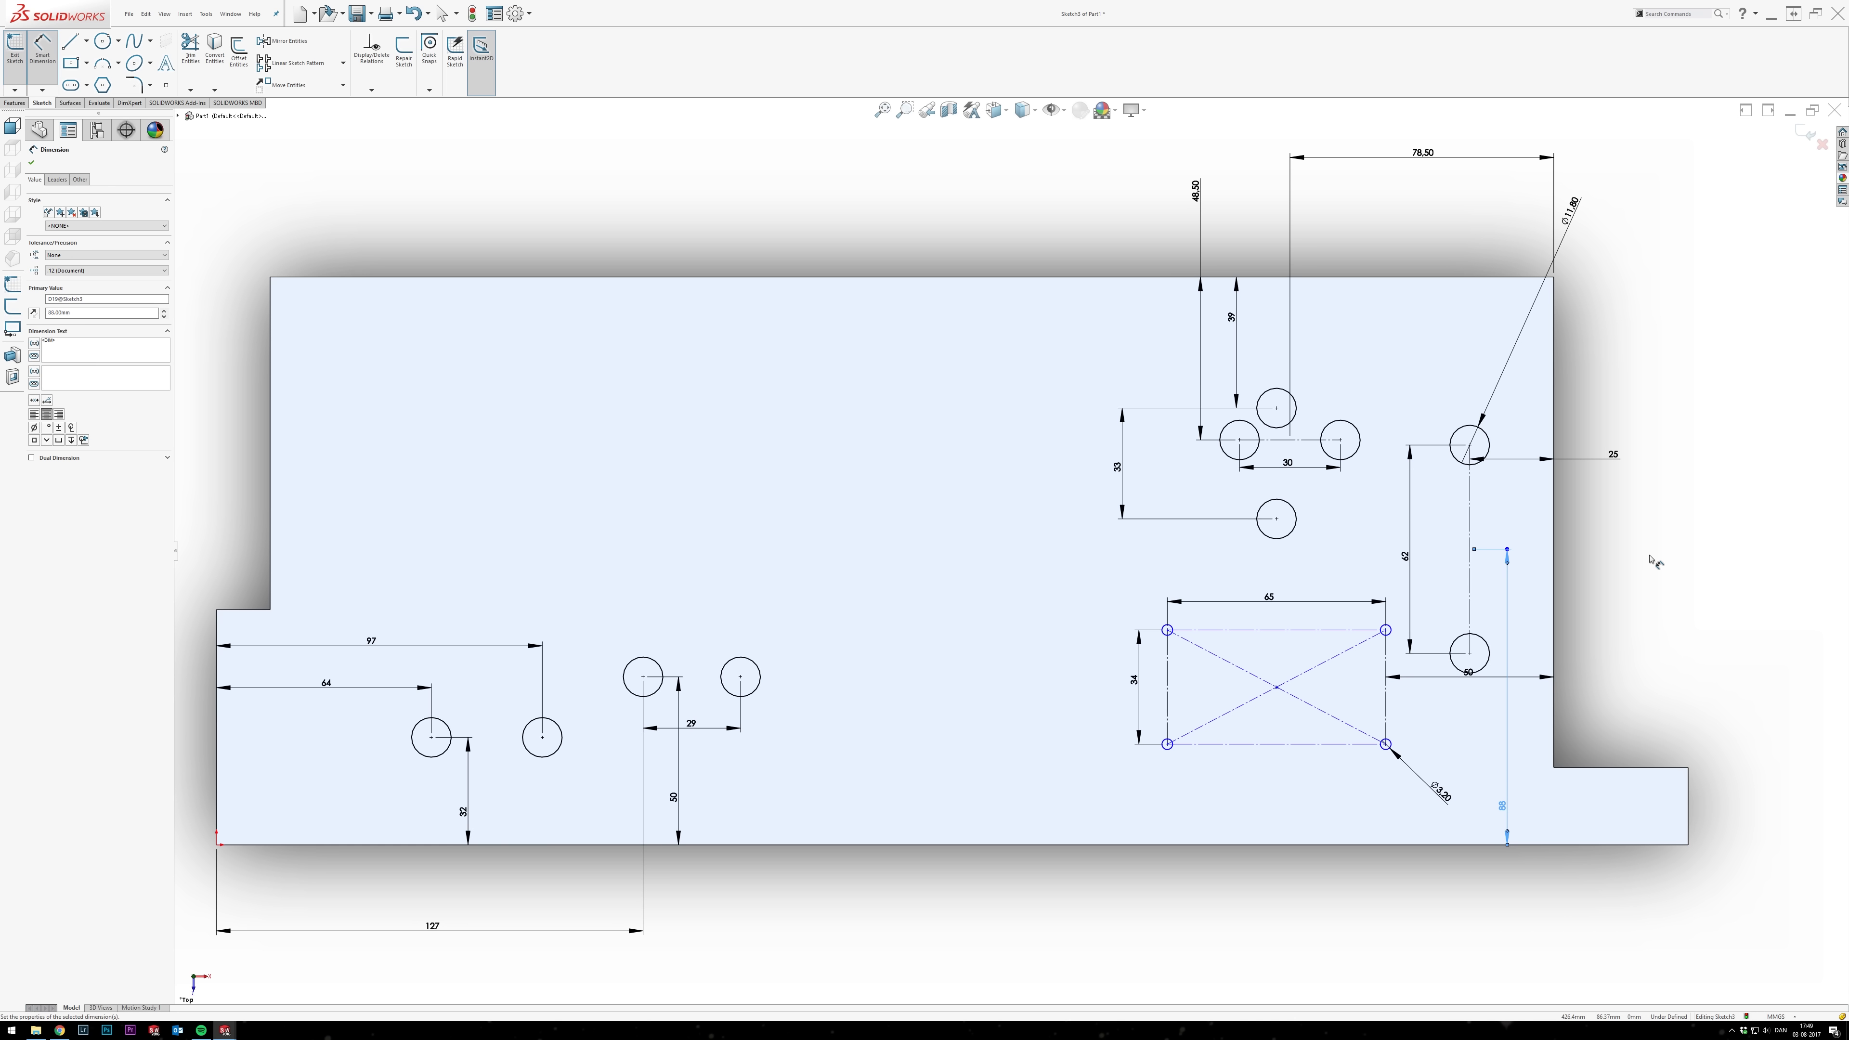
Dimension the rectangle's top side 23 mm below the cluster's lower circle and move the 50 mm dimension clear of the geometry.
left_click(1276, 538)
left_click(1319, 629)
left_click(1320, 554)
type("23")
key("Return")
left_click_drag(1468, 638, 1468, 753)
key("Escape")
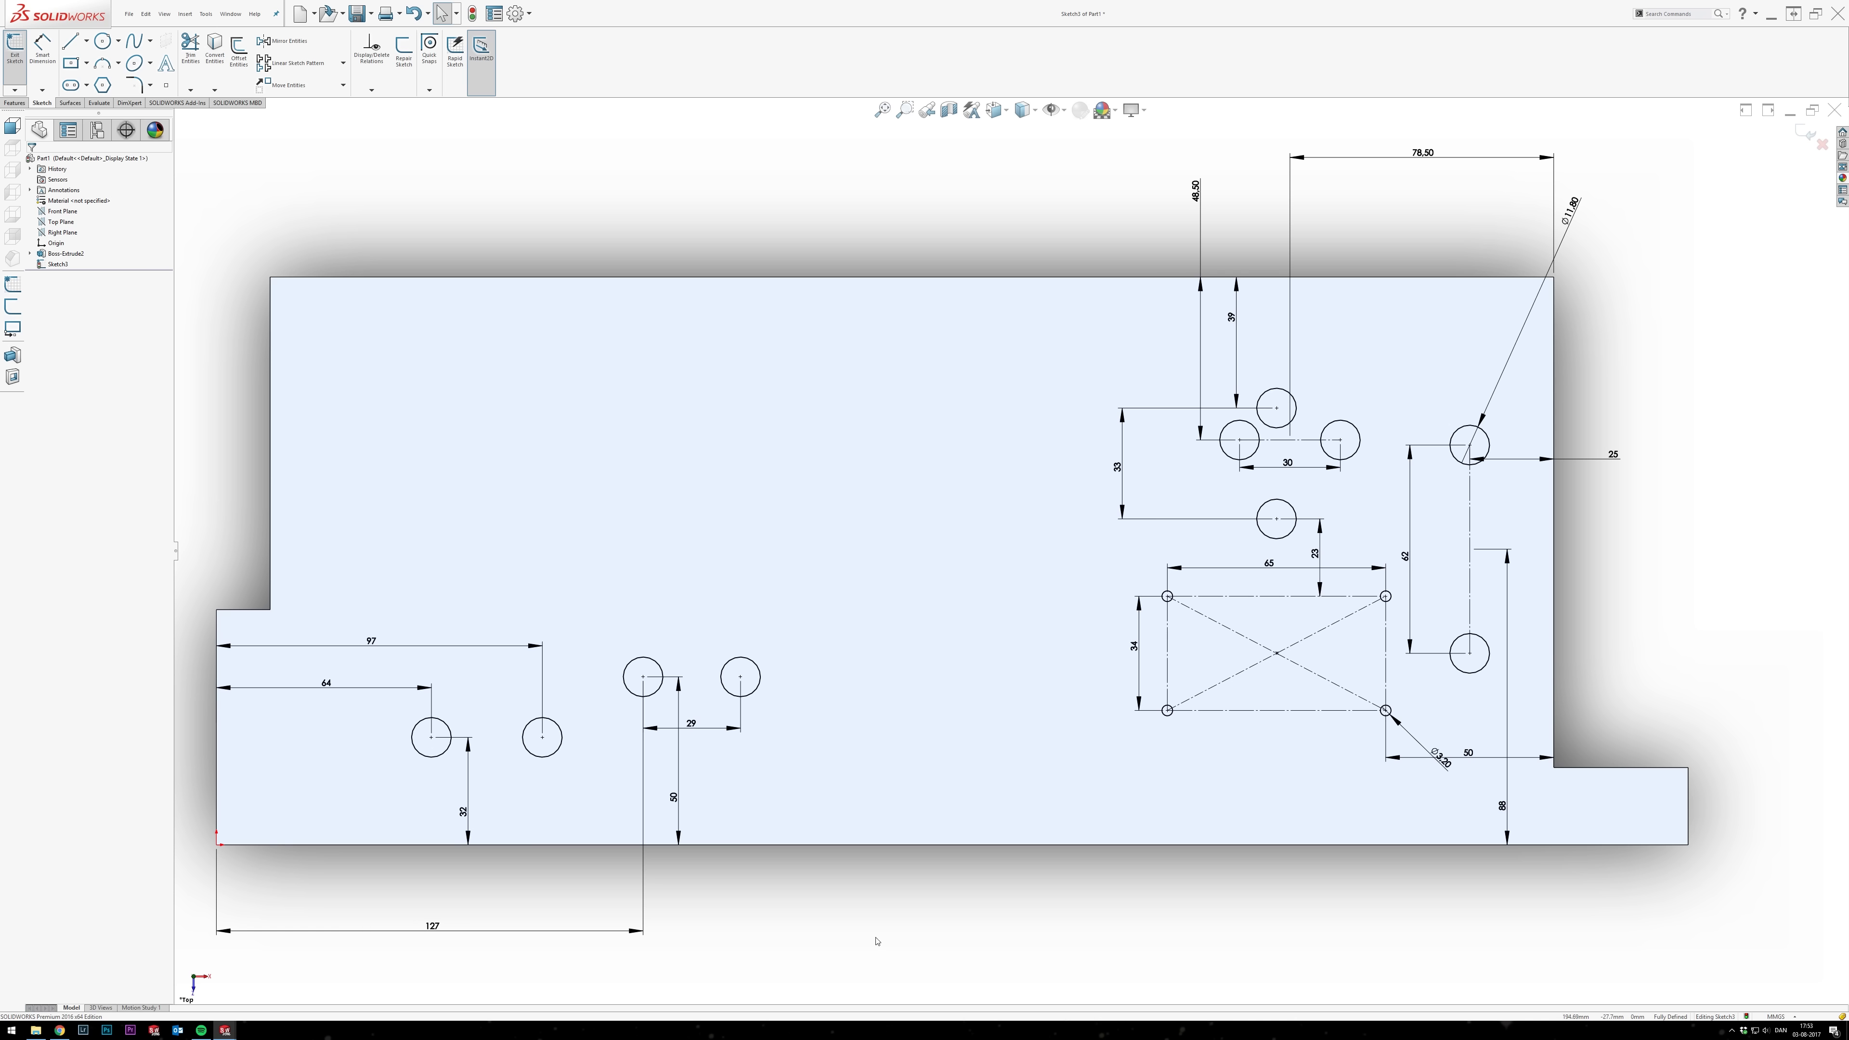
Close the port layout sketch and start a new sketch on the same plate face.
left_click(1806, 132)
left_click(906, 368)
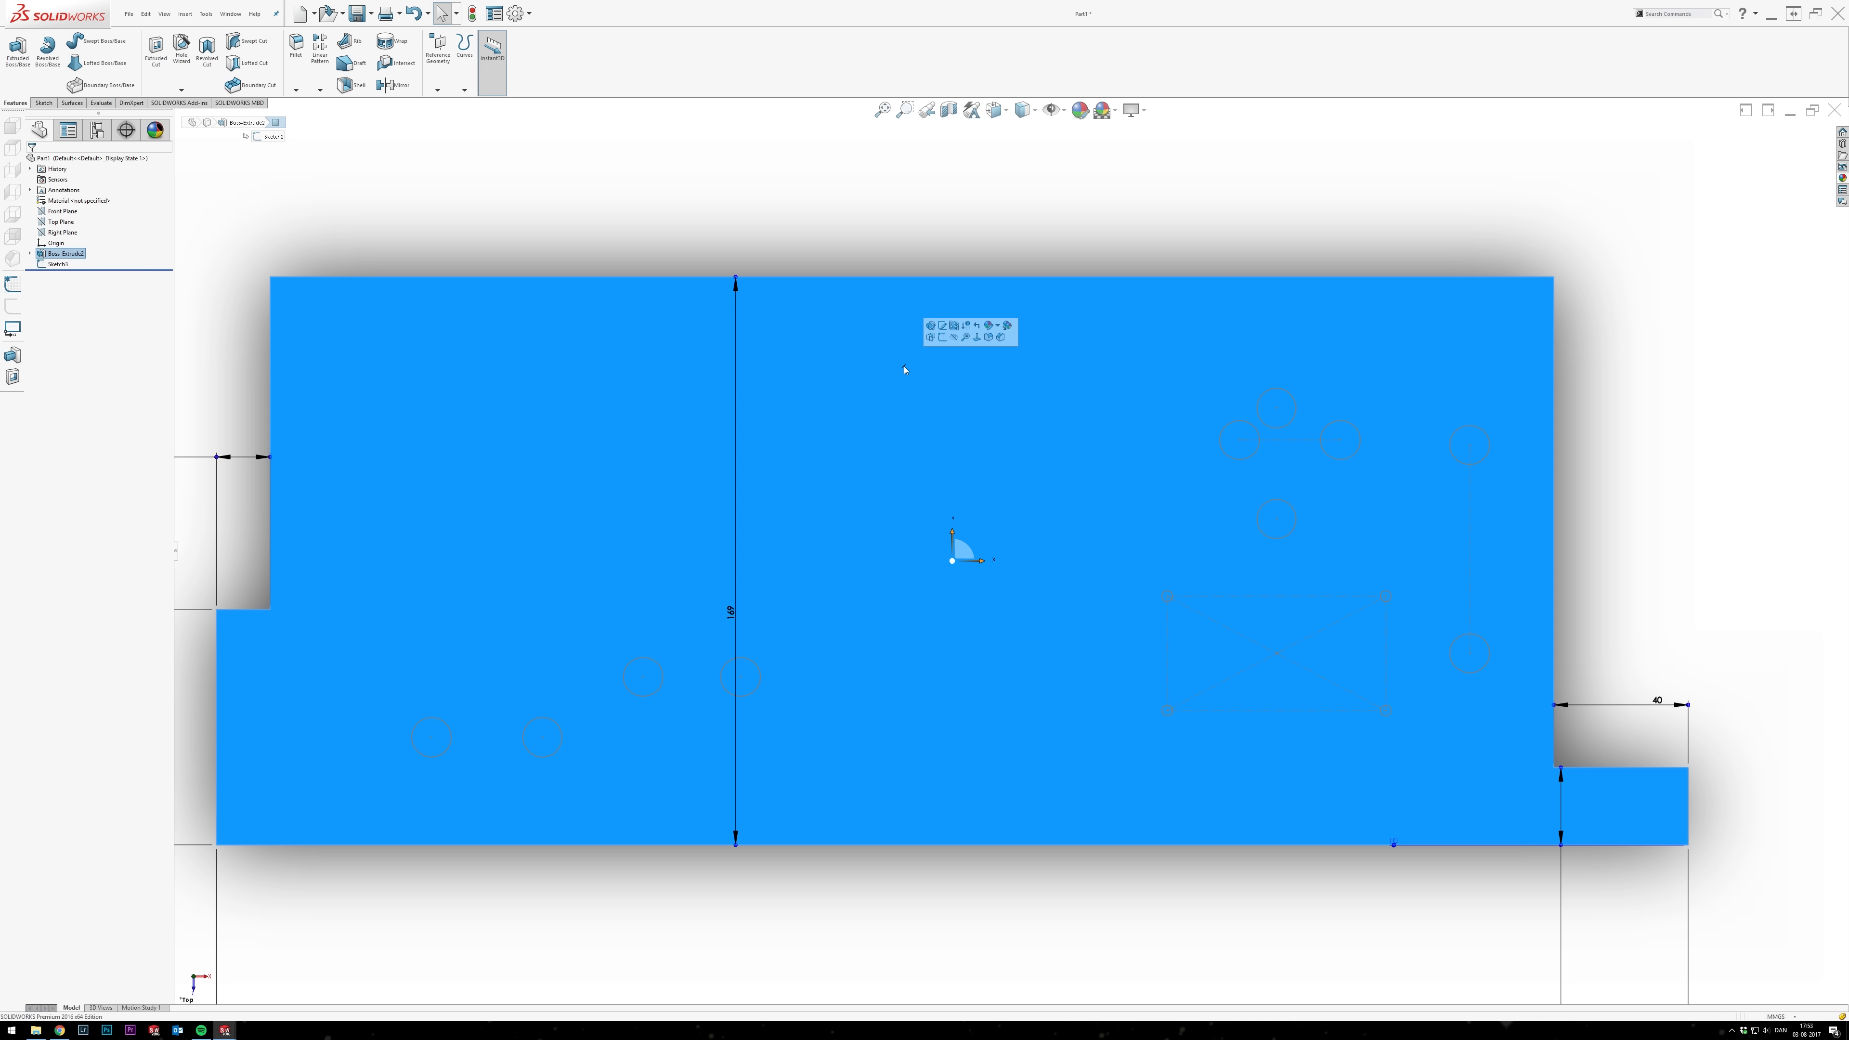
left_click(941, 337)
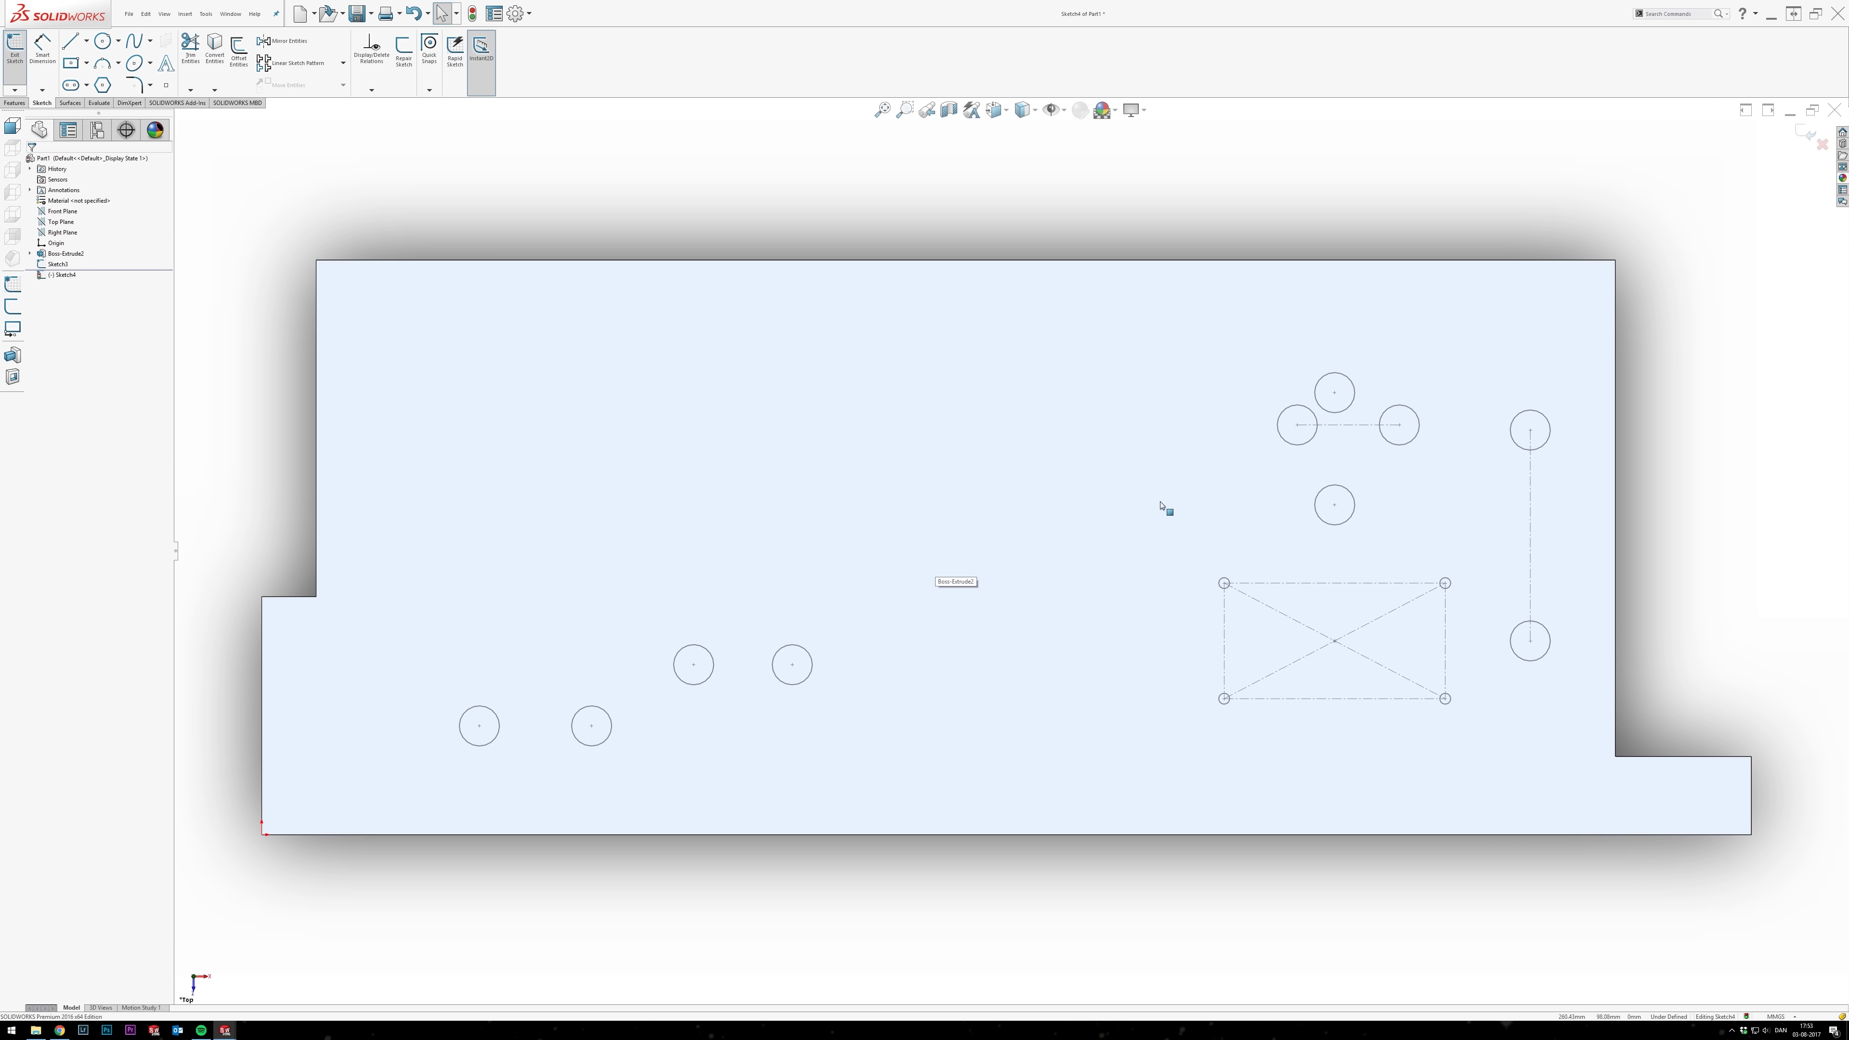
Convert the ten port circles of the layout sketch into the new sketch, leaving out the small rectangle corner circles.
left_click(214, 51)
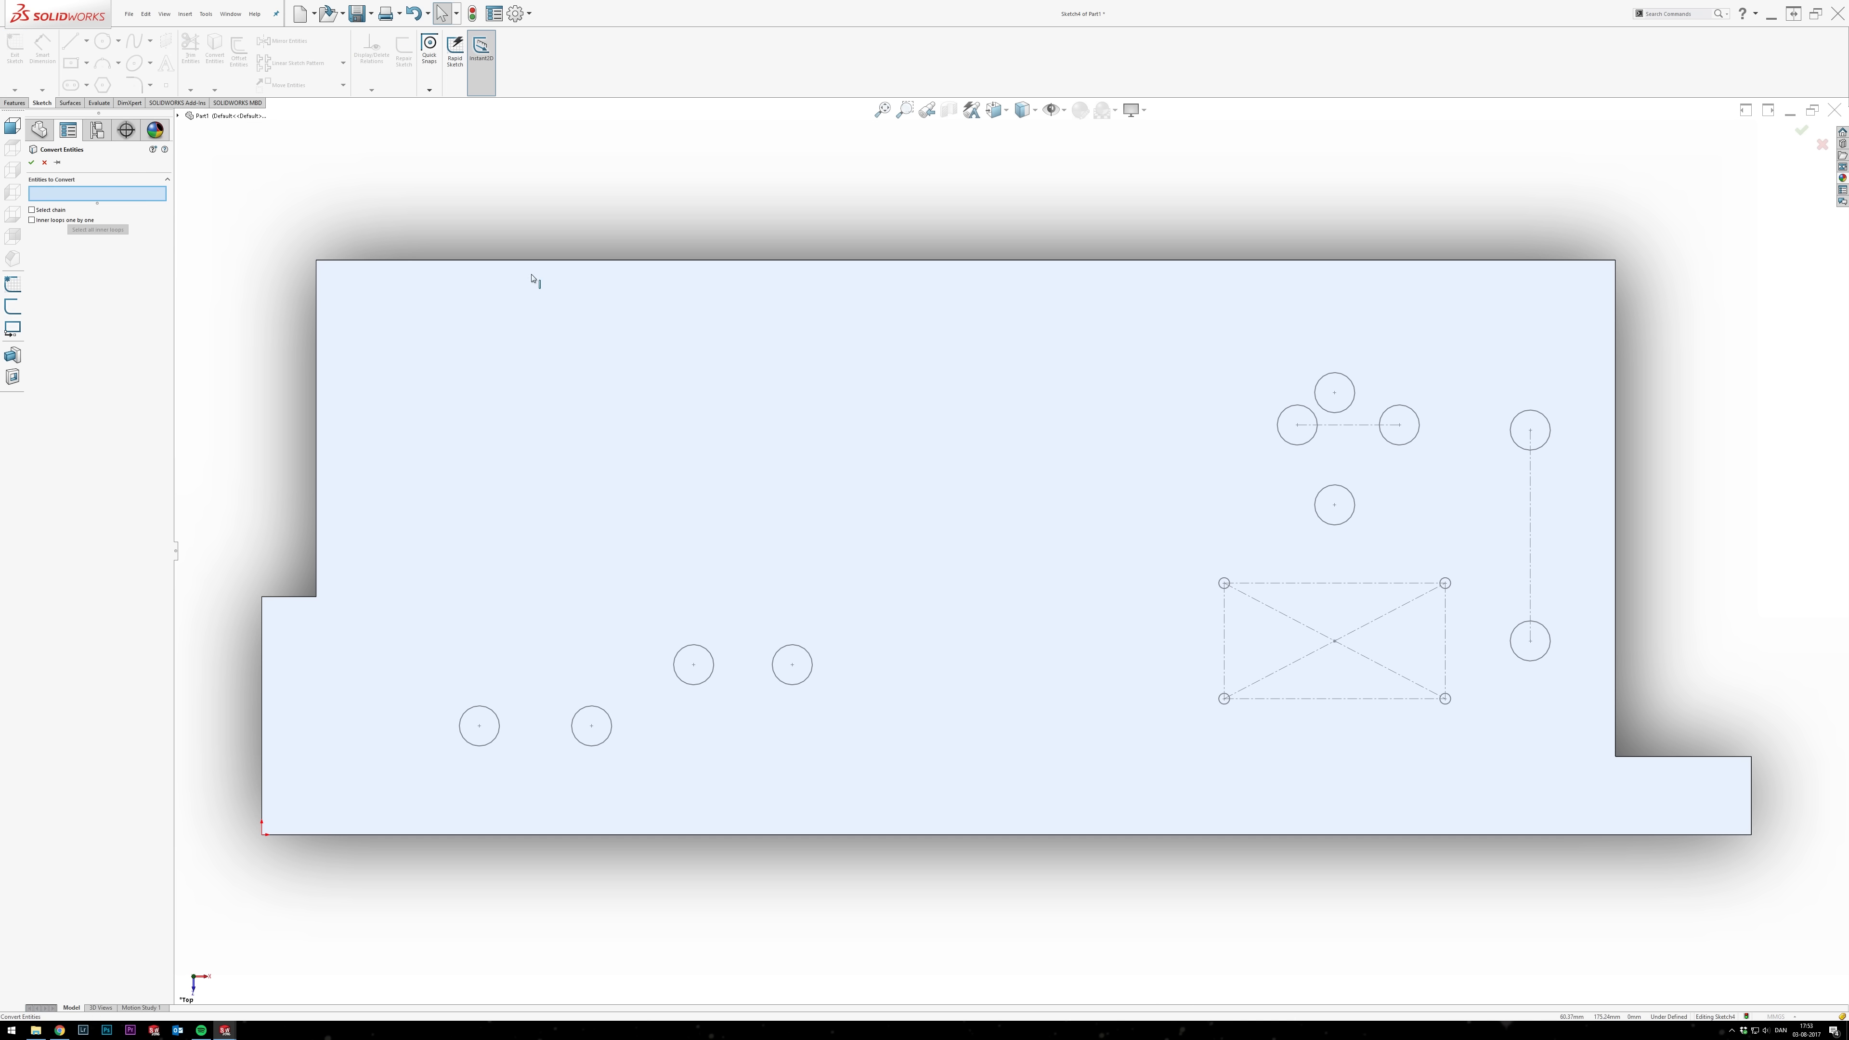
left_click(1333, 387)
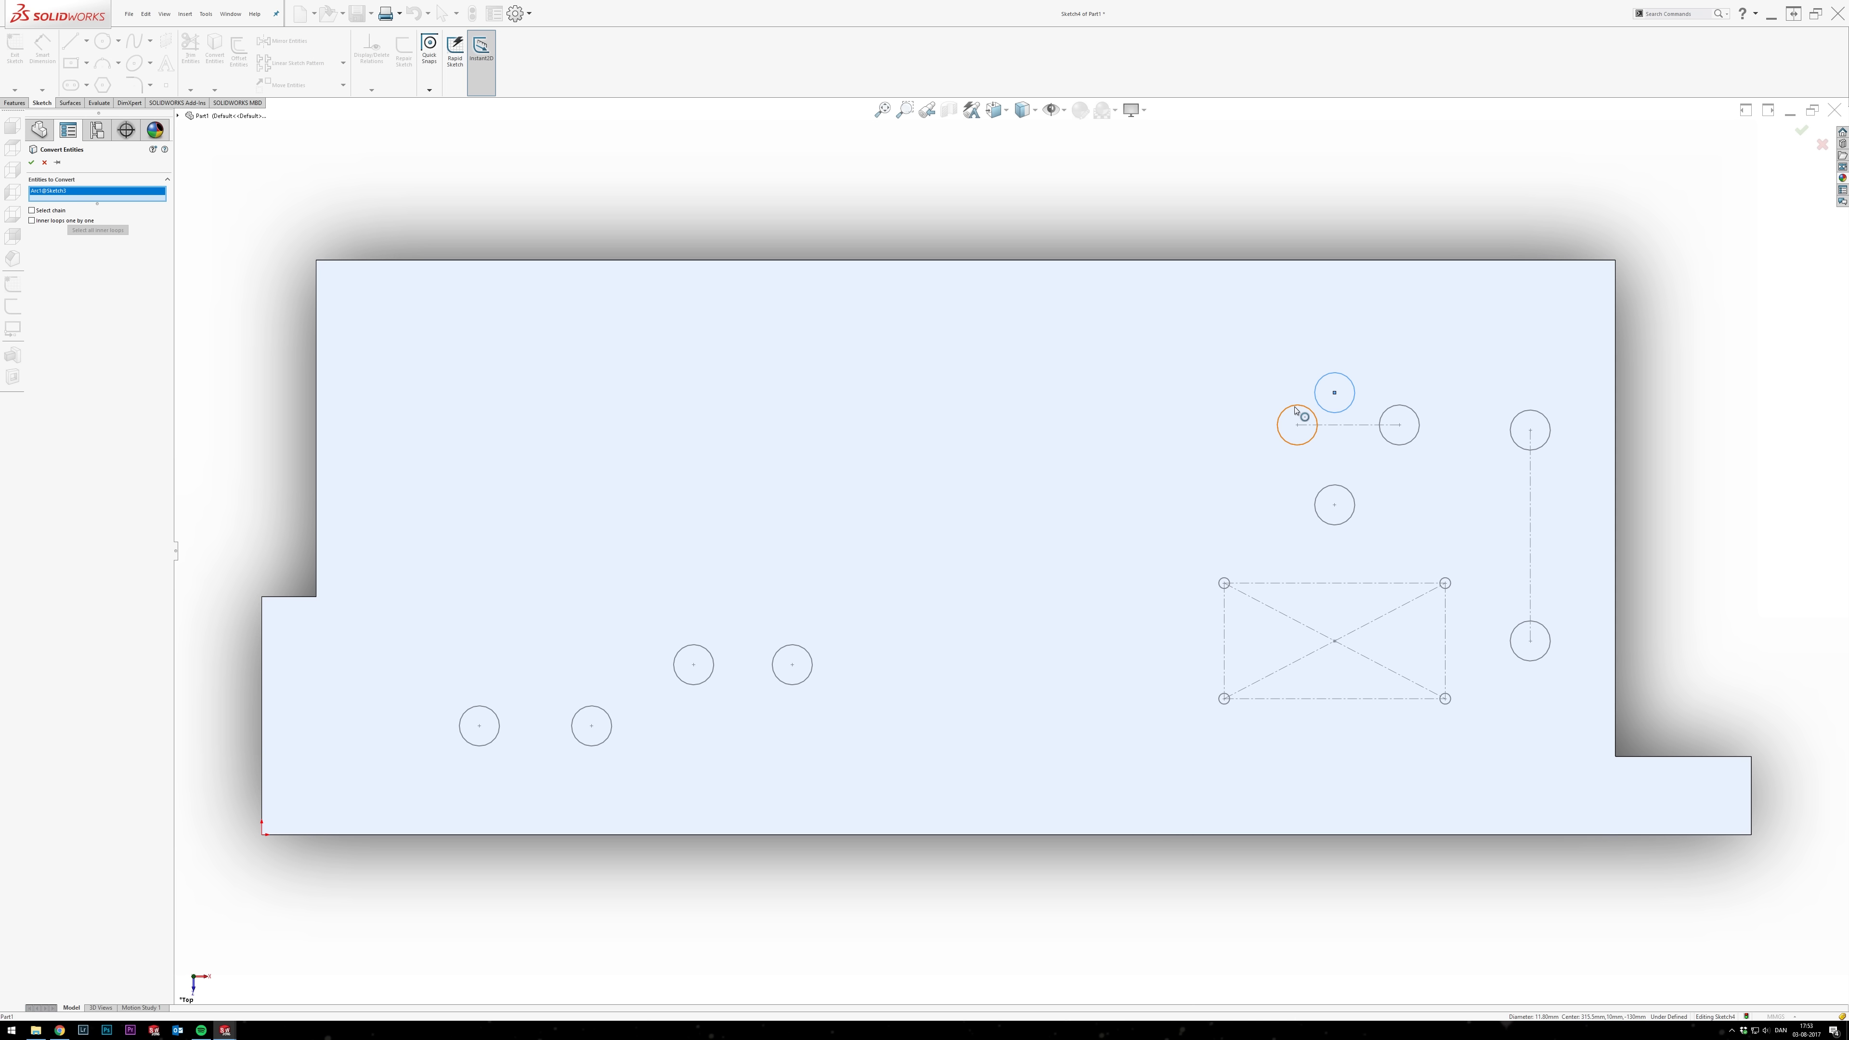
left_click(1298, 408)
left_click(1414, 437)
left_click(1346, 489)
left_click(1517, 446)
left_click(1522, 621)
left_click(807, 650)
left_click(708, 651)
left_click(605, 712)
left_click(492, 711)
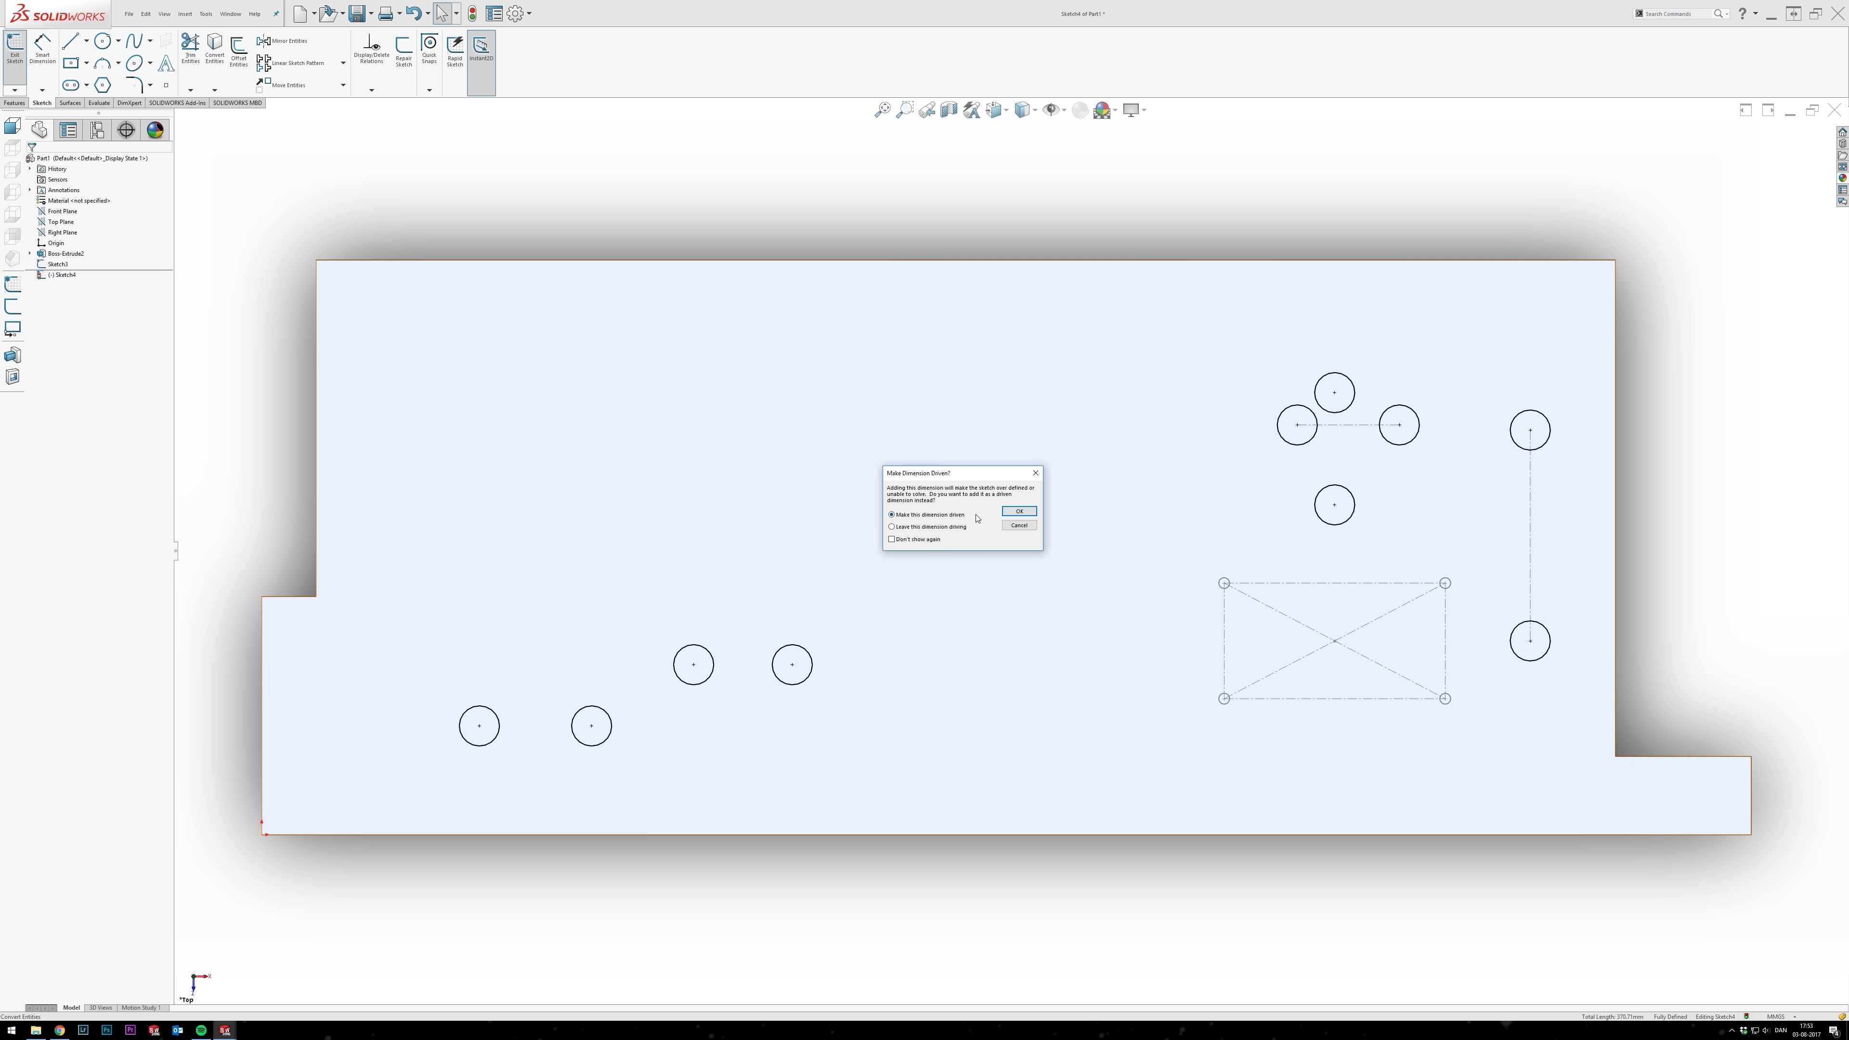
Offset all the converted port circles outward to create slightly larger concentric circles.
left_click(1019, 525)
left_click(239, 51)
left_click(32, 158)
key("d")
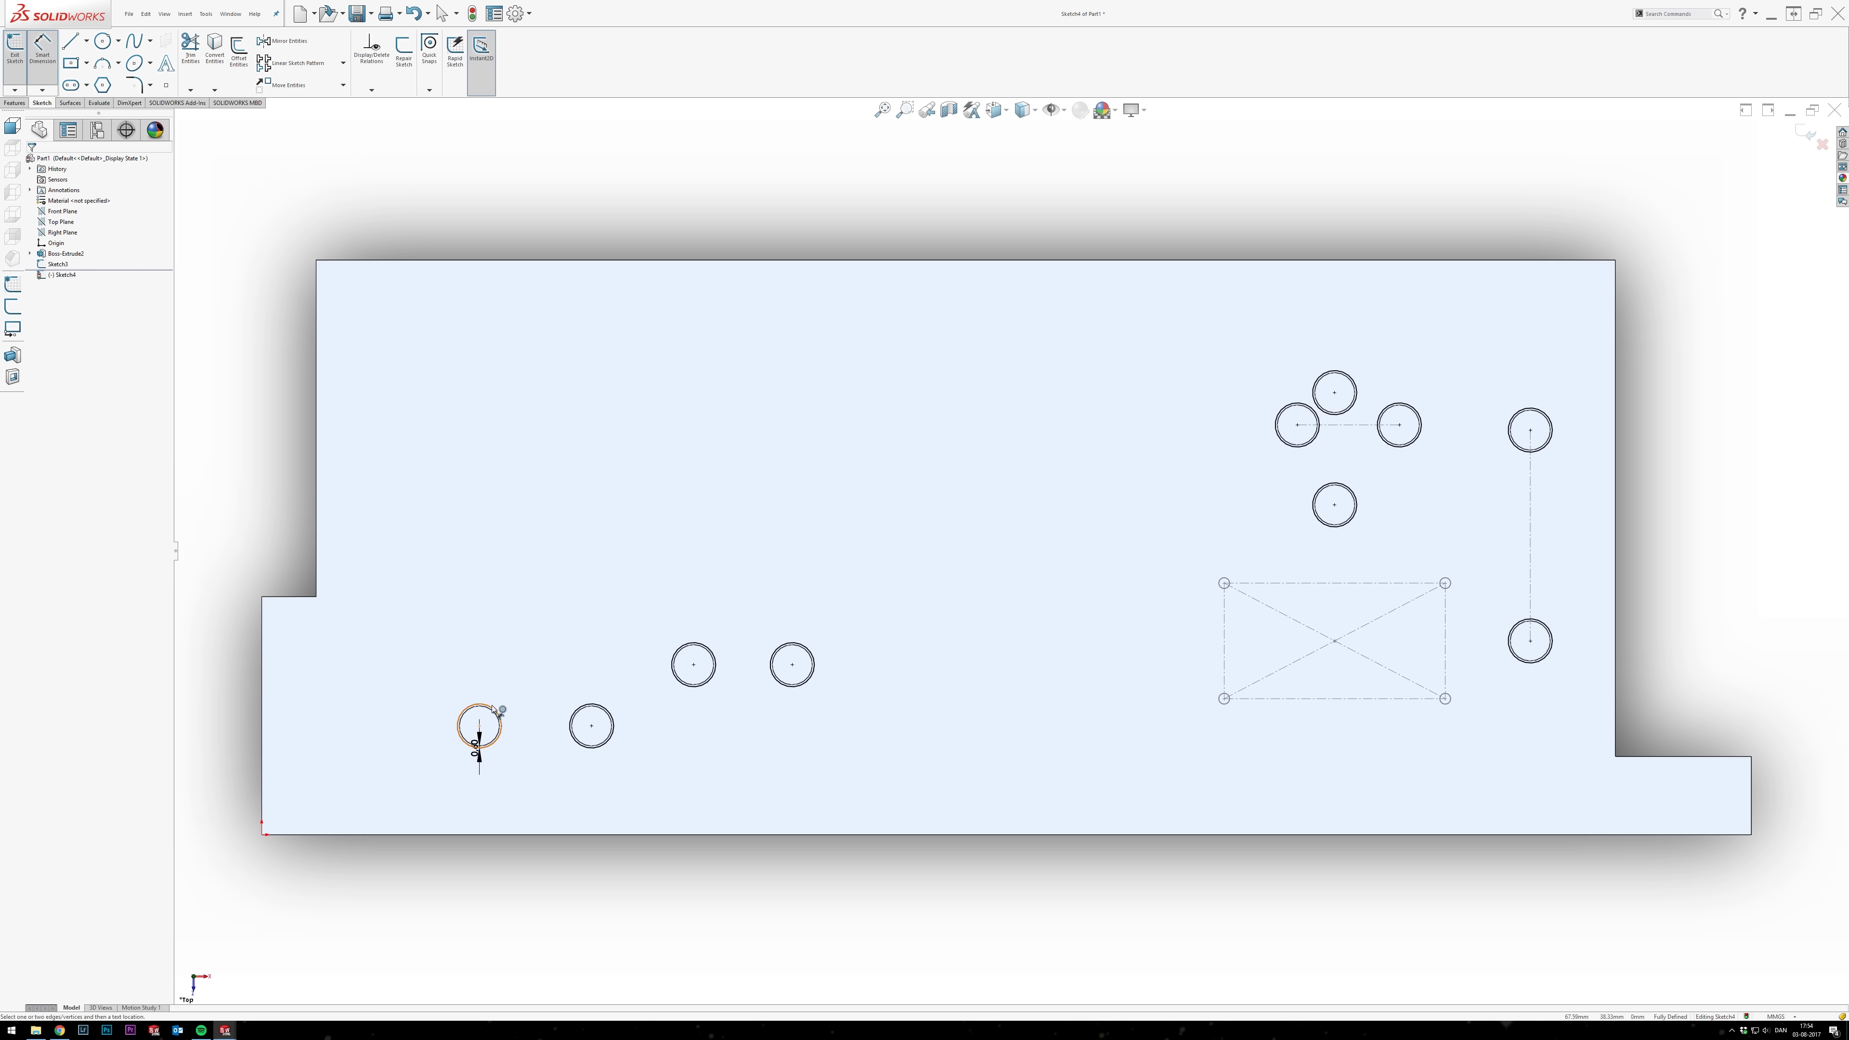
key("Escape")
Draw an angled channel outline from the leftmost port circle to the cluster's lower circle and adjust its sides and inner corner.
key("l")
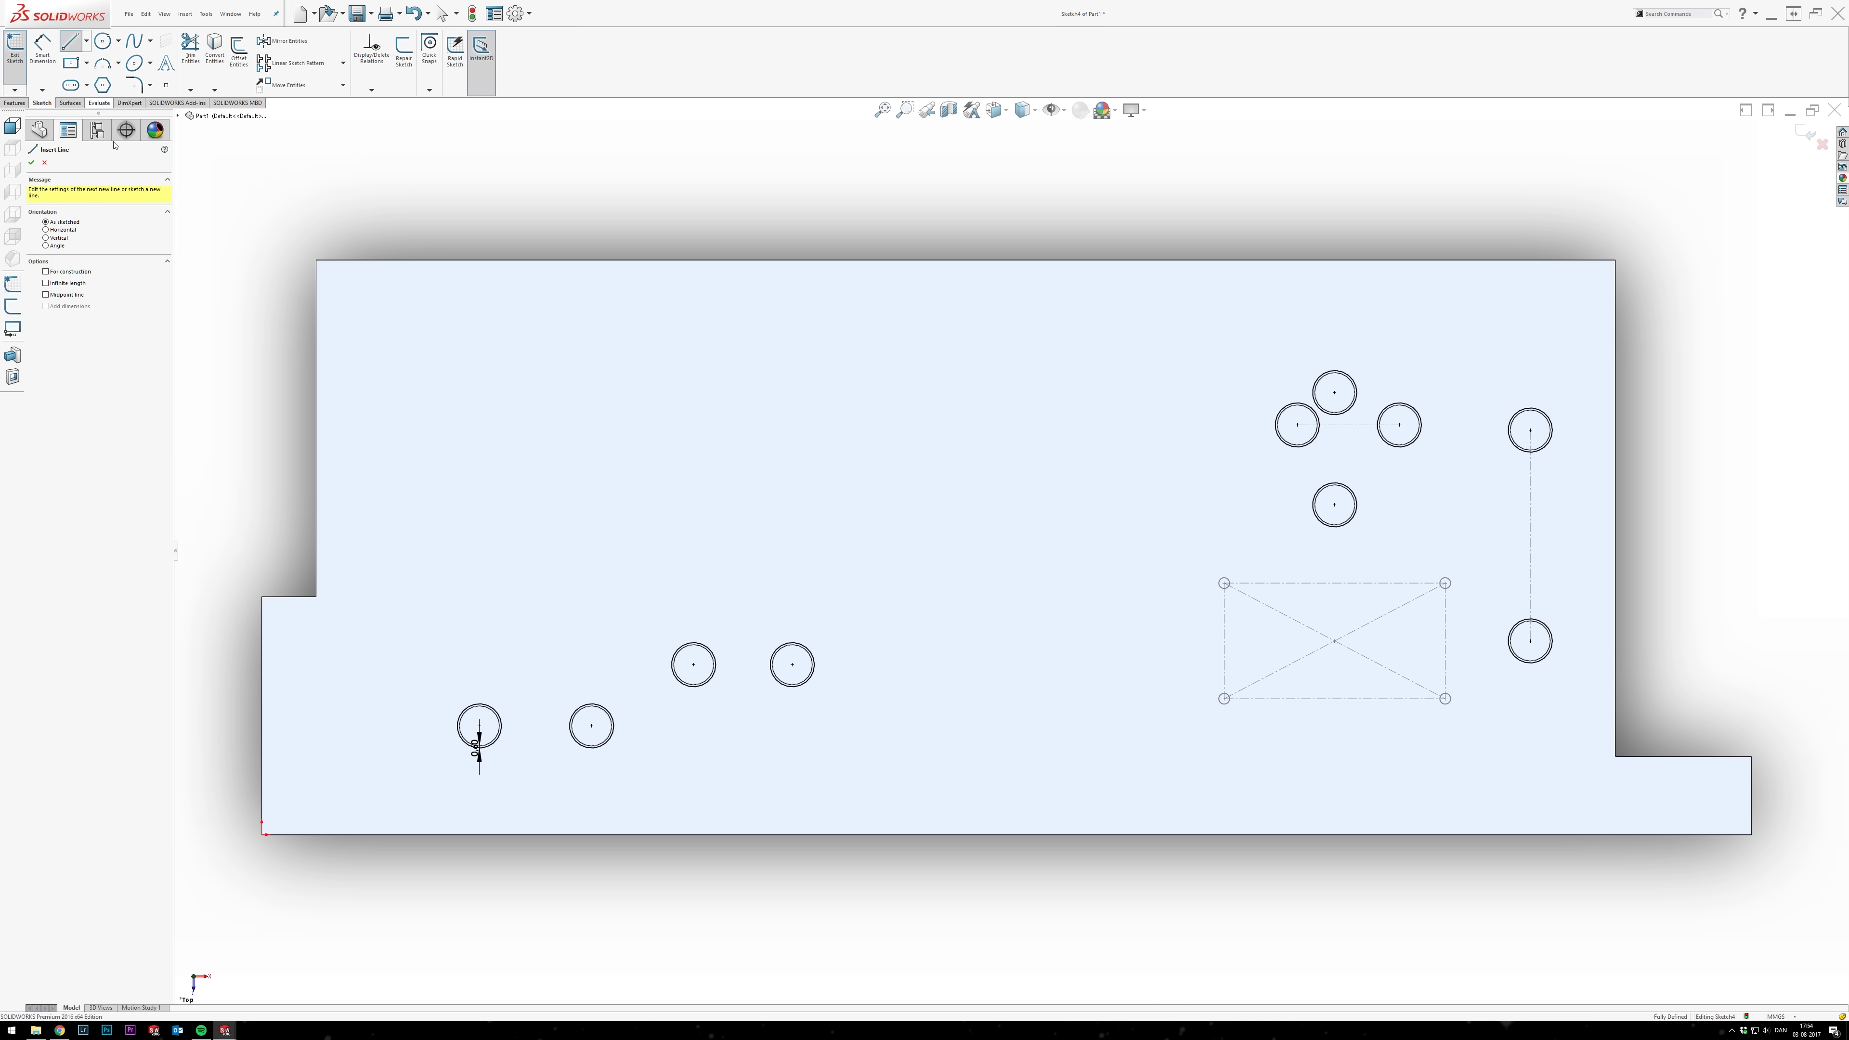
left_click(479, 725)
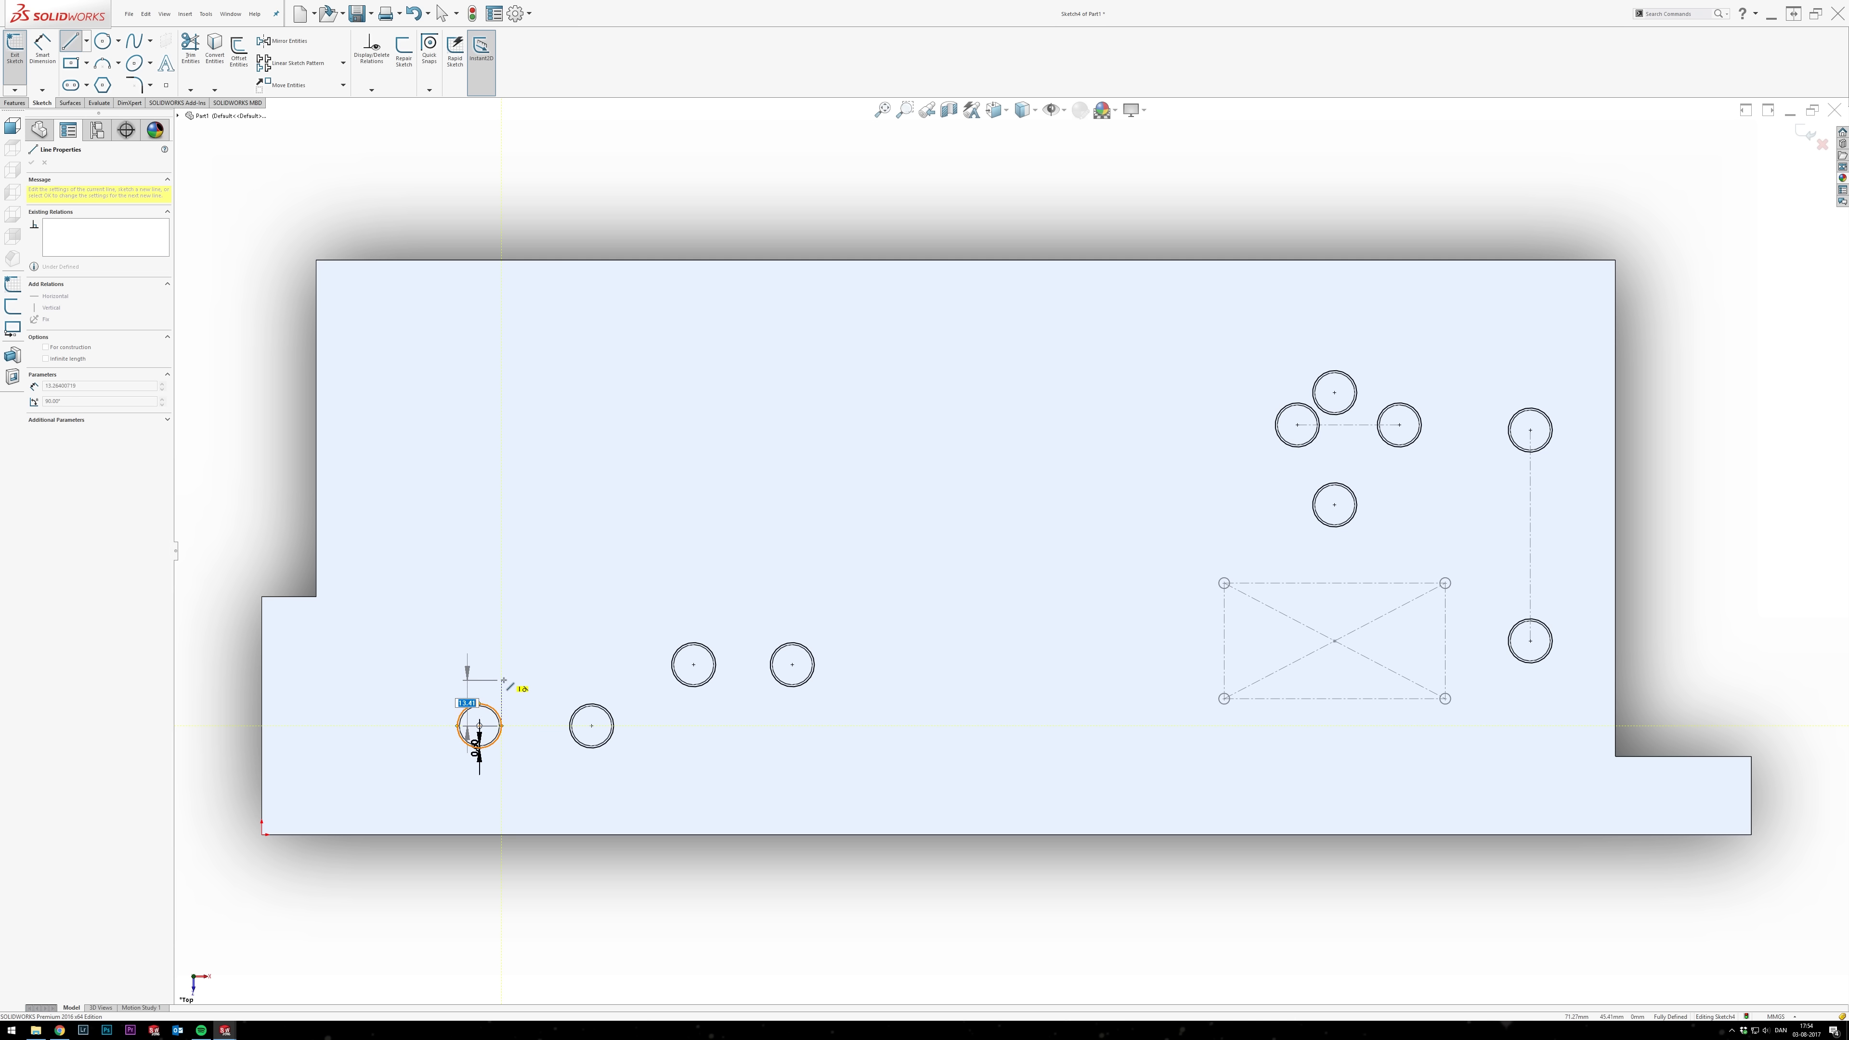
left_click(500, 668)
left_click(632, 587)
left_click(1036, 587)
left_click(1096, 538)
double_click(1334, 526)
left_click(1334, 482)
left_click(580, 482)
left_click(444, 560)
left_click(457, 726)
key("Escape")
mouse_move(440, 598)
left_mouse_down()
mouse_move(458, 539)
mouse_move(515, 599)
left_mouse_up()
left_click_drag(1096, 537, 1097, 526)
Draw a second channel outline linking the lower right port circle to the right circle of the higher lower-left pair.
key("l")
left_click(1529, 619)
left_click(804, 618)
left_click(755, 648)
left_click(756, 694)
left_click(1162, 694)
left_click(1200, 663)
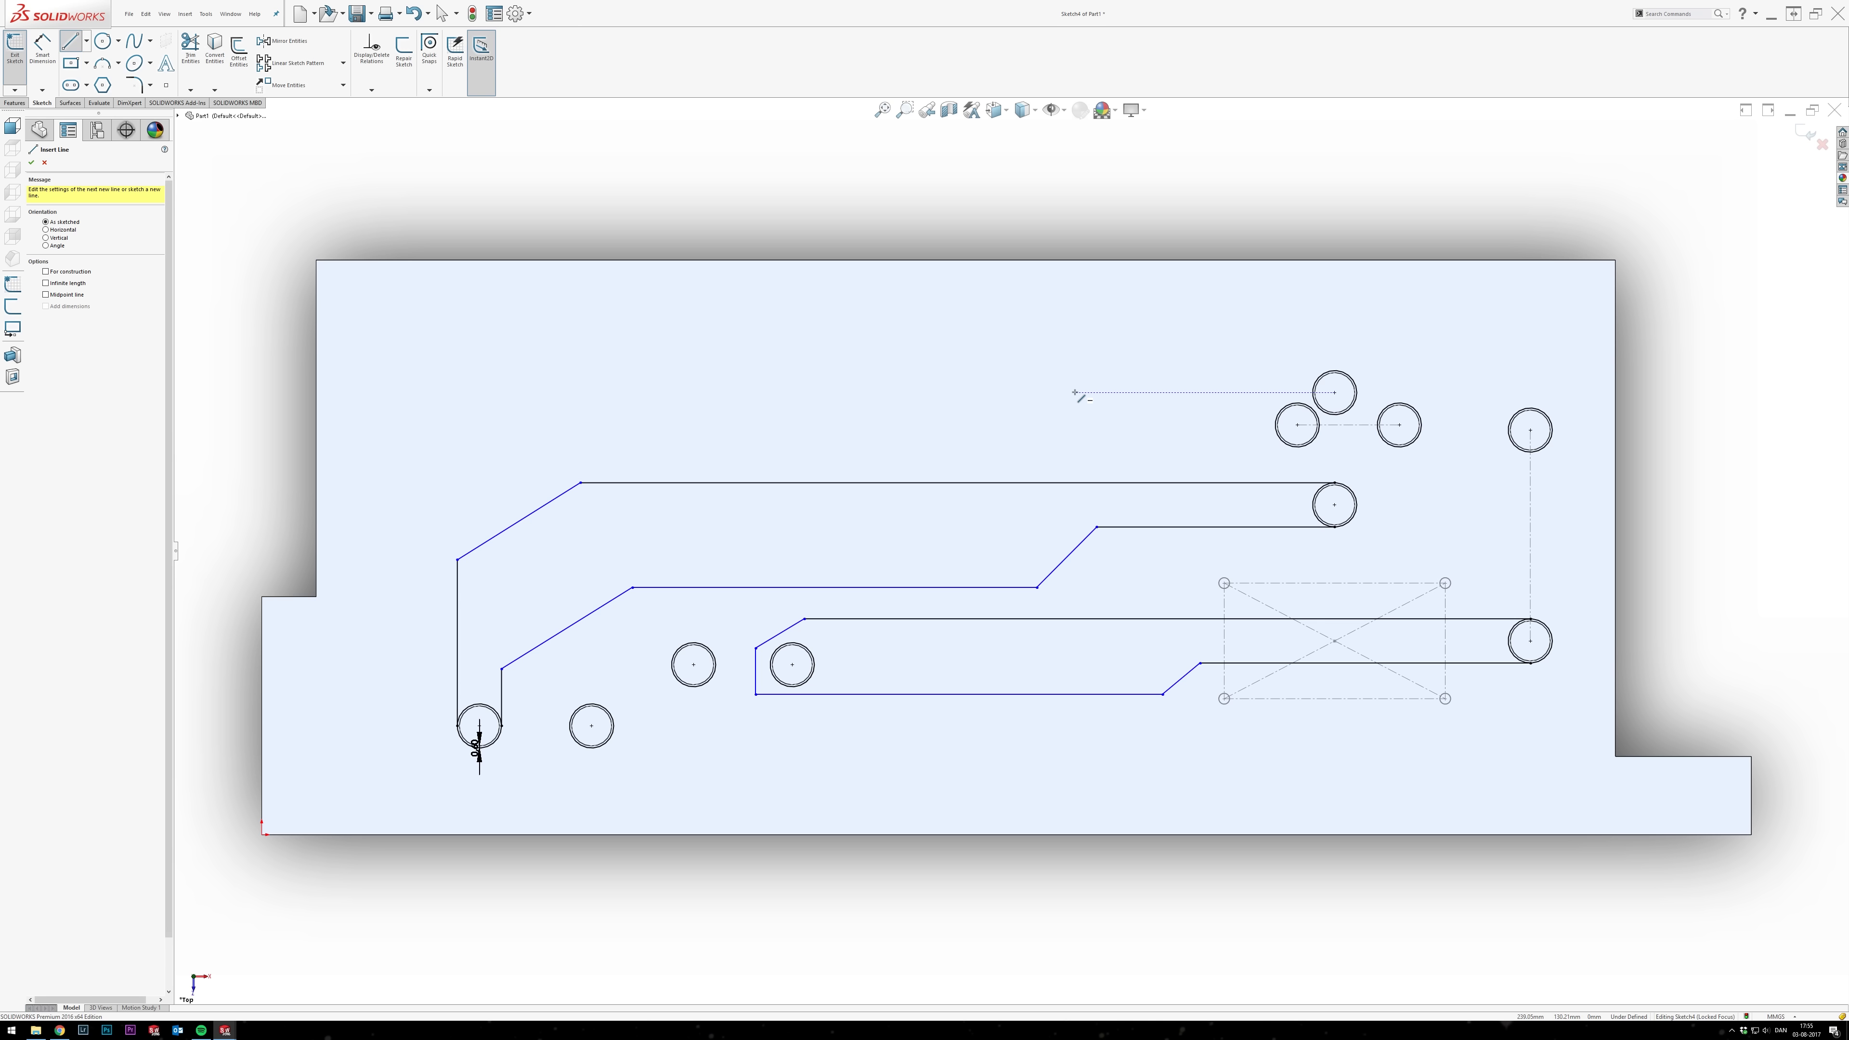
Draw a closed six-sided channel outline around the cluster's right circle and the upper right port circle.
left_click(1373, 398)
left_click(1497, 398)
left_click(1556, 405)
left_click(1556, 453)
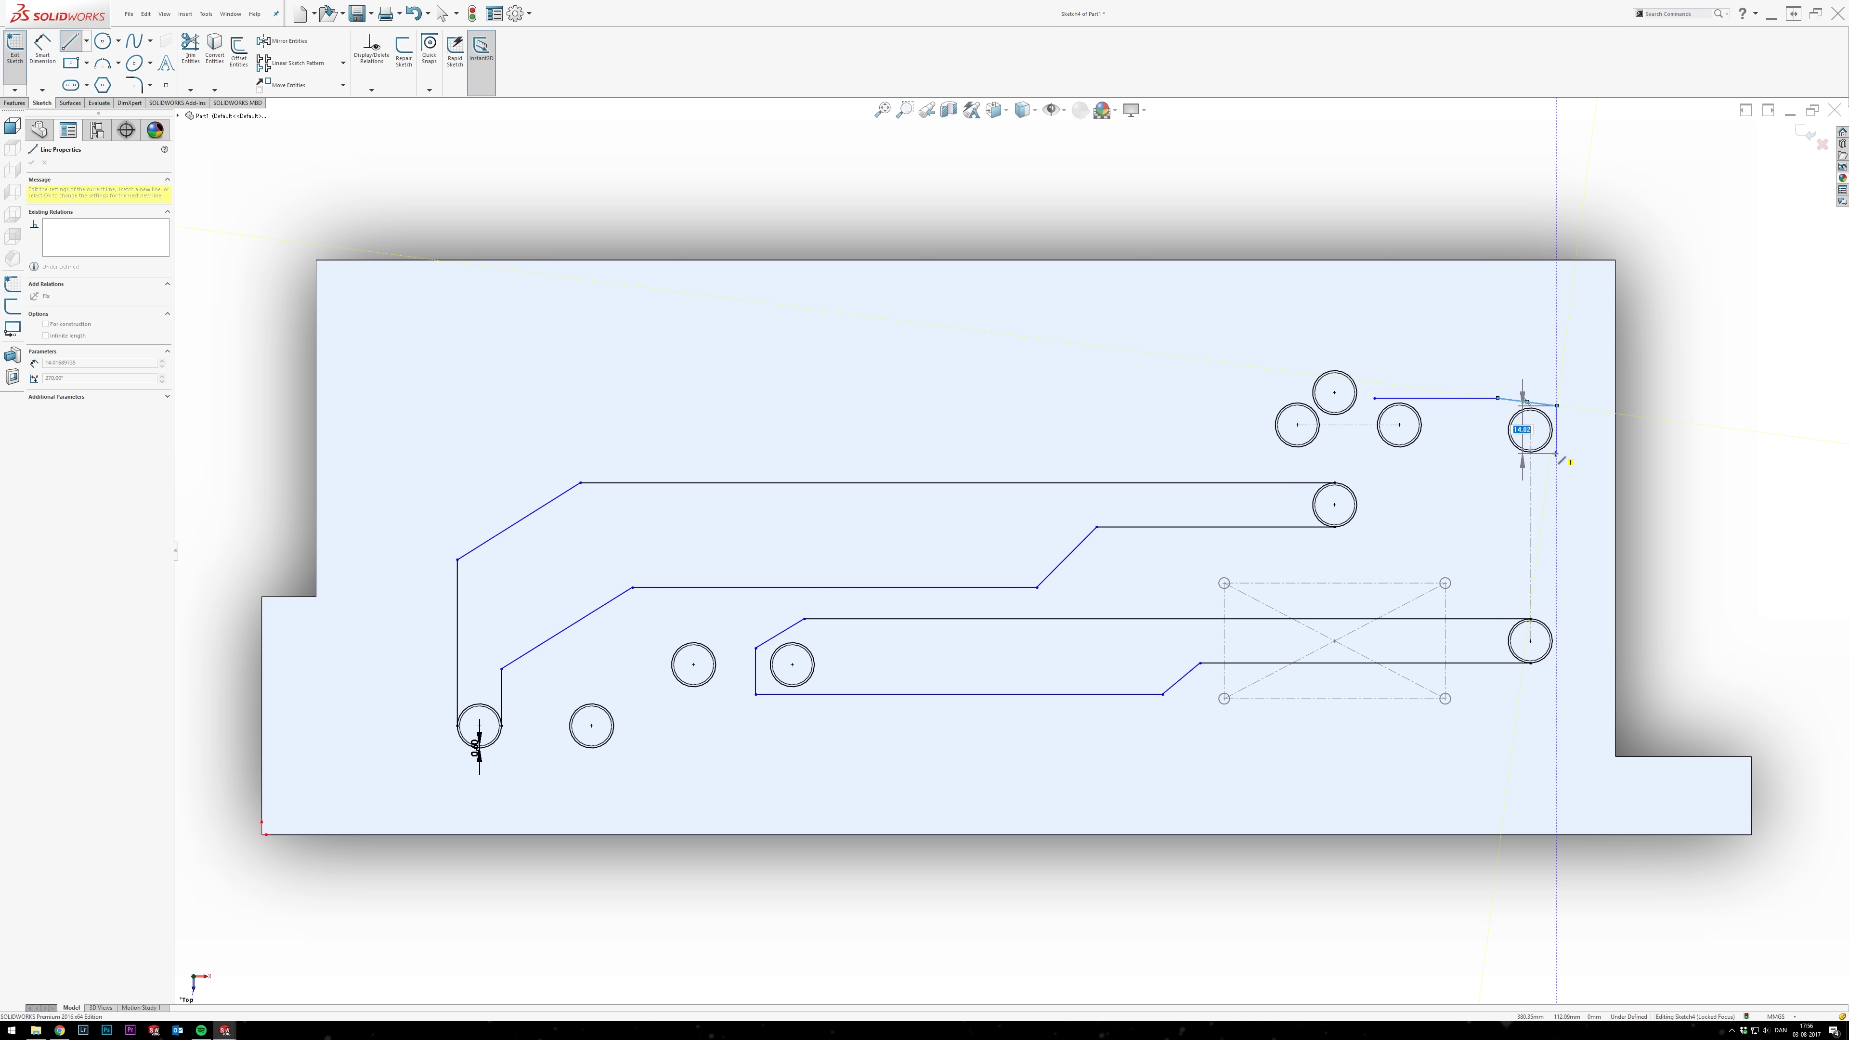
left_click(1409, 454)
left_click(1374, 446)
left_click(1374, 398)
Draw a closed six-sided outline around the cluster's upper and left circles and make its right side vertical.
left_click(1363, 352)
left_click(1305, 353)
left_click(1261, 385)
left_click(1261, 454)
left_click(1318, 454)
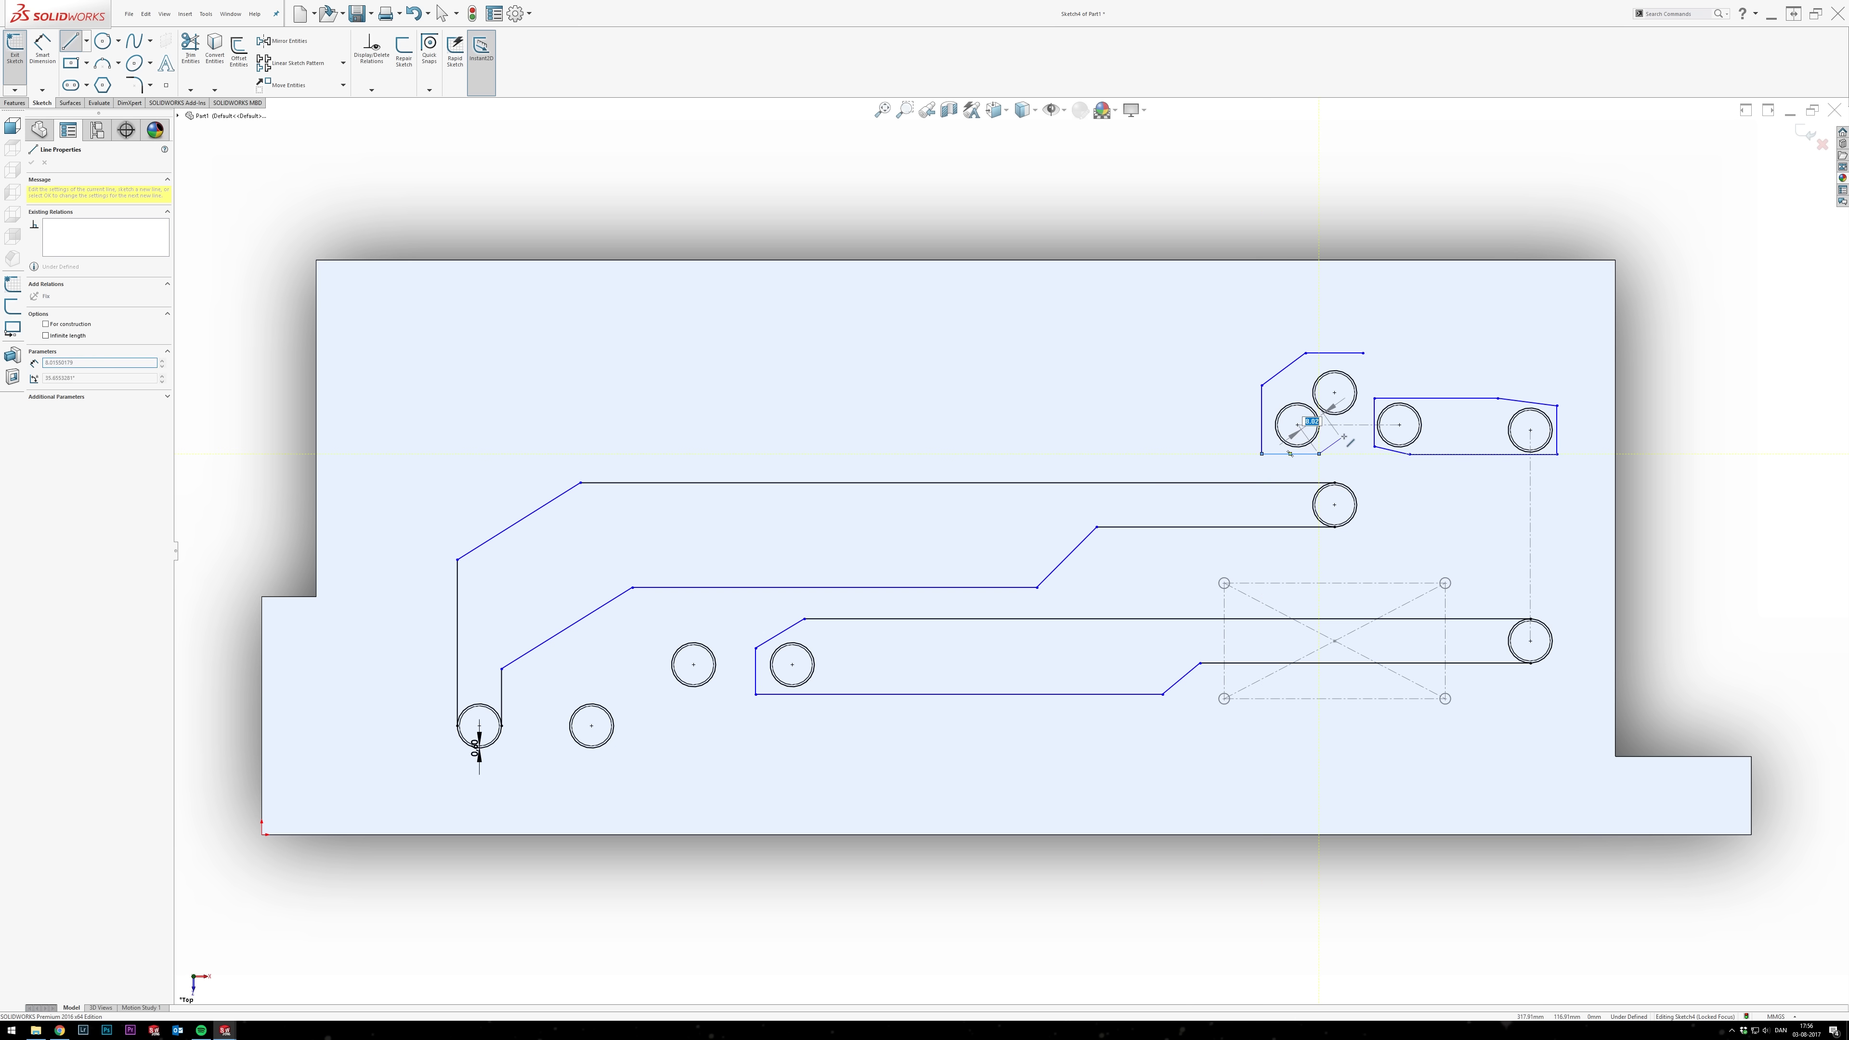
left_click(1357, 416)
left_click(1362, 353)
key("Escape")
left_click(1362, 363)
left_click(1400, 321)
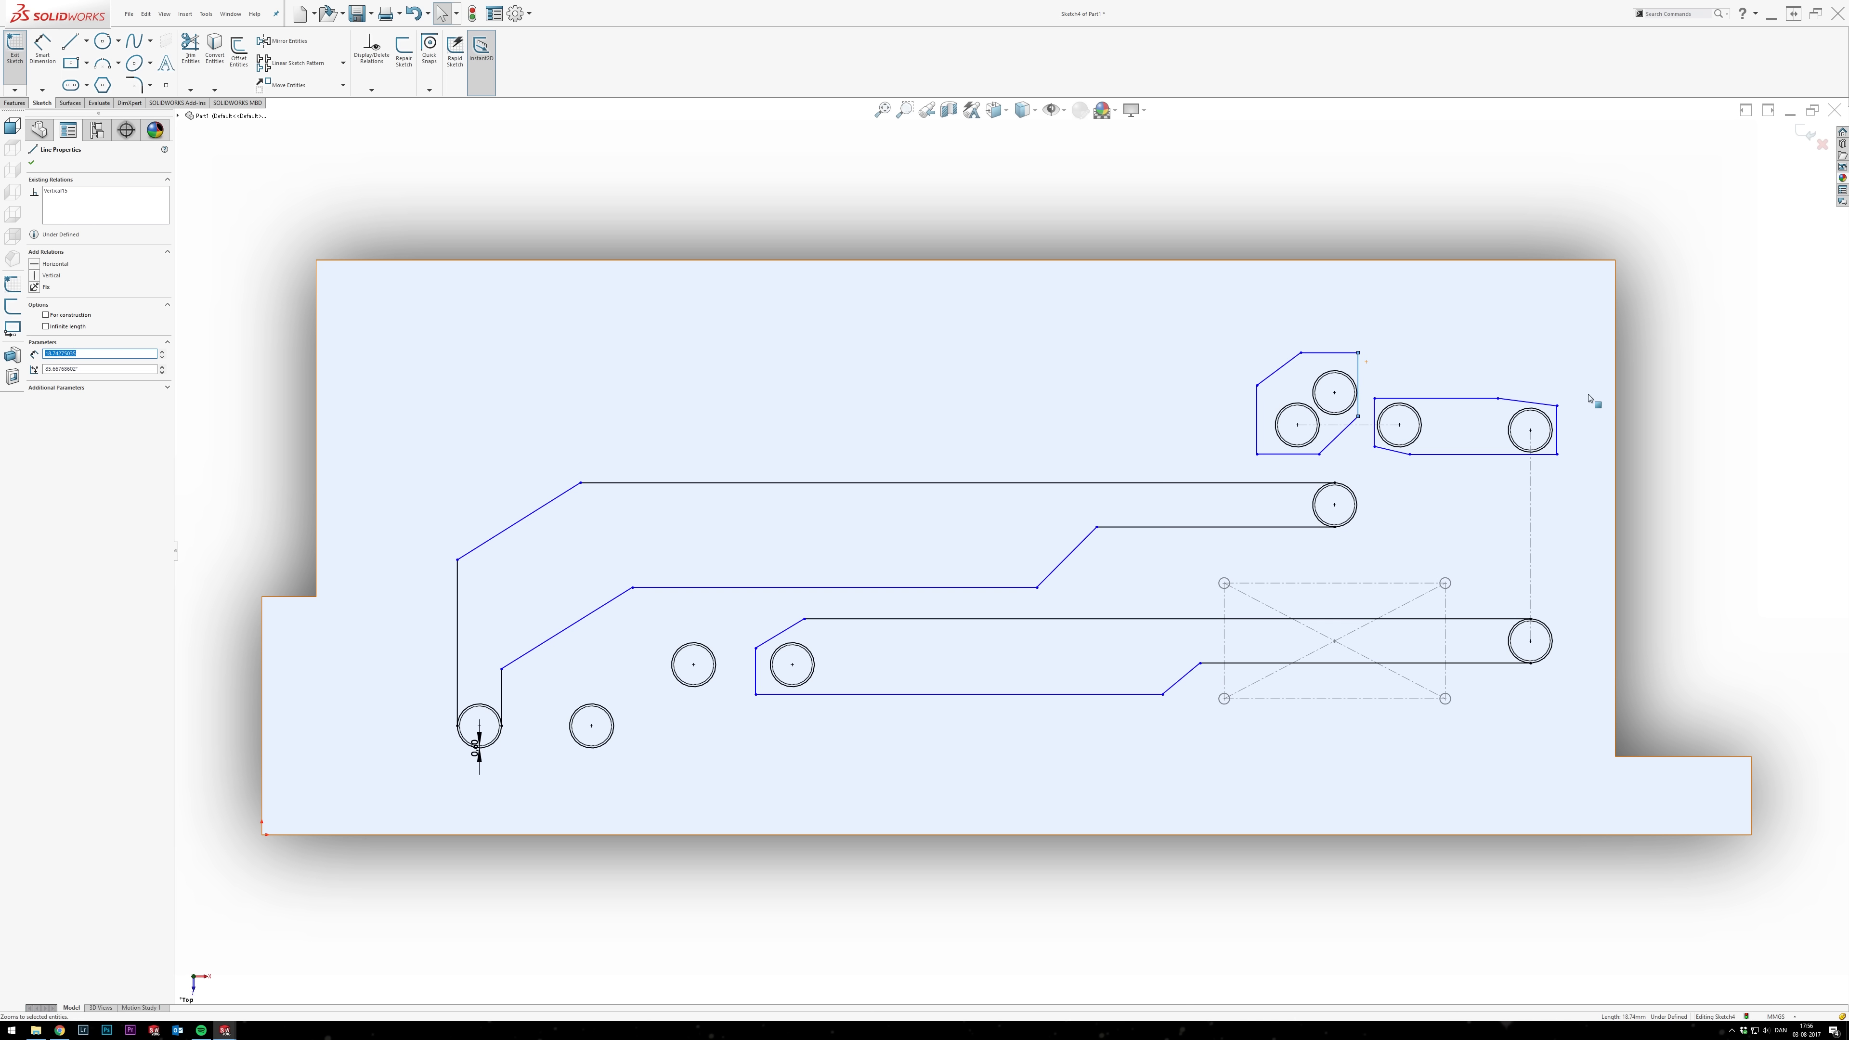
Draw a closed six-sided channel outline around the lower-left circle right of the leftmost port and the left circle of the higher pair.
key("Escape")
key("l")
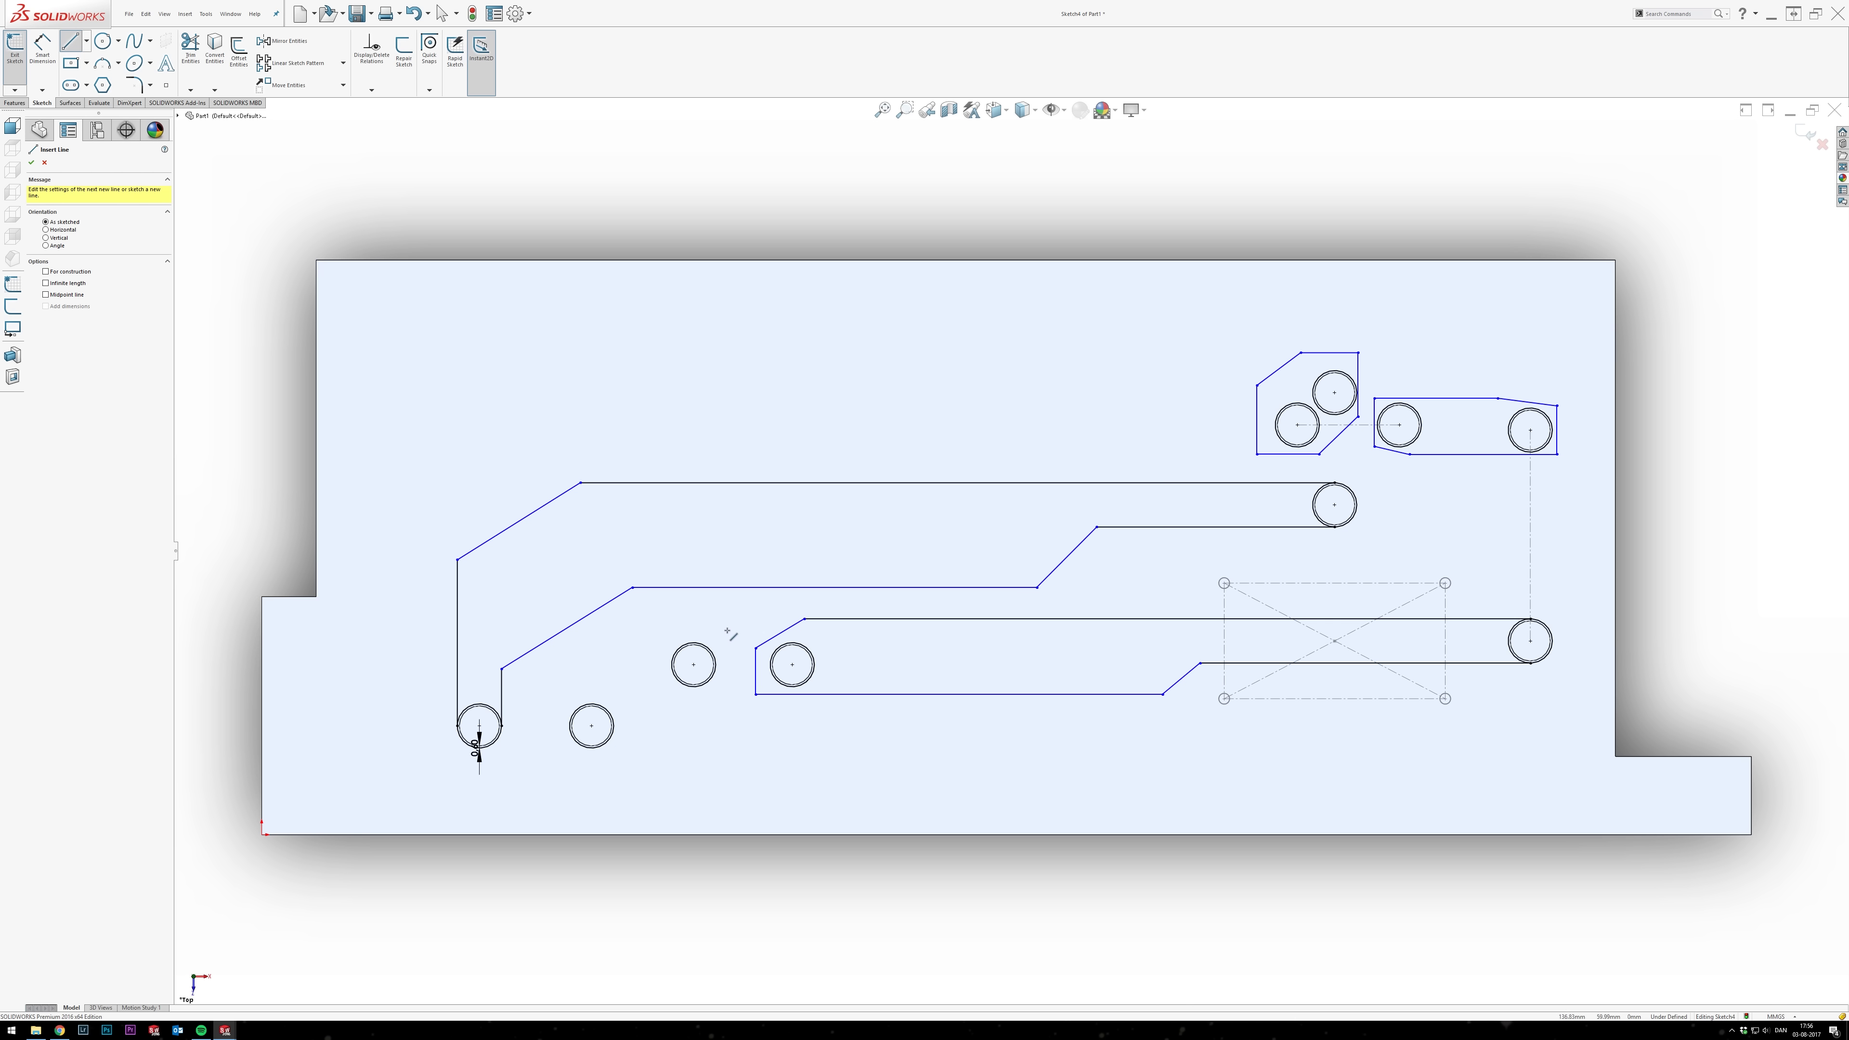
left_click(725, 625)
left_click(726, 703)
left_click(642, 769)
left_click(555, 769)
left_click(555, 687)
left_click(653, 626)
left_click(726, 625)
Make the new outline's two slanted sides parallel to each other and to the neighbouring long channel's slanted side.
left_click(538, 508, "ctrl")
left_click(624, 481)
left_click(775, 859)
left_click(715, 713)
left_click(633, 639, "ctrl")
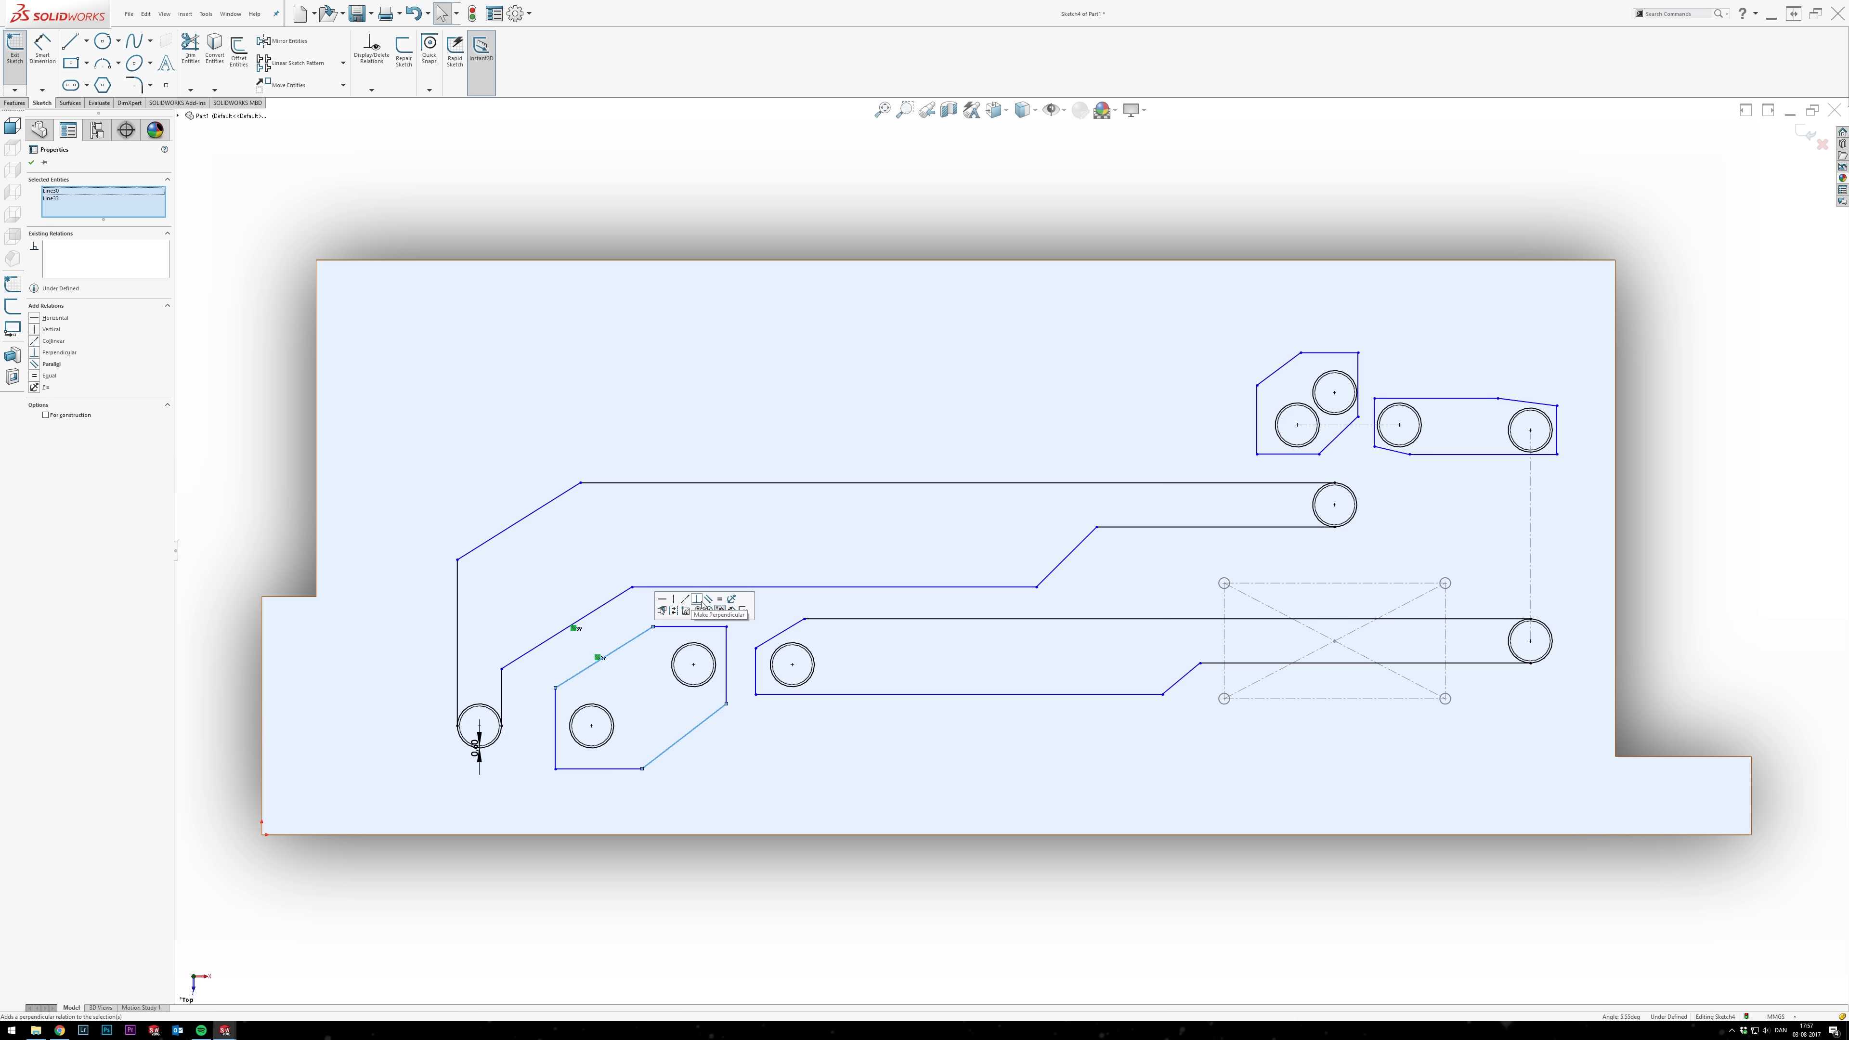
left_click(708, 598)
left_click(551, 860)
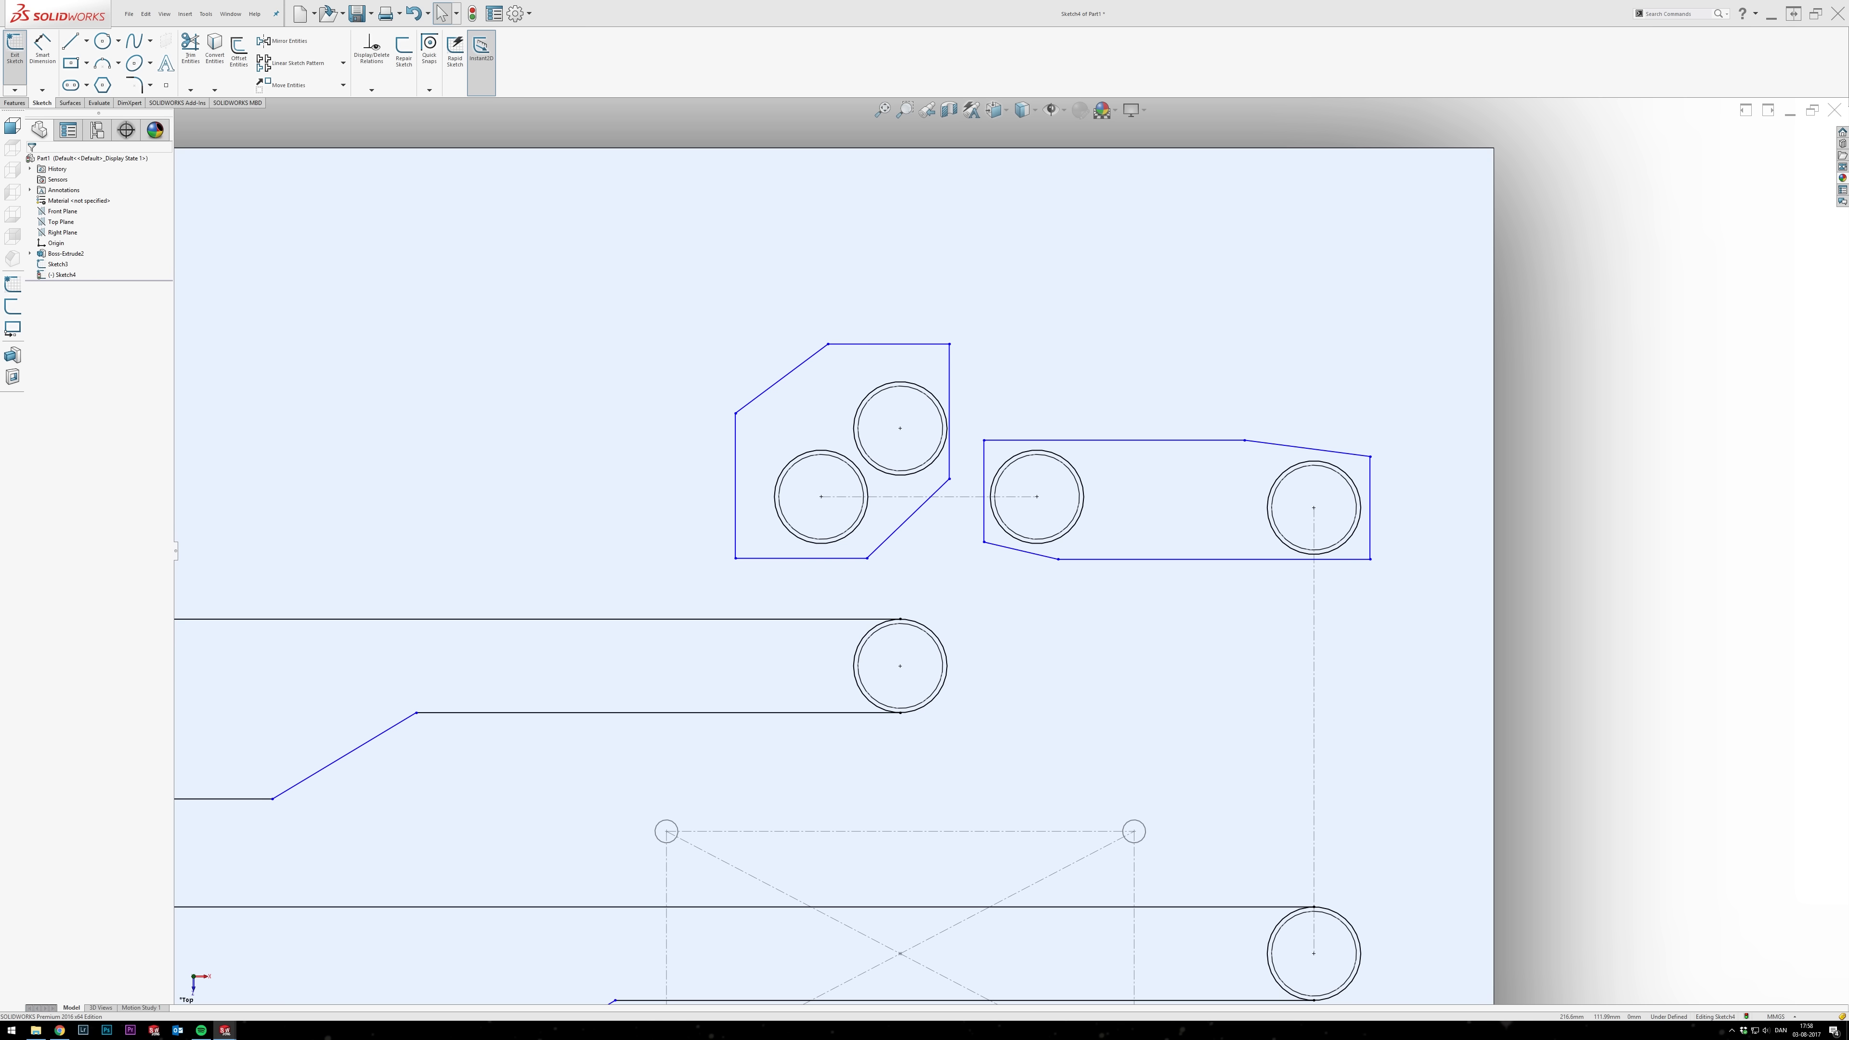
Dimension the upper-right channel outline's left side 6.5 mm from its left port circle's centre.
key("d")
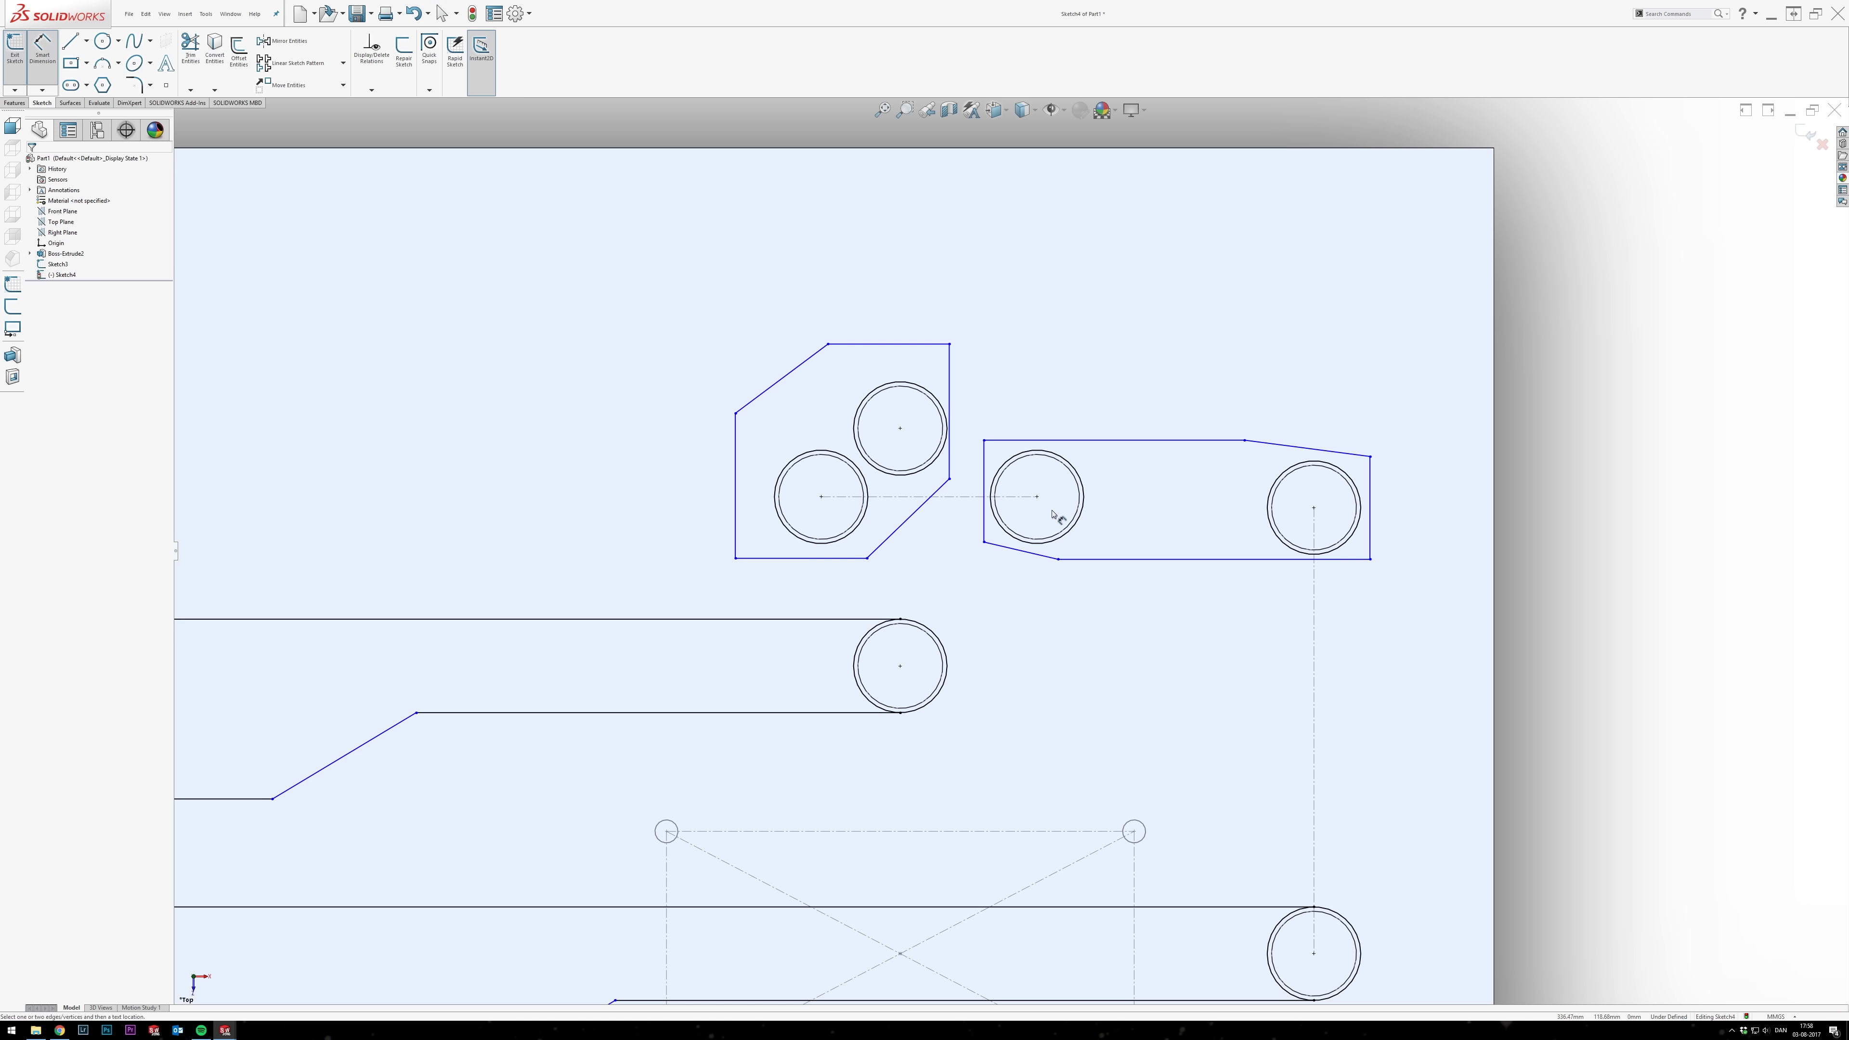
left_click(1036, 496)
left_click(983, 481)
left_click(1027, 479)
type("6.5")
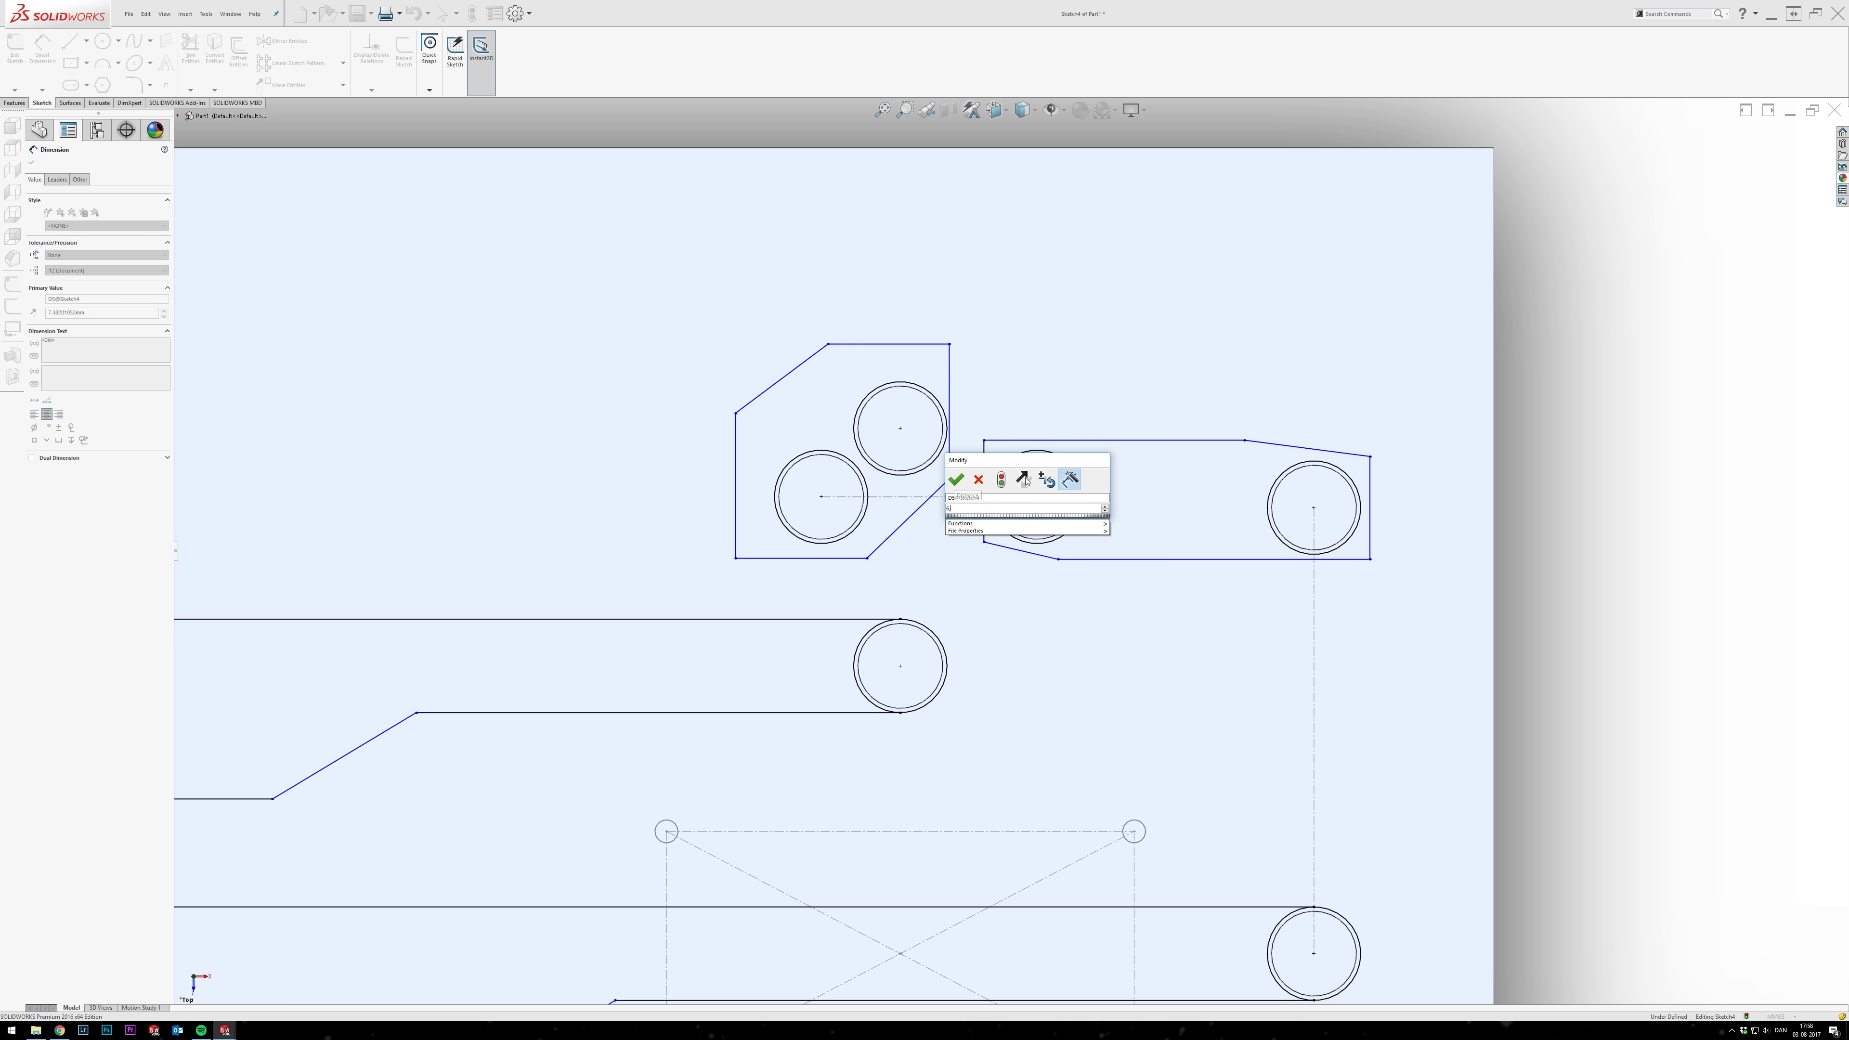
key("Return")
key("Escape")
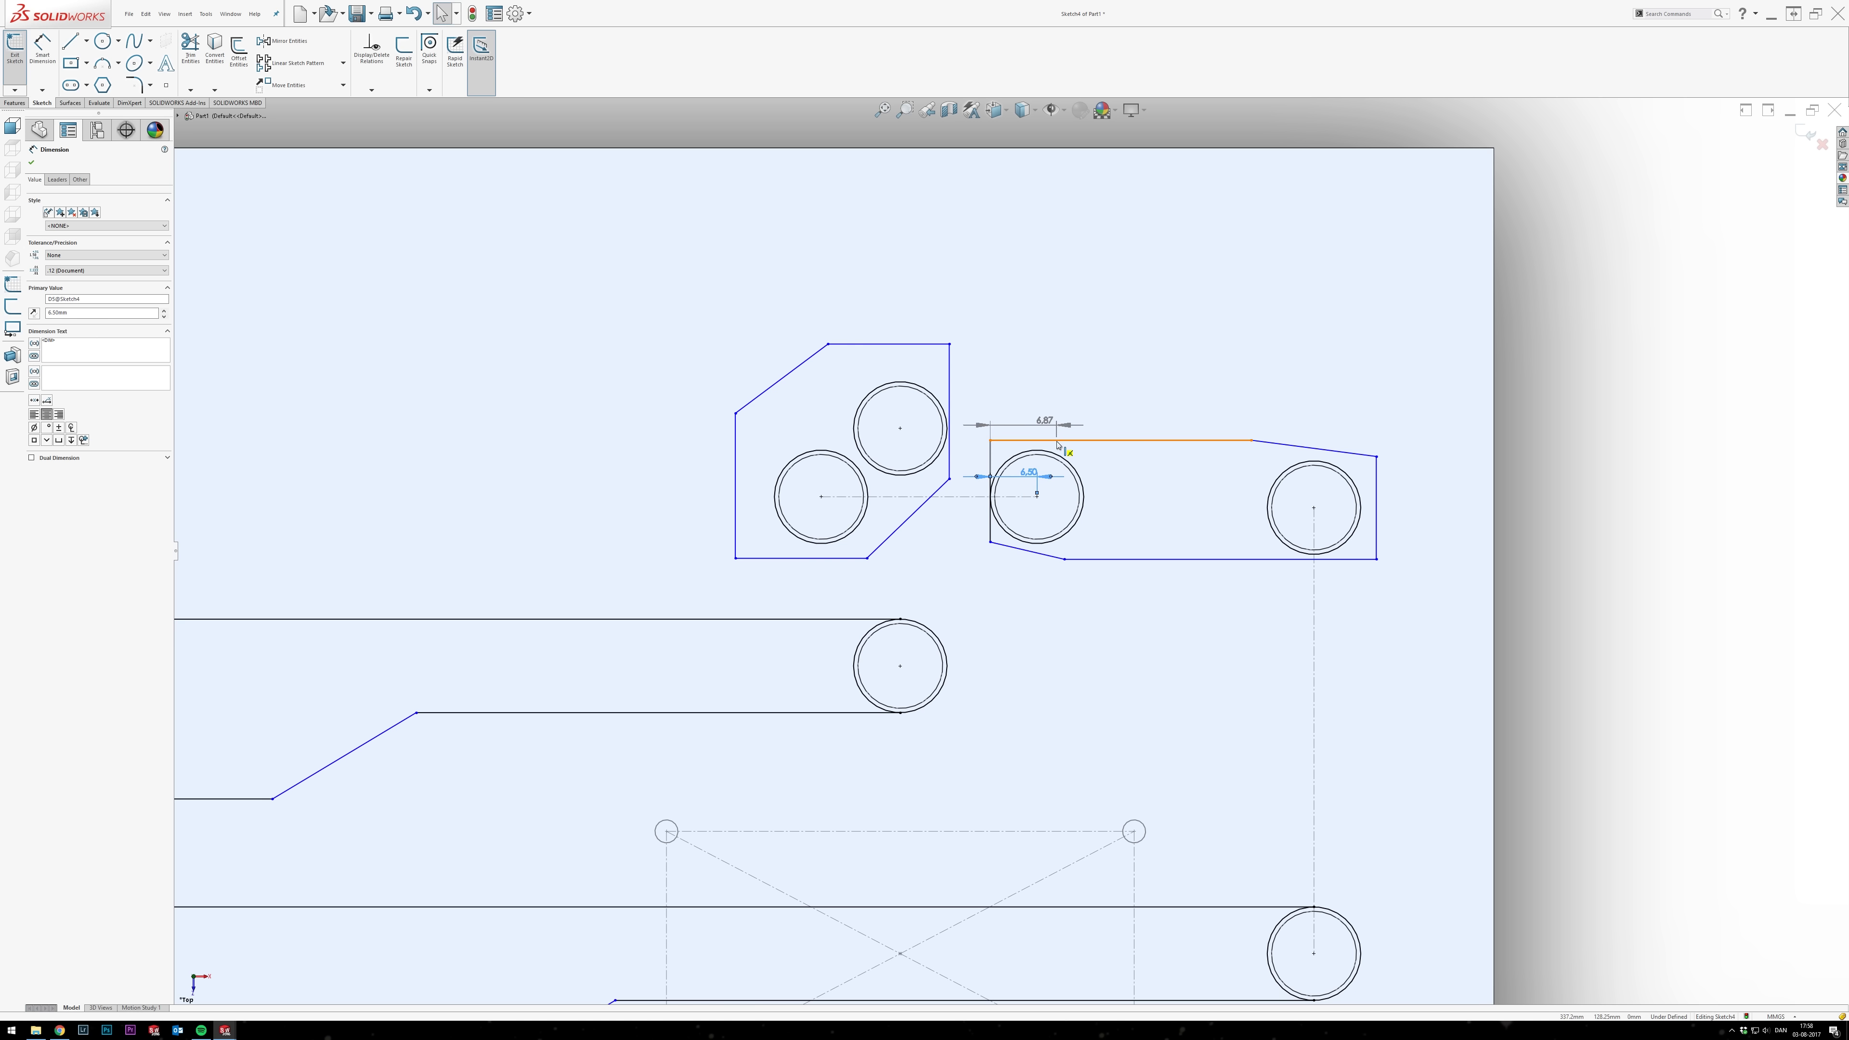
key("Escape")
Dimension the same outline's upper side 6.5 mm from the left port circle's centre.
key("d")
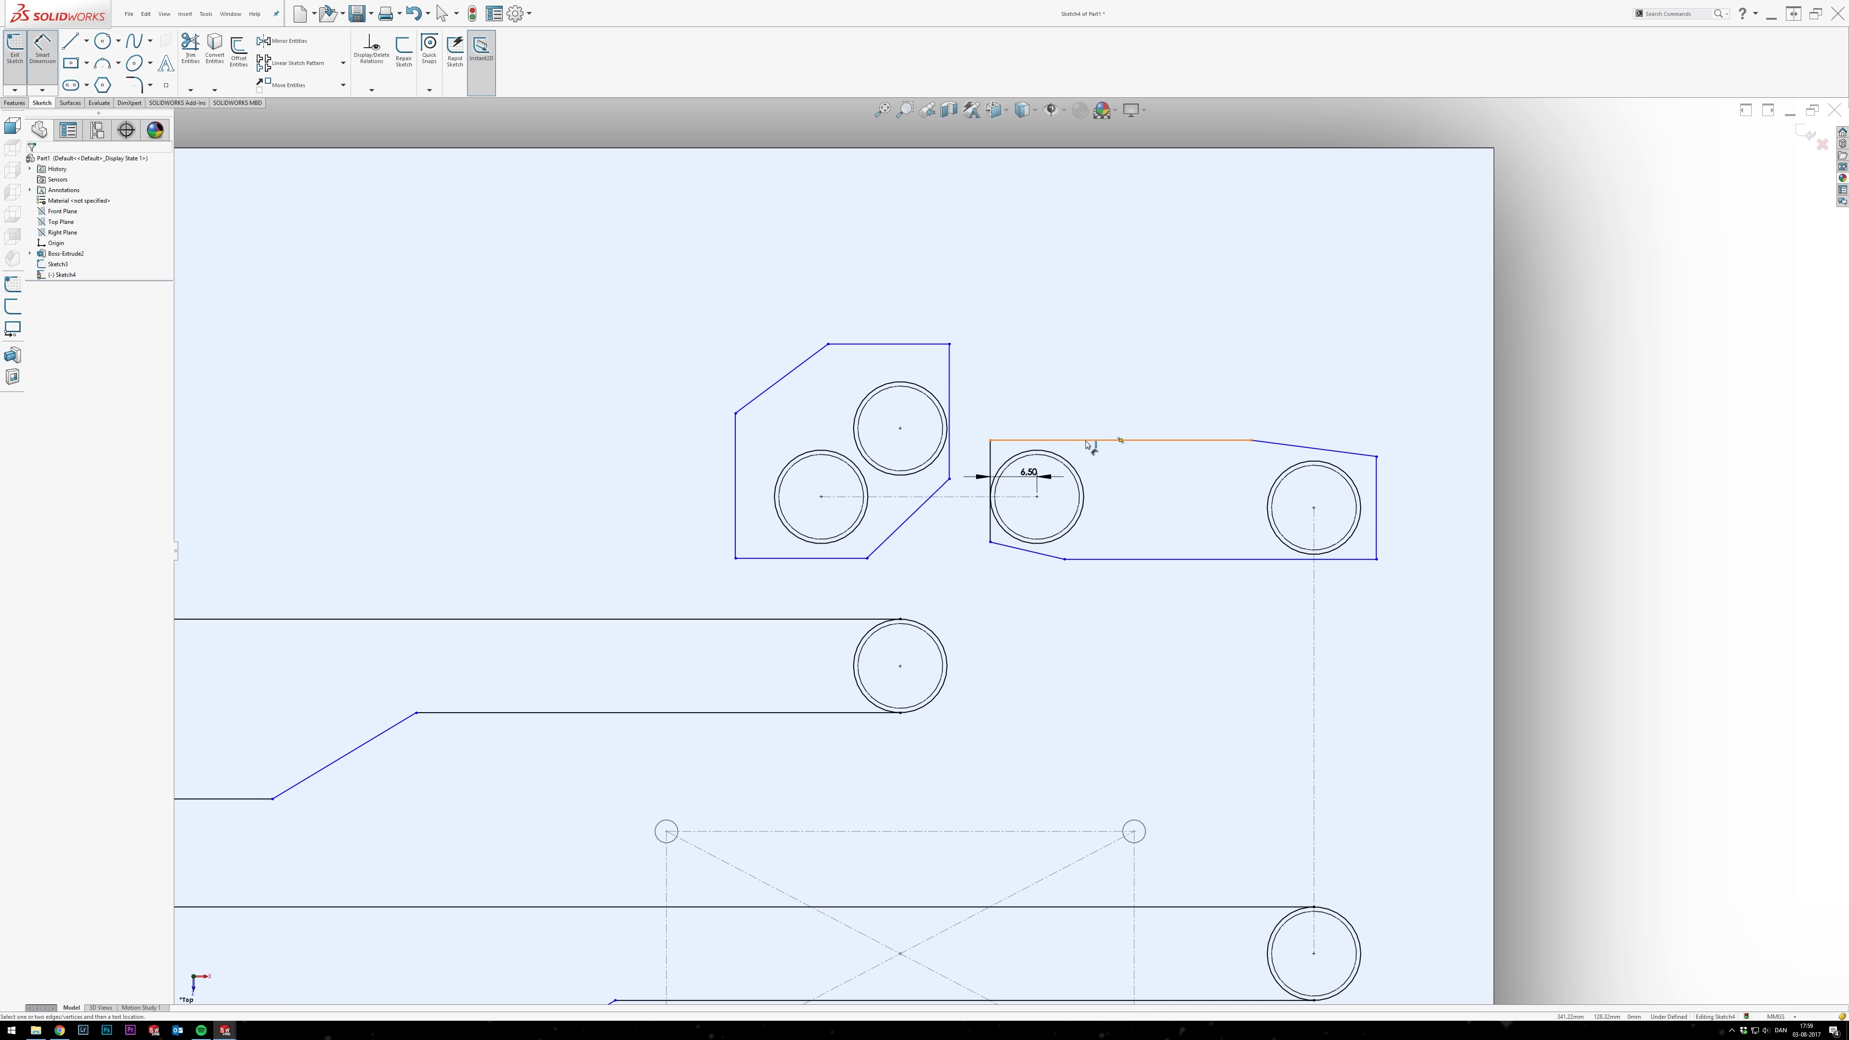
left_click(1085, 441)
left_click(1036, 497)
left_click(1110, 473)
type("6,5")
key("Return")
Set the outline's lower right corner 6.5 mm below the centre of its right port circle.
left_click(1314, 507)
left_click(1378, 558)
left_click(1539, 538)
type("6,5")
key("Return")
Join the outline's two port circle centres with a line and set the sloped sides 7.5 mm from it.
left_click(1037, 497)
left_click(1314, 508)
type("7,5")
key("Return")
Set the upper-left slanted side of the two-circle cluster outline 10 mm from the line joining the circle centres.
left_click(860, 463)
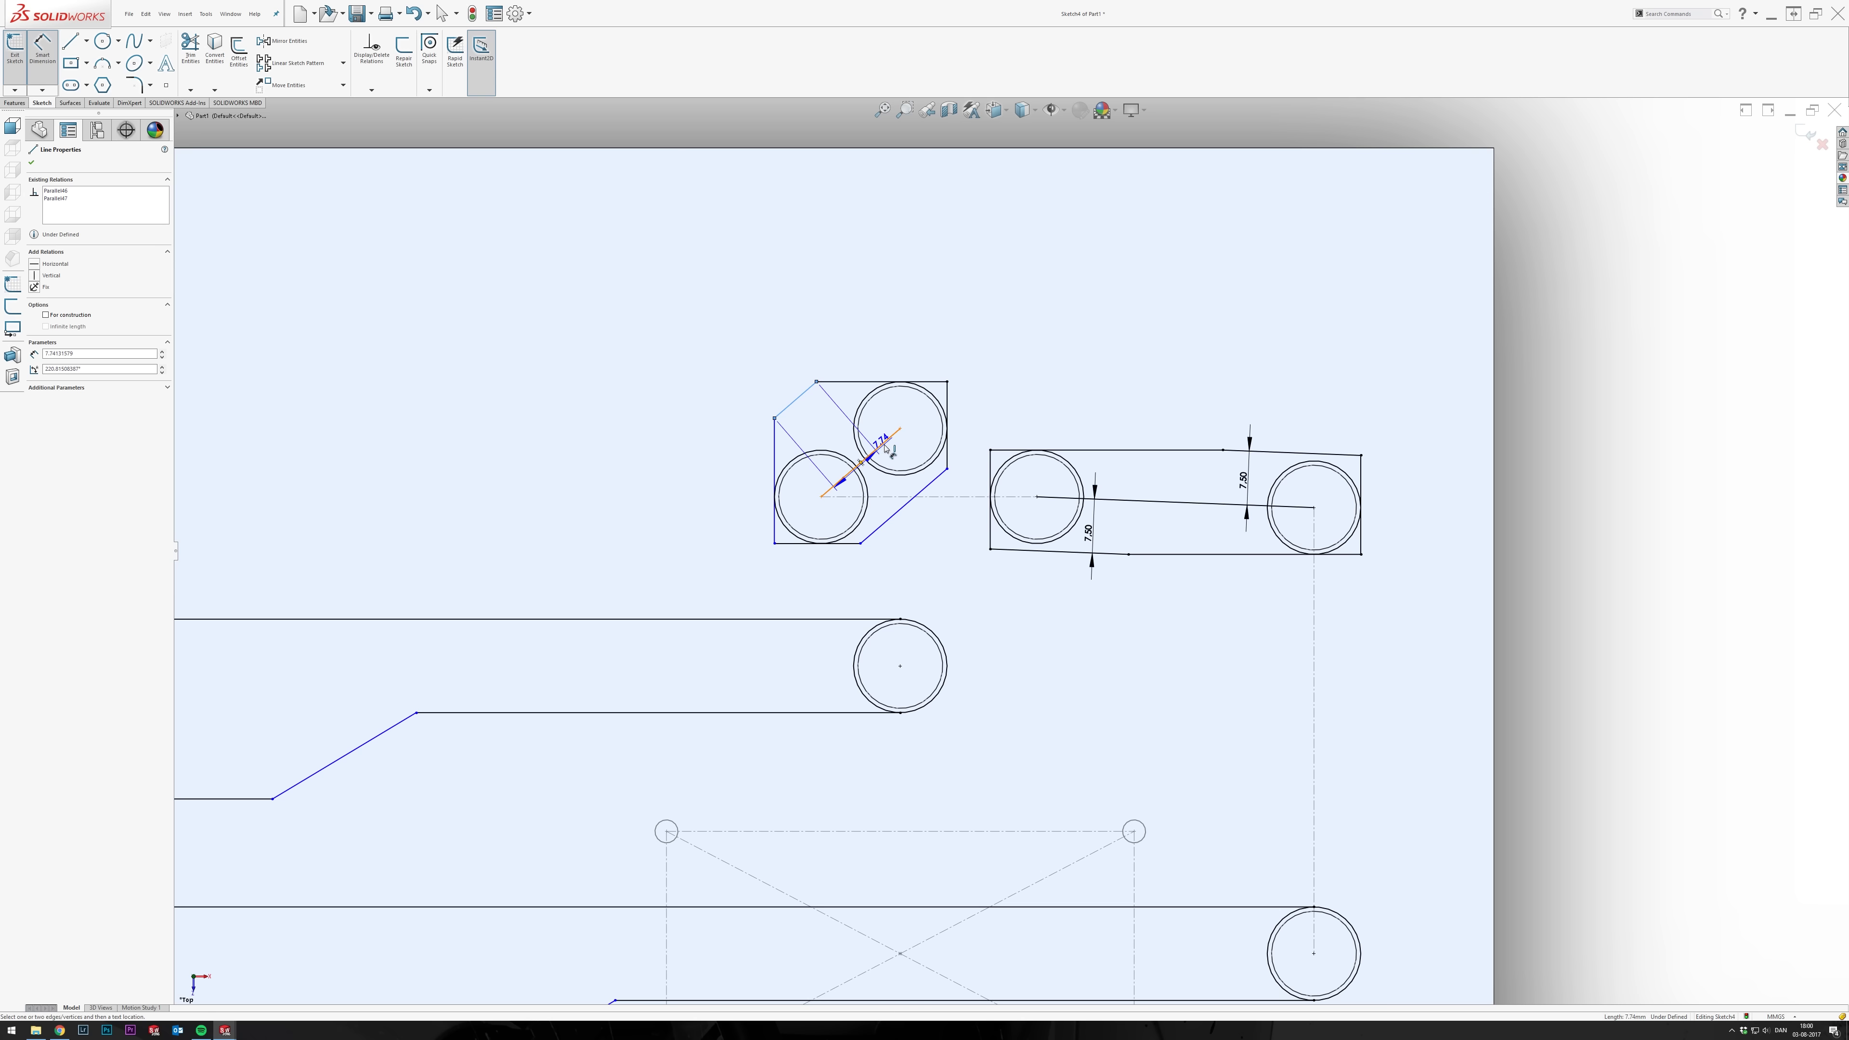
left_click(801, 395)
left_click(742, 328)
type("10")
key("Return")
Set the cluster outline's lower-right slanted side 10 mm from the line joining the circle centres.
left_click(877, 447)
left_click(910, 501)
left_click(909, 445)
type("10")
key("Return")
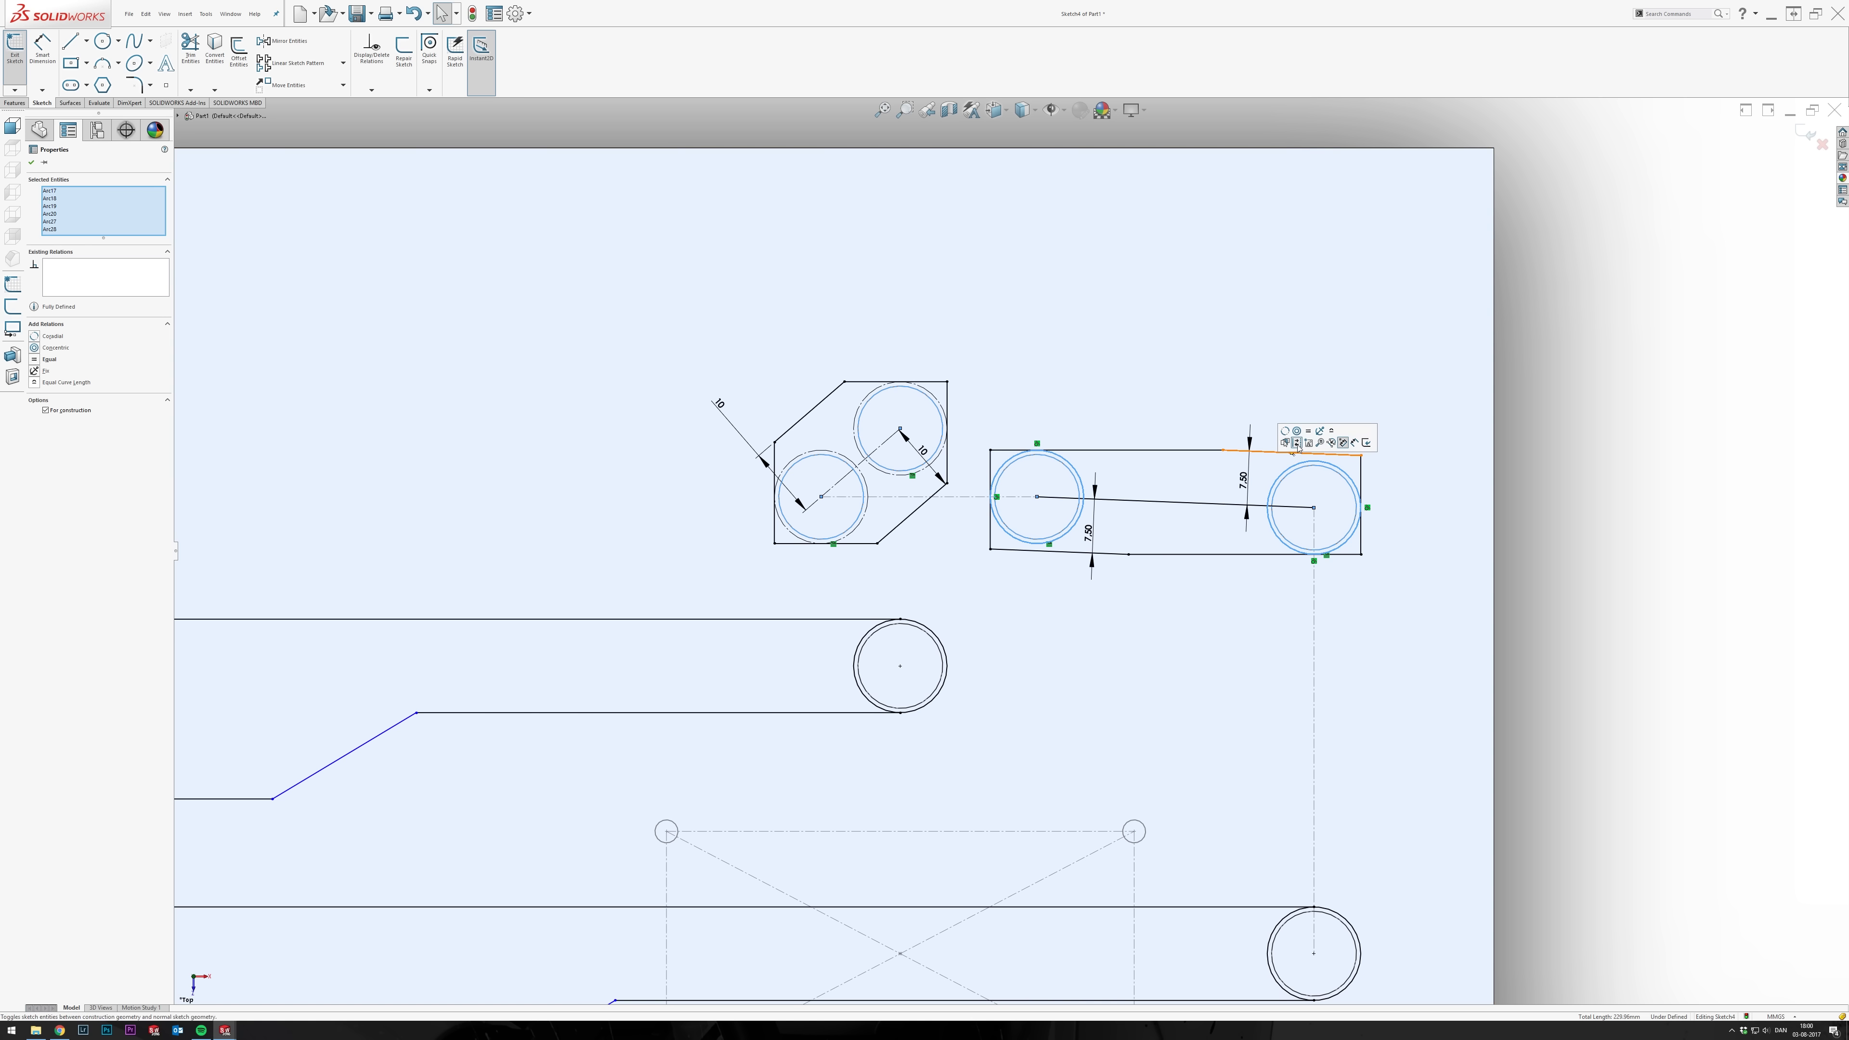
key("Escape")
Convert the outer circles of the four upper-right ports to construction geometry.
left_click(1303, 466)
left_click(1052, 455, "ctrl")
left_click(891, 472, "ctrl")
left_click(857, 466, "ctrl")
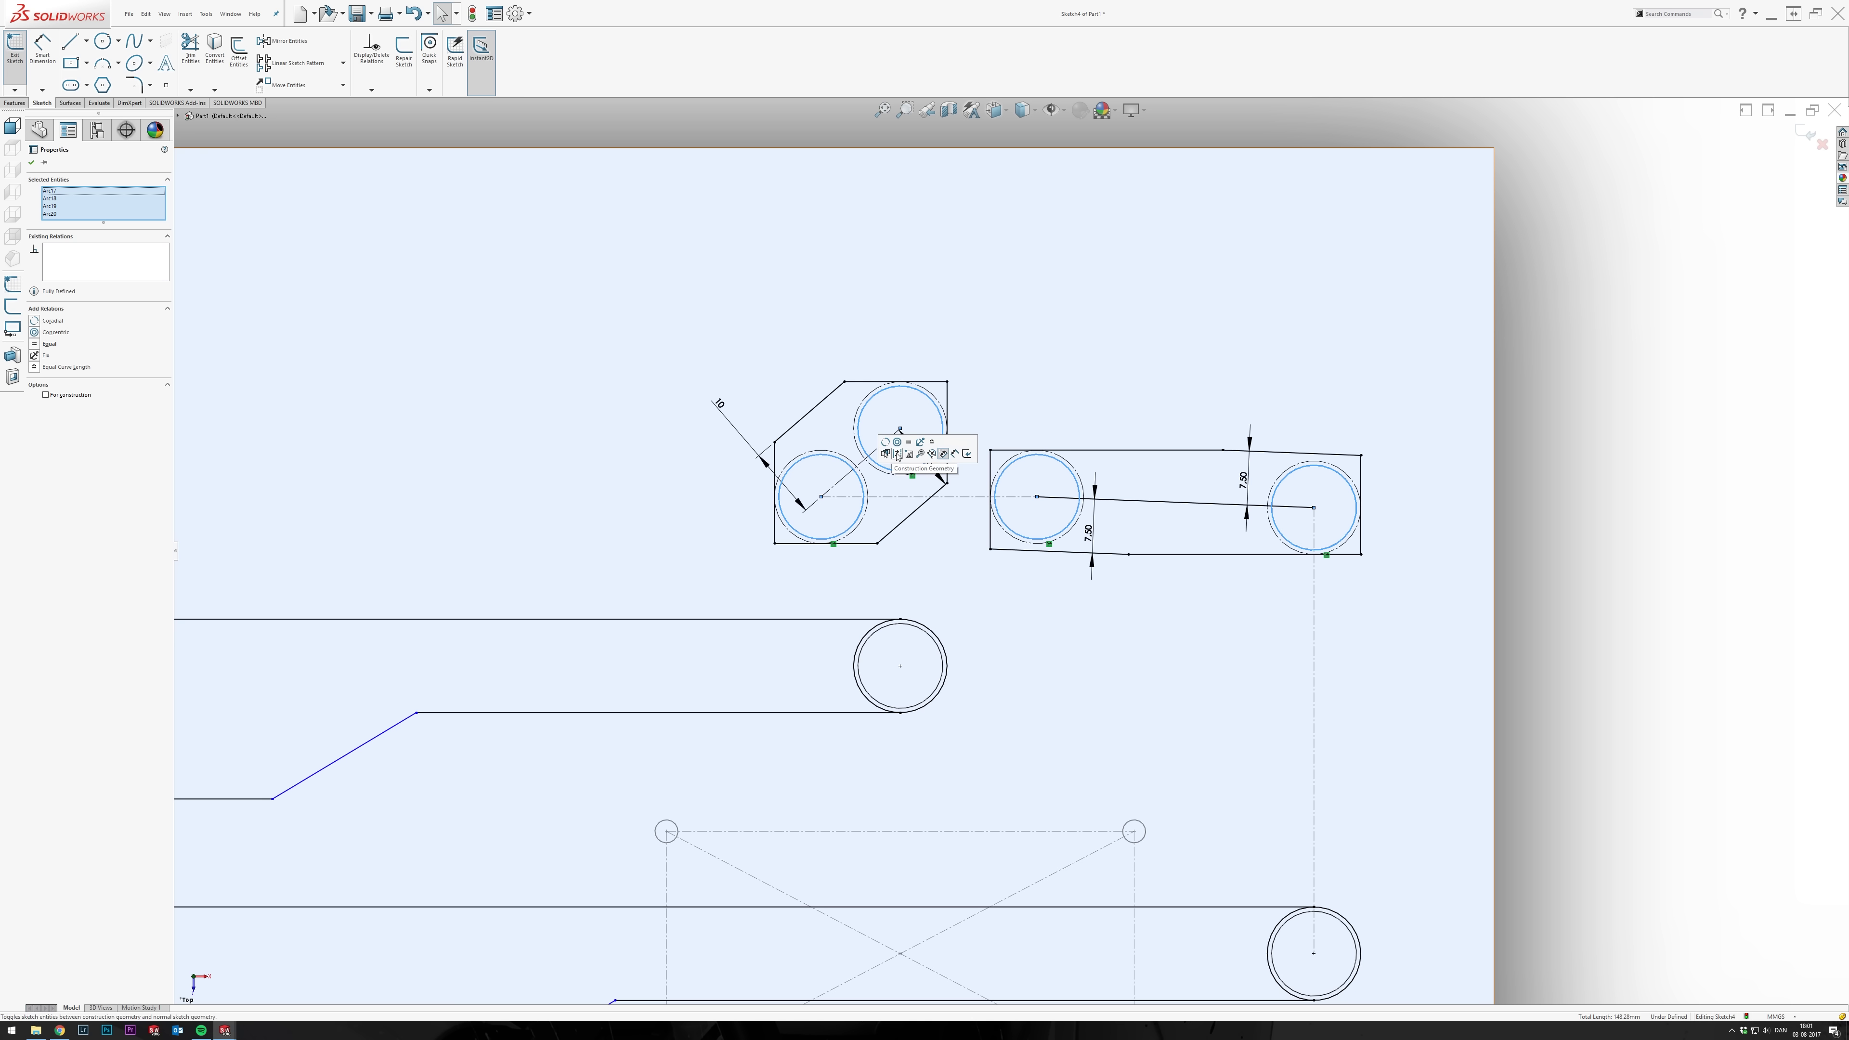
left_click(897, 454)
Delete the angle dimension between the leftmost channel's vertical and slanted outer sides.
scroll(944, 563, "down", 5)
scroll(944, 563, "up", 2)
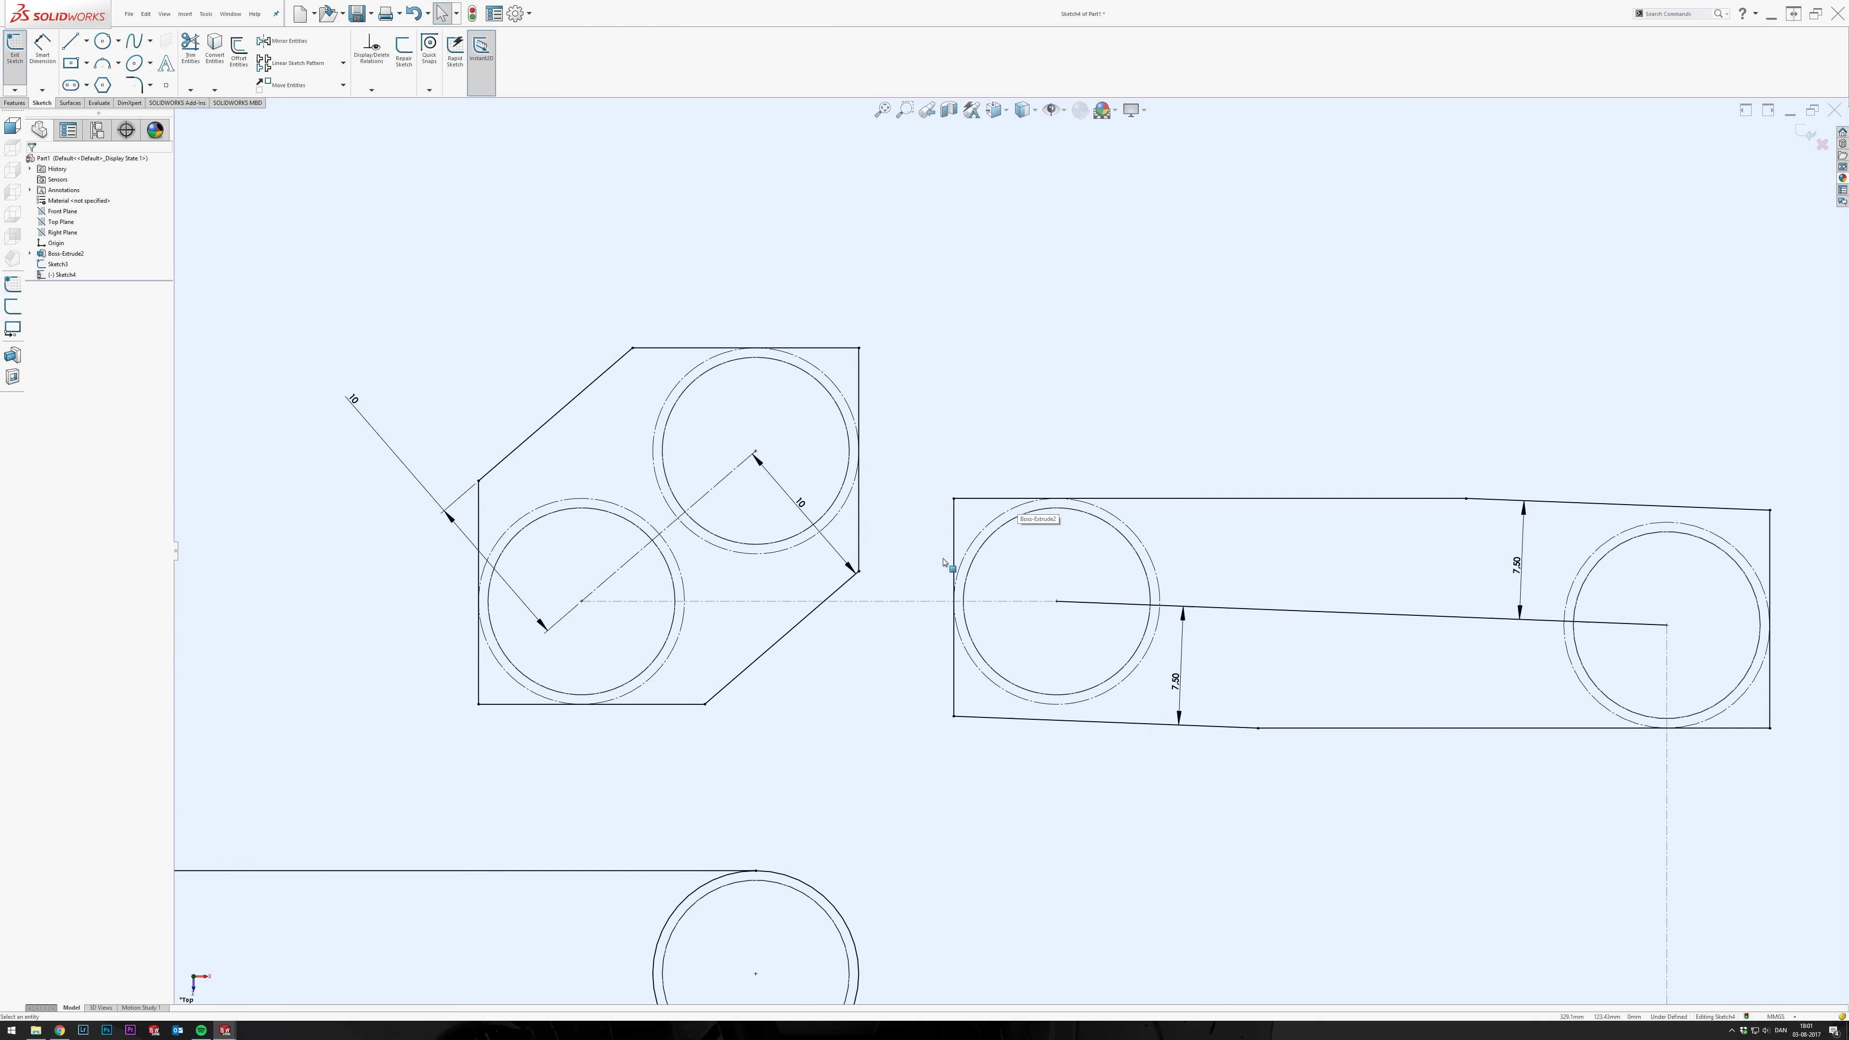
scroll(1077, 554, "up", 6)
scroll(961, 640, "down", 3)
scroll(856, 626, "up", 3)
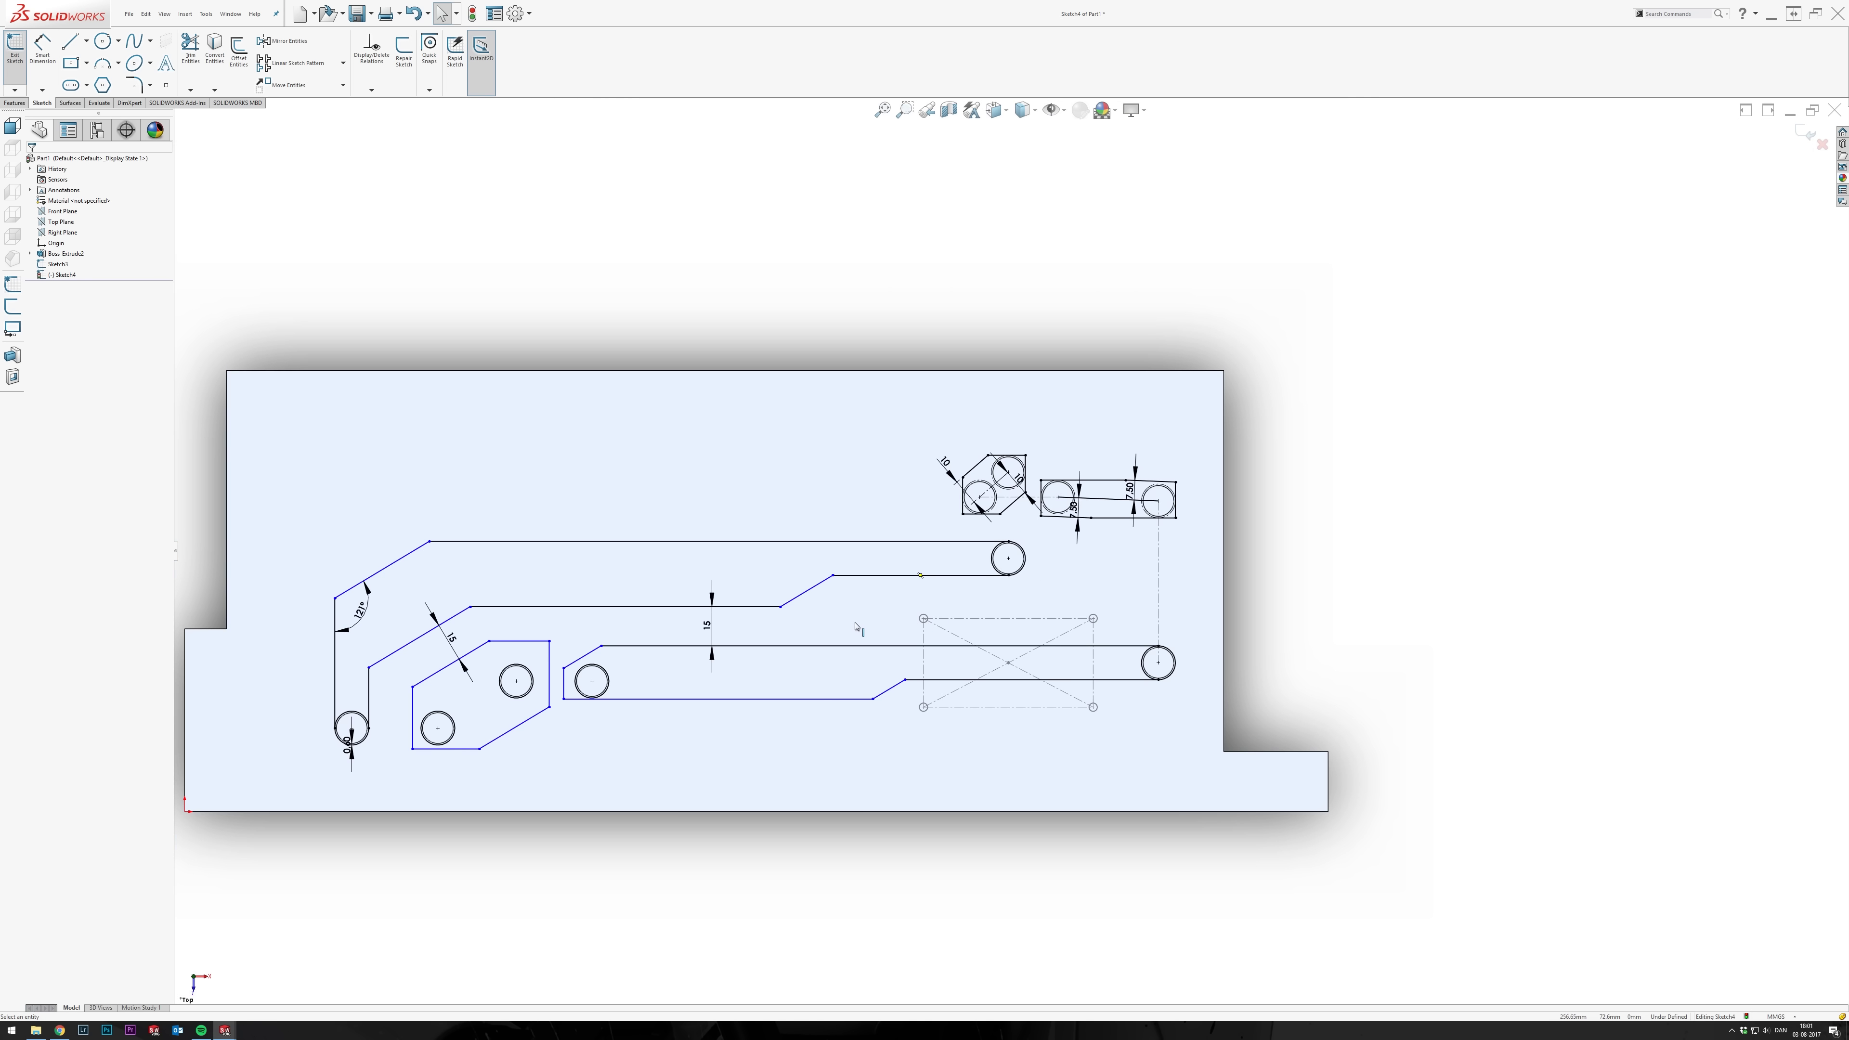
scroll(855, 627, "down", 5)
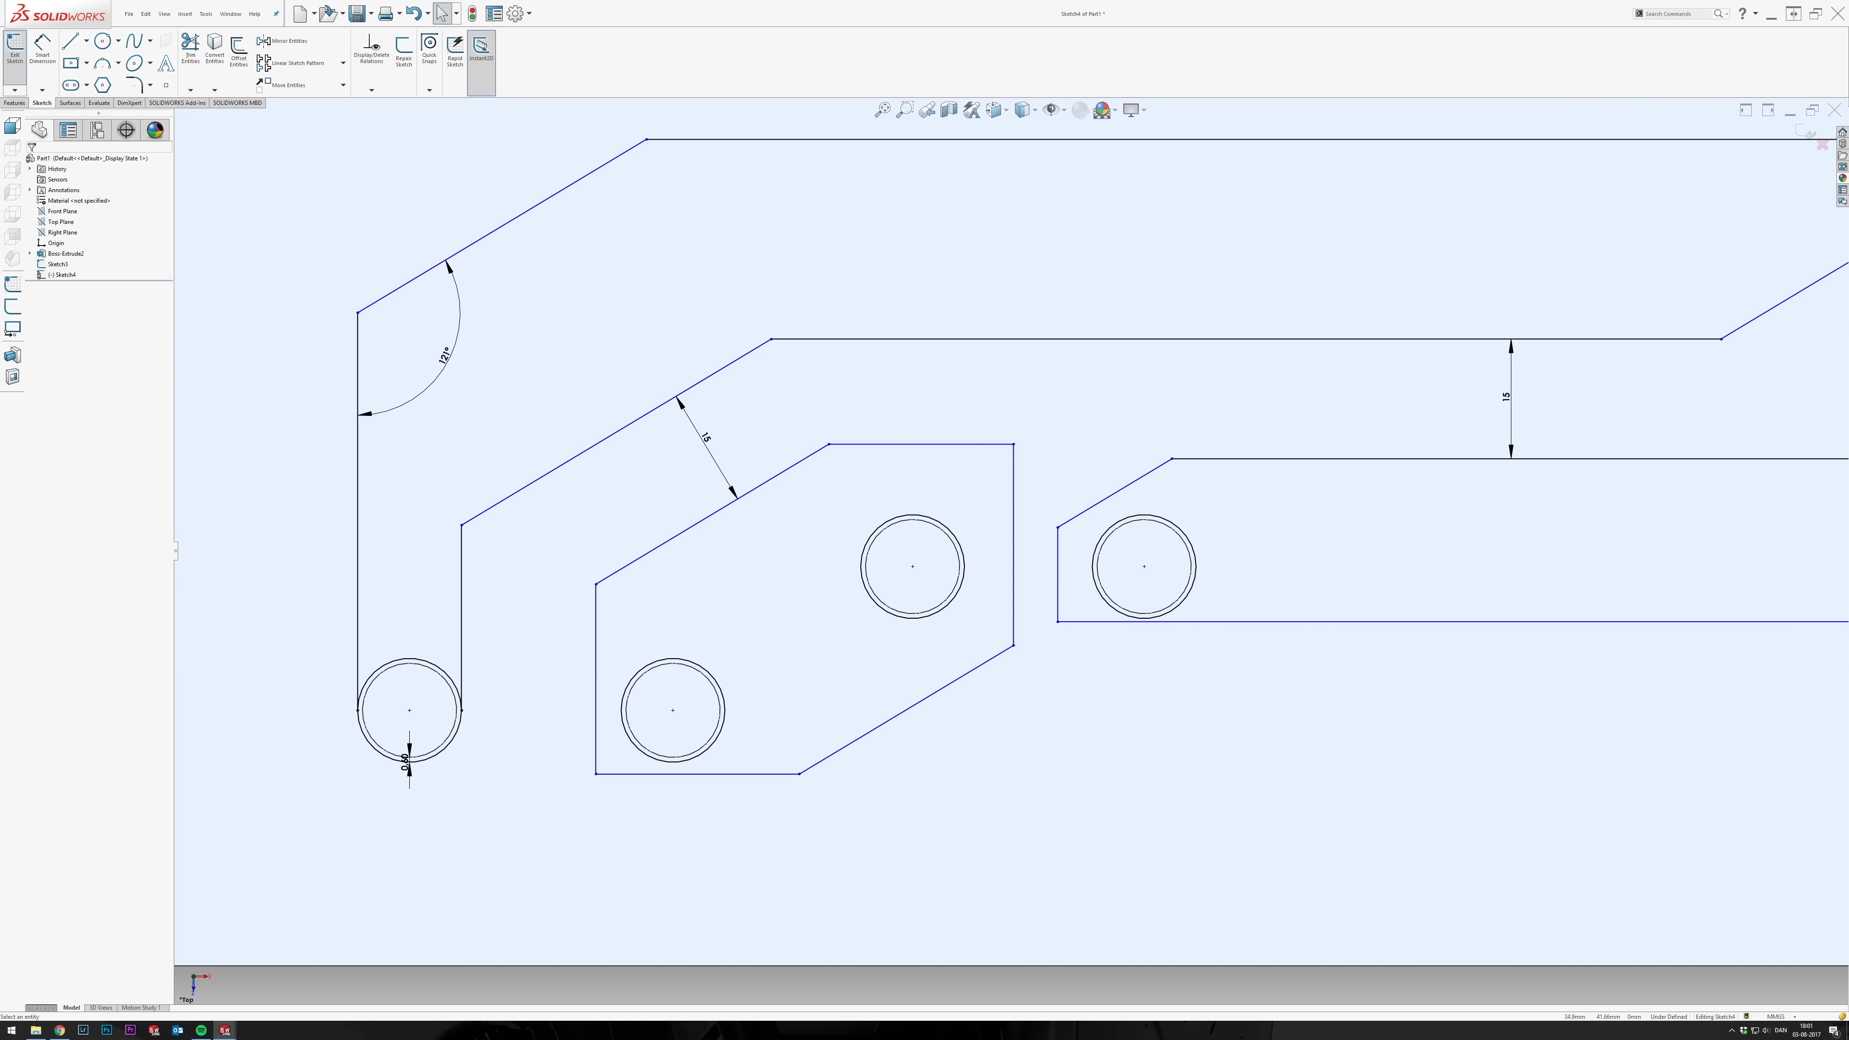
left_click(444, 355)
key("Delete")
Draw a centreline joining the centres of the two circles inside the lower-left six-sided outline.
left_click(672, 710)
left_click(911, 566)
key("Escape")
Make the six-sided outline's bottom, left, right and top sides tangent to its circles, and the neighbouring channel's left side tangent to its circle.
left_click(651, 773)
left_click(658, 759, "ctrl")
left_click(672, 729)
left_click(621, 716)
left_click(596, 710, "ctrl")
left_click(623, 671)
left_click(1013, 485)
left_click(963, 554, "ctrl")
left_click(988, 515)
left_click(928, 445)
left_click(918, 515, "ctrl")
left_click(942, 477)
left_click(1057, 564)
left_click(1092, 566, "ctrl")
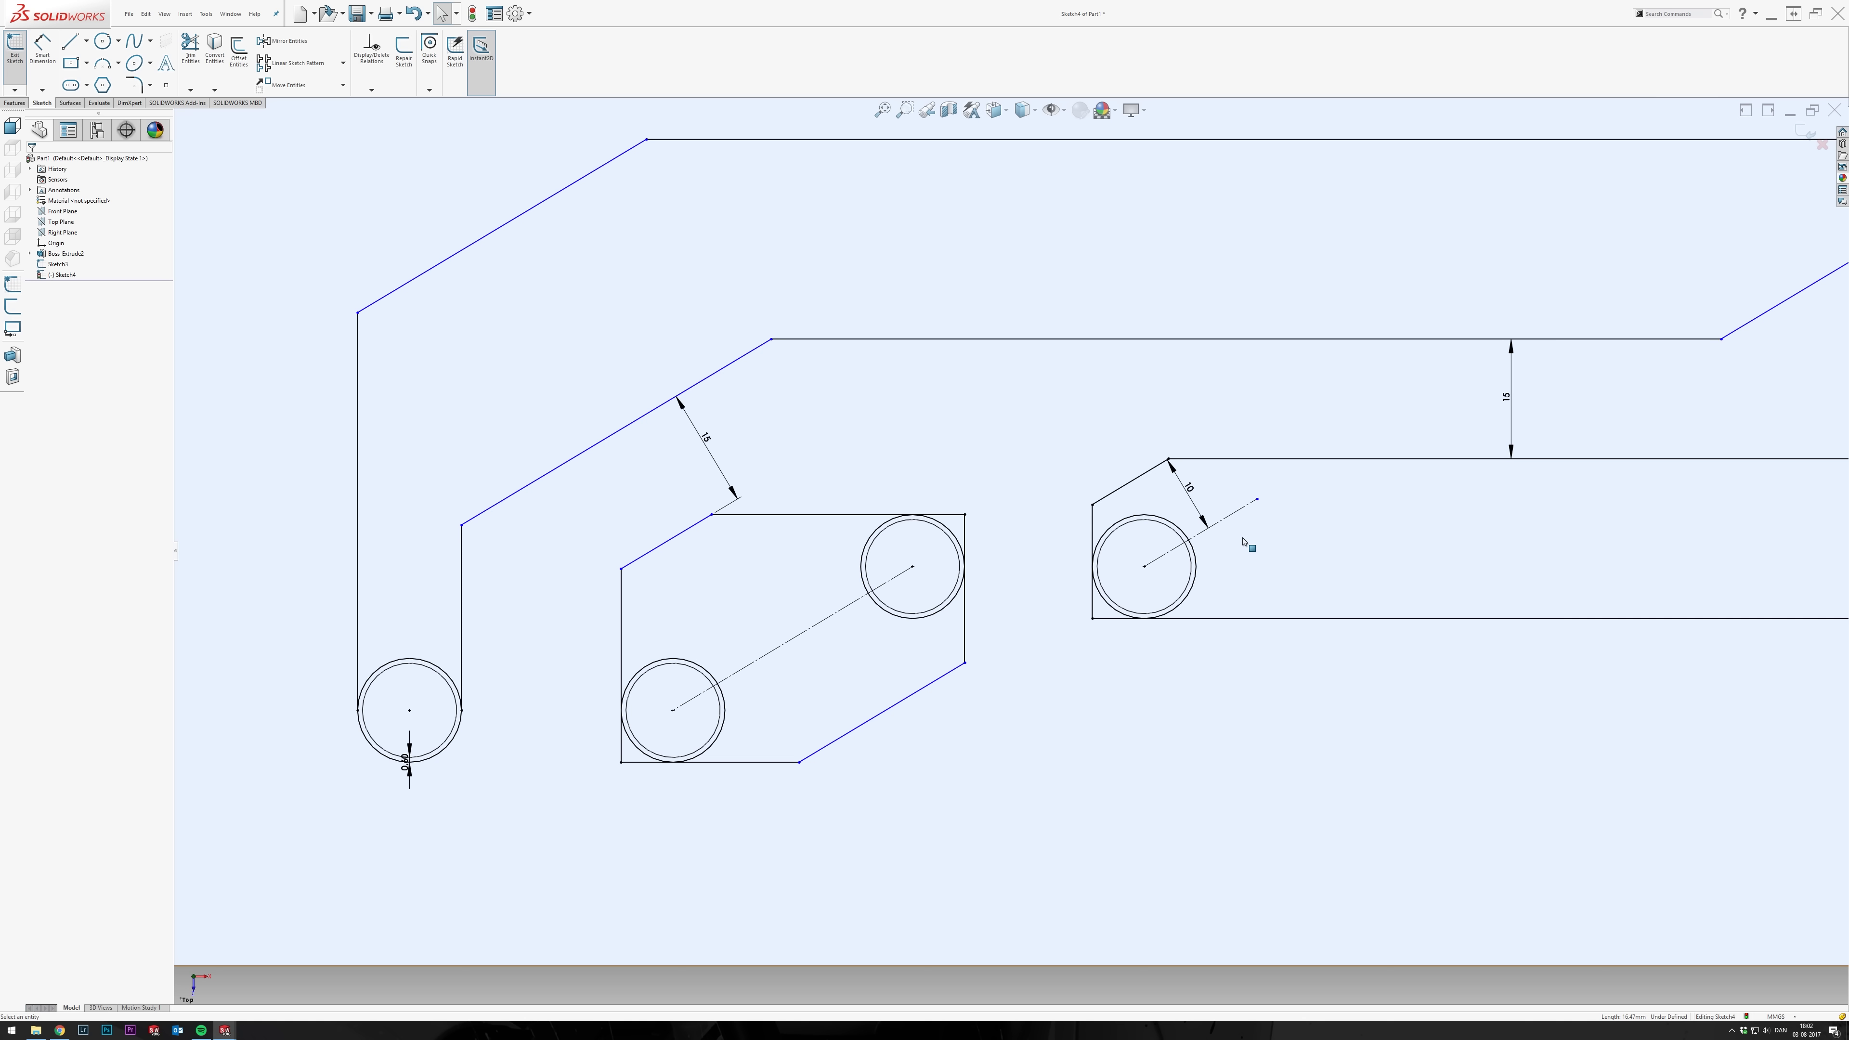
Set the six-sided outline's lower slanted side 10 mm from the centreline between its circles.
left_click(42, 51)
left_click(900, 702)
left_click(844, 607)
left_click(868, 665)
type("10")
key("Return")
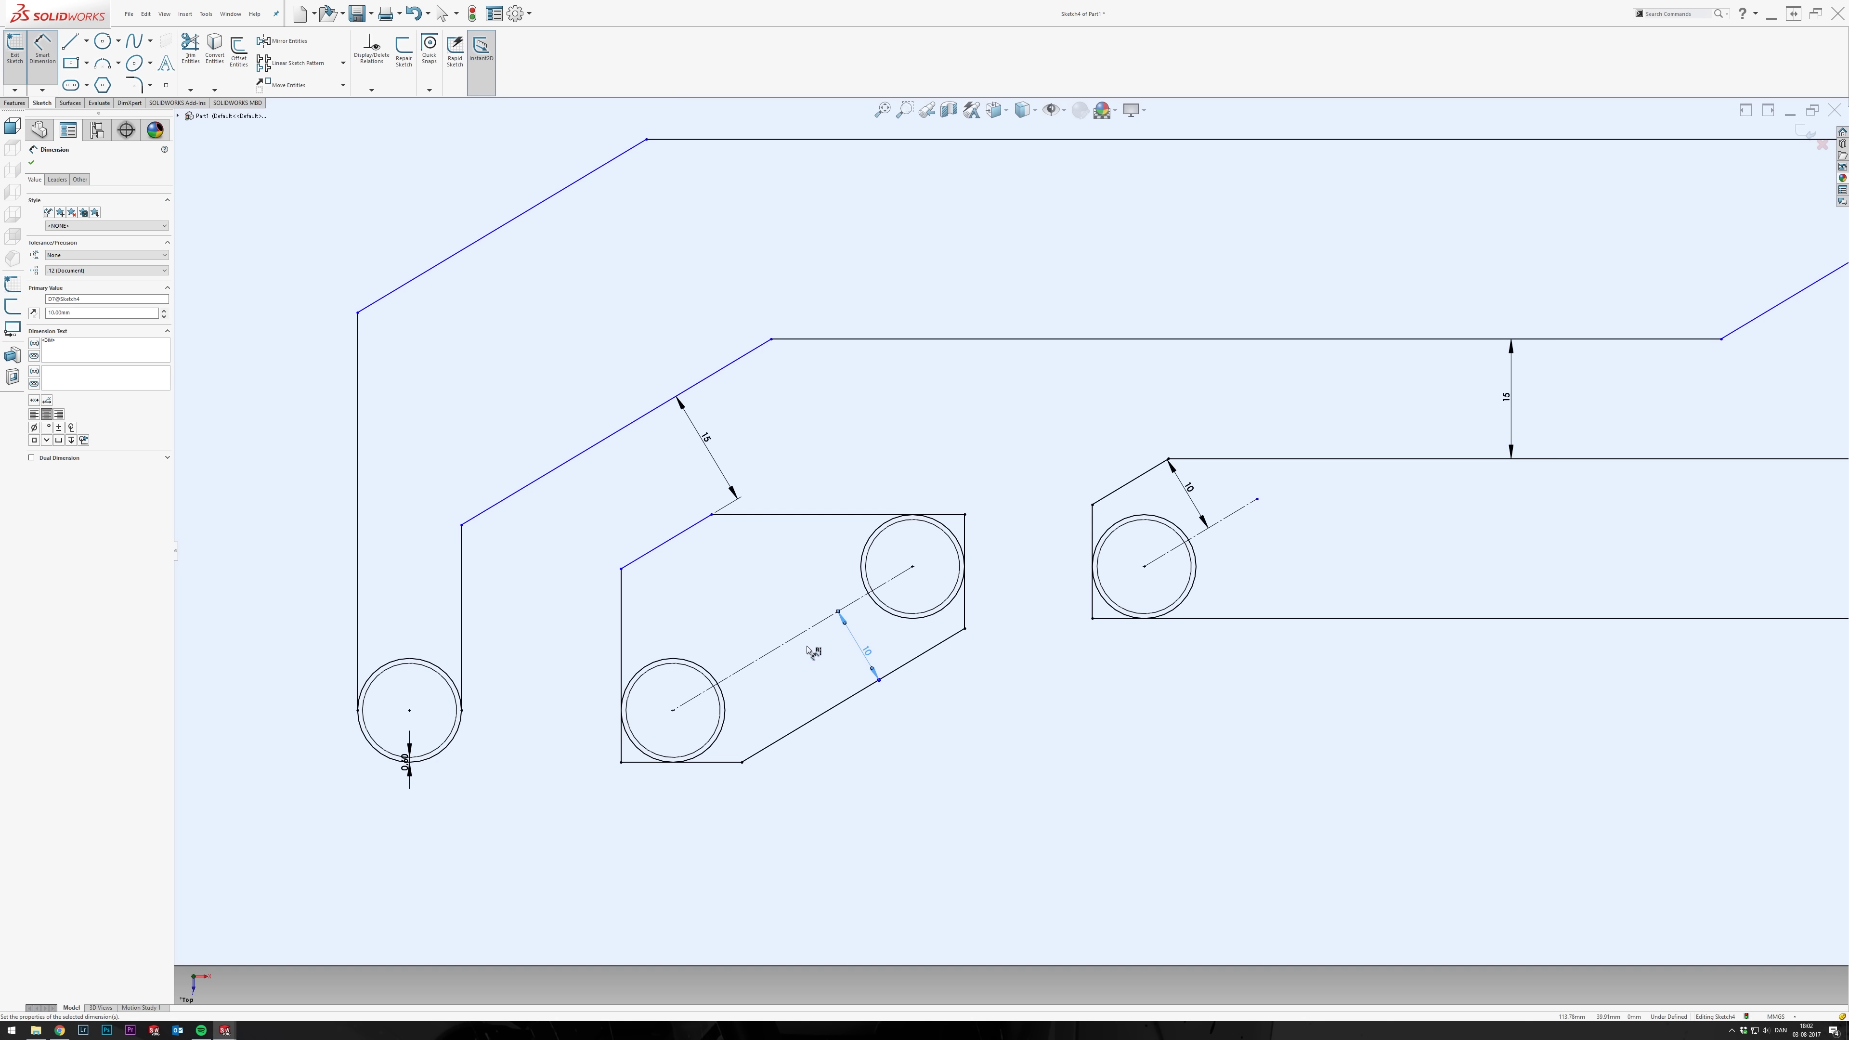
Set the six-sided outline's upper slanted side 10 mm from the centreline between its circles.
left_click(794, 637)
left_click(690, 531)
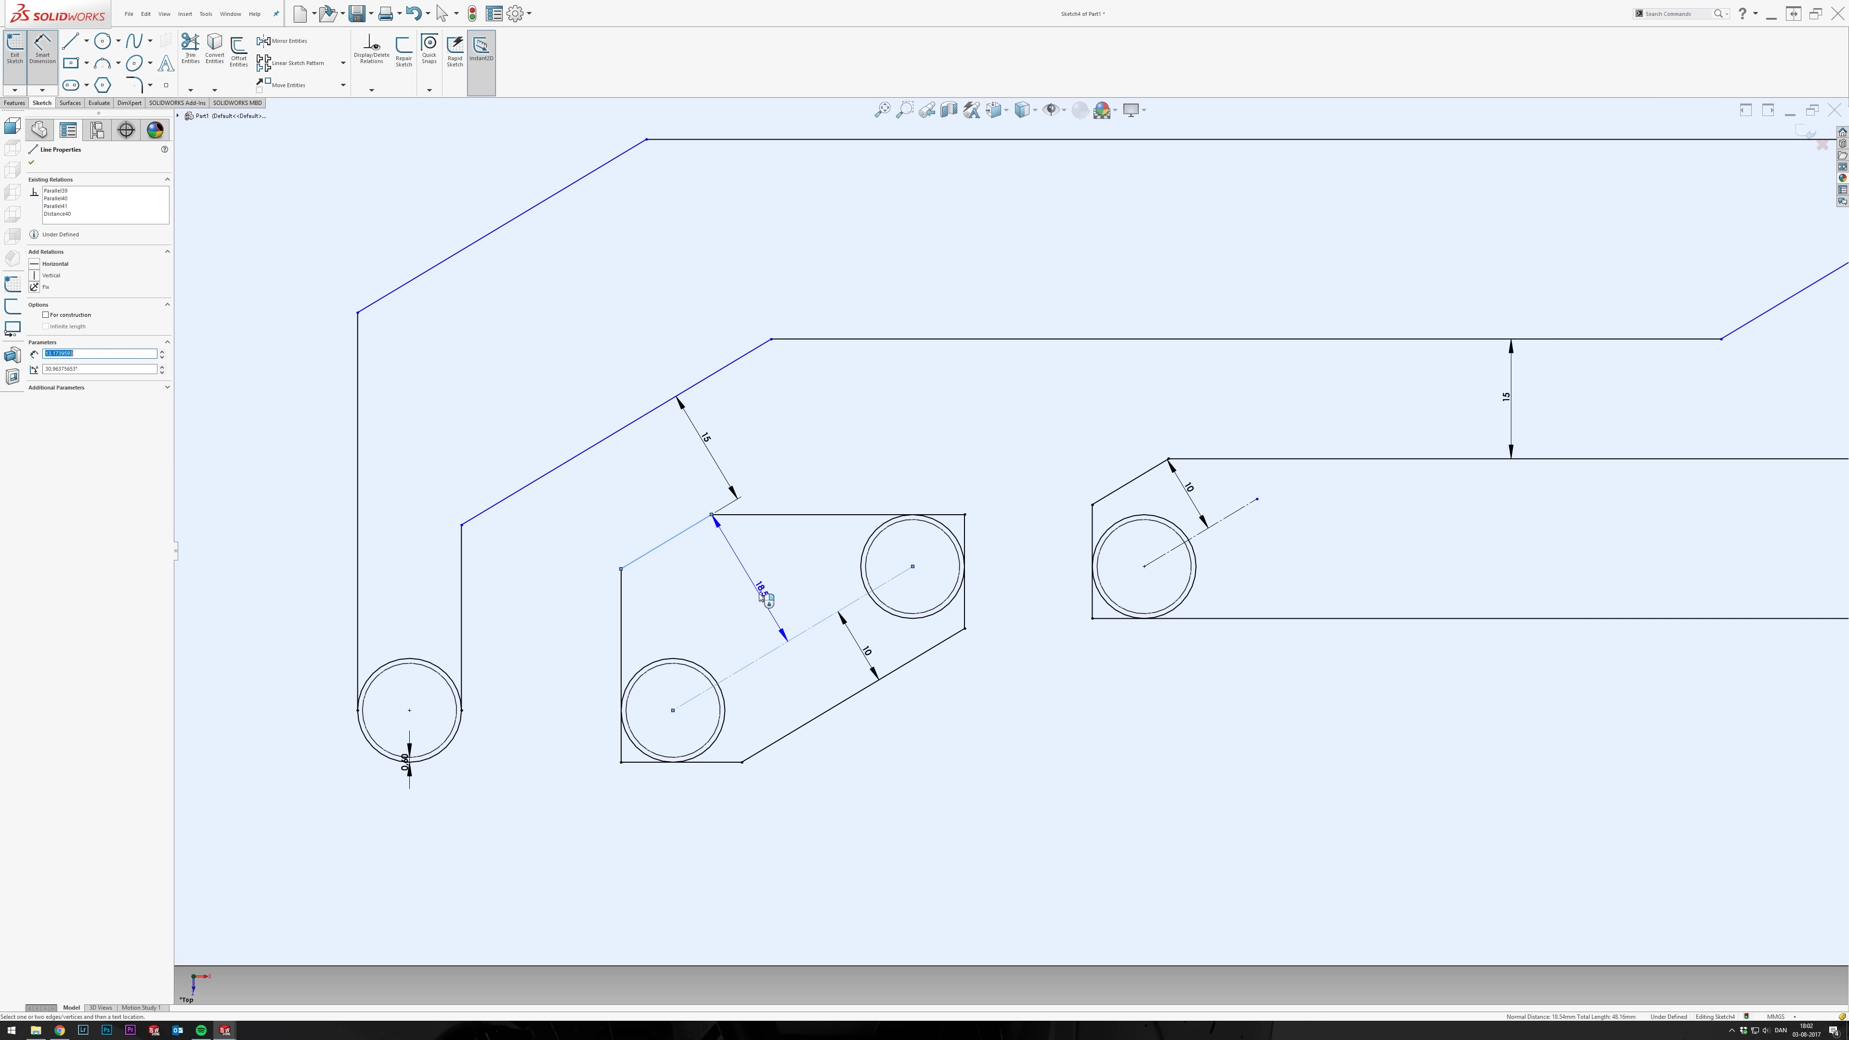
left_click(758, 595)
type("10")
key("Return")
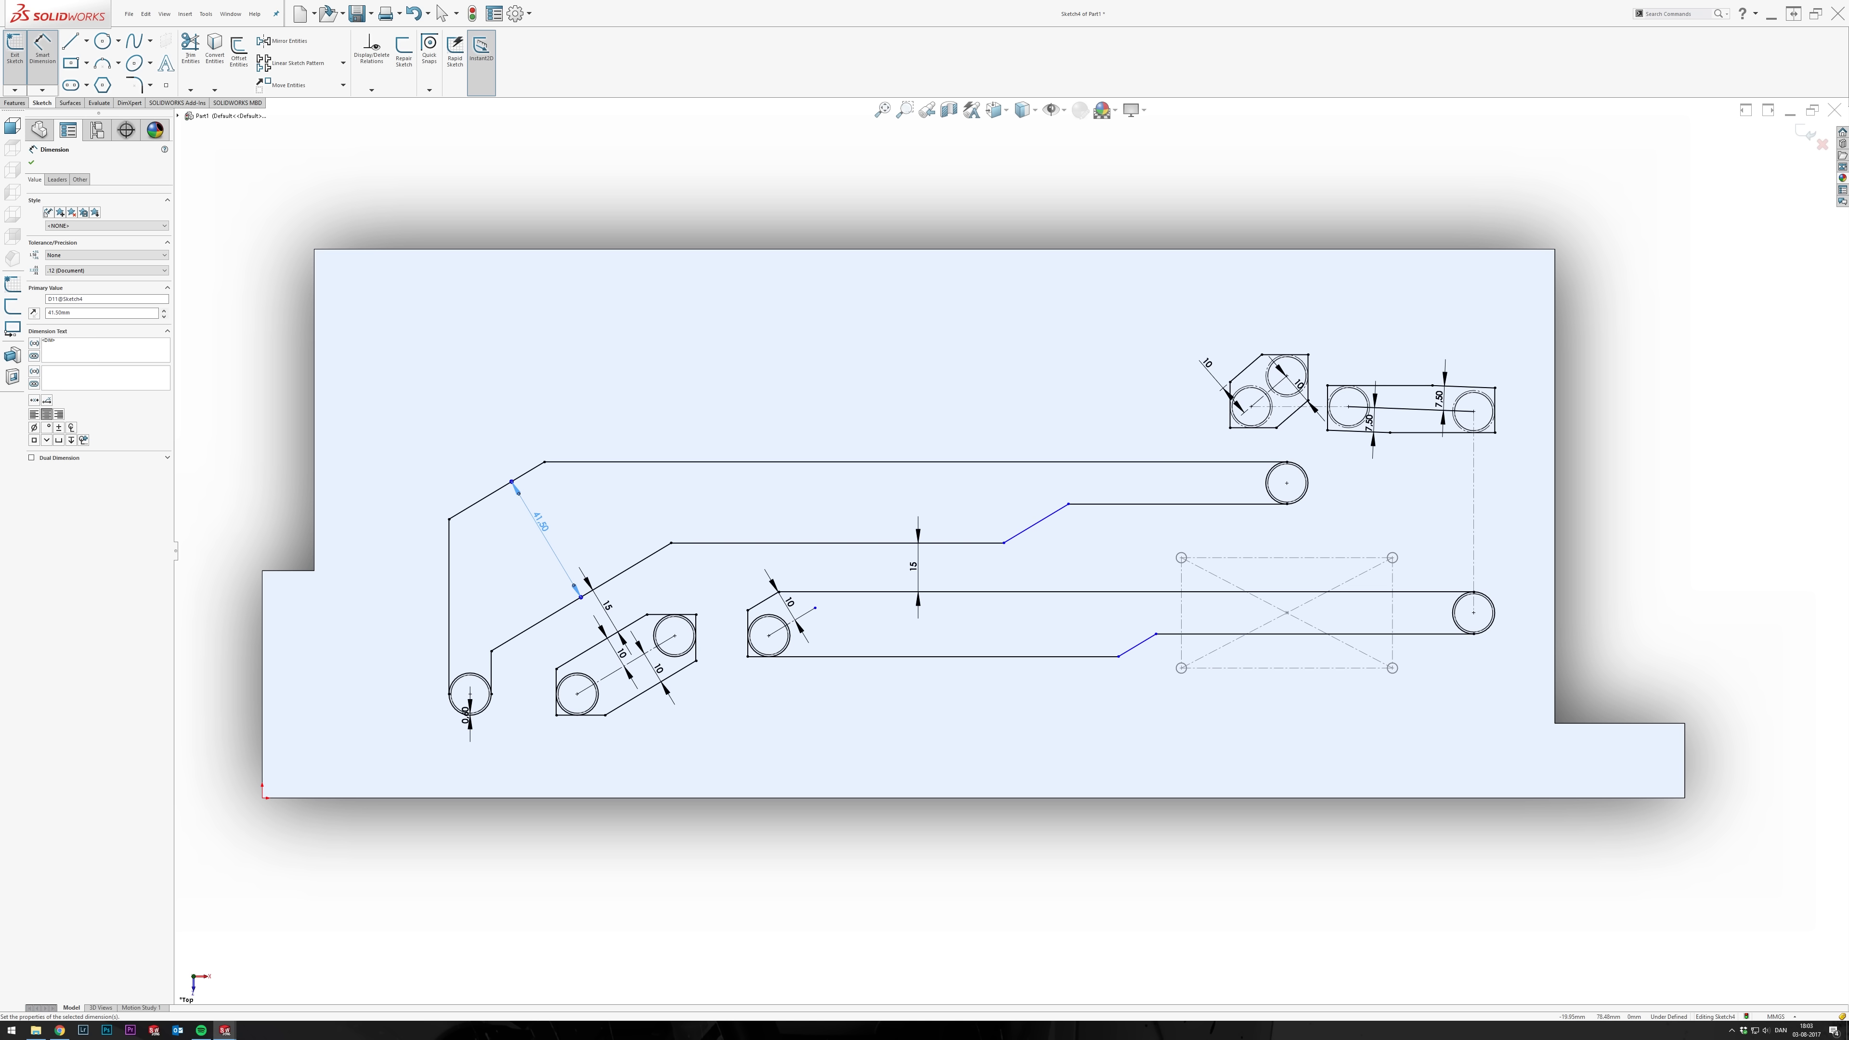
key("Escape")
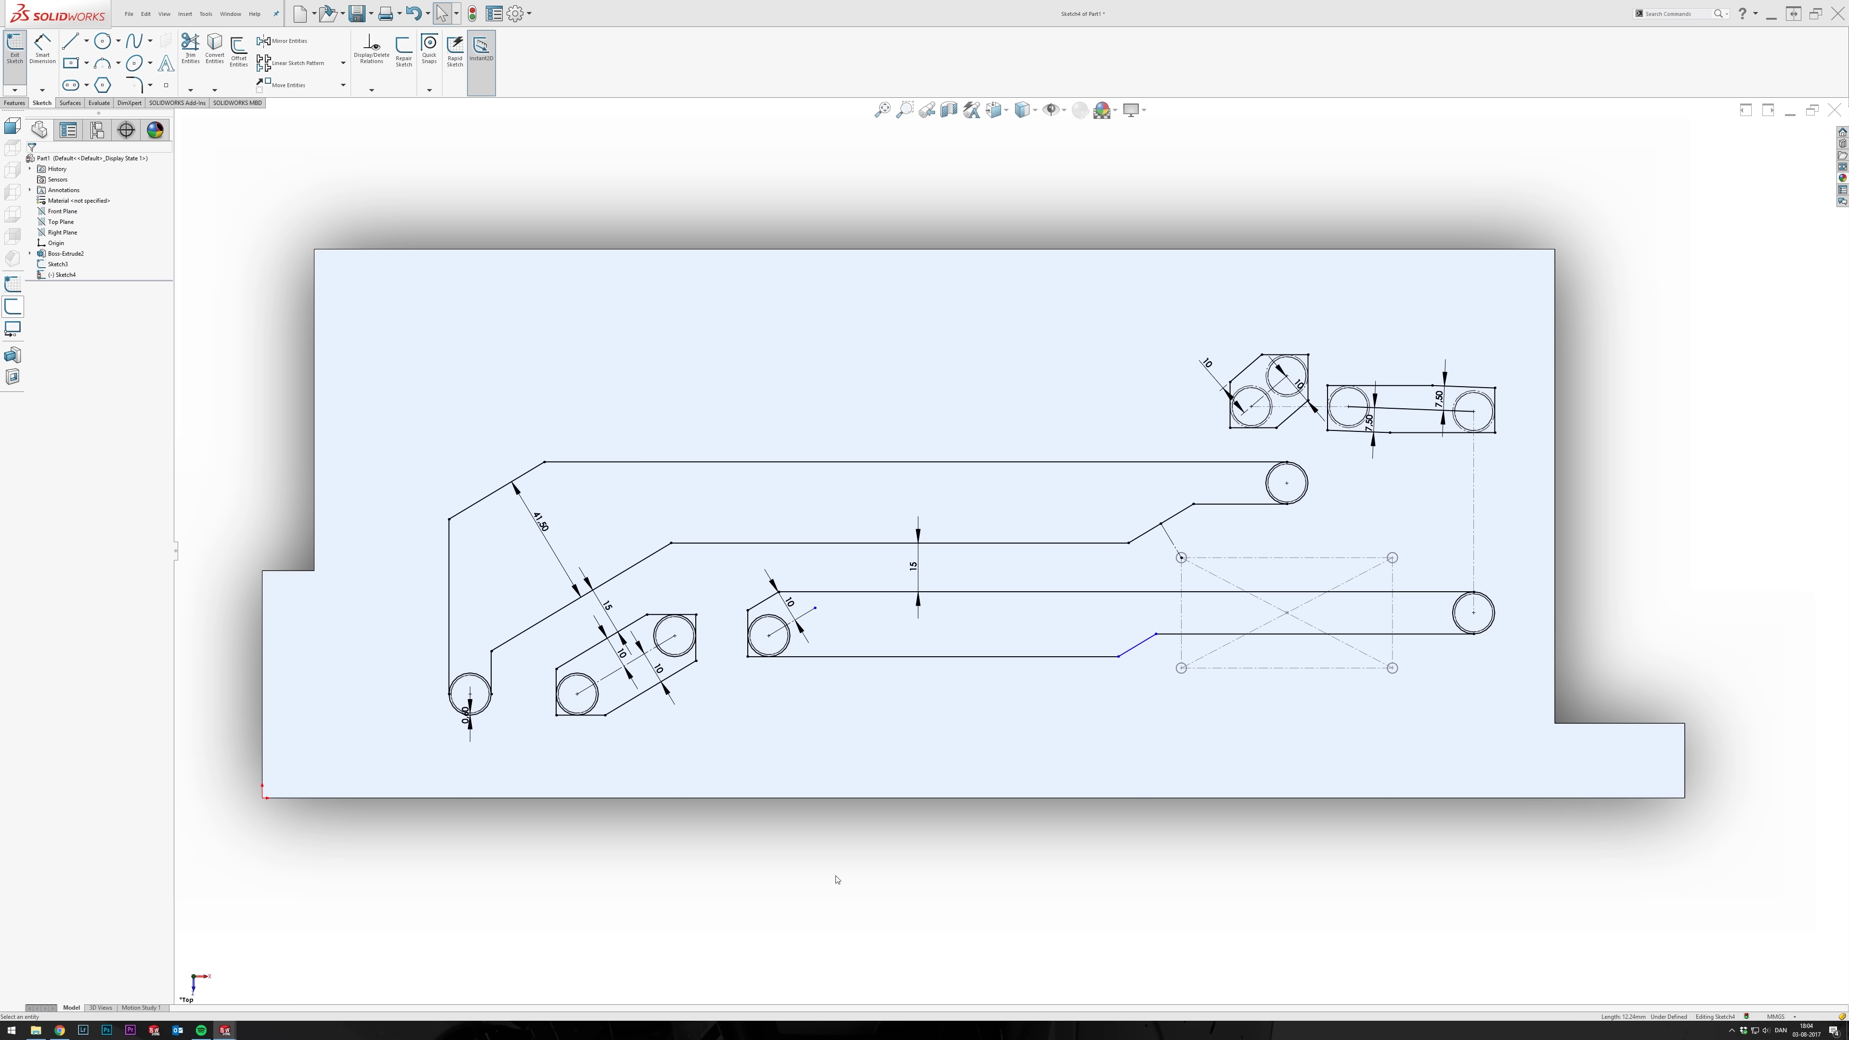
key("d")
left_click(1286, 504)
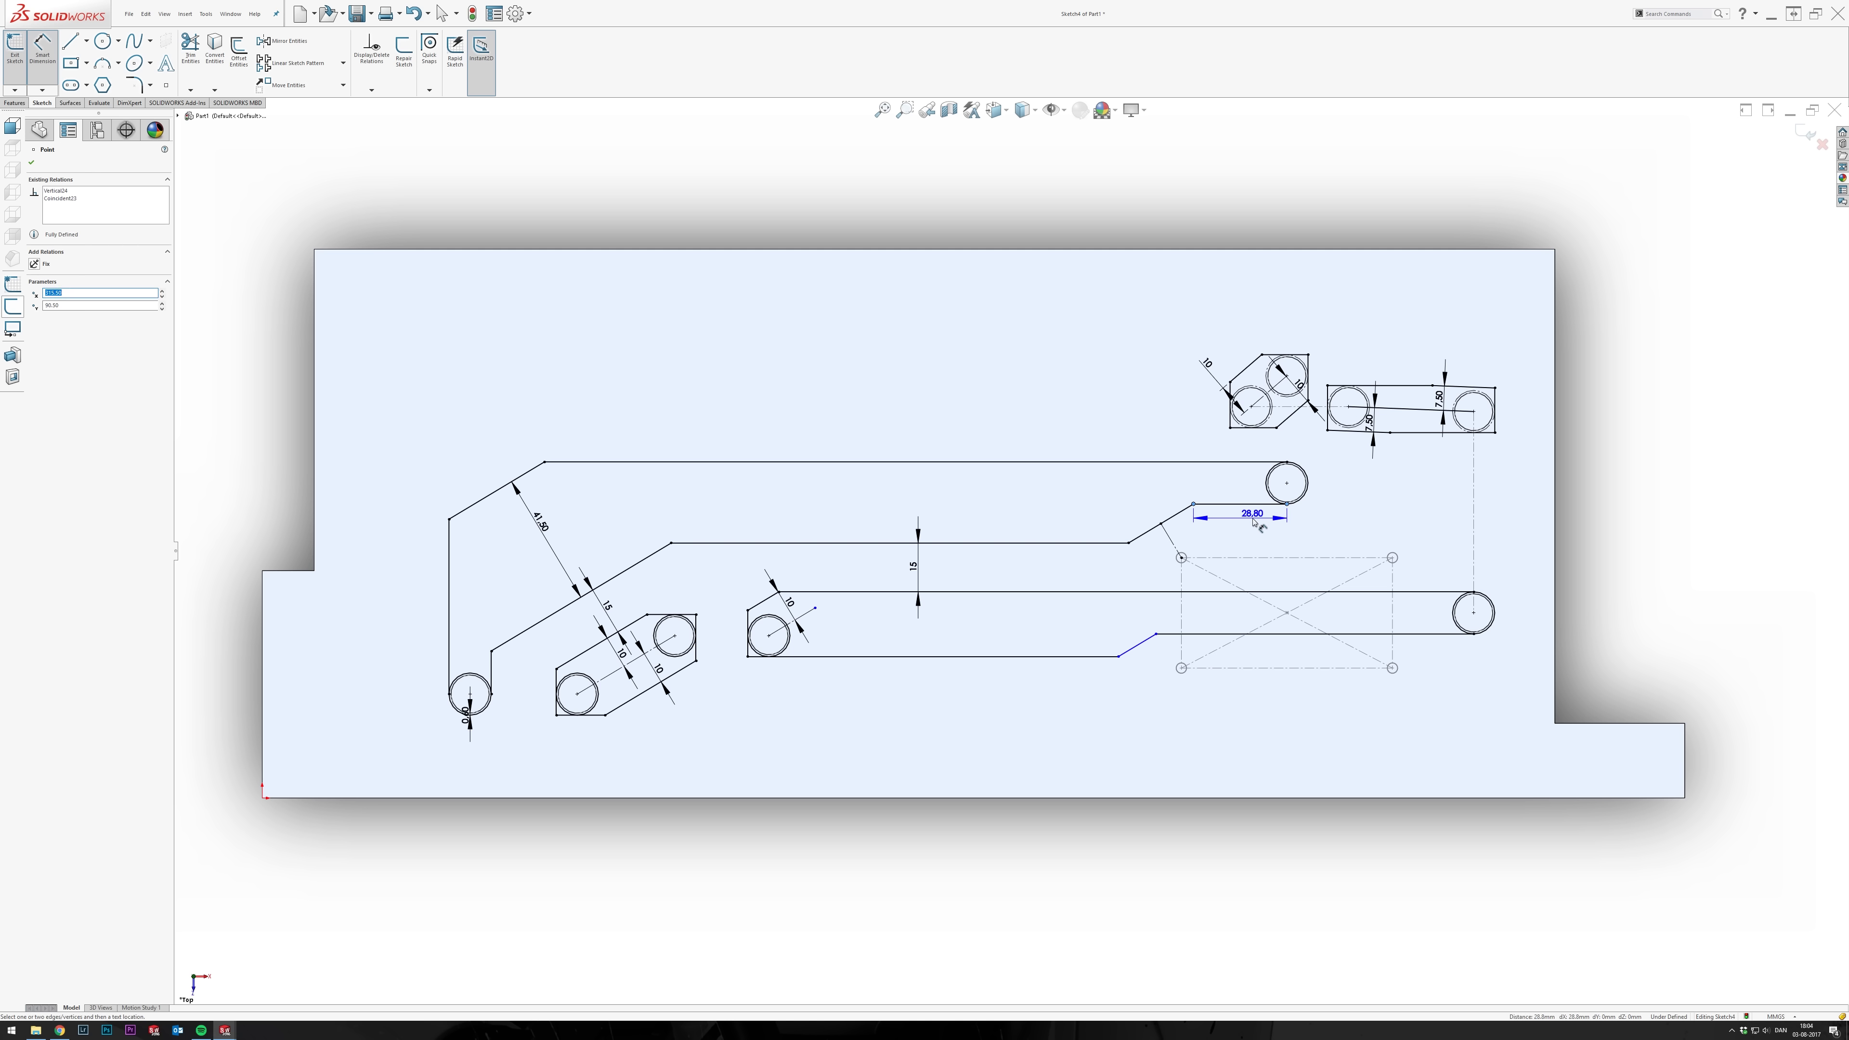
key("Escape")
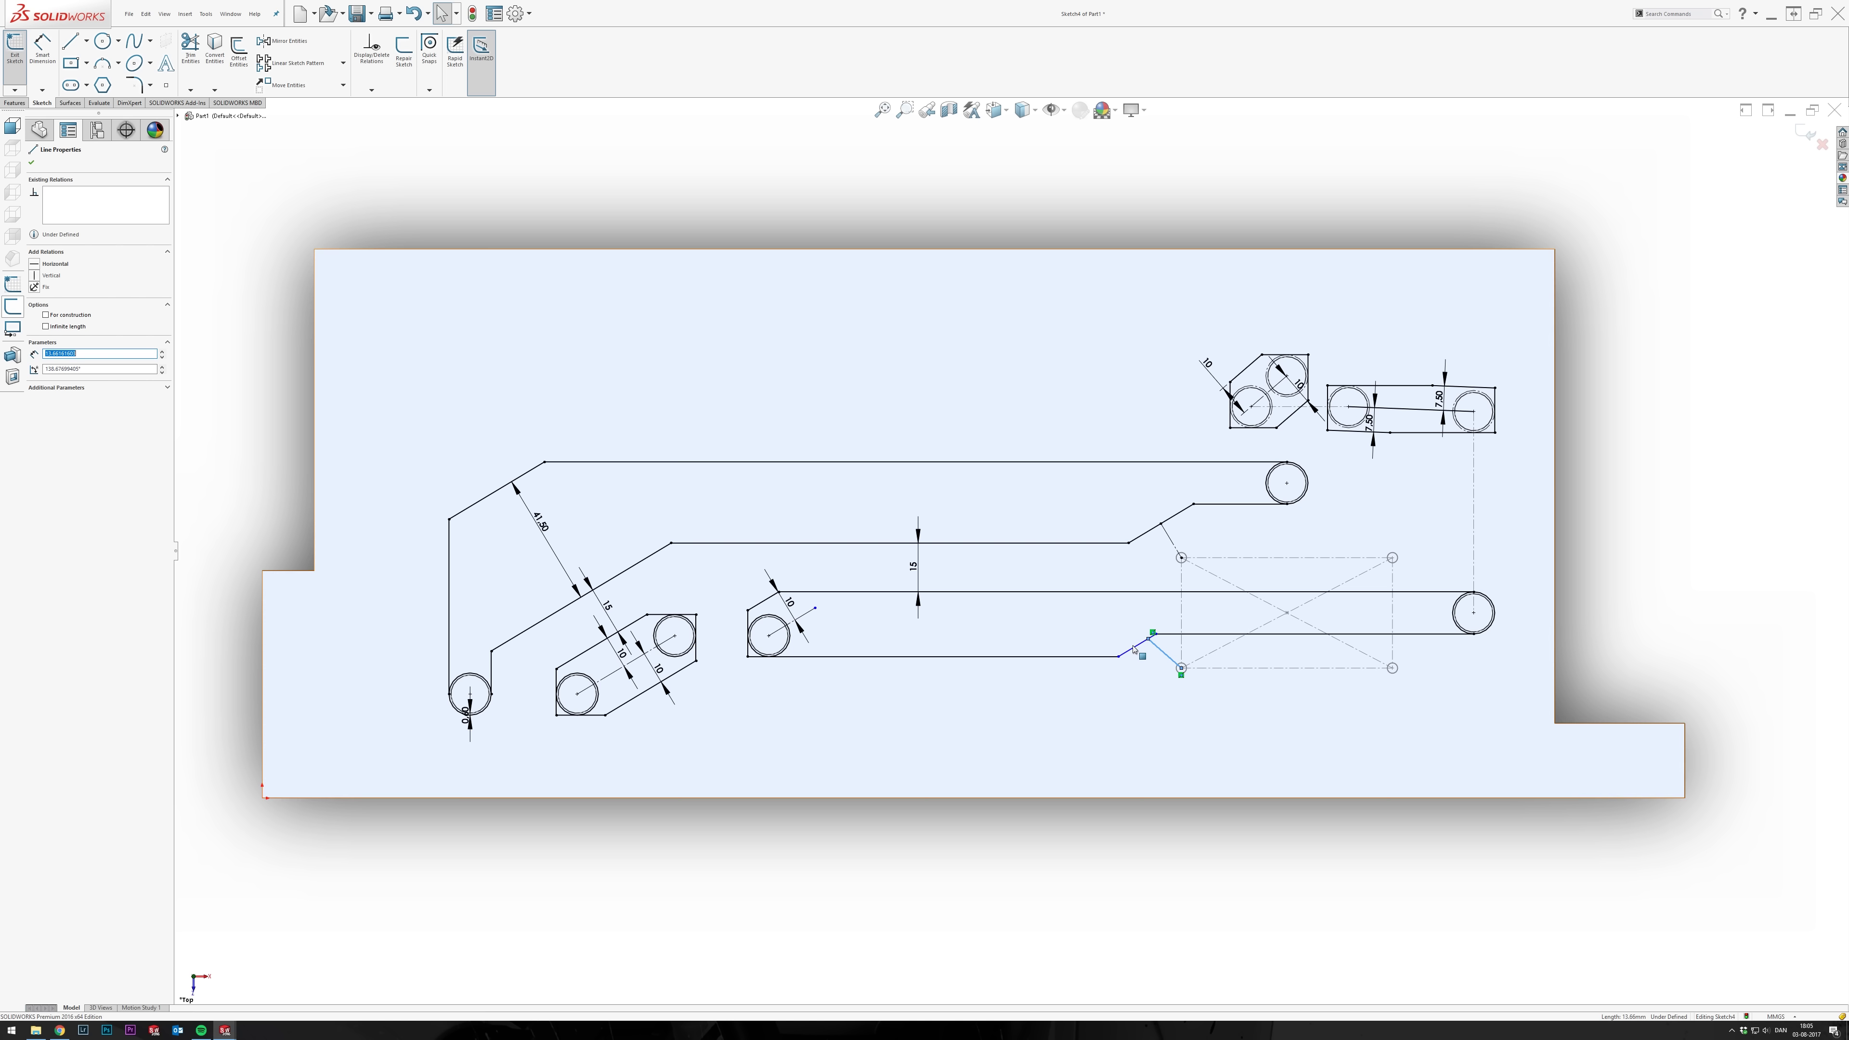
Make the short line from the construction rectangle's lower-left hole perpendicular to the lower channel's sloped side.
left_click(1142, 643, "ctrl")
left_click(1198, 618)
key("Escape")
left_click(1180, 664)
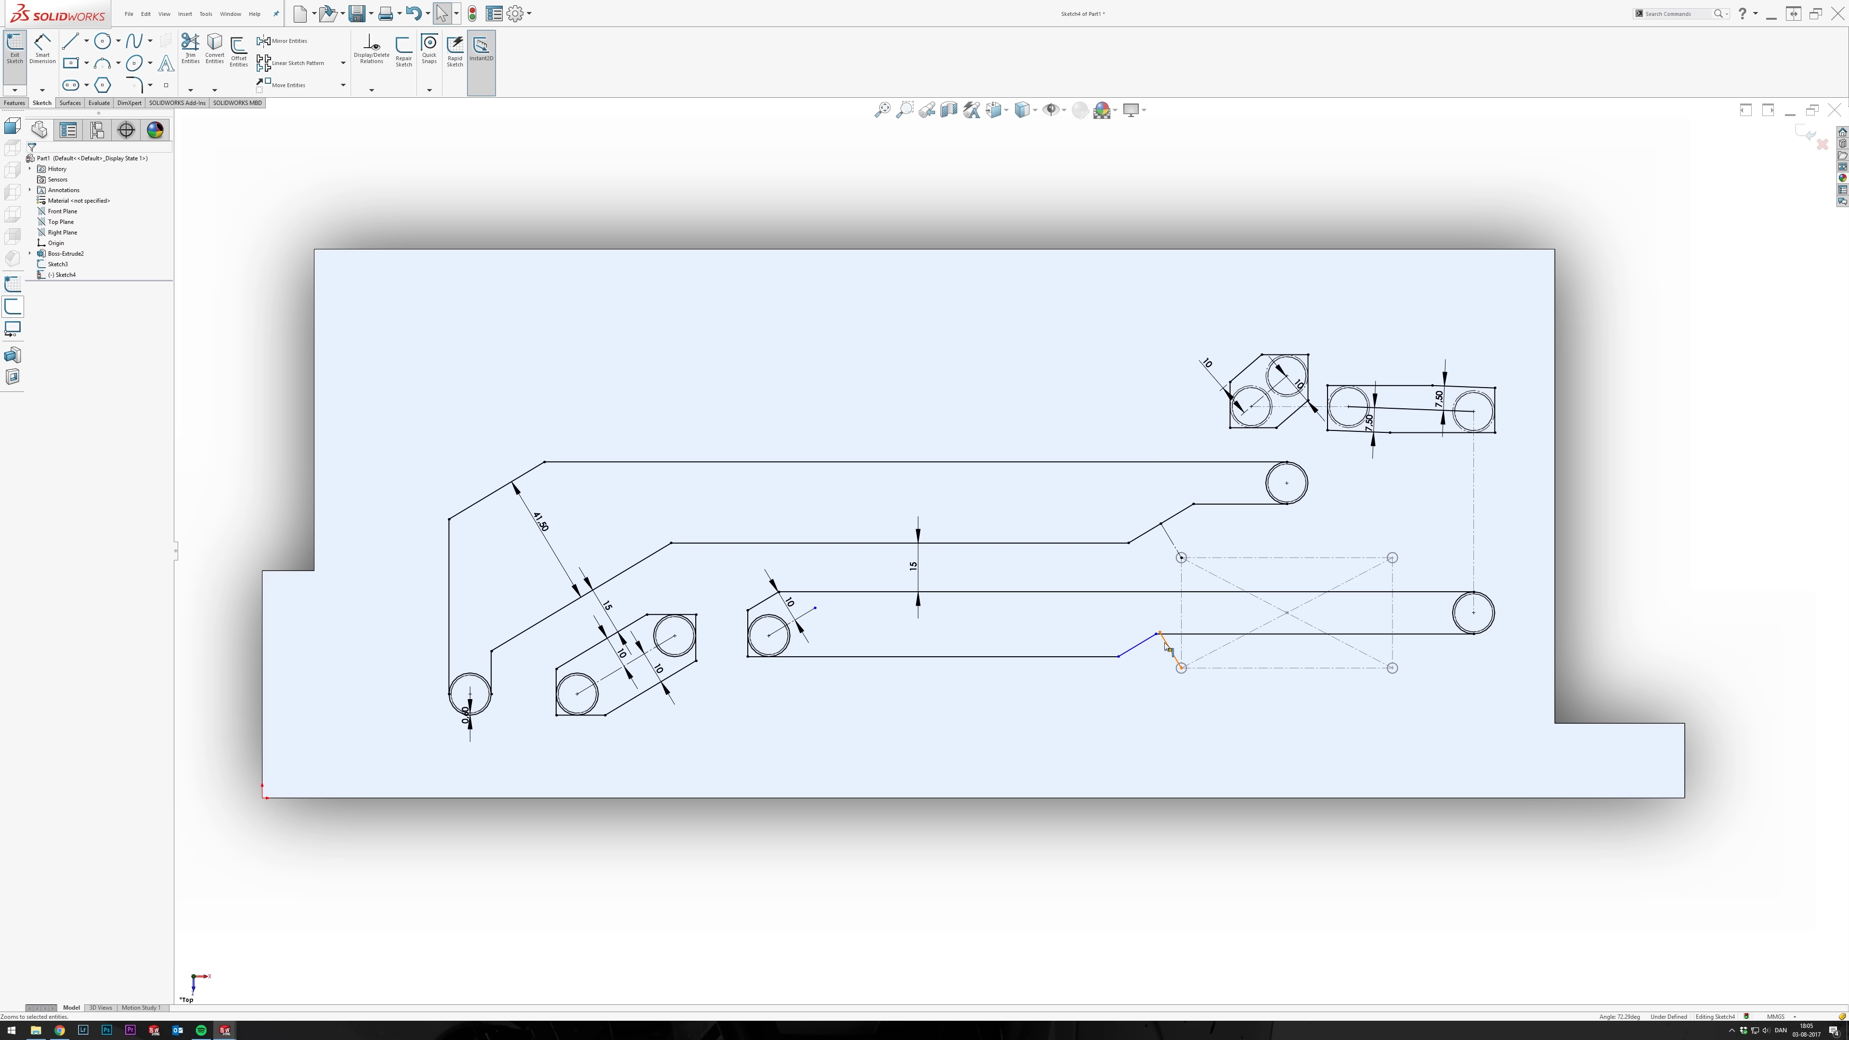
double_click(1181, 666)
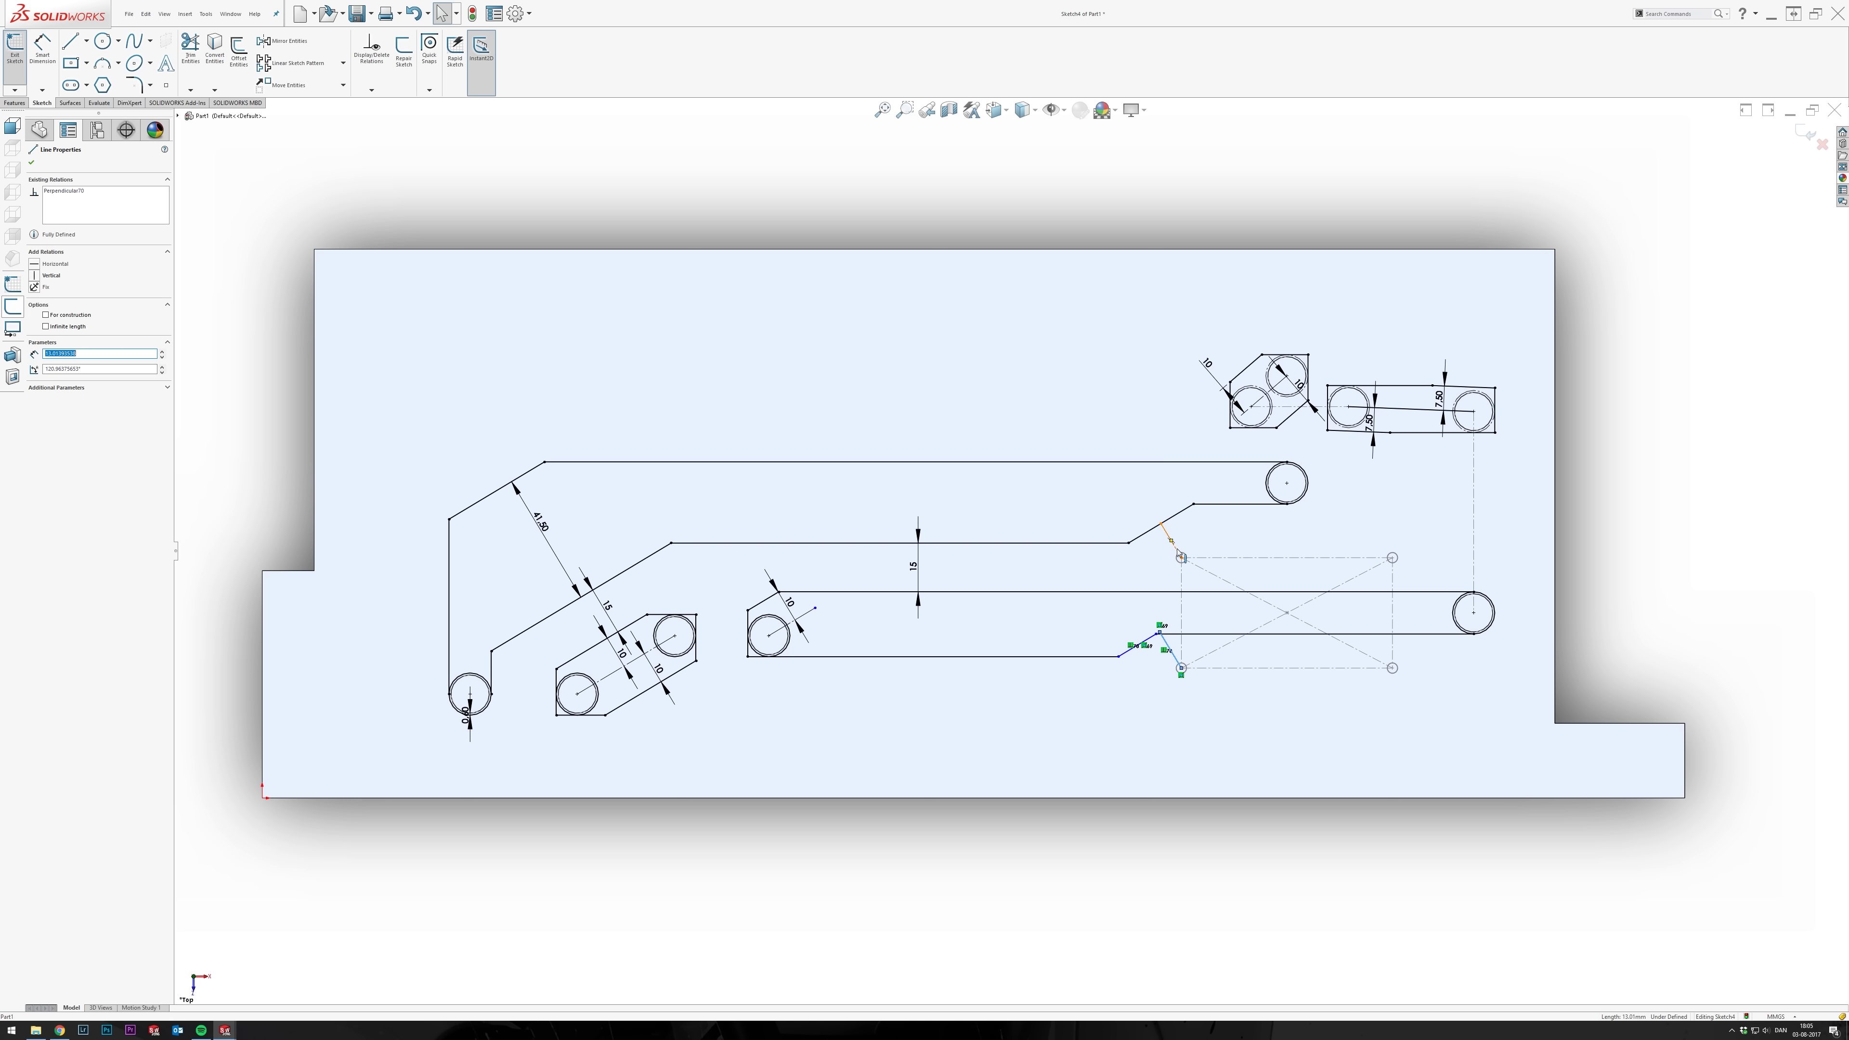
Cut all the channel outlines with their enclosed port regions into the plate using a 10 mm blind extruded cut.
left_click(16, 102)
left_click(155, 49)
left_click(995, 532)
scroll(648, 516, "down", 5)
left_click(582, 532)
left_click(783, 673)
left_click(862, 685)
left_click(717, 670)
left_click(1142, 737)
left_click(1191, 727)
left_click(1309, 841)
left_click(1253, 839)
left_click(1387, 816)
scroll(1376, 801, "up", 4)
scroll(1129, 779, "down", 3)
left_click(1001, 764)
left_click(870, 419)
left_click(1005, 302)
left_click(1121, 418)
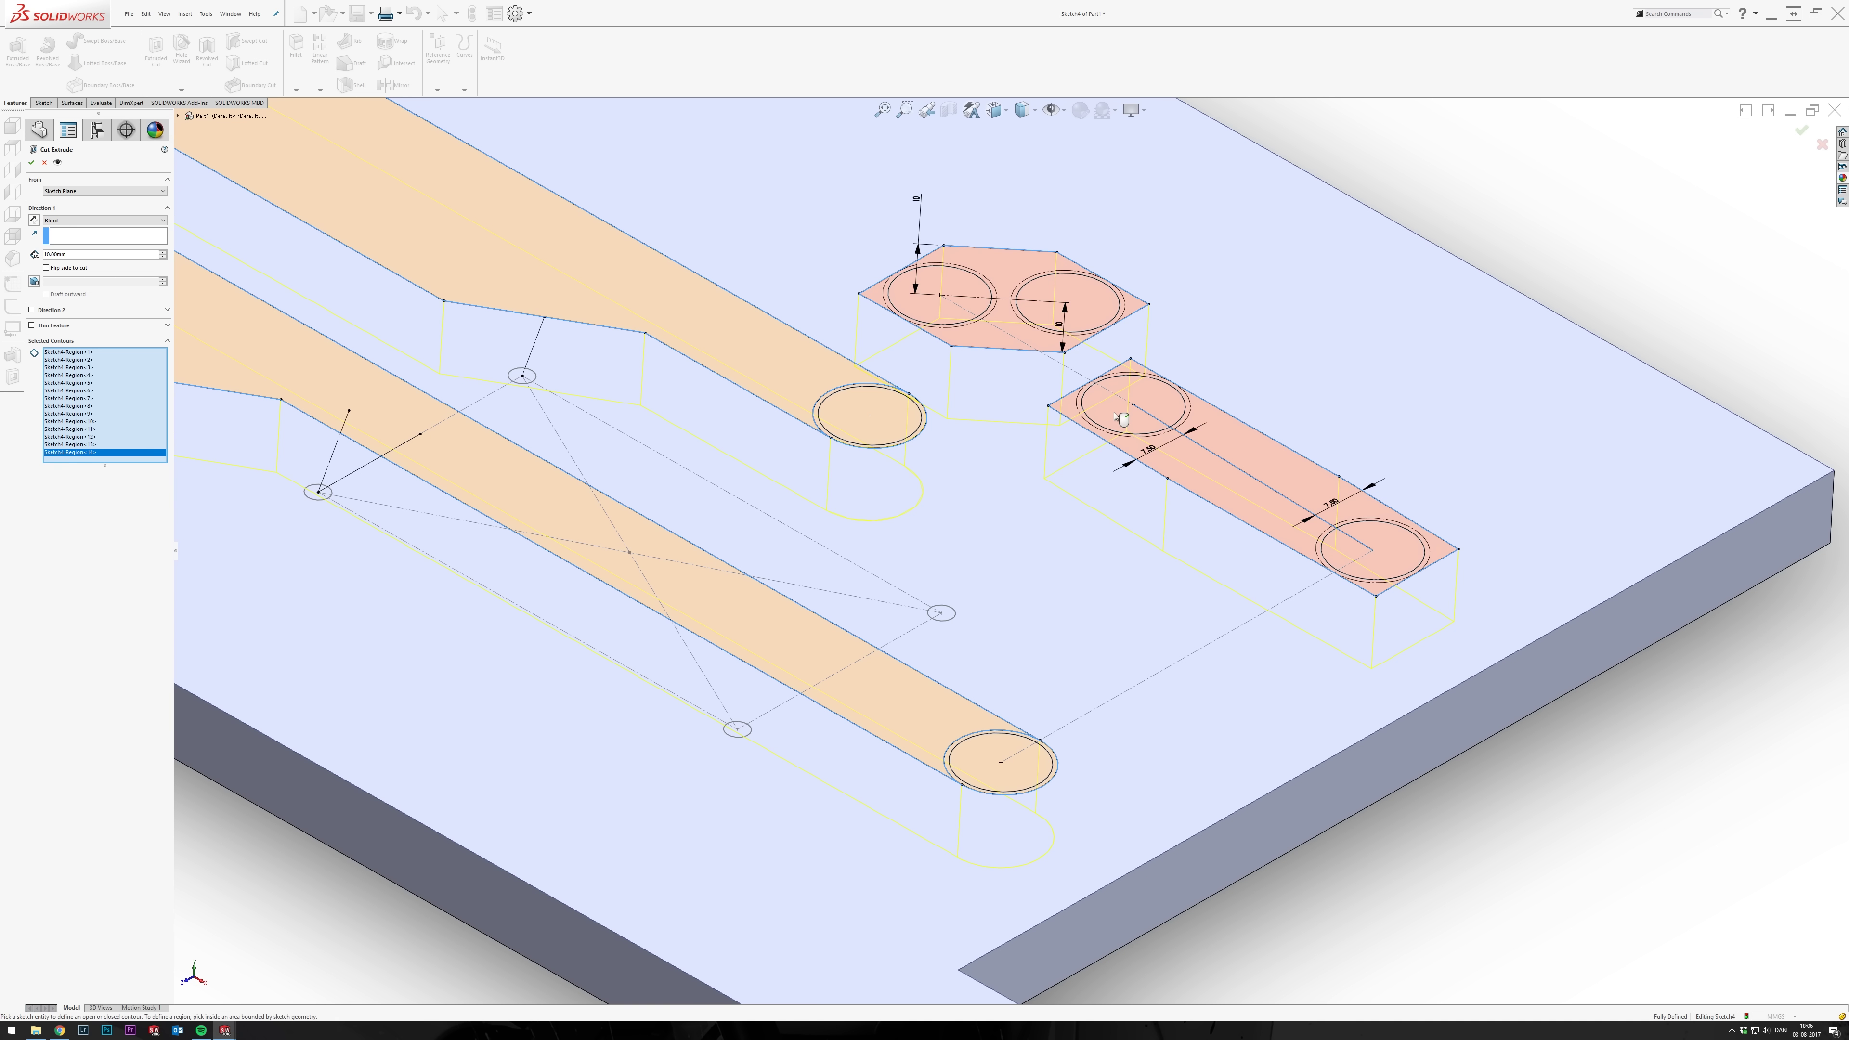
key("f")
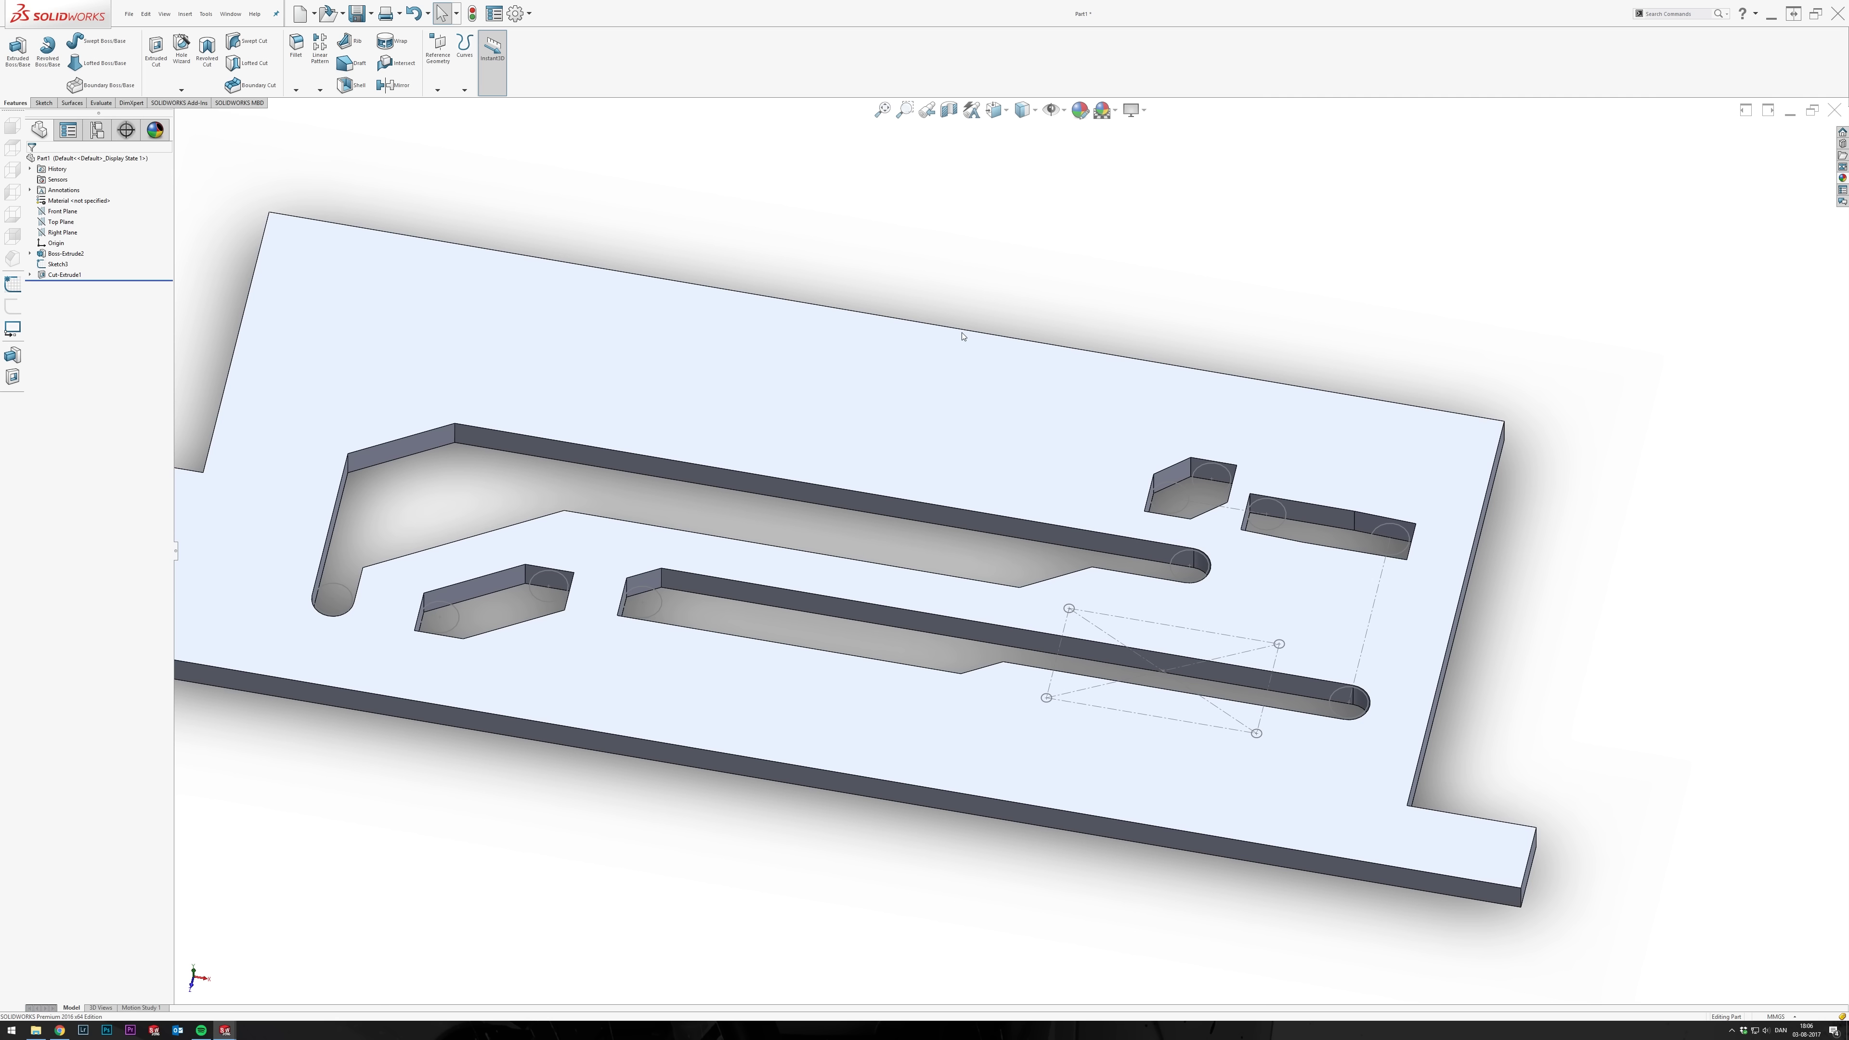
Extrude the plate outline sketch 5 mm over the channels as a merged cover, and reconfirm the extrusion's settings.
key("f")
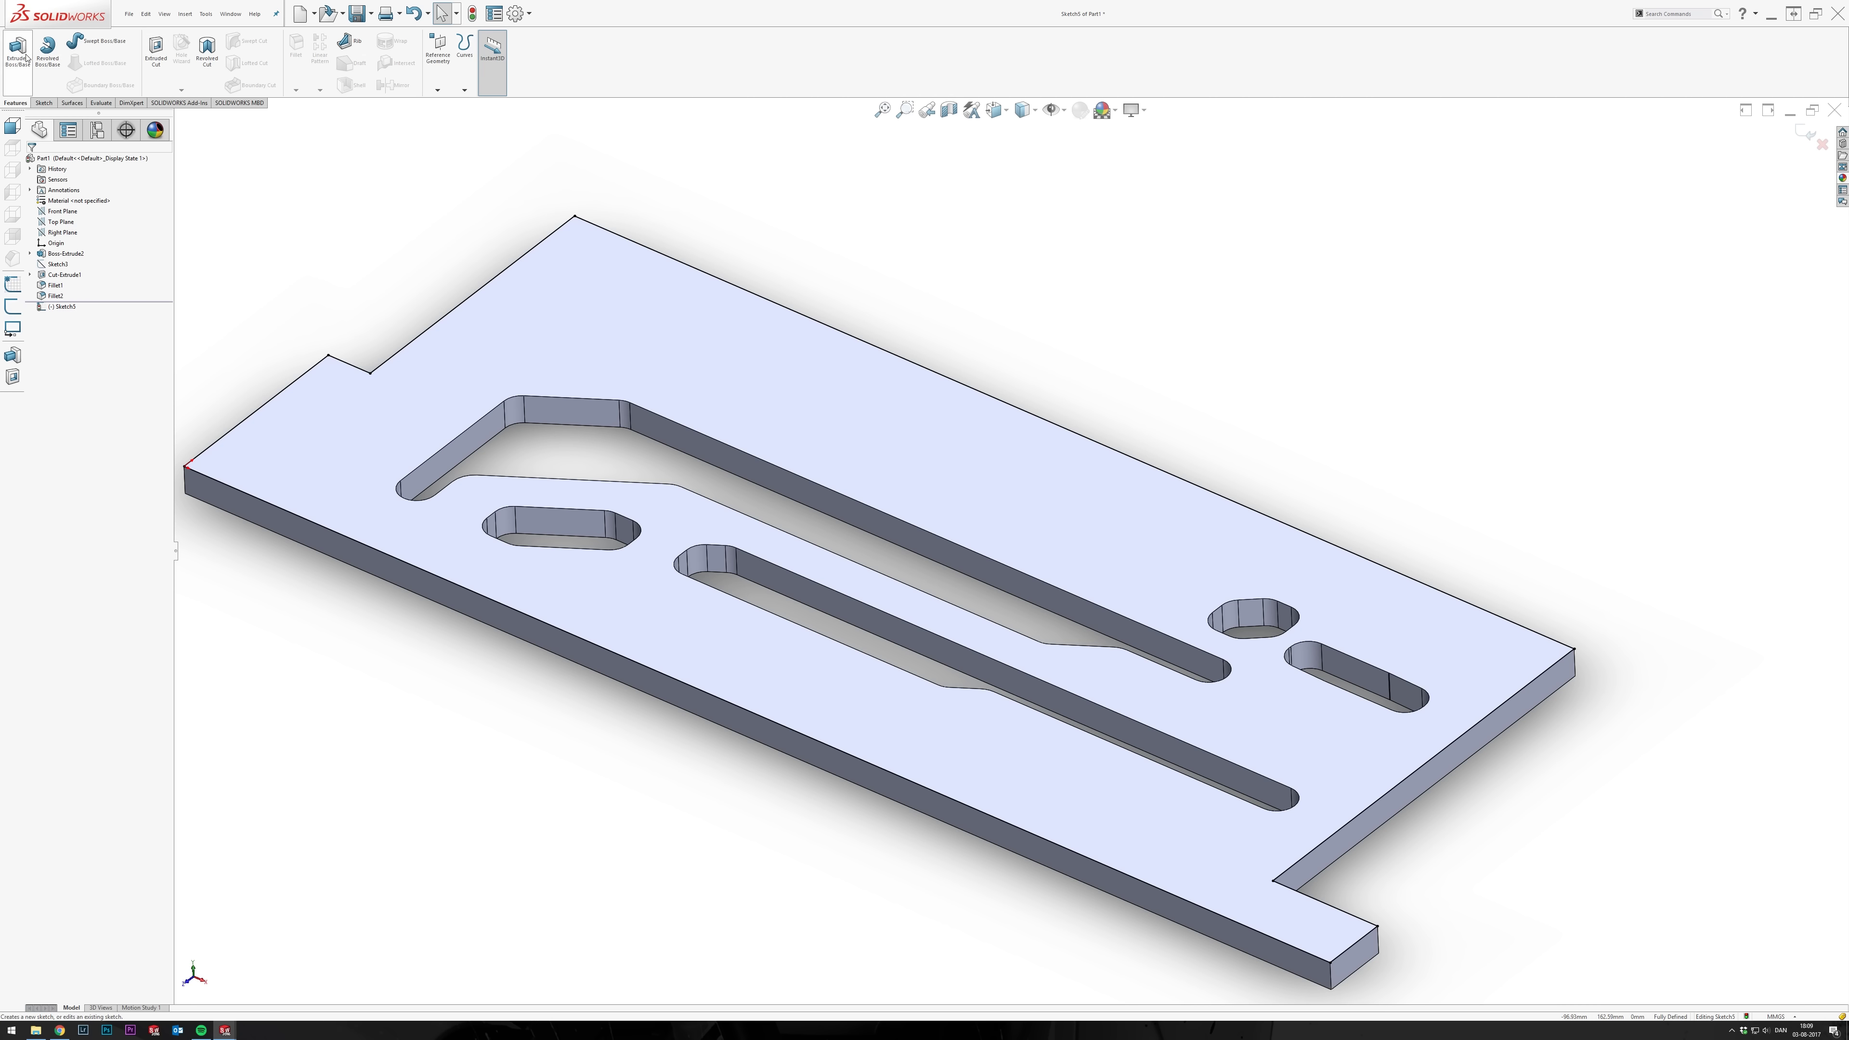
left_click(17, 51)
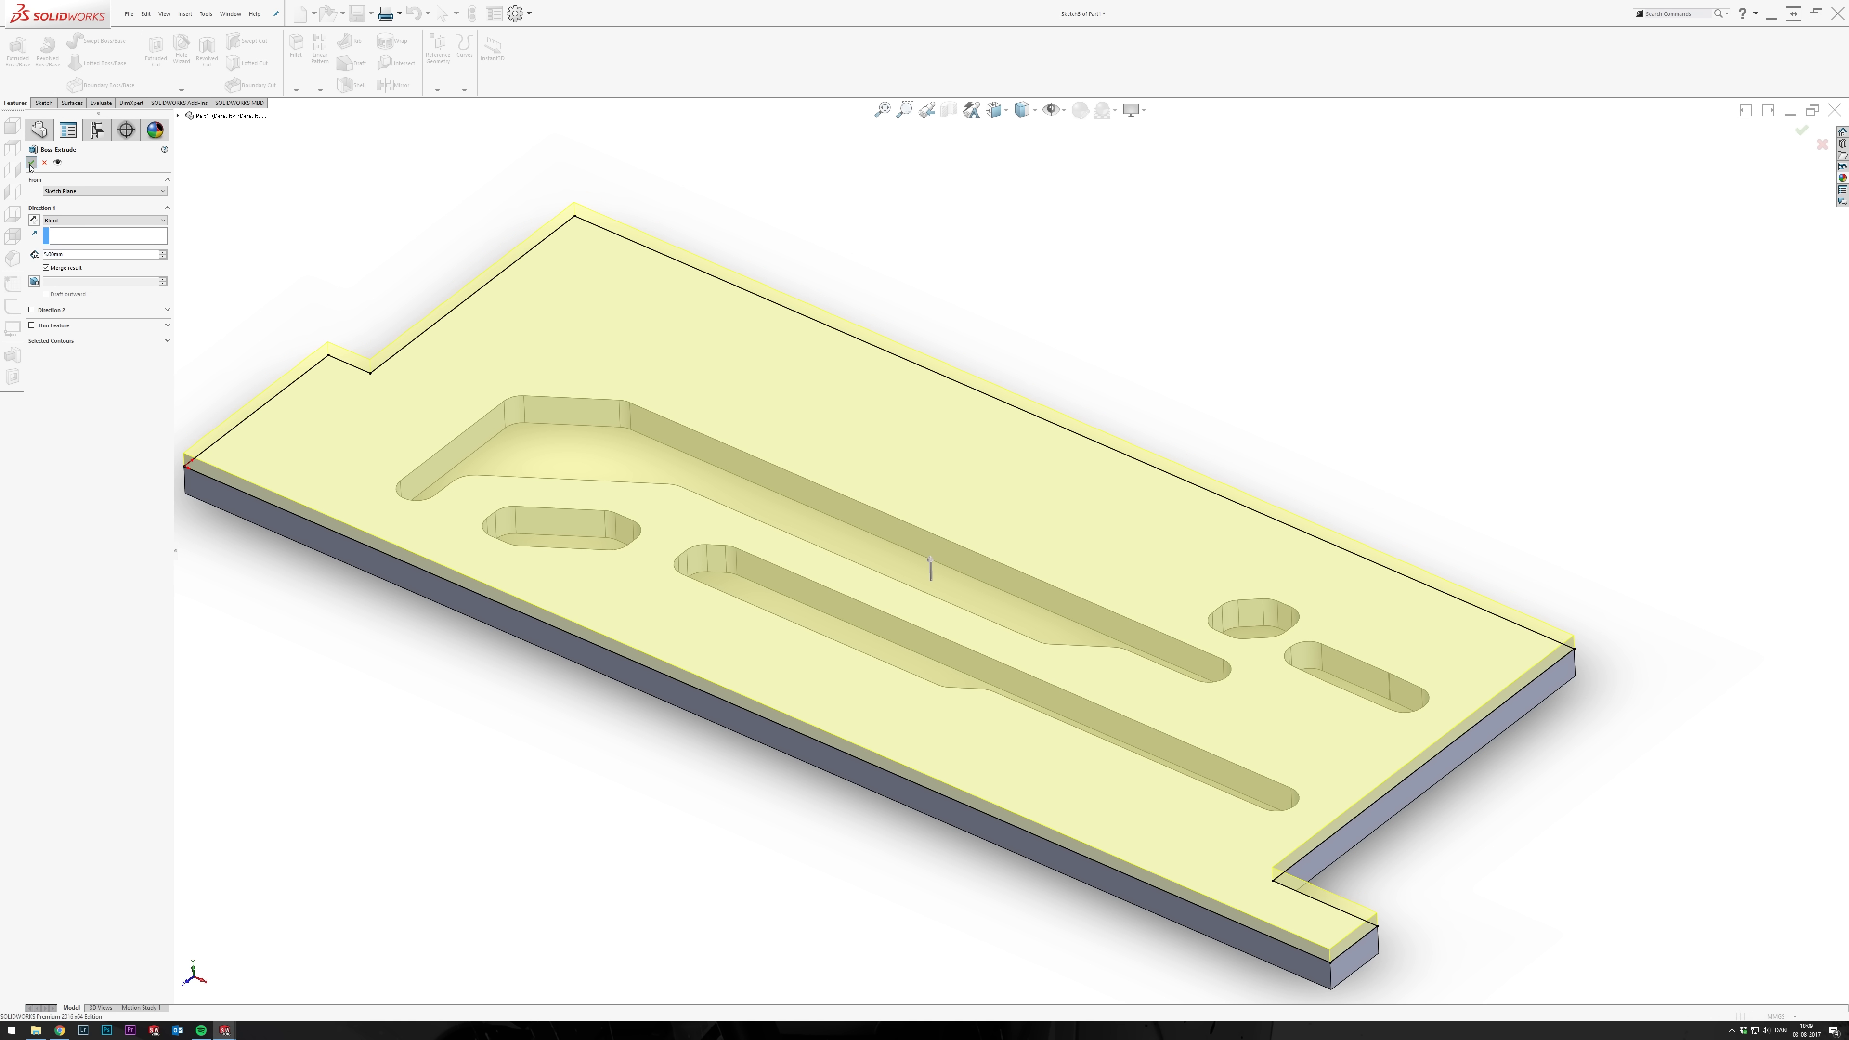
key("Return")
left_click(59, 307)
left_click(62, 279)
left_click(31, 162)
Offset the pocket edges outward around every channel on the plate's open side and cut the resulting groove profiles.
middle_click_drag(930, 569, 930, 364)
left_click(238, 52)
left_click(521, 370)
left_click(673, 340)
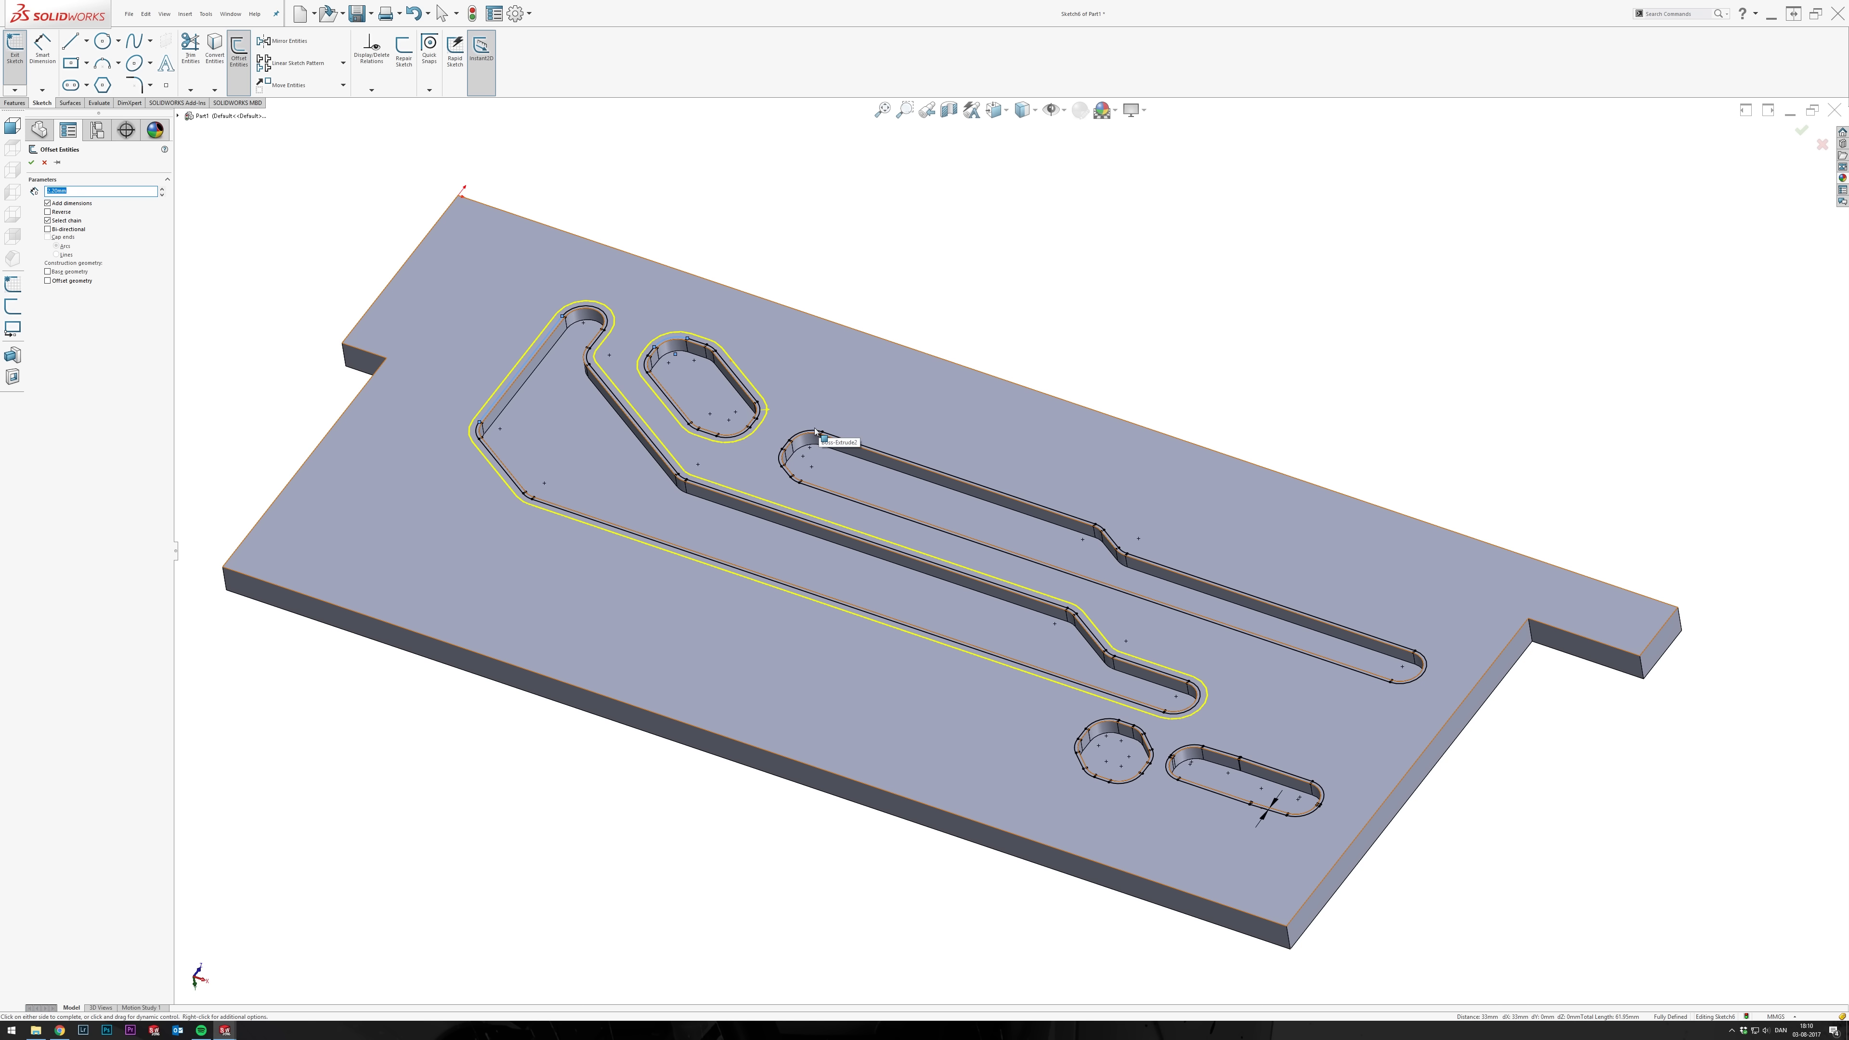
left_click(813, 432)
scroll(1232, 804, "down", 5)
left_click(965, 622)
scroll(965, 622, "down", 5)
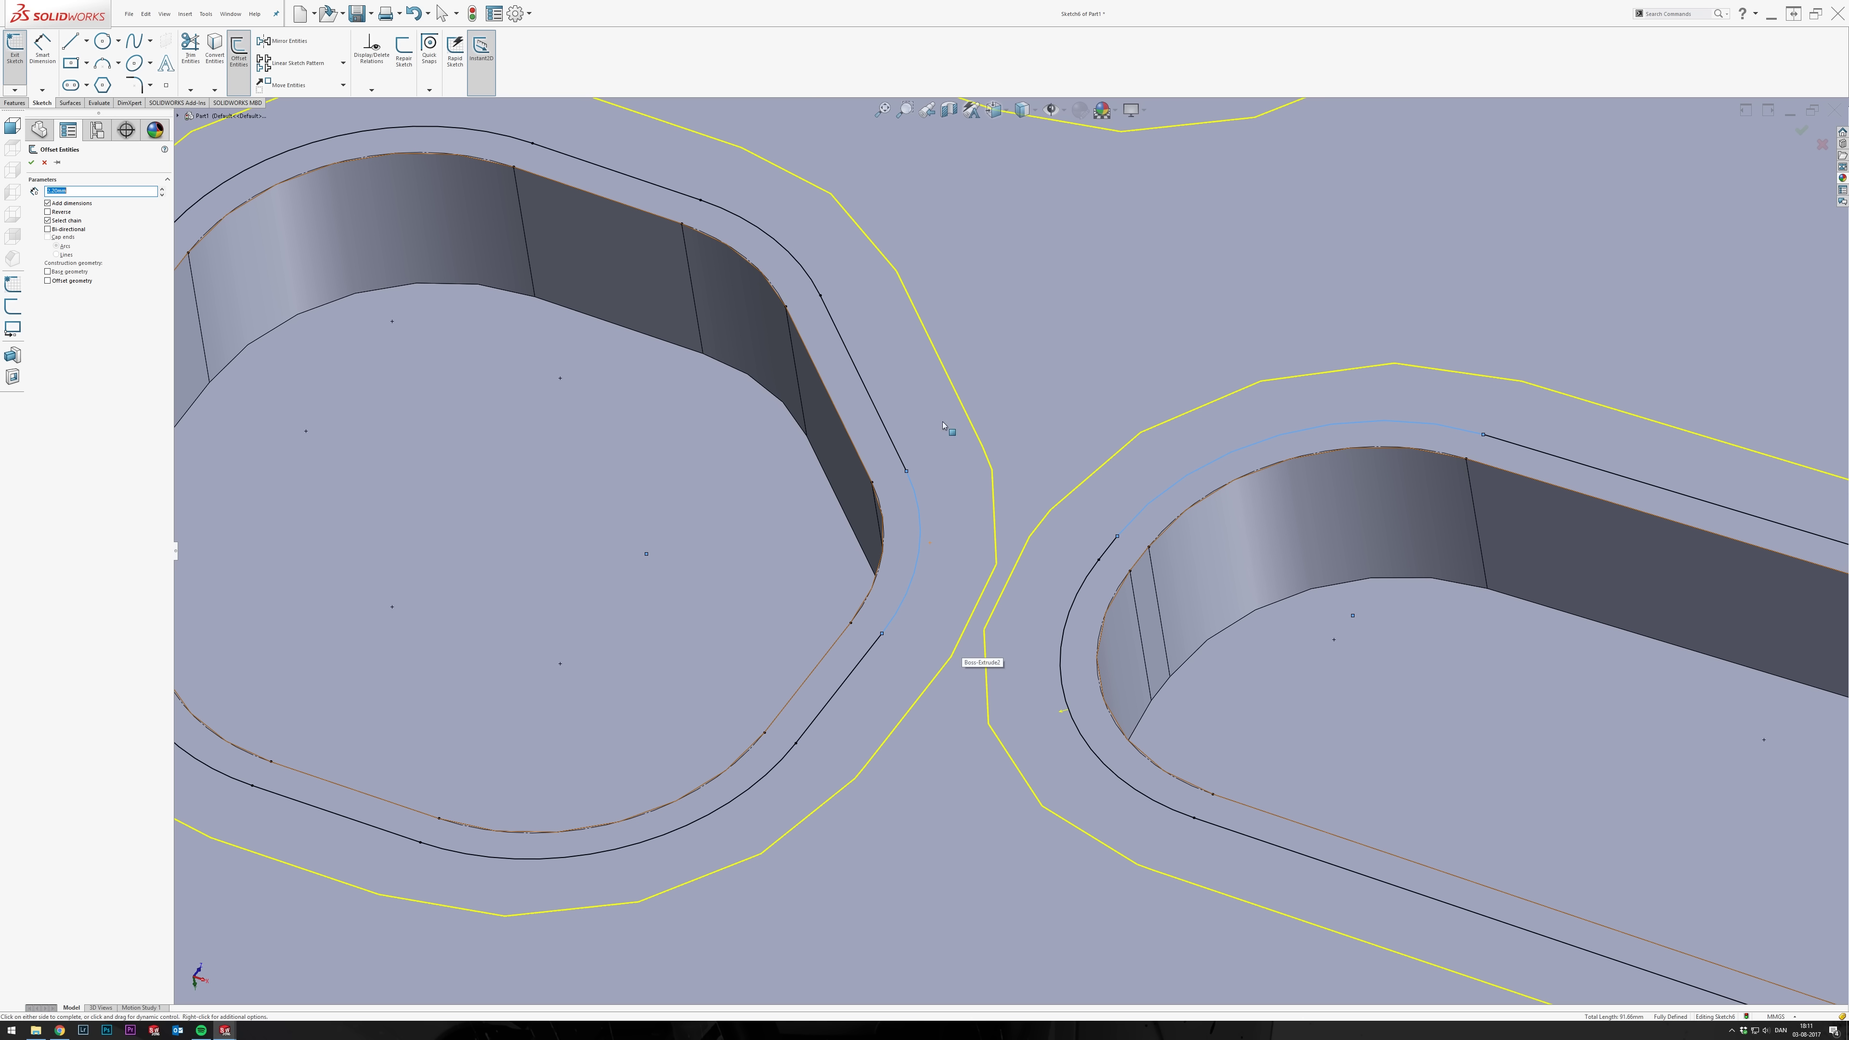
scroll(821, 398, "up", 12)
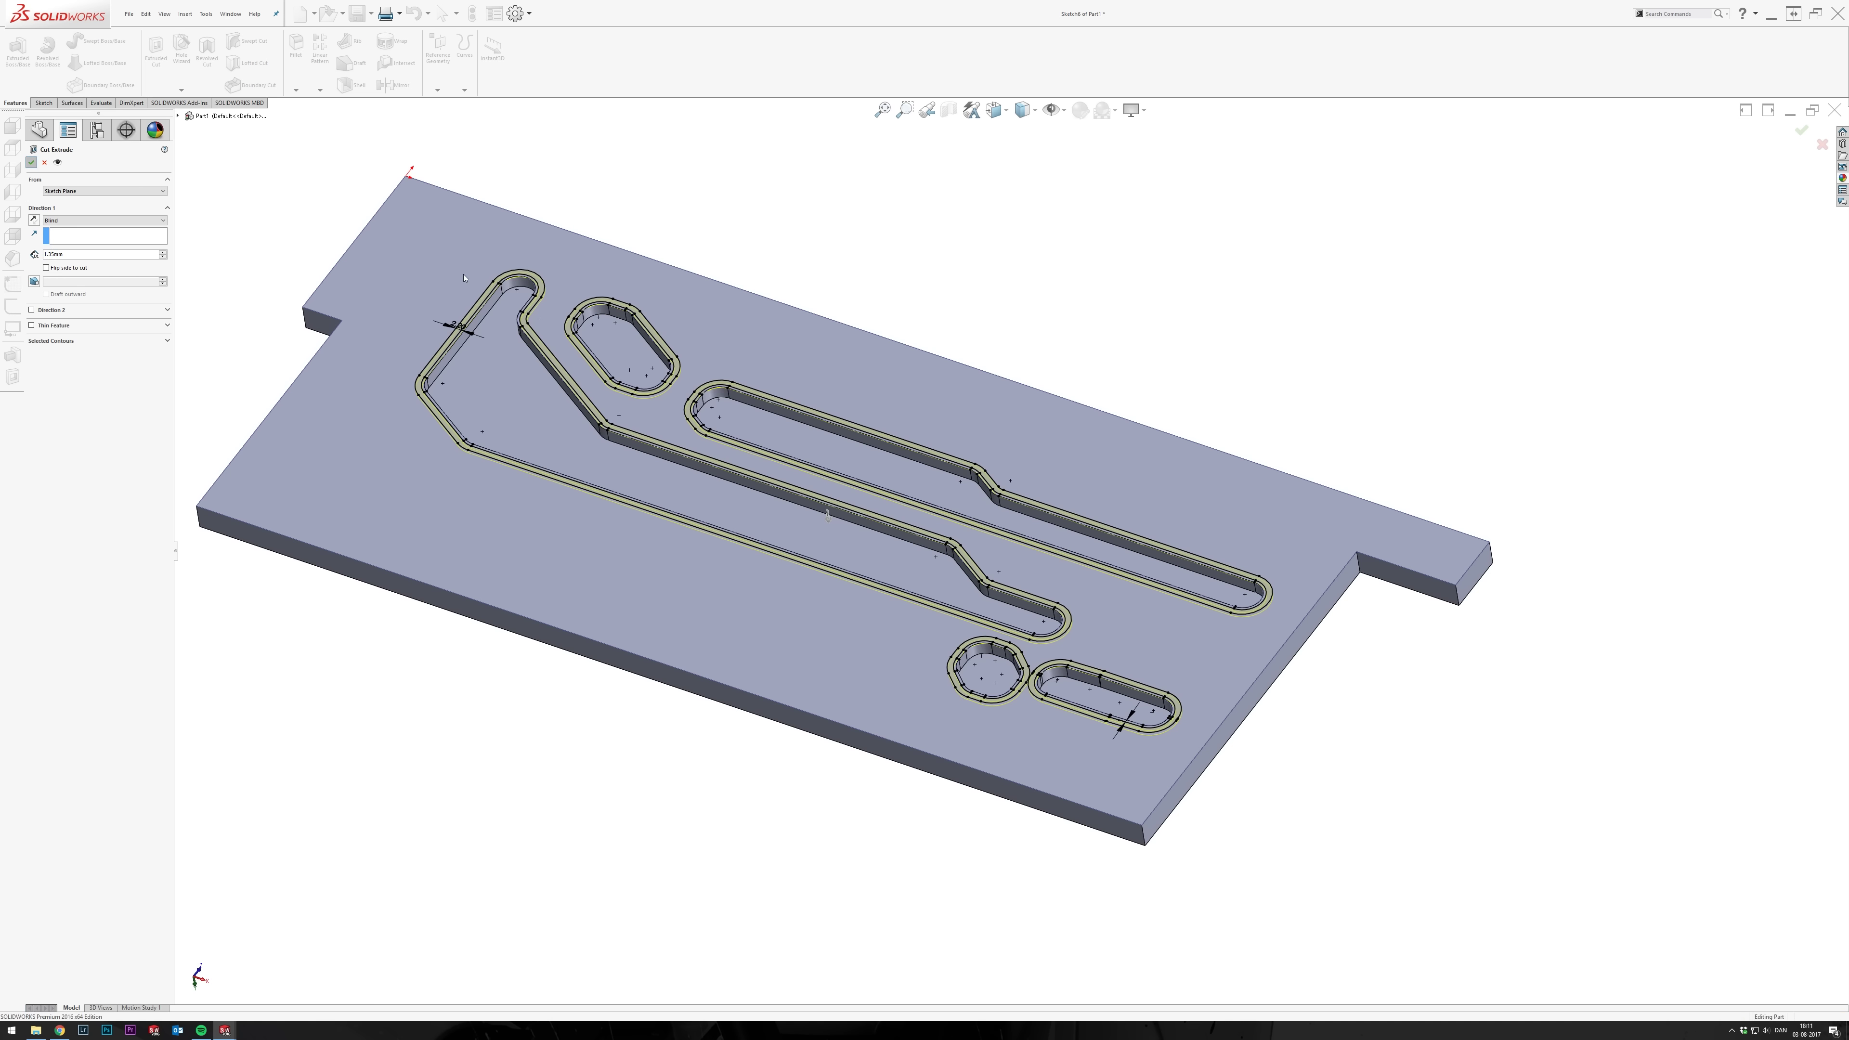
key("Return")
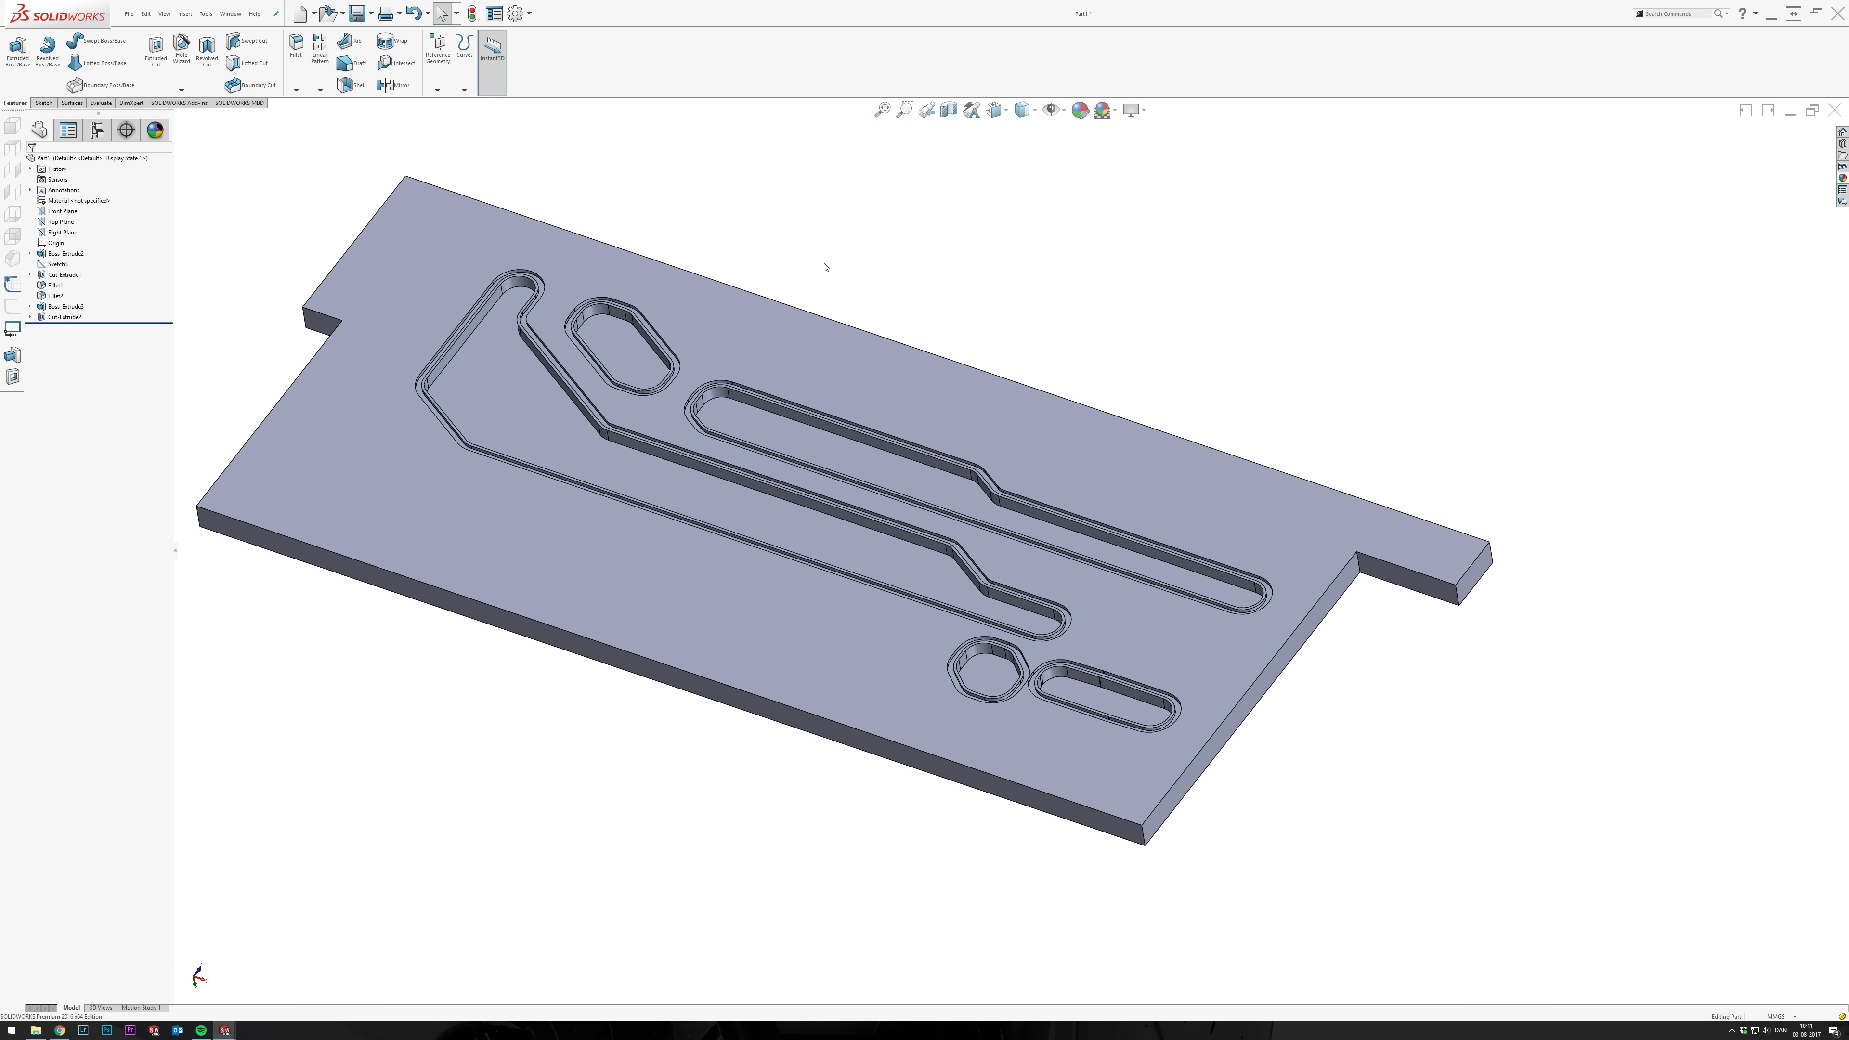
Section the part parallel to the Right Plane partway along the channels and examine the pocket and groove cross-sections.
left_click(948, 109)
left_click(62, 341)
left_click(74, 341)
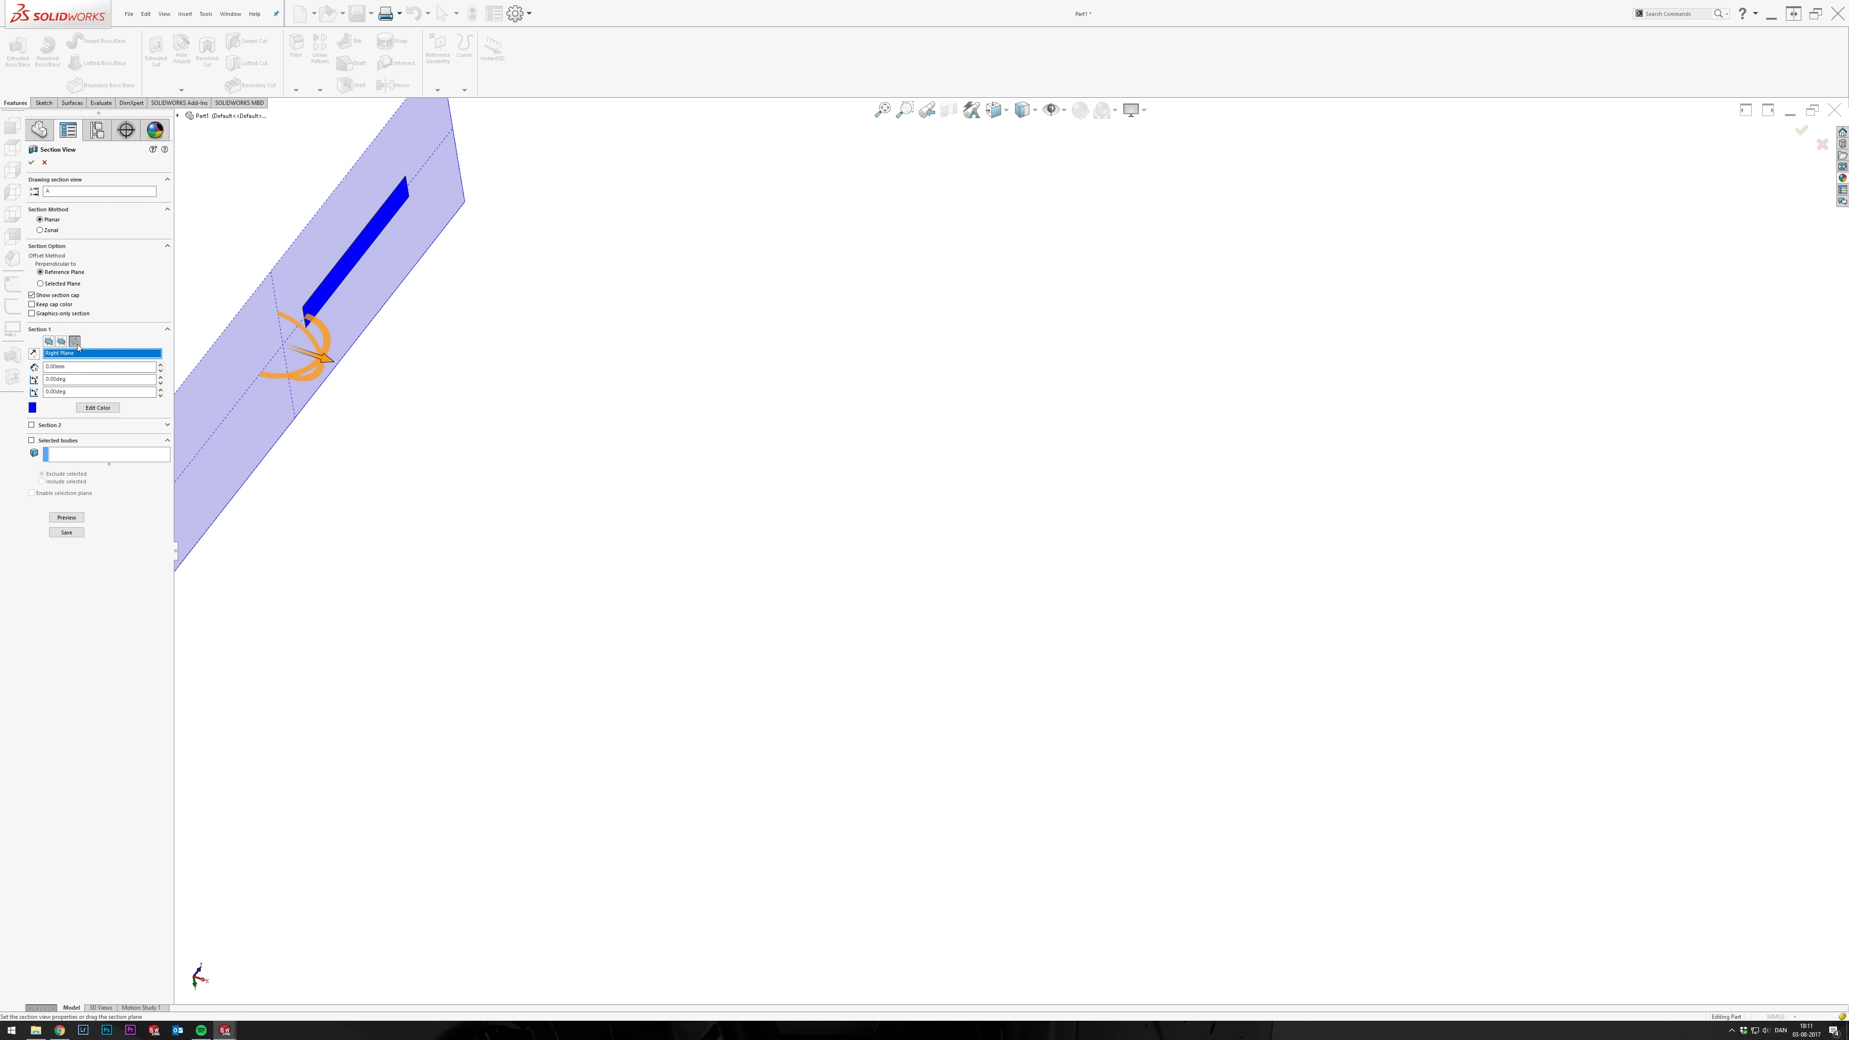
left_click_drag(329, 363, 830, 531)
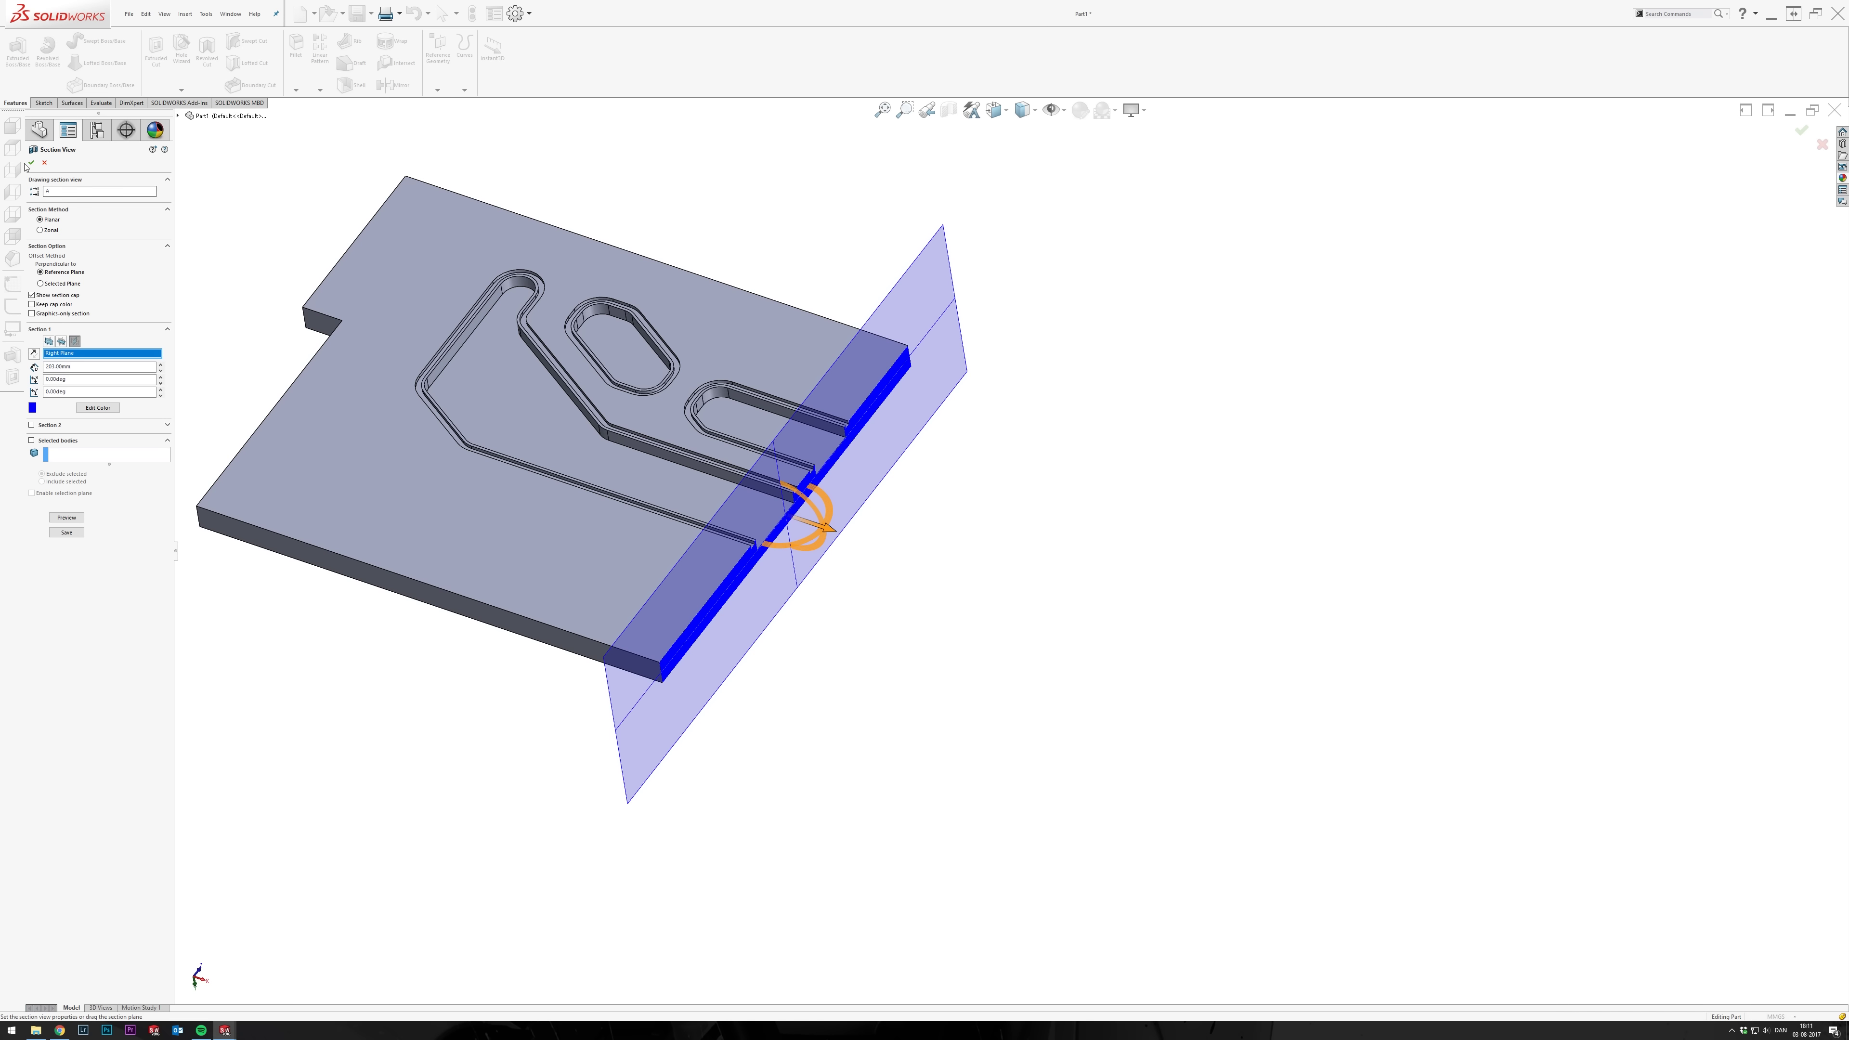
key("Return")
key("ctrl+8")
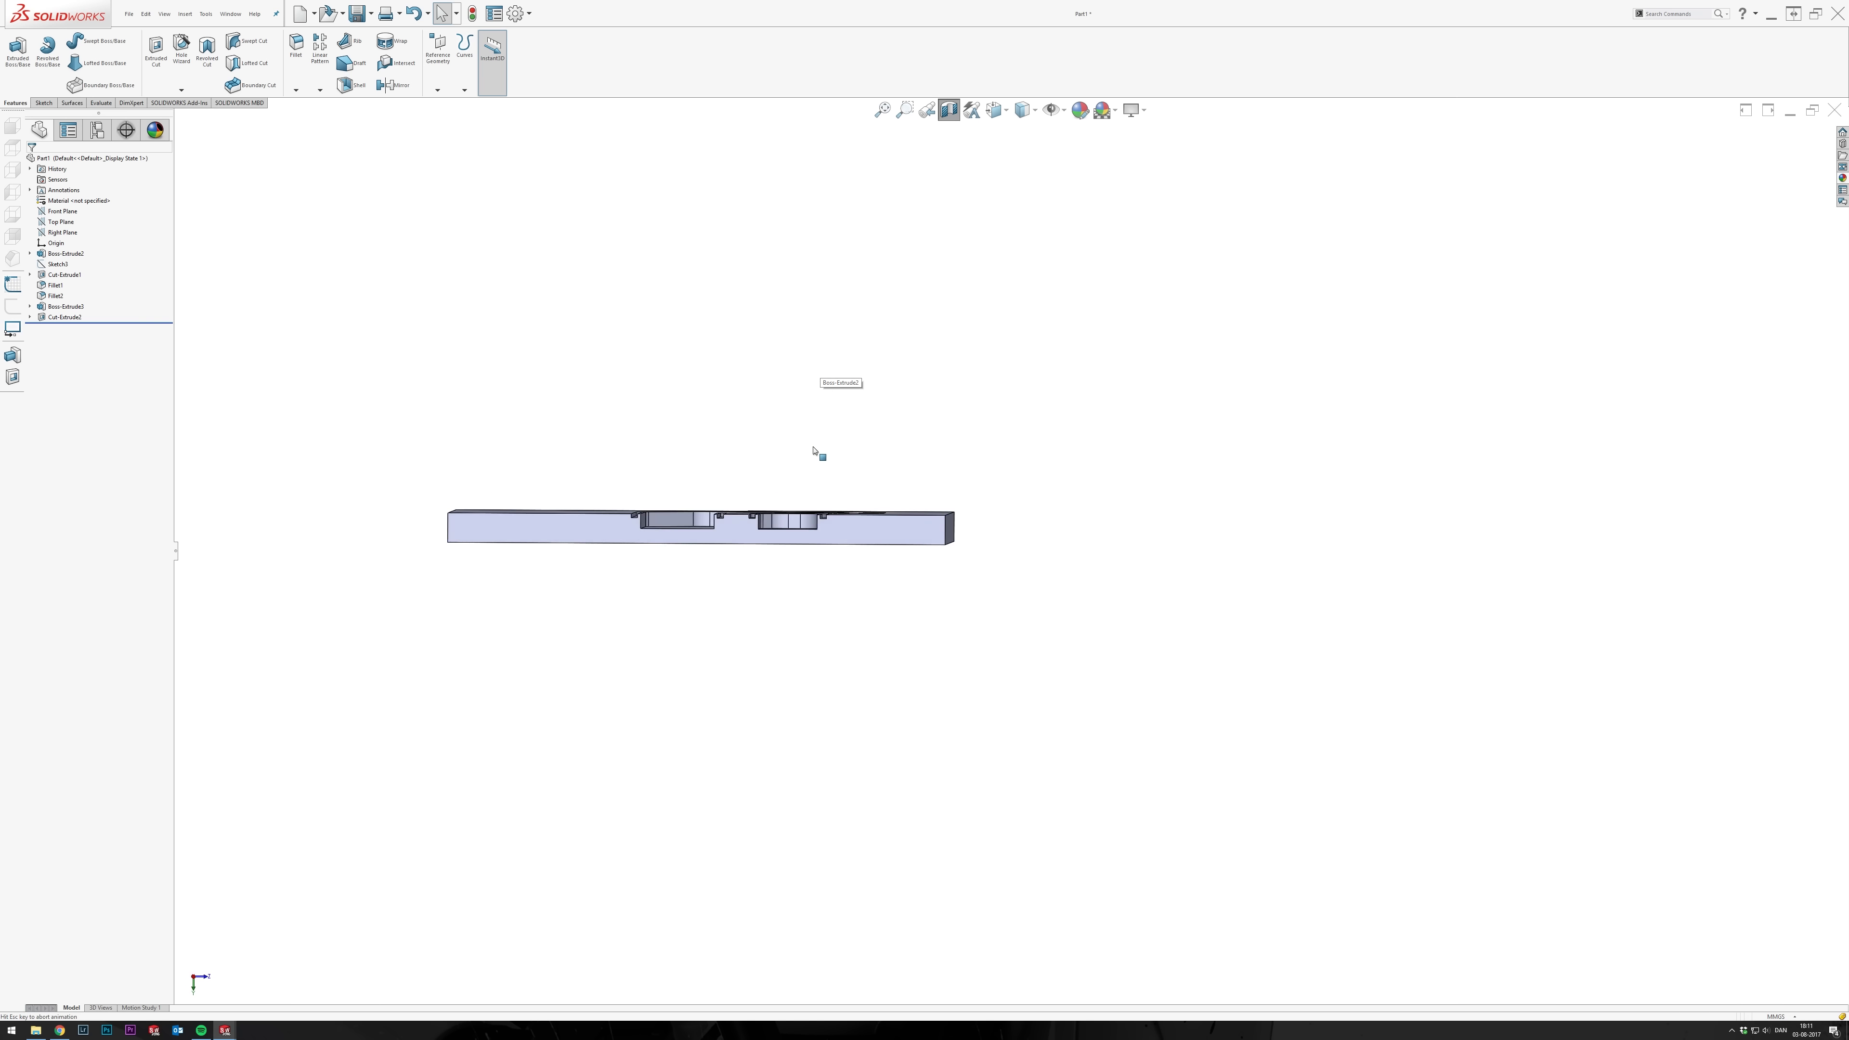
scroll(659, 515, "down", 7)
scroll(740, 544, "down", 3)
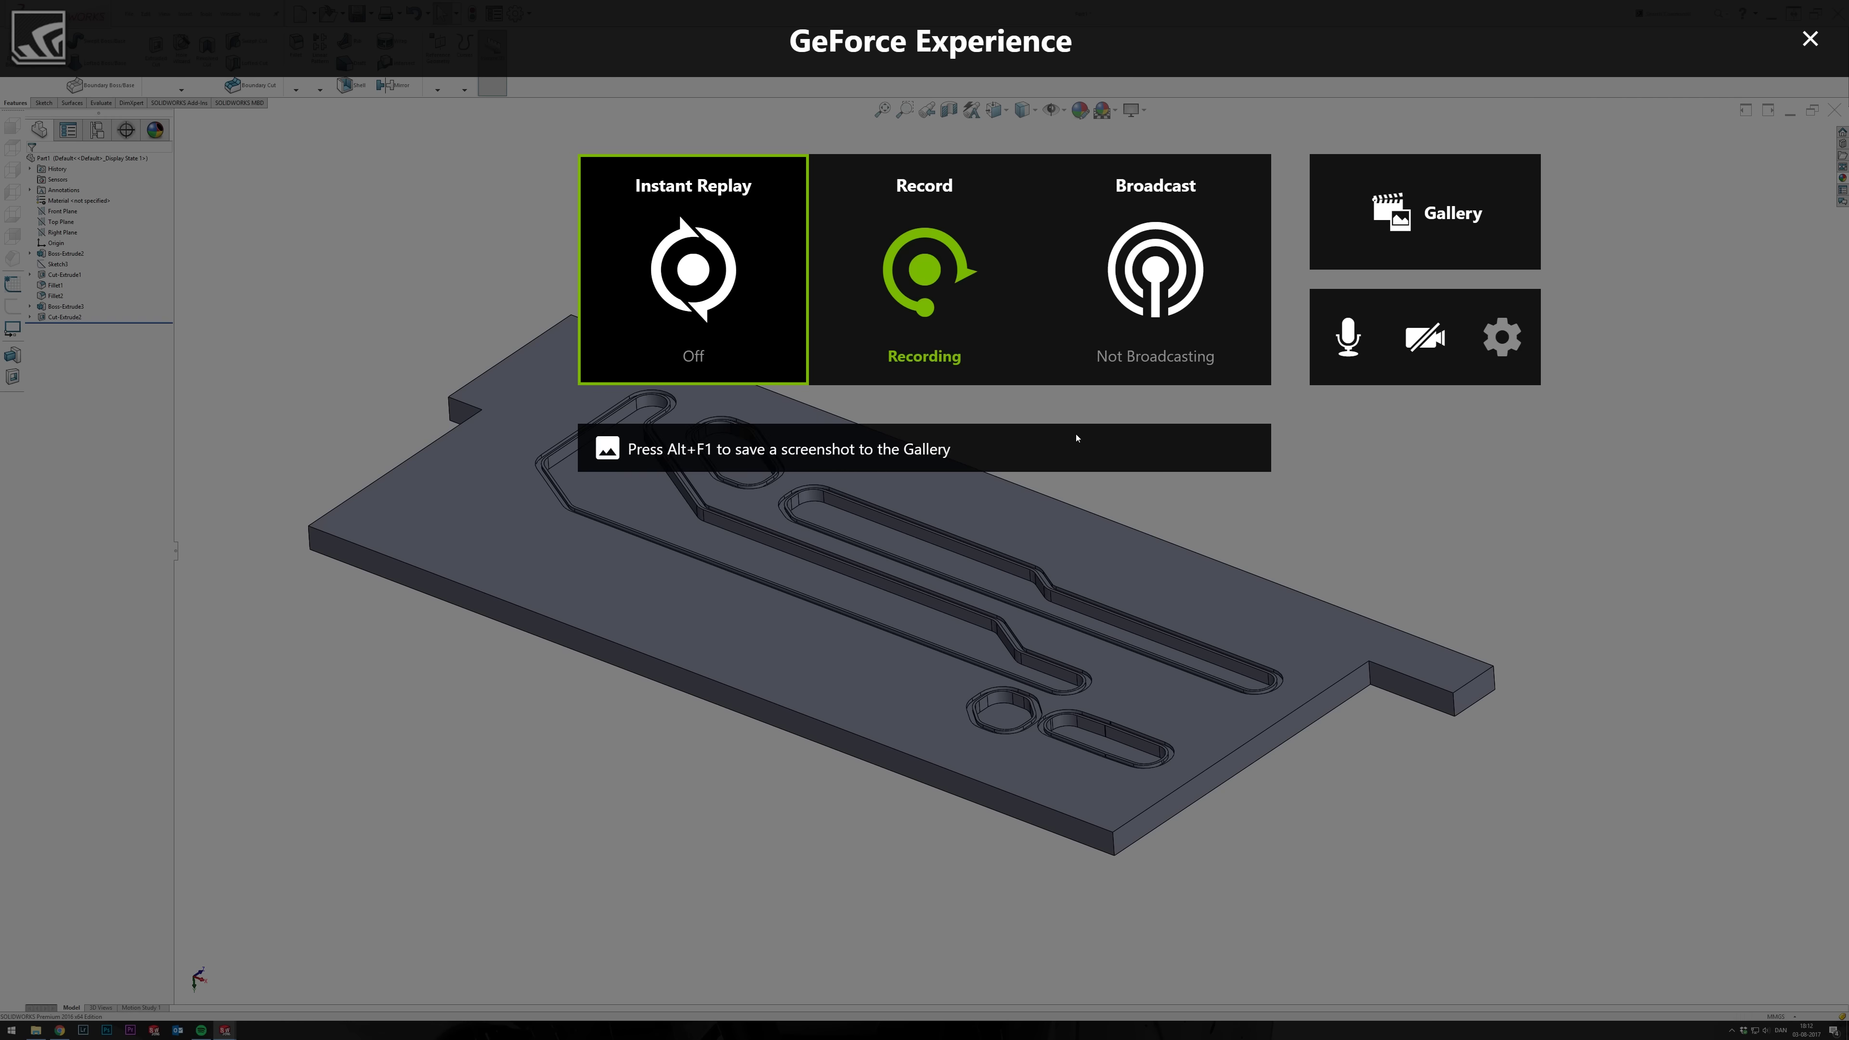
left_click(943, 264)
left_click(871, 403)
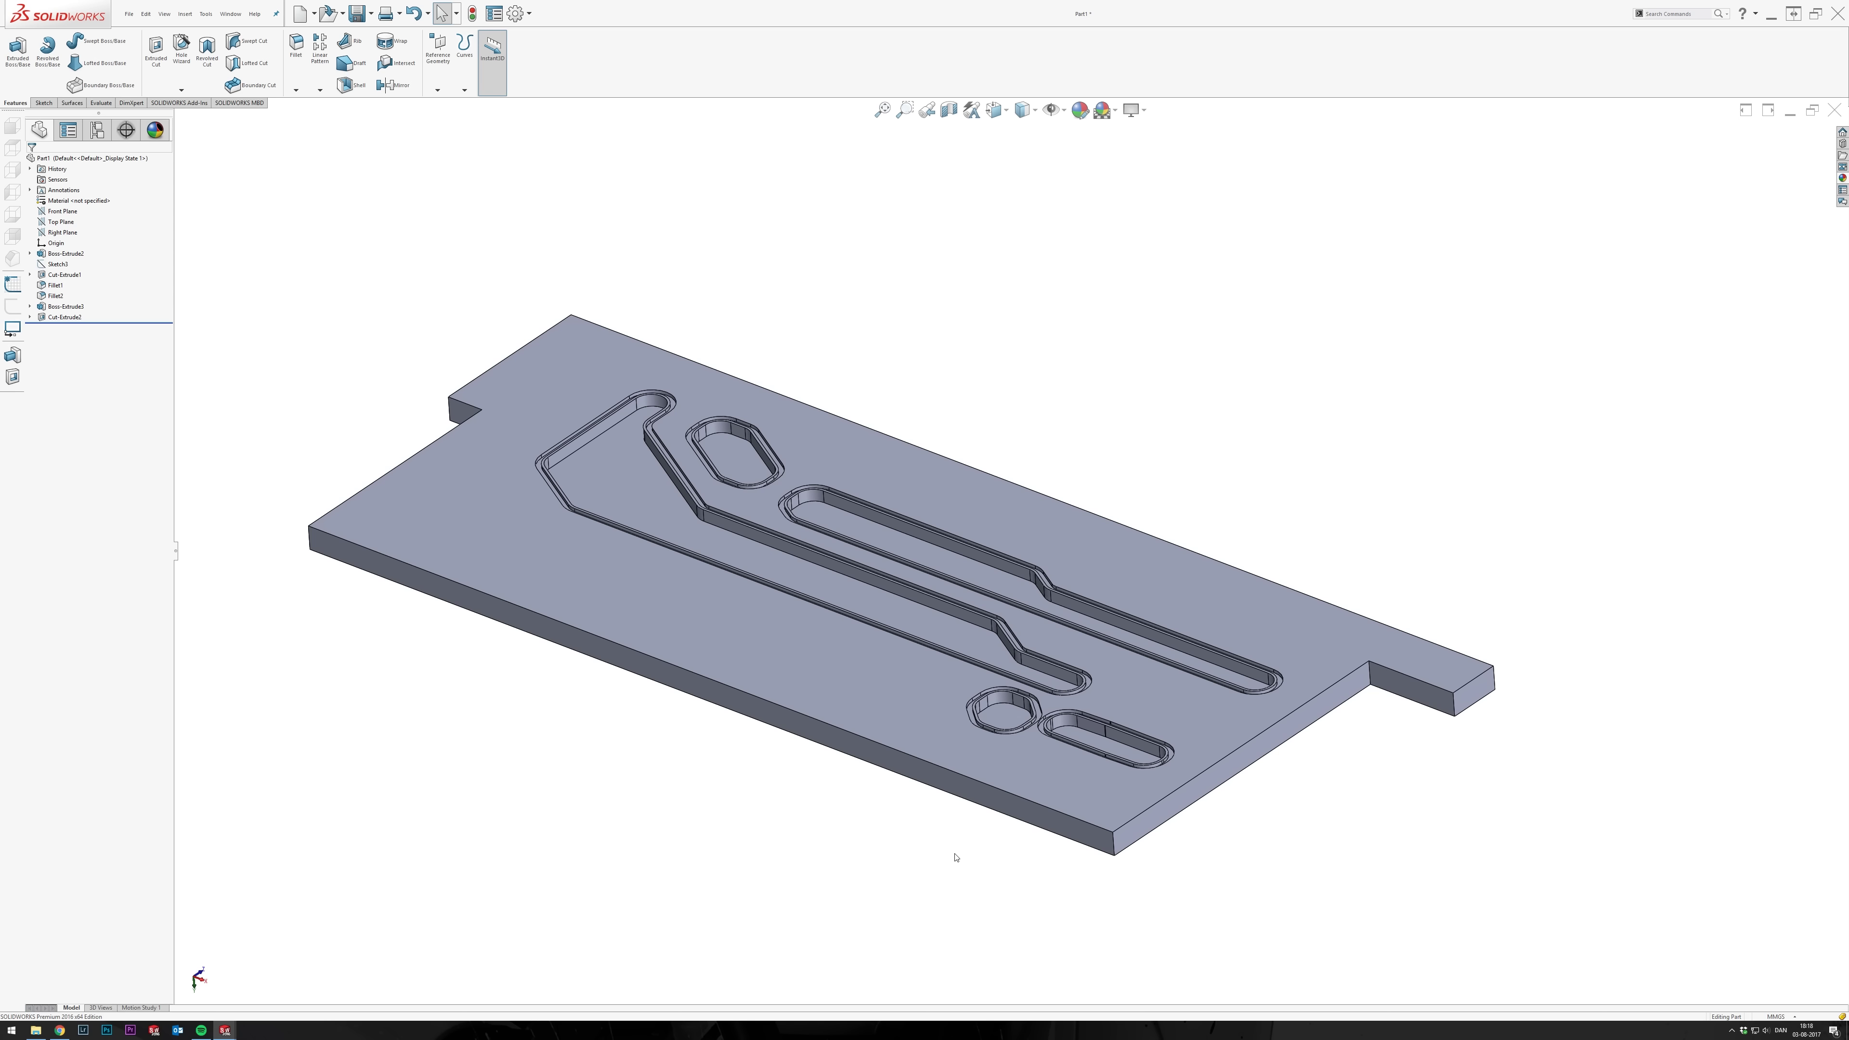
Sketch a closed outline of straight lines around all the channels and pockets on the plate's grooved face.
left_click(882, 648)
key("space")
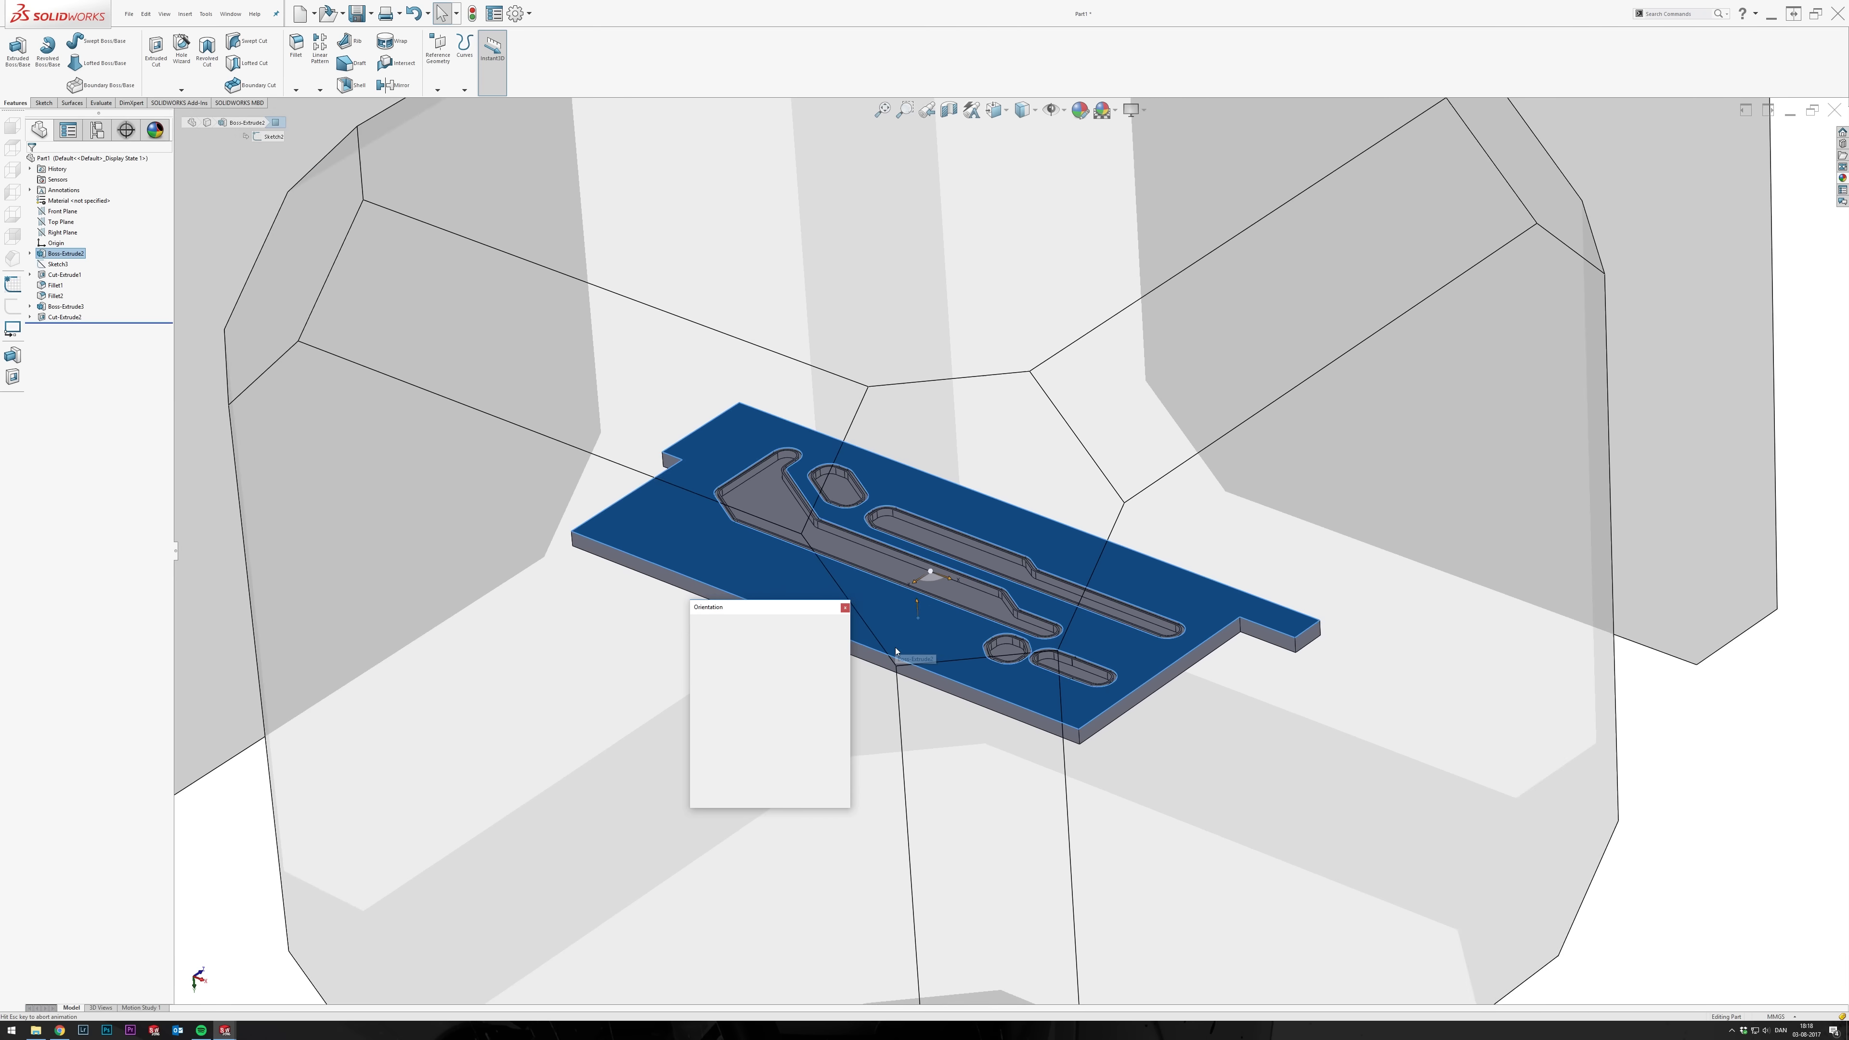
left_click(967, 388)
left_click(945, 644)
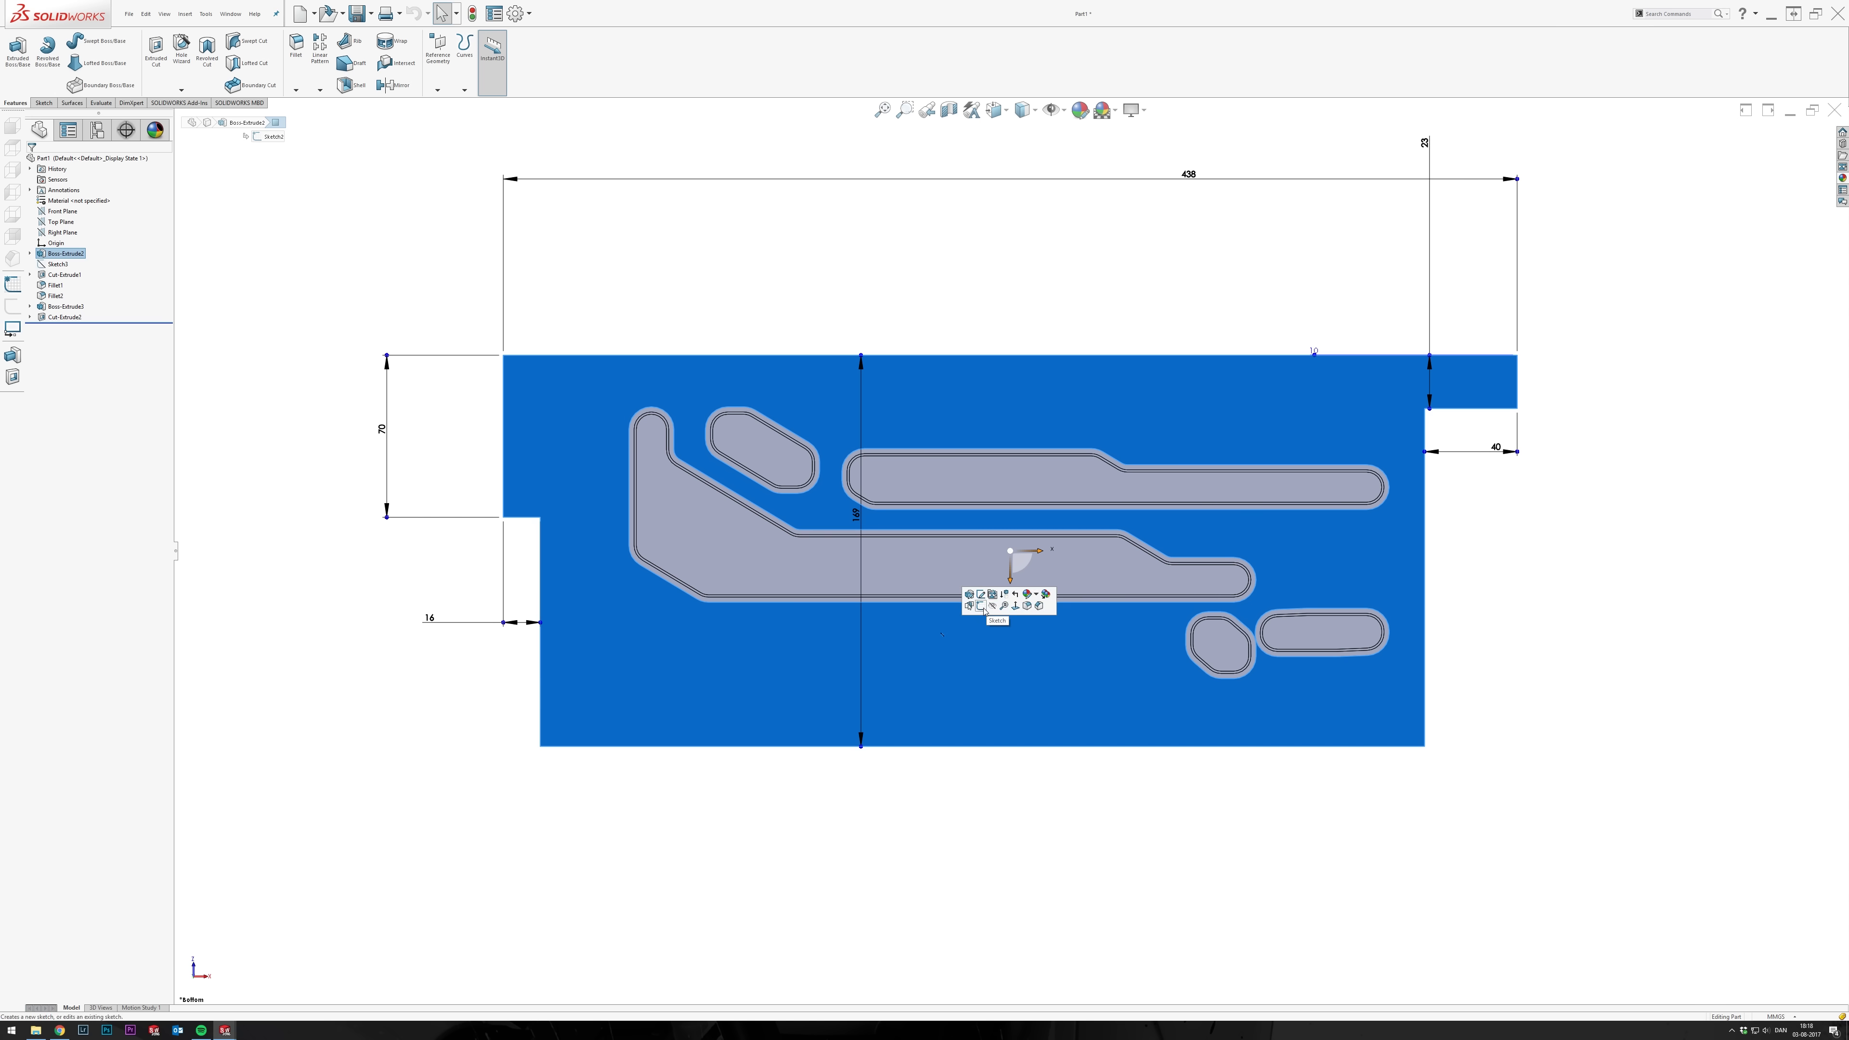
left_click(984, 609)
key("l")
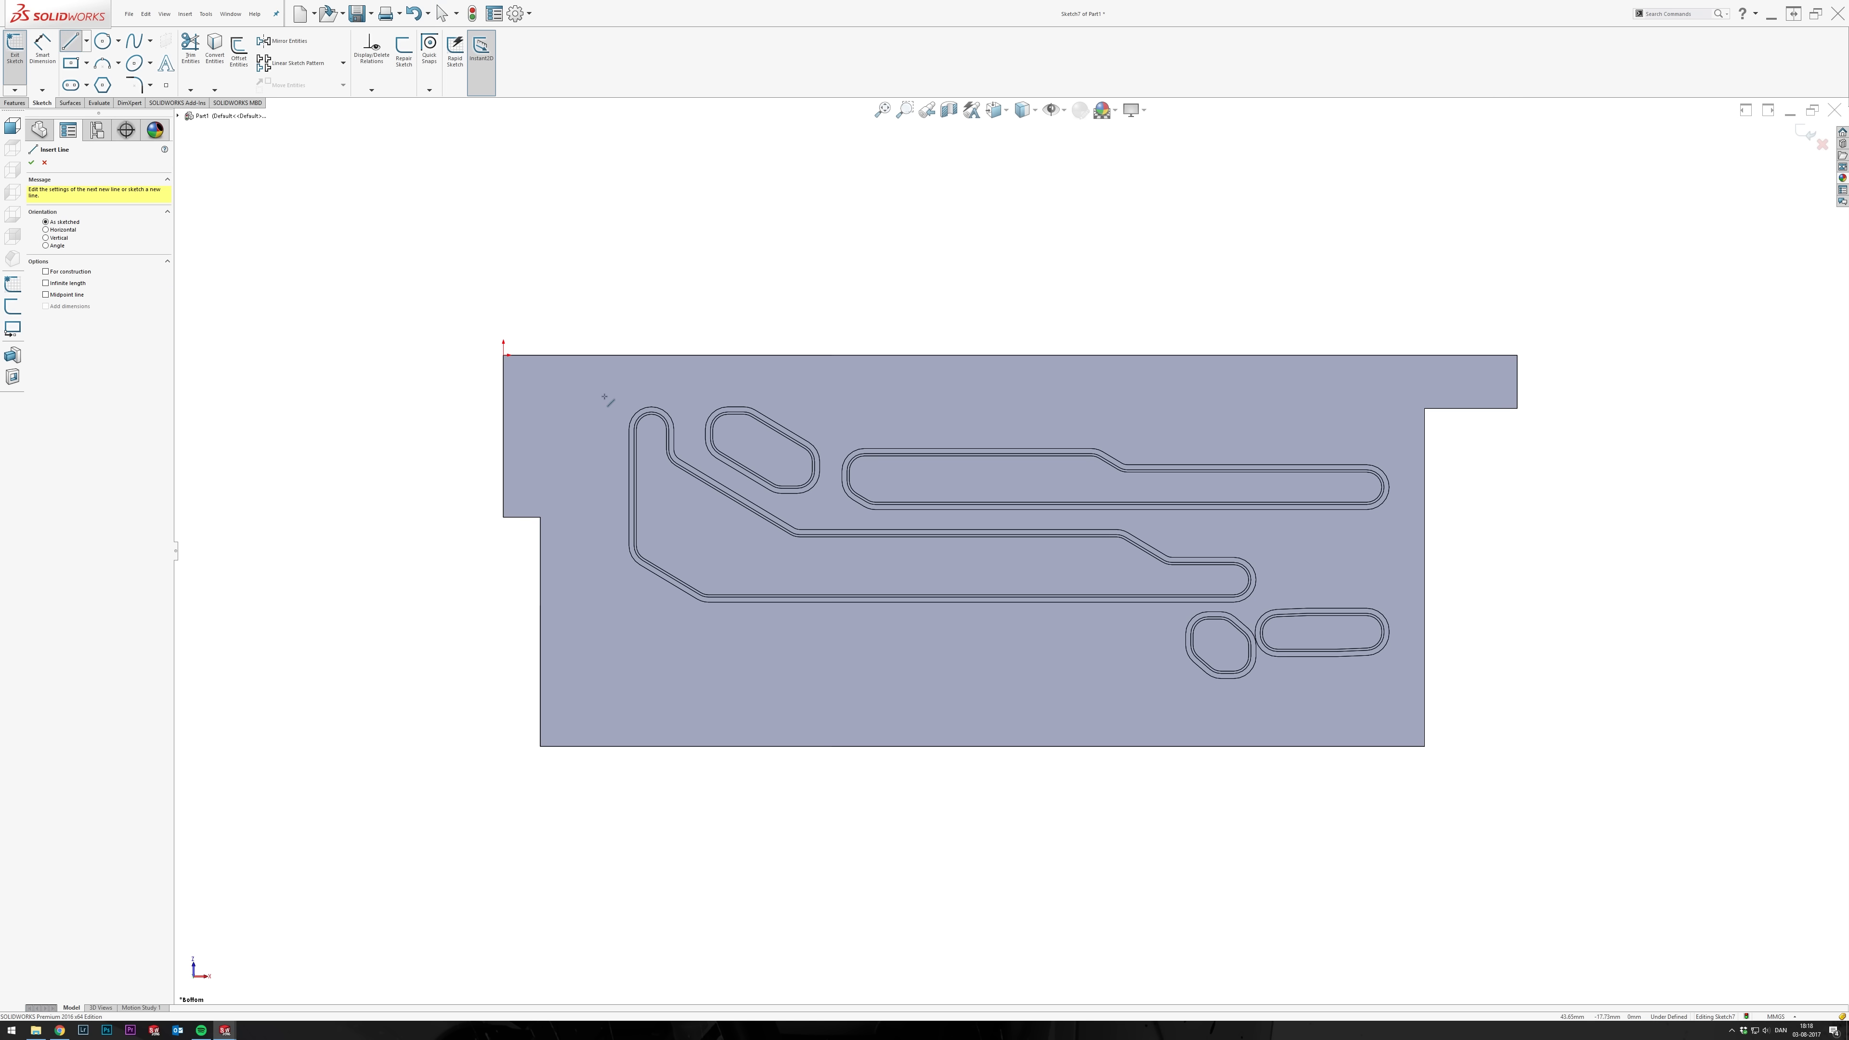
left_click(608, 397)
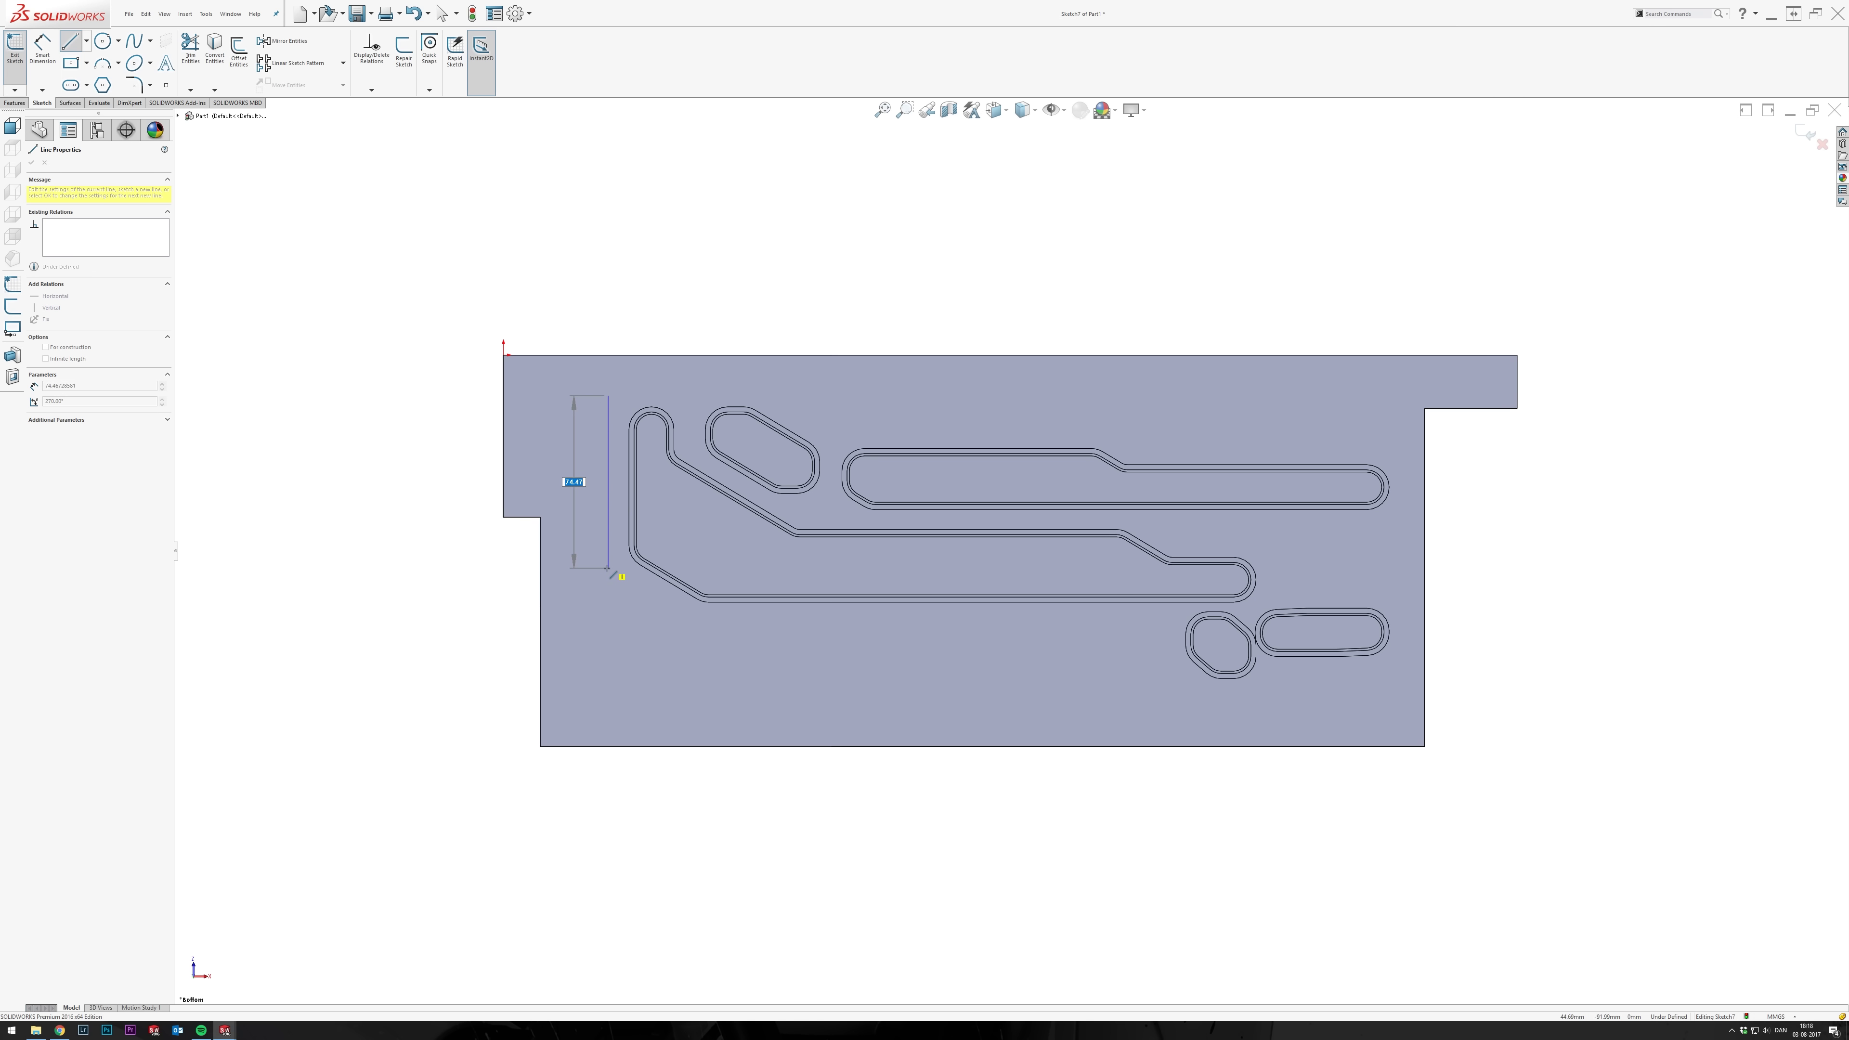
left_click(608, 567)
left_click(702, 629)
left_click(1116, 630)
left_click(1214, 701)
left_click(1257, 701)
left_click(1272, 678)
left_click(1403, 679)
left_click(1403, 444)
left_click(1159, 443)
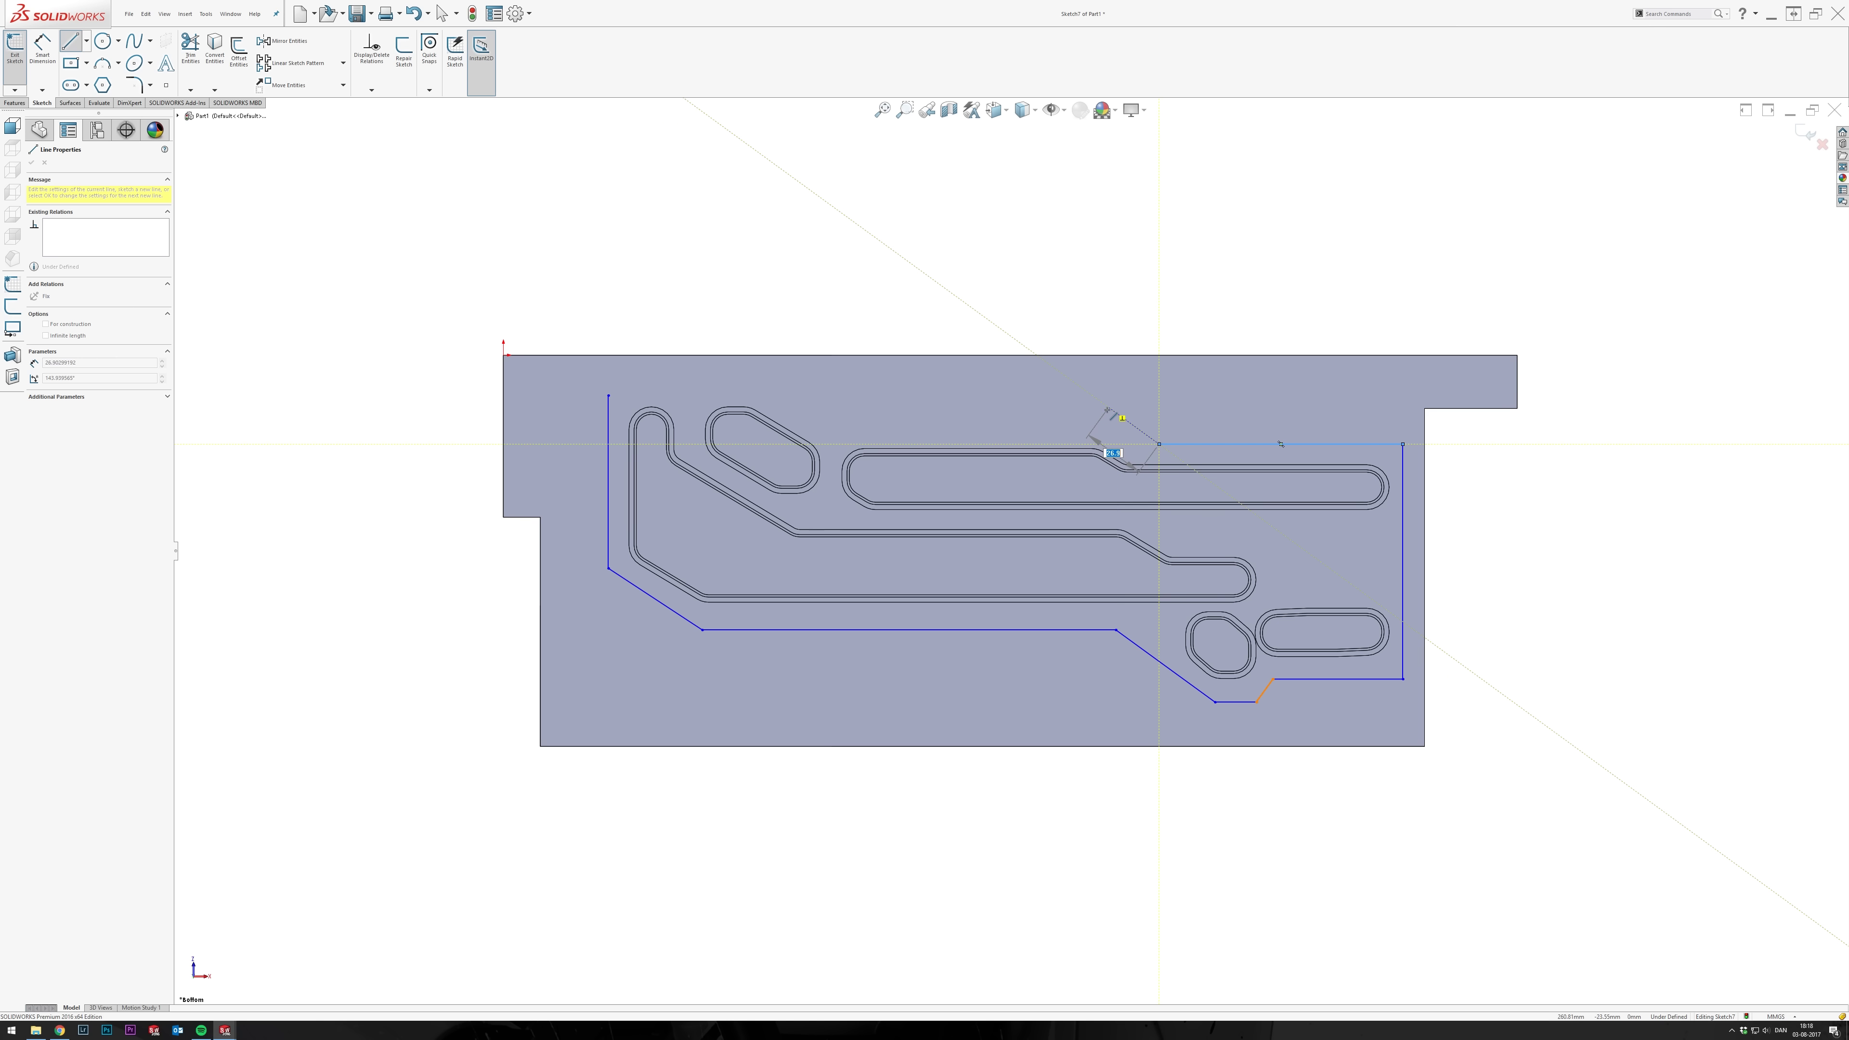
left_click(1109, 408)
left_click(870, 412)
left_click(789, 368)
left_click(607, 395)
key("Escape")
Make the two slightly slanted upper lines of the outline horizontal.
left_click(684, 383)
left_click(710, 344)
left_click(974, 467)
left_click(990, 426)
Dimension the outline's left edge and its two upper horizontal lines 15 mm from the neighbouring channel and pocket edges.
scroll(853, 420, "down", 2)
left_click(43, 51)
left_click(498, 456)
left_click(537, 456)
left_click(391, 453)
type("15")
key("Return")
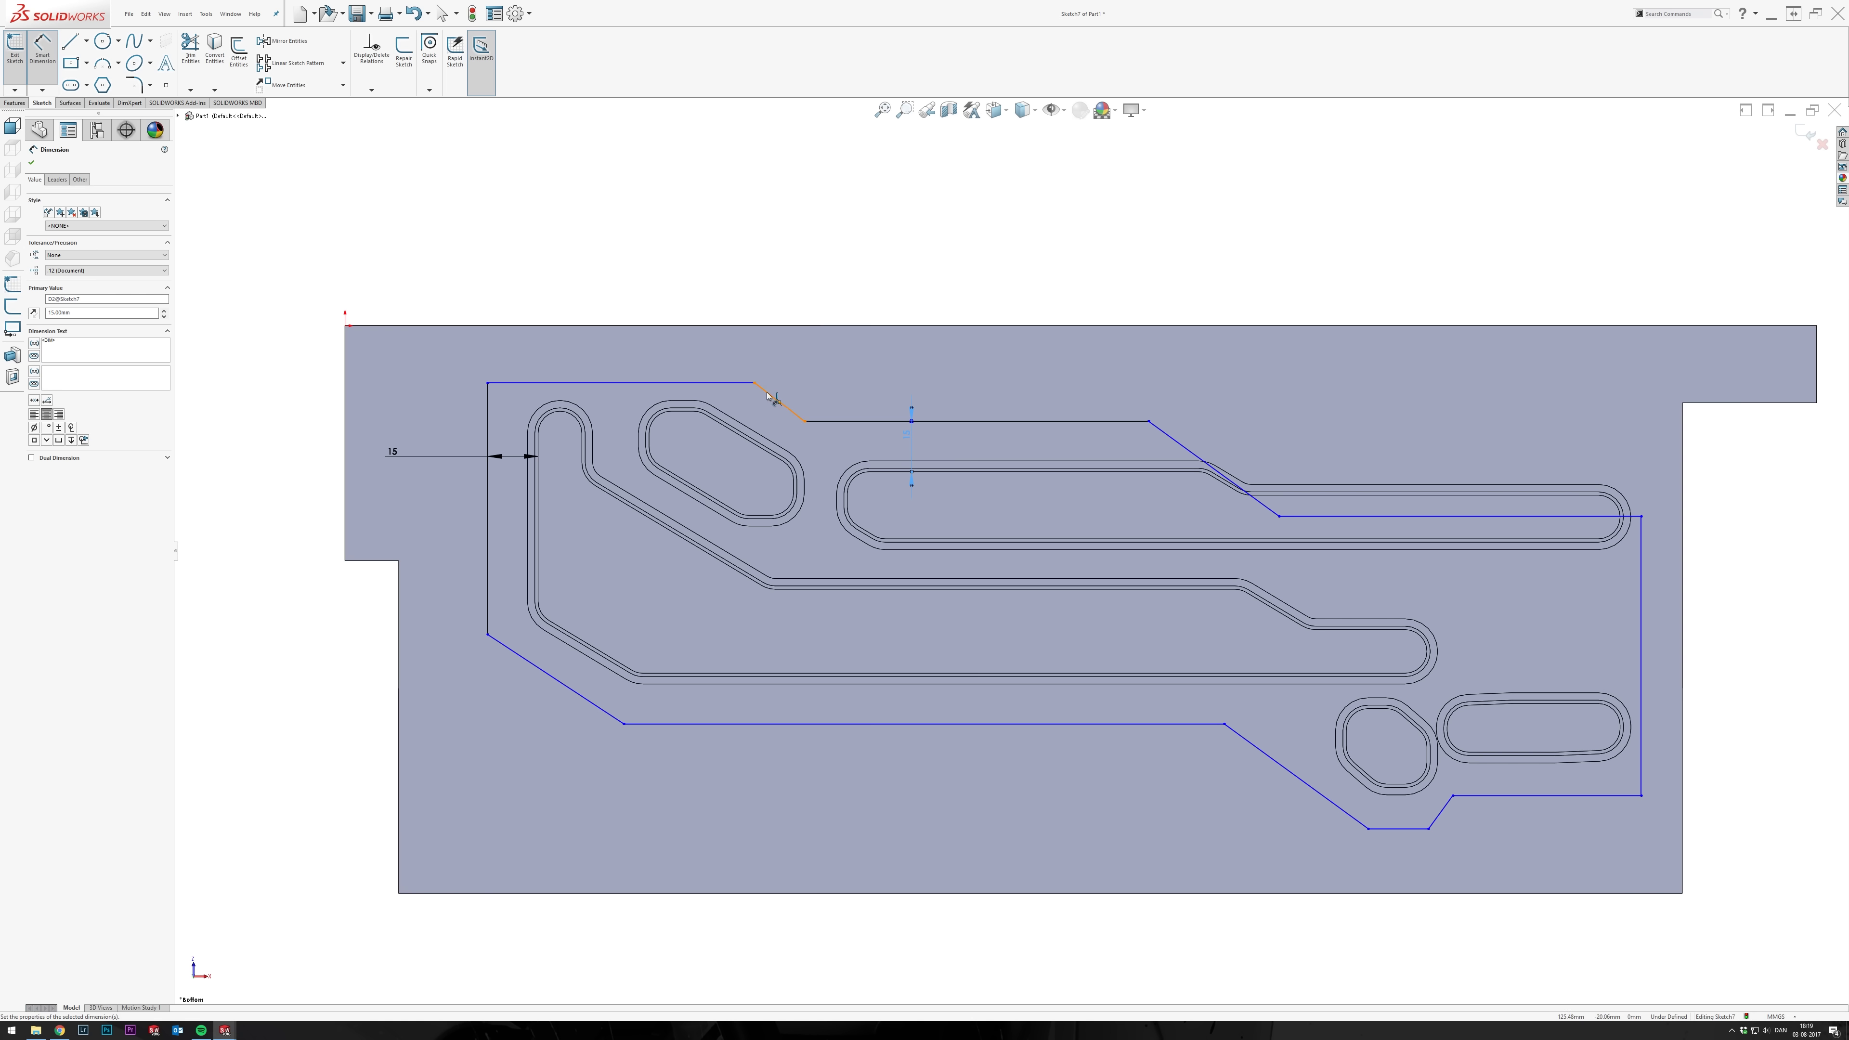
left_click(733, 383)
left_click(680, 410)
left_click(681, 461)
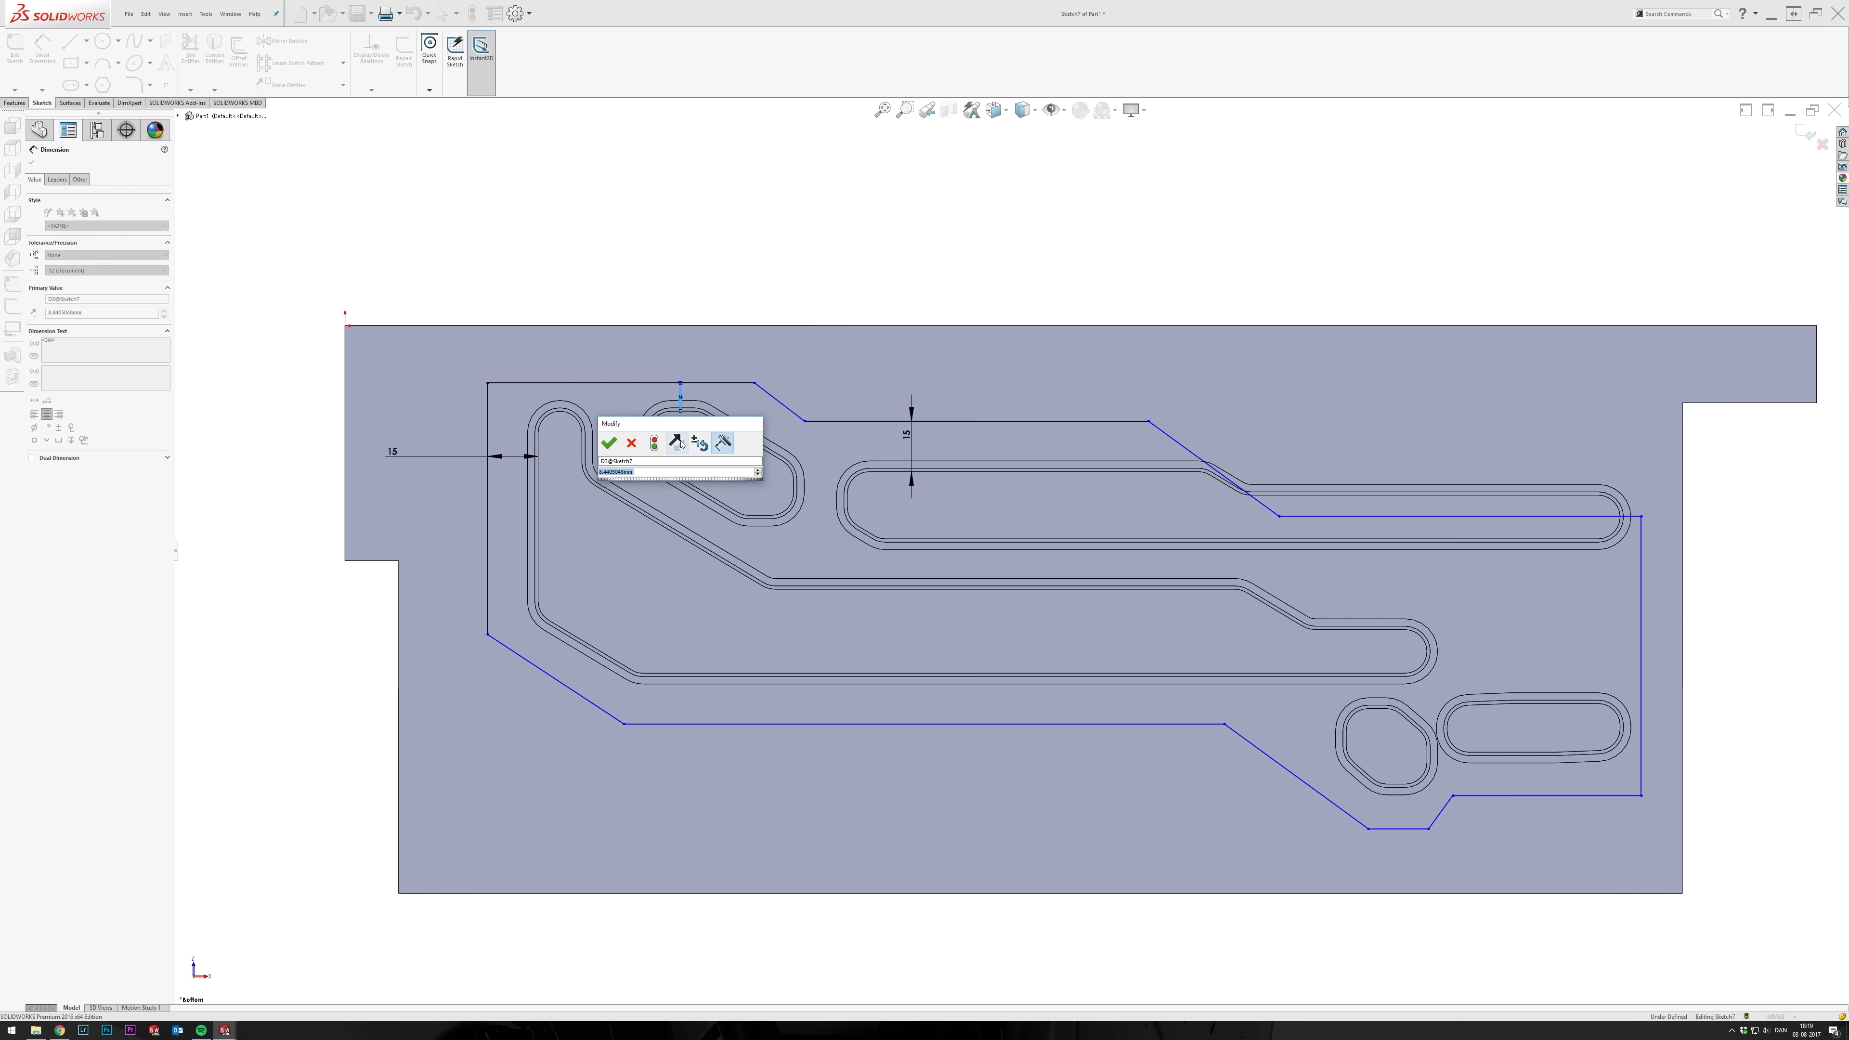
type("15")
key("Return")
key("Escape")
Make the outline's upper diagonals and lower-left diagonal parallel to the adjacent channel and pocket edges.
left_click(762, 372)
left_click(726, 428, "ctrl")
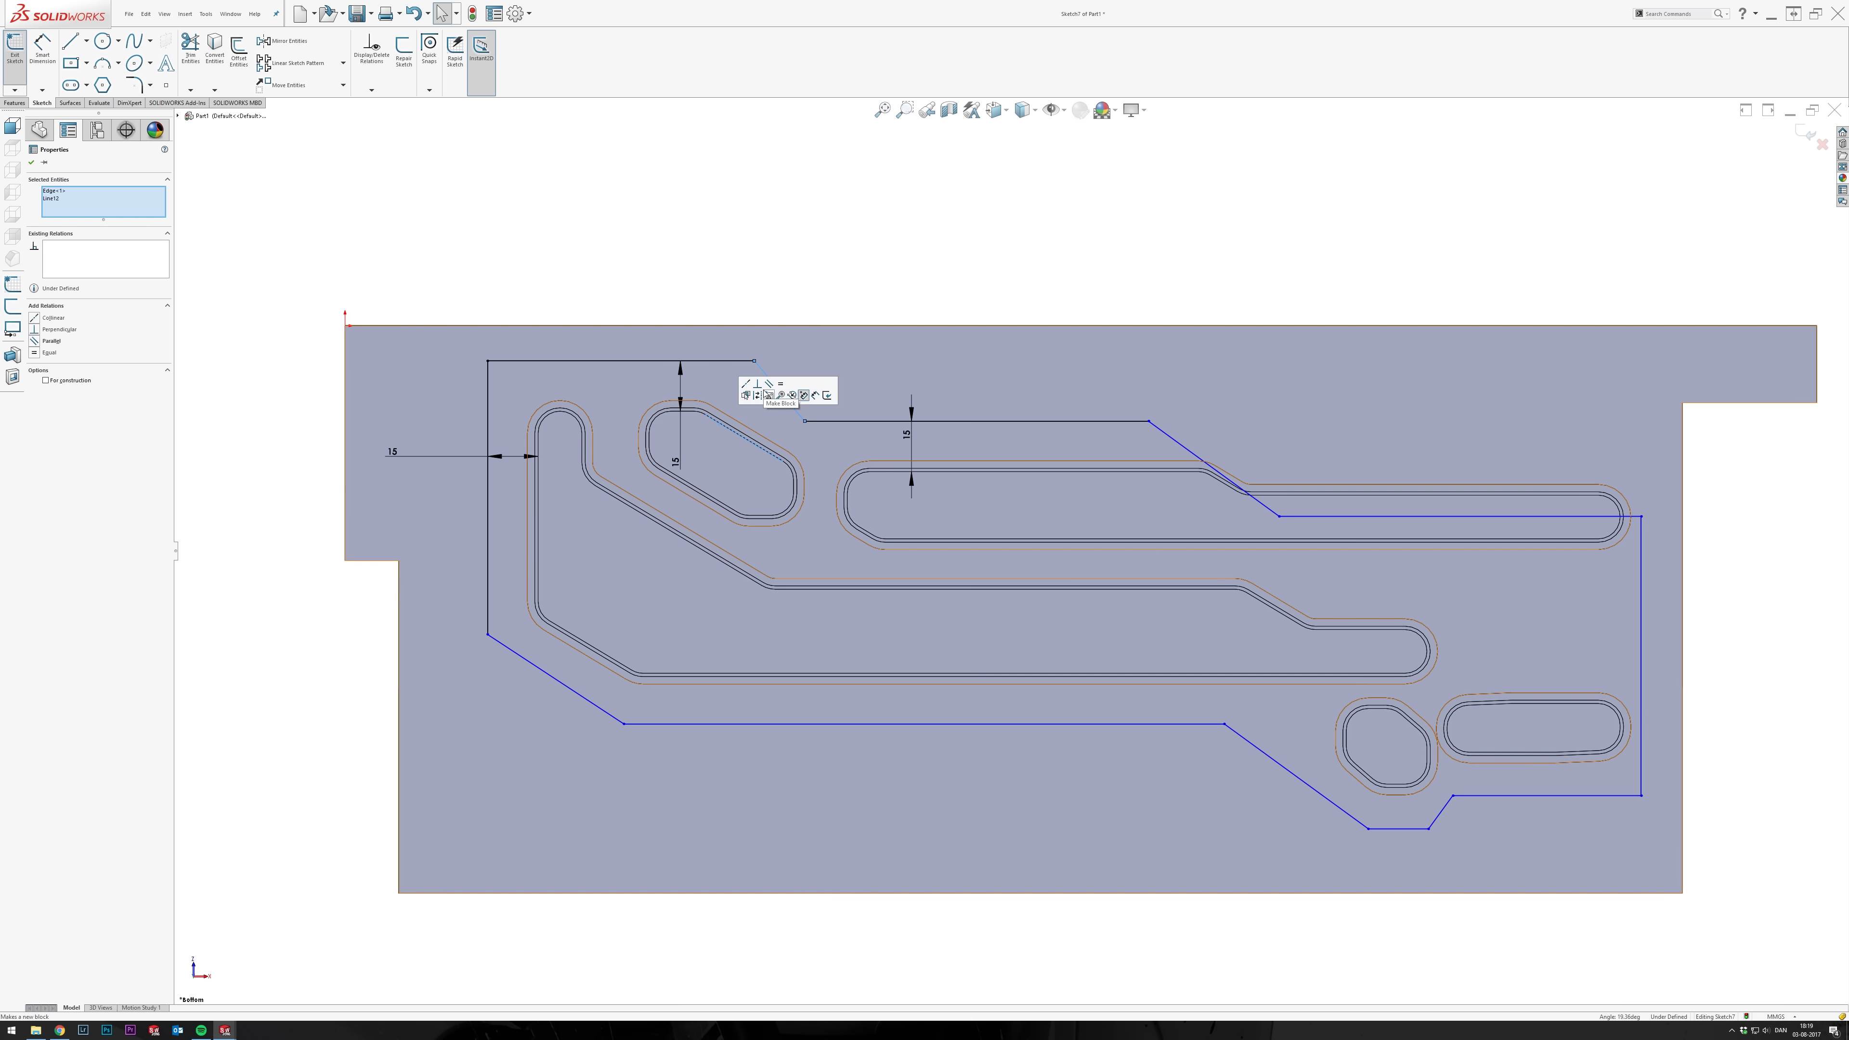
left_click(796, 393)
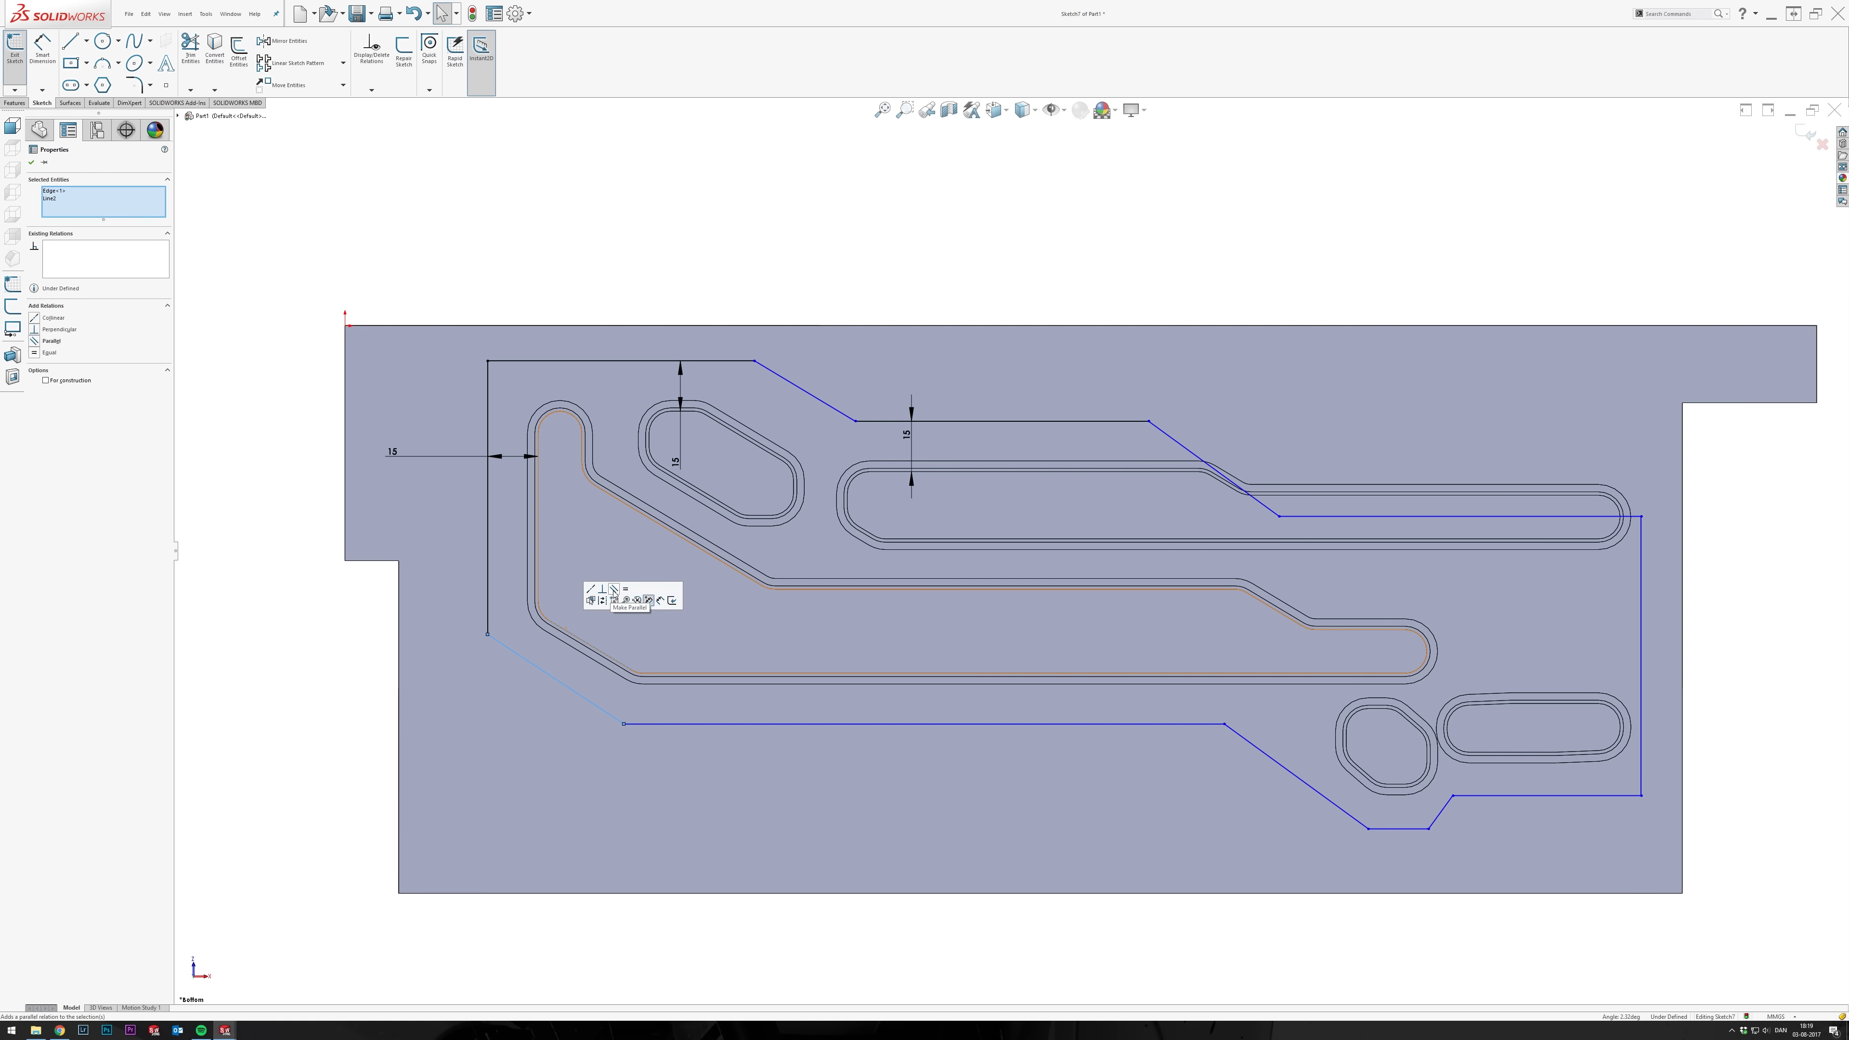
left_click(599, 592)
left_click(1183, 444)
left_click(1222, 482, "ctrl")
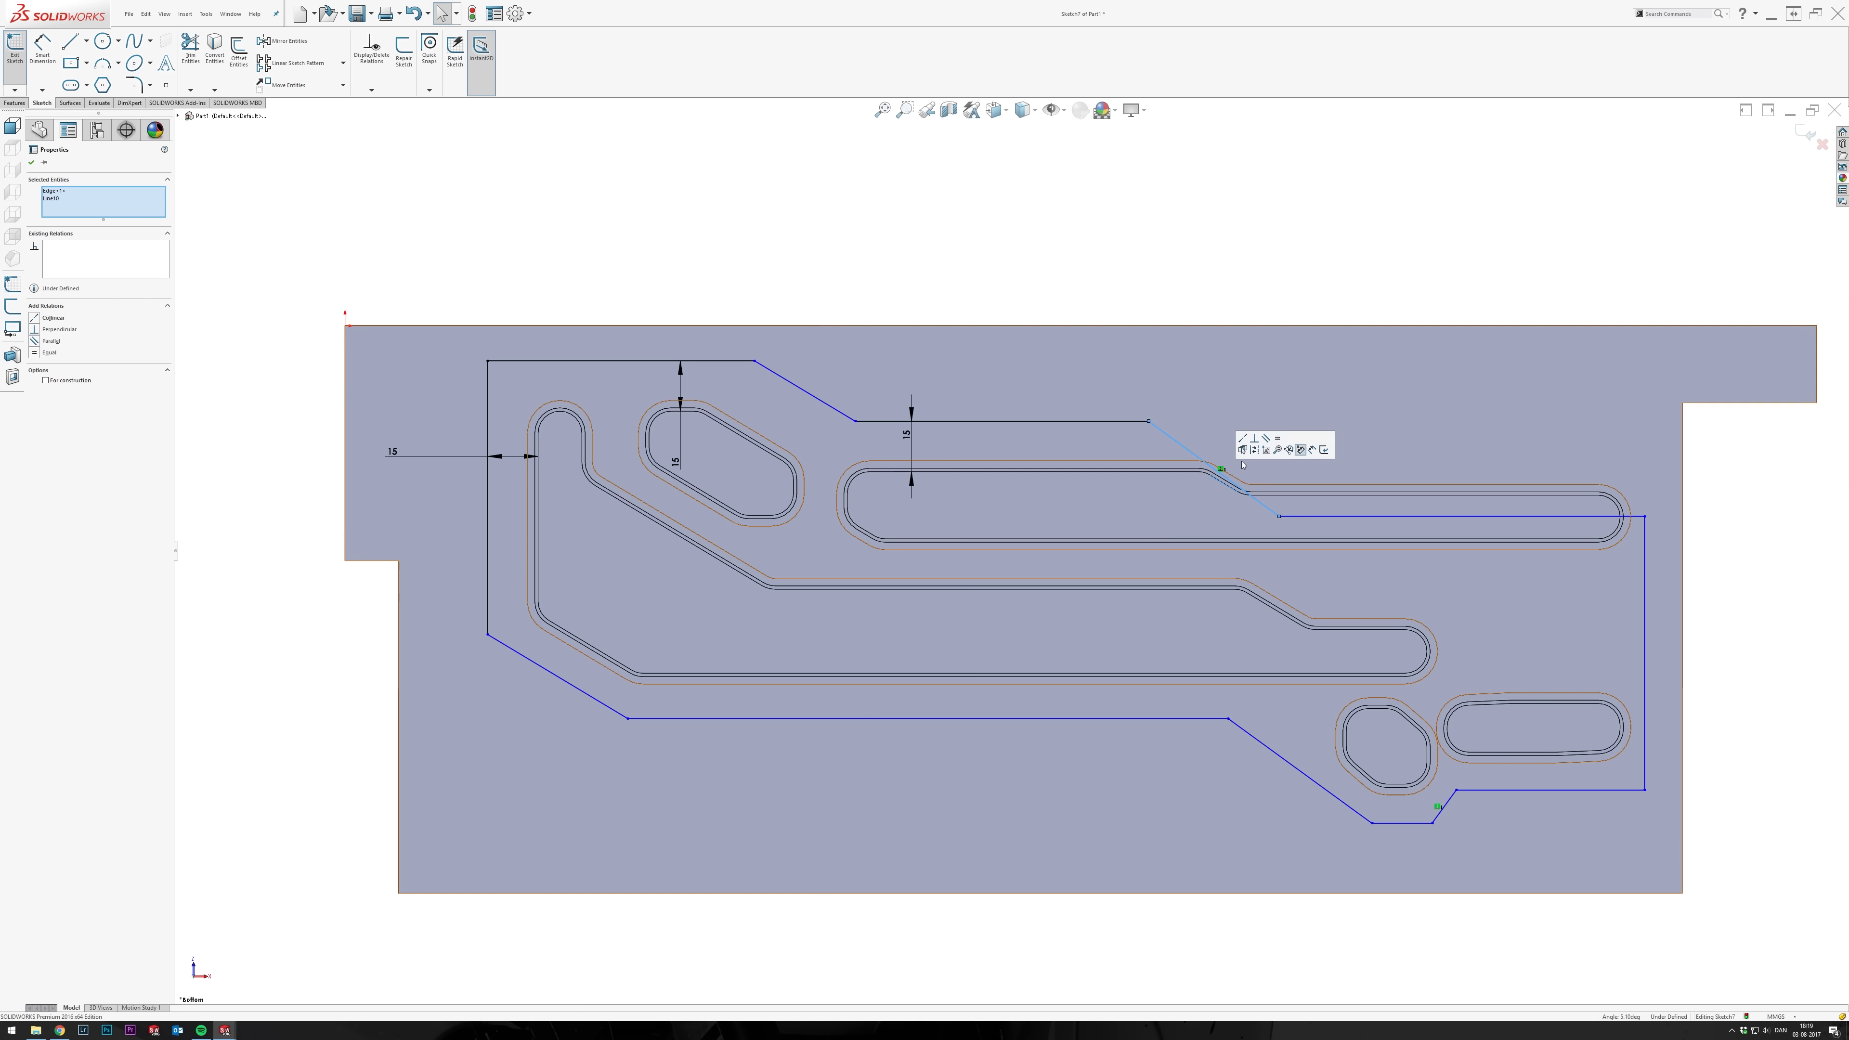
left_click(1290, 447)
Try to make the lower-right diagonal parallel to the round pocket's slanted edge, and delete the diagonal's conflicting relations.
left_click(1282, 751)
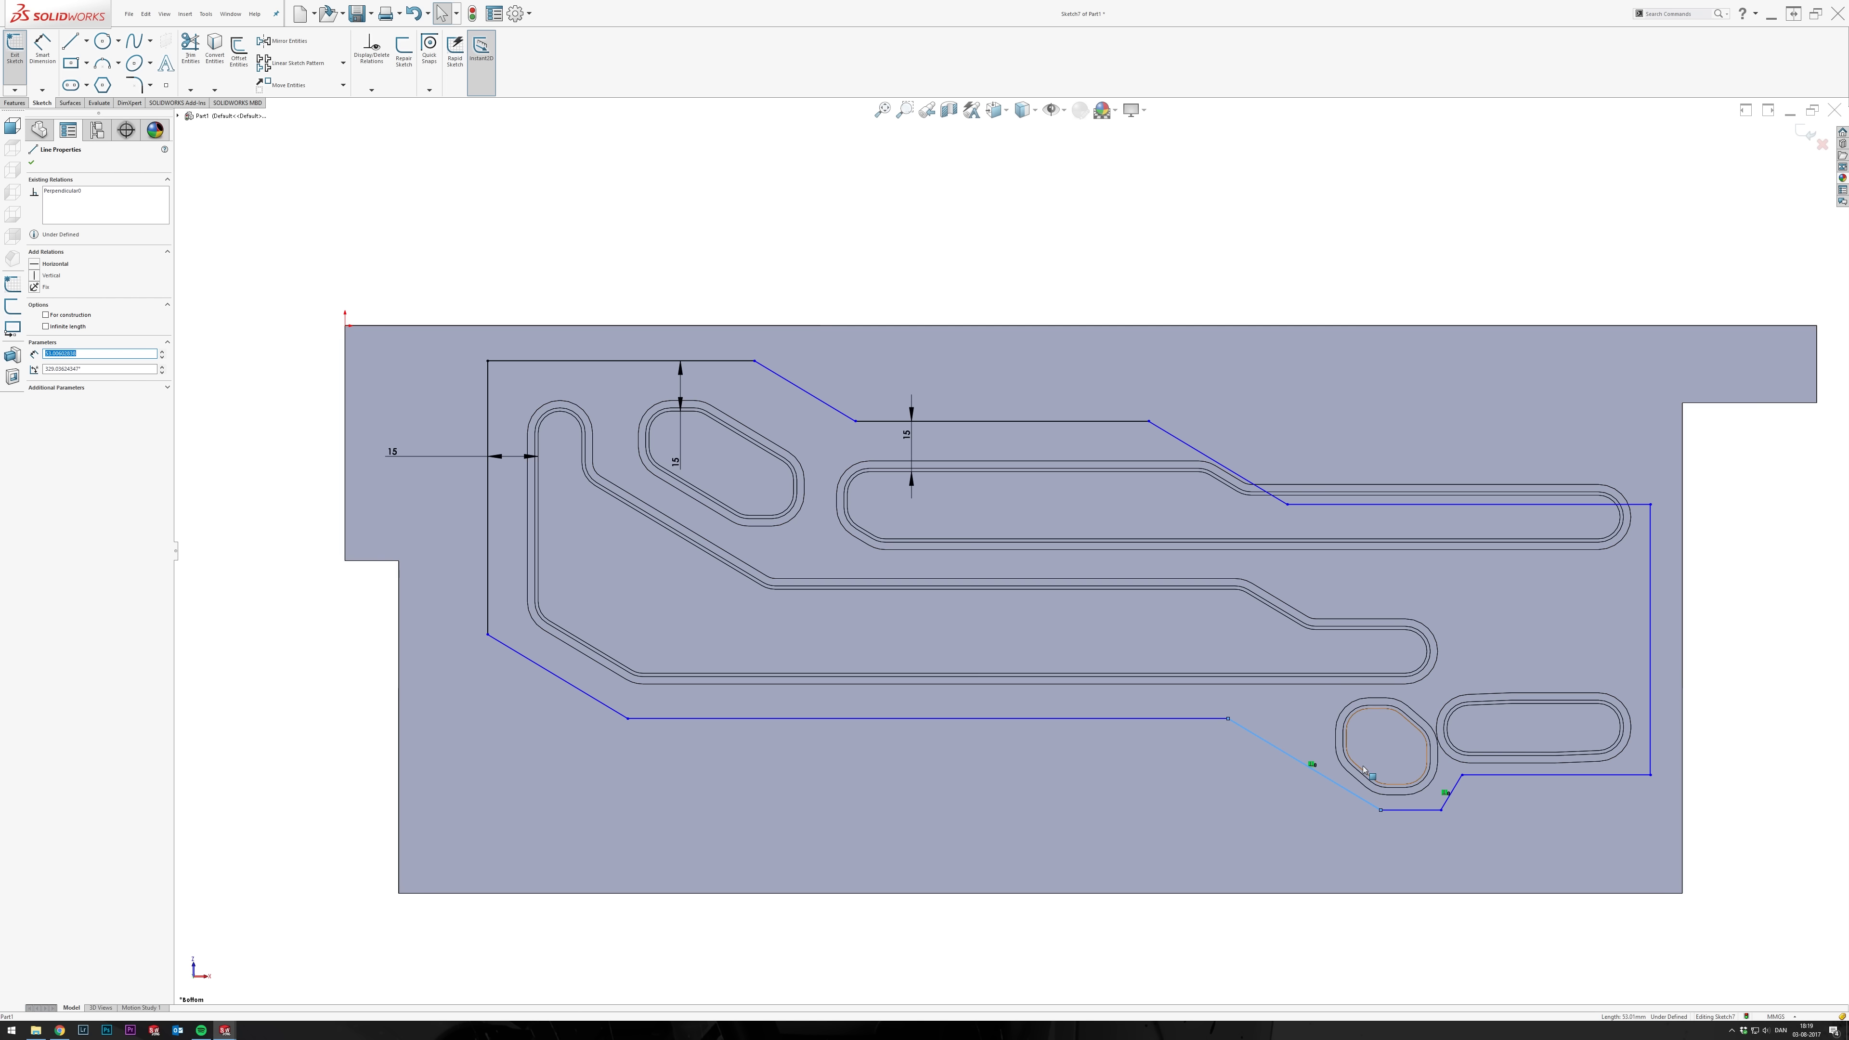
left_click(1361, 772, "ctrl")
left_click(1410, 729)
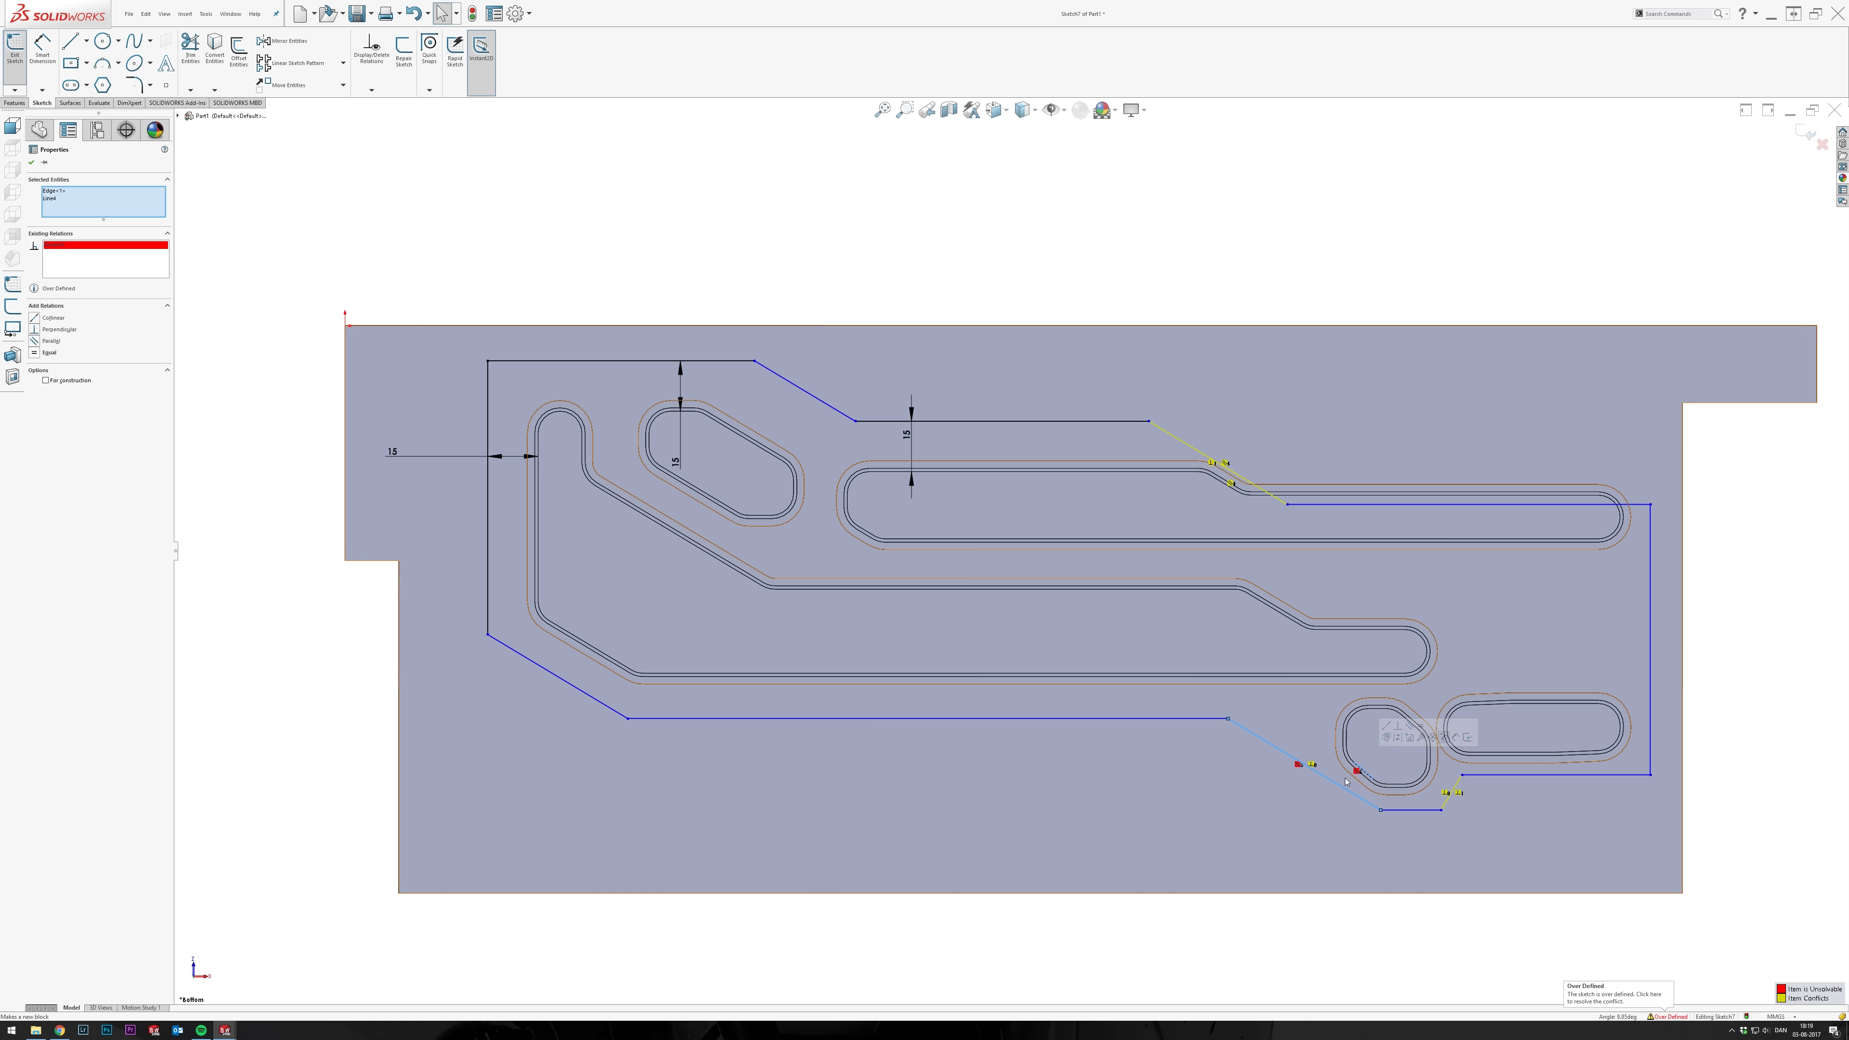
left_click(1275, 746)
right_click(75, 191)
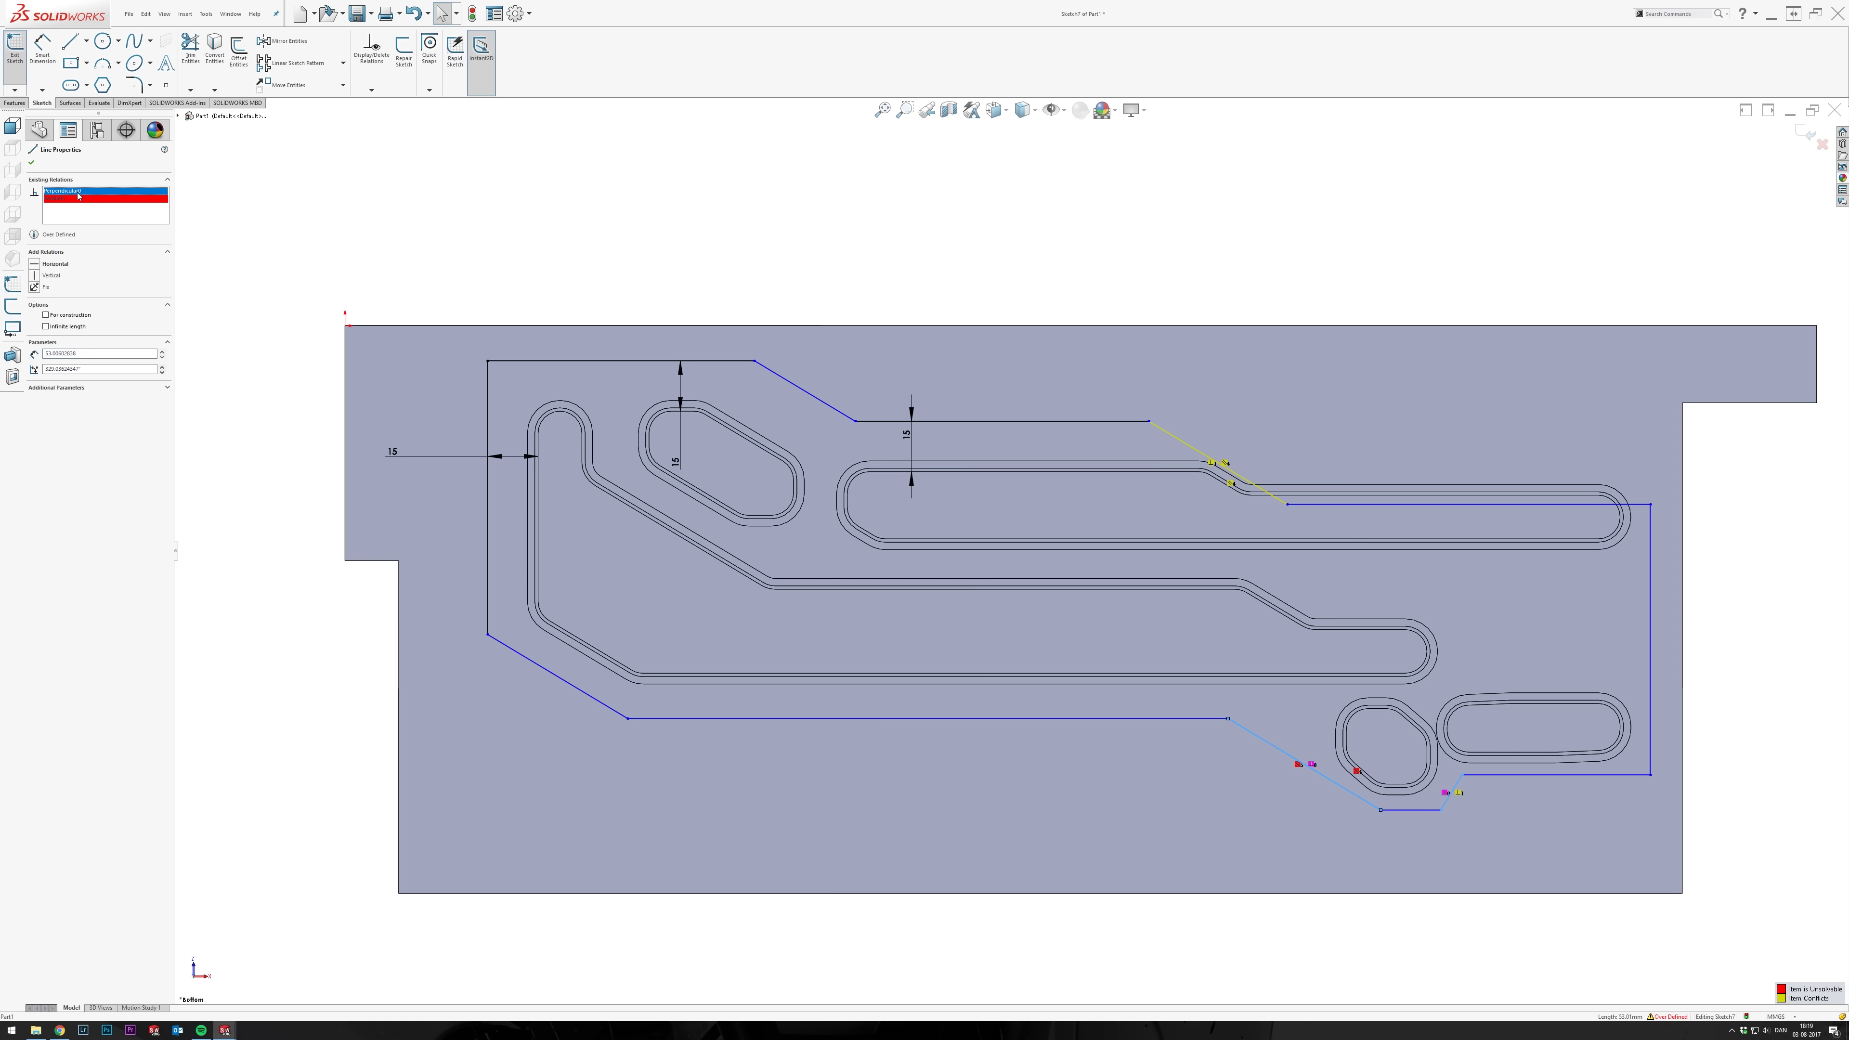
left_click(102, 208)
Try to dimension the angle between the short slanted line at the lower right and the adjacent horizontal line.
left_click(1440, 945)
right_click_drag(1440, 945, 1437, 885)
left_click(1434, 817)
left_click(1471, 817)
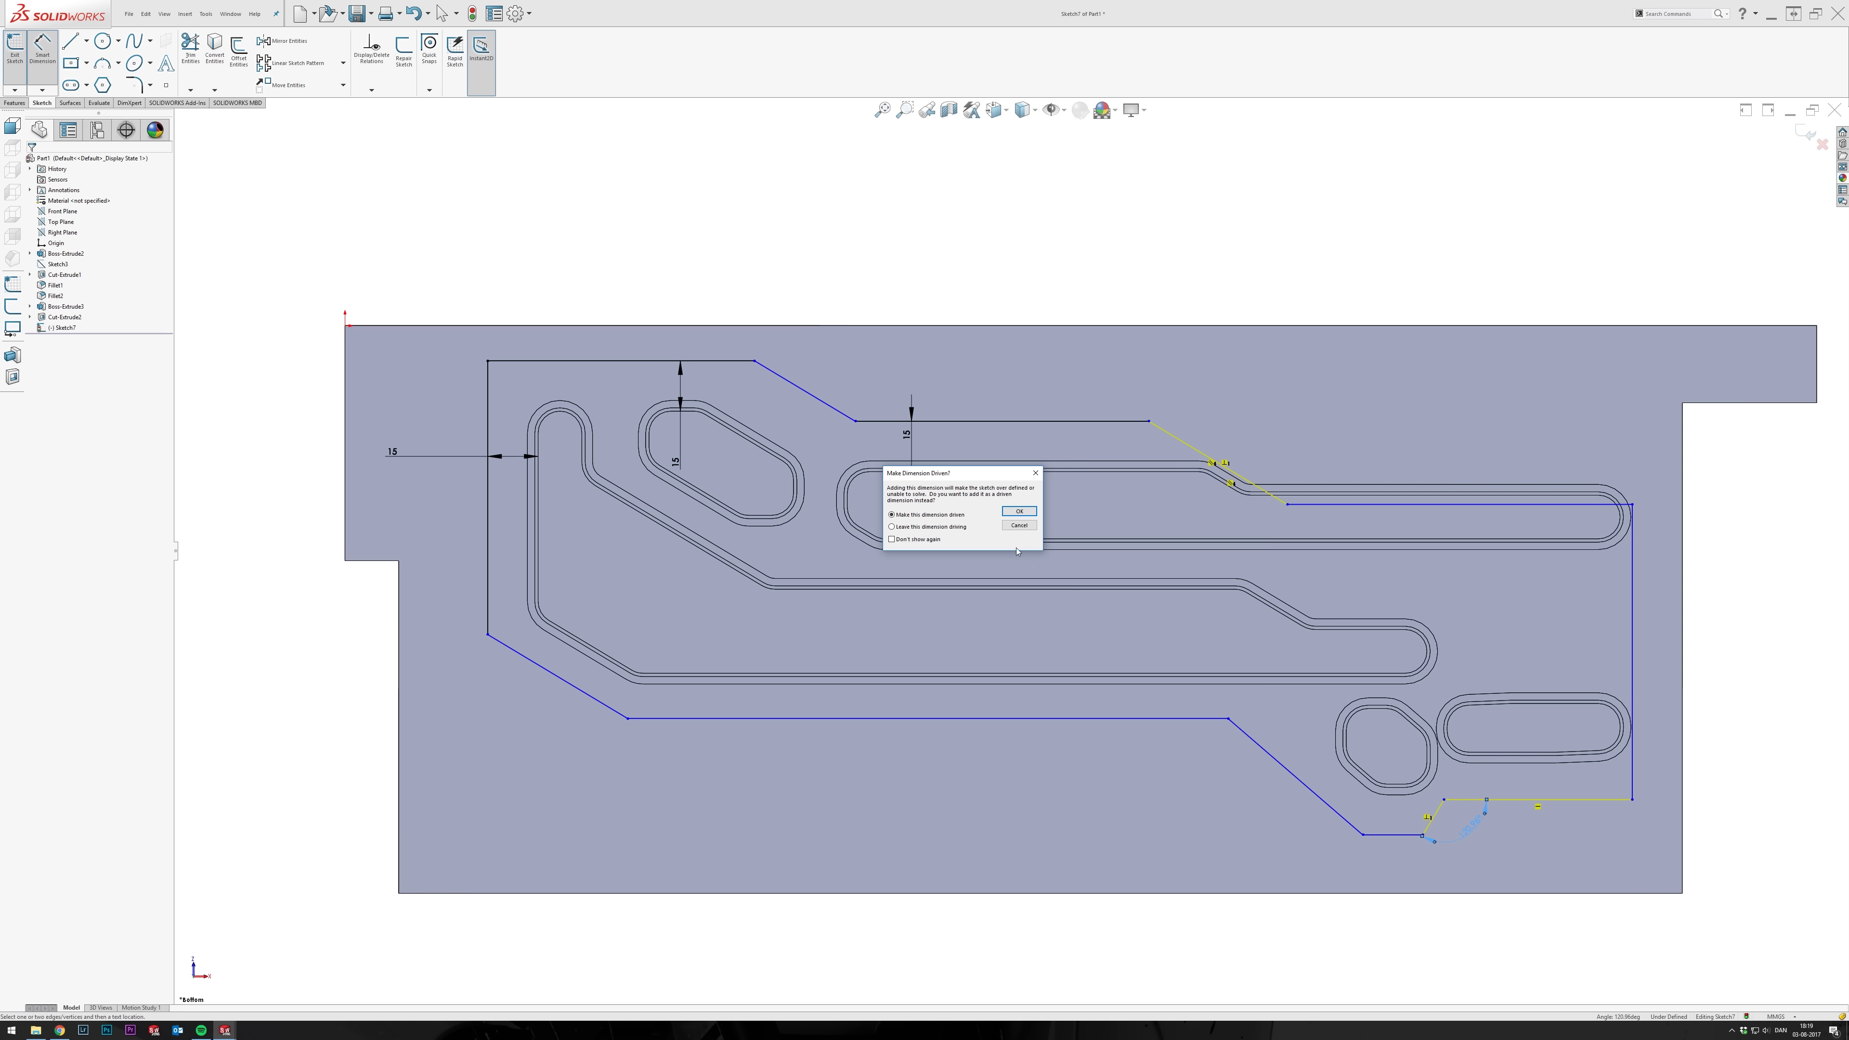
left_click(1018, 513)
key("Escape")
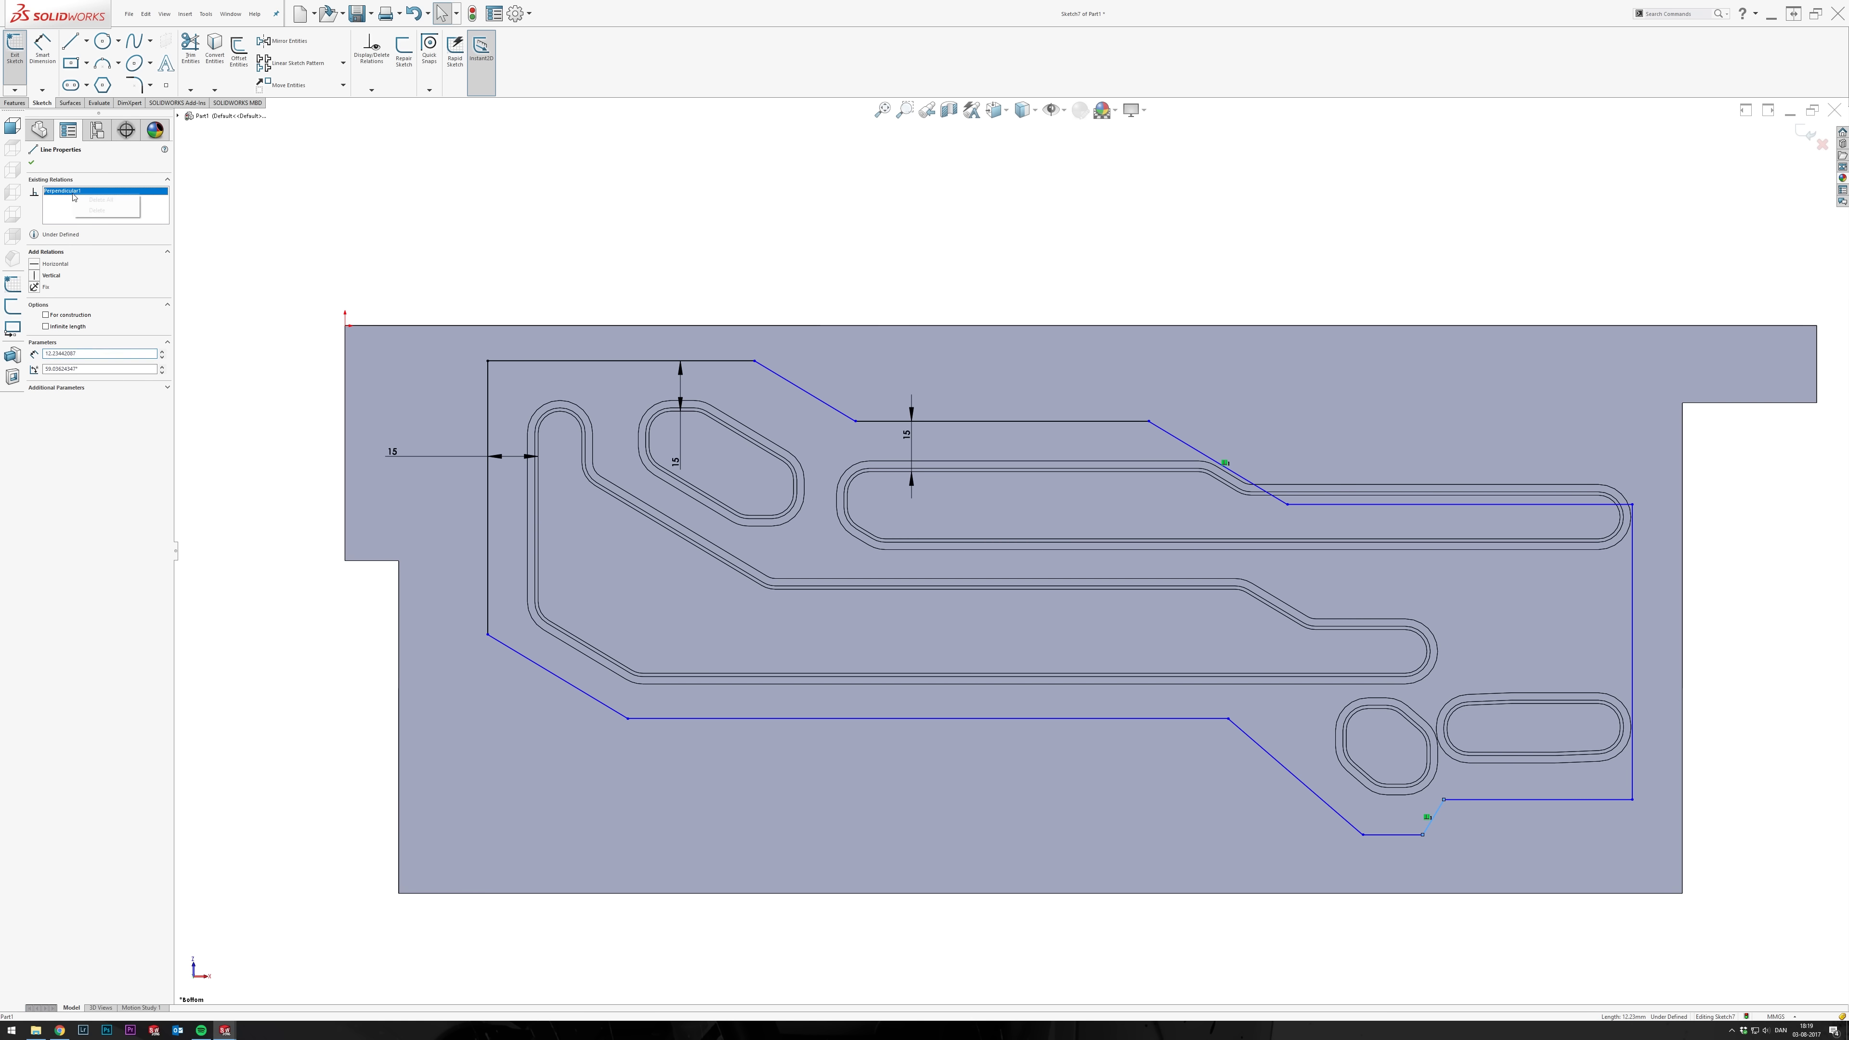
Remove the short slanted line's perpendicular relation and set its angle to the lower-right horizontal line to 140°.
right_click_drag(1457, 926, 1453, 870)
left_click(1433, 817)
left_click(1459, 799)
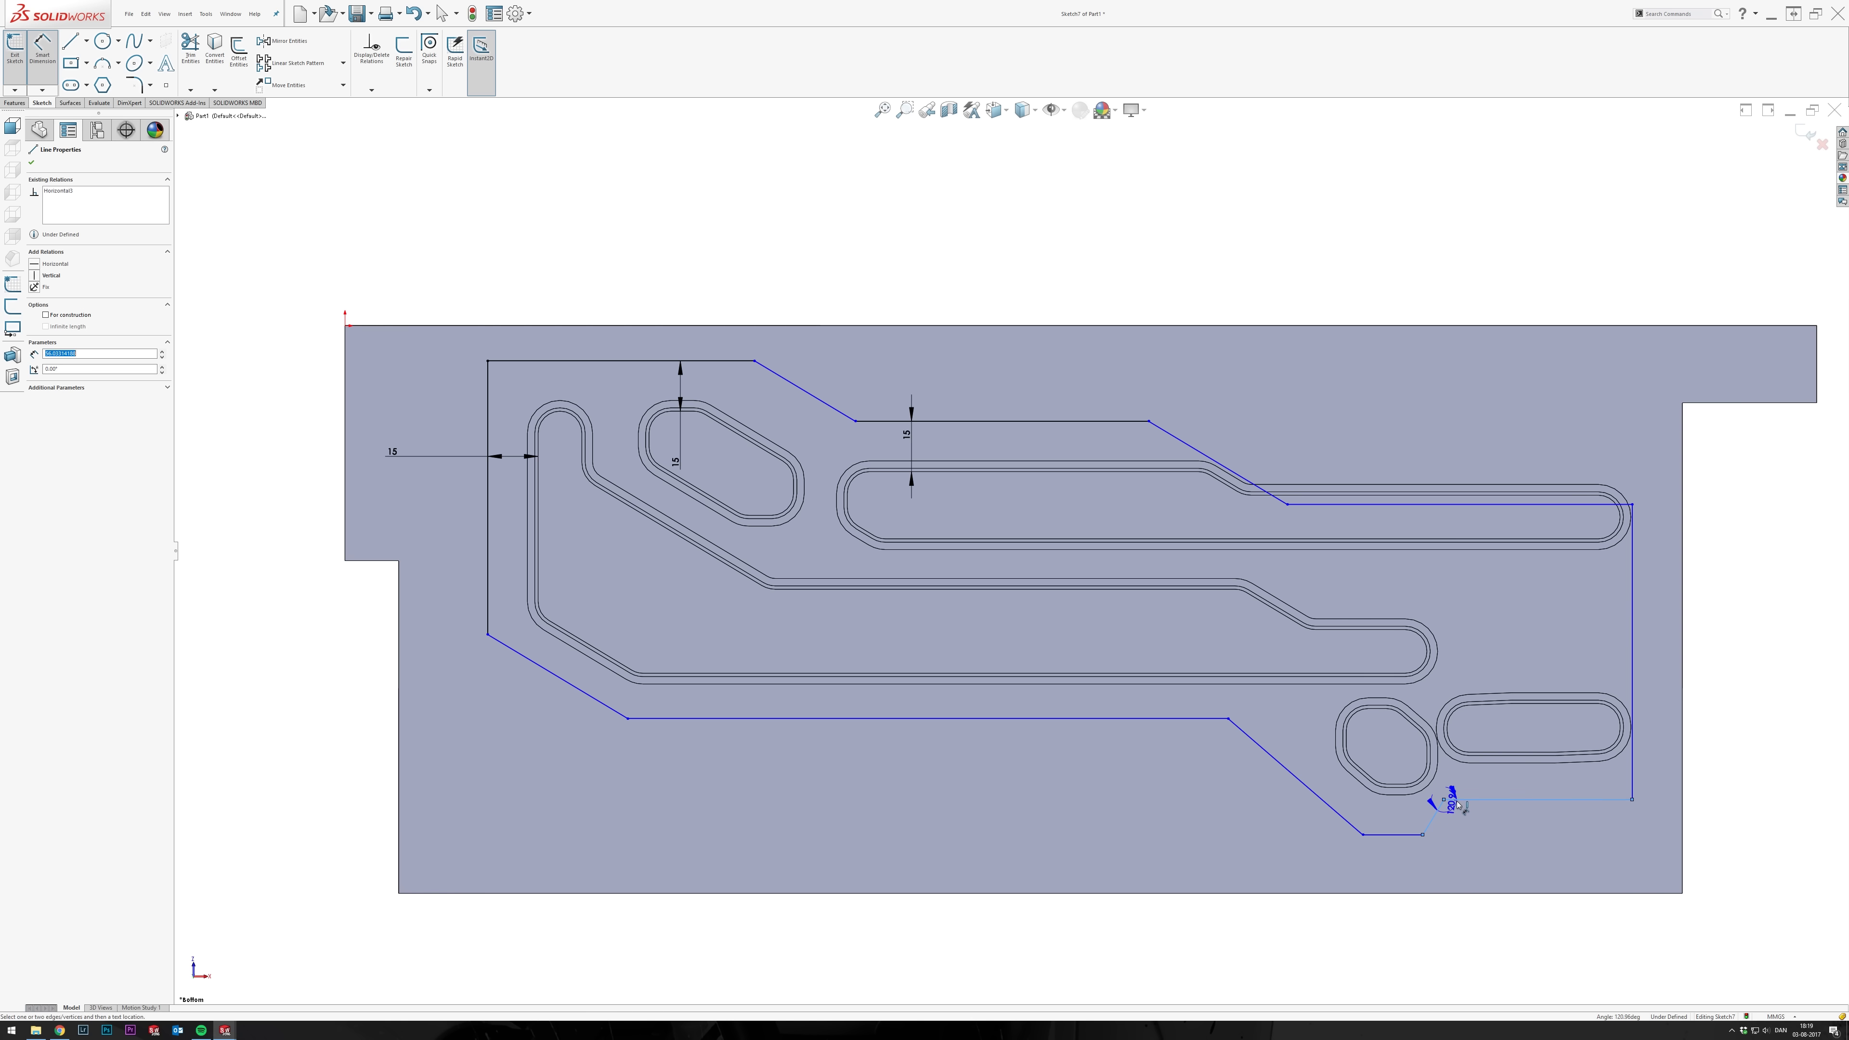
left_click(1436, 807)
type("140")
key("Return")
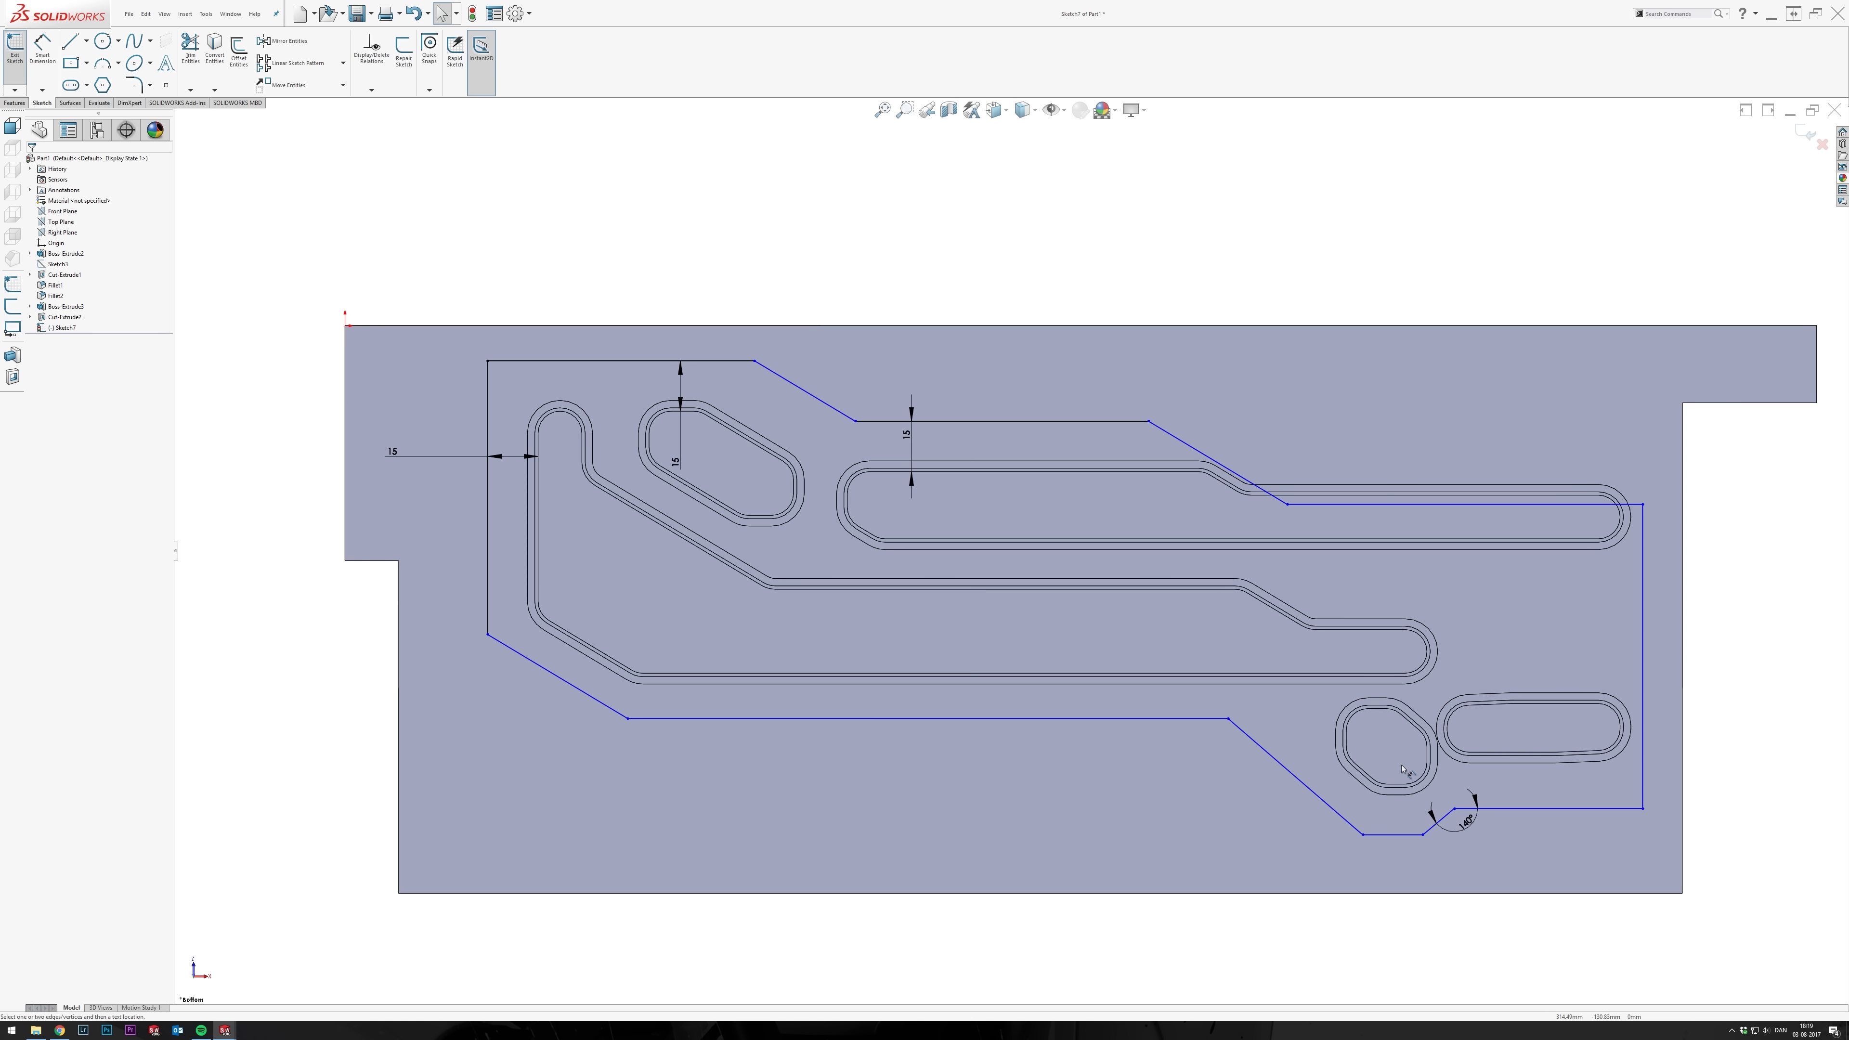
Dimension the short horizontal line under the round pocket and the diagonal beside it 15 mm from the pocket's edges.
left_click(1391, 834)
left_click(1396, 786)
left_click(1395, 918)
type("15.00mm")
key("Return")
left_click(1332, 803)
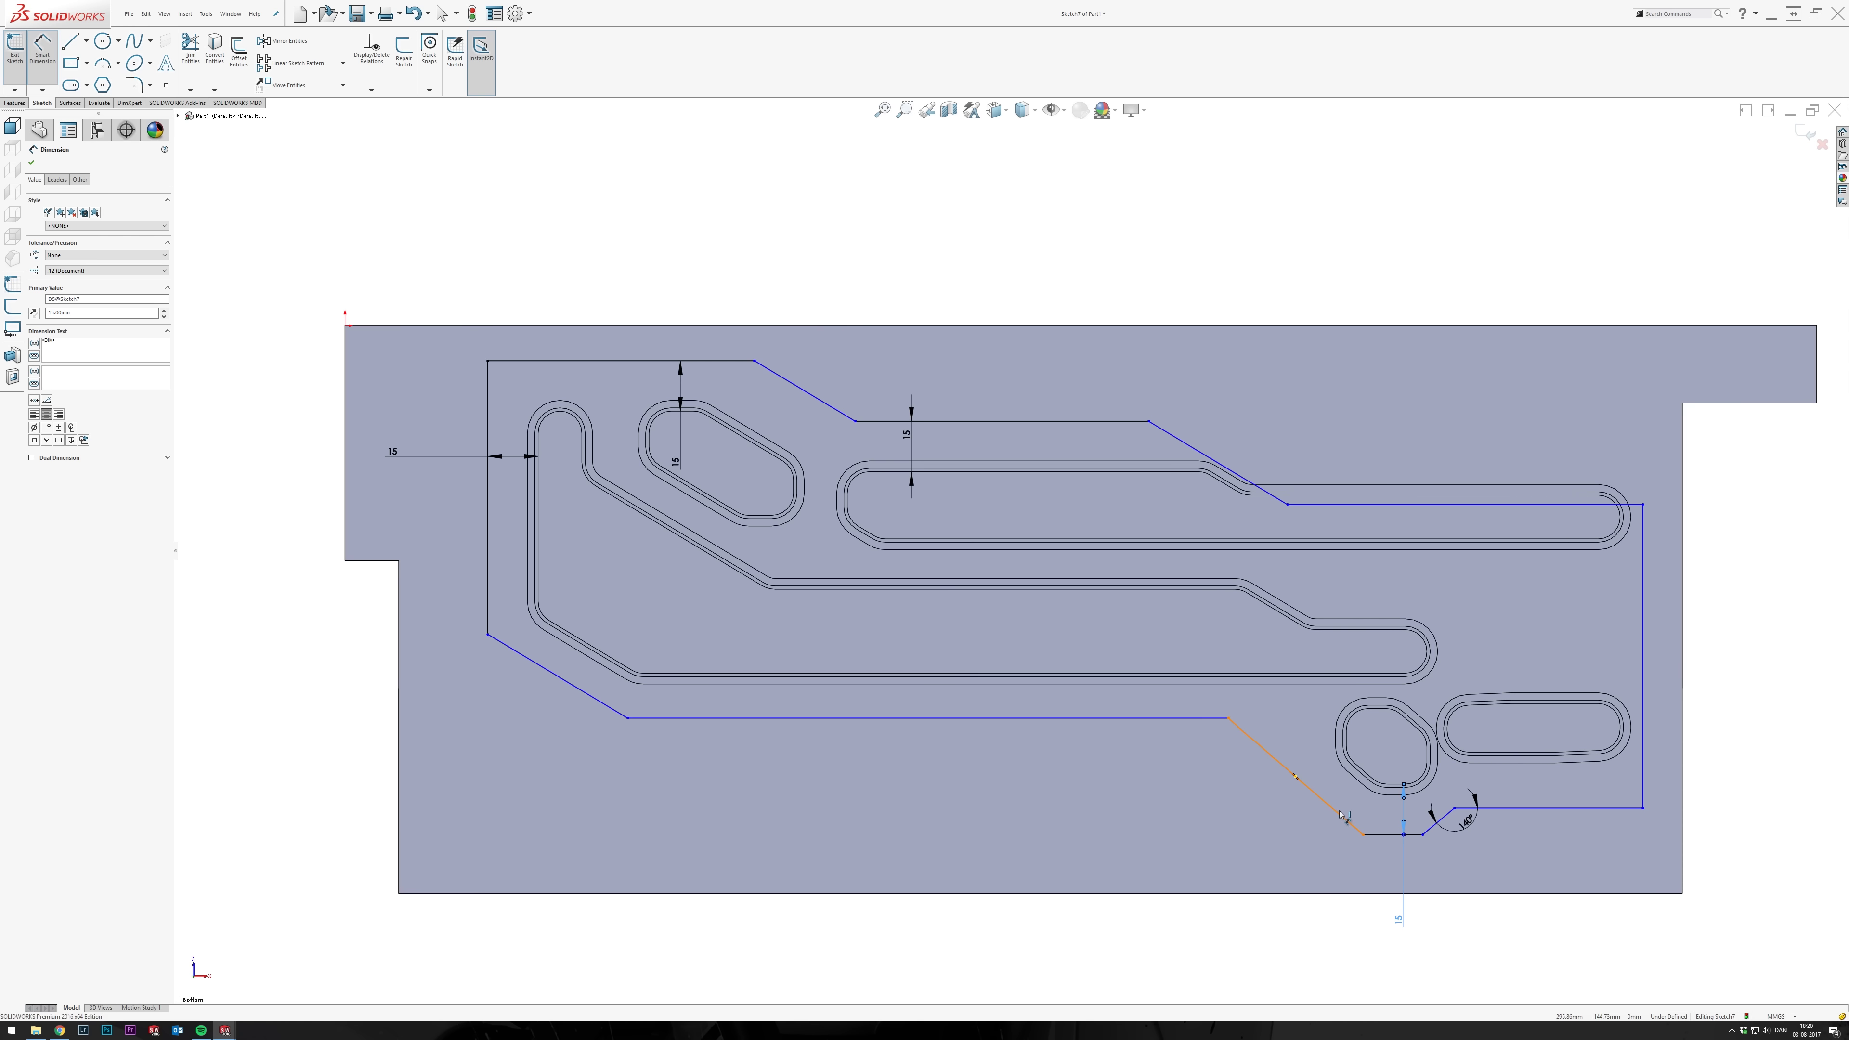
left_click(1348, 767)
left_click(1308, 830)
type("15")
key("Return")
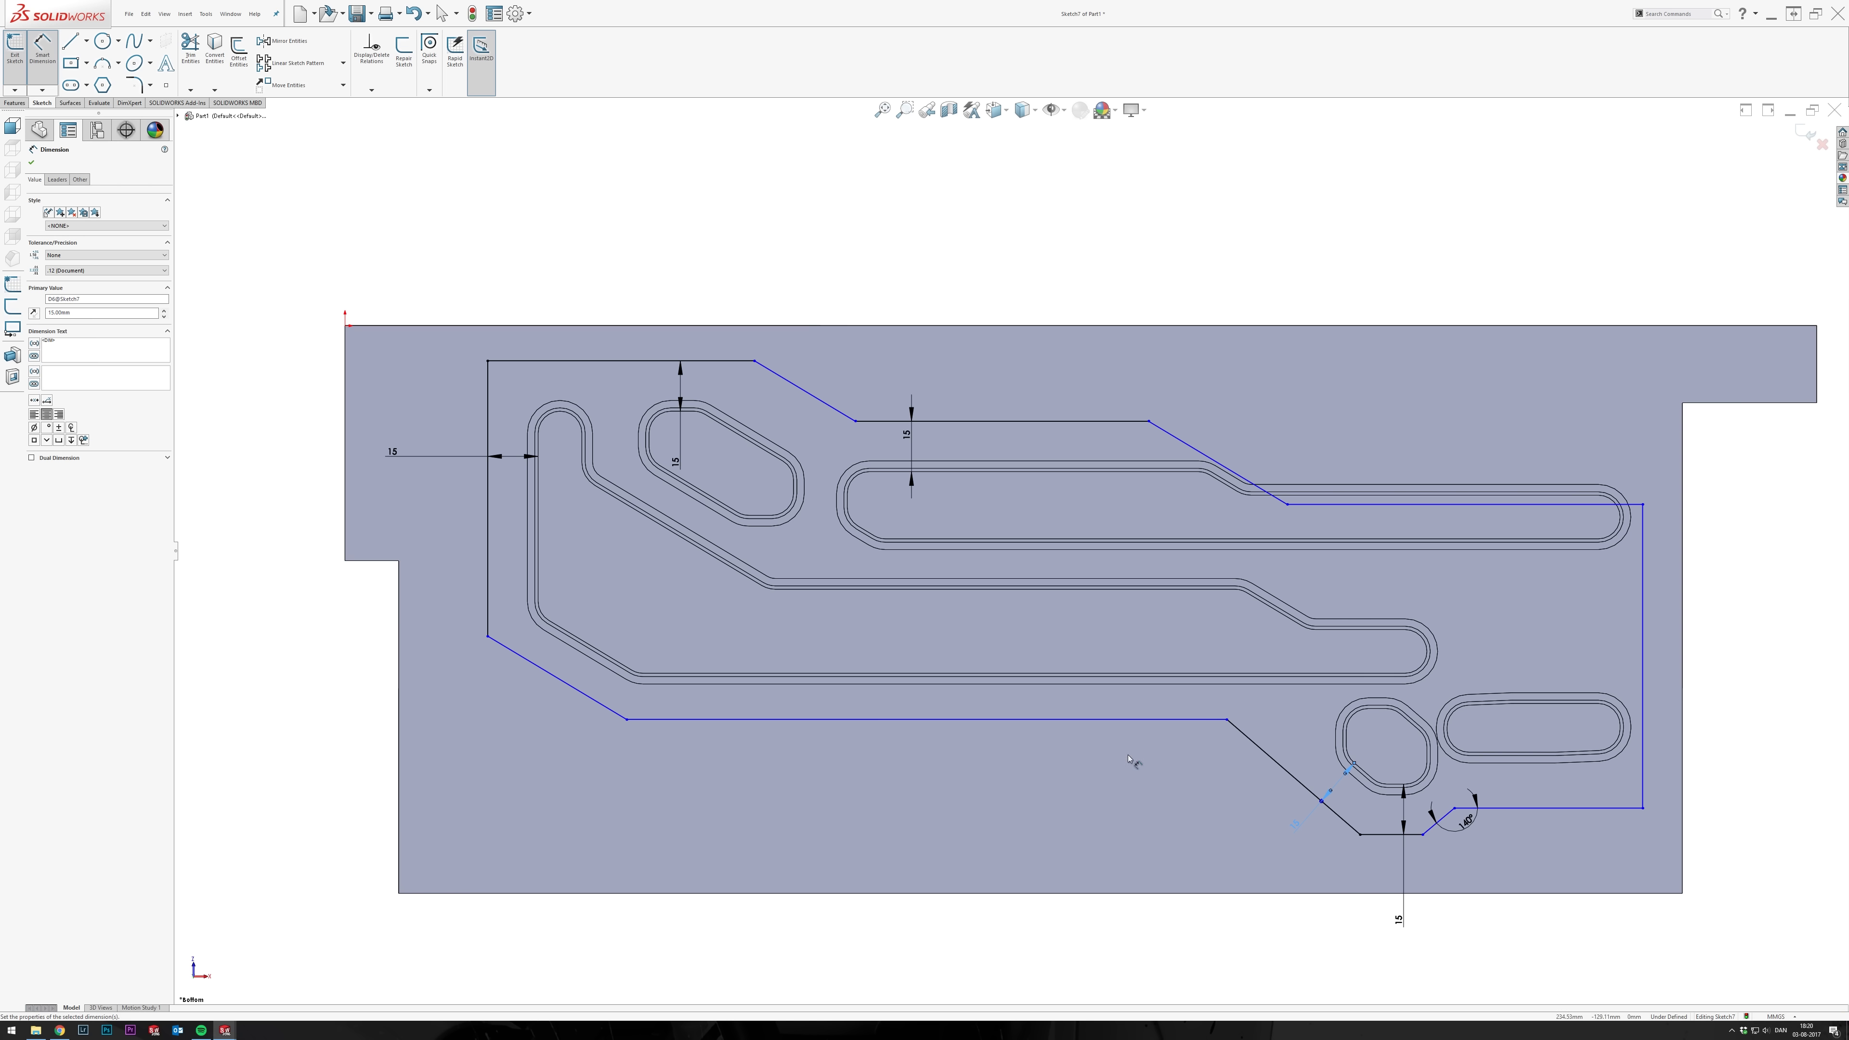
Dimension the outline's long lower line and lower-left diagonal 15 mm from the large channel's edges.
left_click(1139, 719)
left_click(1125, 673)
left_click(1102, 652)
type("15")
key("Return")
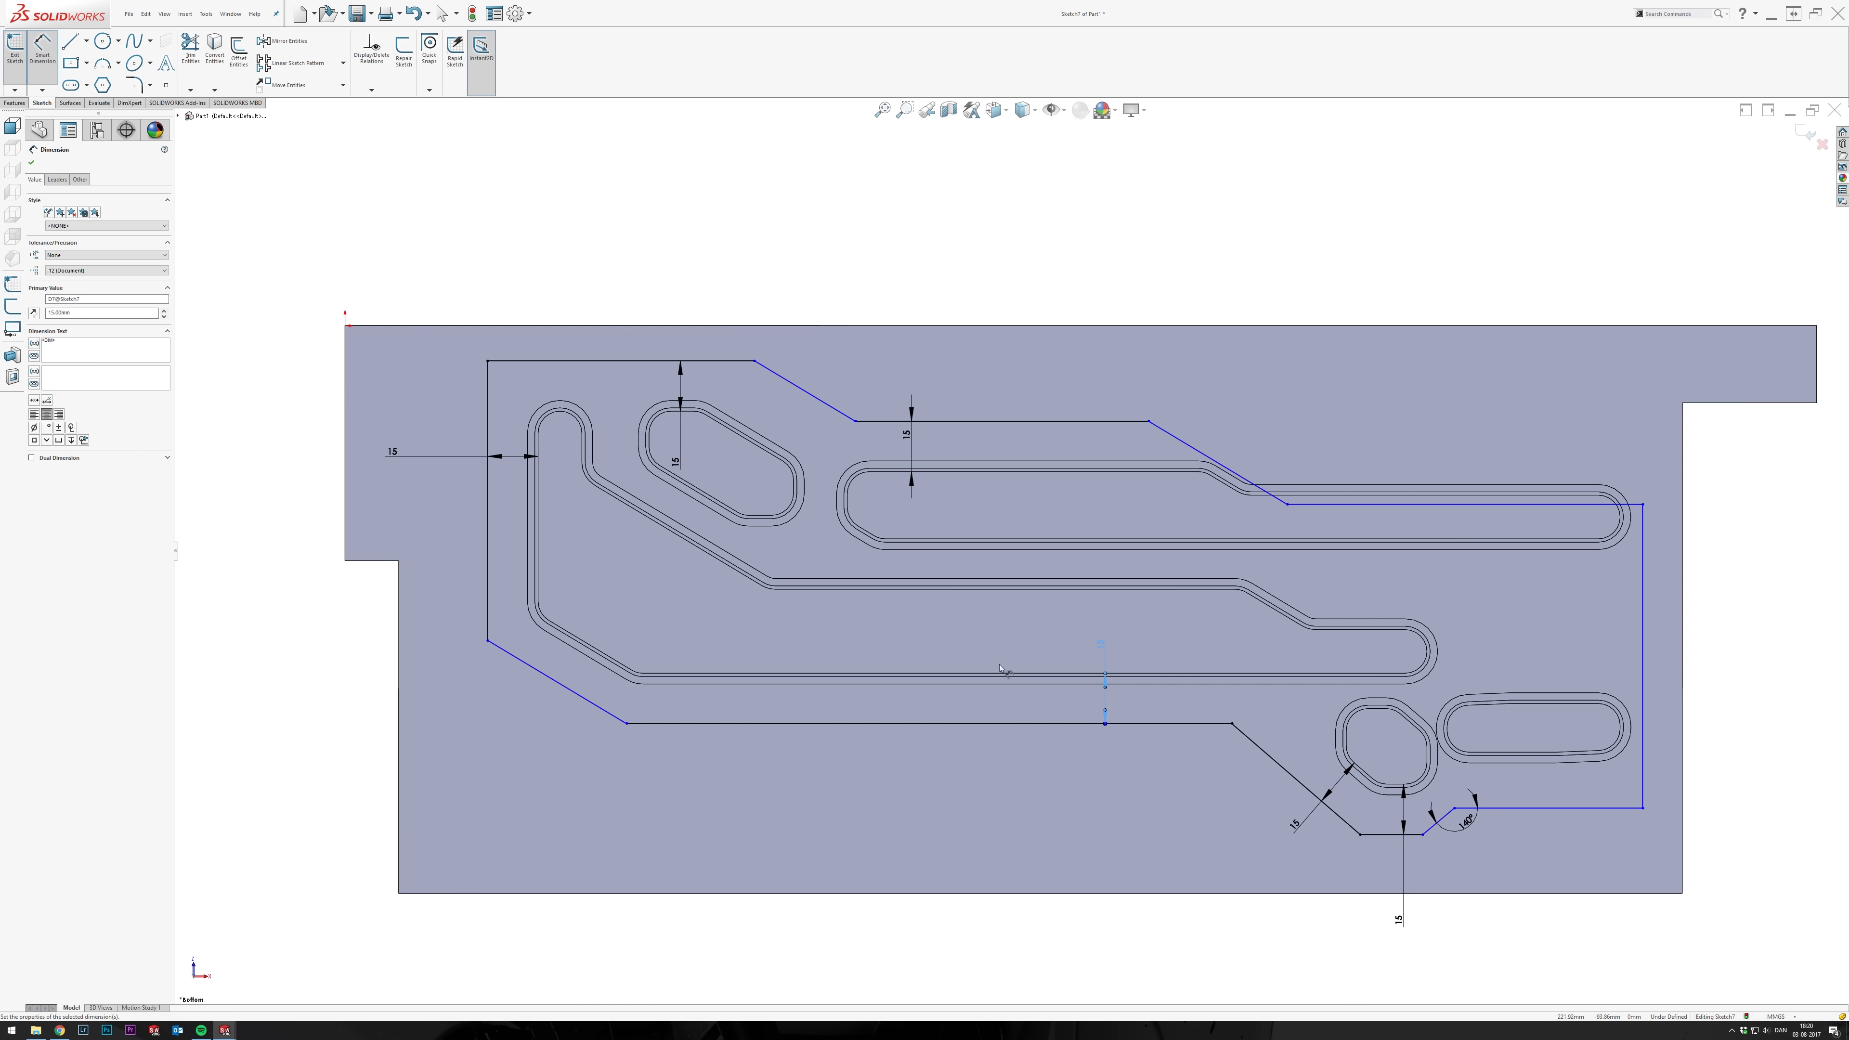
left_click(542, 672)
left_click(613, 655)
left_click(627, 625)
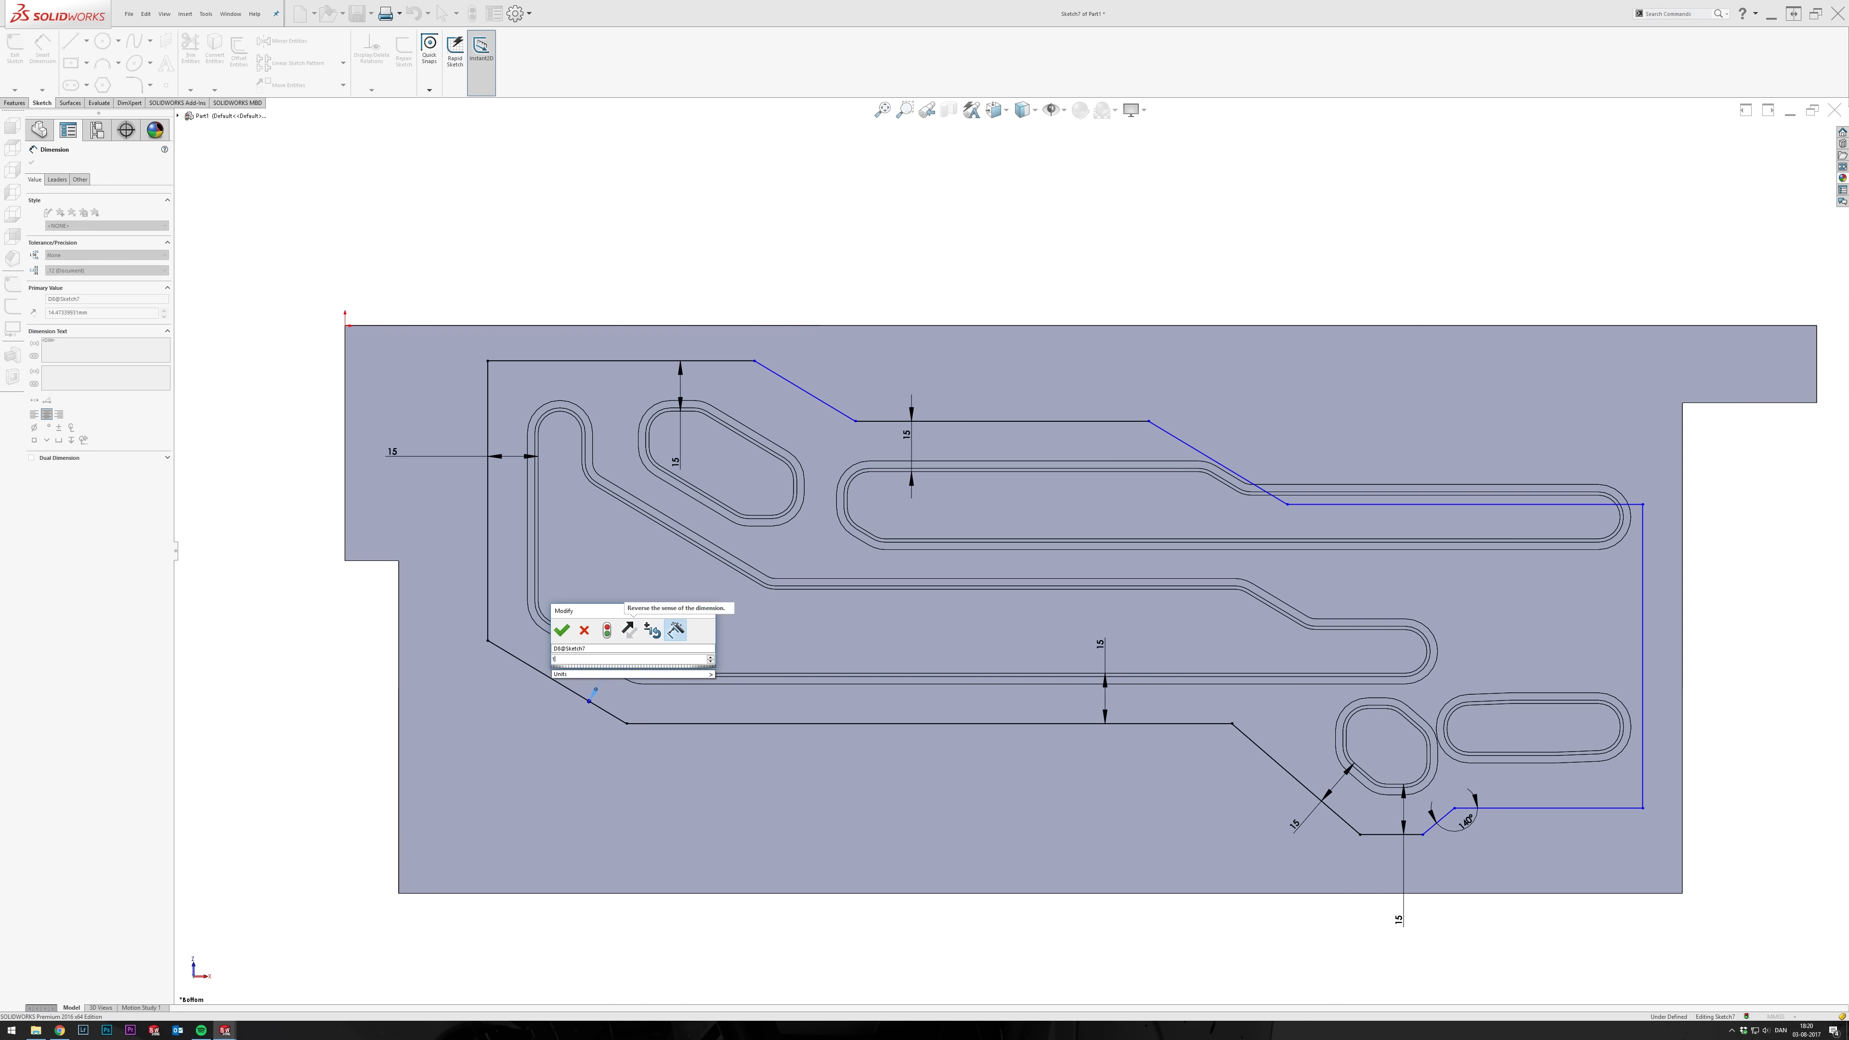
type("15")
key("Return")
Dimension the upper-left diagonal 15 mm from the slanted edge of the small upper pocket.
left_click(828, 405)
left_click(740, 430)
left_click(728, 446)
type("15")
key("Return")
Dimension the upper-right diagonal and the horizontal line beyond it 15 mm from the upper long channel's edges.
left_click(1201, 453)
left_click(1220, 482)
left_click(1203, 489)
type("15")
key("Return")
left_click(1327, 473)
left_click(1339, 494)
left_click(1341, 524)
type("15")
key("Return")
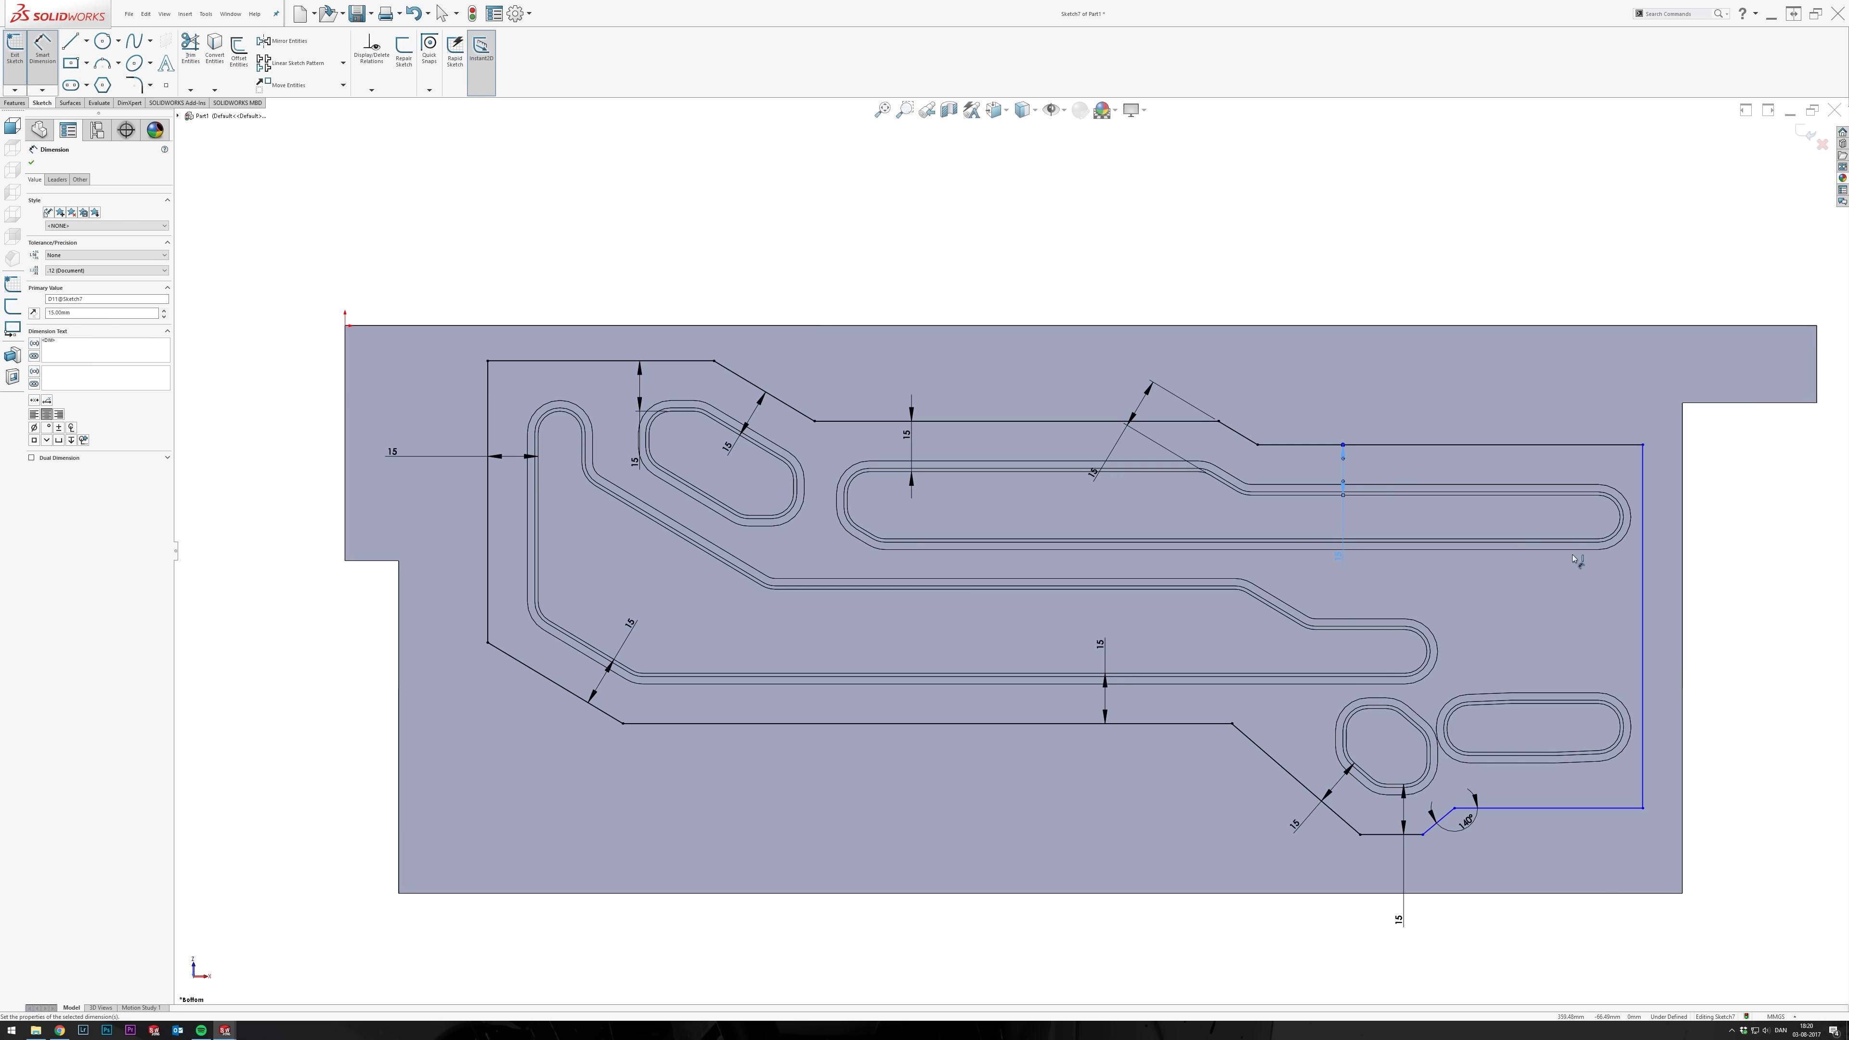
Try to dimension the outline's right edge 15 mm from the end arc's centre on the upper long channel.
left_click(1641, 539)
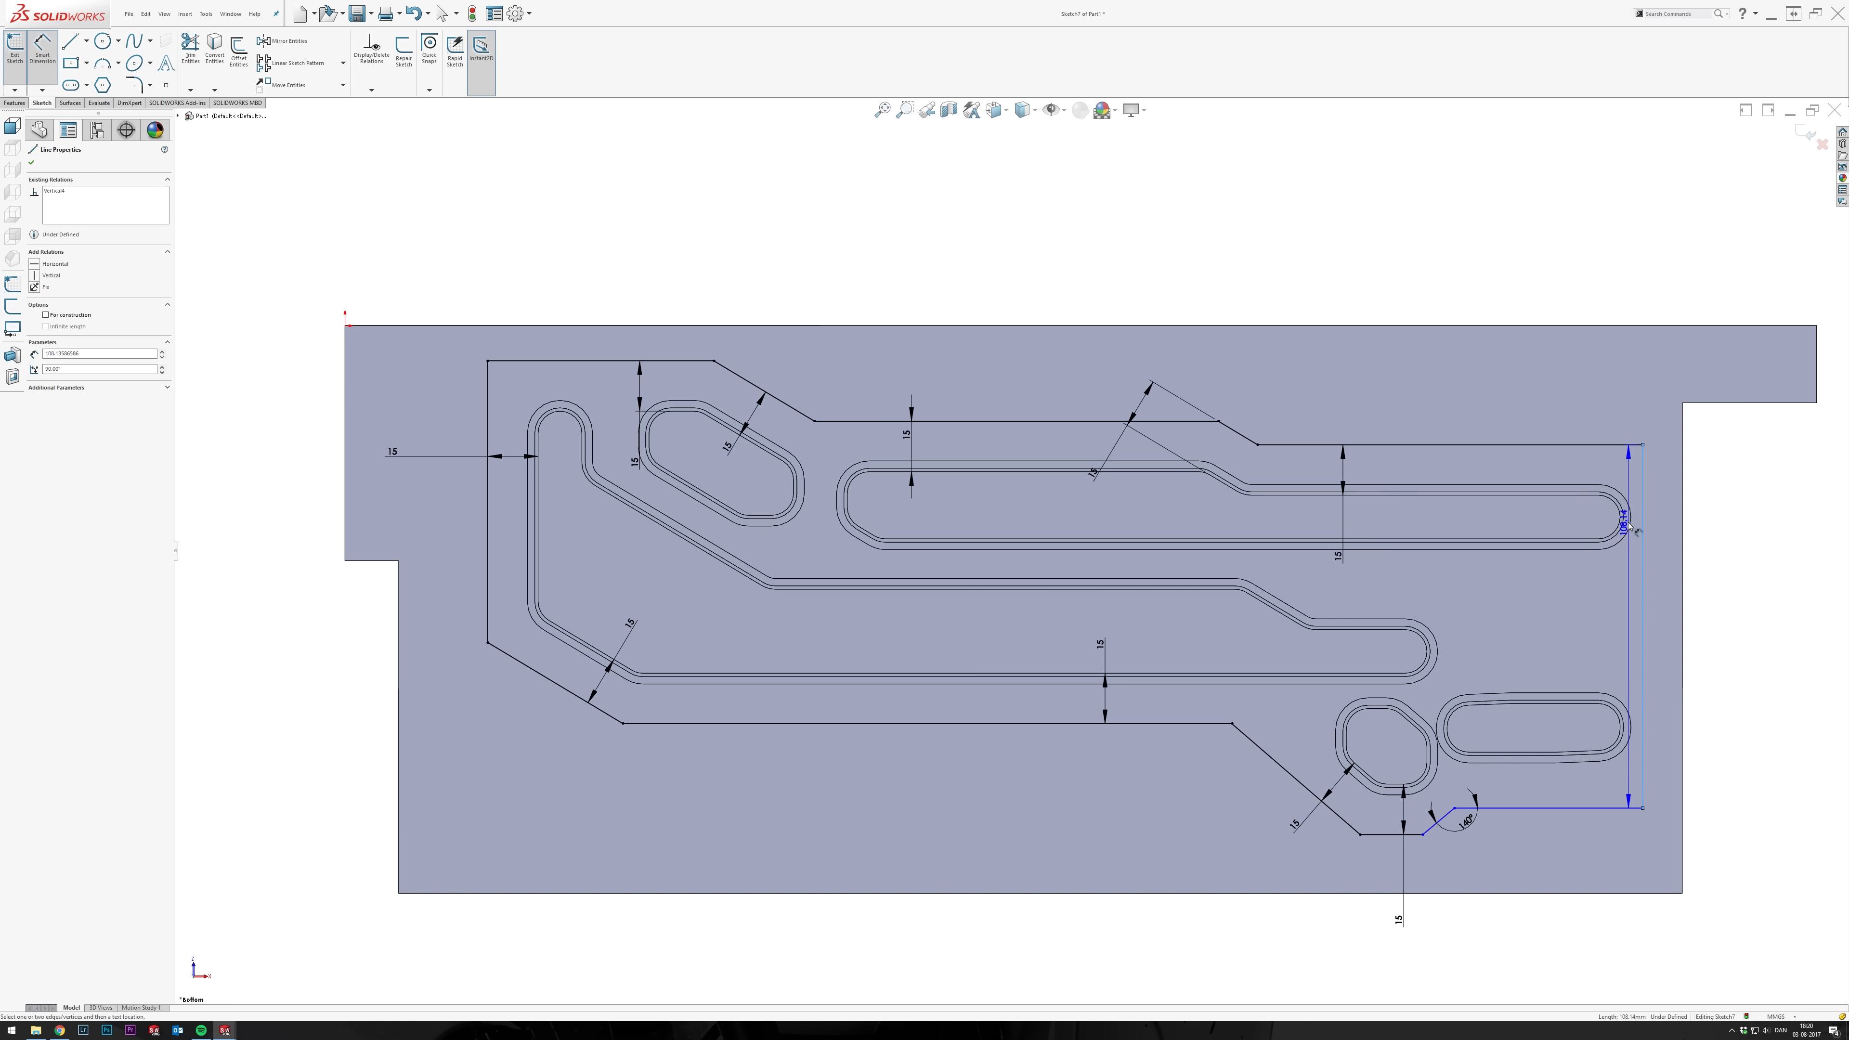
left_click(1621, 521)
left_click(1561, 519)
type("15")
key("Return")
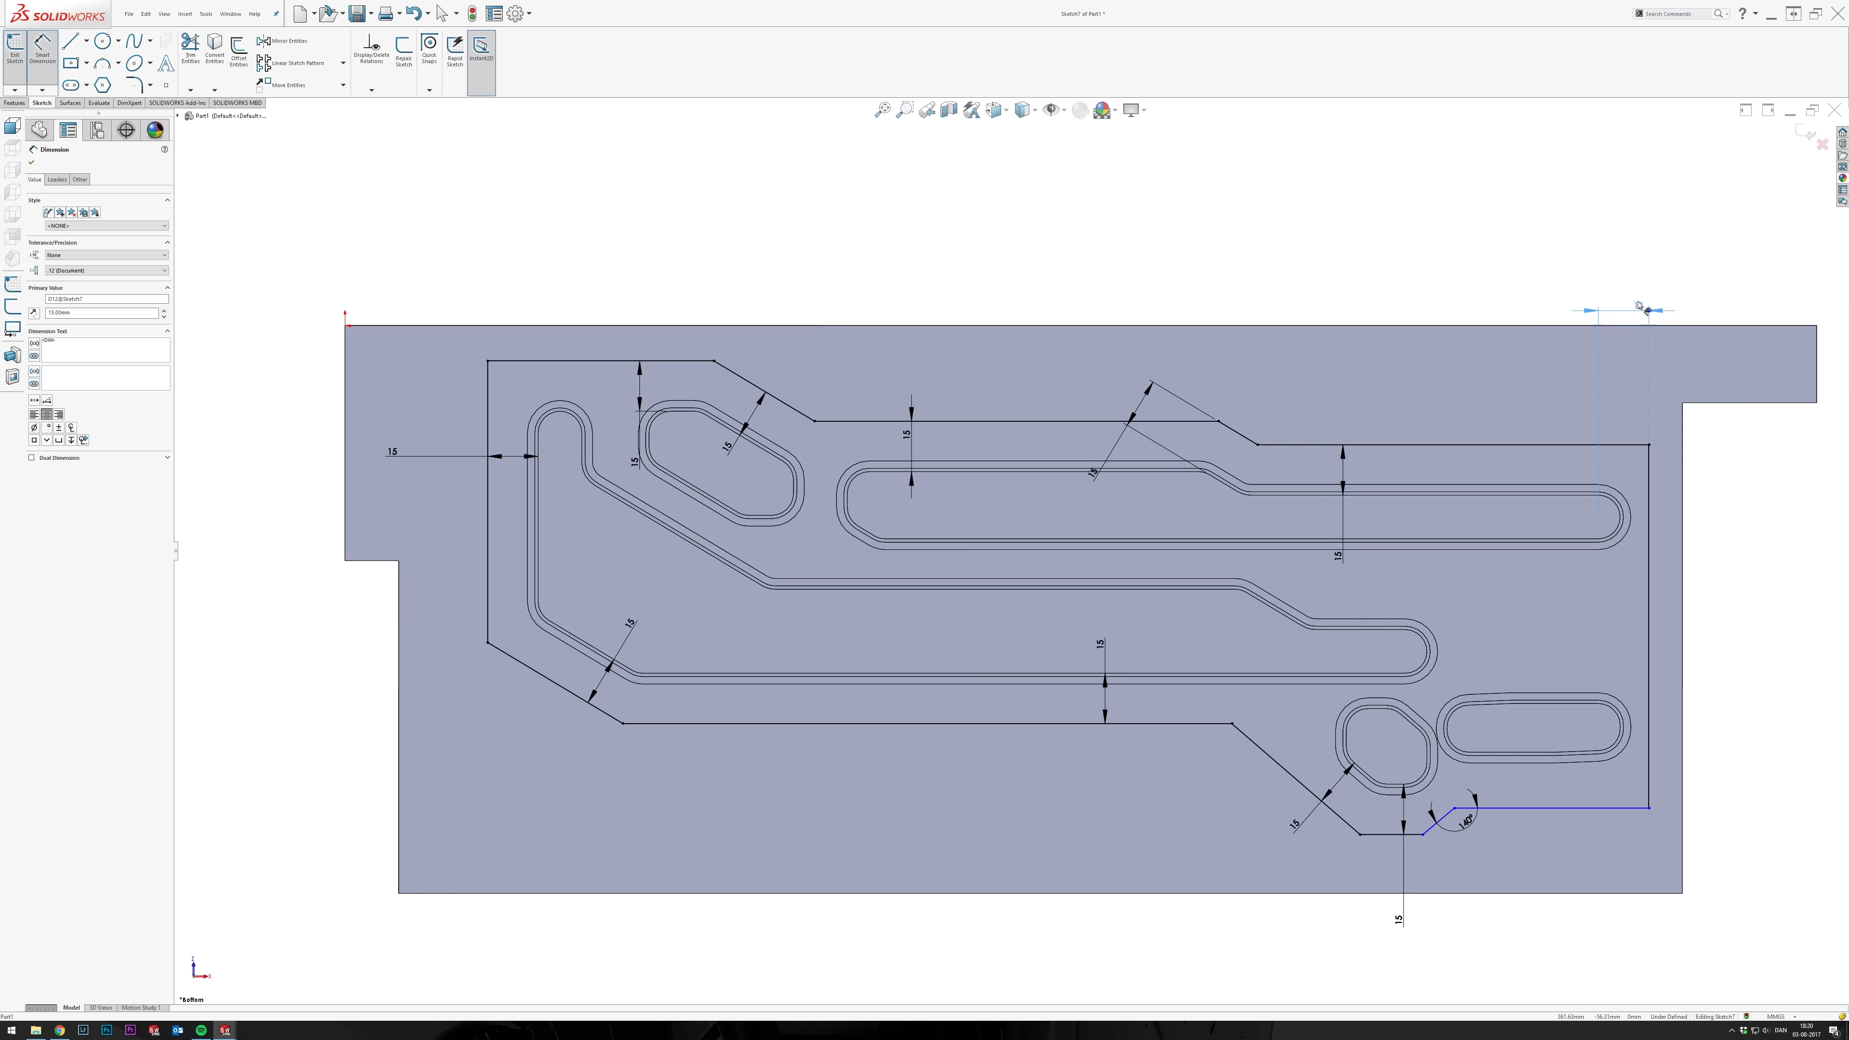
left_click(1630, 260)
Dimension the outline's right edge 15 mm from the outermost edge of the upper long channel's rounded end.
left_click(1646, 502)
left_click(1622, 521)
left_click(1630, 586)
type("15")
key("Return")
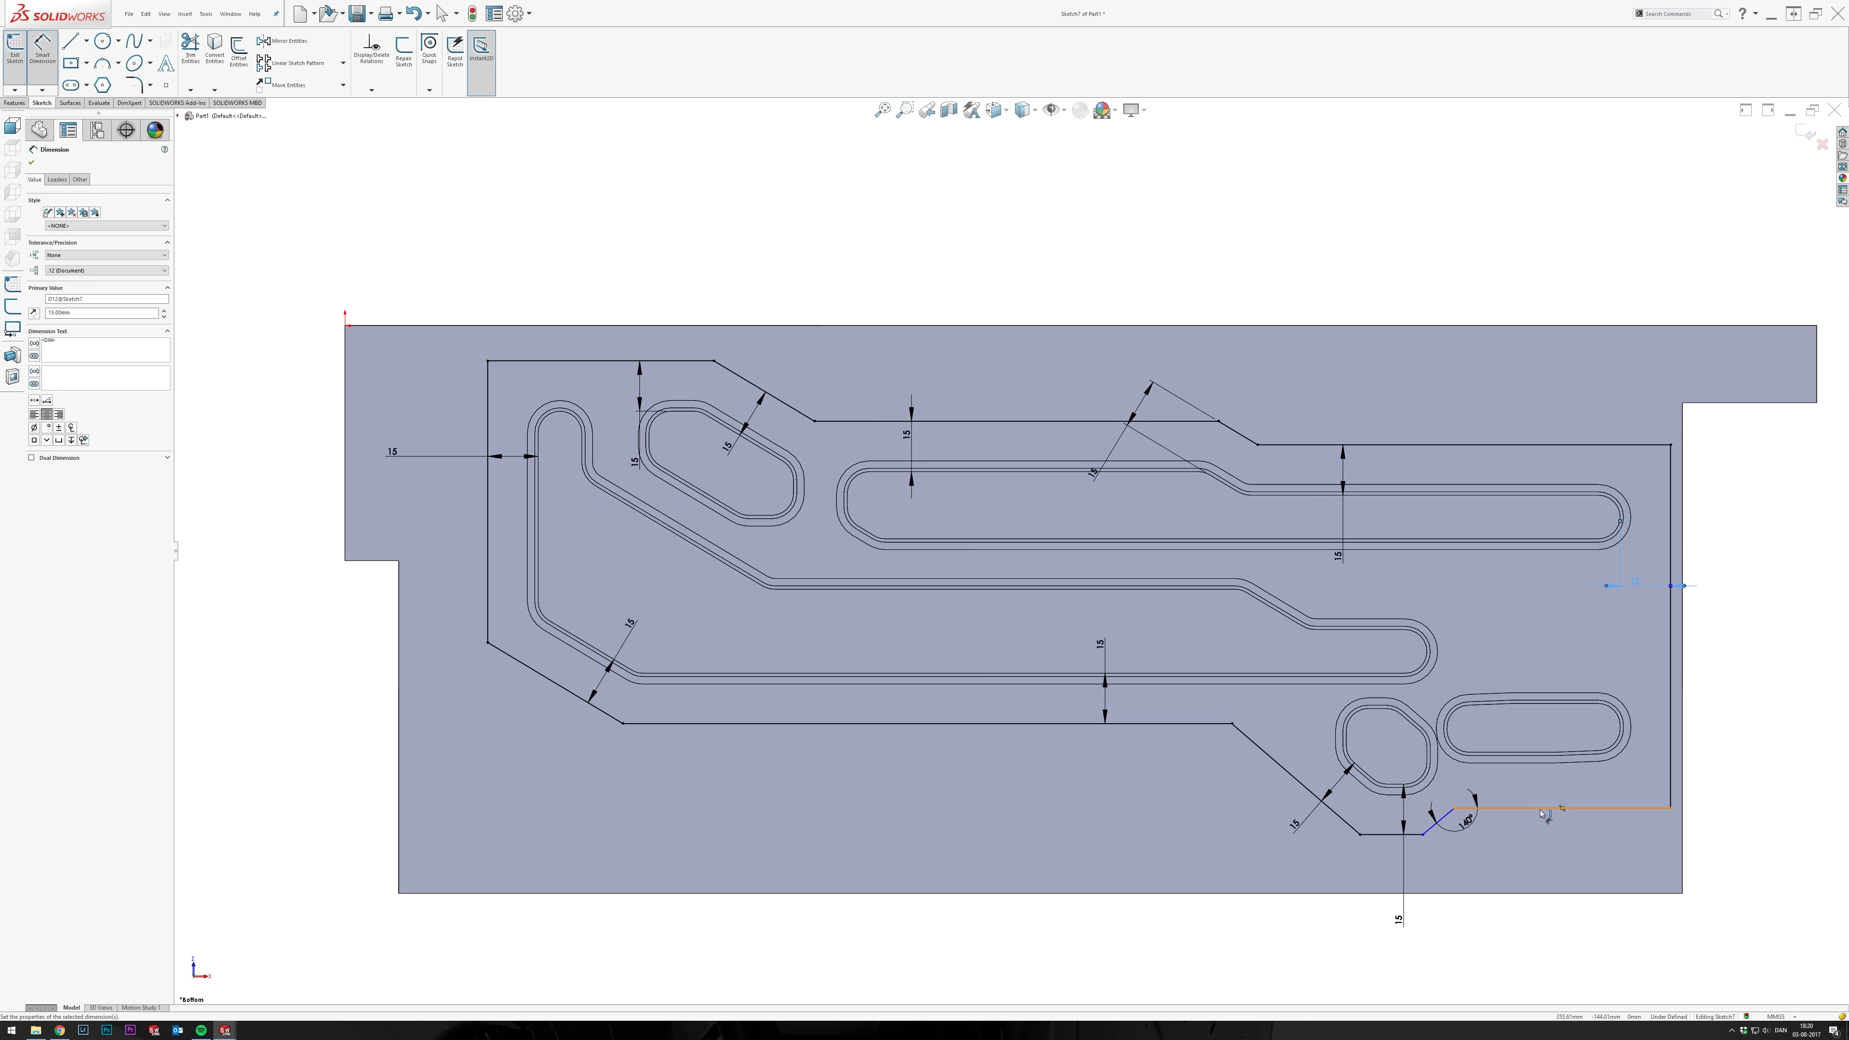
Dimension the lower-right horizontal line 15 mm from the slot pocket and the short slanted line 15 mm from the round pocket.
left_click(1547, 808)
left_click(1574, 755)
left_click(1515, 784)
type("15")
key("Return")
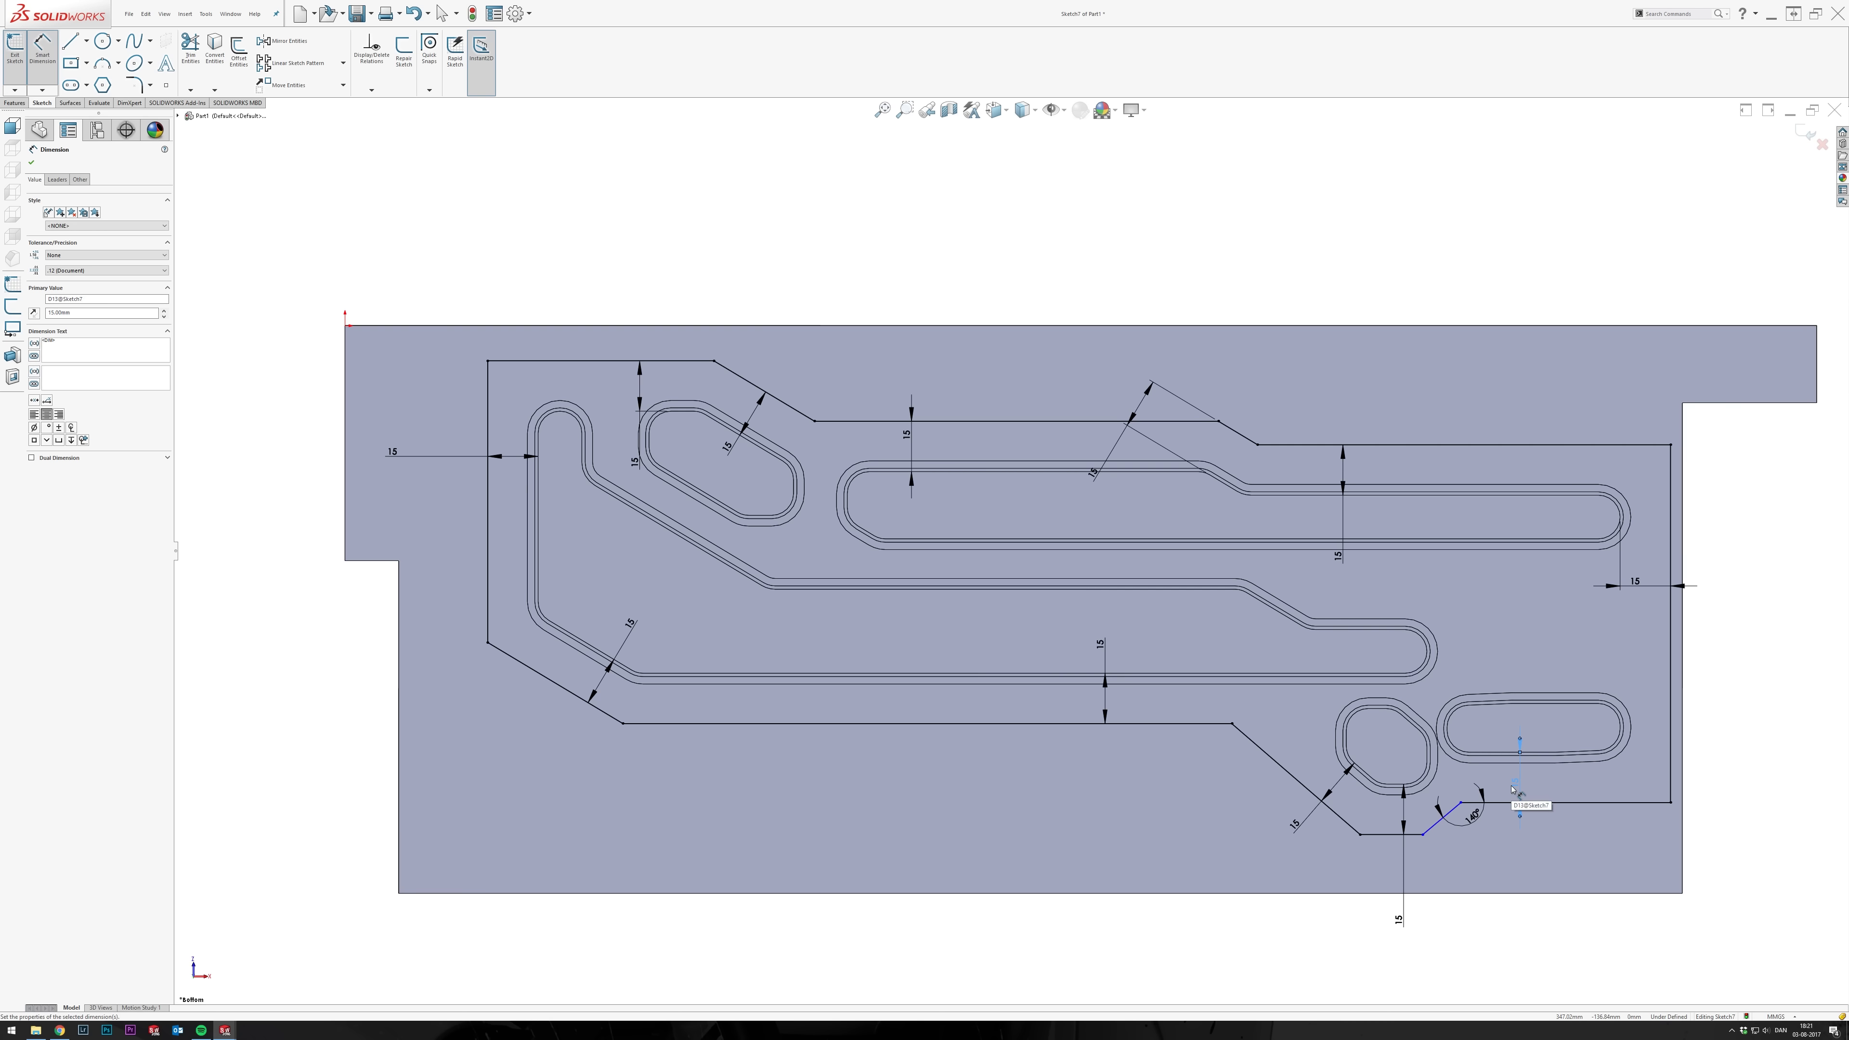
left_click(1443, 817)
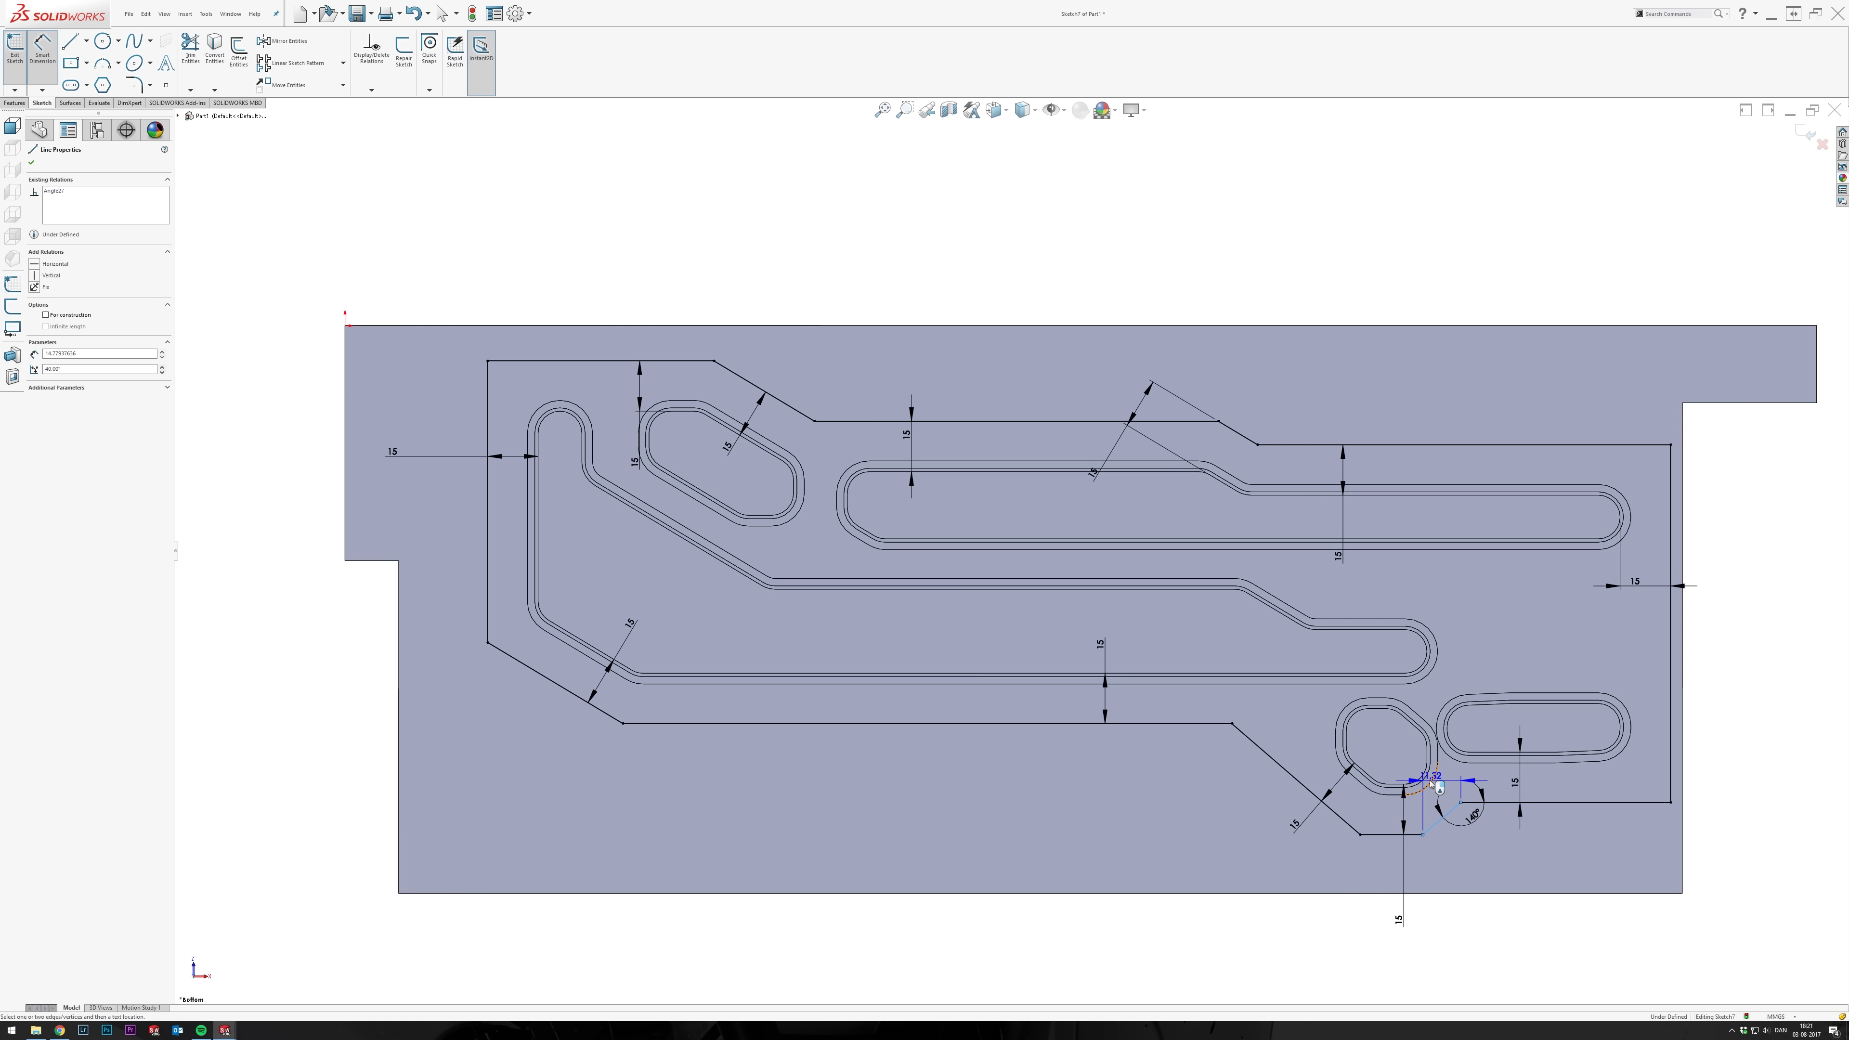
left_click(1445, 797)
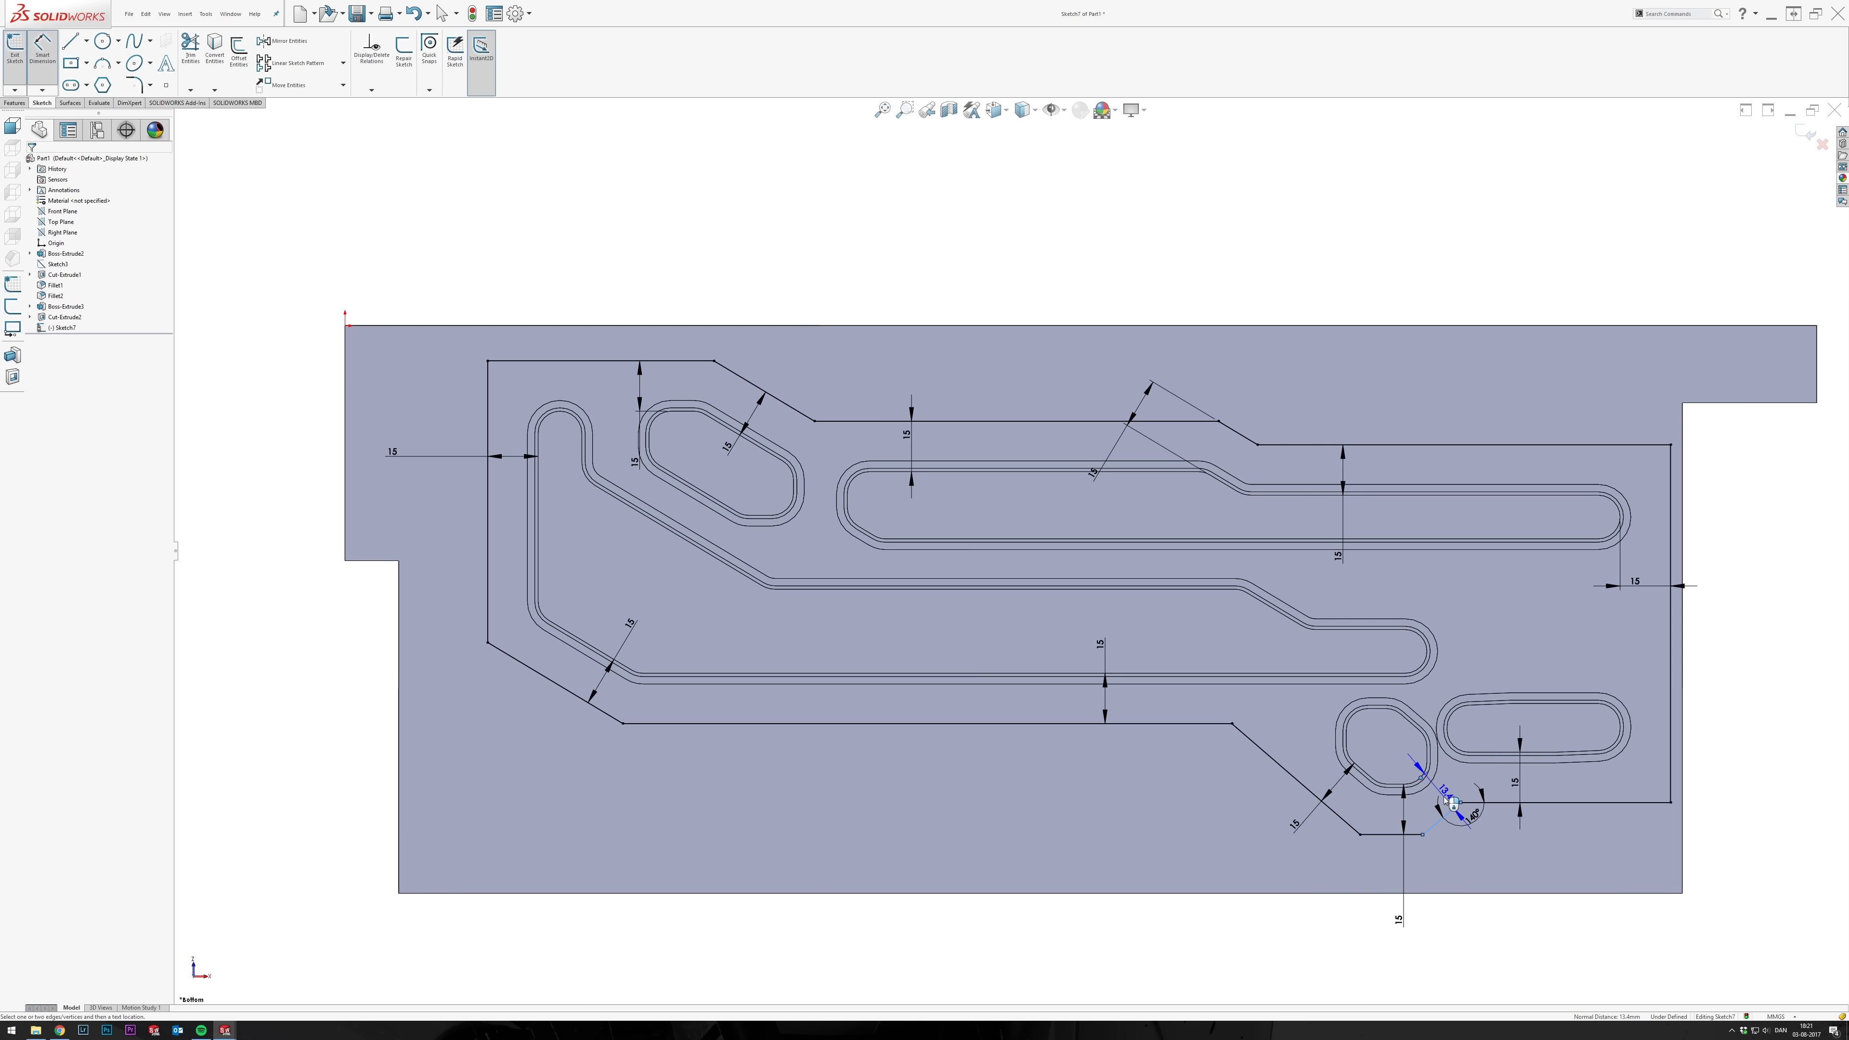
type("15")
key("Return")
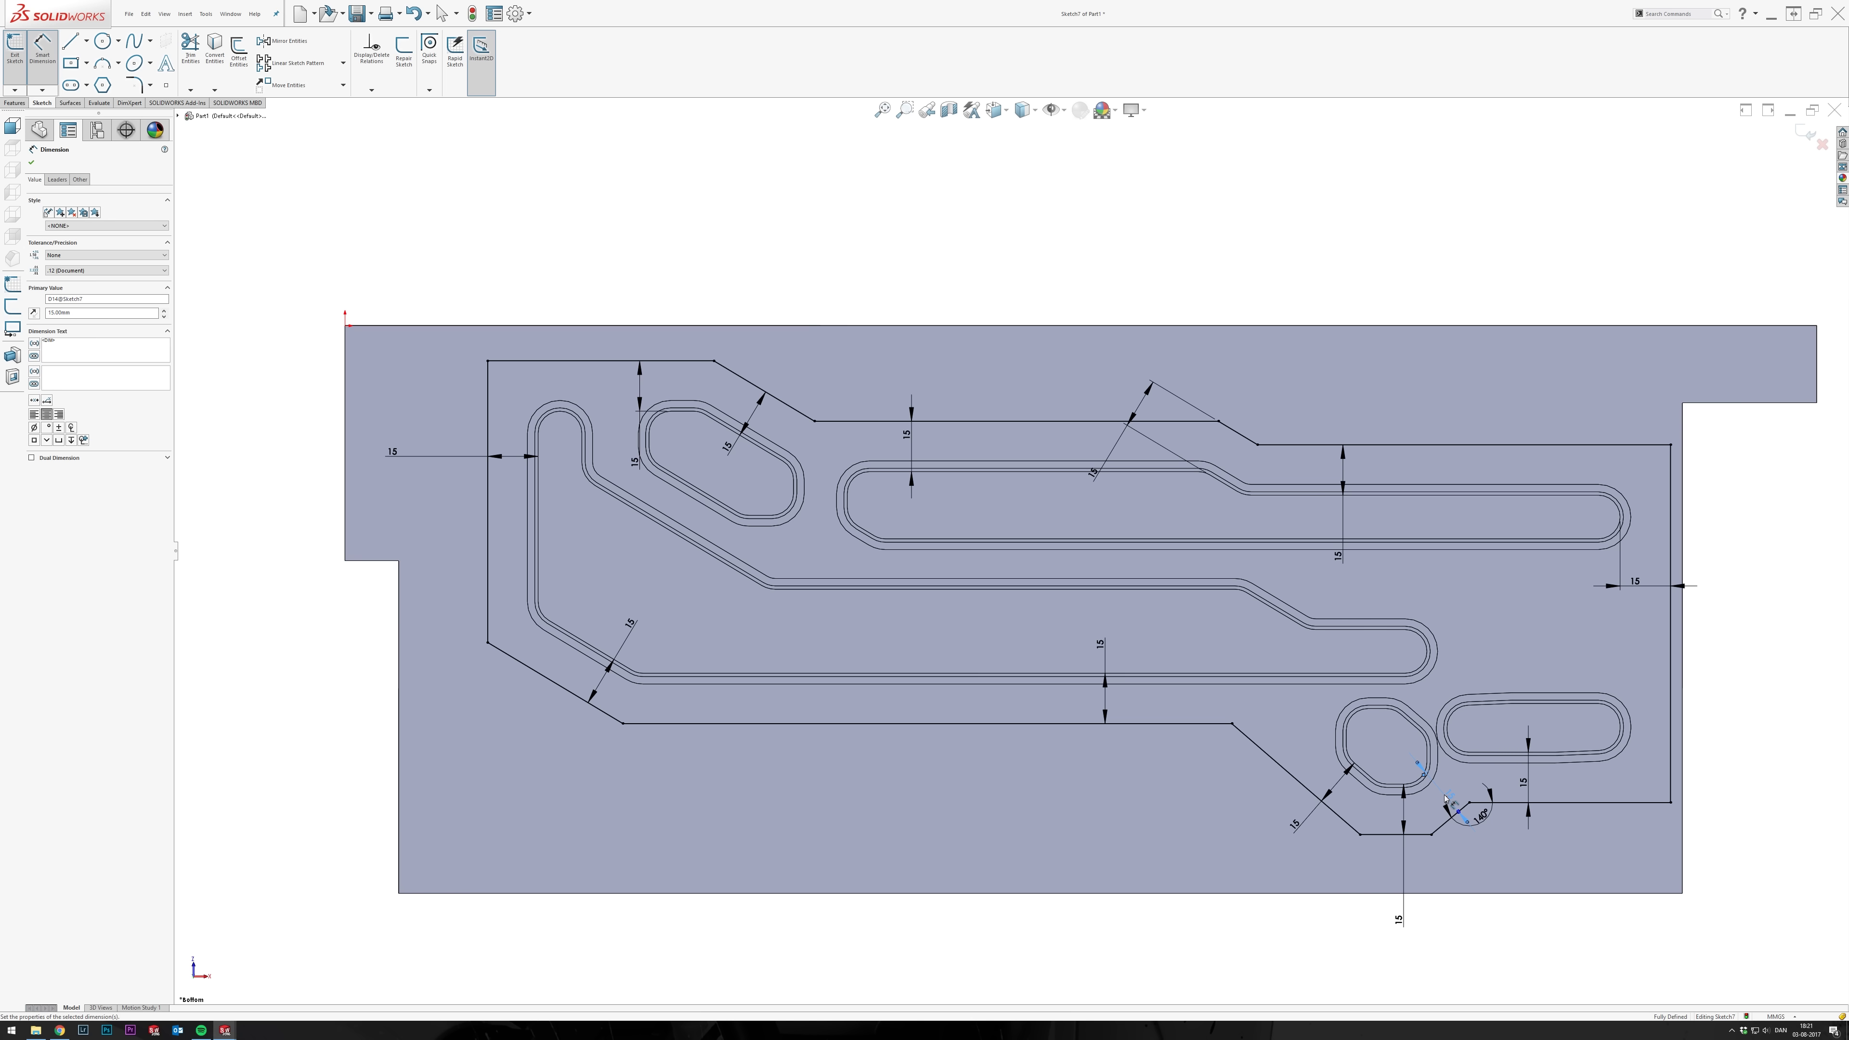
Cut away the full thickness of the plate outside the sketched outline using an extruded cut with the cut side flipped.
left_click(11, 377)
left_click(34, 286)
left_click(31, 163)
left_click(594, 247)
scroll(1003, 557, "up", 1)
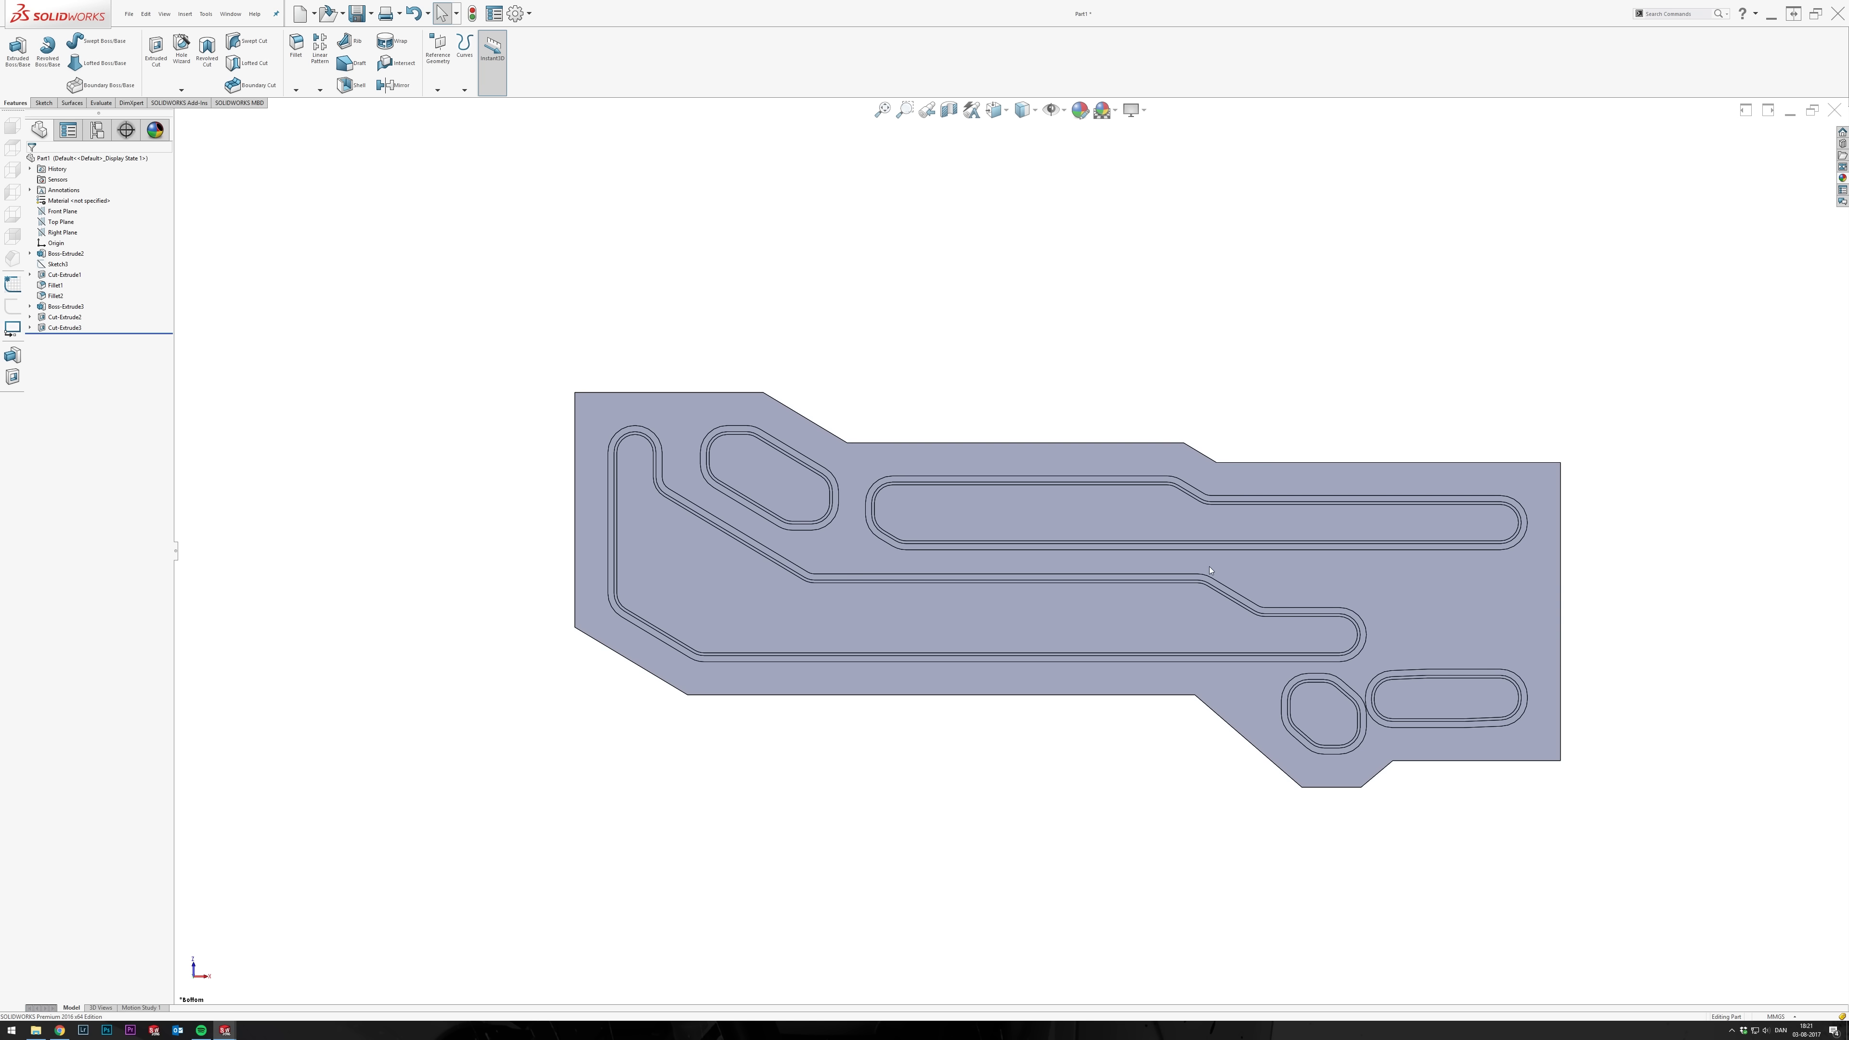
Chamfer the trimmed plate's three square outer corners.
scroll(1250, 571, "down", 1)
middle_click_drag(1250, 571, 1243, 561)
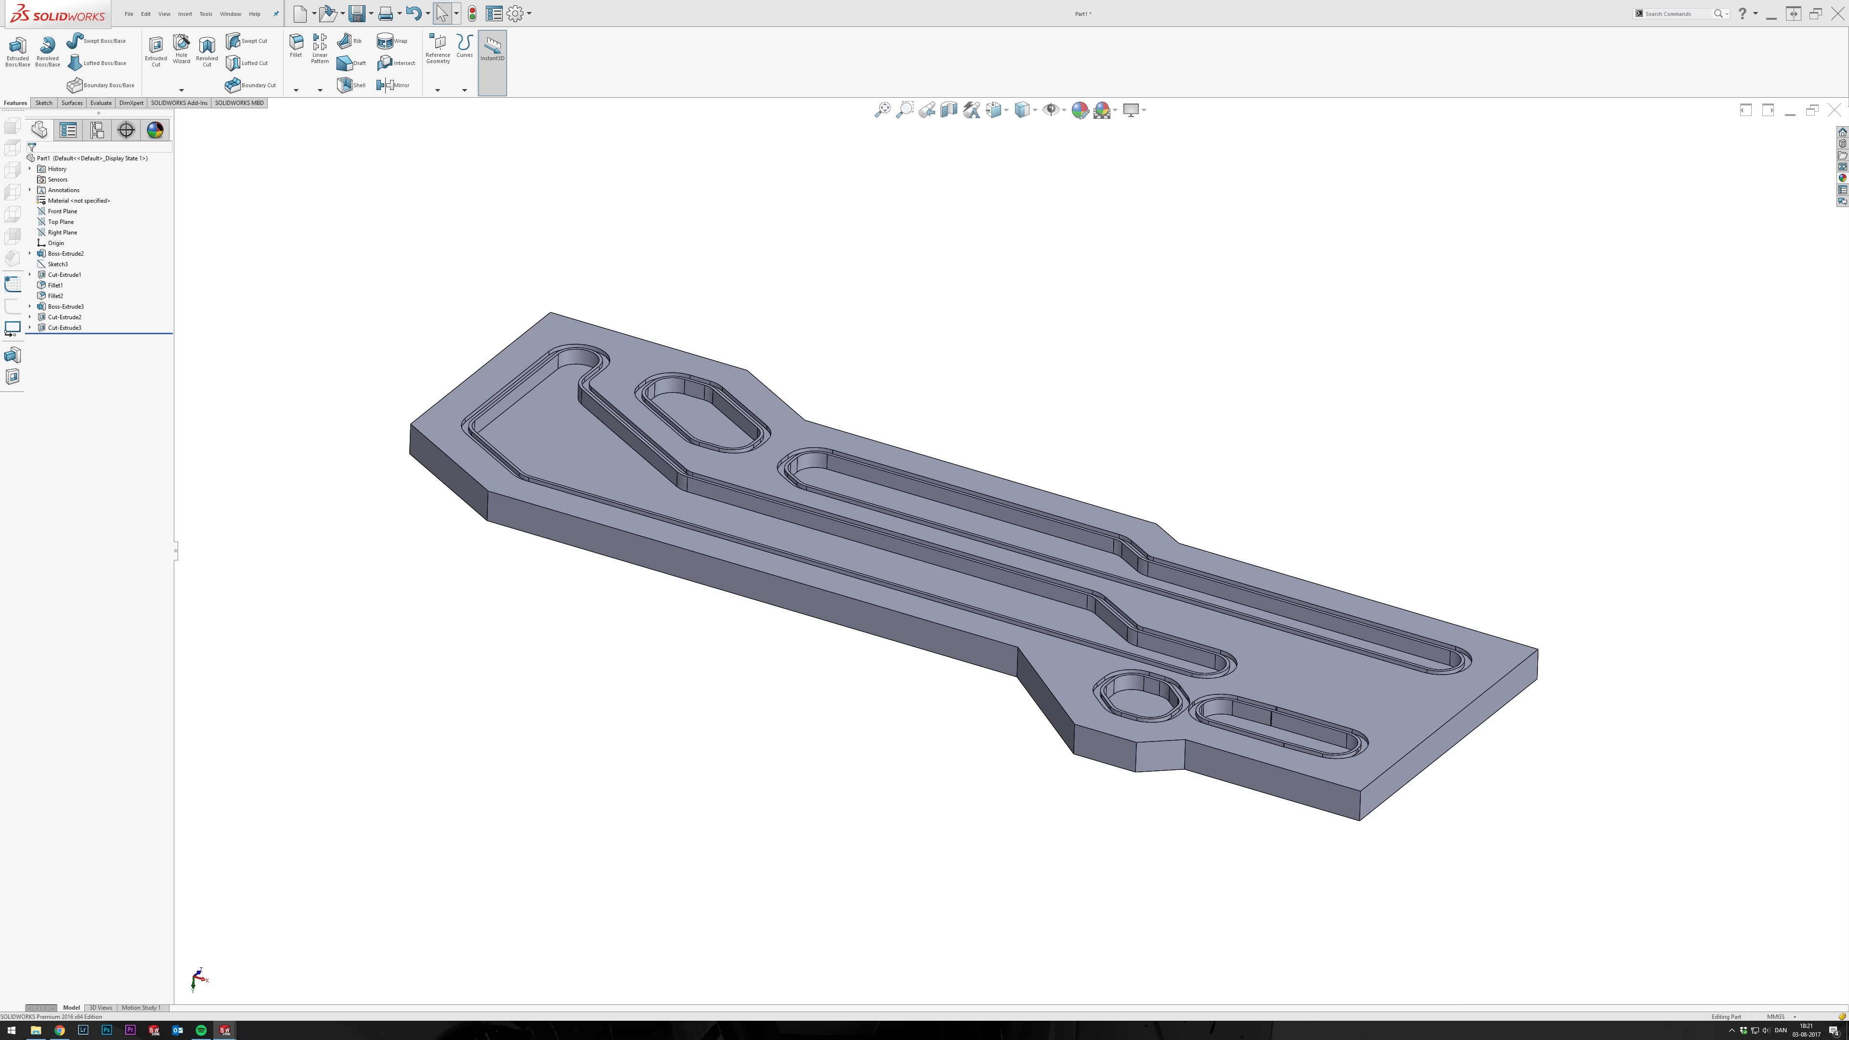
left_click(296, 90)
left_click(306, 114)
left_click(1537, 663)
left_click(1359, 805)
left_click(550, 317)
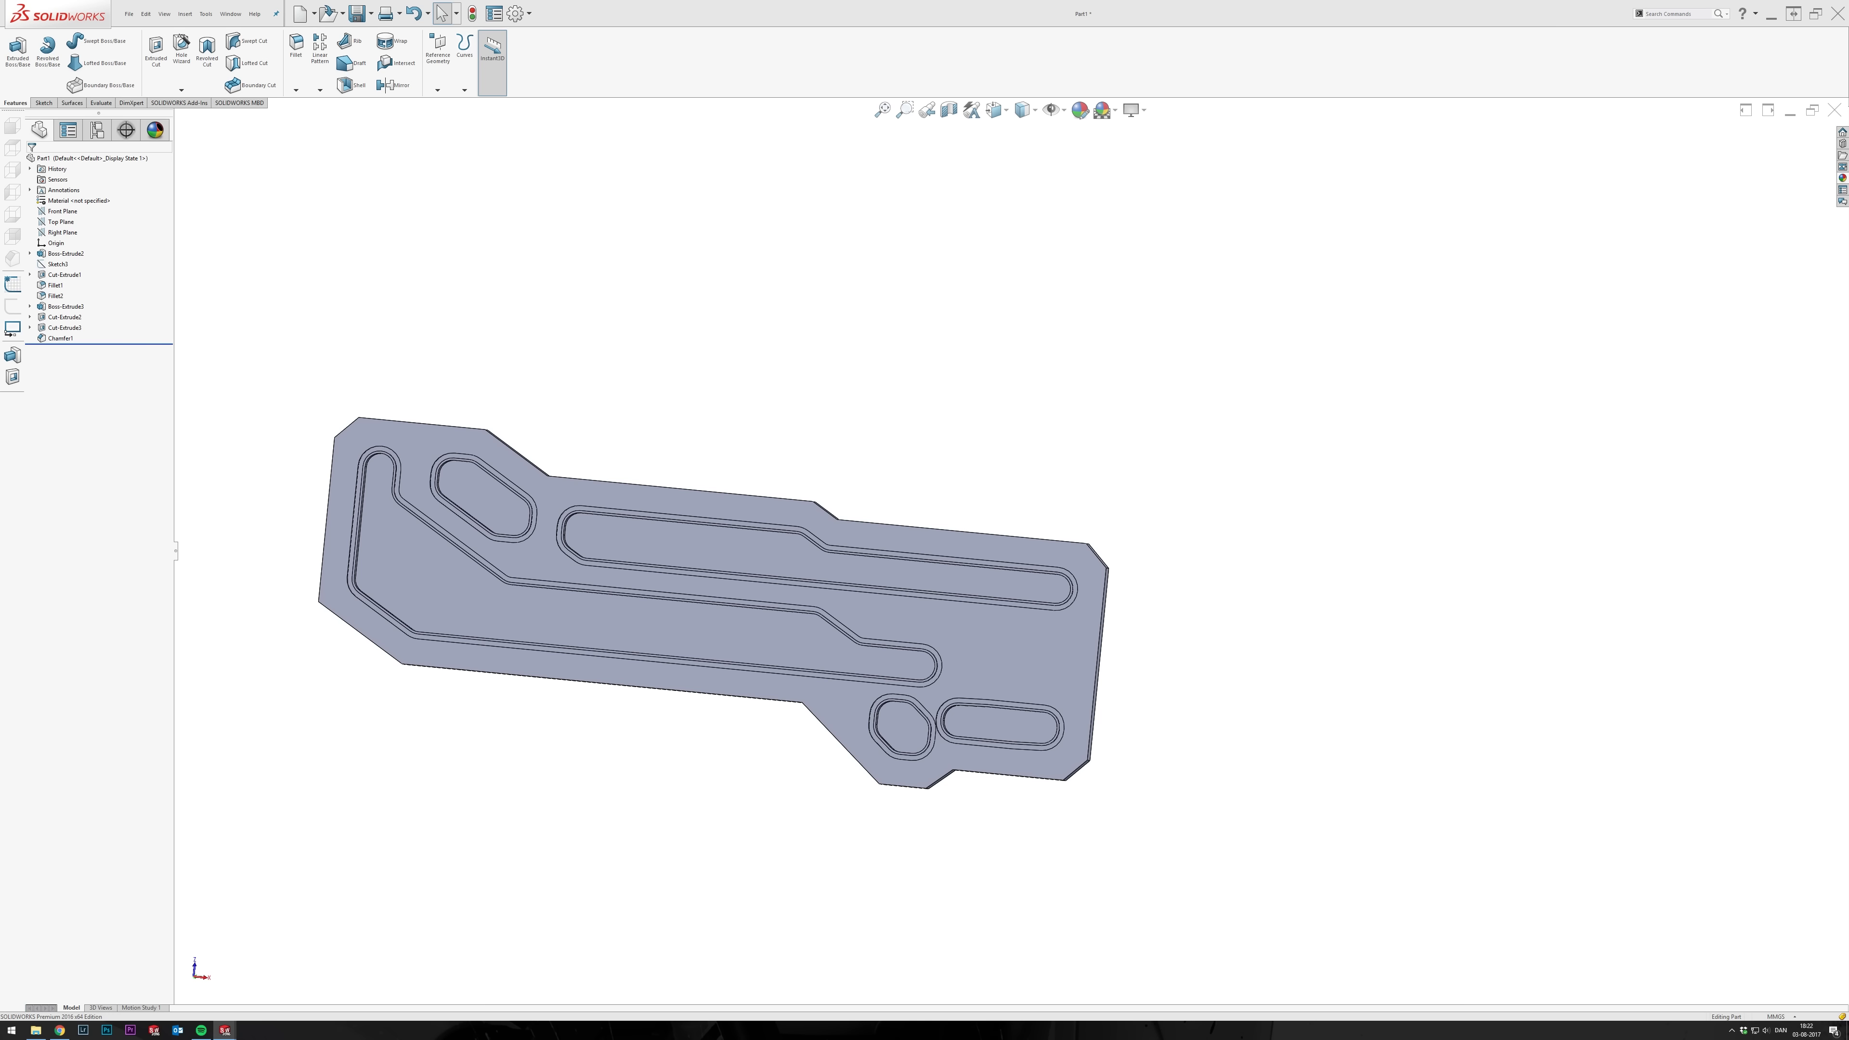
Fillet the vertical corner edges around the plate's outer profile.
left_click(296, 44)
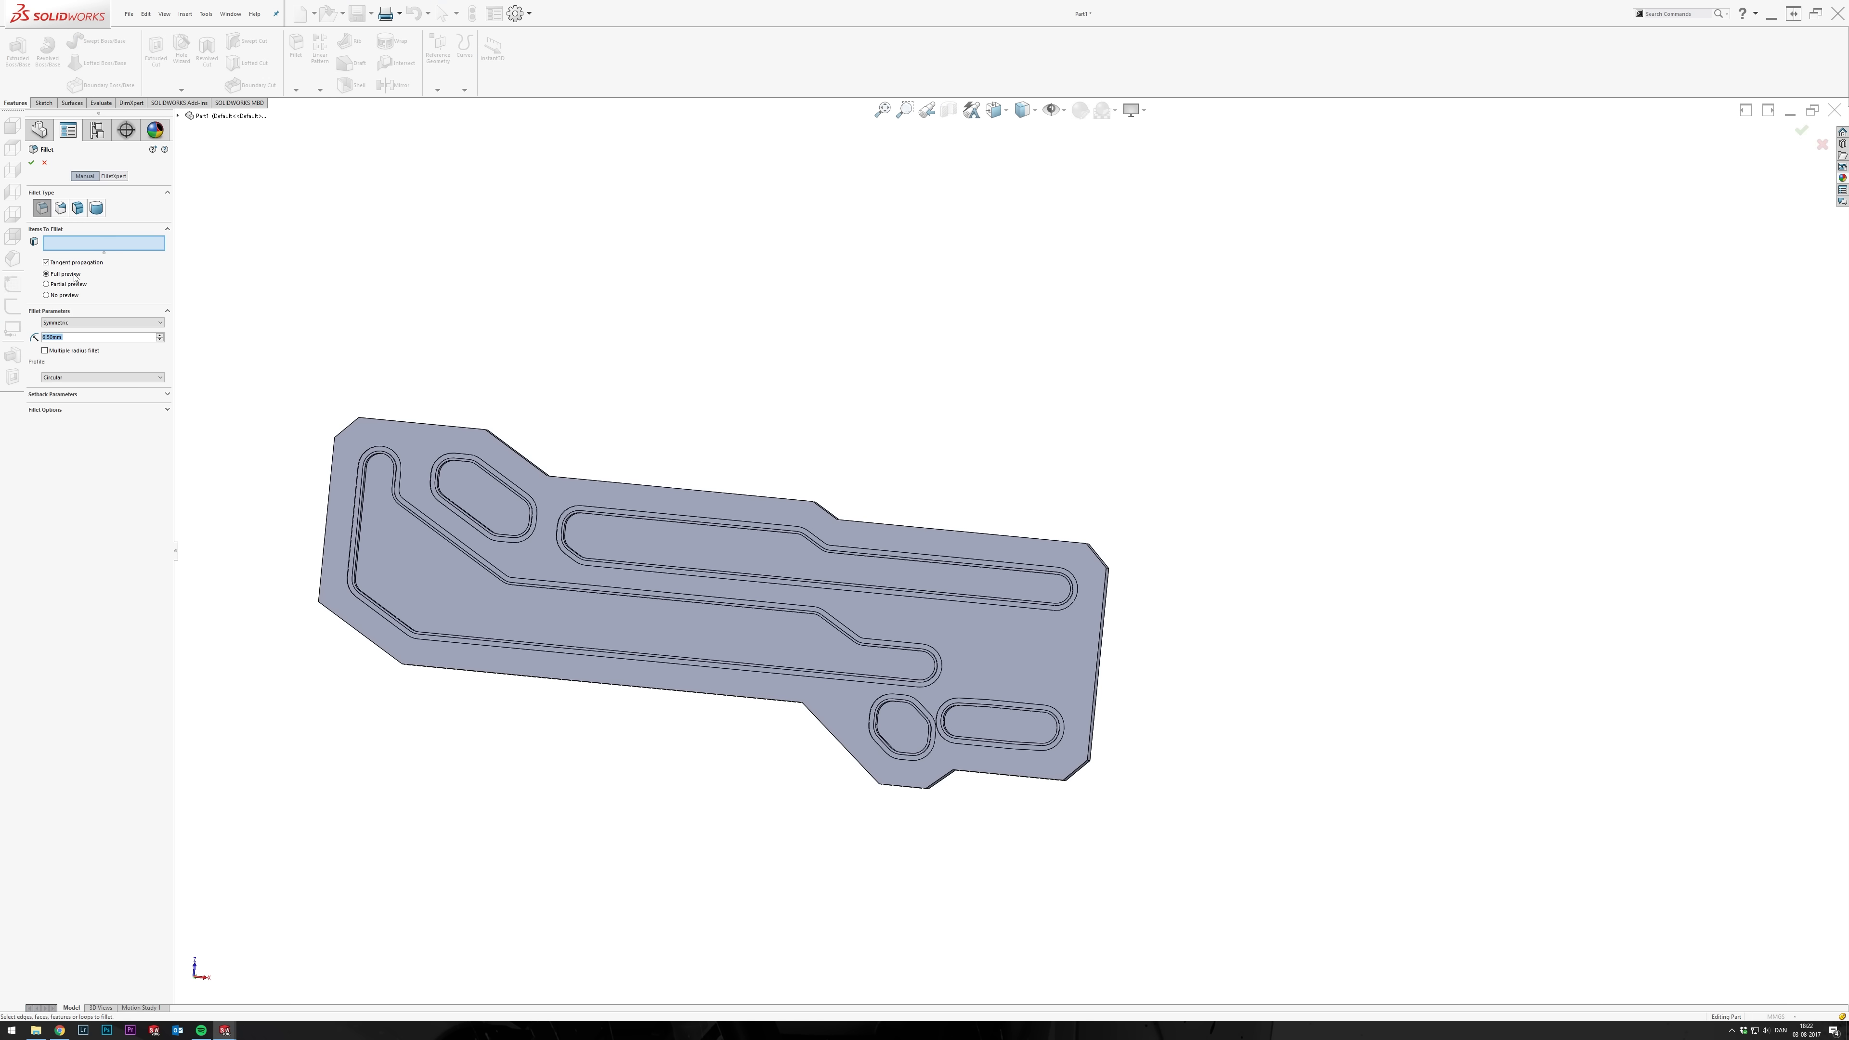
left_click(73, 337)
middle_click_drag(289, 487, 326, 598)
left_click(347, 565)
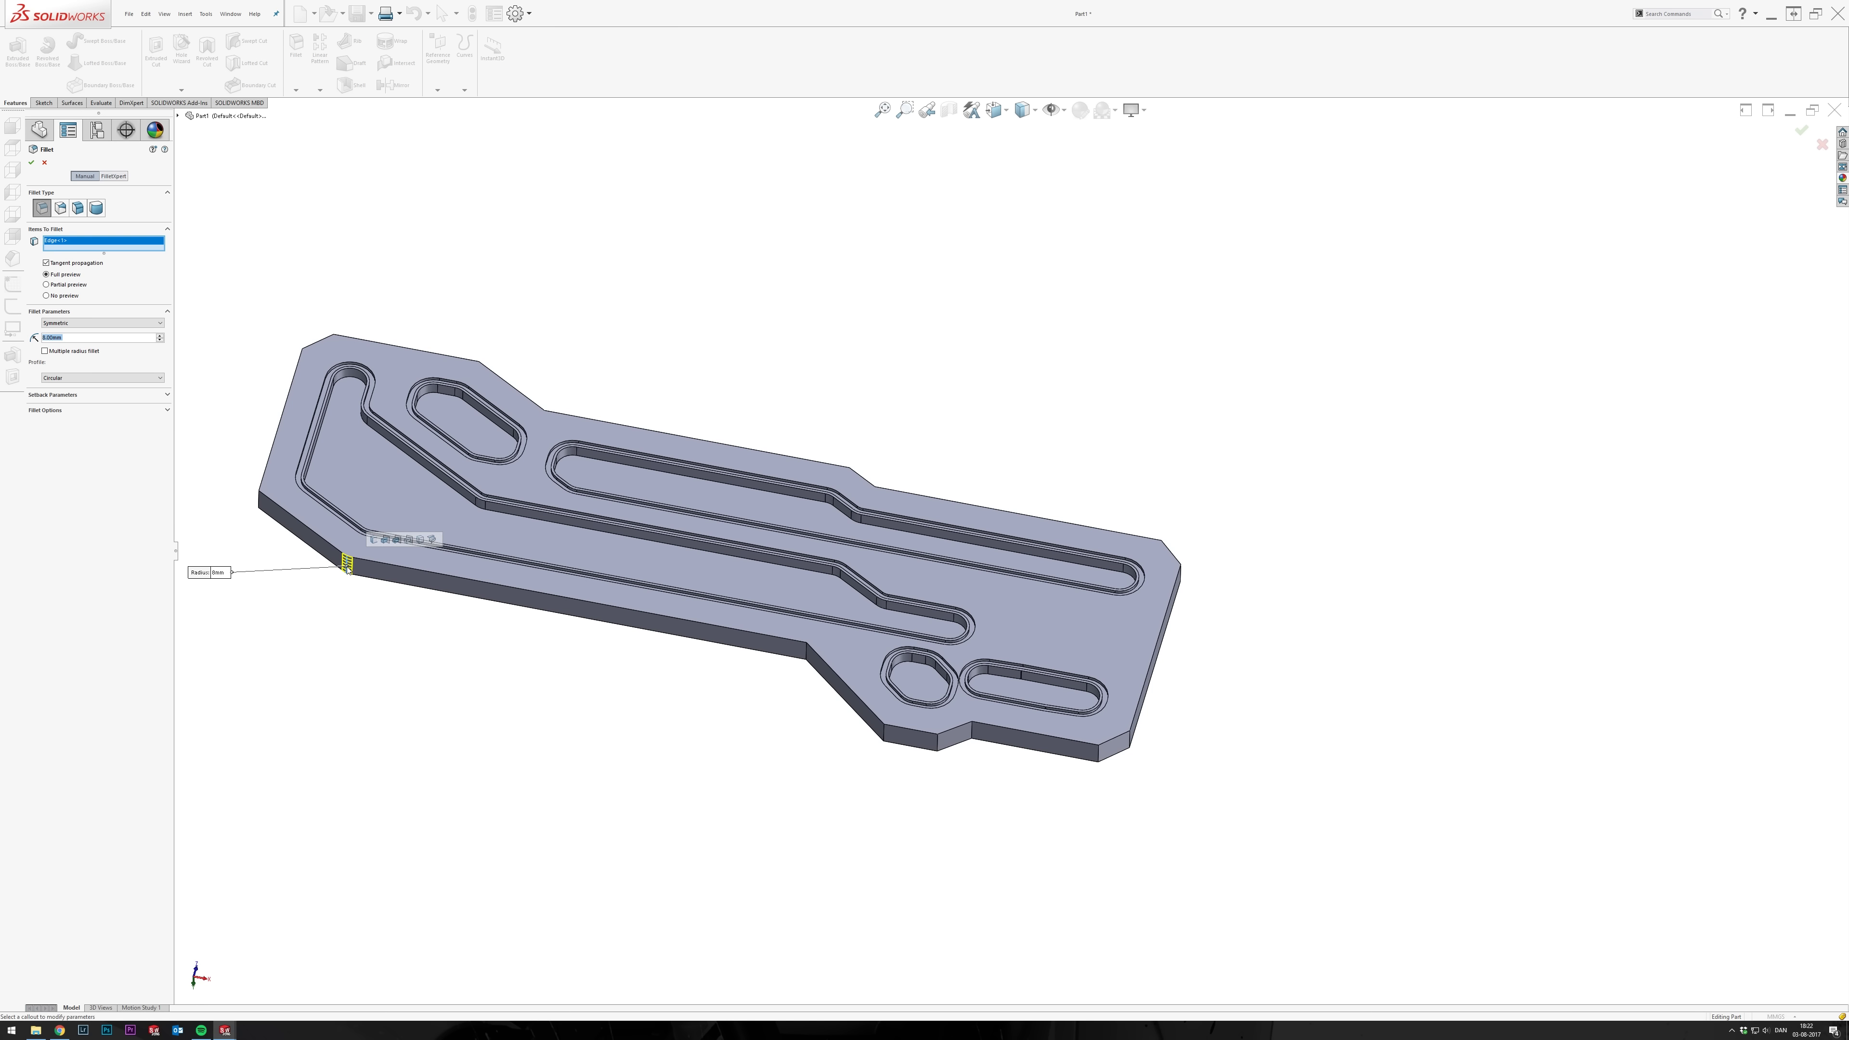
left_click(372, 539)
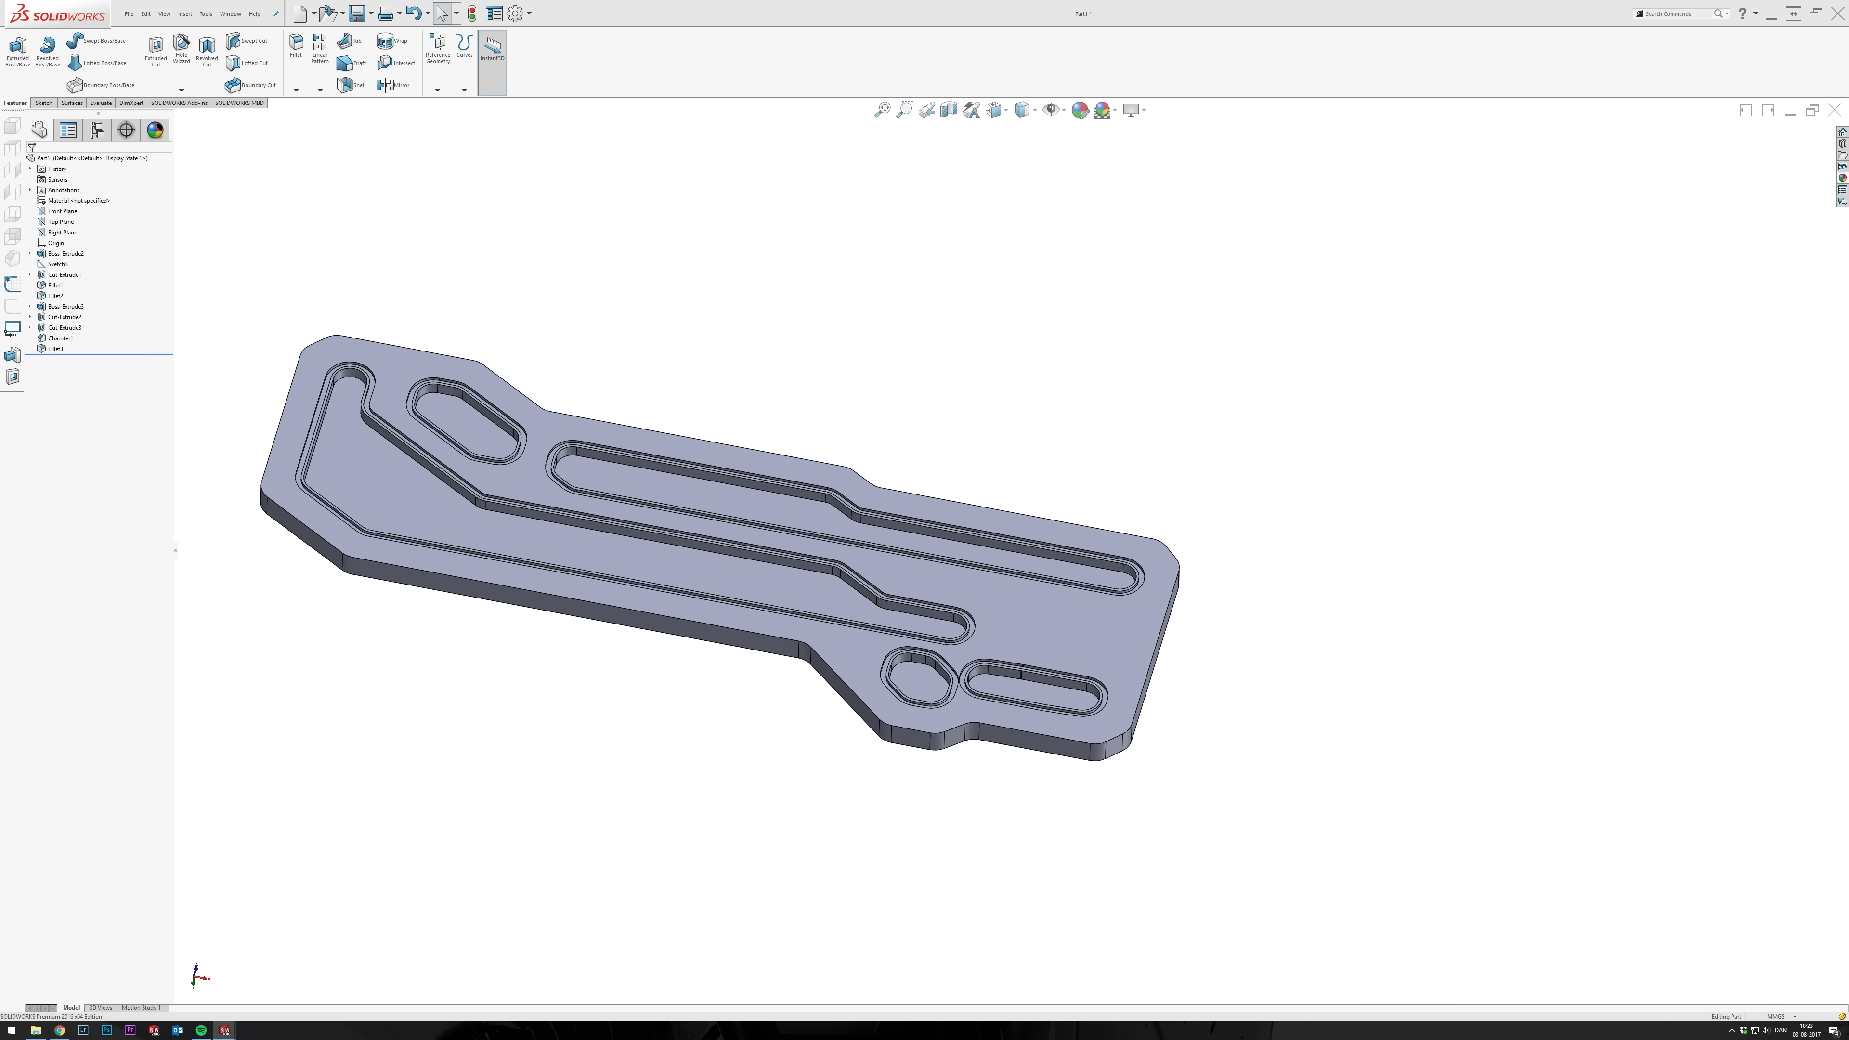
Chamfer the outer perimeter edge of the plate's flat face, opposite the channels, with a distance of 4 mm.
left_click(602, 669)
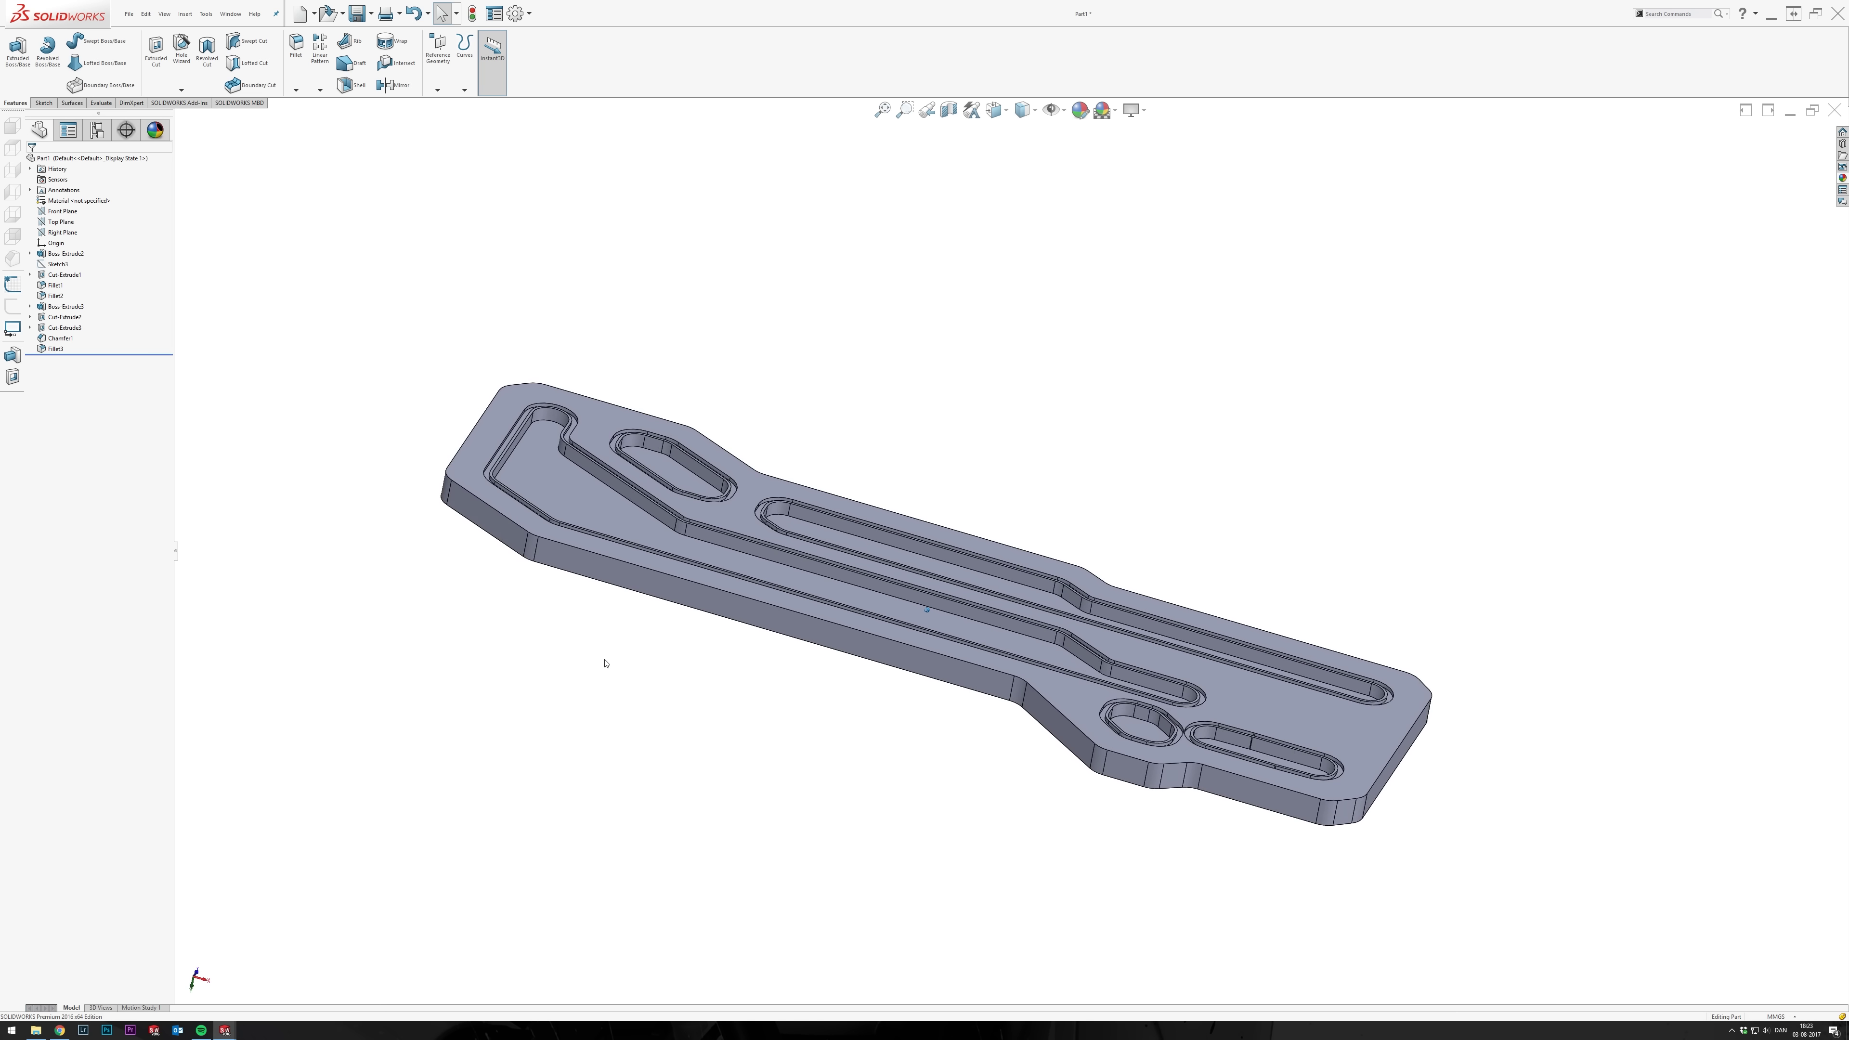
middle_click_drag(605, 663, 500, 479)
left_click(296, 90)
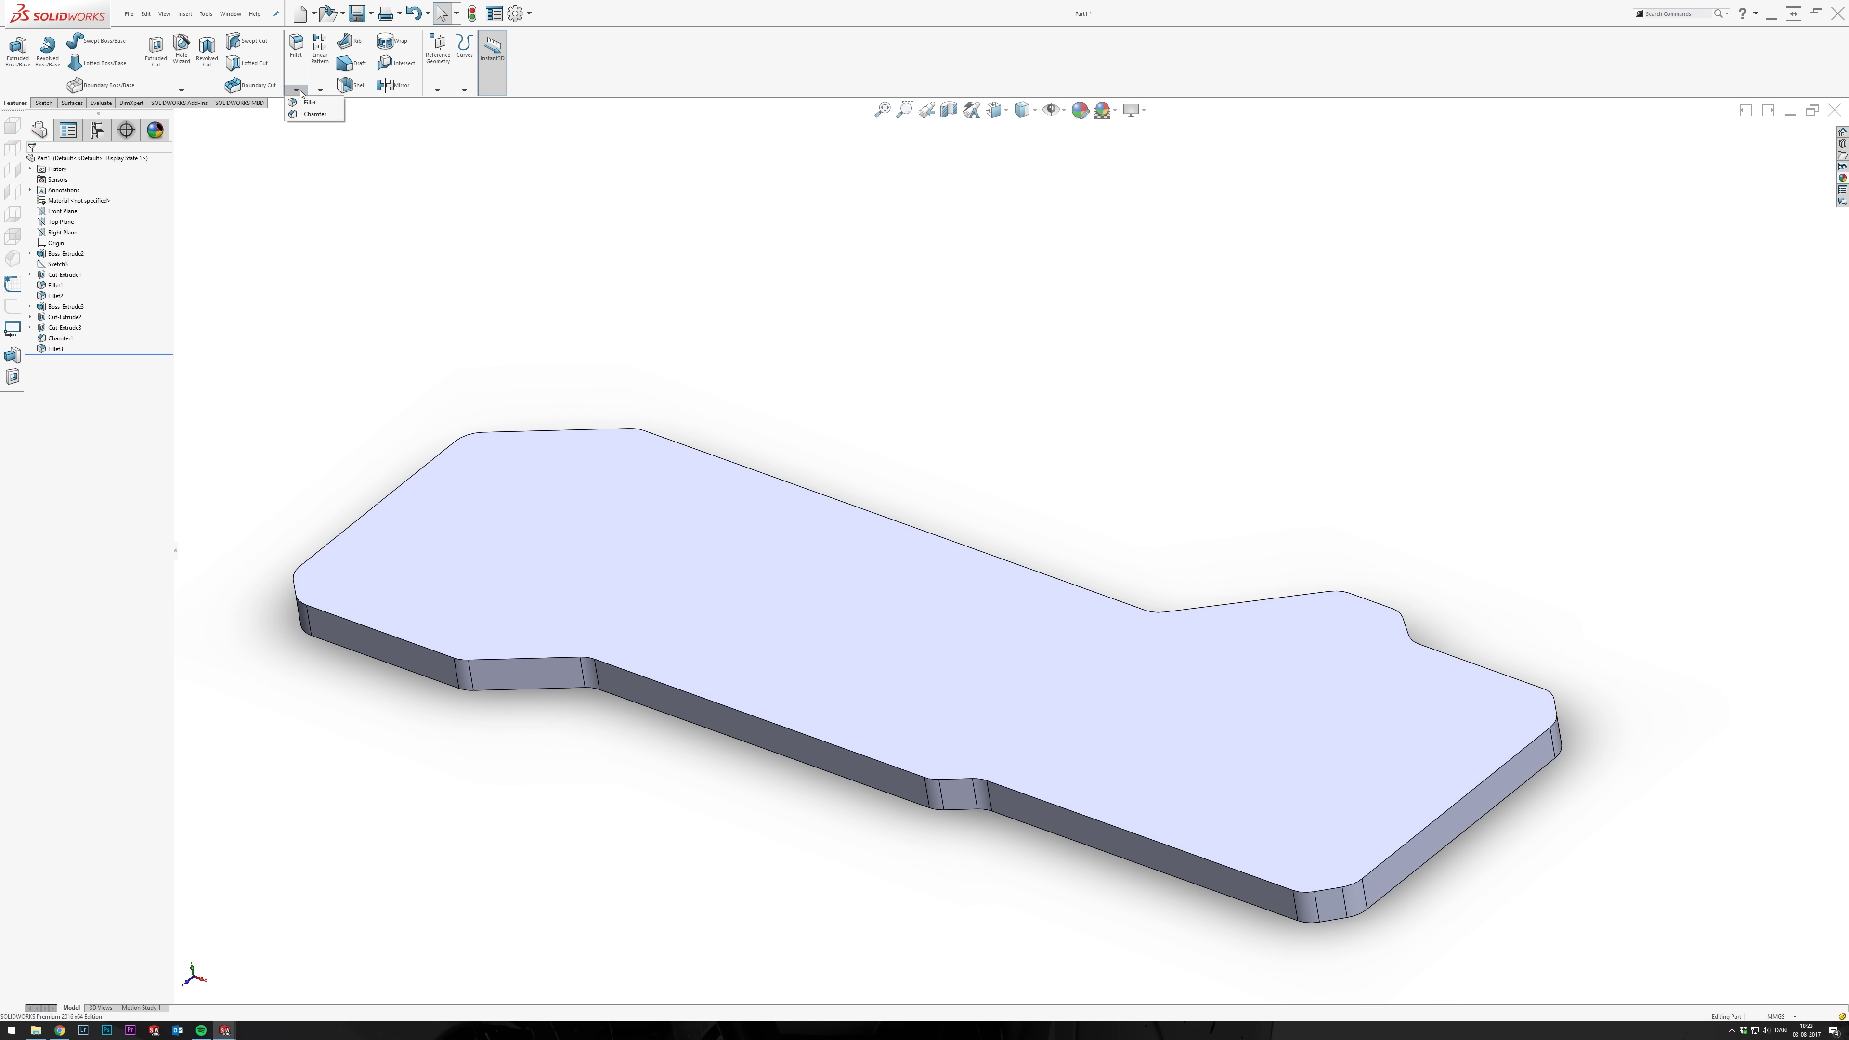
left_click(309, 114)
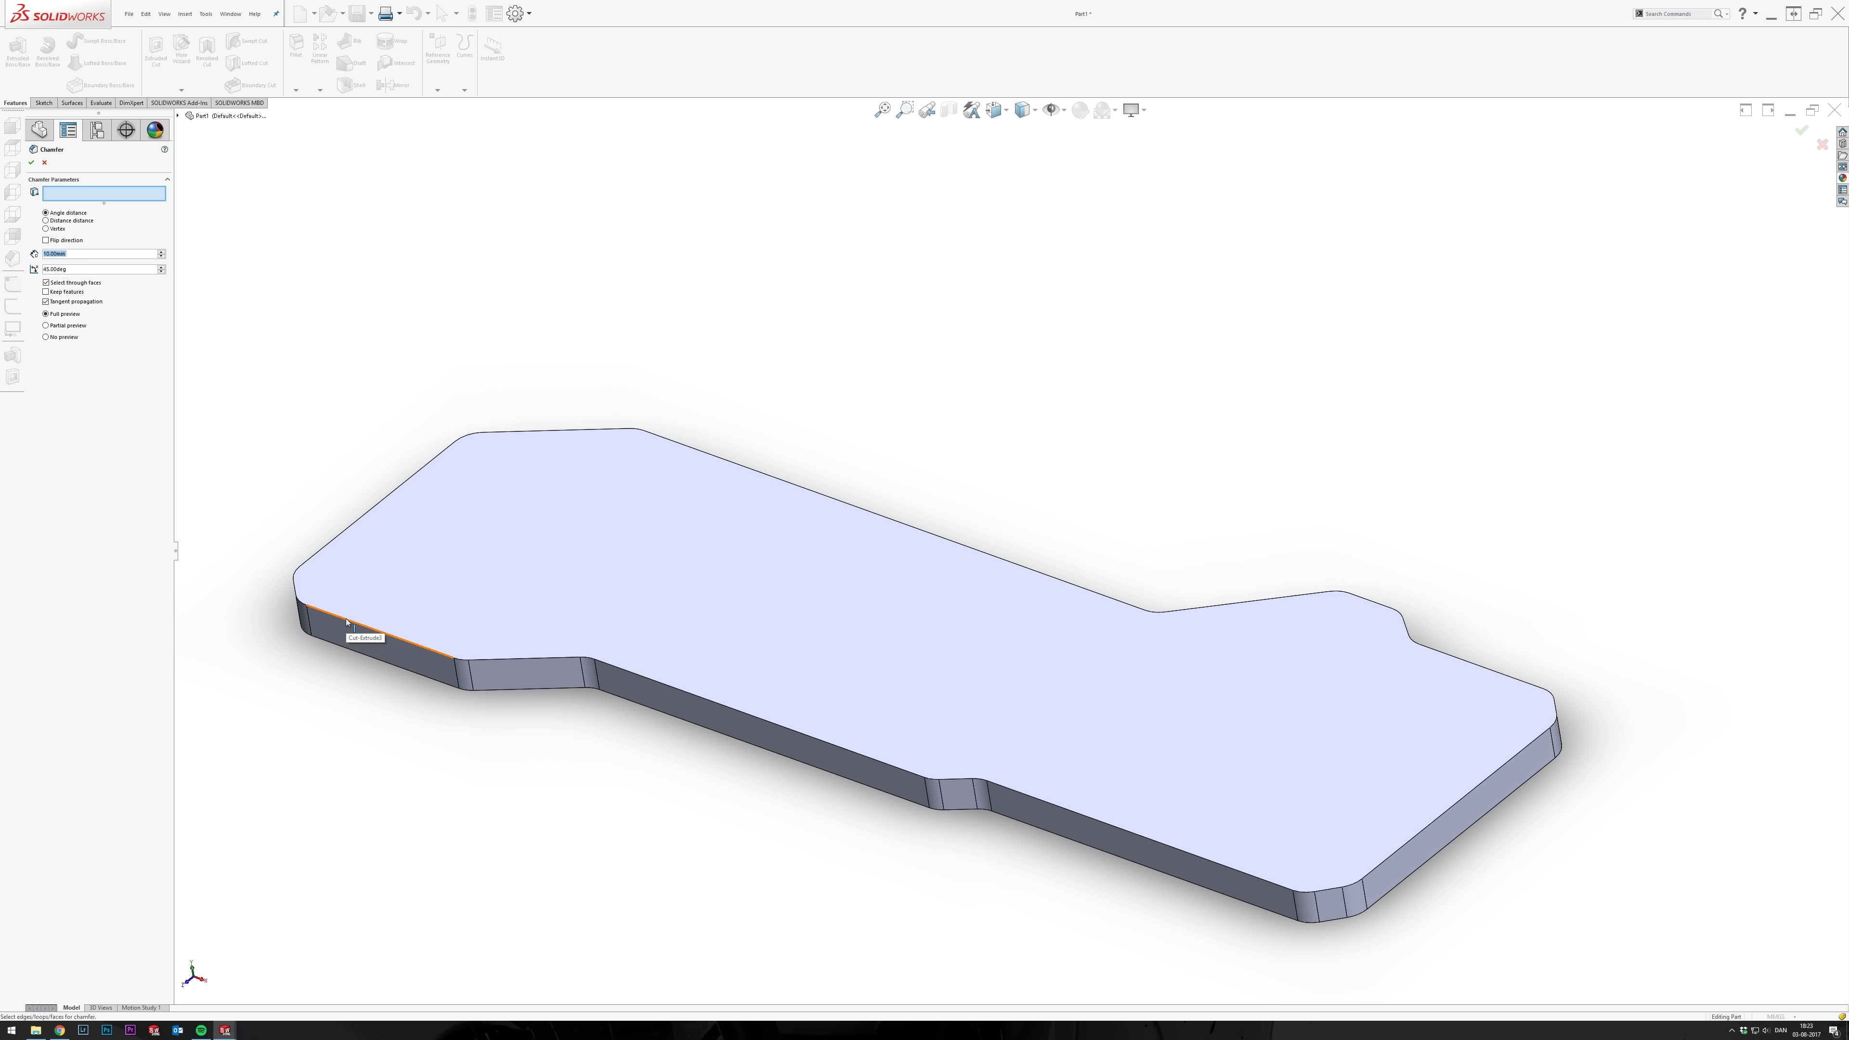
left_click(371, 629)
left_click_drag(76, 256, 6, 250)
type("5")
key("Return")
type("4")
key("Return")
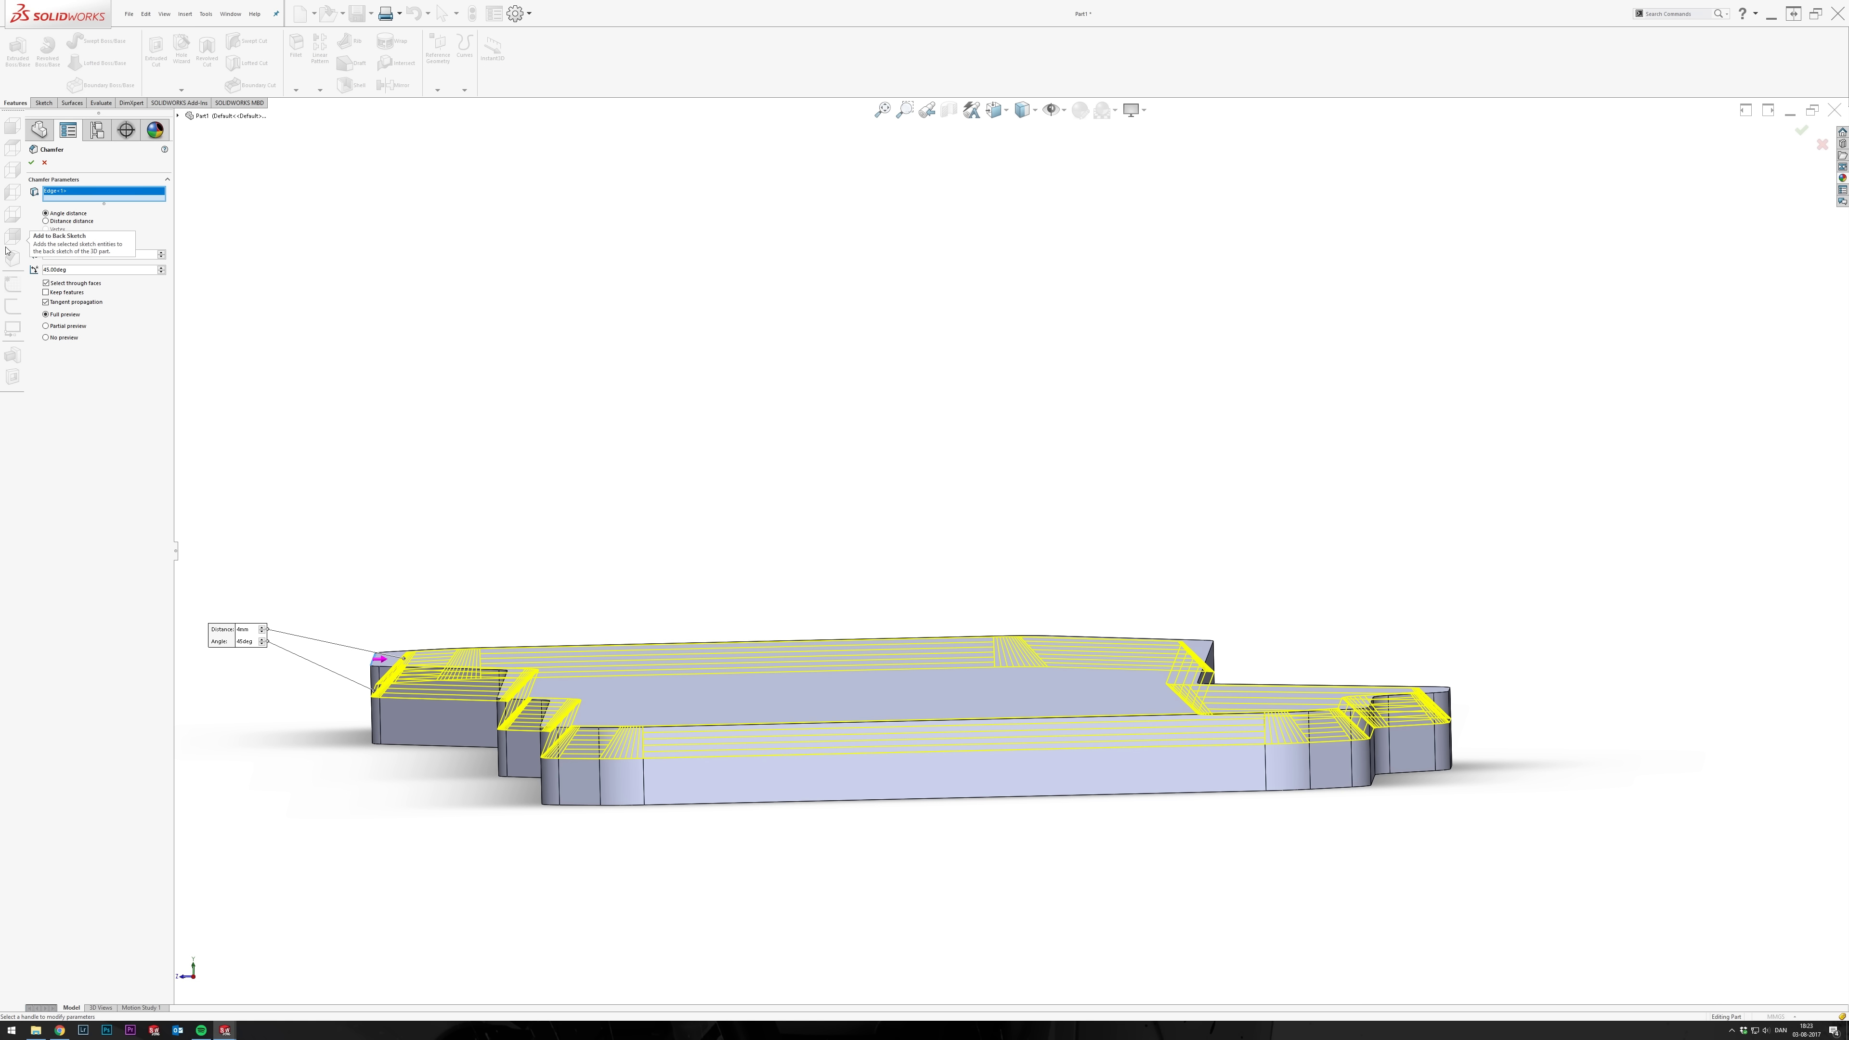
left_click(31, 161)
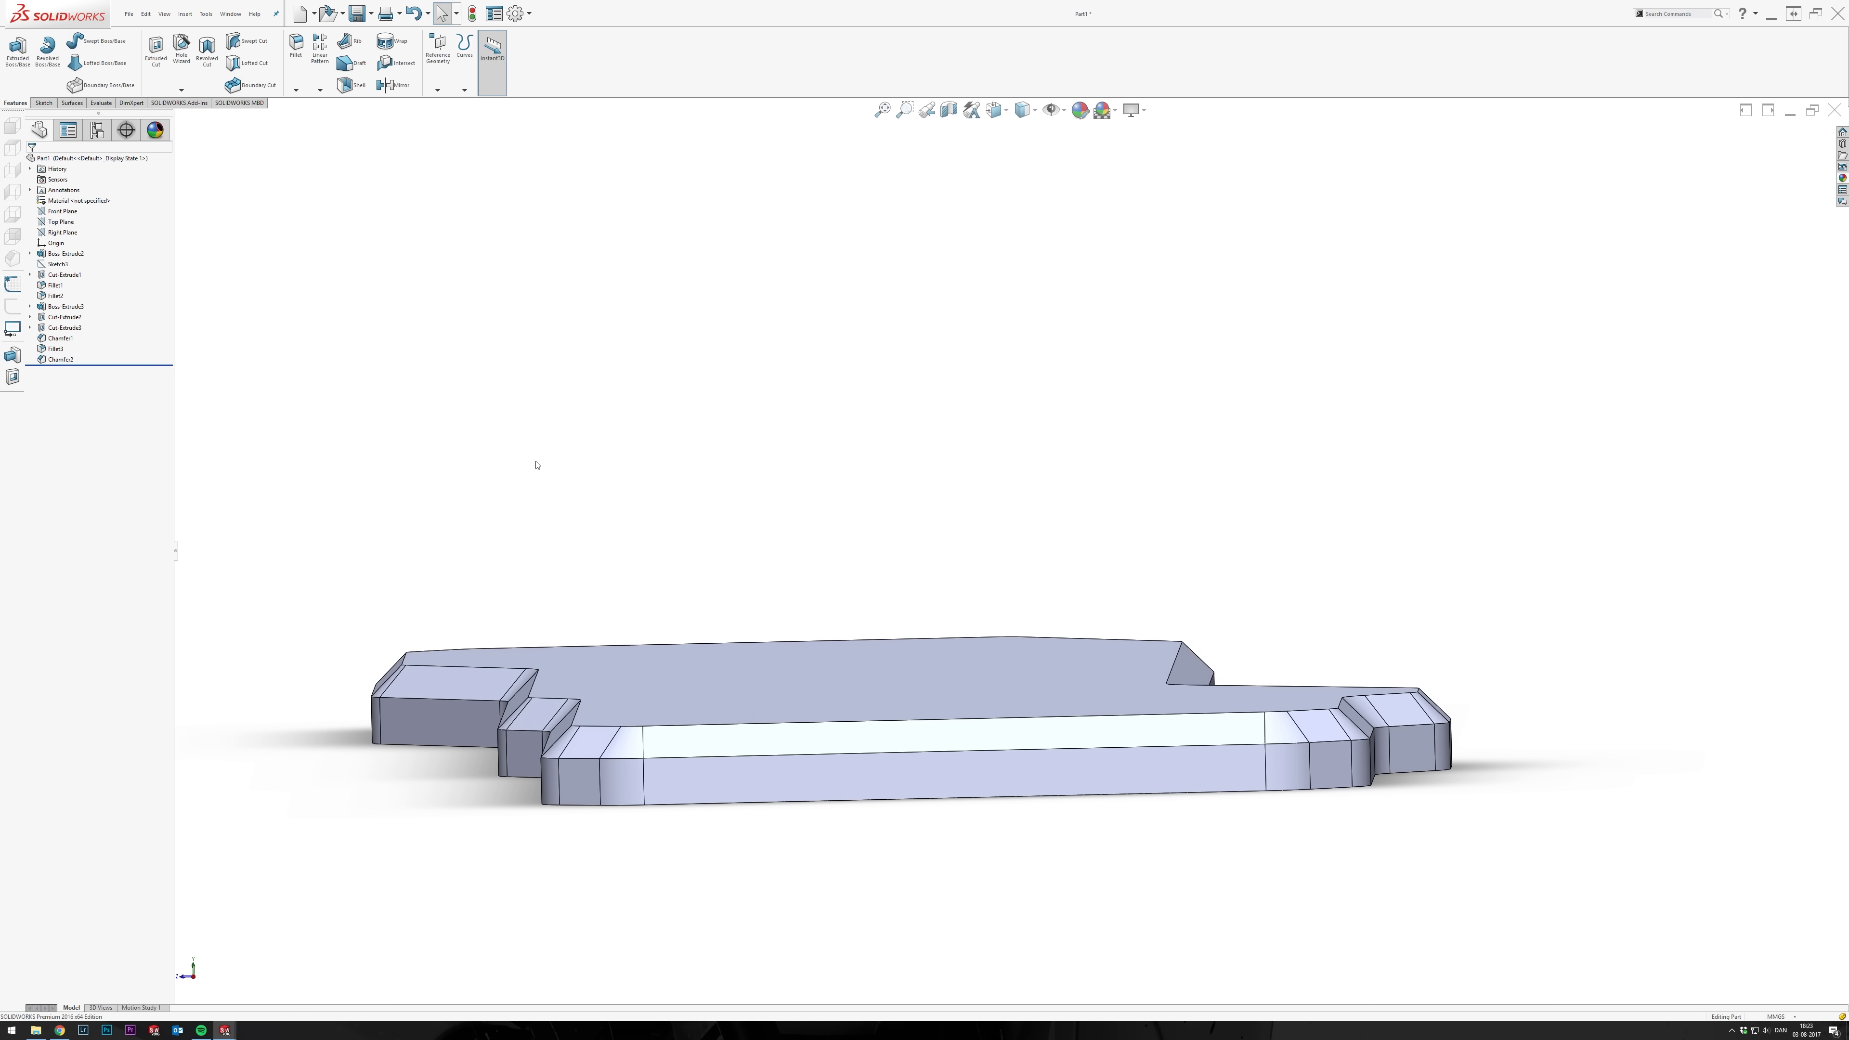
Convert eight of the large layout-sketch circles into a new sketch on the plate's flat face, skipping the two that lie beside the upper-right pair.
key("Down")
key("Down")
scroll(539, 465, "up", 3)
scroll(540, 464, "down", 2)
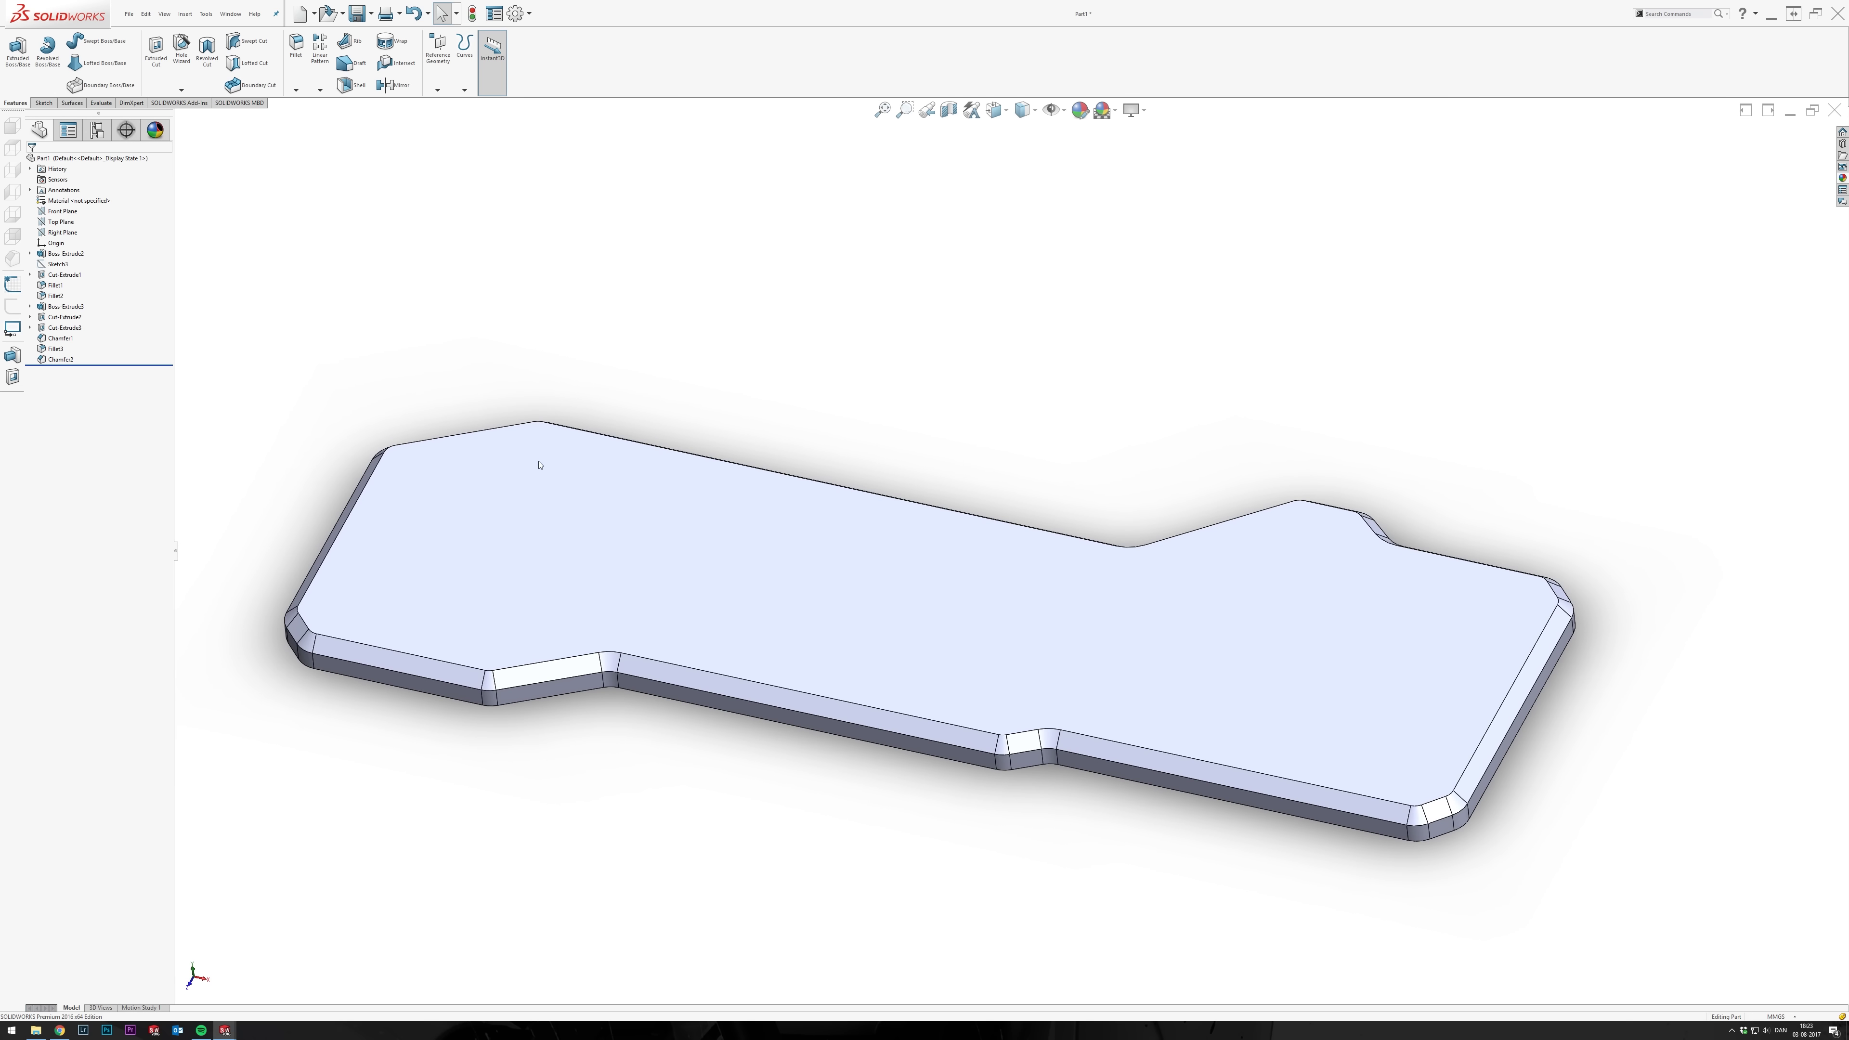
key("Down")
key("Down")
key("Down")
key("Down")
key("Down")
key("Down")
key("Down")
key("Down")
key("Down")
key("Down")
key("Down")
key("Down")
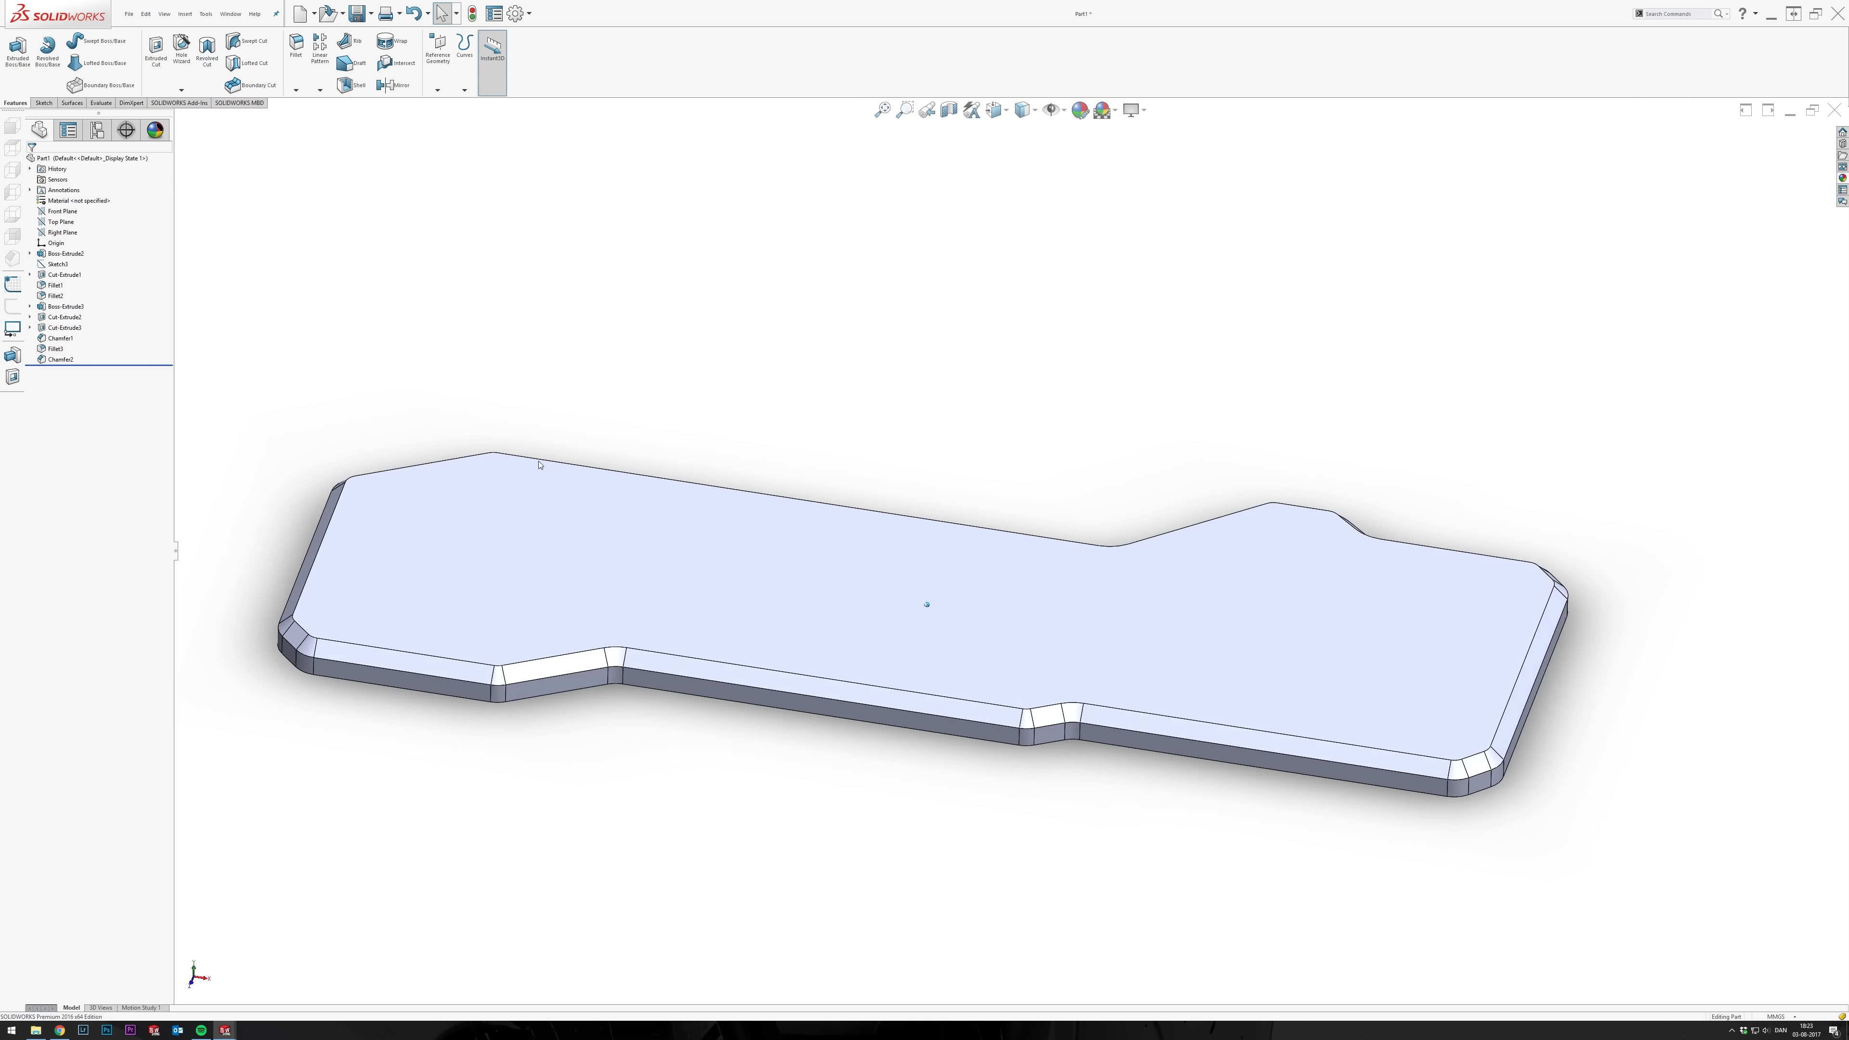
key("Down")
key("Down")
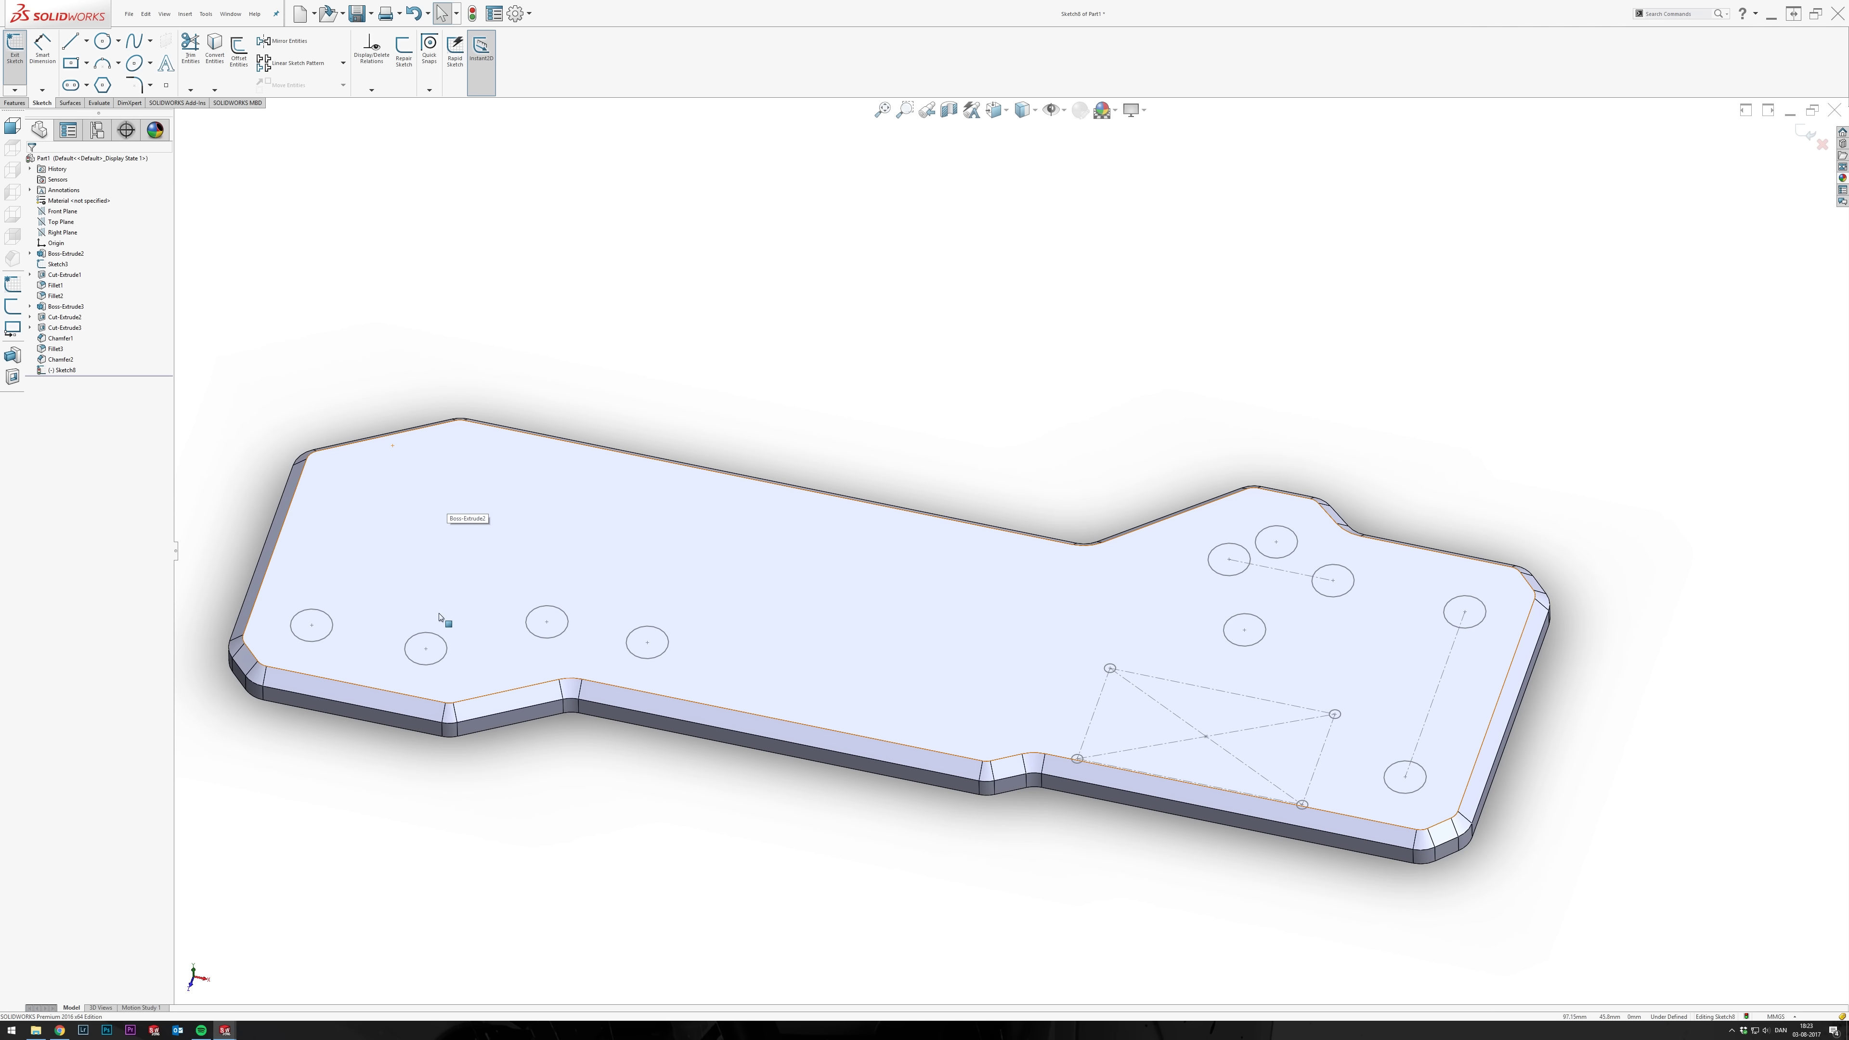
left_click(442, 630)
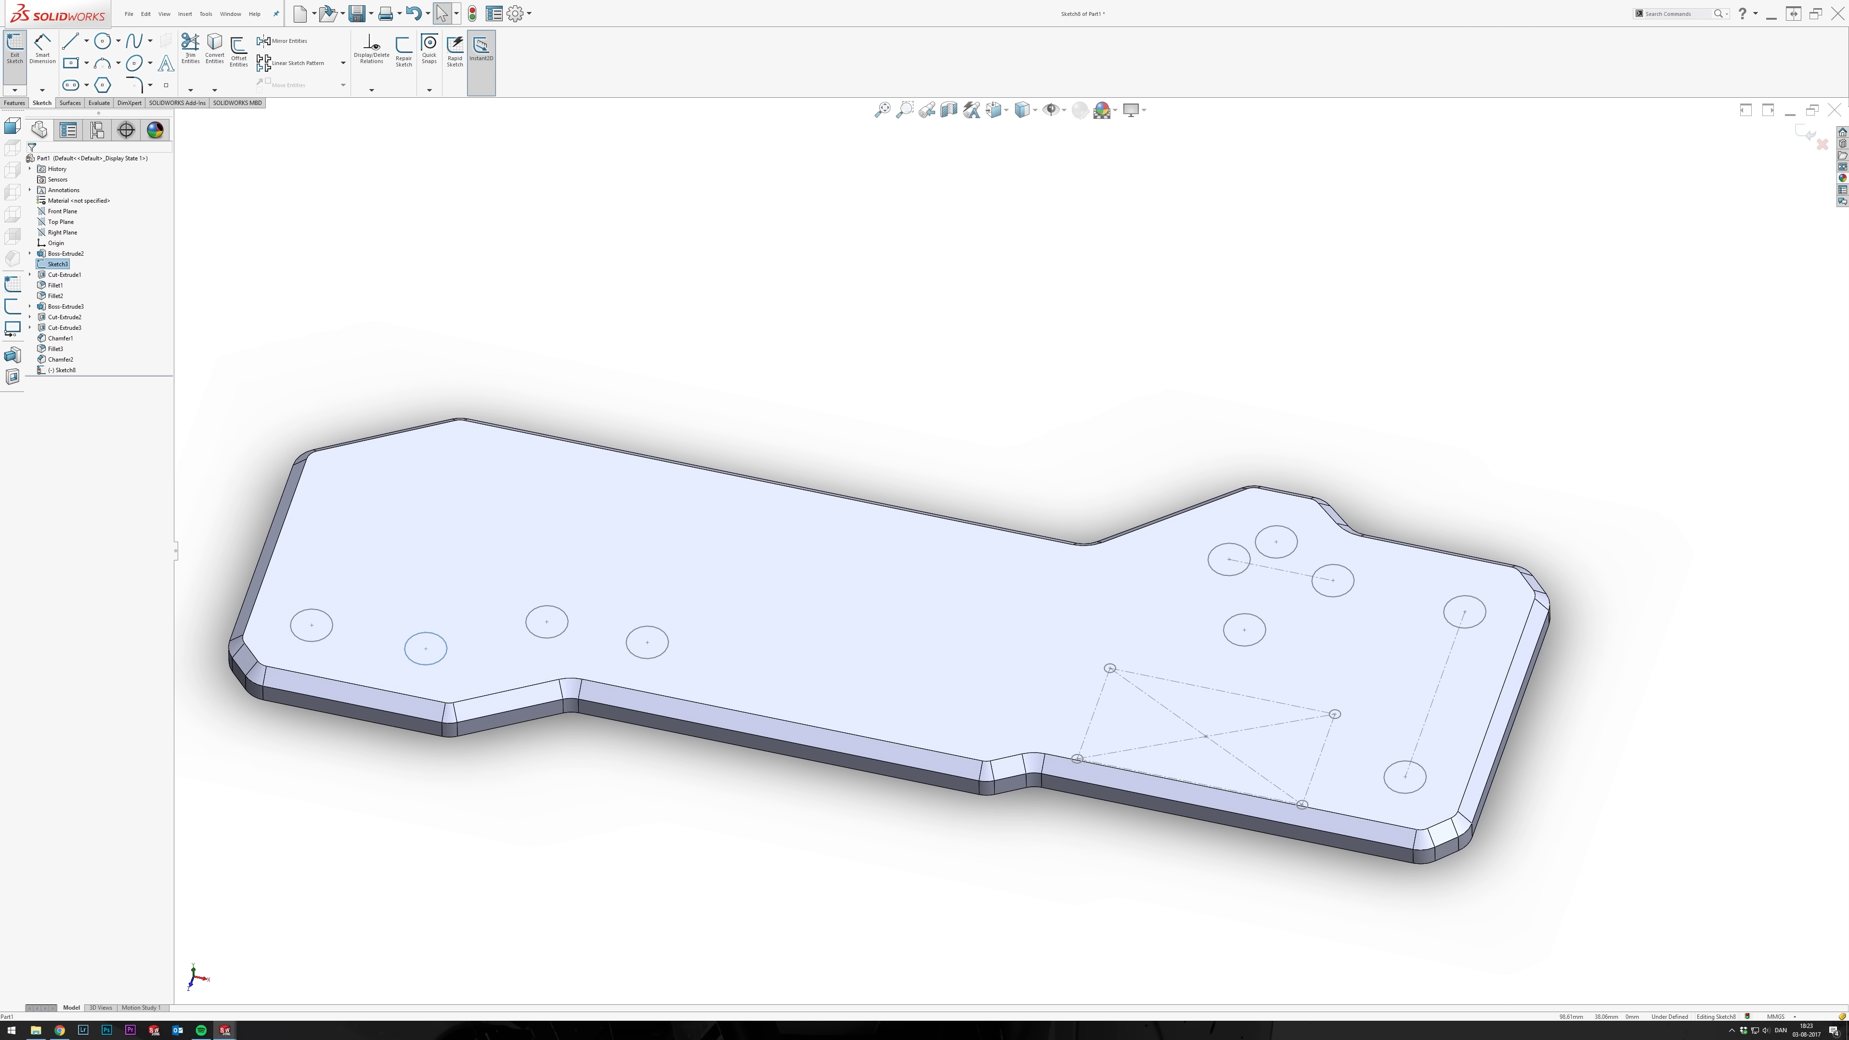
left_click(329, 618, "ctrl")
left_click(567, 631, "ctrl")
left_click(655, 661, "ctrl")
left_click(1239, 572, "ctrl")
left_click(1239, 574, "ctrl")
left_click(1240, 574, "ctrl")
left_click(1324, 593, "ctrl")
left_click(1327, 597, "ctrl")
left_click(1482, 626, "ctrl")
left_click(217, 57)
Cut-extrude the eight converted circles with an Up To Surface end condition, ending at the floor of the channels.
left_click(15, 102)
left_click(156, 51)
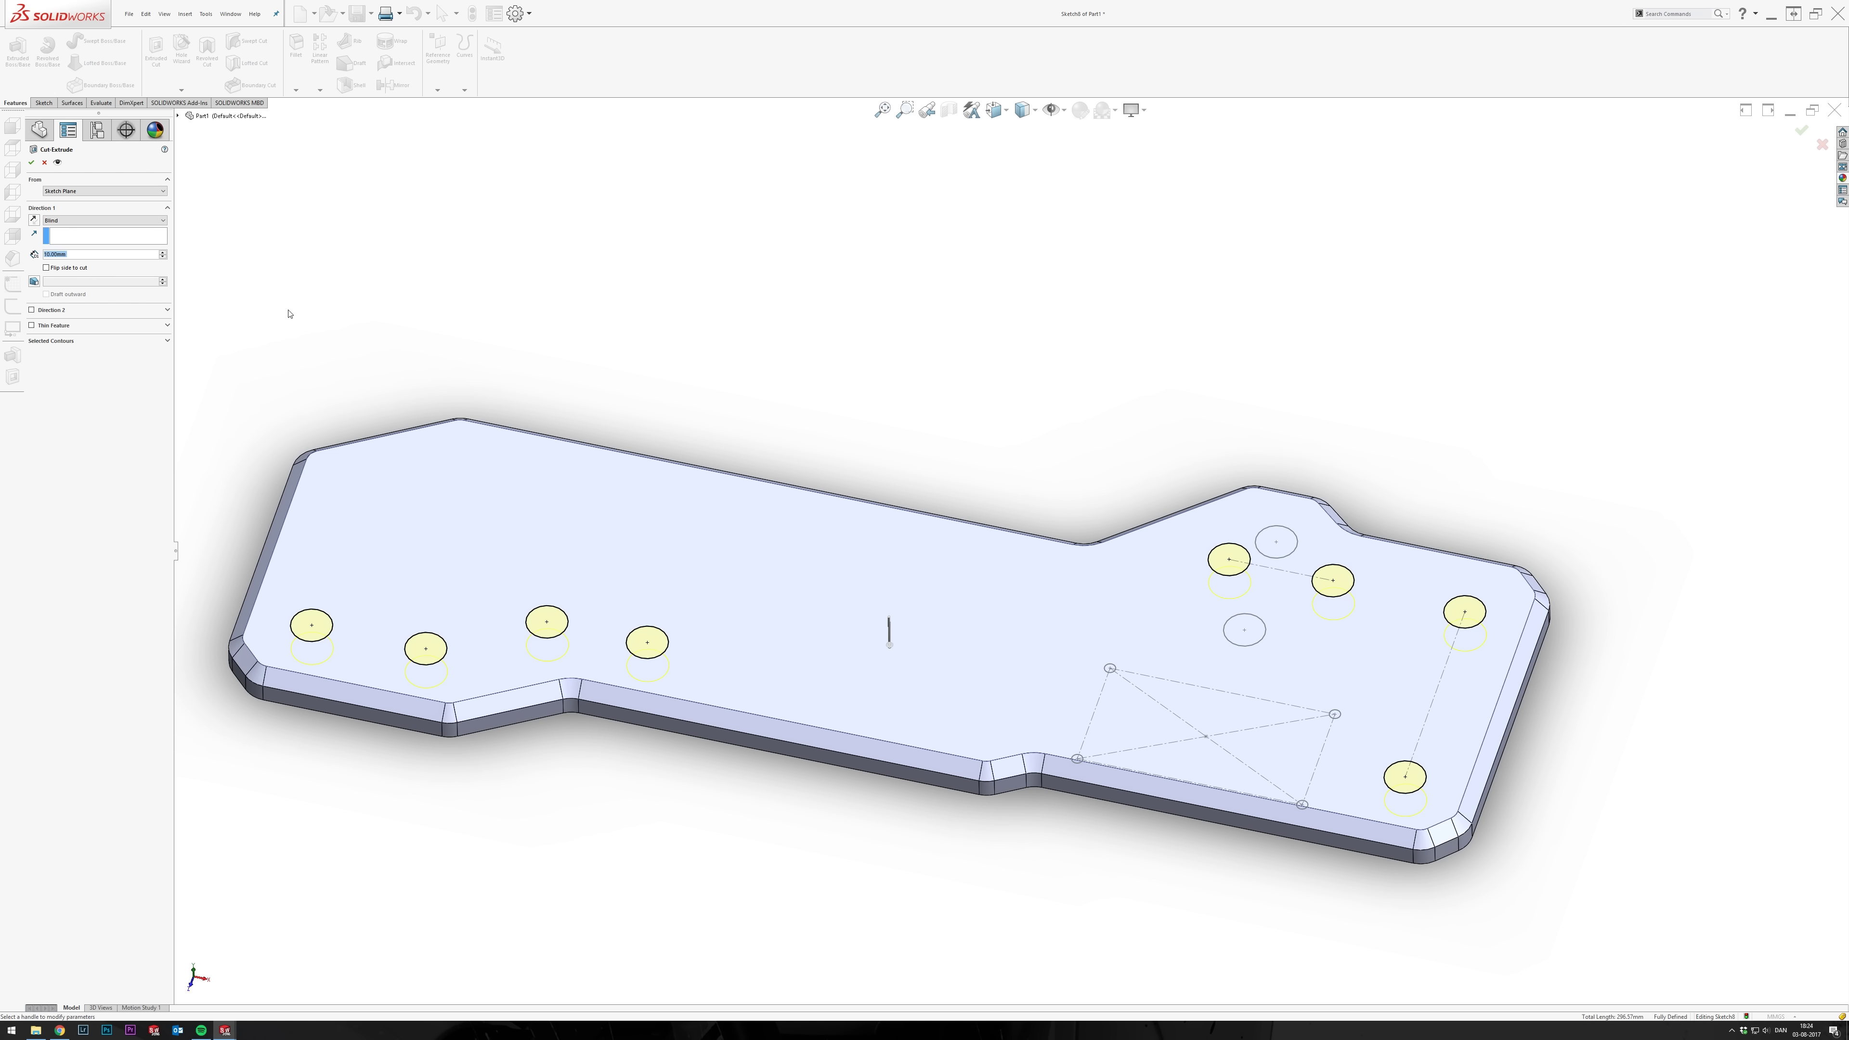
left_click(102, 220)
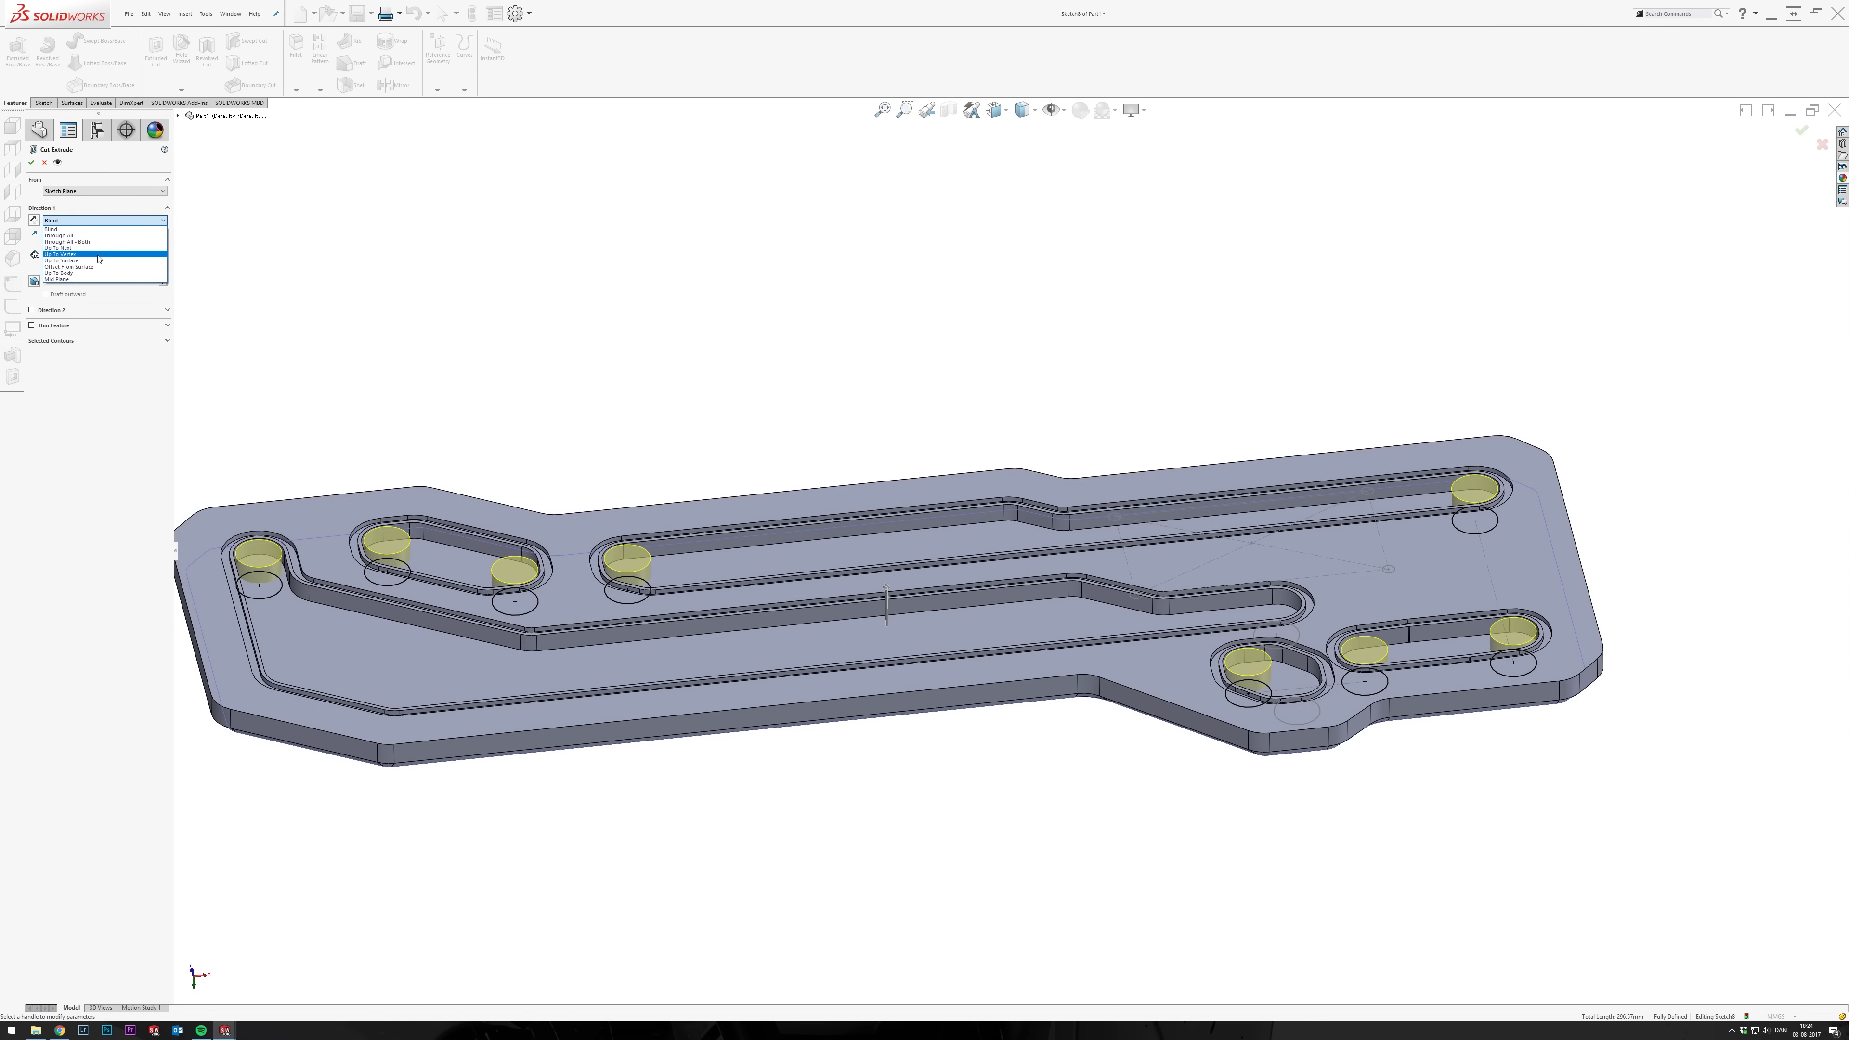
left_click(98, 260)
left_click(311, 645)
right_click(311, 645)
key("Up")
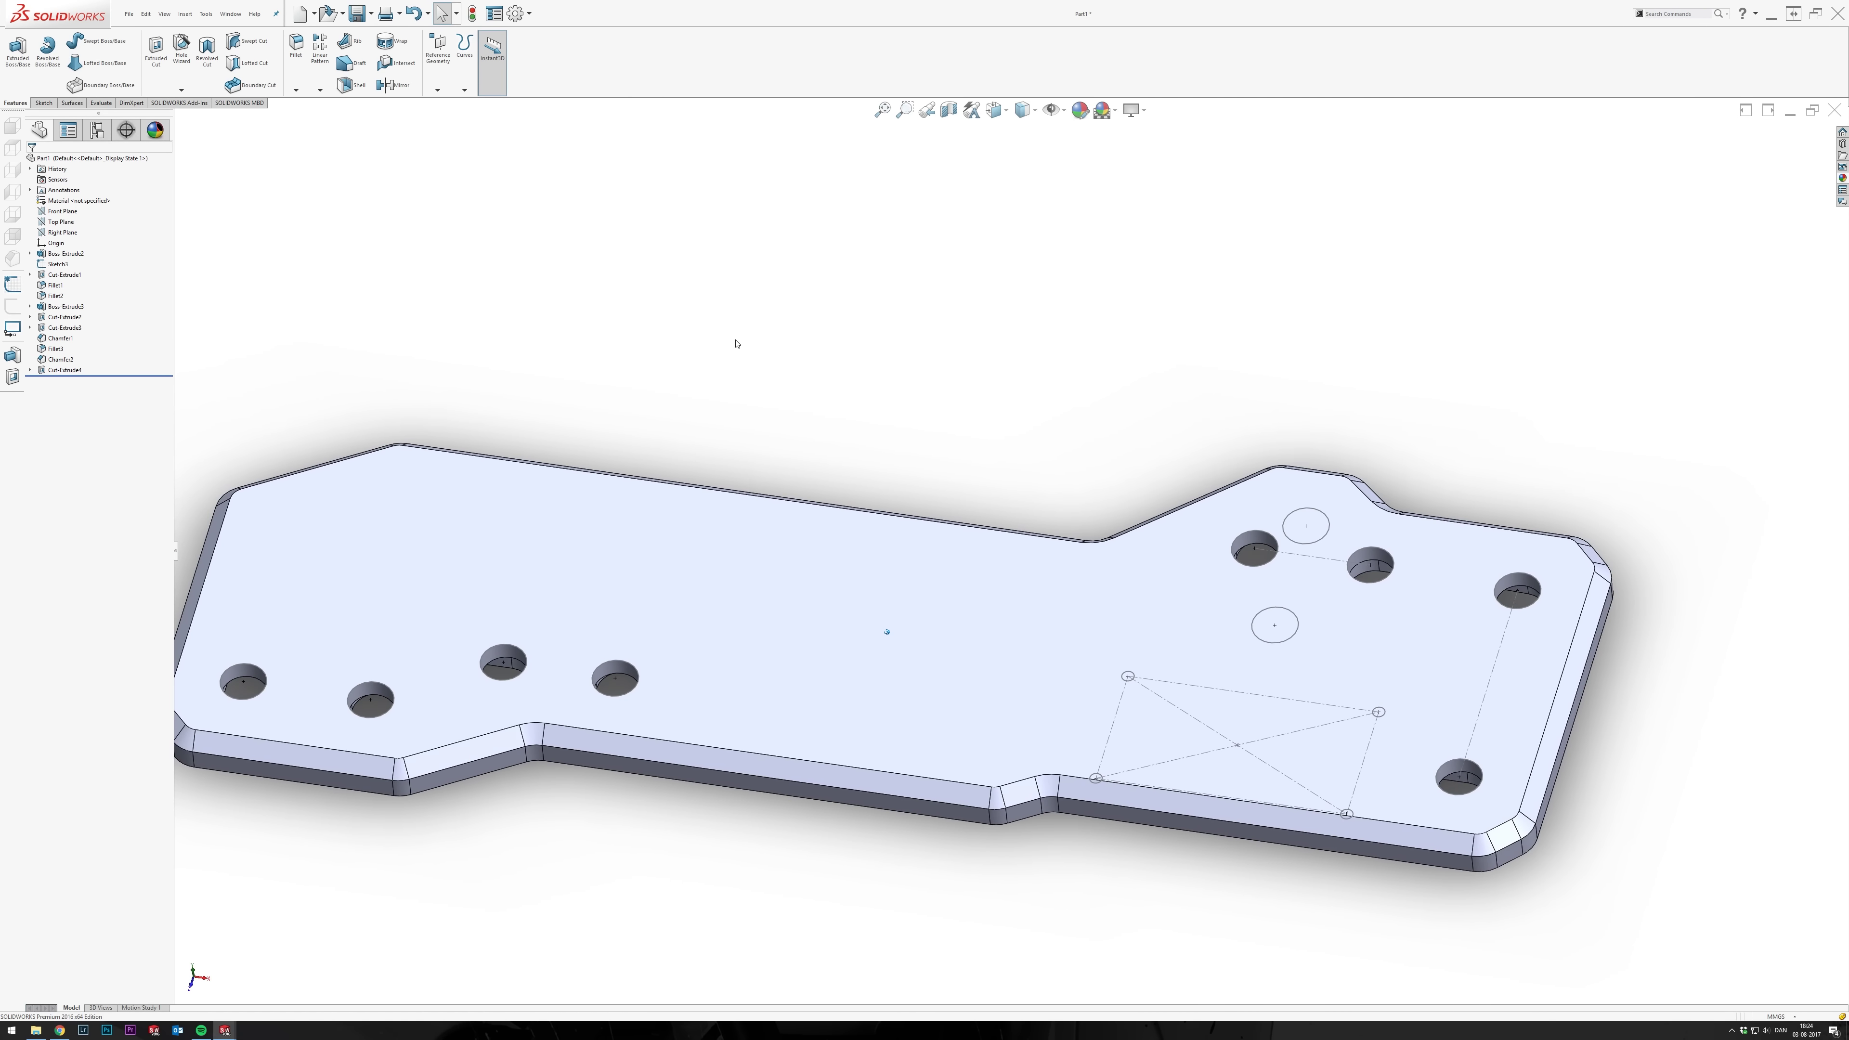
key("Up")
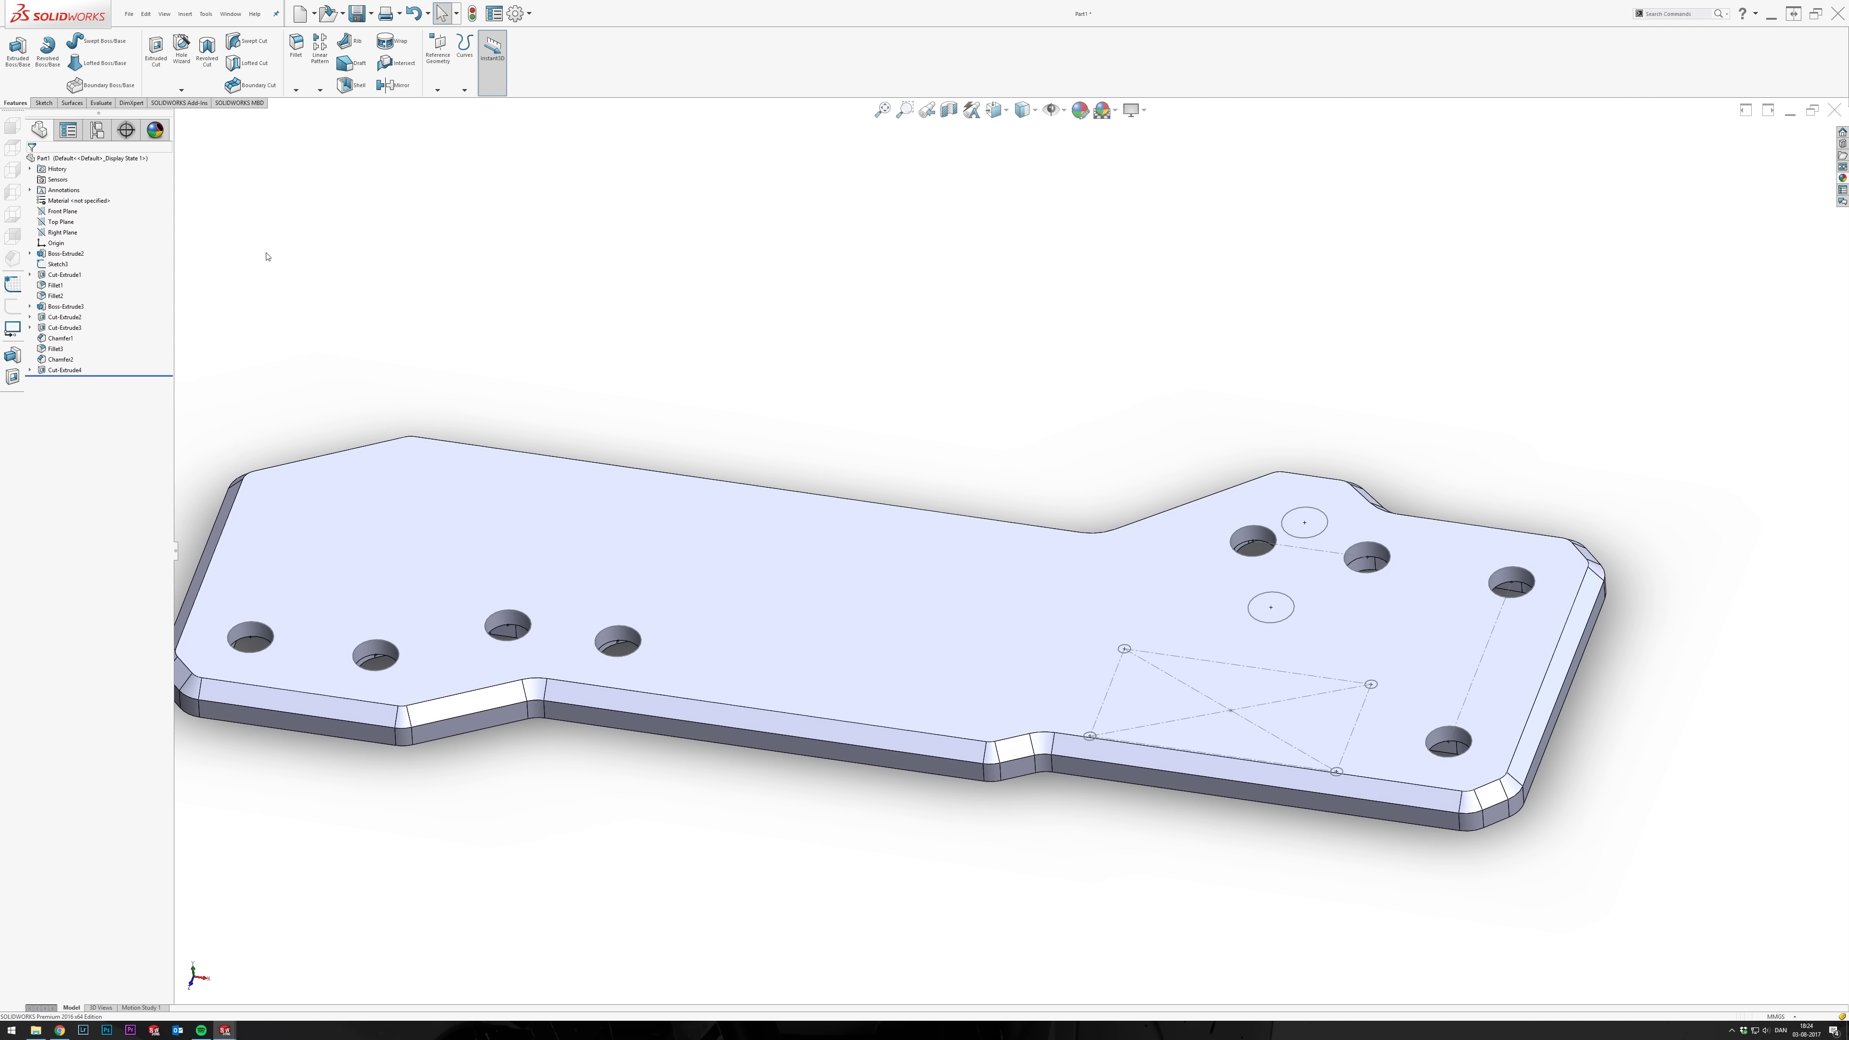
Hide the layout sketch with the hole circles and turn the plate to its channel side.
left_click(57, 263)
left_click(91, 240)
key("ctrl+Right")
key("Up")
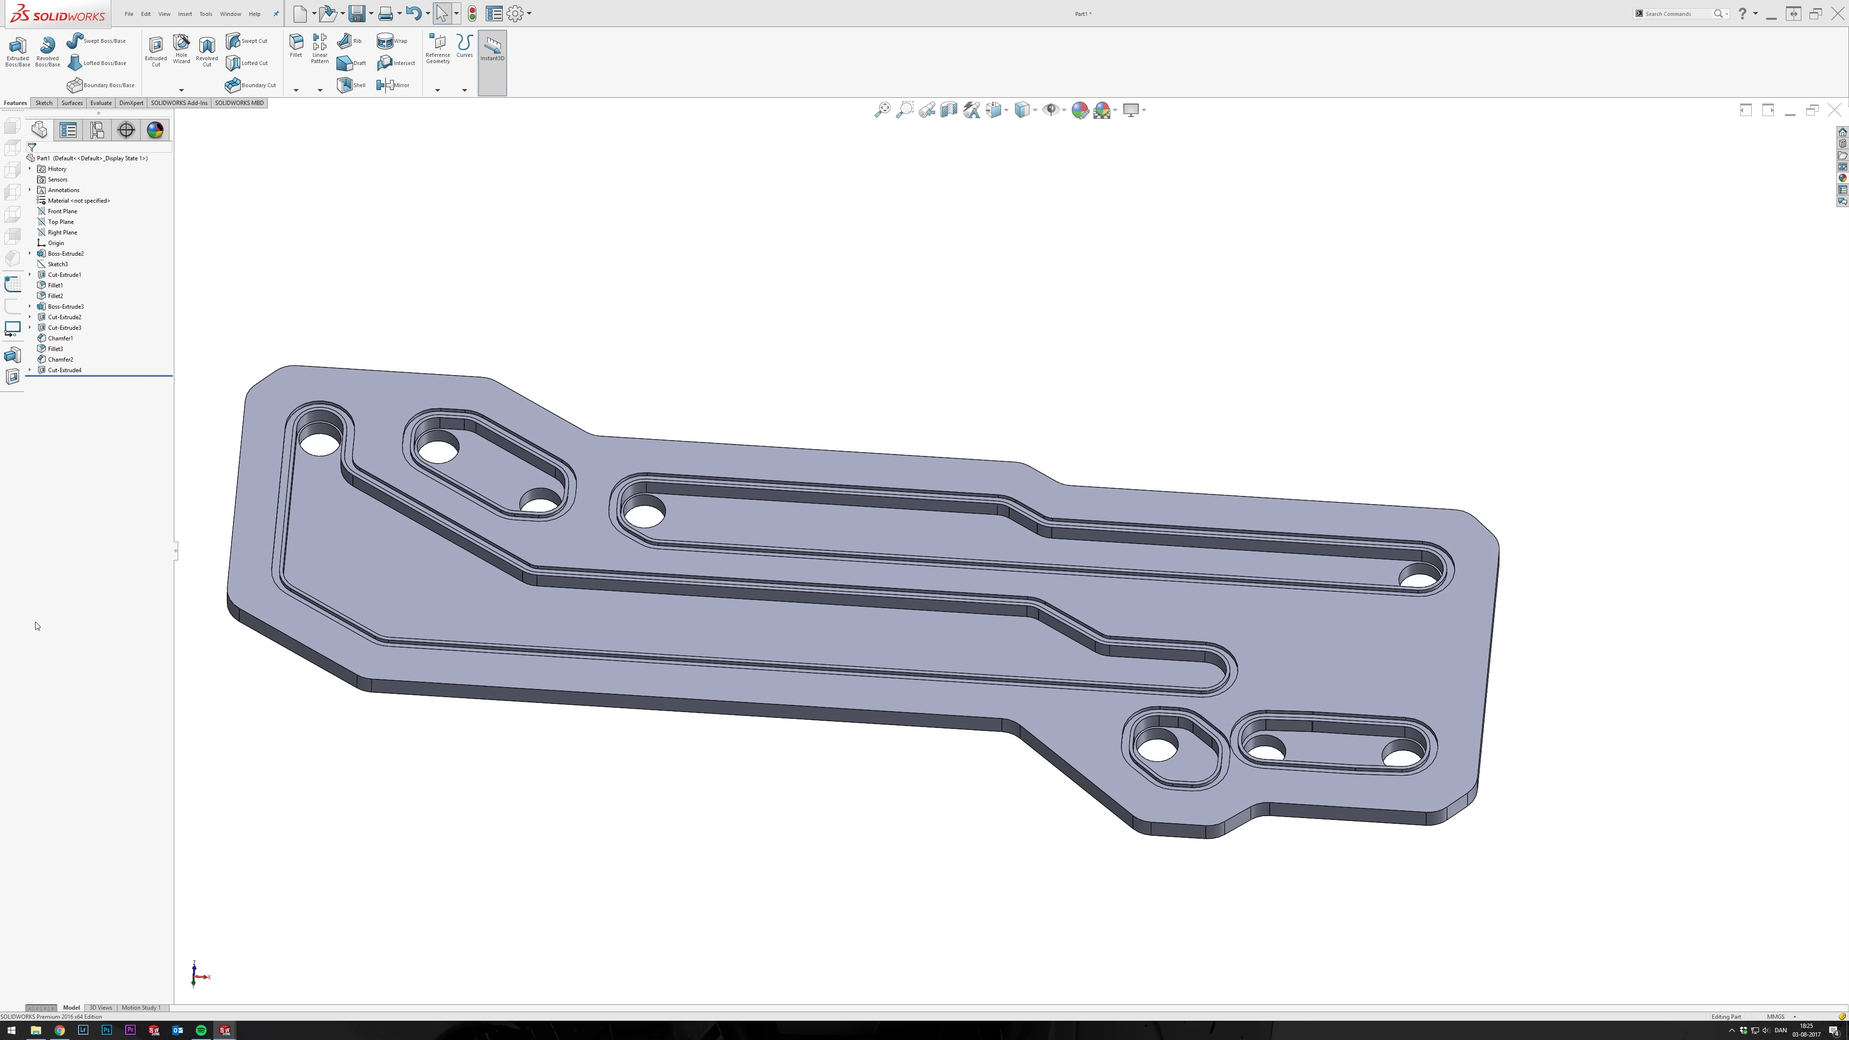
Start a sketch on the plate's channel-side face and convert the outline of the groove around the largest channel.
left_click(382, 415)
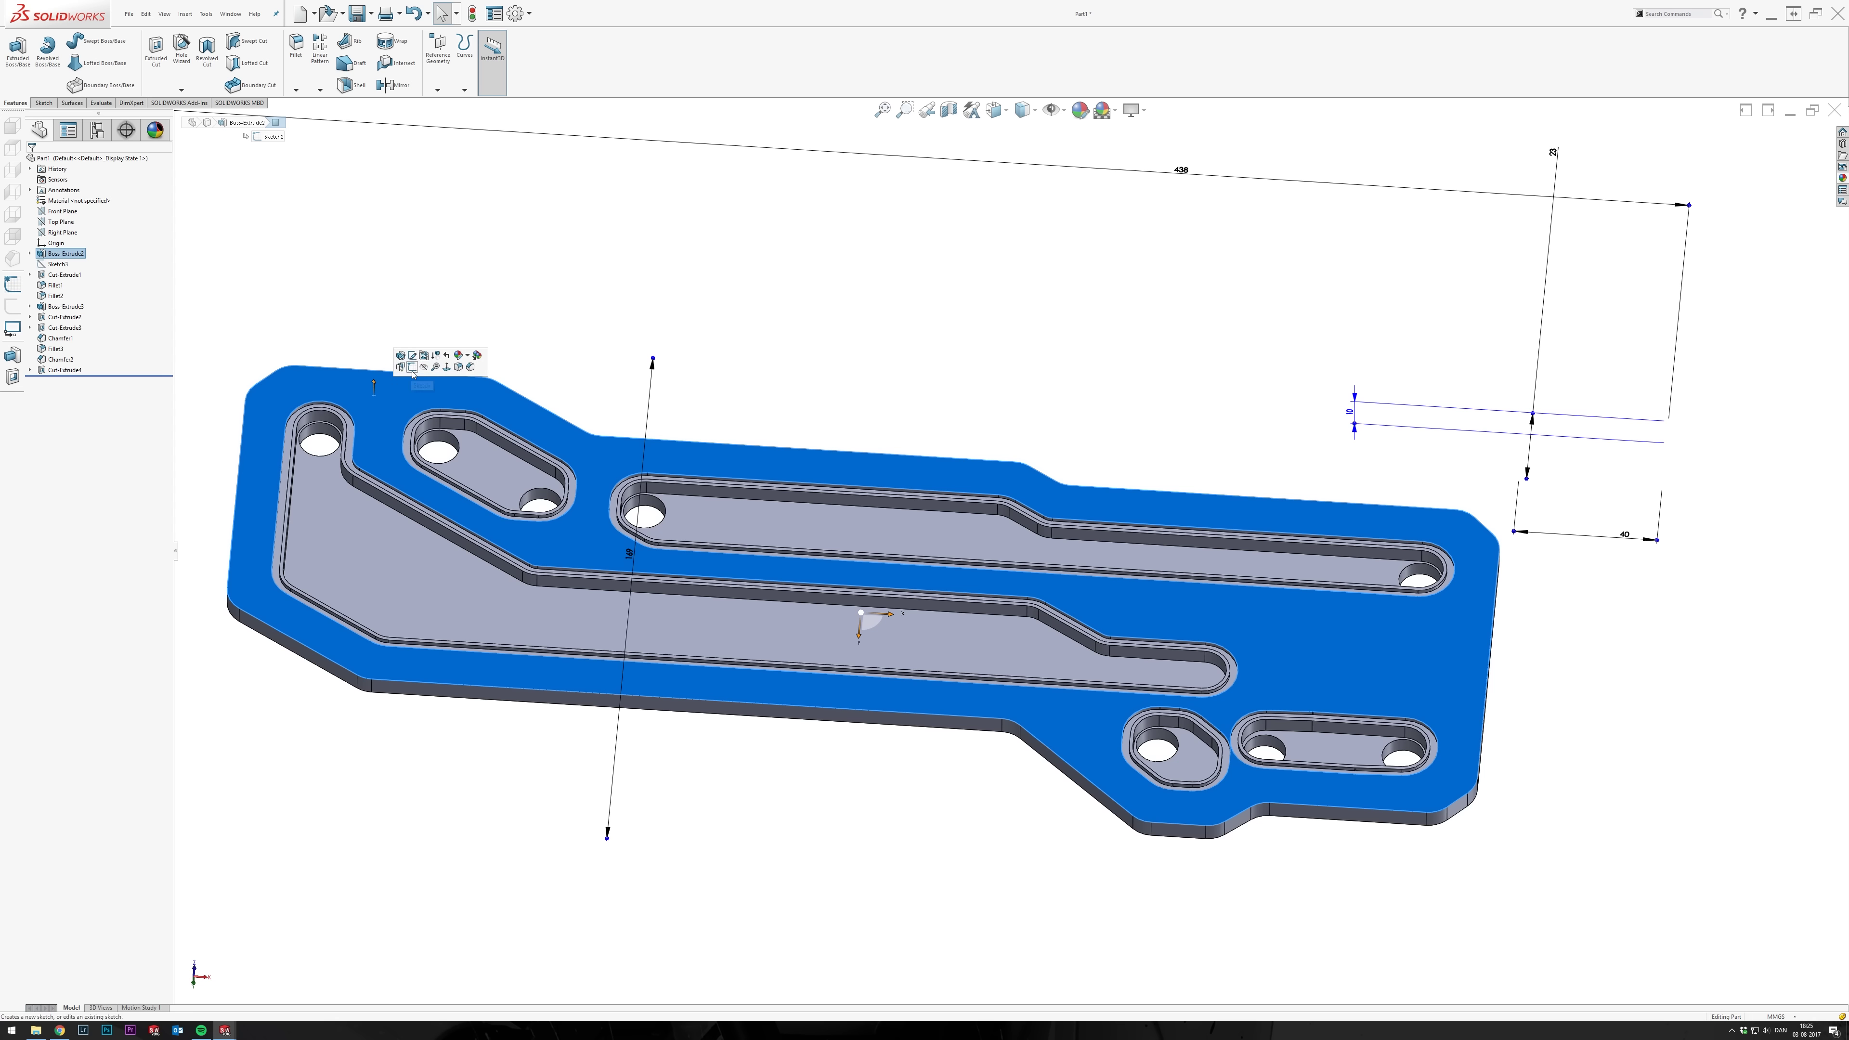
left_click(446, 368)
left_click(588, 370)
left_click(628, 341)
left_click(215, 51)
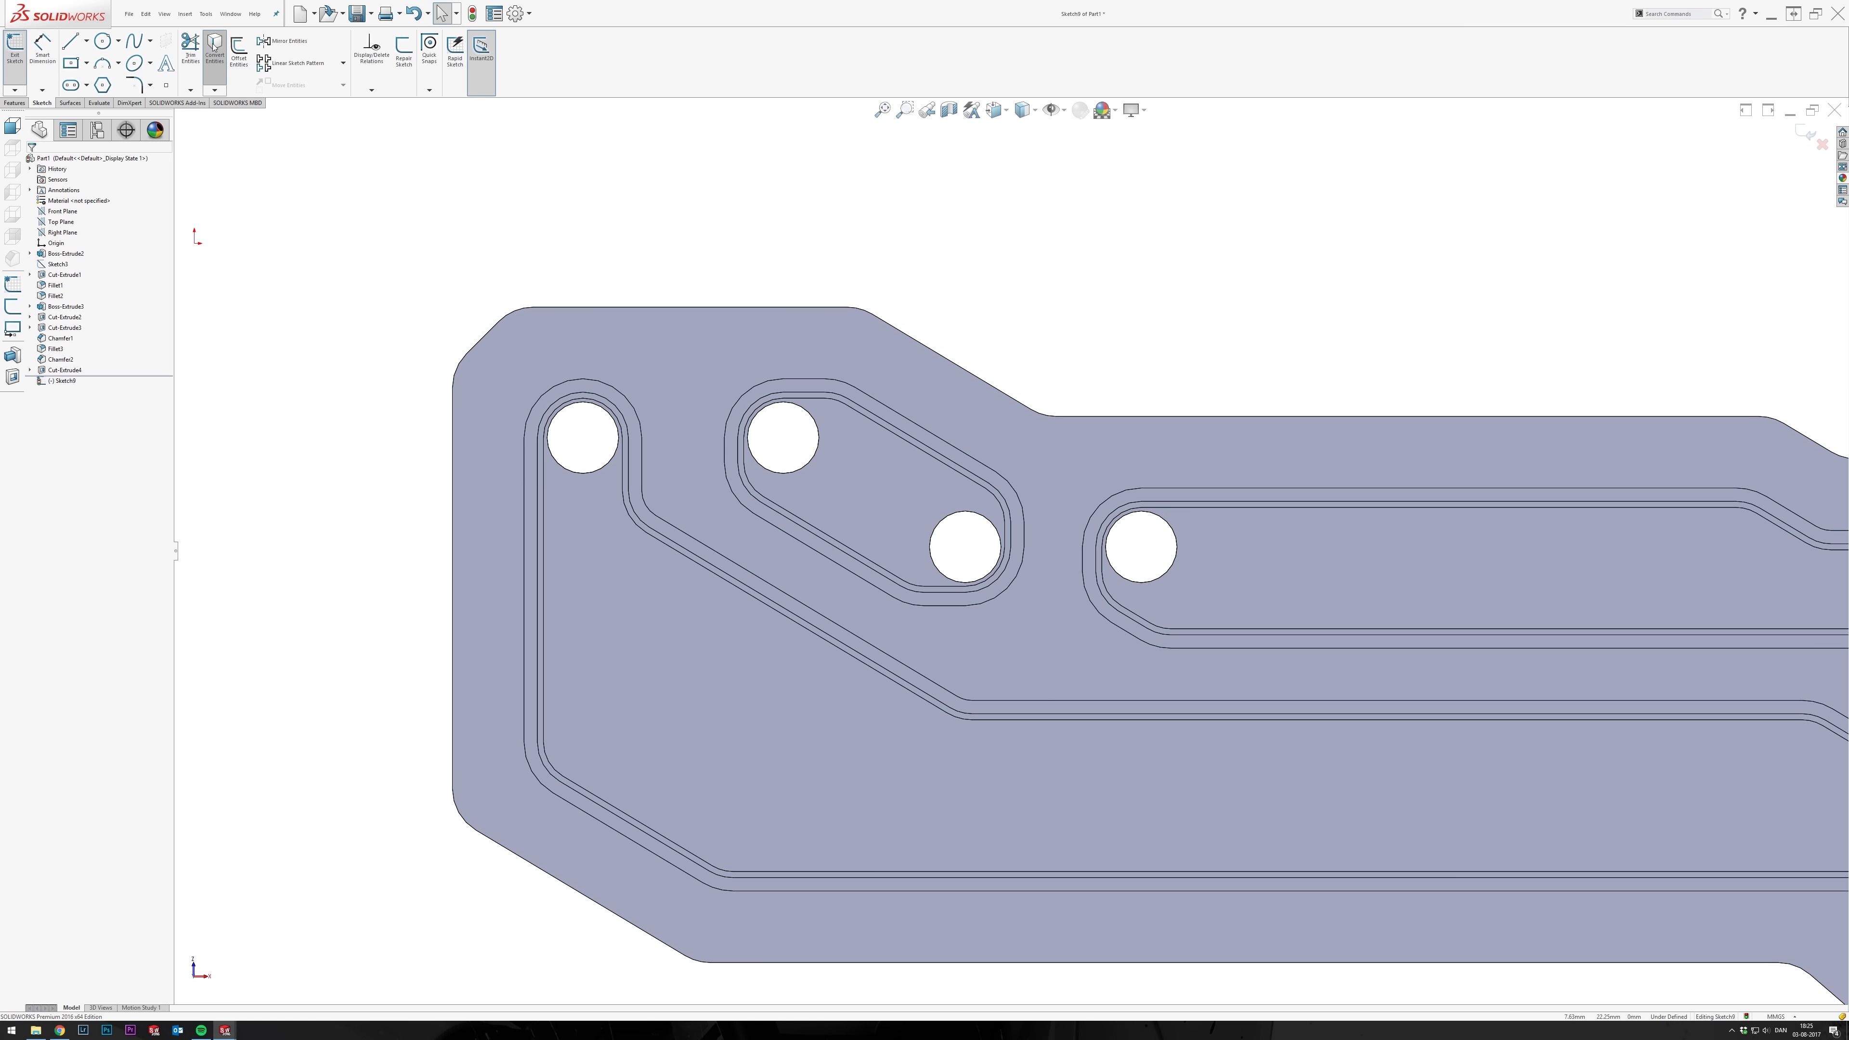
left_click(609, 398)
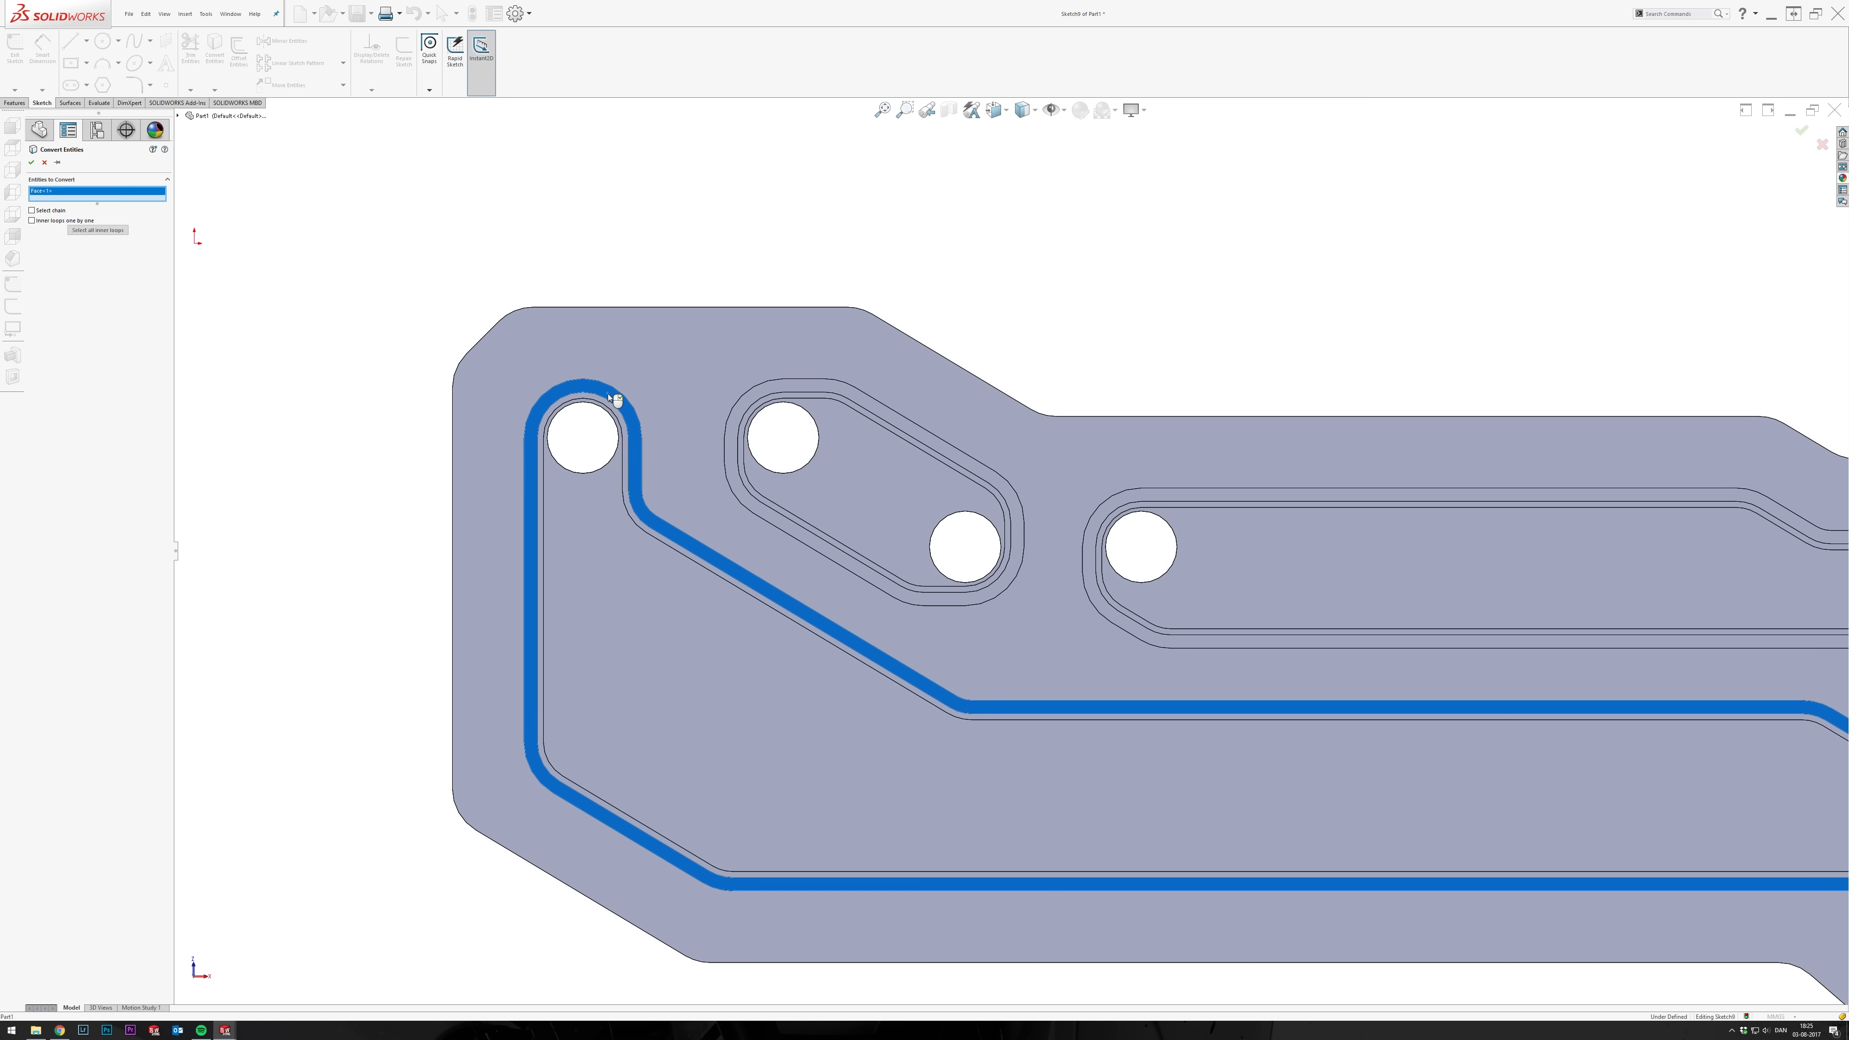
right_click(608, 398)
left_click(239, 51)
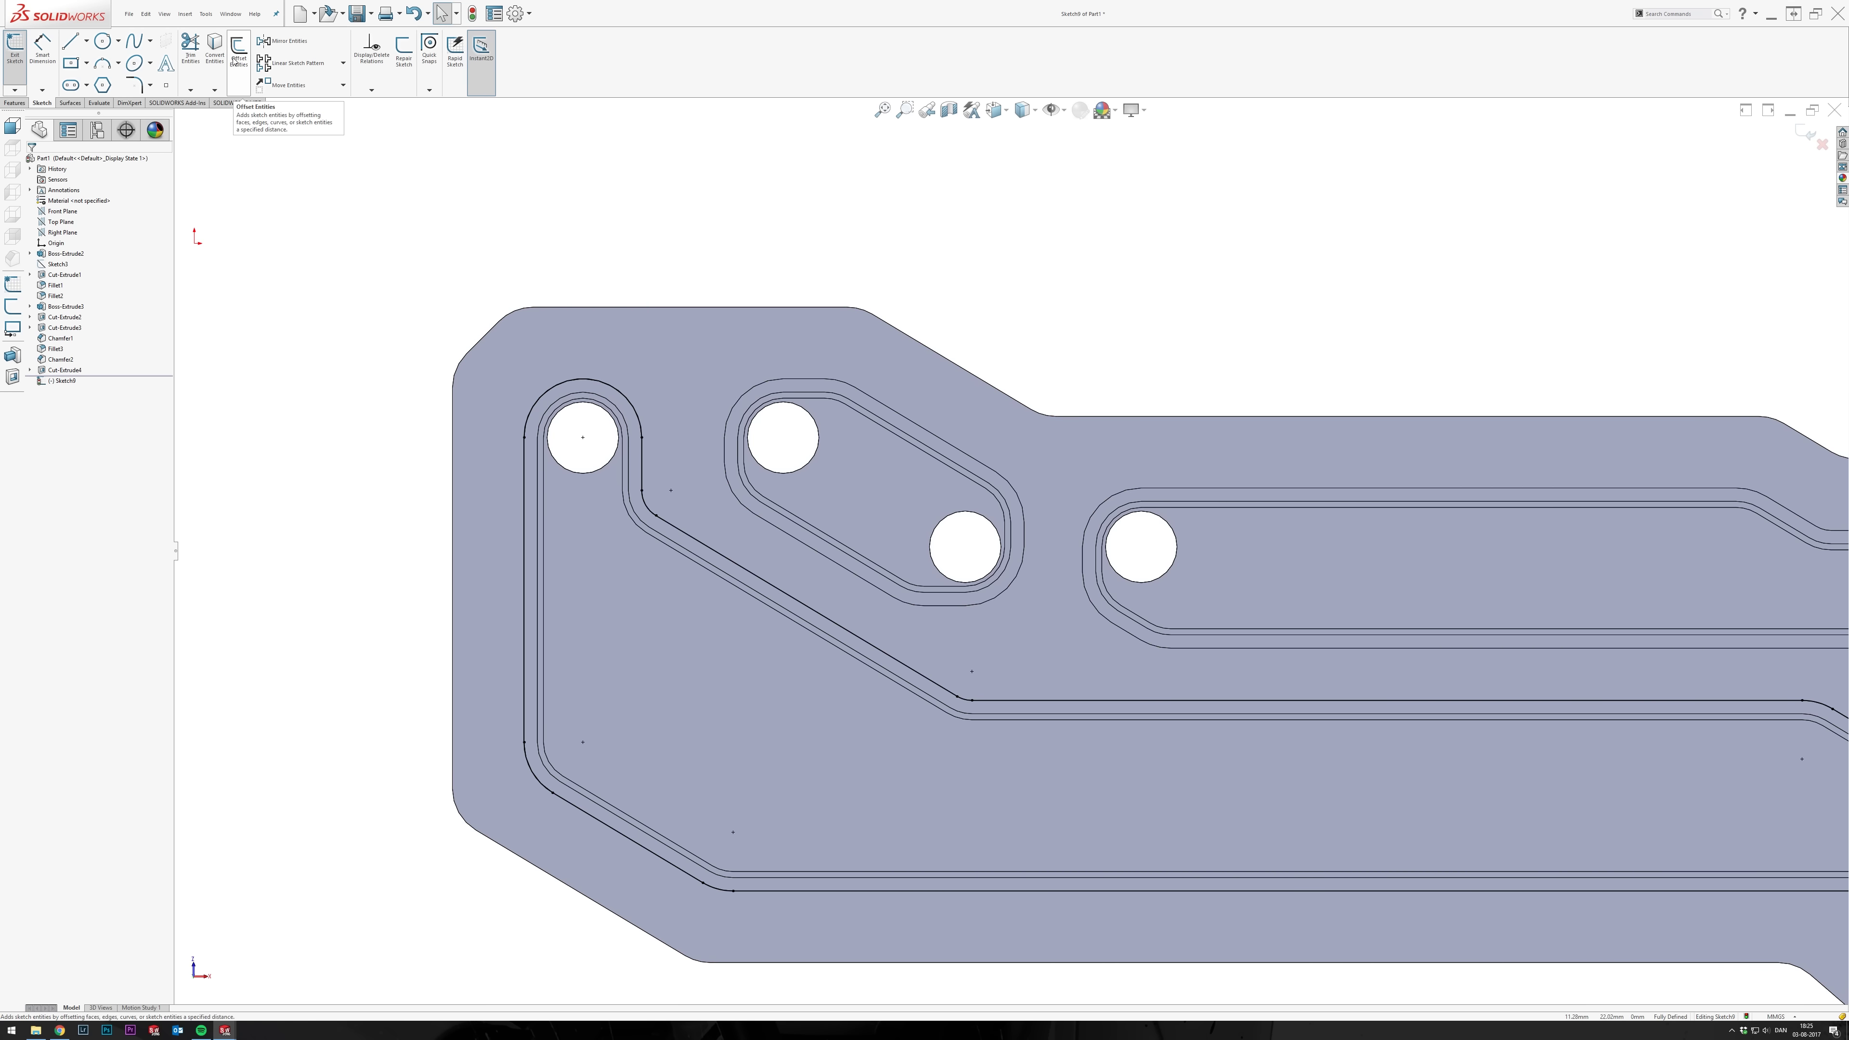
left_click(580, 373)
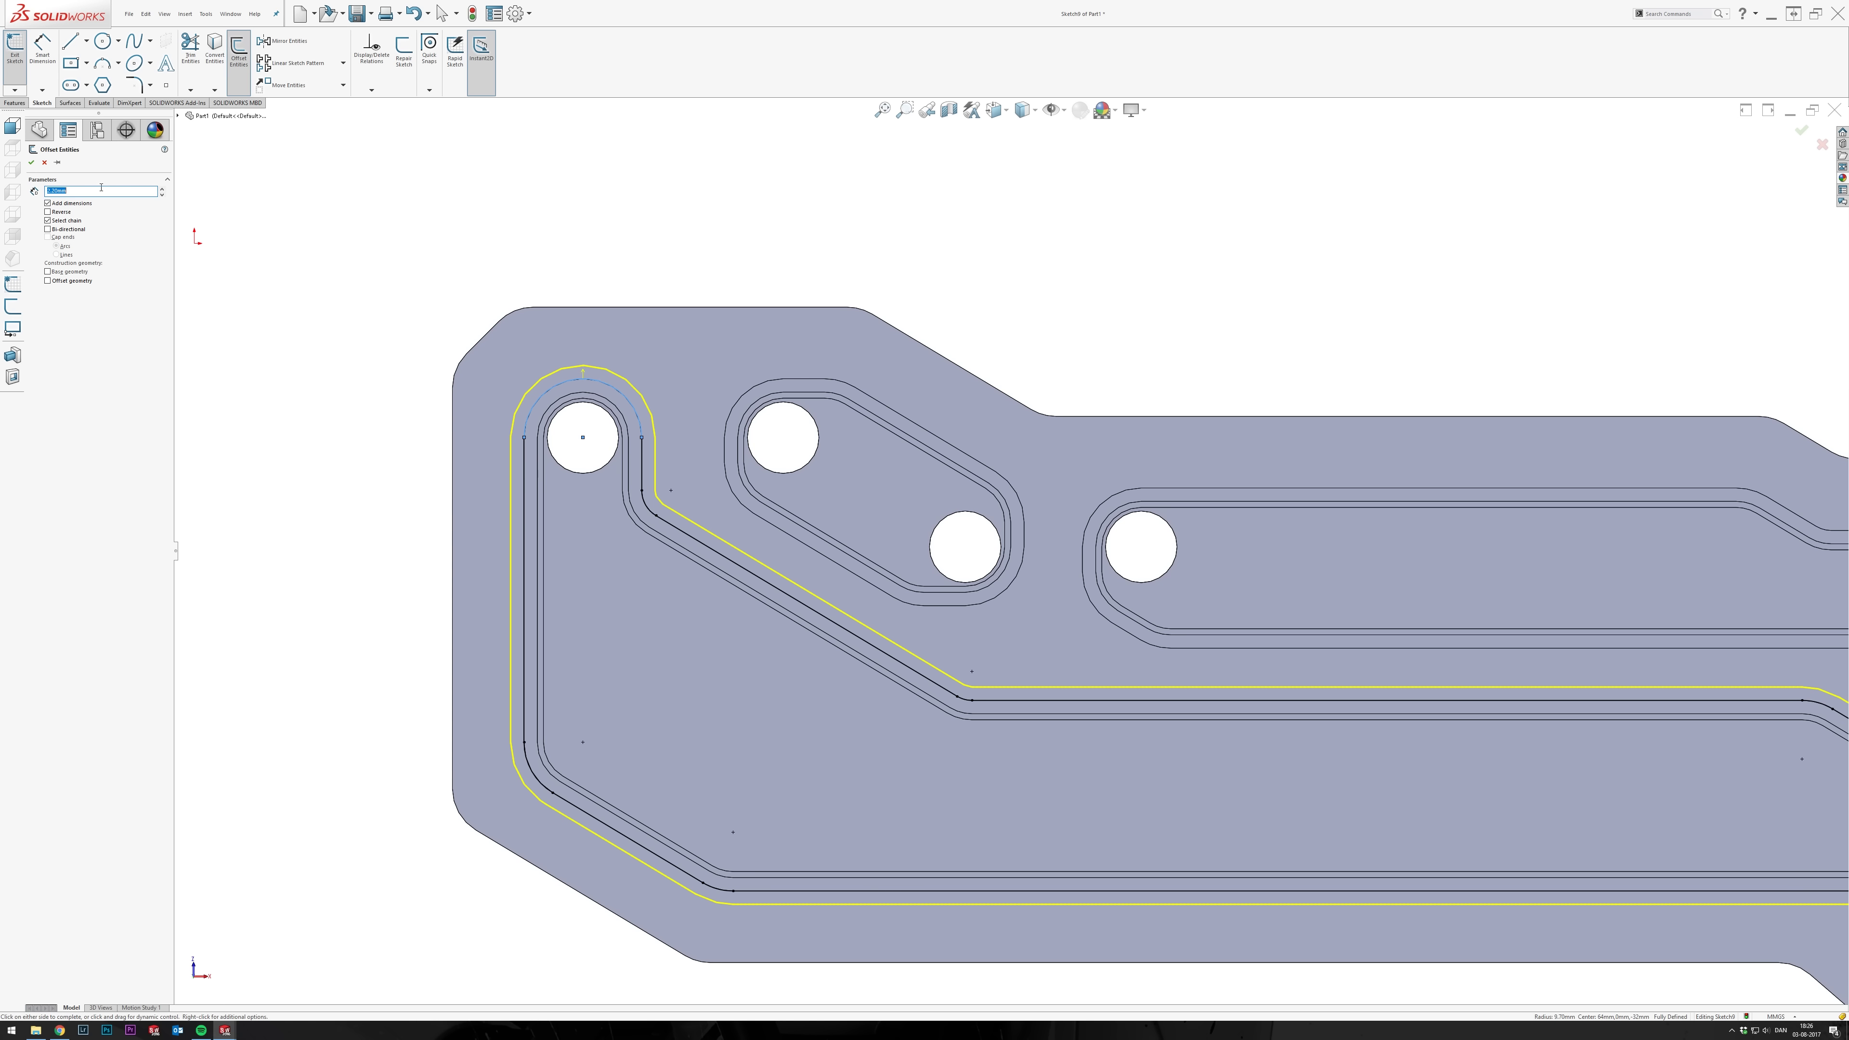
type("7.5")
key("Return")
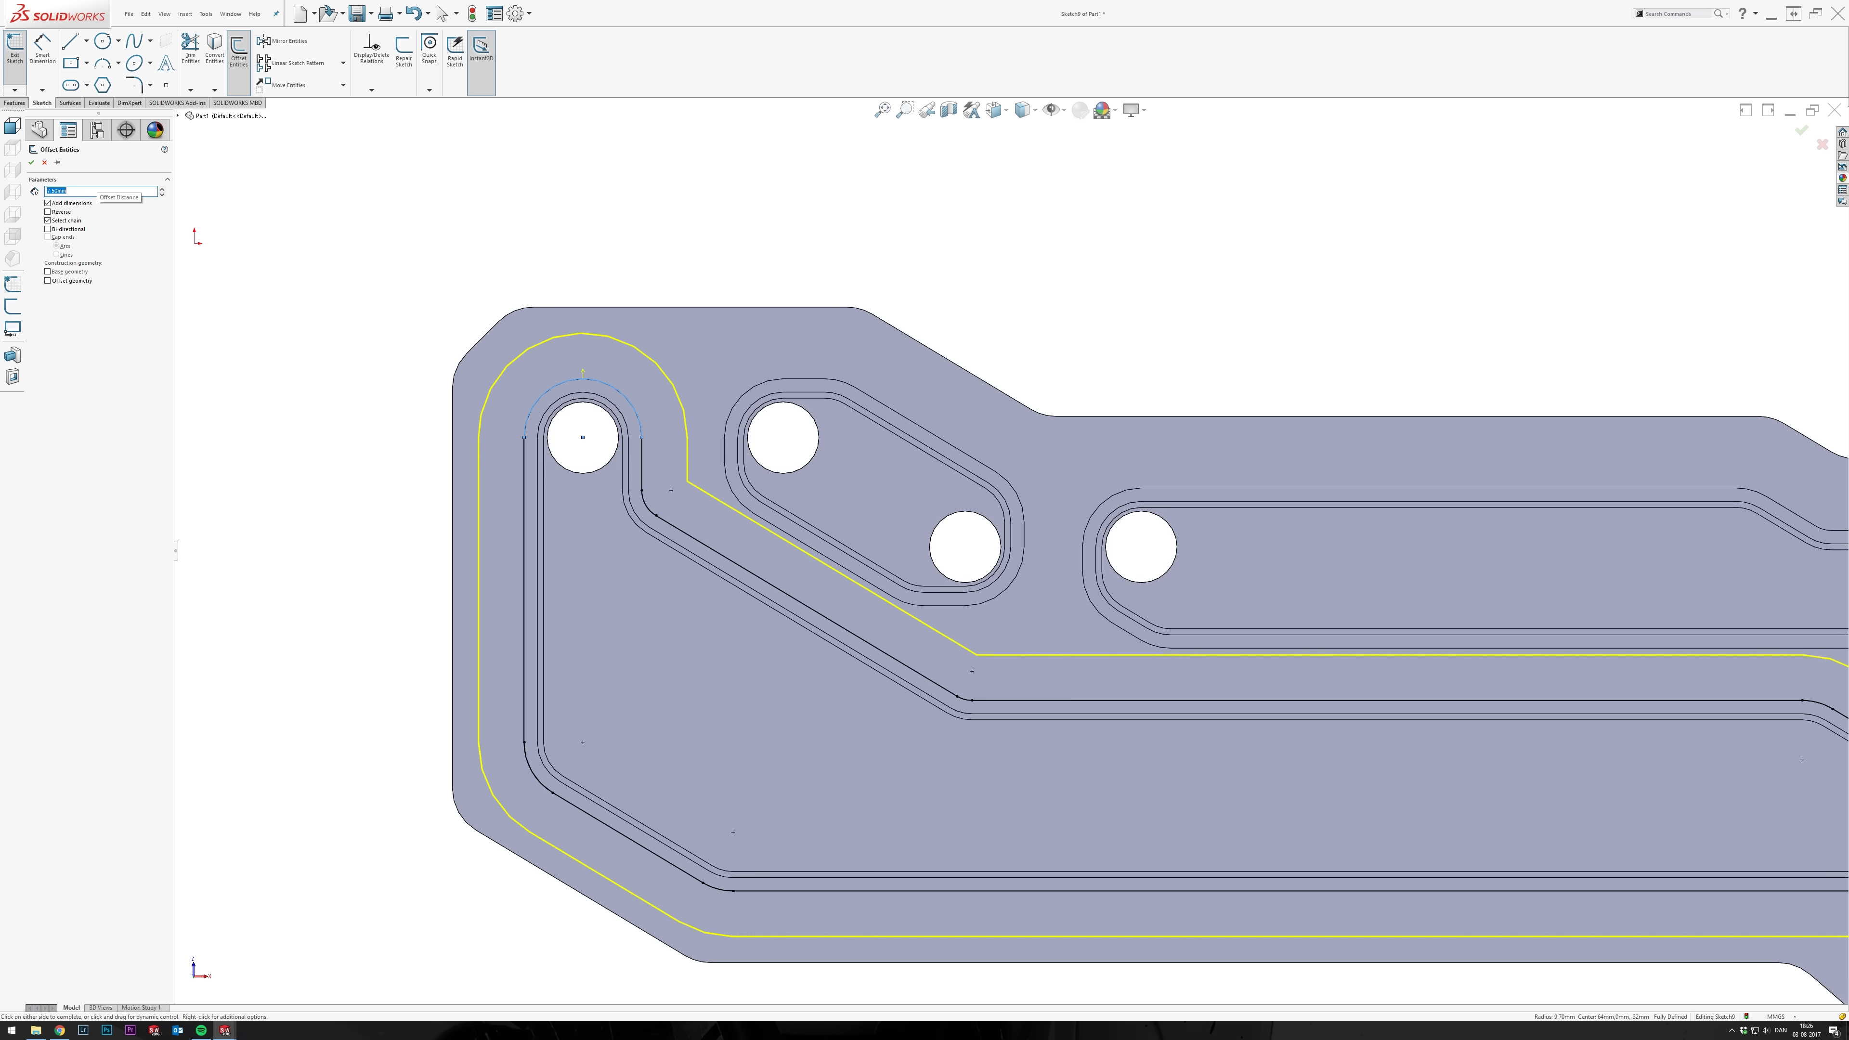
key("Escape")
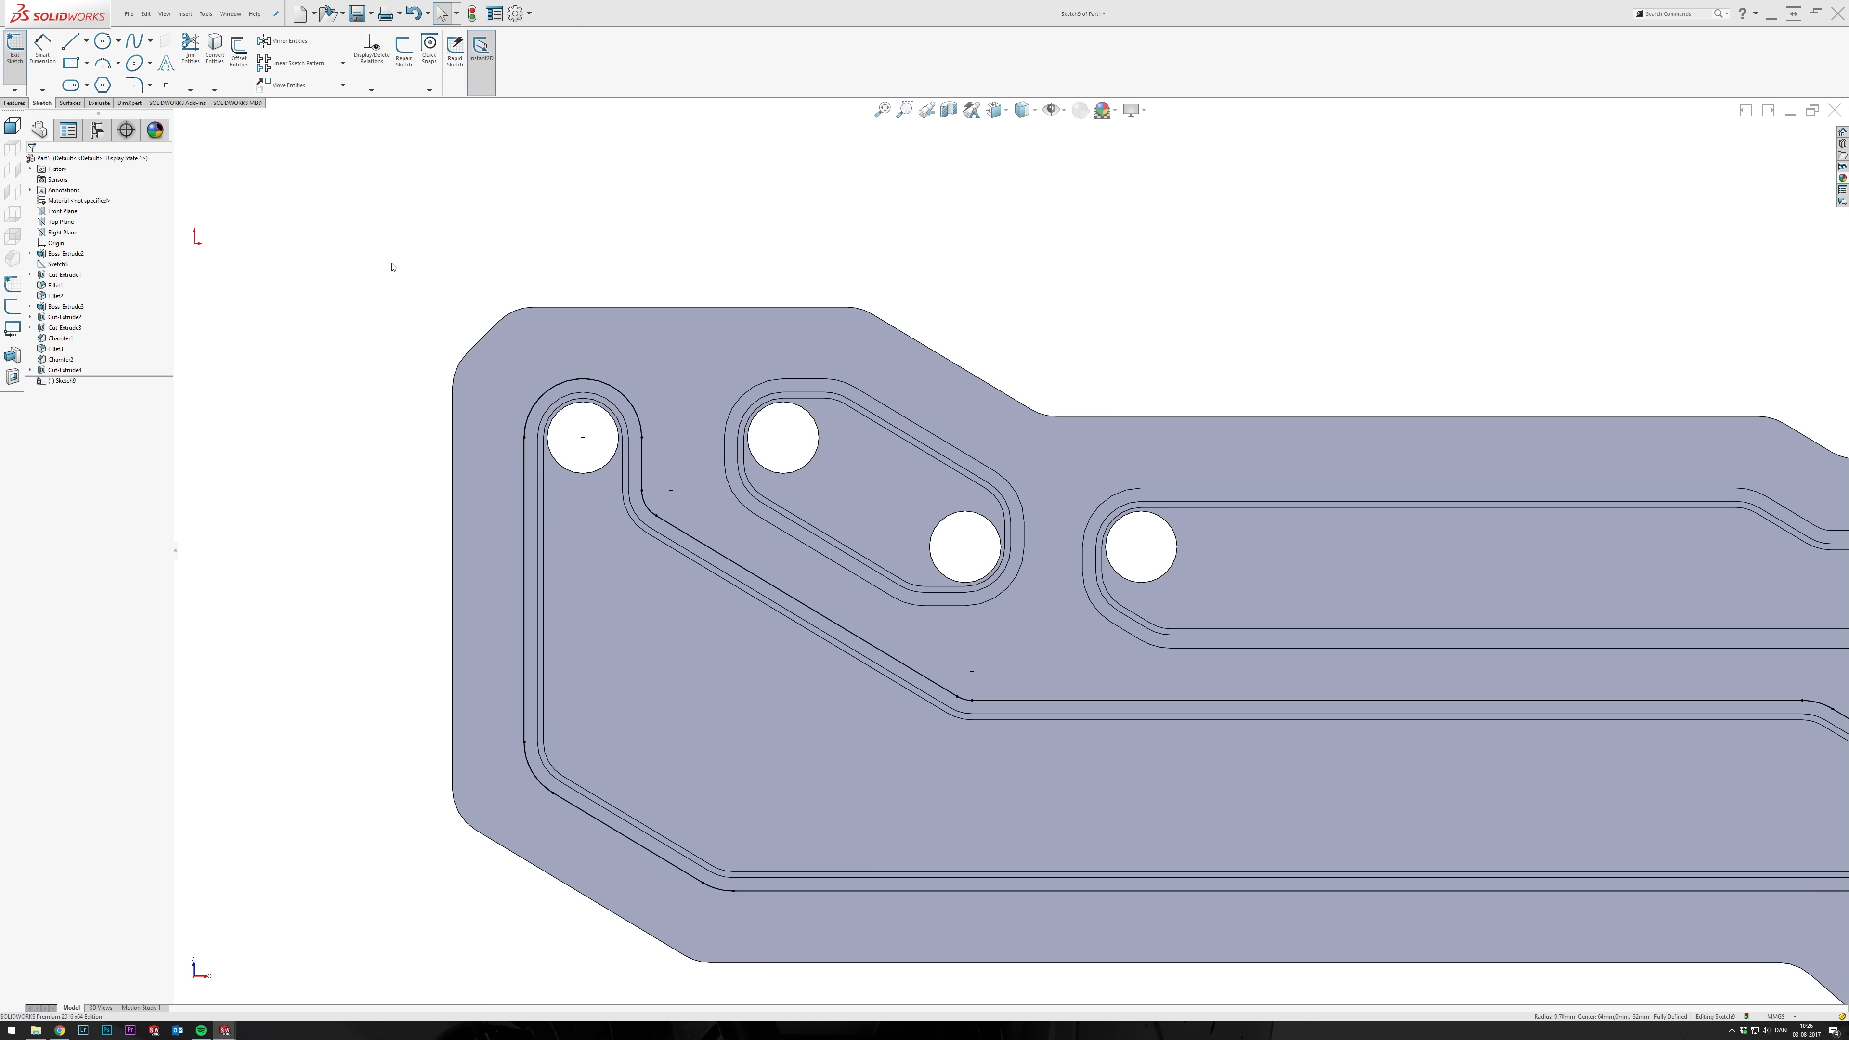
Offset the converted groove outline 4.3 mm outward and place its dimension clear above the plate.
left_click(238, 51)
left_click(596, 380)
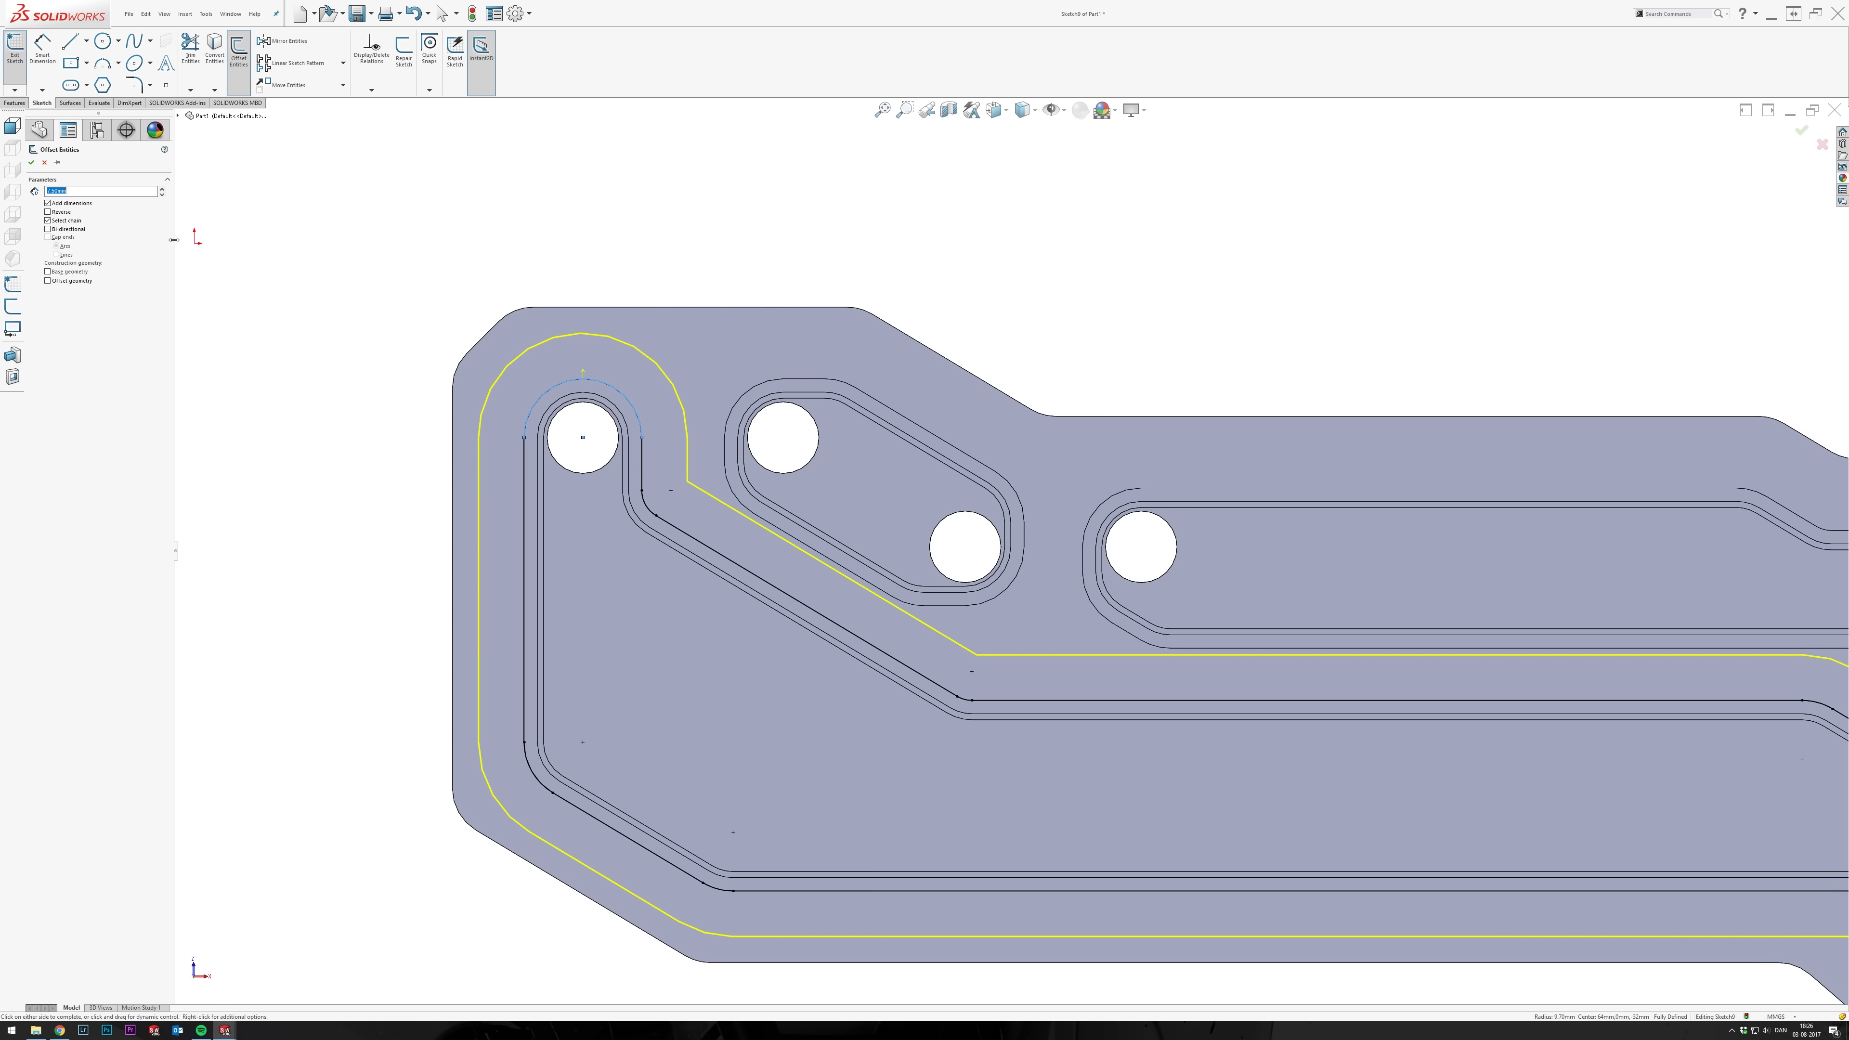
type("4.3")
key("Return")
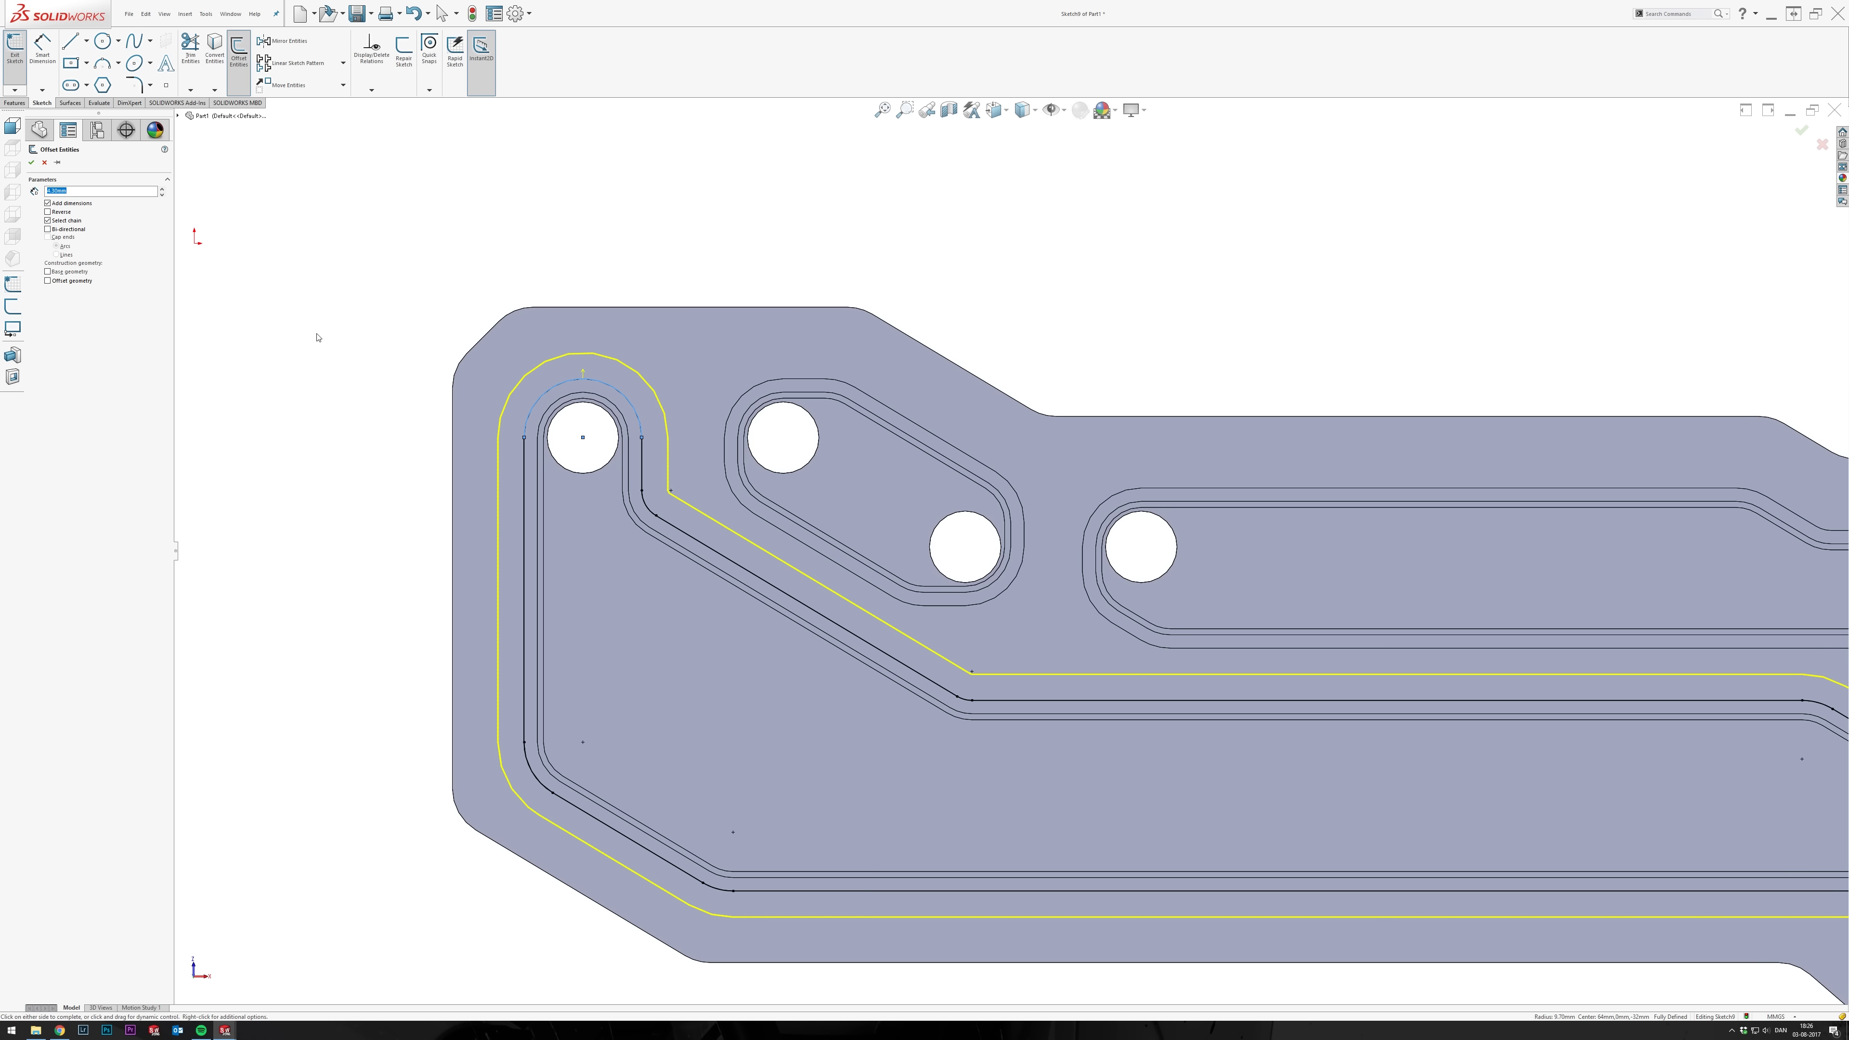
left_click(31, 162)
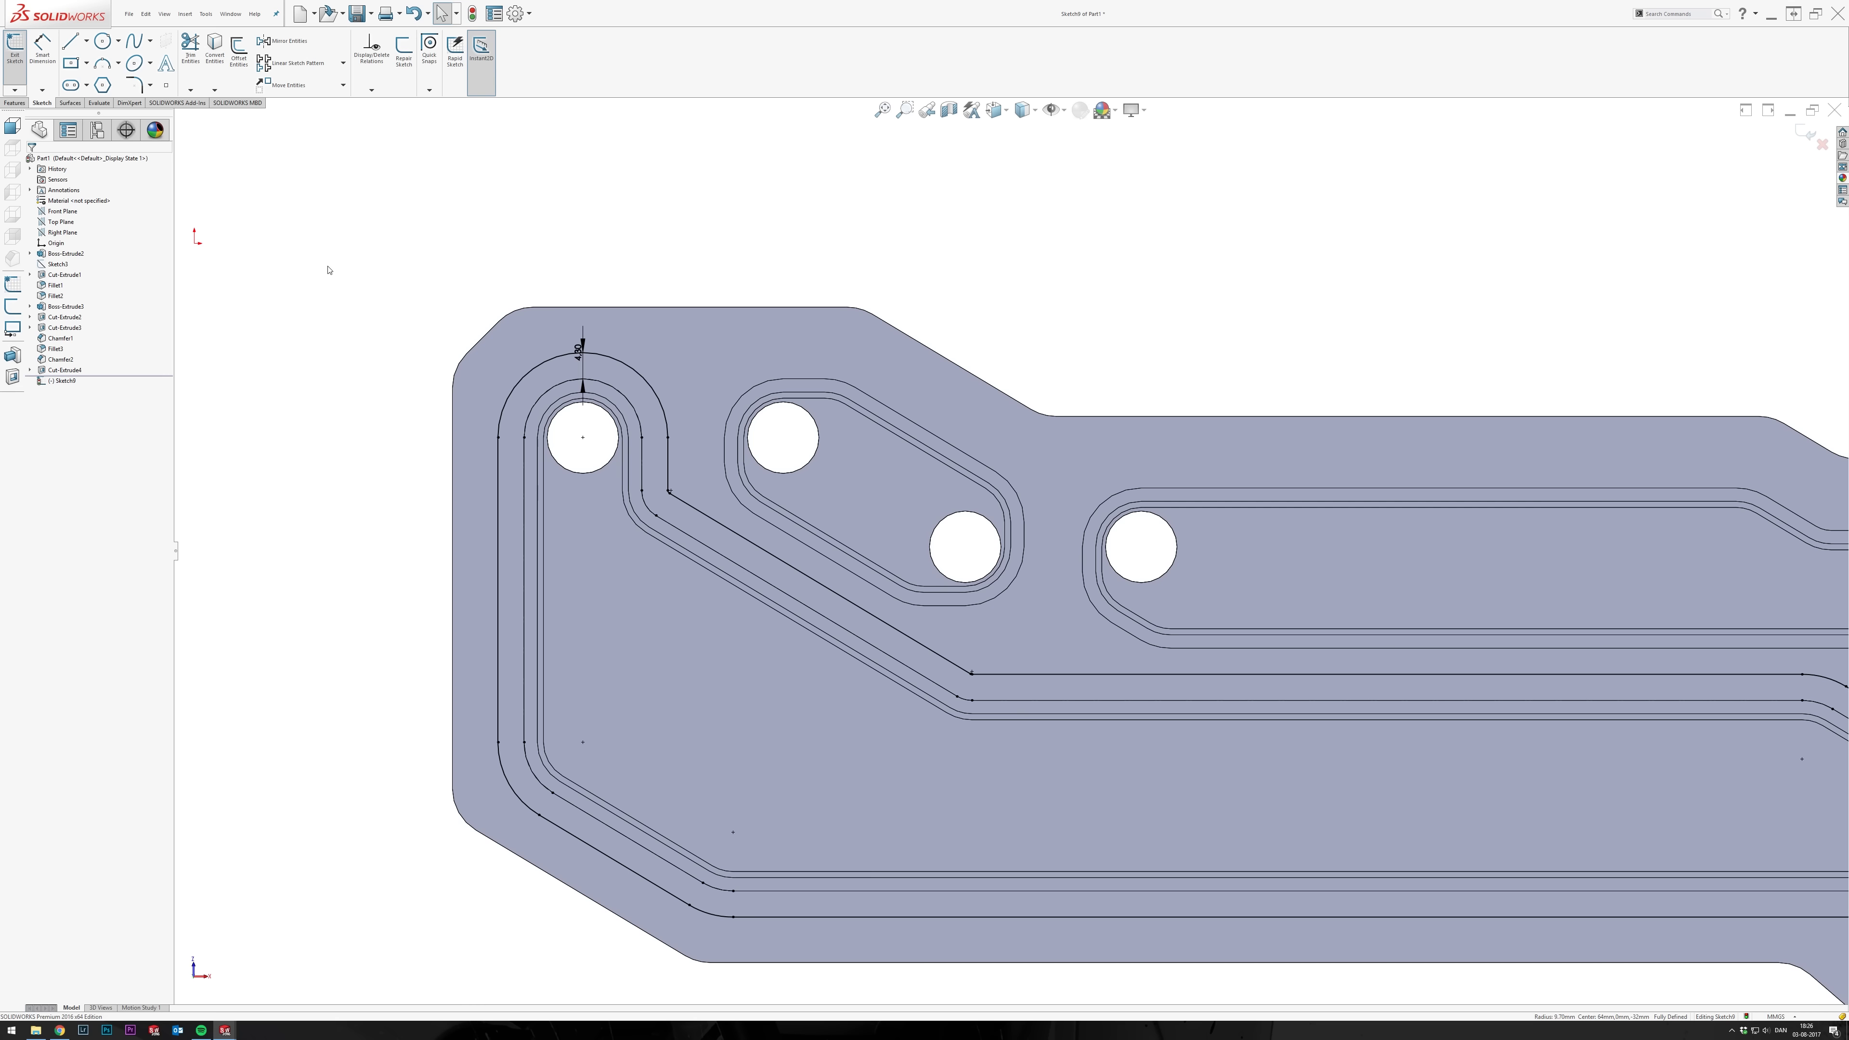
left_click_drag(577, 351, 729, 232)
Place a sketch point at the top of the offset arc around the upper-left hole and close the sketch.
left_click(166, 85)
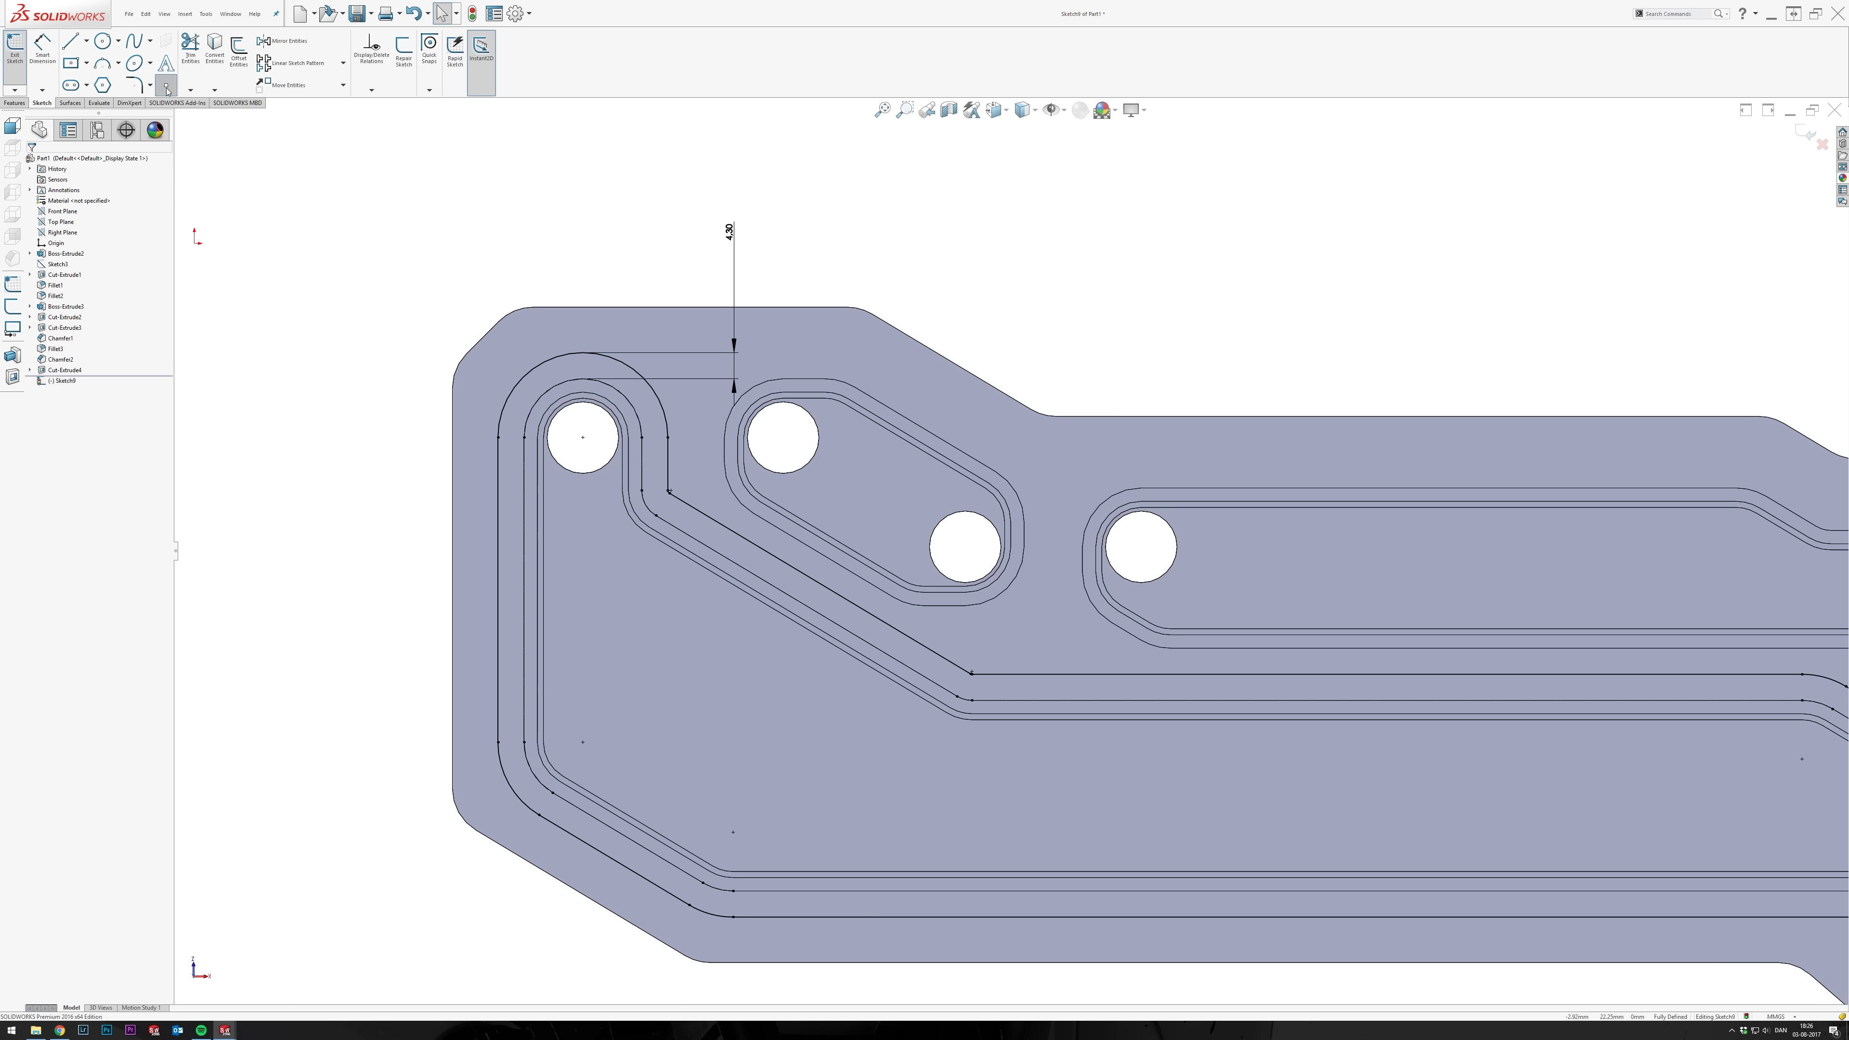
left_click(582, 354)
key("Escape")
left_click(1805, 132)
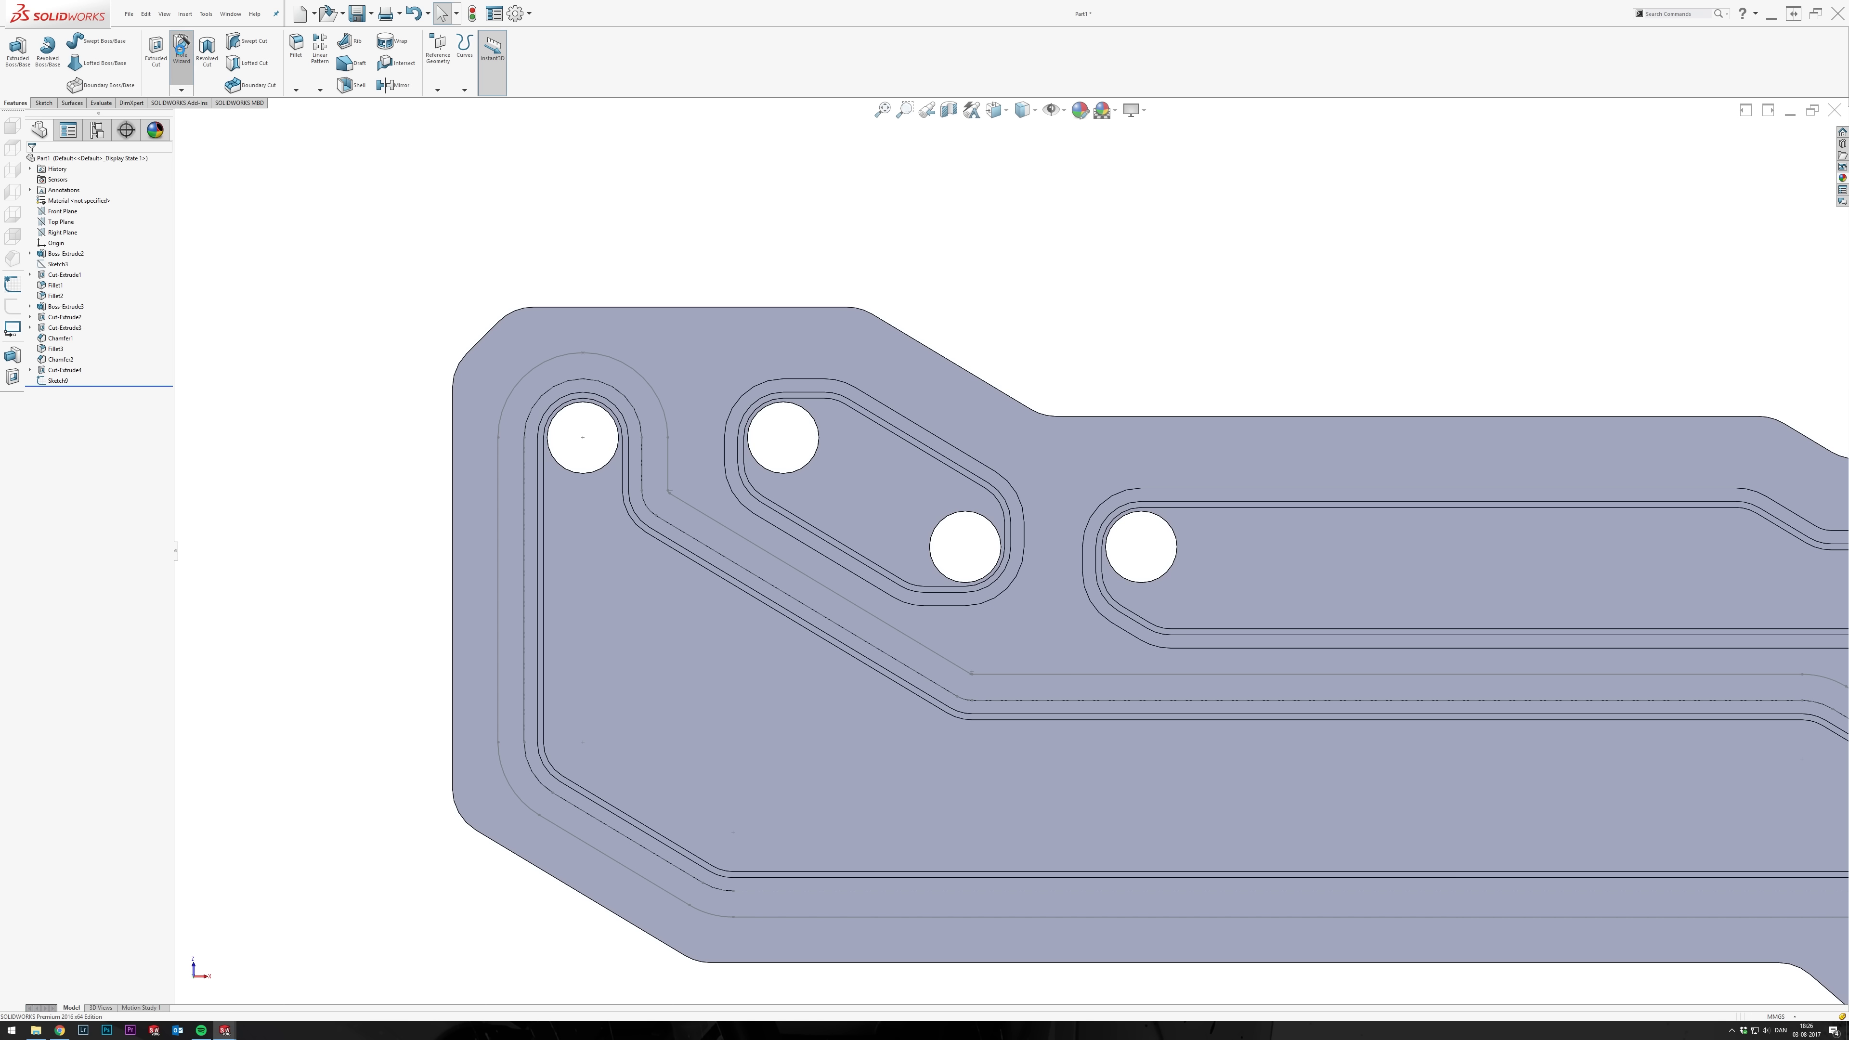
Set up a Hole Wizard bottoming tapped hole, size M4, with default sizing and a blind depth of 8 mm.
left_click(181, 49)
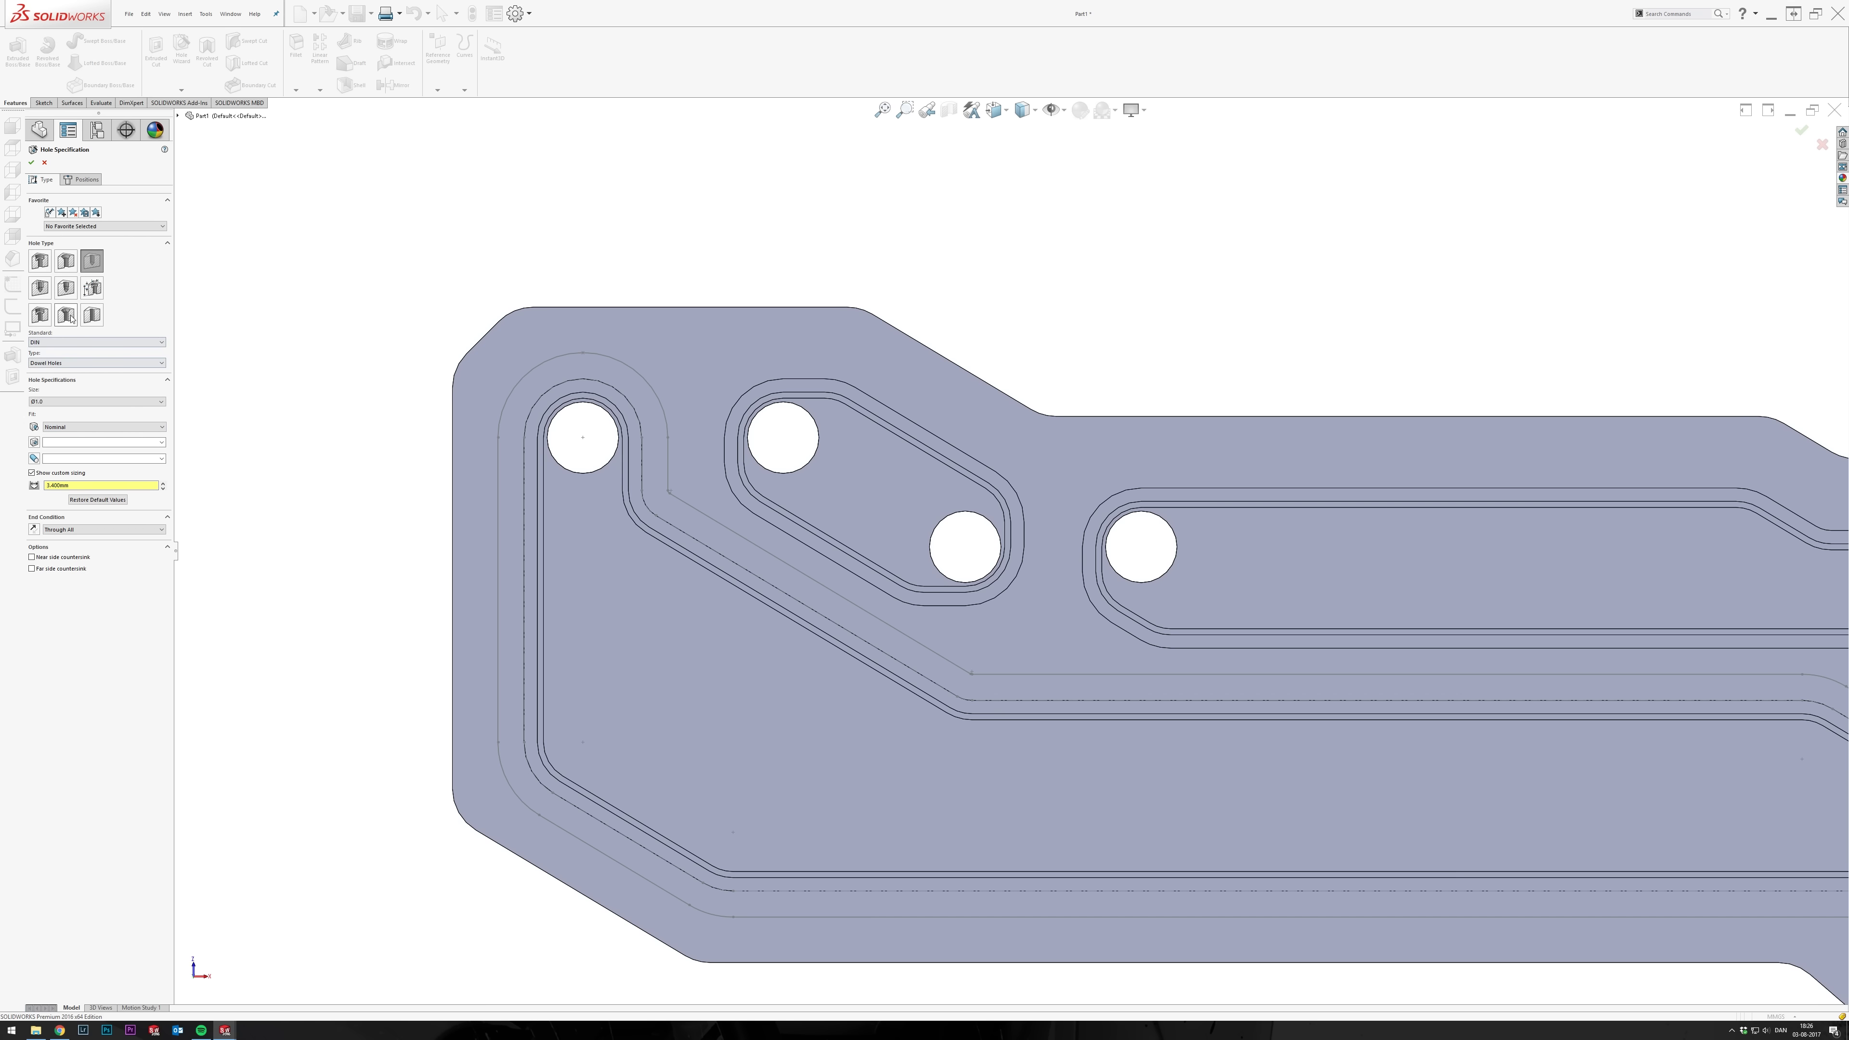
left_click(40, 287)
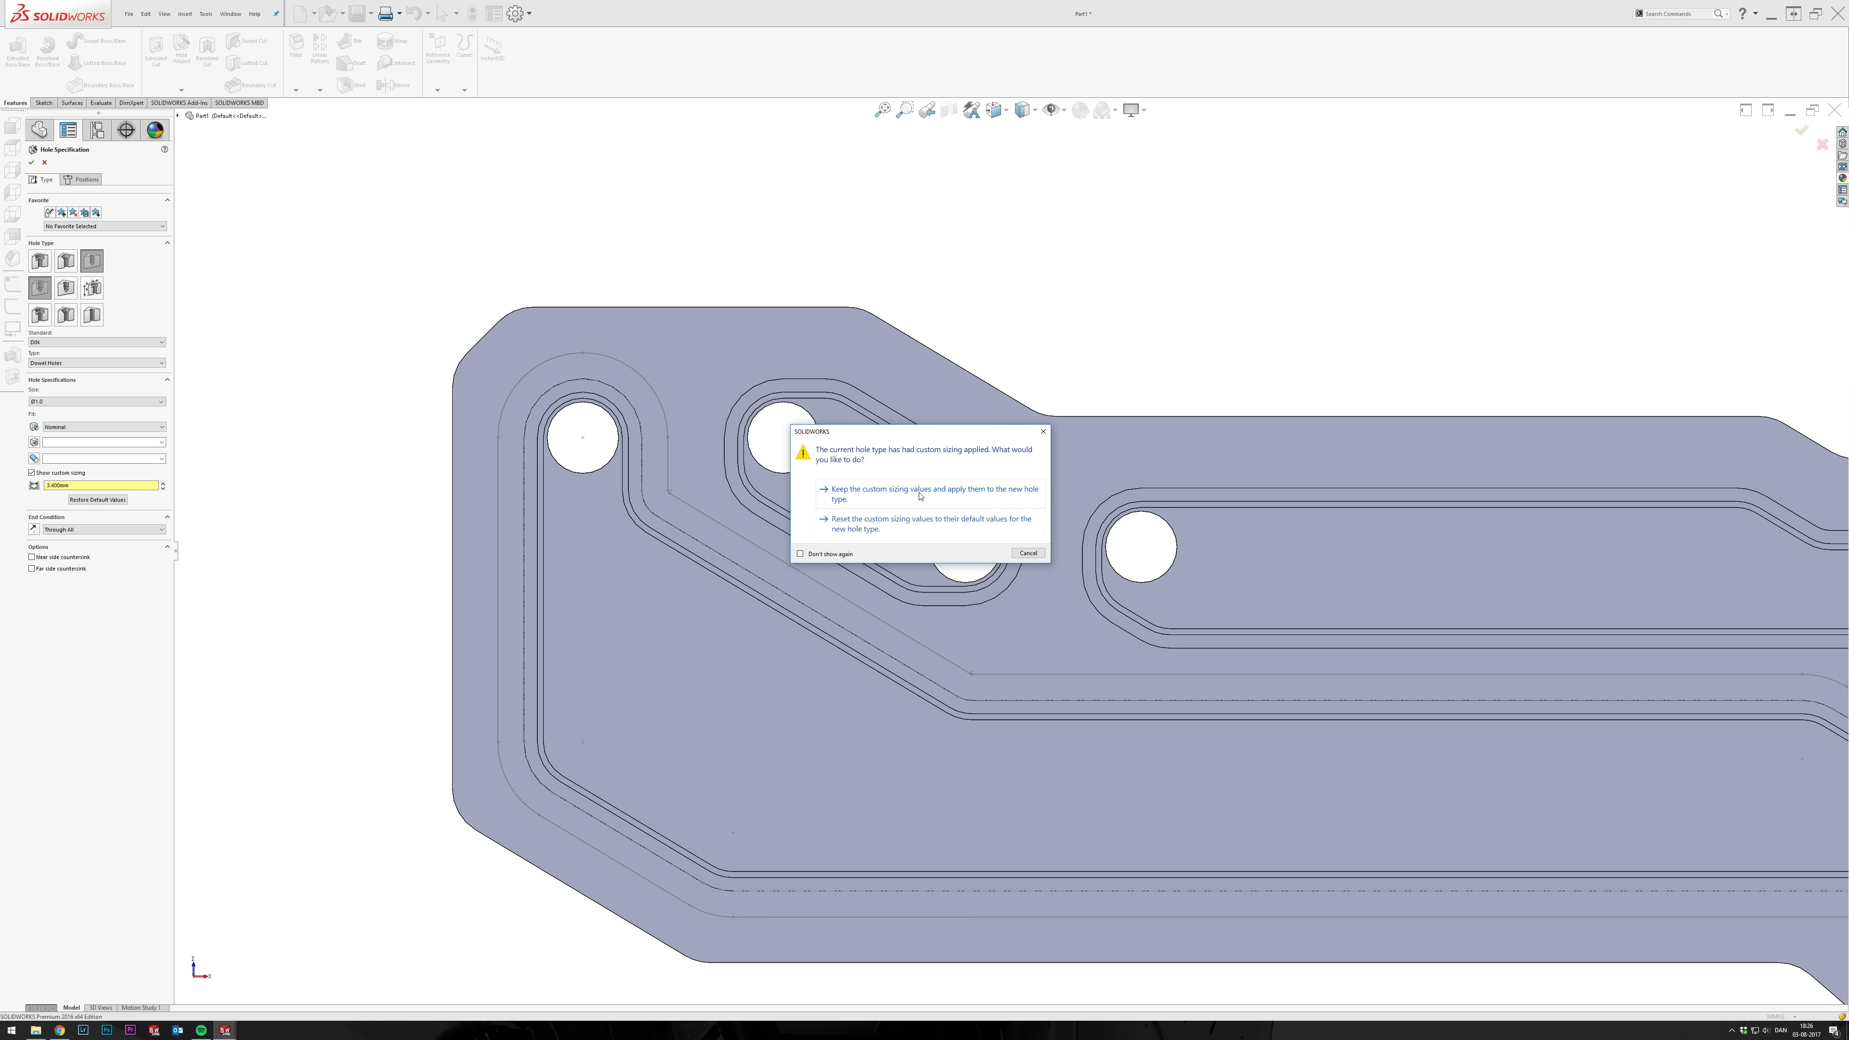
left_click(912, 522)
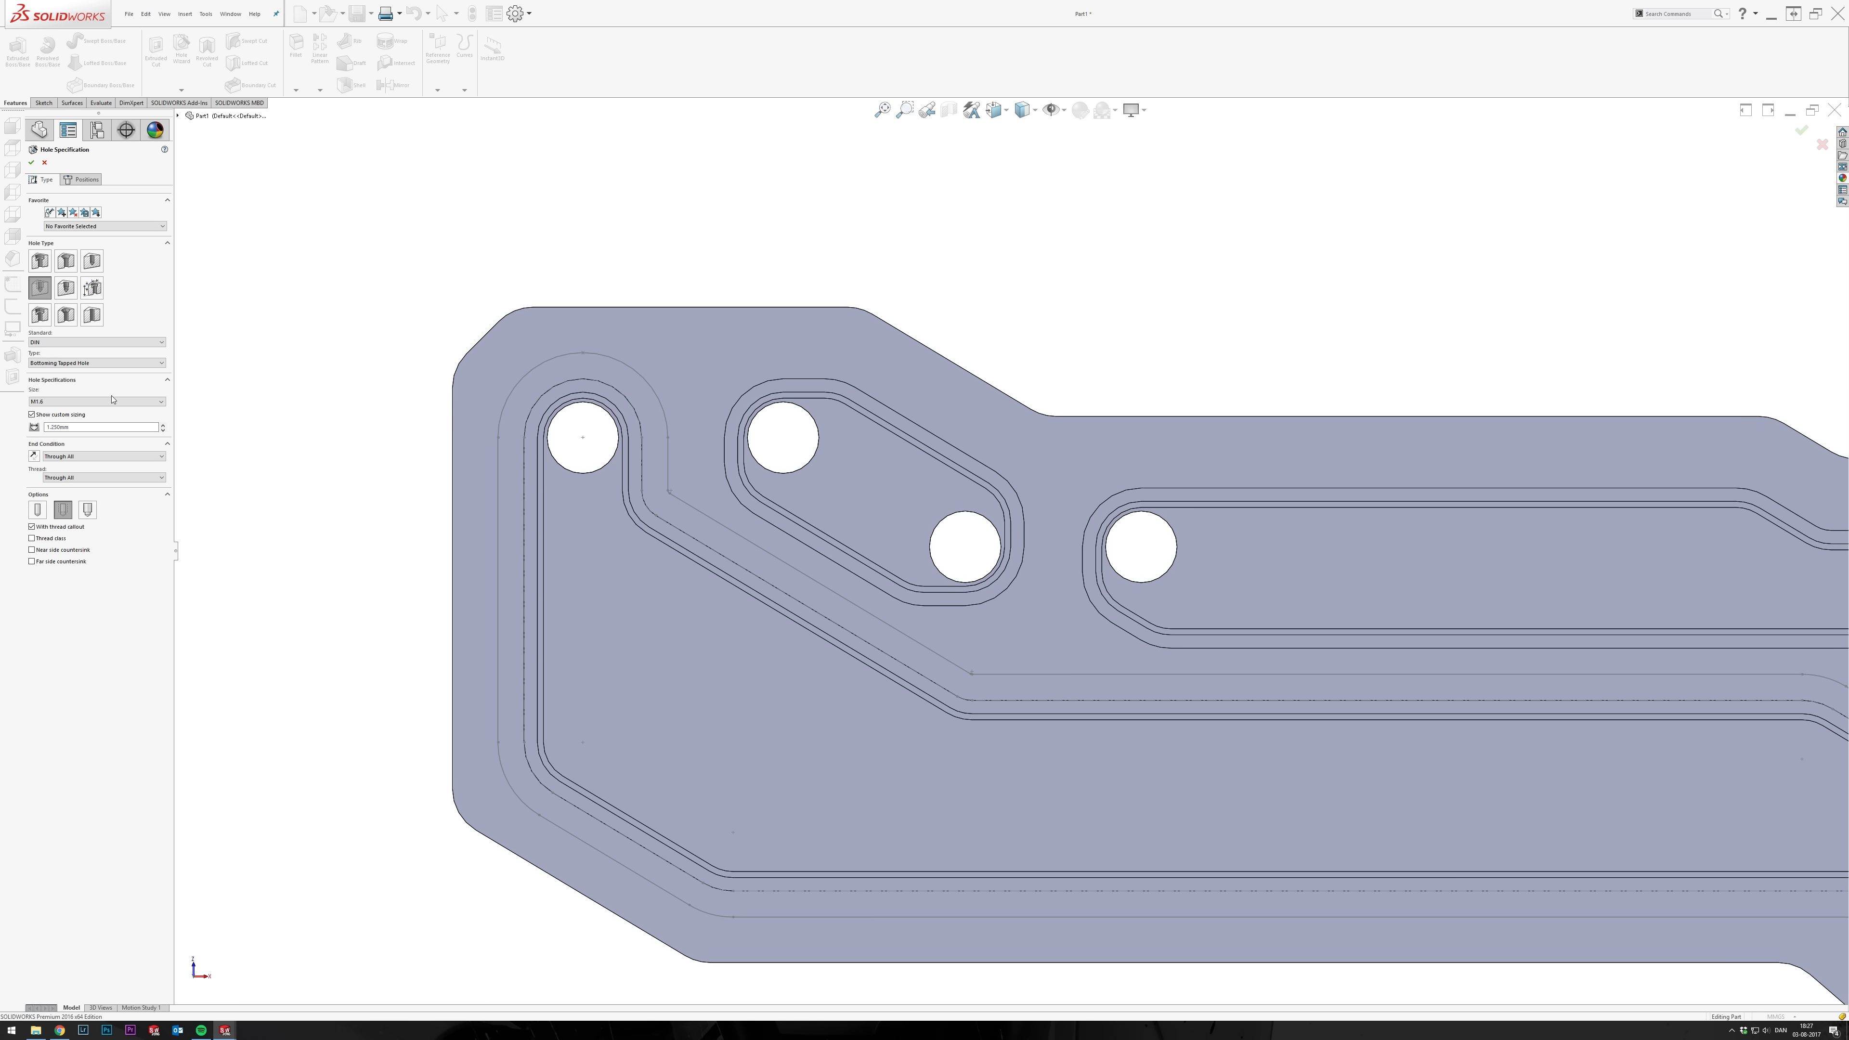
left_click(95, 401)
left_click(62, 449)
left_click(31, 414)
left_click(80, 443)
left_click(81, 454)
double_click(81, 456)
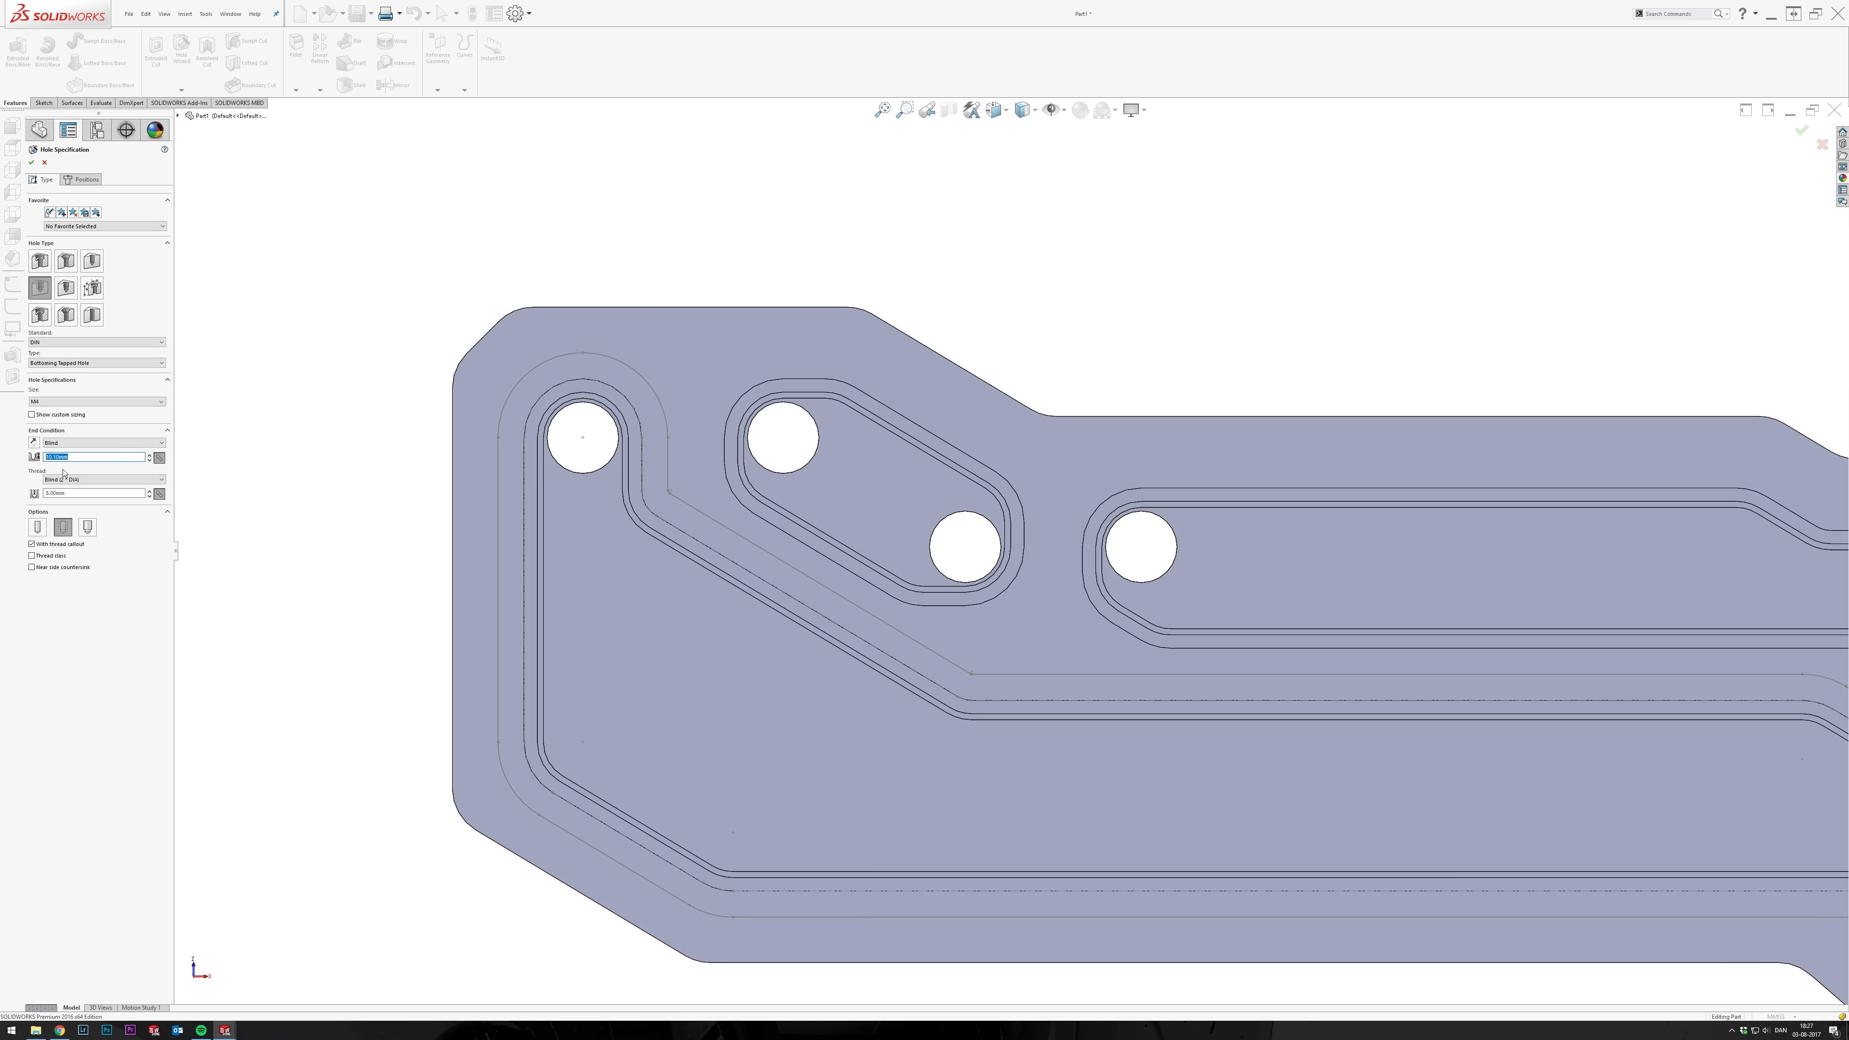
type("8.")
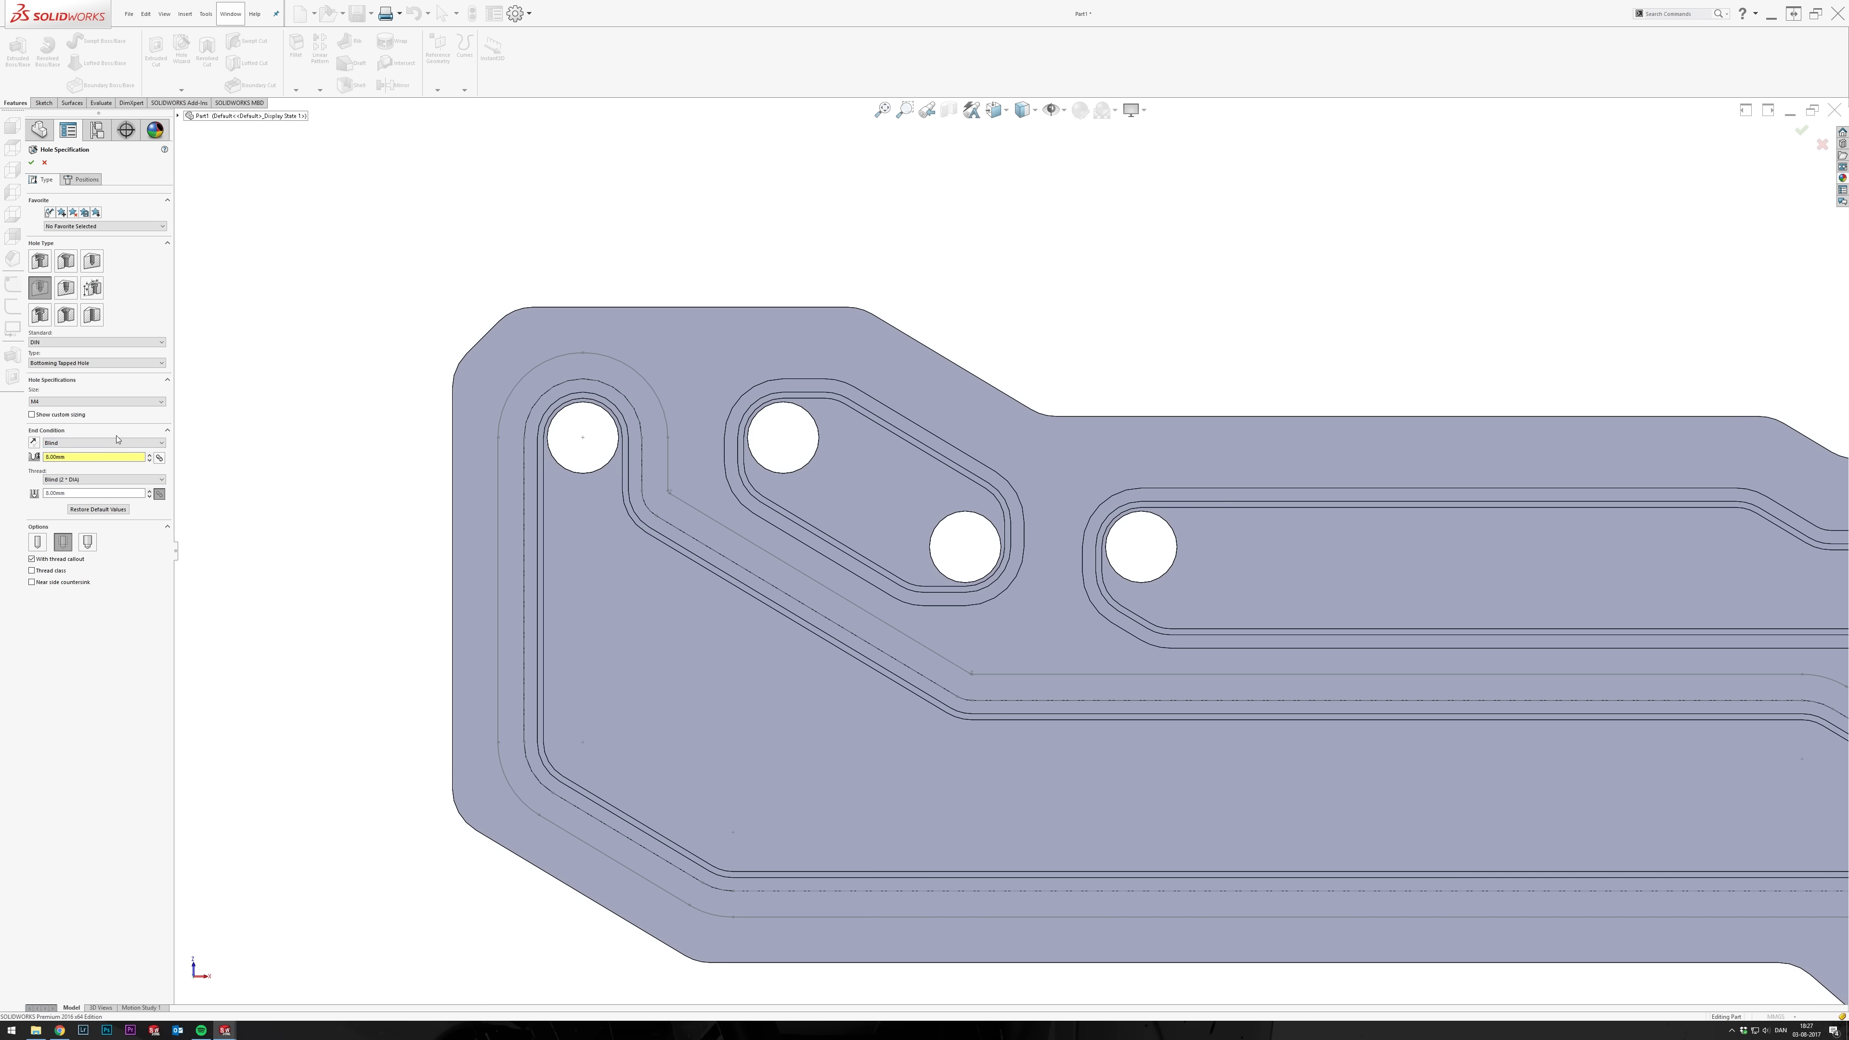
Place the tapped hole at the top of the offset arc above the upper-left hole and finish the feature.
left_click(82, 179)
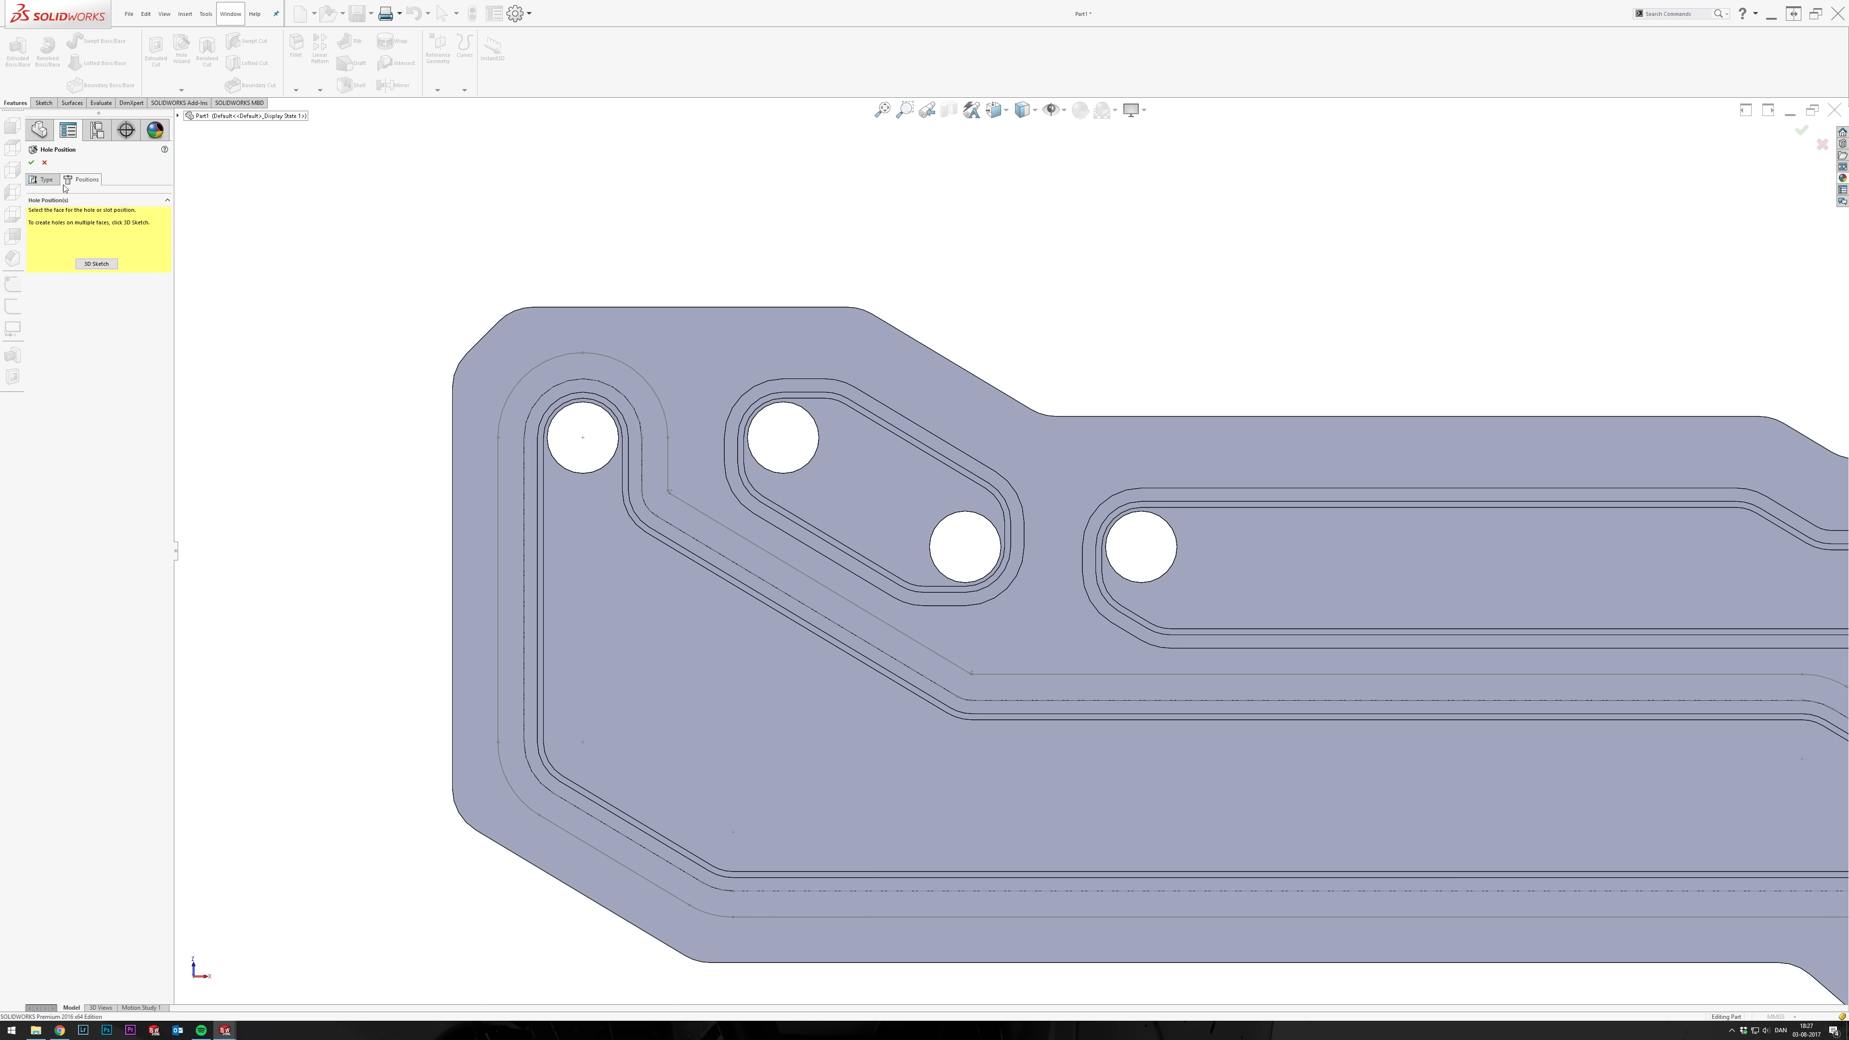
right_click(582, 354)
middle_click_drag(588, 245, 593, 243)
scroll(581, 418, "down", 6)
middle_click_drag(582, 418, 590, 416)
scroll(585, 425, "up", 5)
key("ctrl+8")
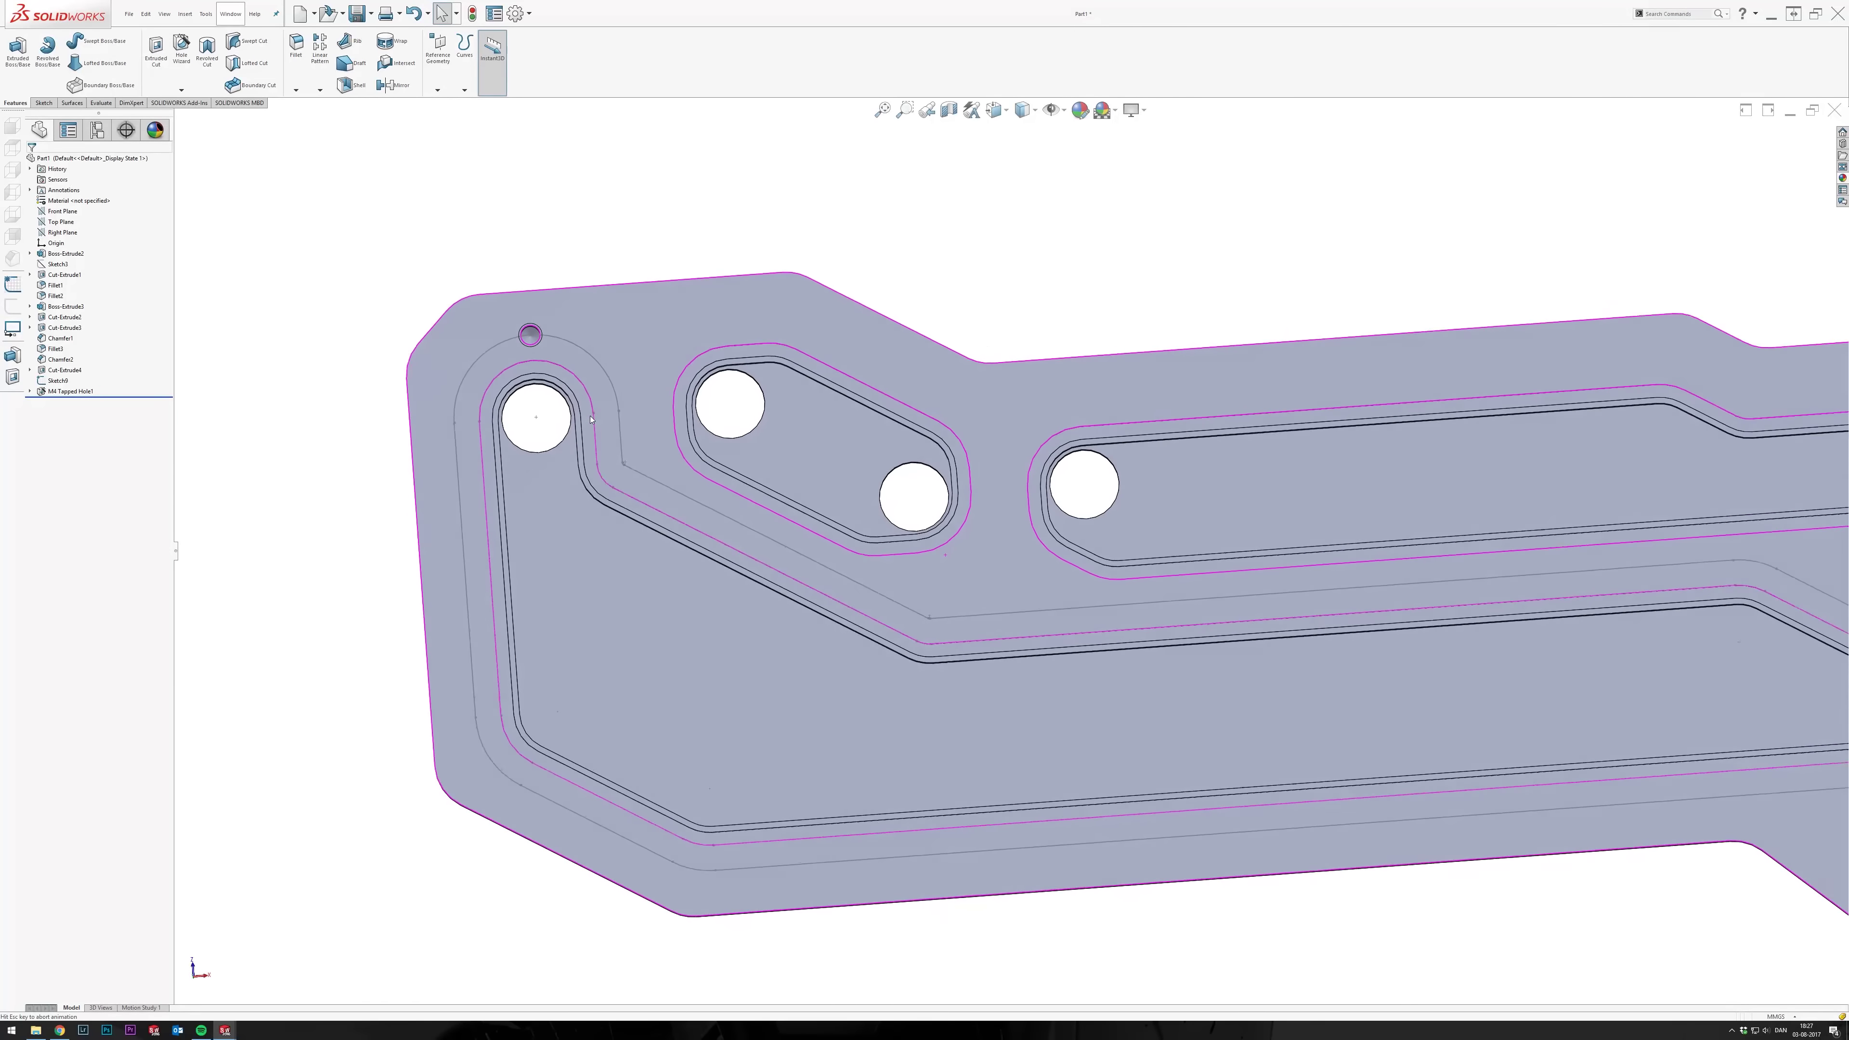
scroll(1148, 550, "down", 2)
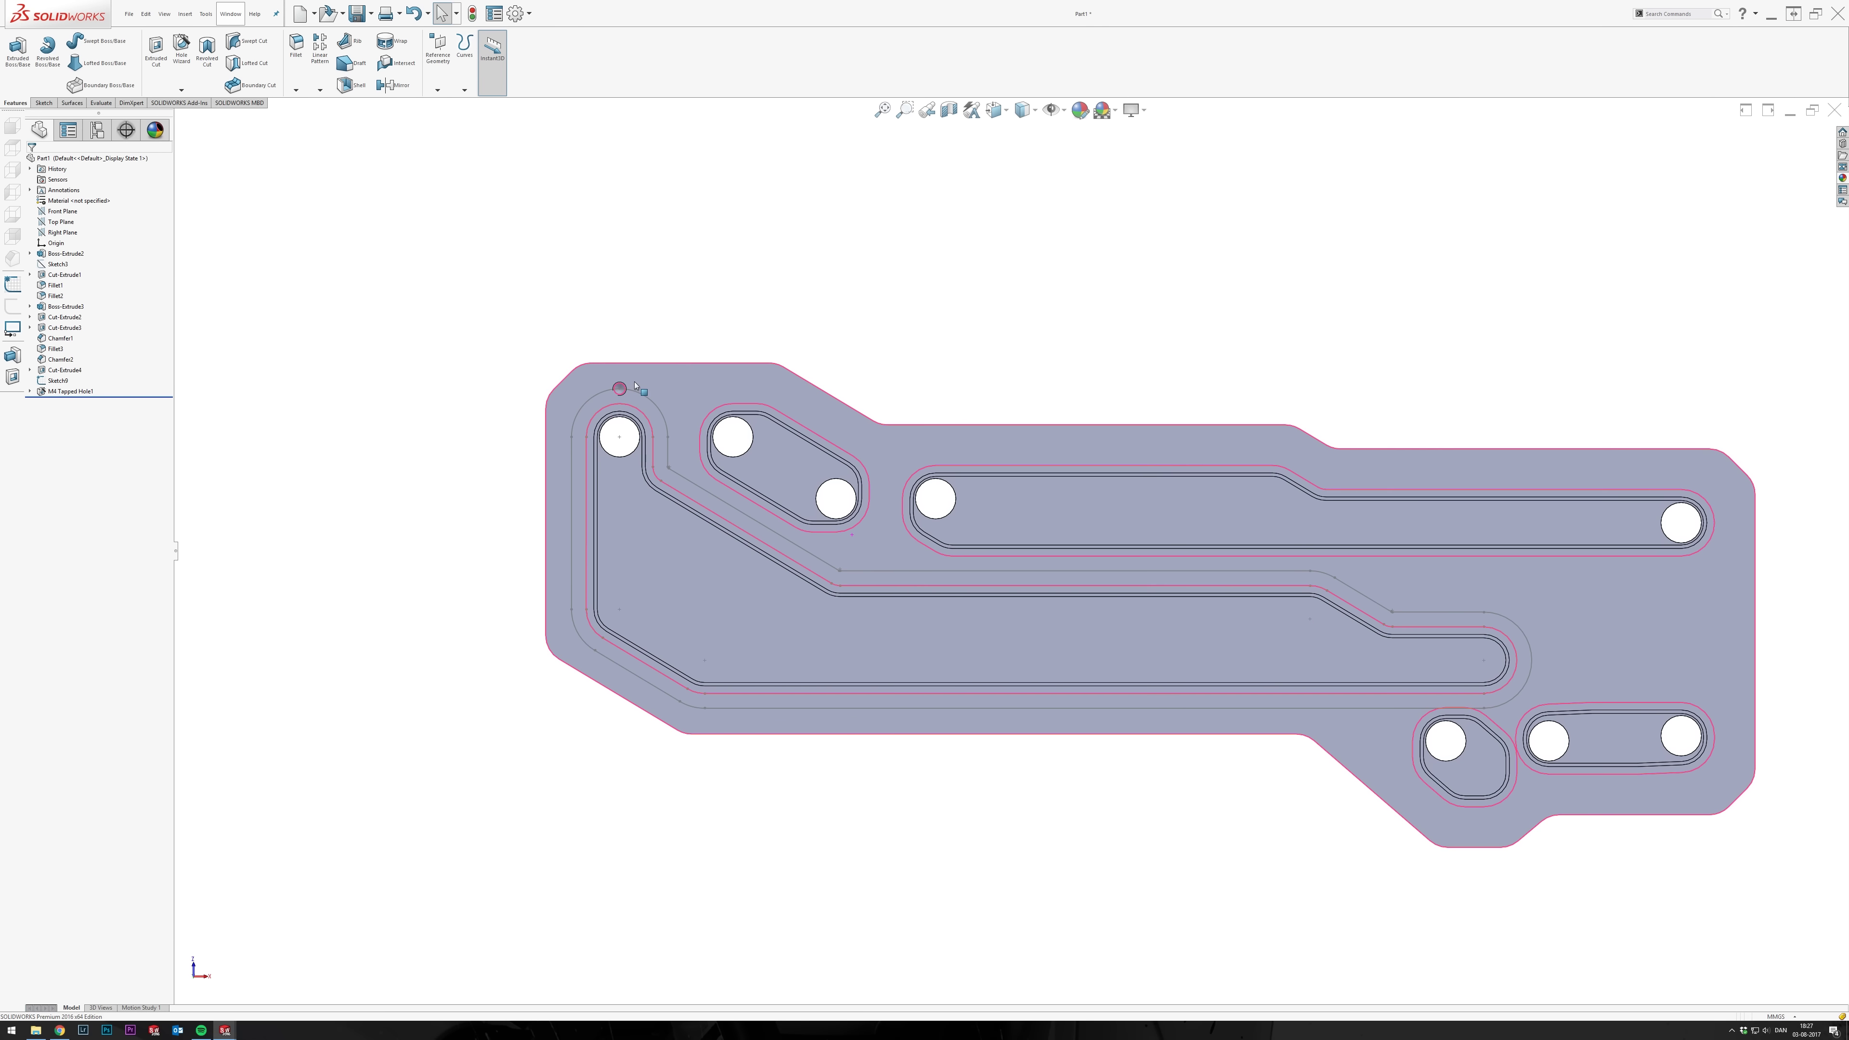
scroll(632, 389, "down", 1)
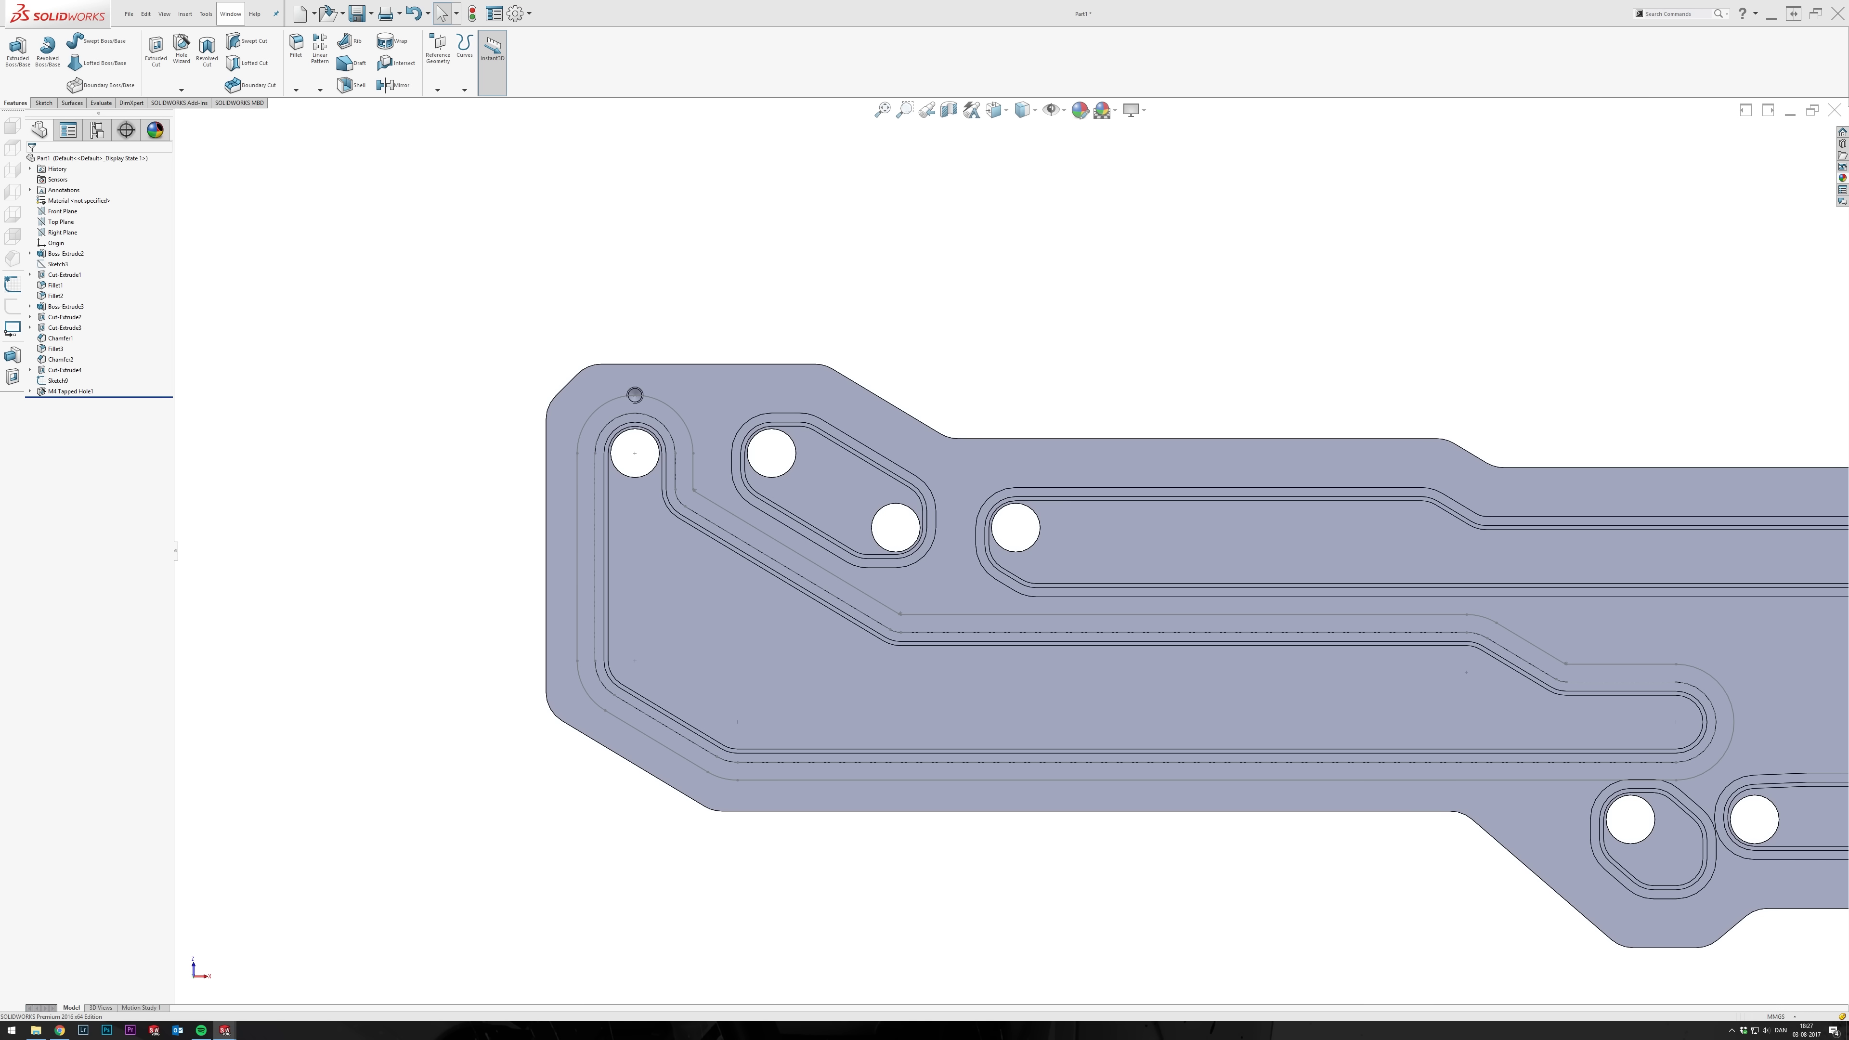
Start a curve-driven pattern of the M4 tapped hole along the offset outline around the lower-left channel.
left_click(320, 90)
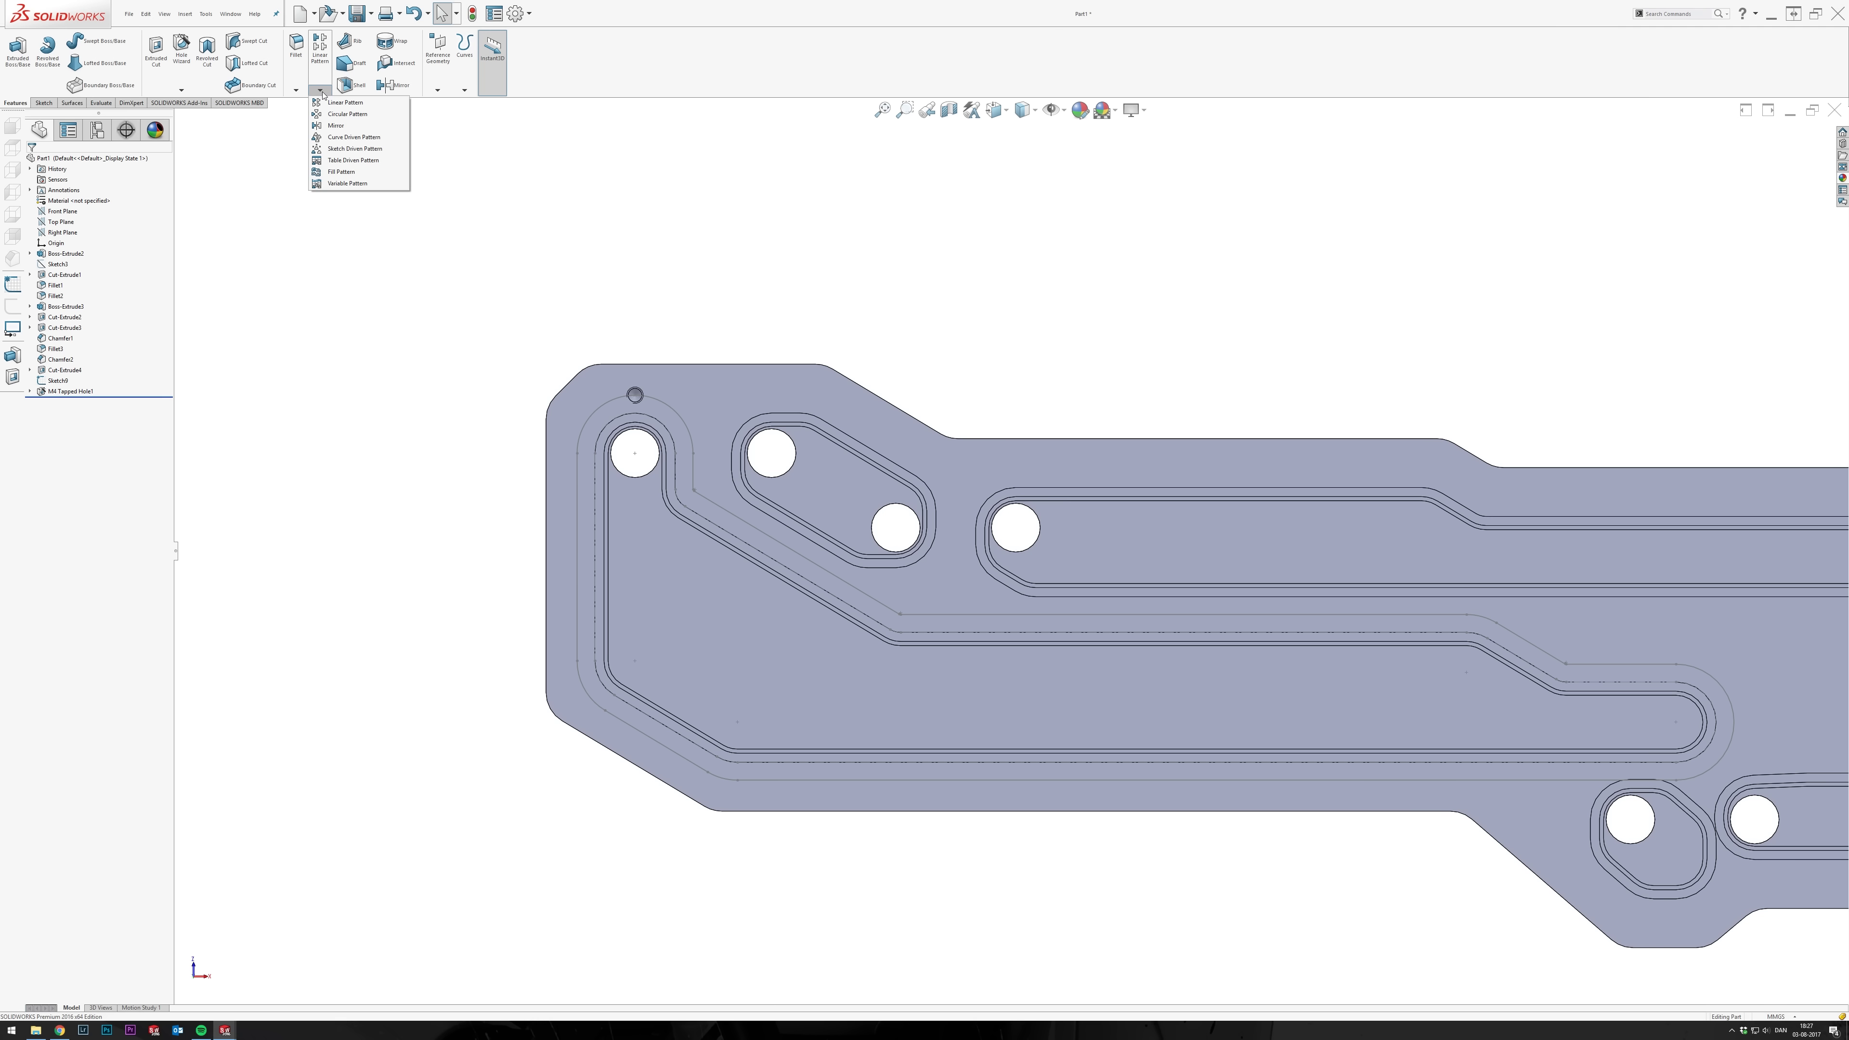
left_click(351, 137)
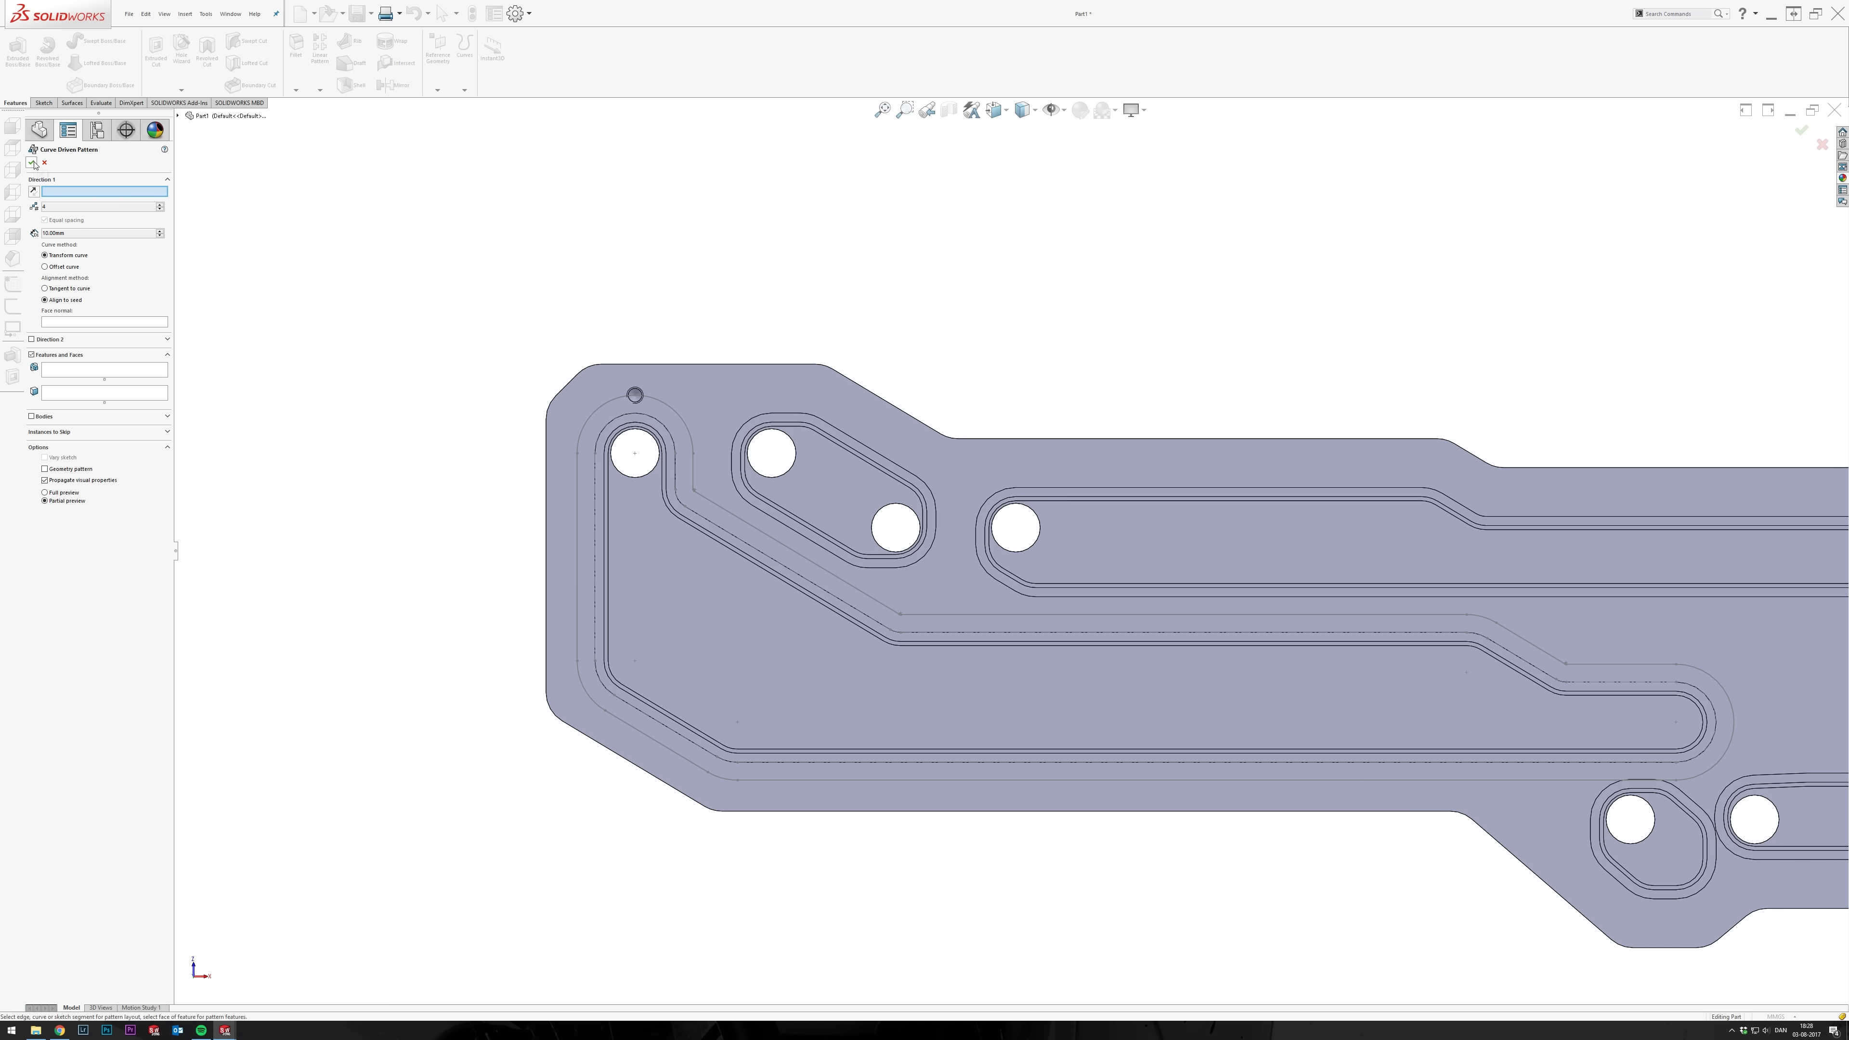
left_click(177, 115)
left_click(218, 339)
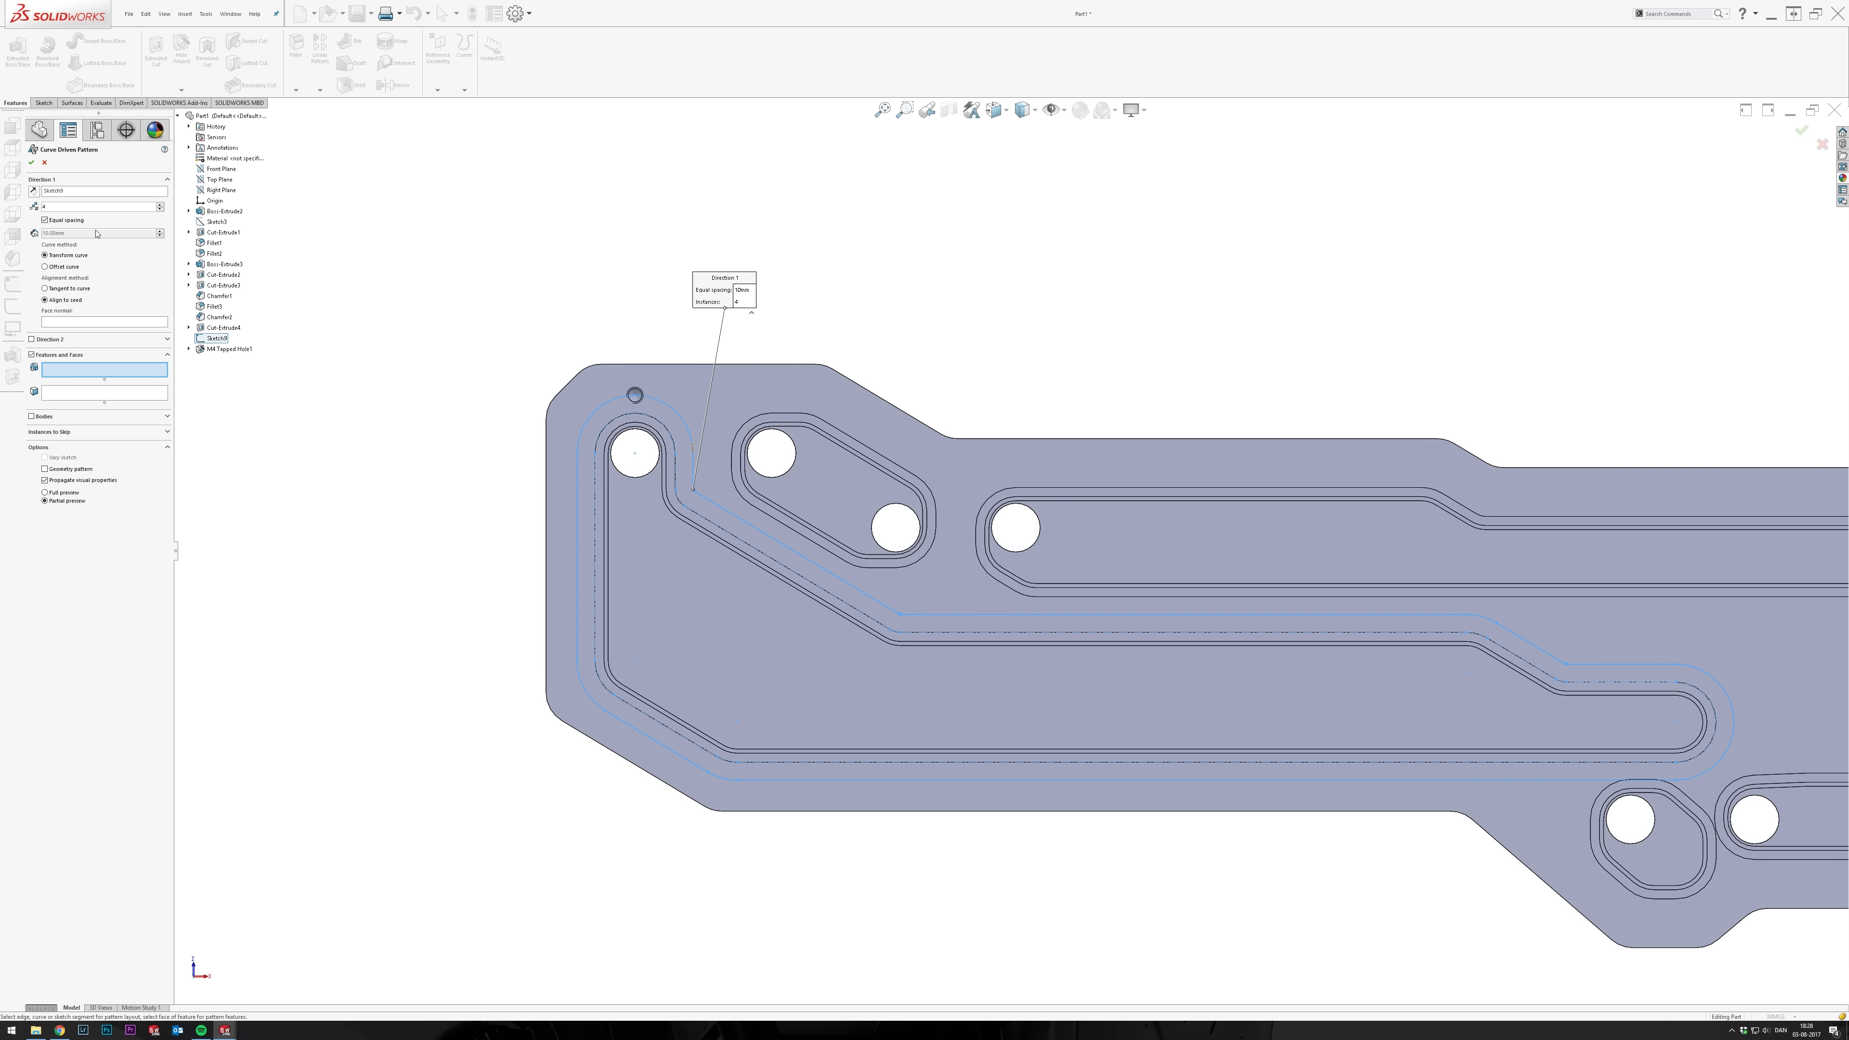
scroll(634, 396, "down", 3)
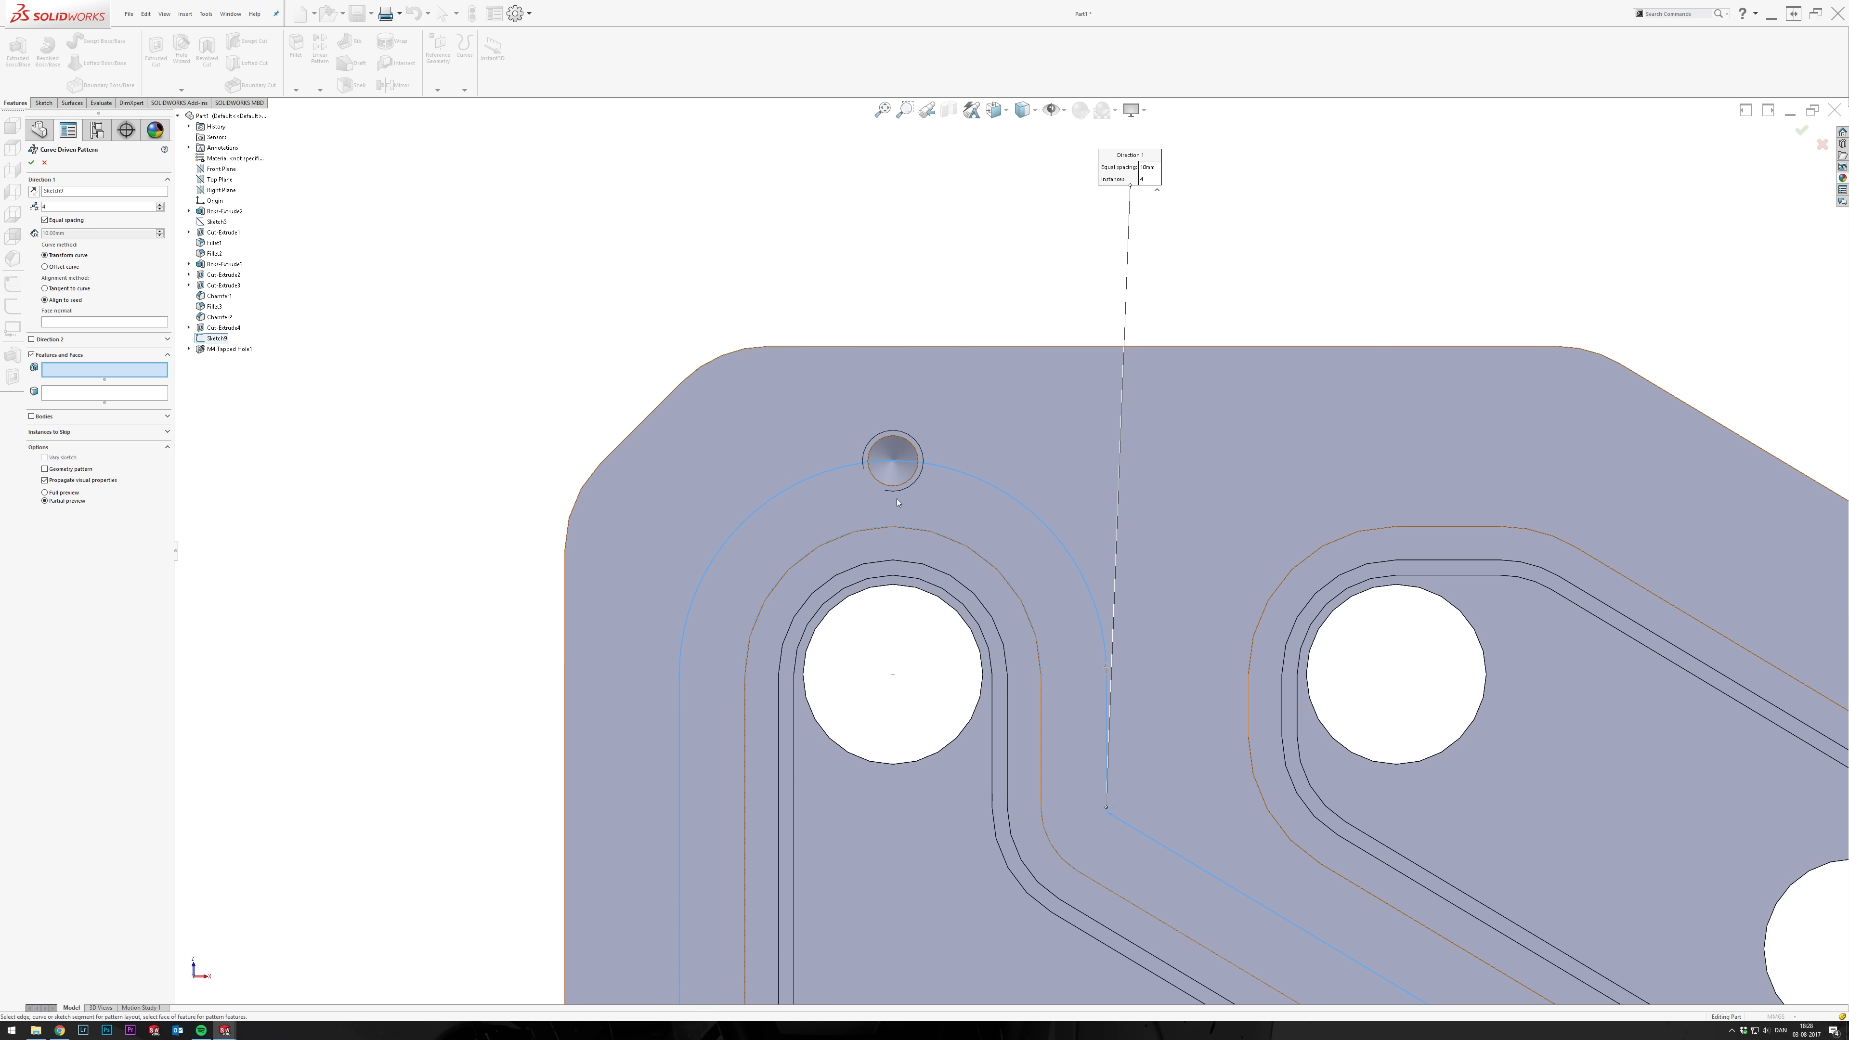
left_click(905, 460)
key("f")
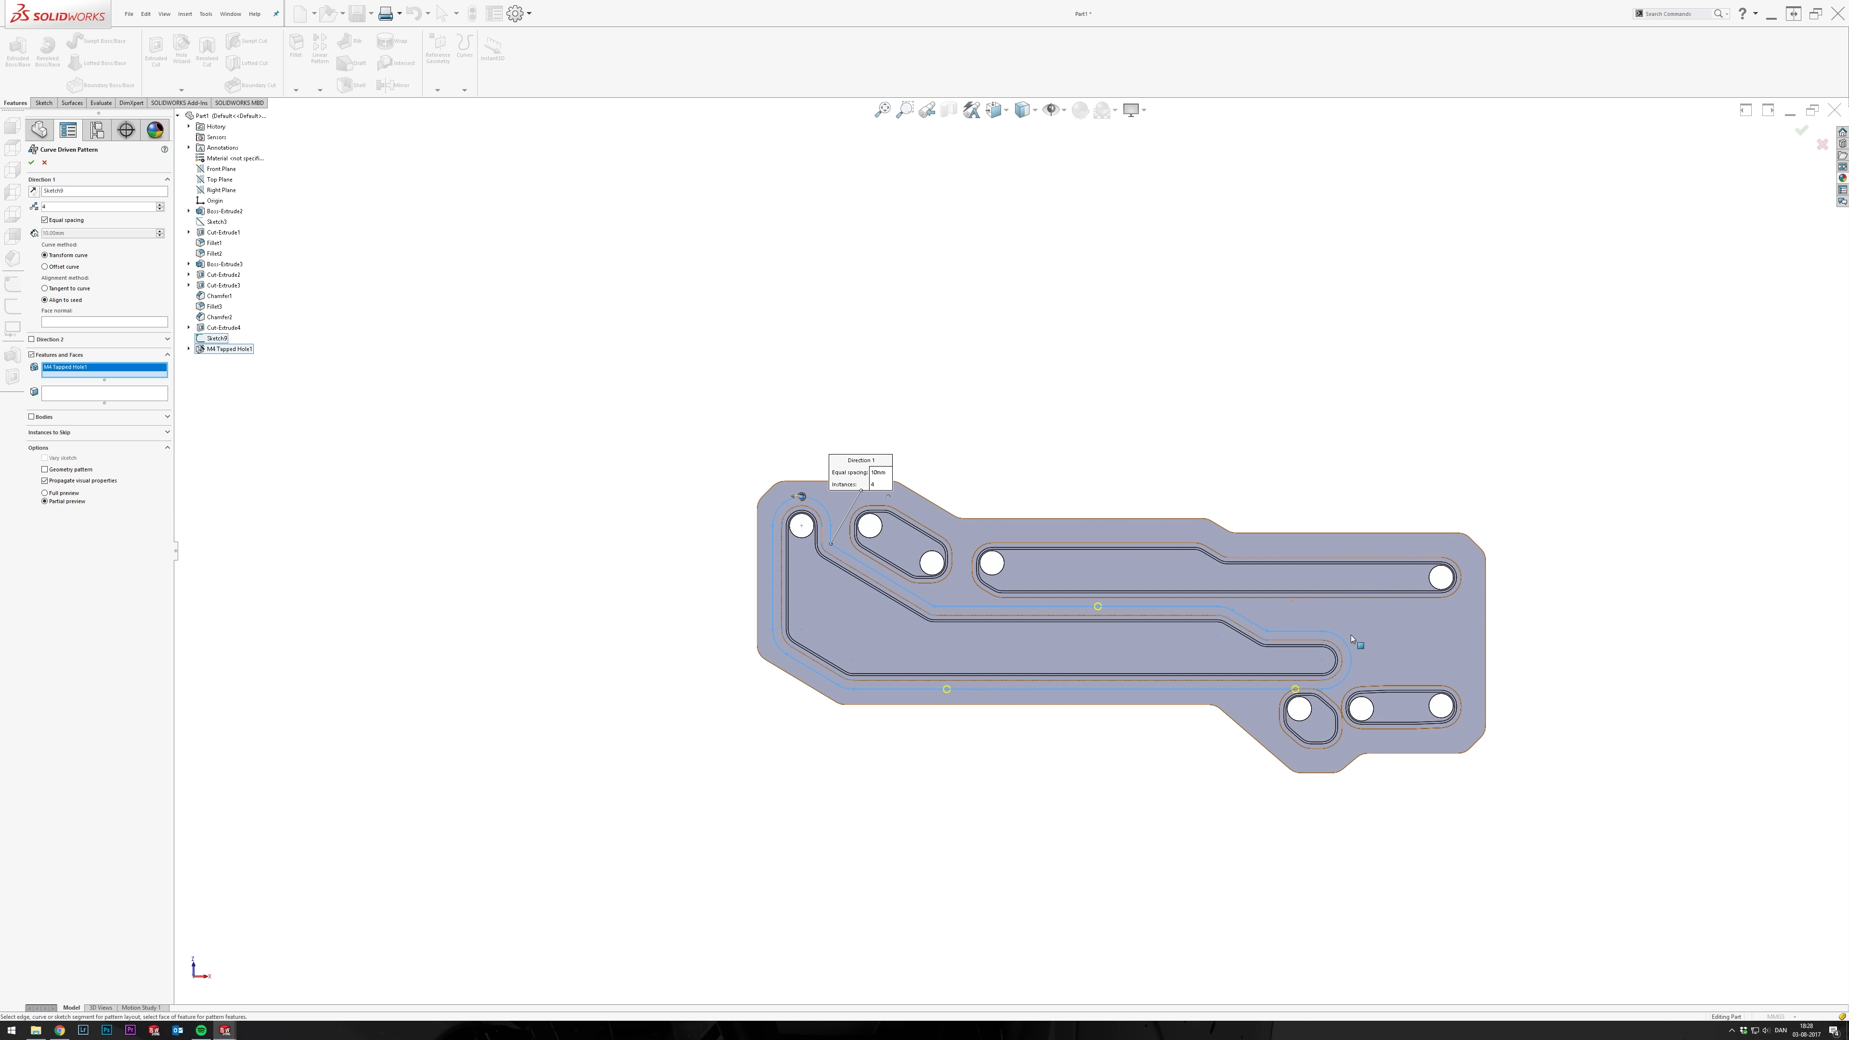
Set the pattern to 17 instances at 40 mm spacing with equal spacing off, finish it and hide the path sketch.
left_click(159, 205)
left_click(160, 205)
left_click(159, 204)
left_click(159, 205)
left_click(159, 205)
left_click(159, 205)
left_click(159, 205)
left_click(46, 220)
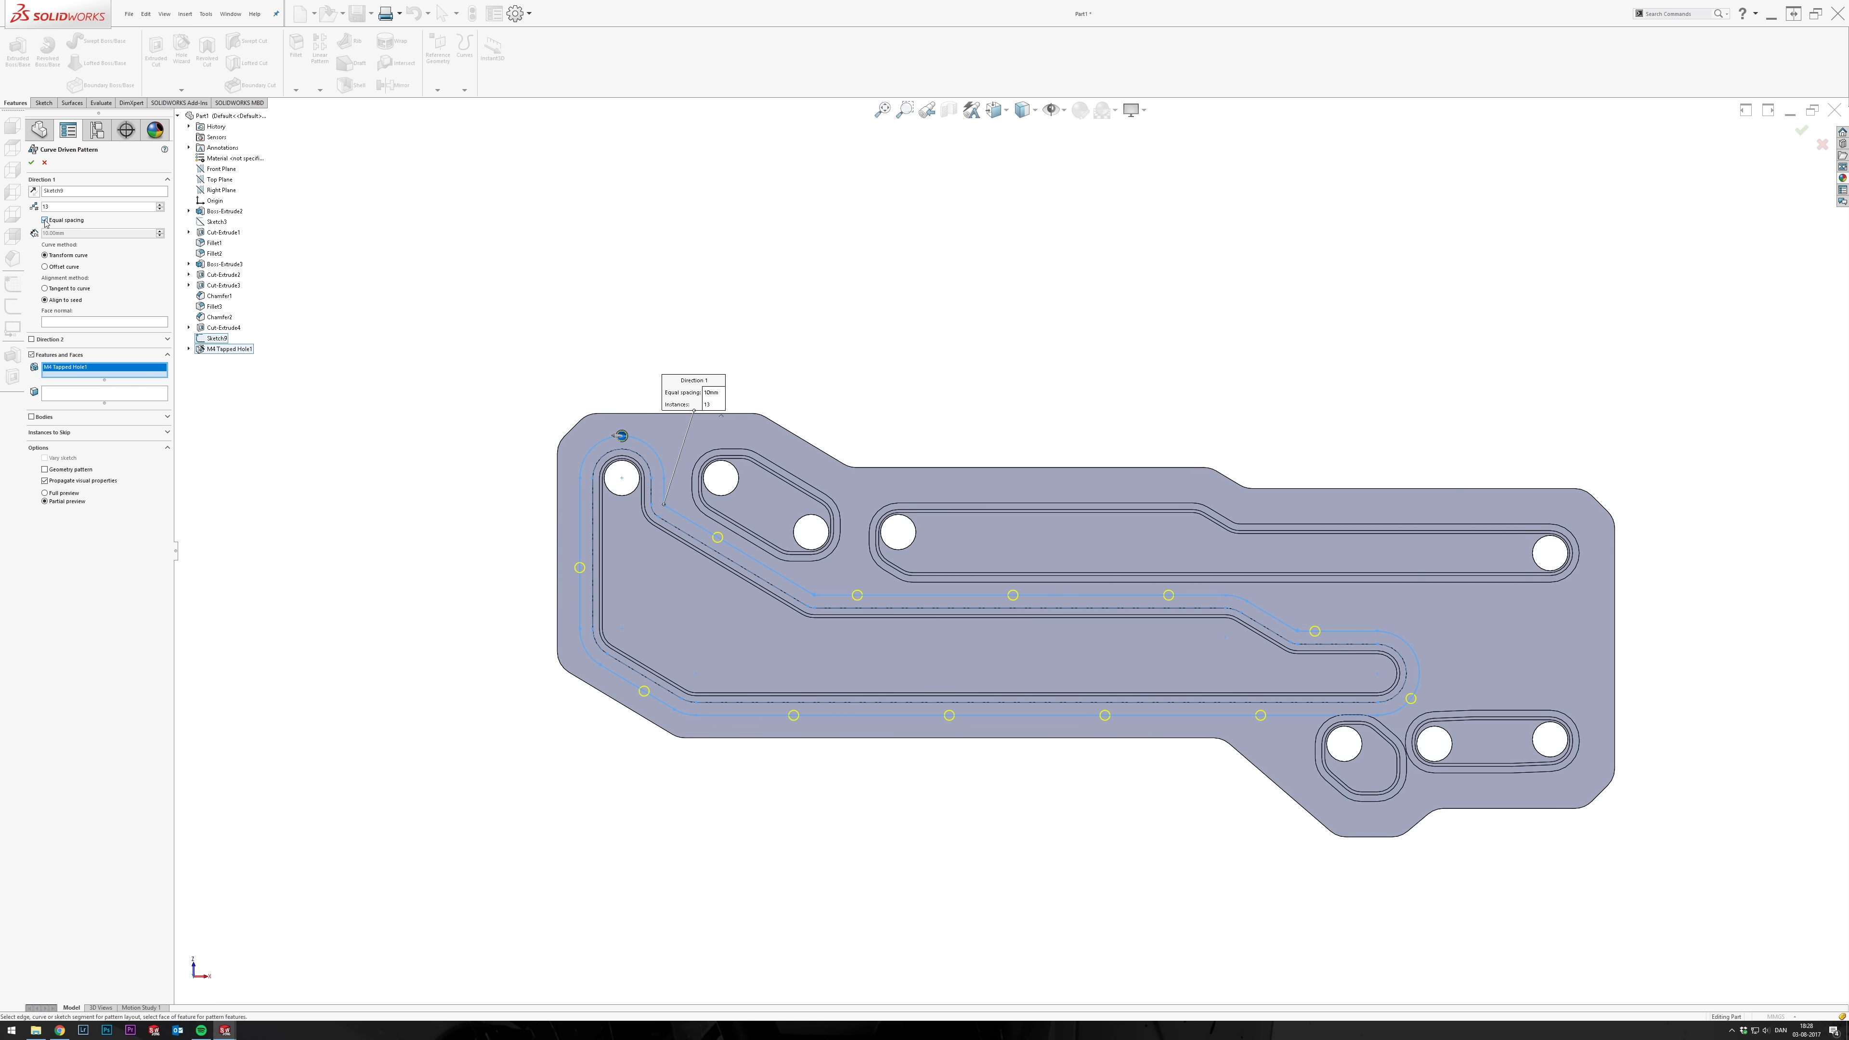
scroll(160, 233, "up", 3)
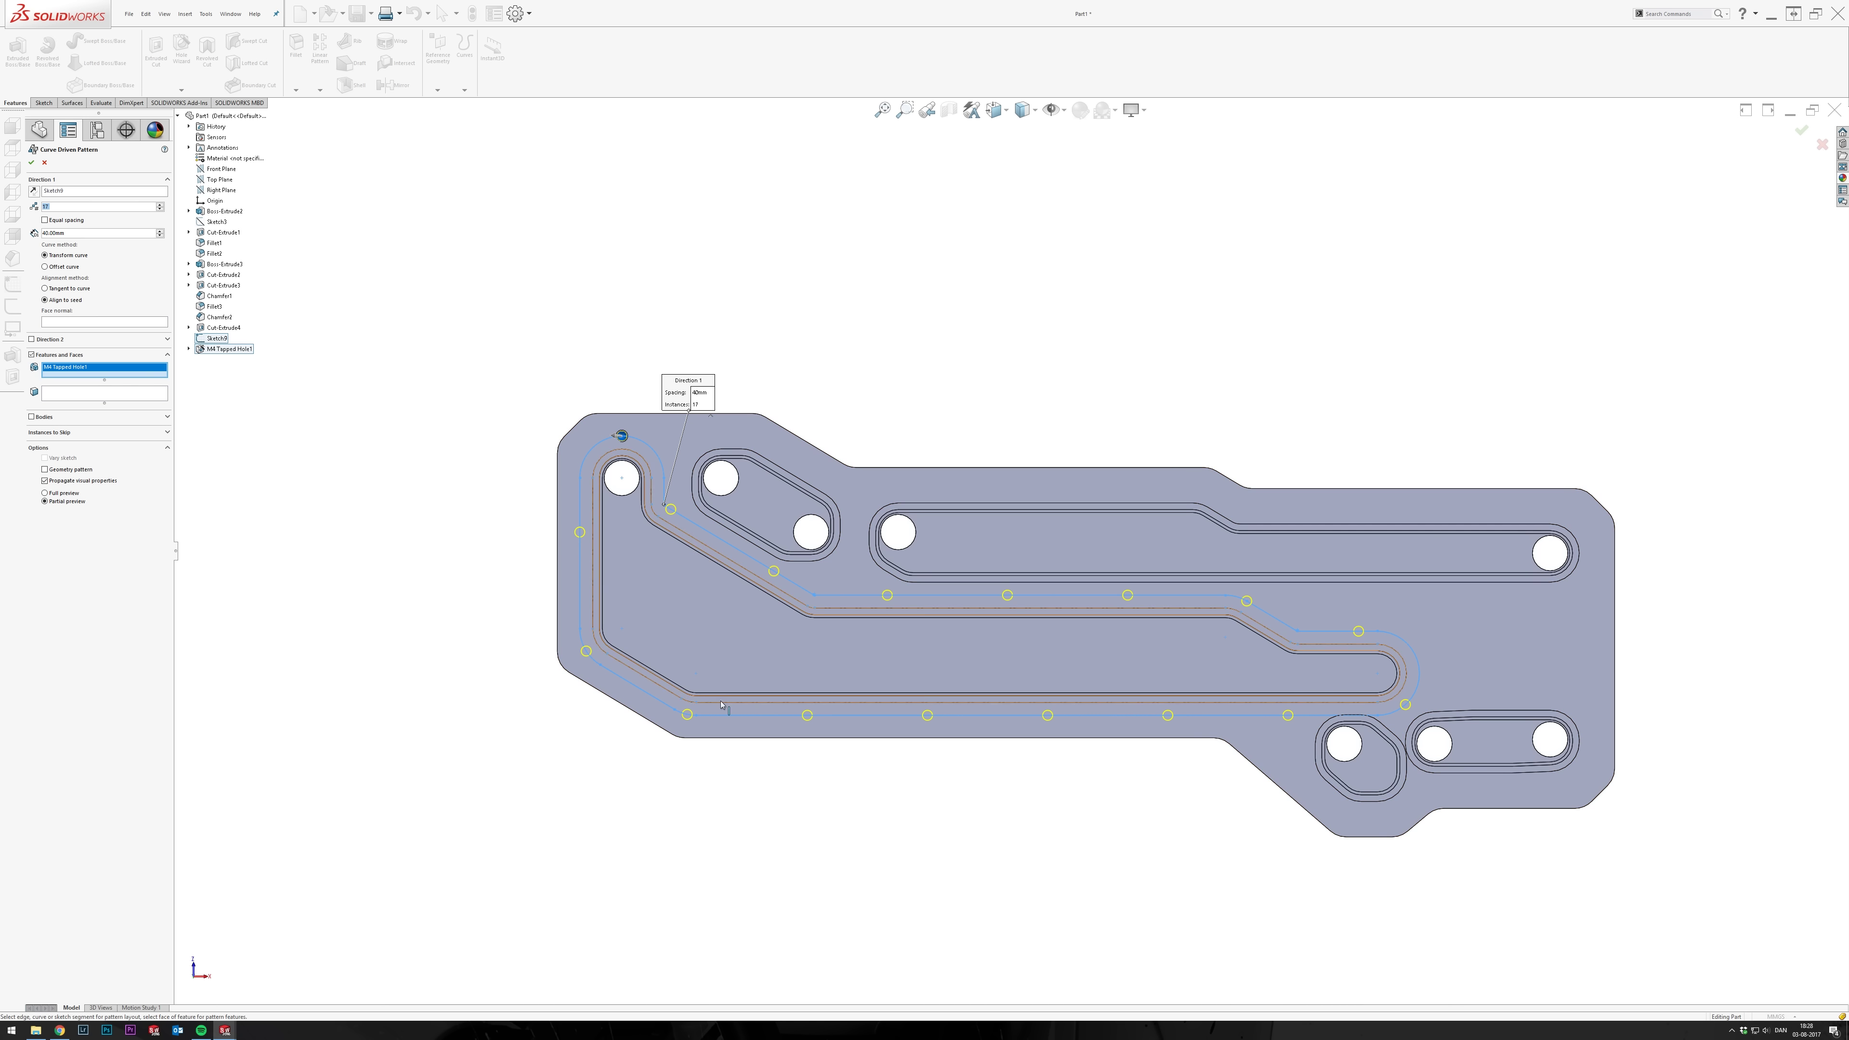
left_click(32, 163)
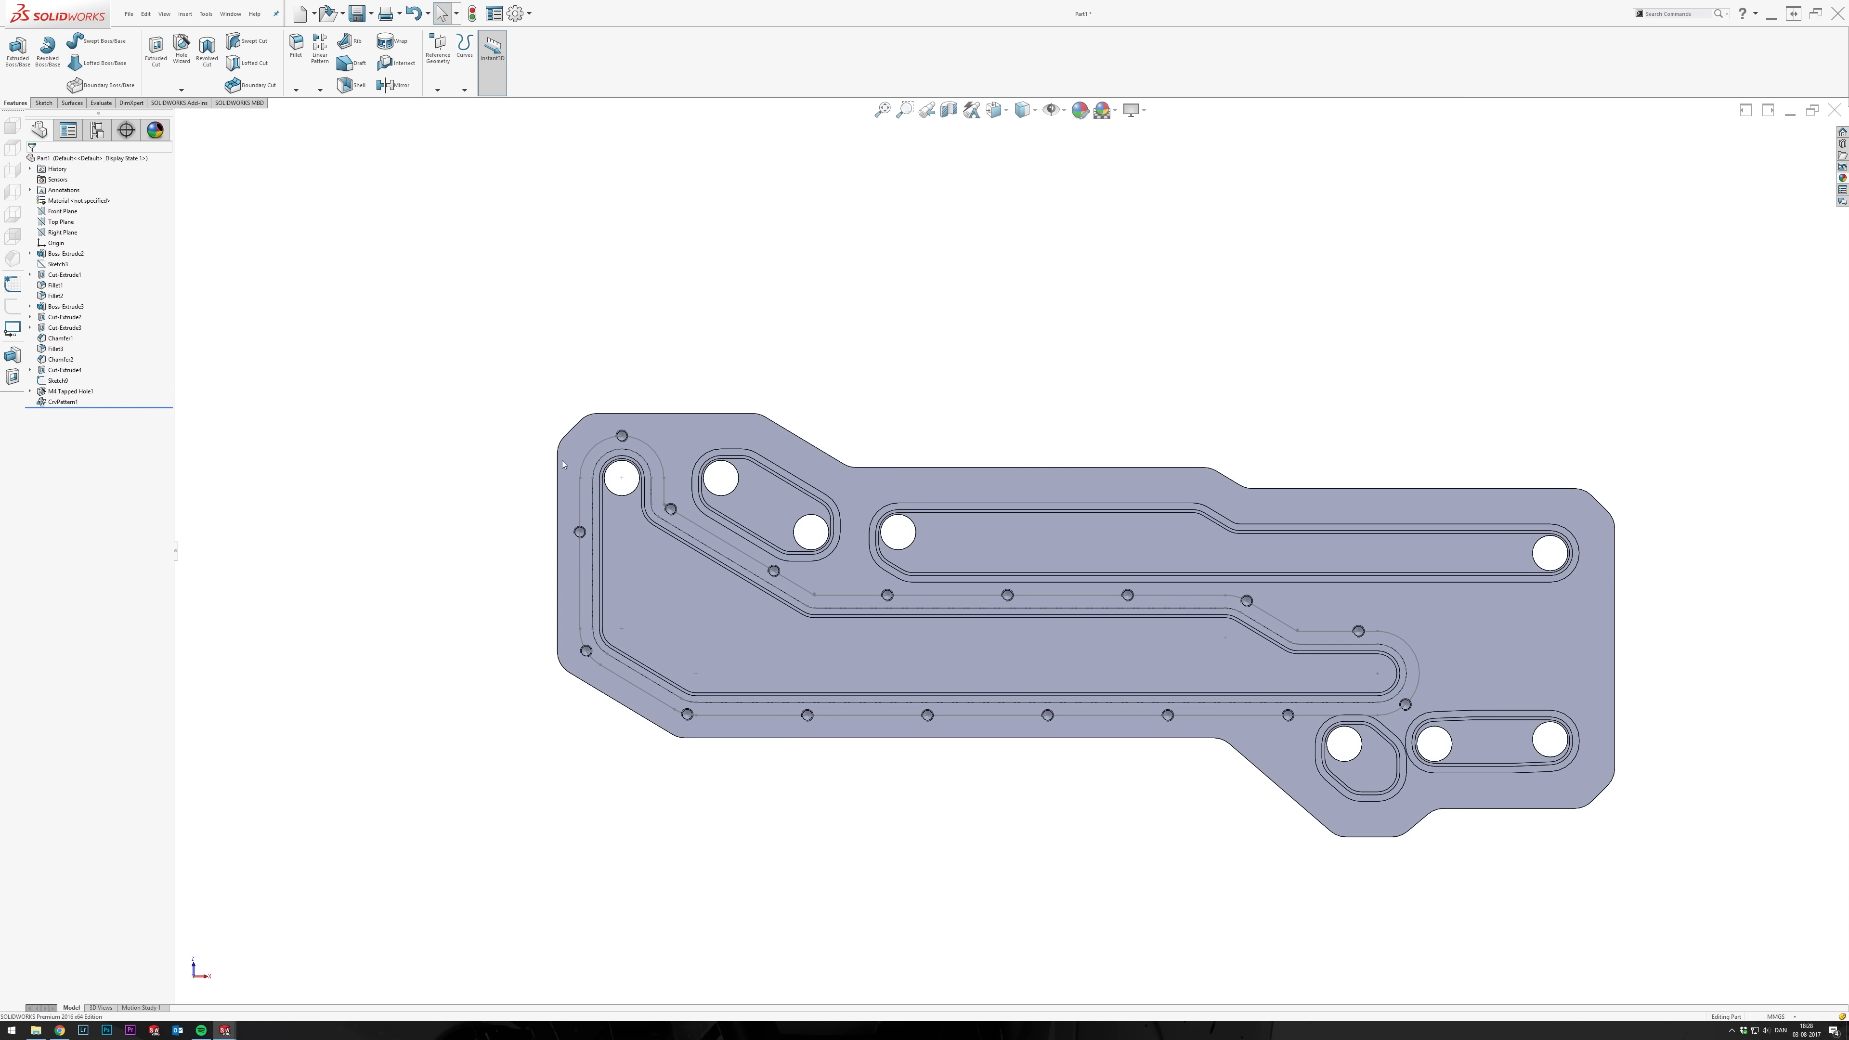
left_click(65, 380)
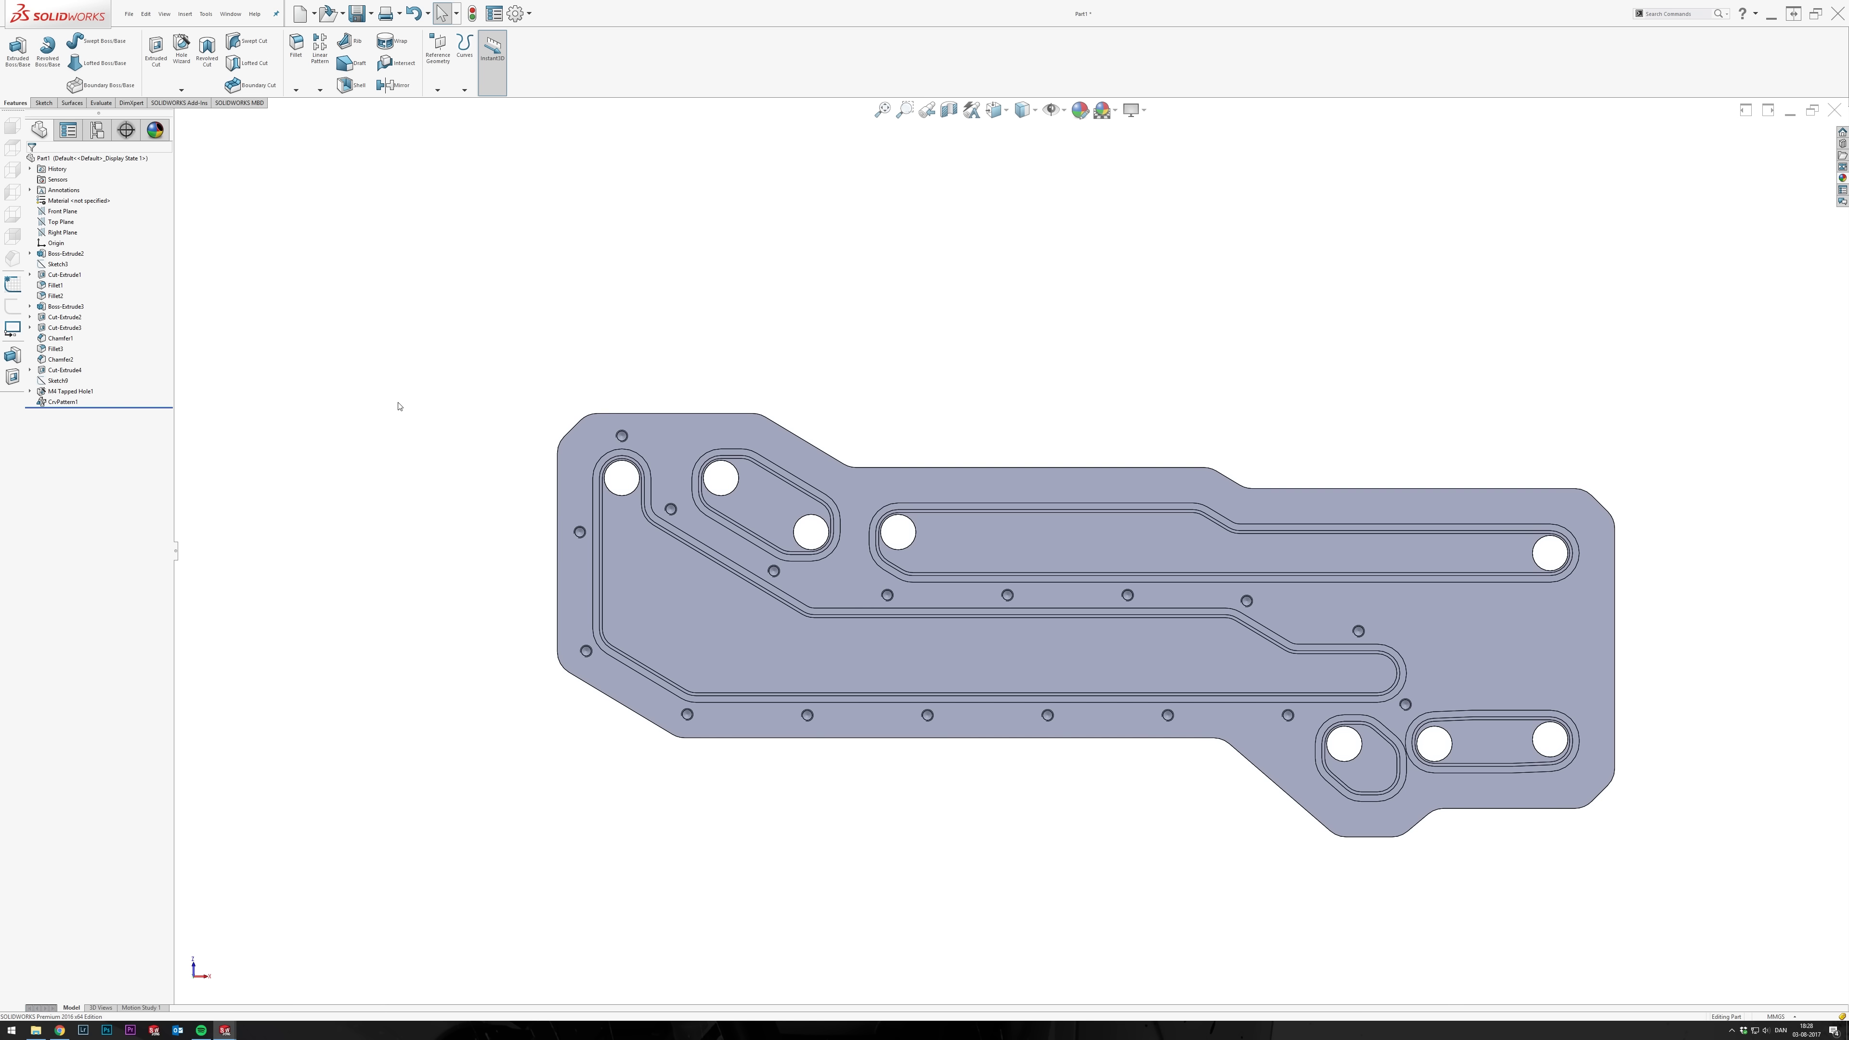
Start a sketch on the plate's top face and convert the groove outline around the long upper-right channel.
scroll(1621, 669, "down", 1)
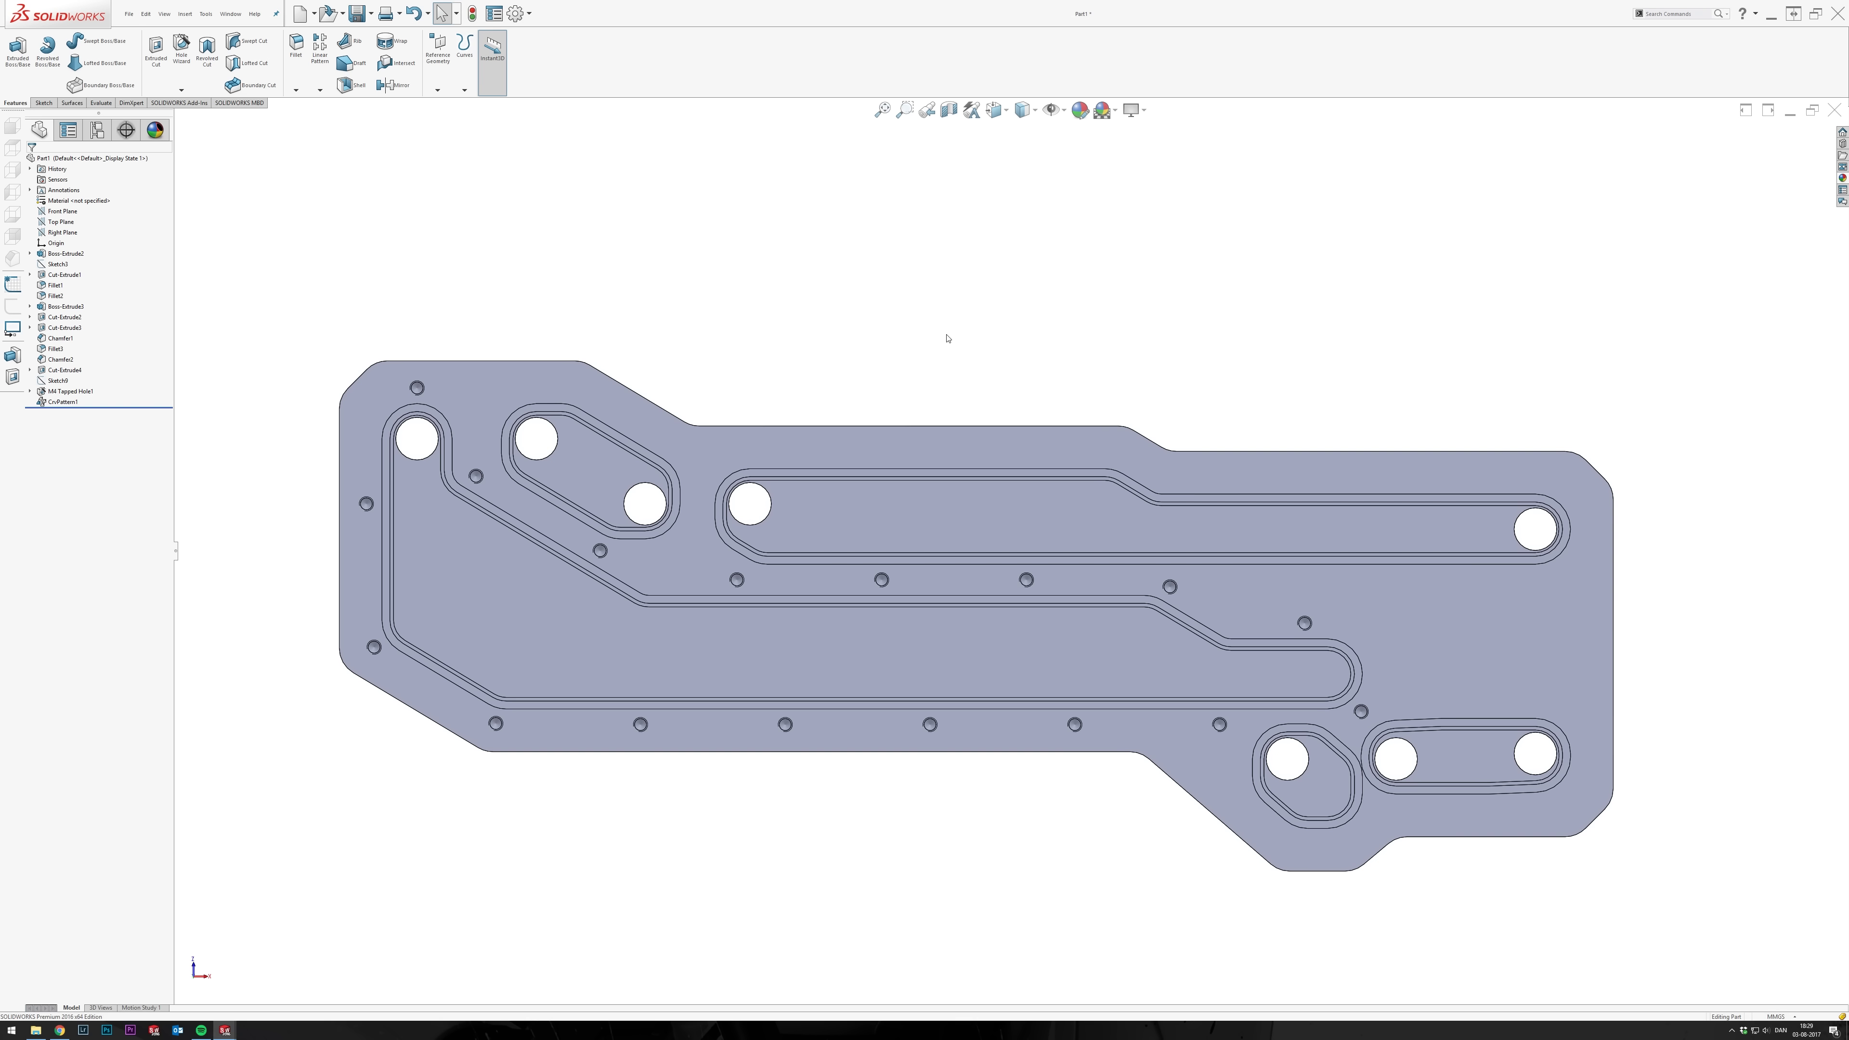
left_click(825, 453)
left_click(846, 412)
left_click(215, 51)
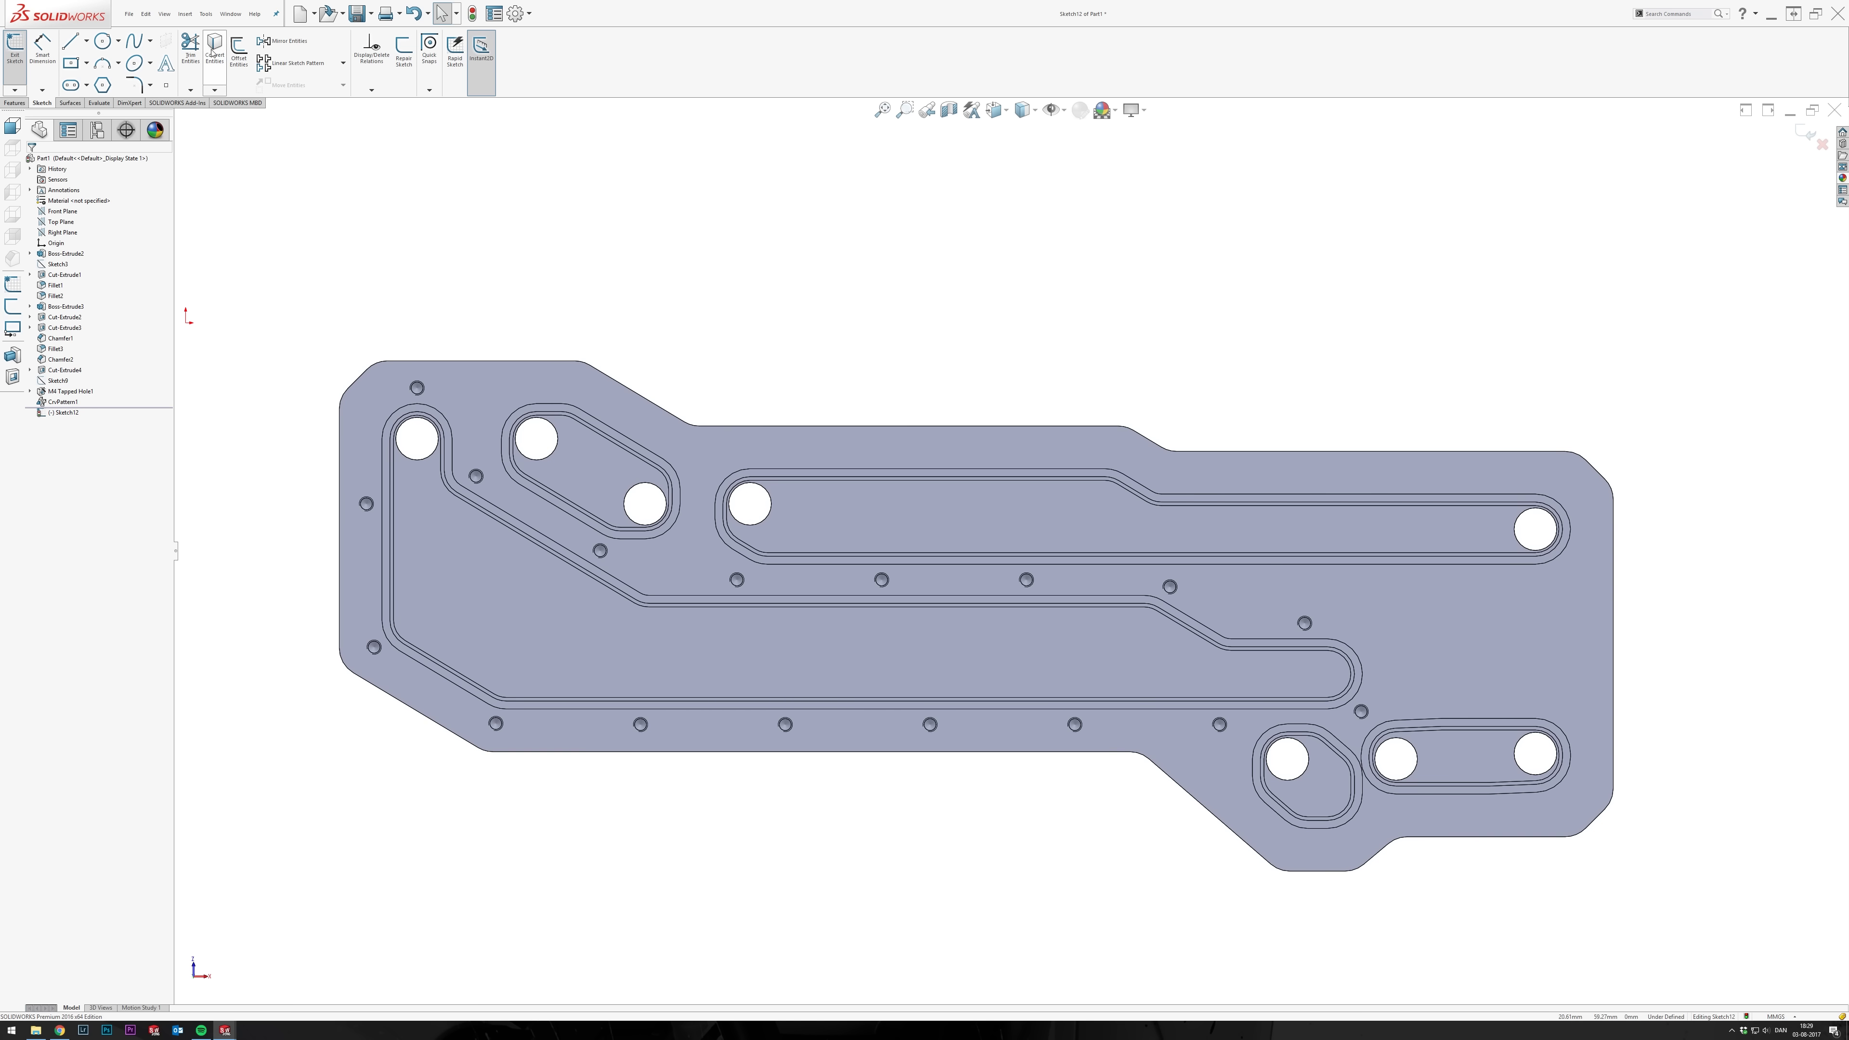
left_click(716, 501)
key("Return")
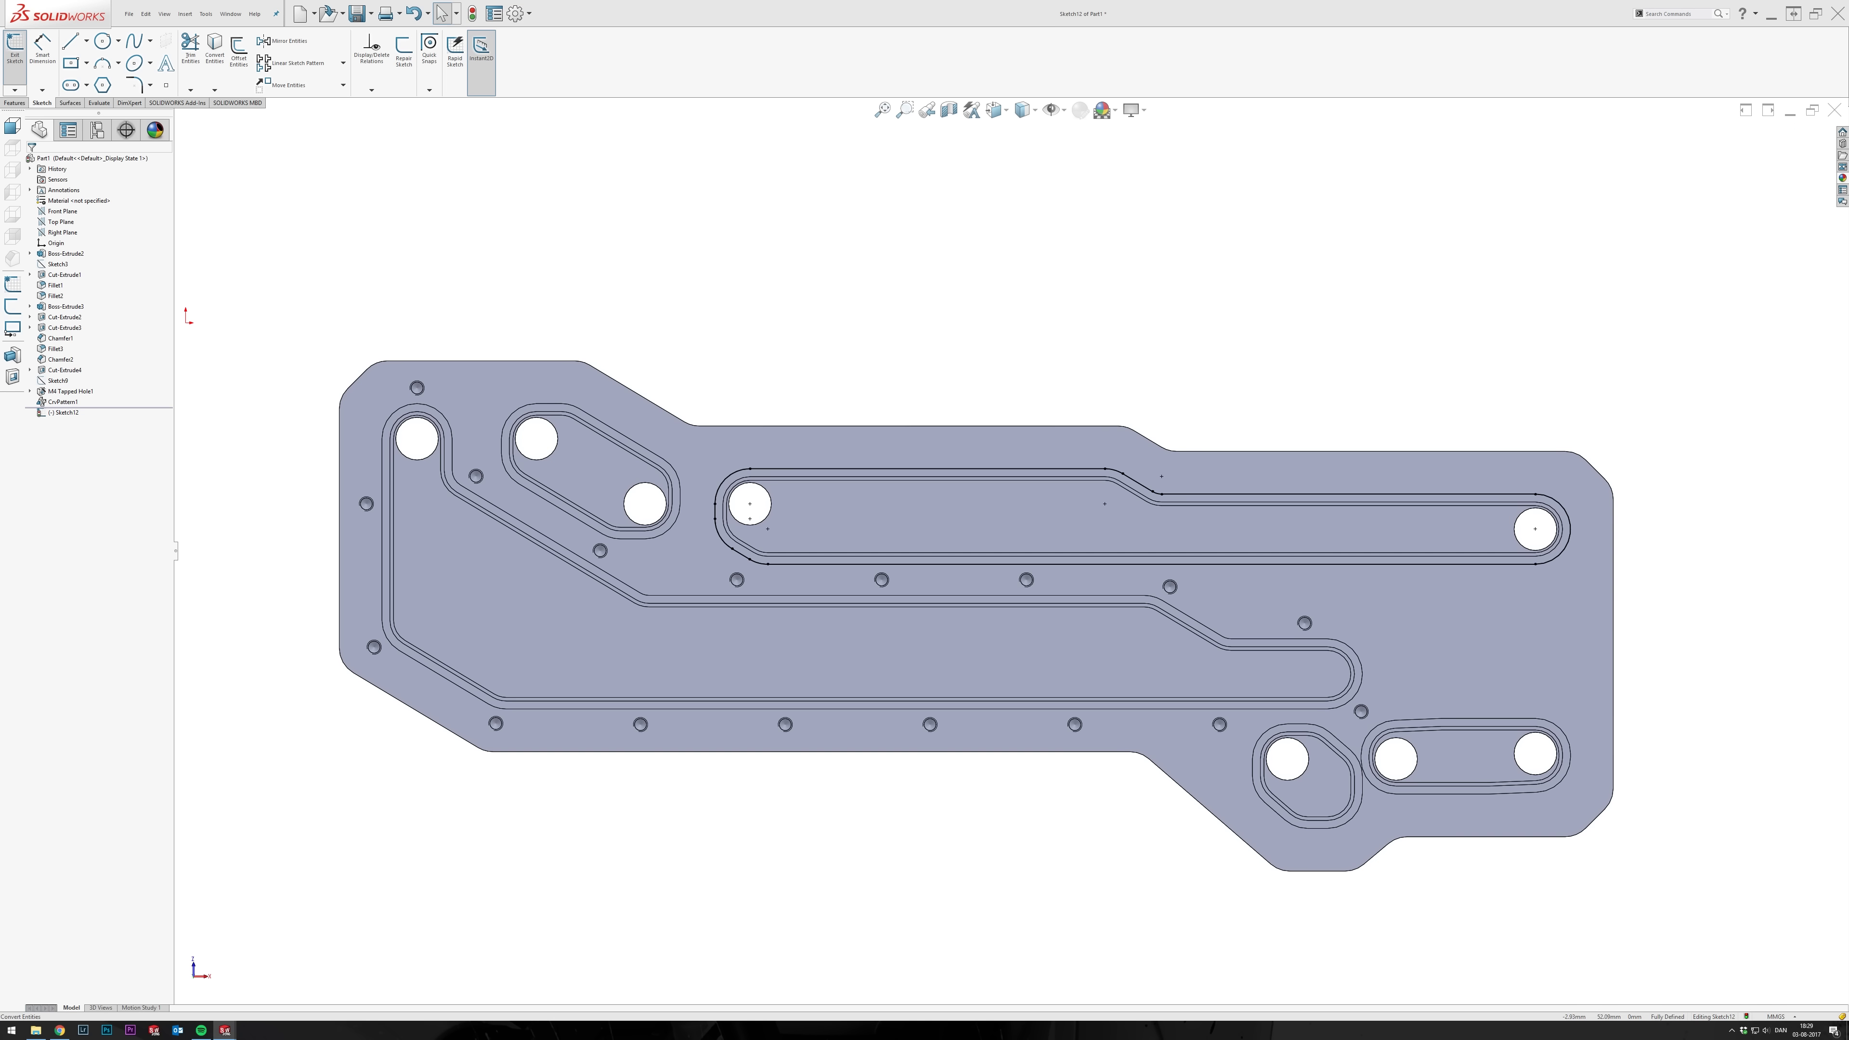
Offset the converted outline 4.3 mm outward, with a point at the midpoint of its right end arc, and close the sketch.
left_click(240, 48)
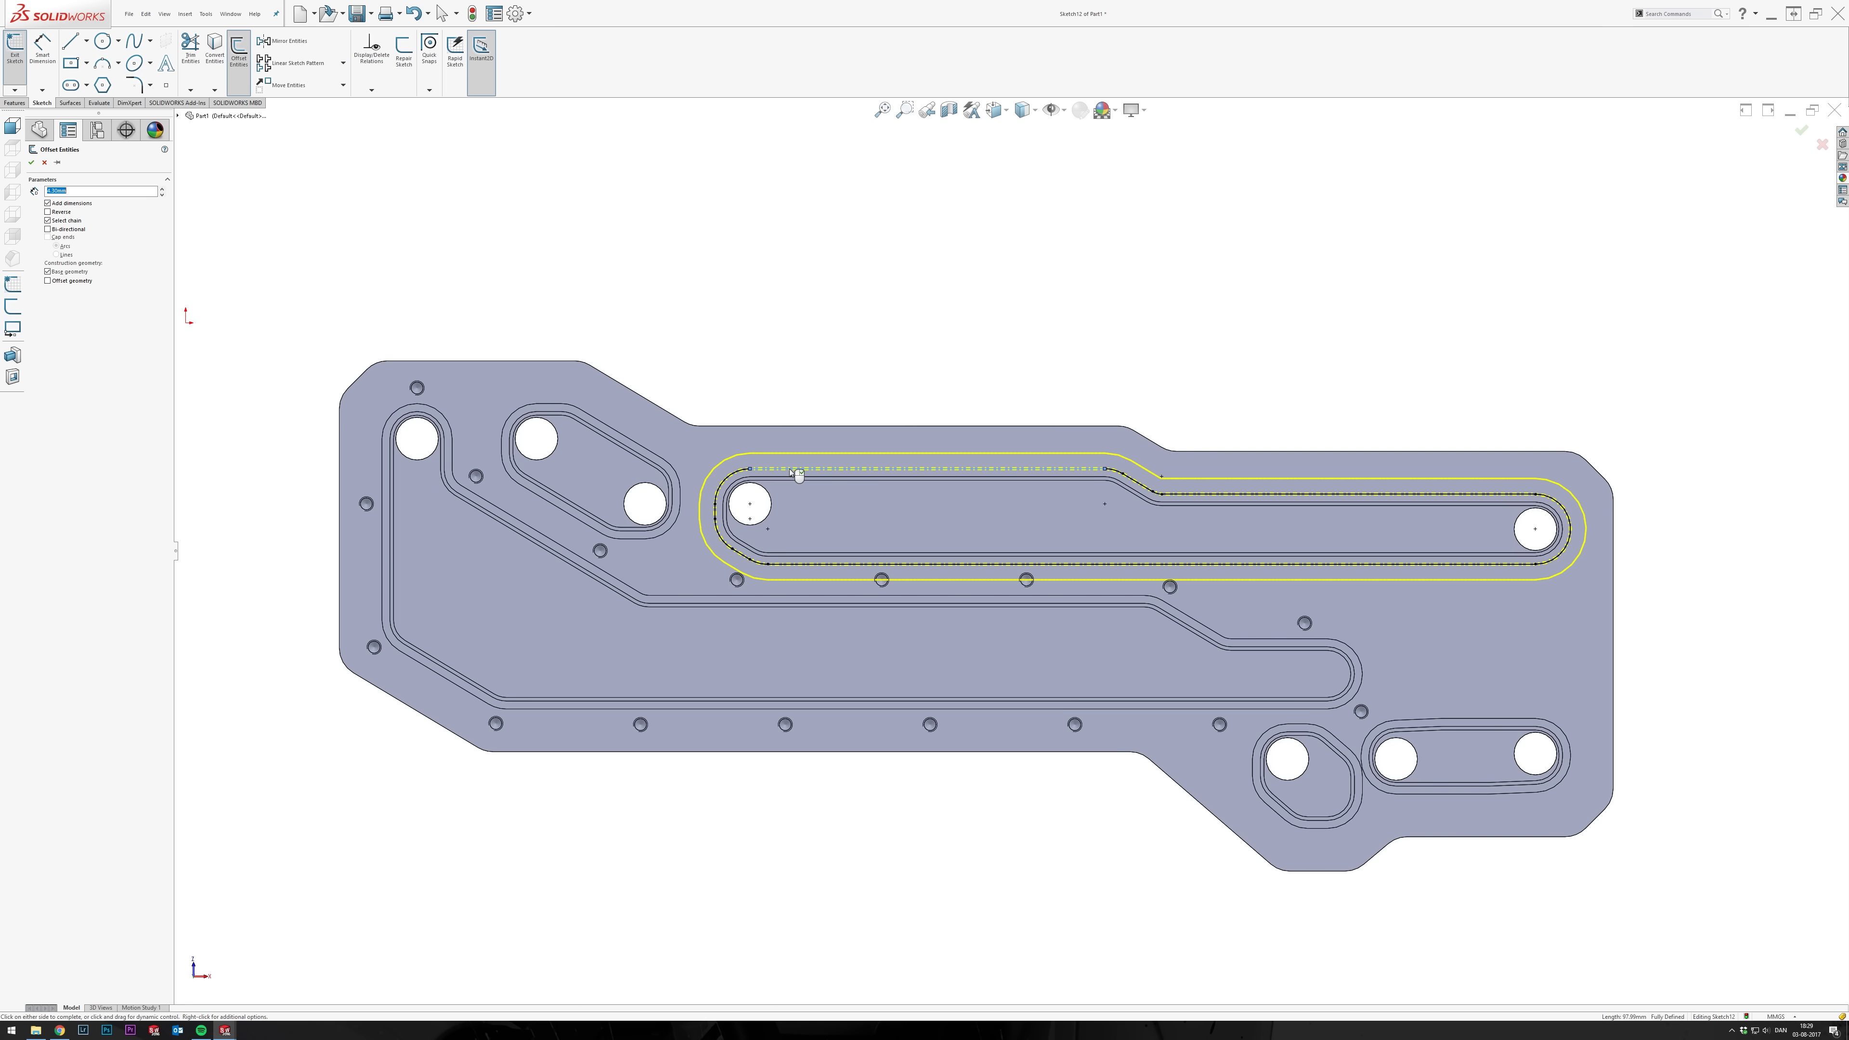
left_click(797, 473)
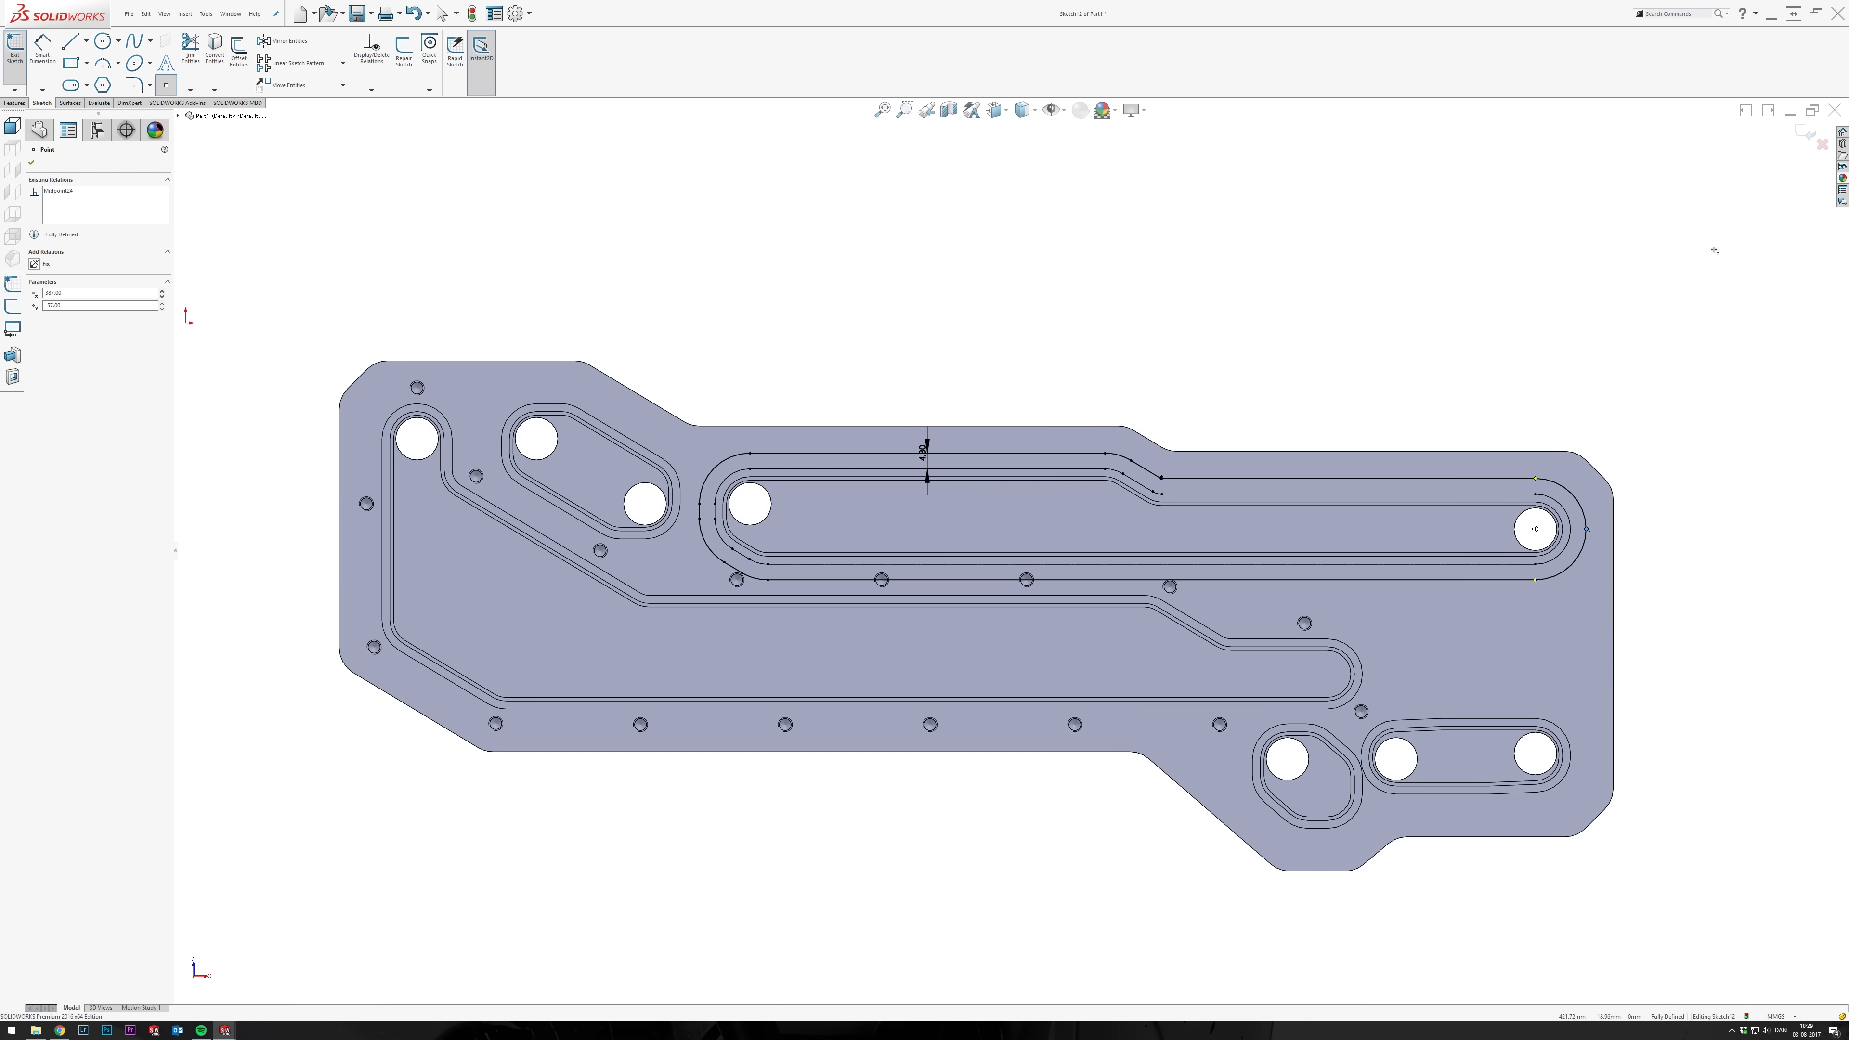
left_click(1806, 133)
Place an M4 bottoming tapped hole at the midpoint of the offset outline's right end arc with the Hole Wizard.
left_click(181, 51)
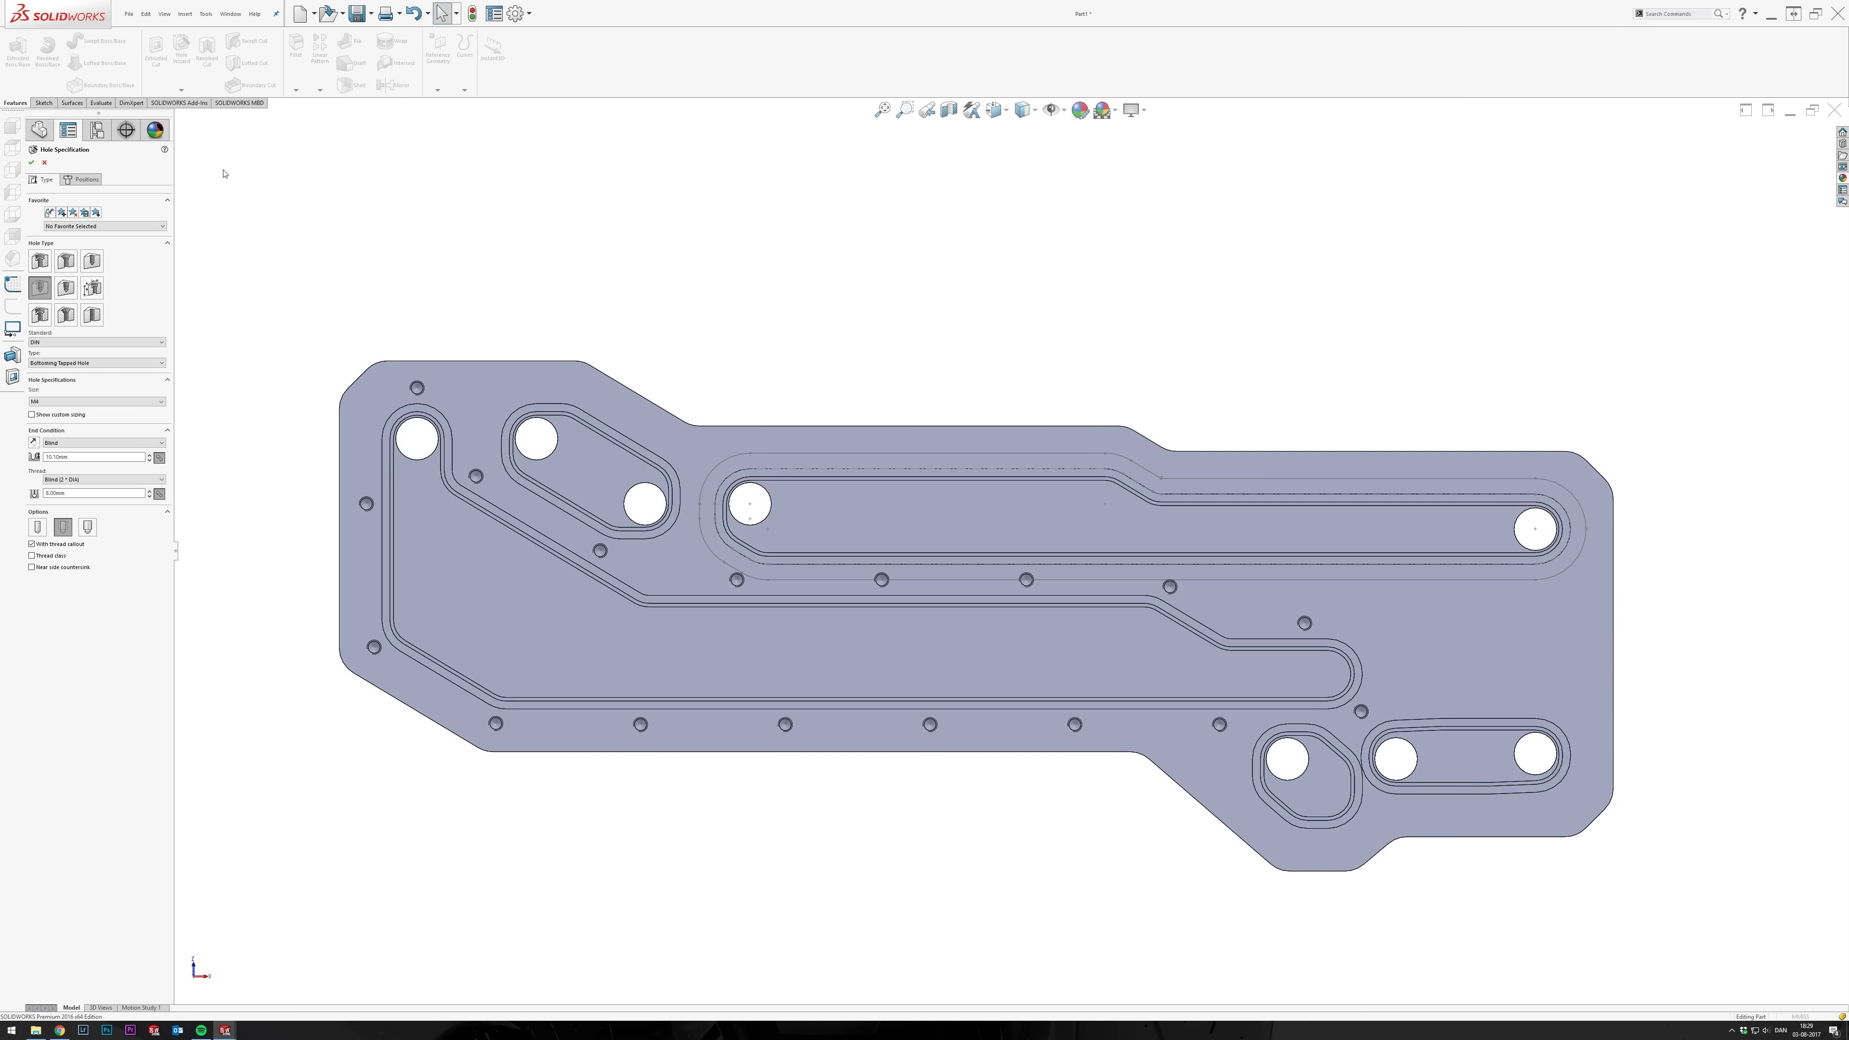
left_click(83, 179)
left_click(1586, 529)
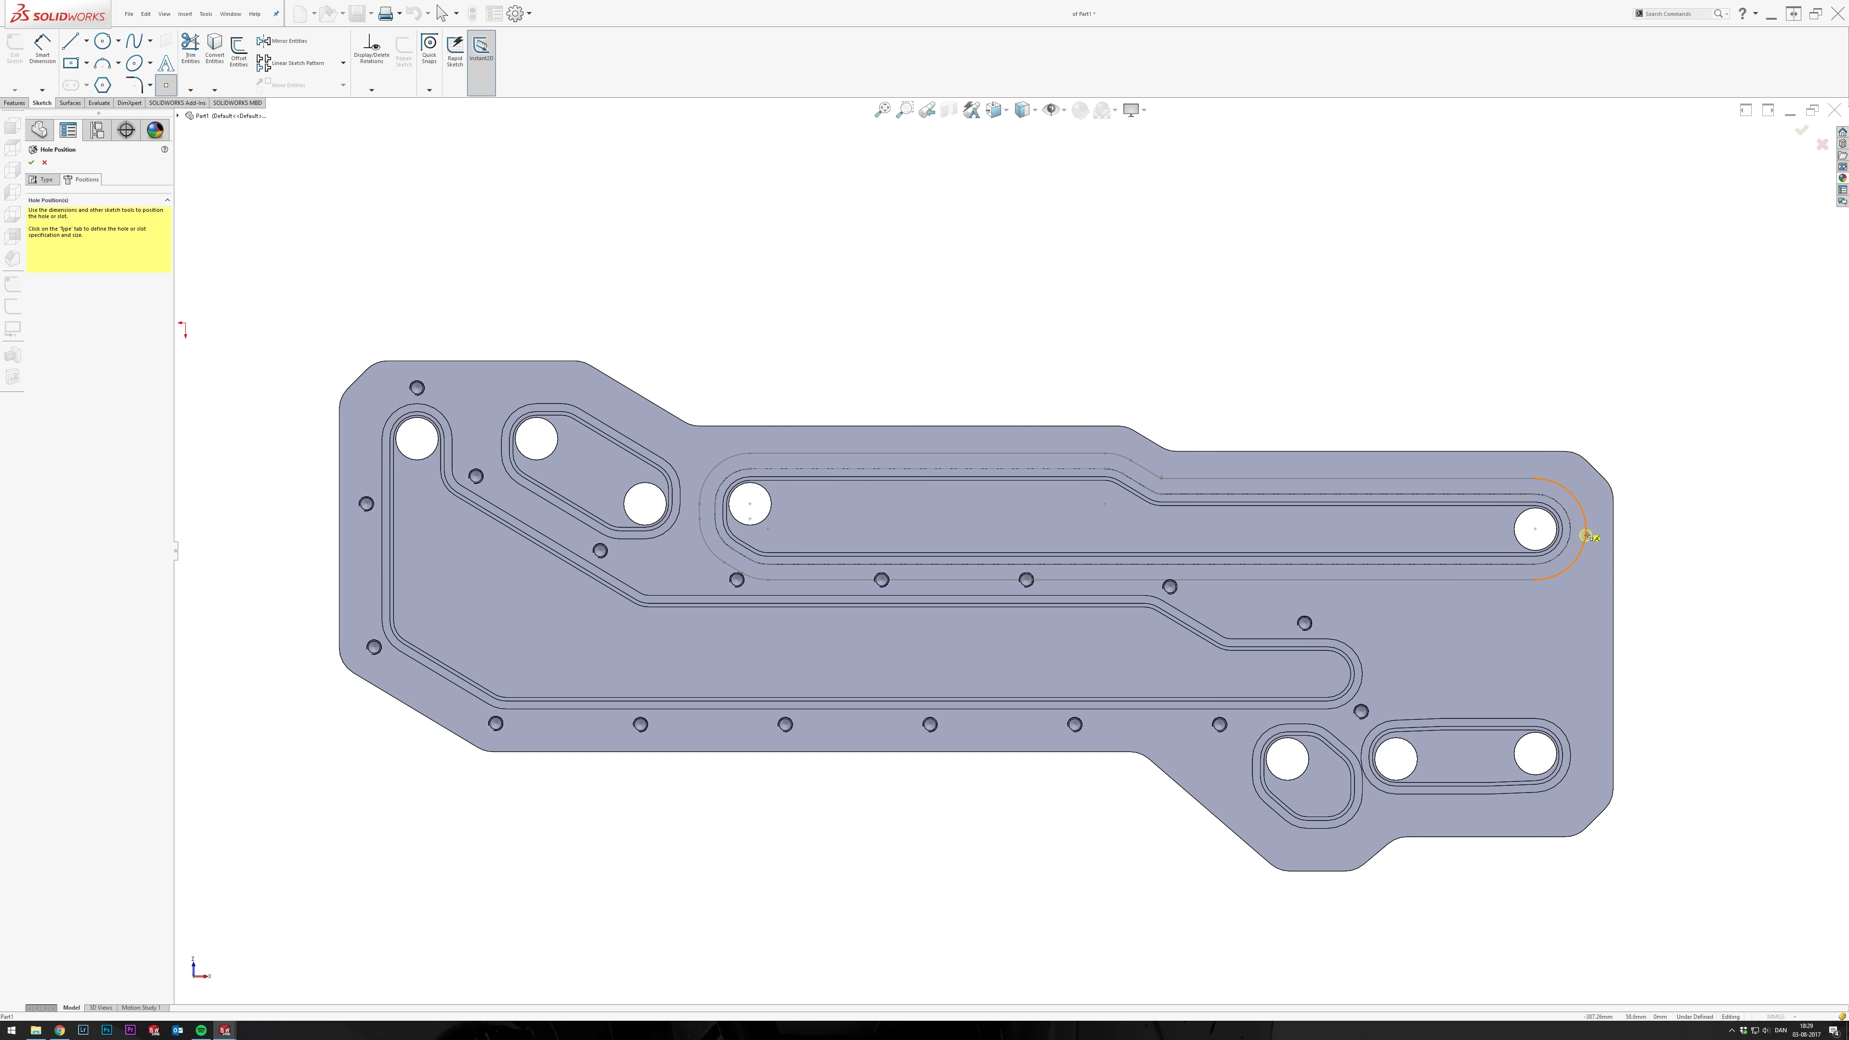
key("Return")
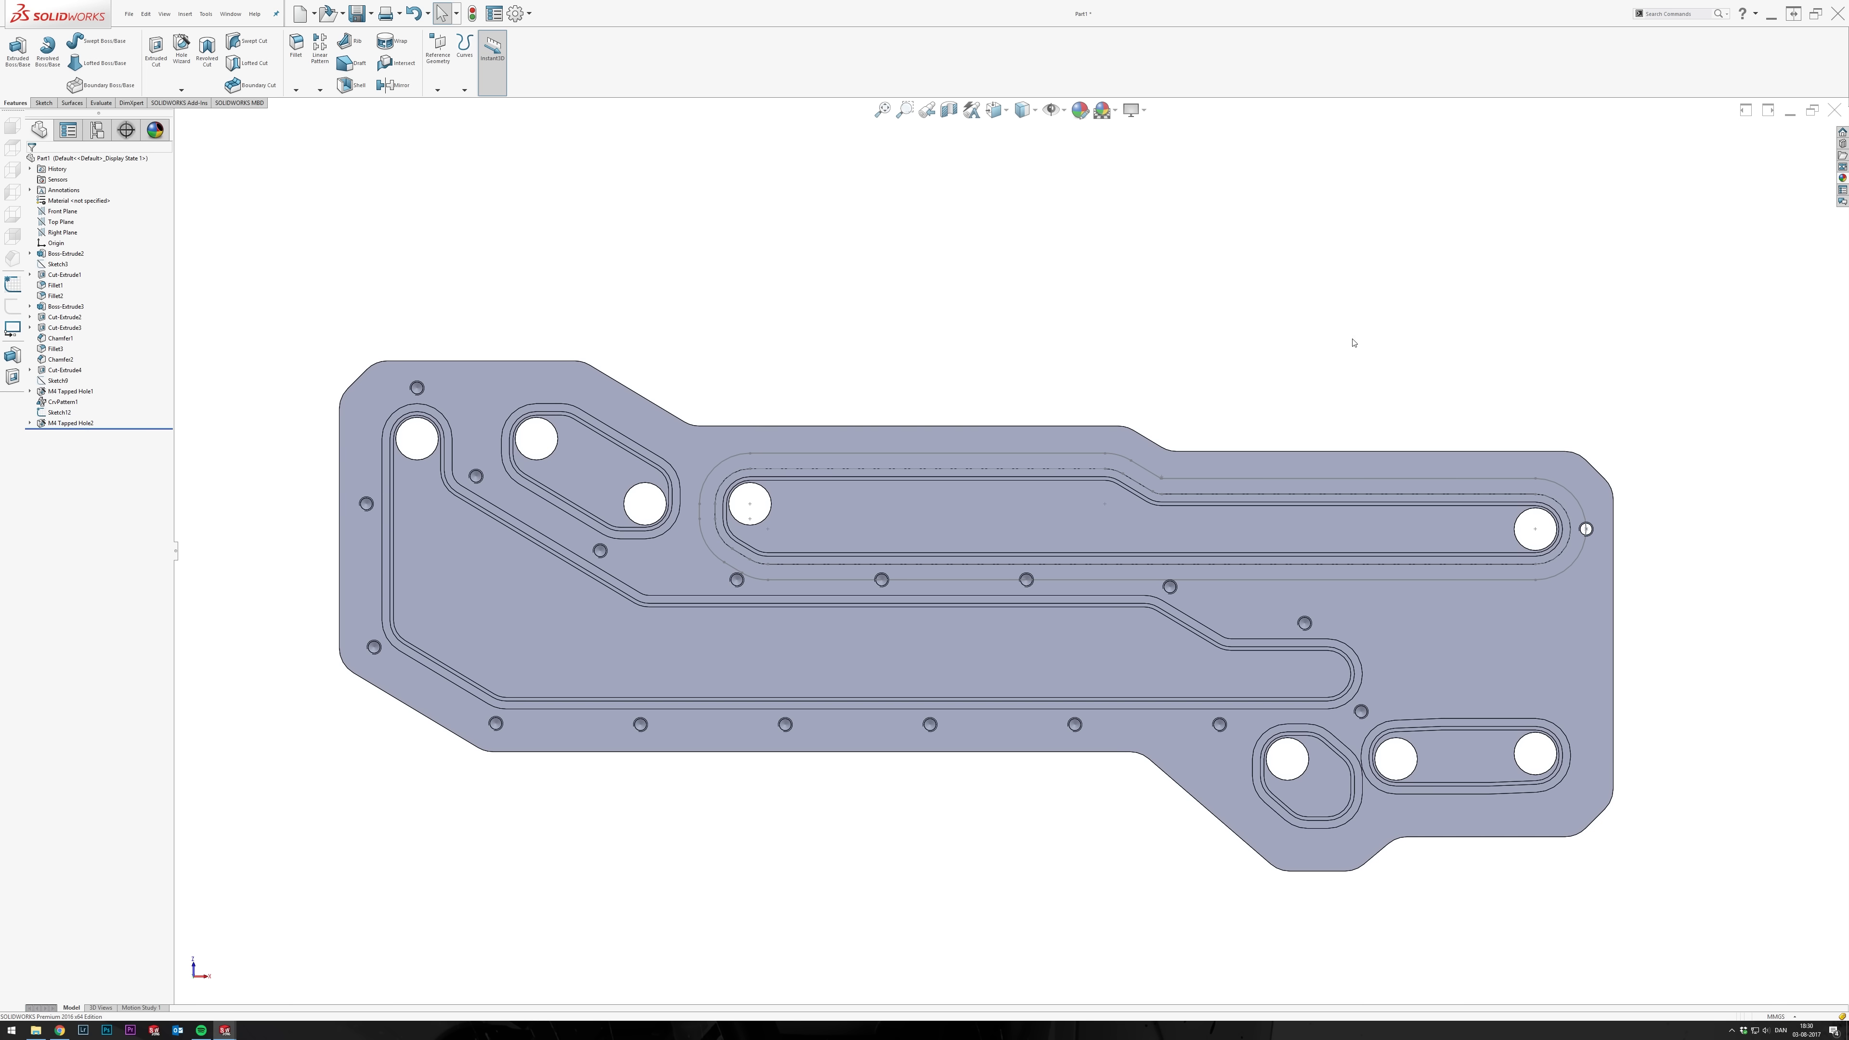
left_click(320, 89)
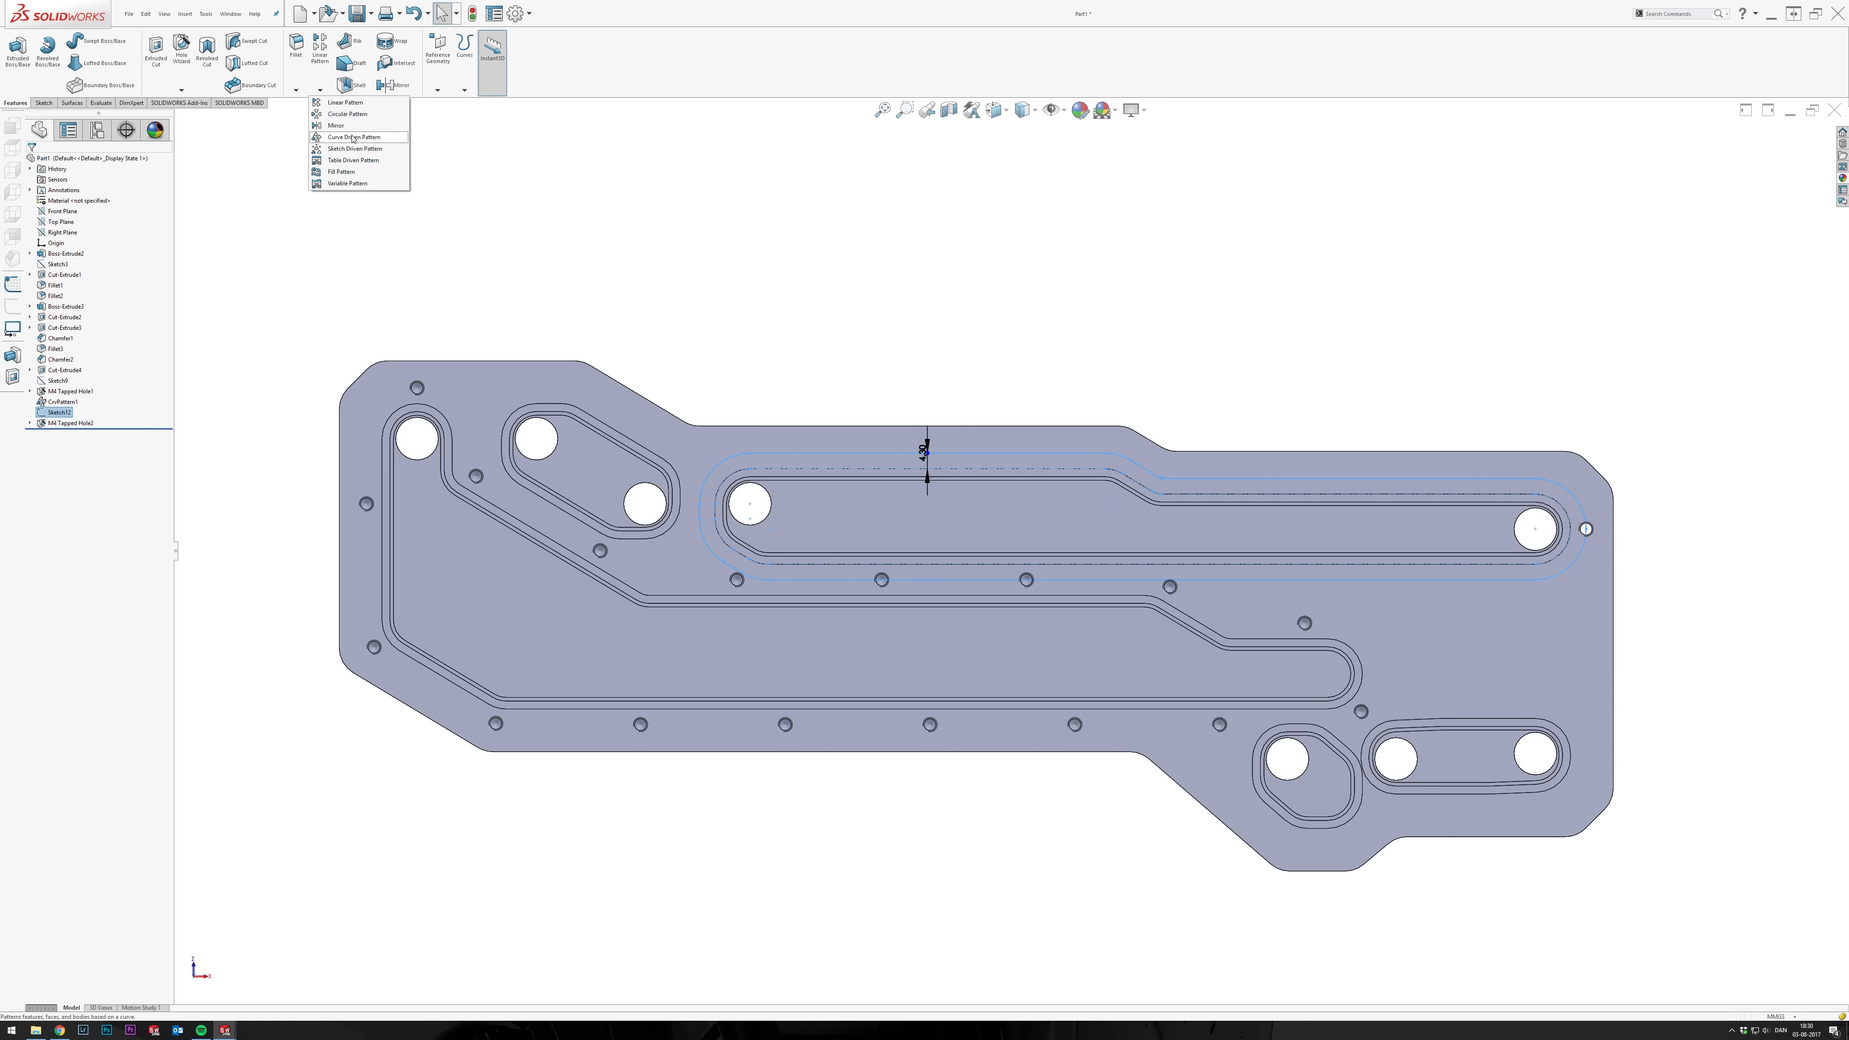
left_click(353, 138)
scroll(1588, 541, "down", 4)
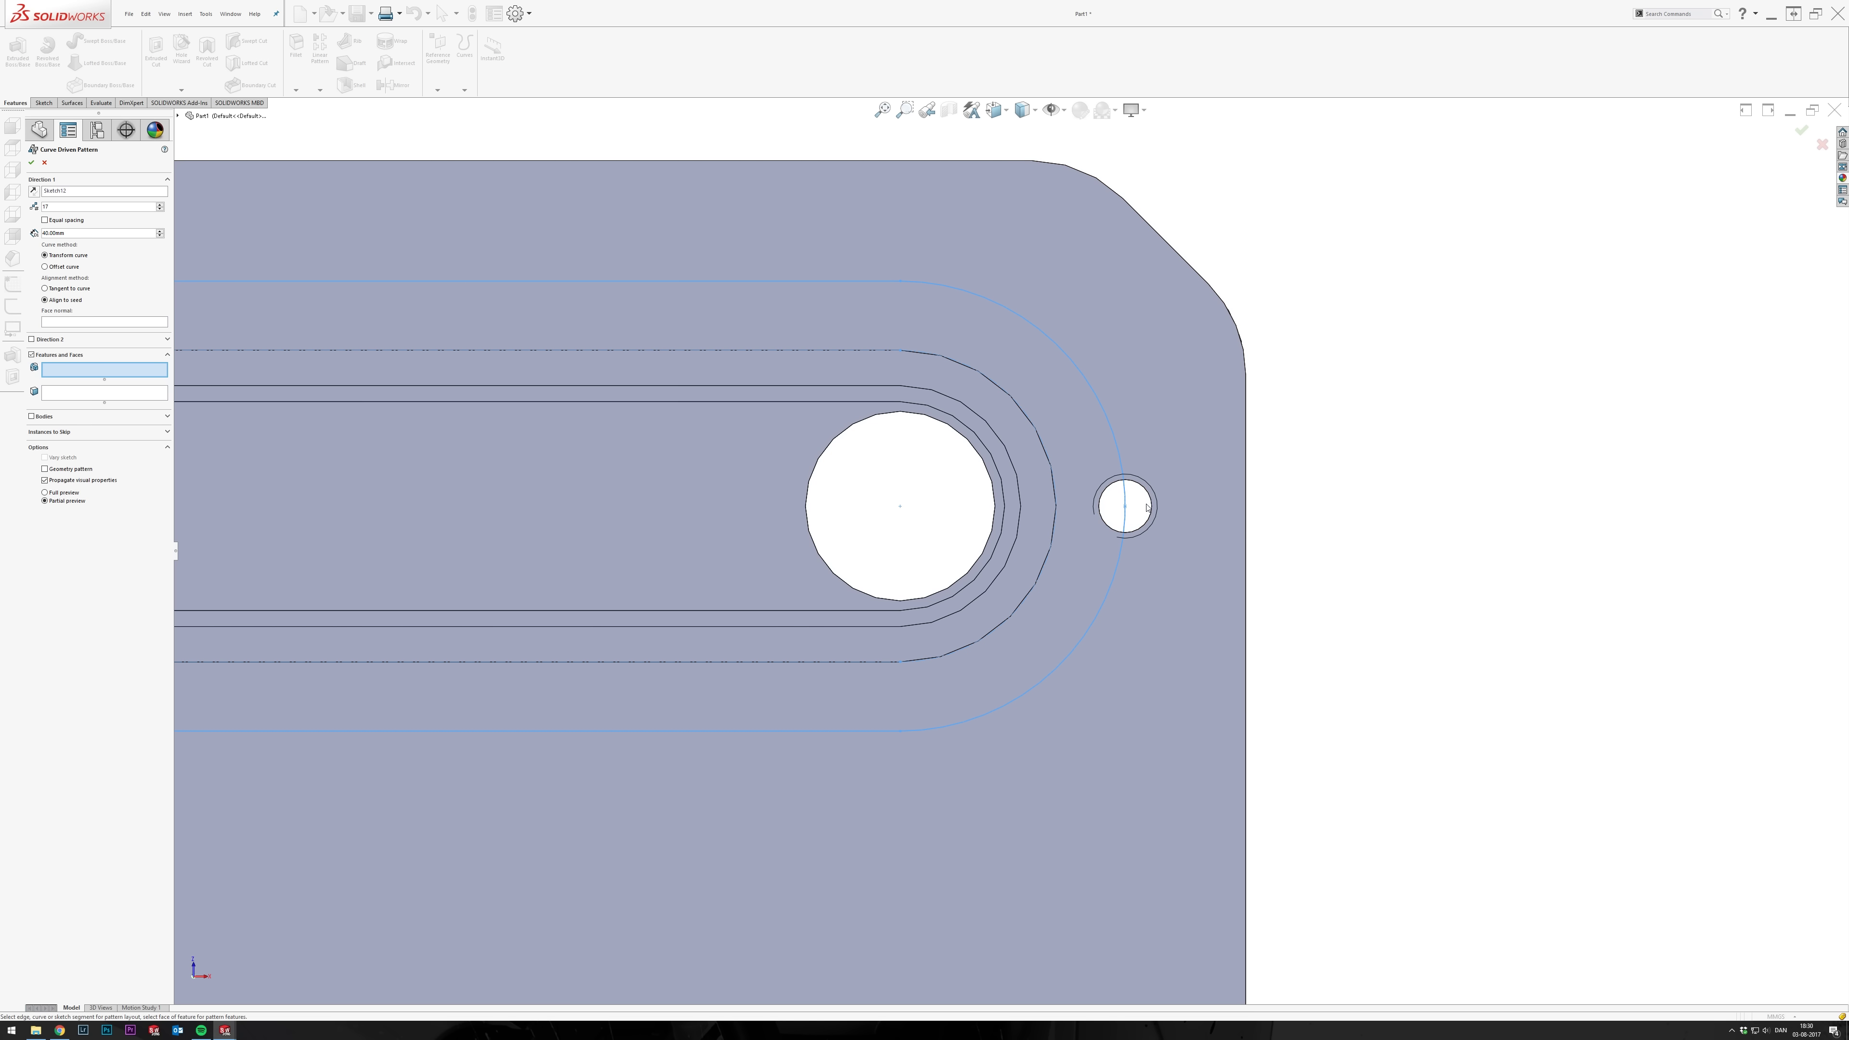
key("Escape")
Edit the new tapped hole beside the upper-right channel and set its blind depth to 8 mm.
scroll(1132, 500, "up", 2)
scroll(1076, 550, "up", 2)
left_click(69, 422)
left_click(48, 396)
middle_click_drag(1048, 547, 1055, 498)
double_click(67, 456)
type("8")
key("Return")
left_click(32, 162)
key("ctrl+6")
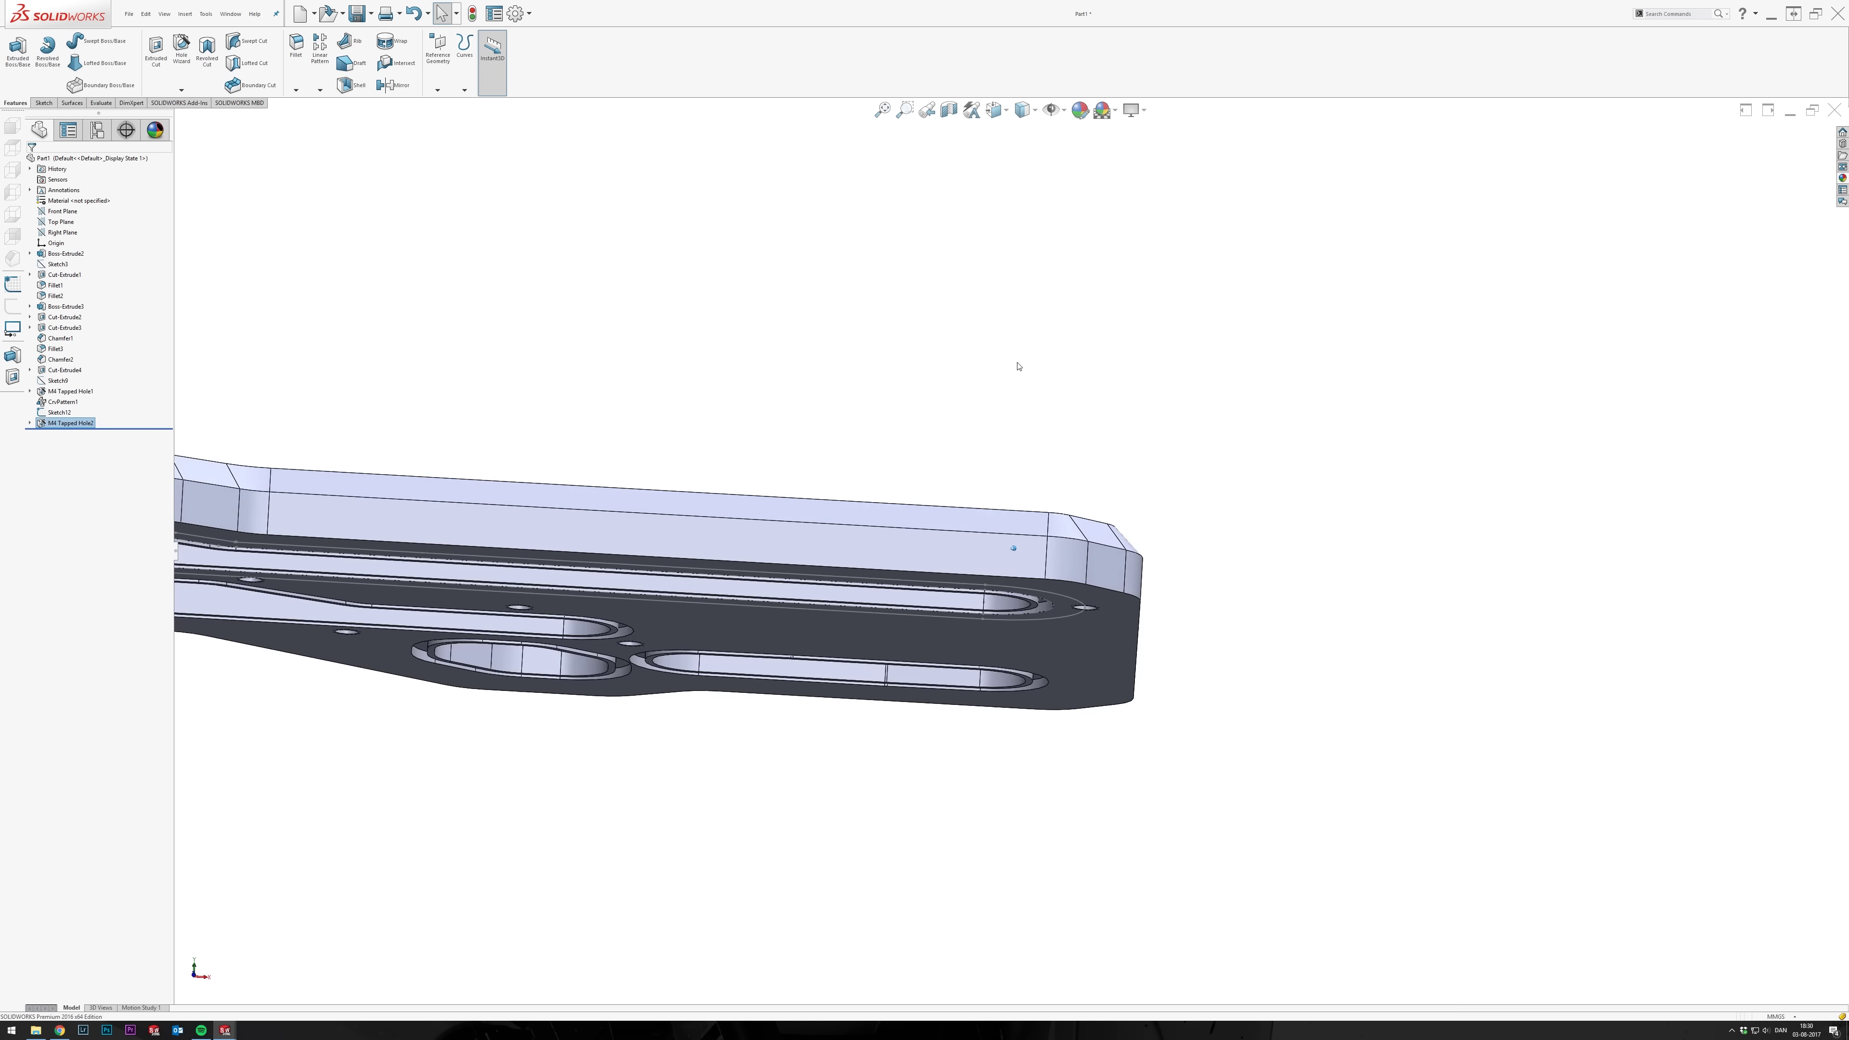
left_click(1020, 362)
left_click(1070, 339)
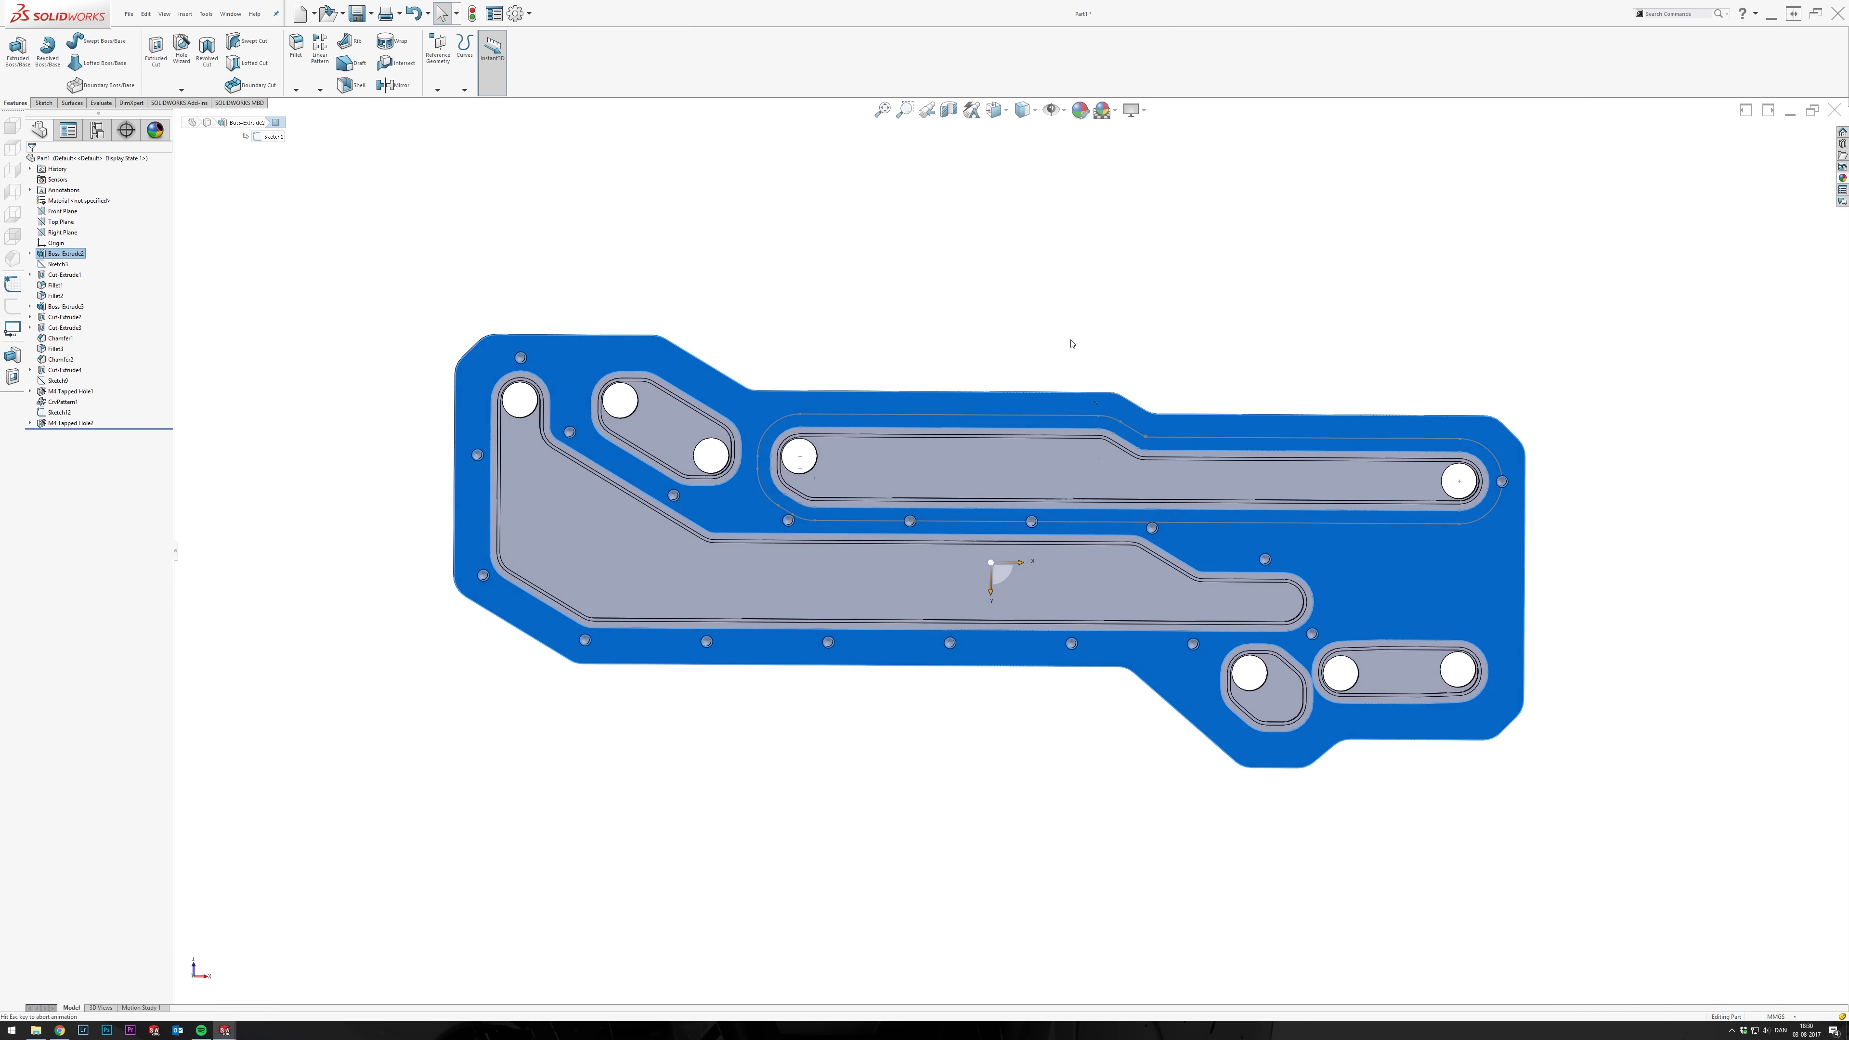
Pattern this tapped hole along the upper-right channel's offset outline with 13 equally spaced instances.
scroll(1536, 461, "down", 2)
left_click(59, 412)
left_click(319, 89)
left_click(341, 138)
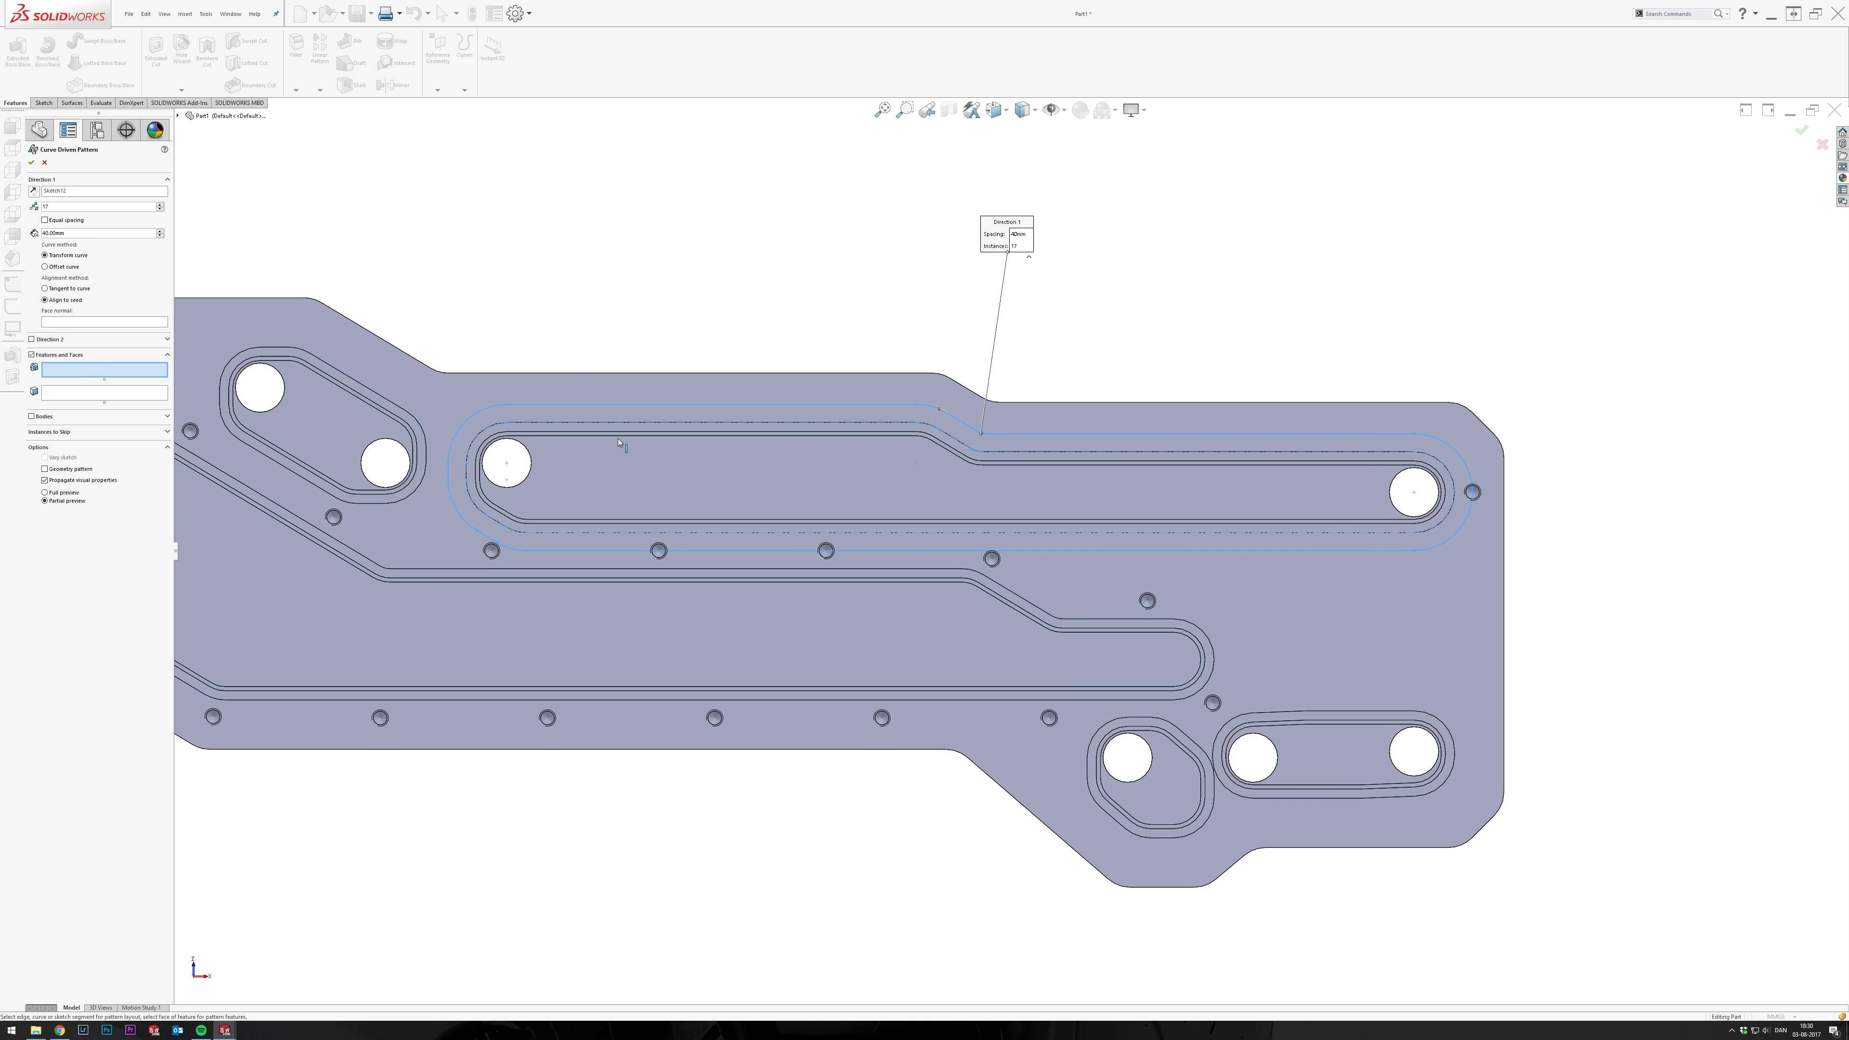
left_click(1471, 492)
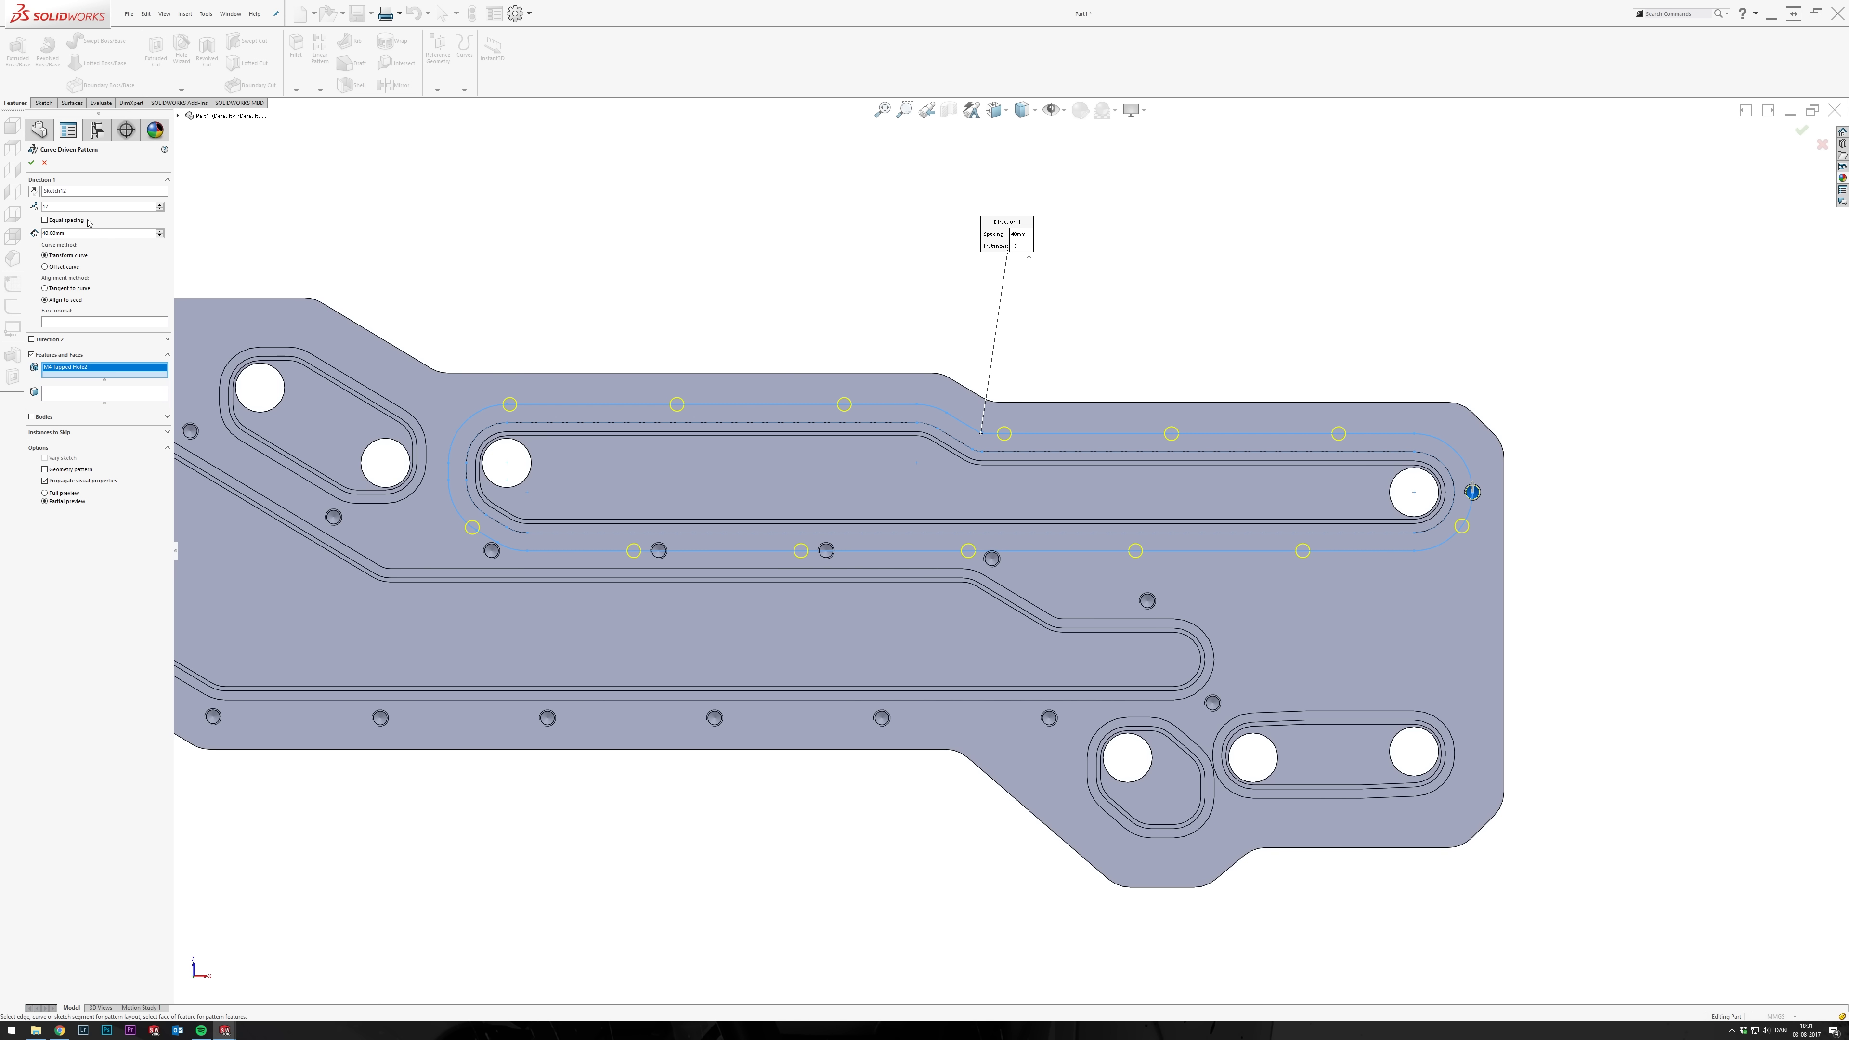
left_click(159, 209)
left_click(159, 210)
left_click(159, 210)
left_click(160, 209)
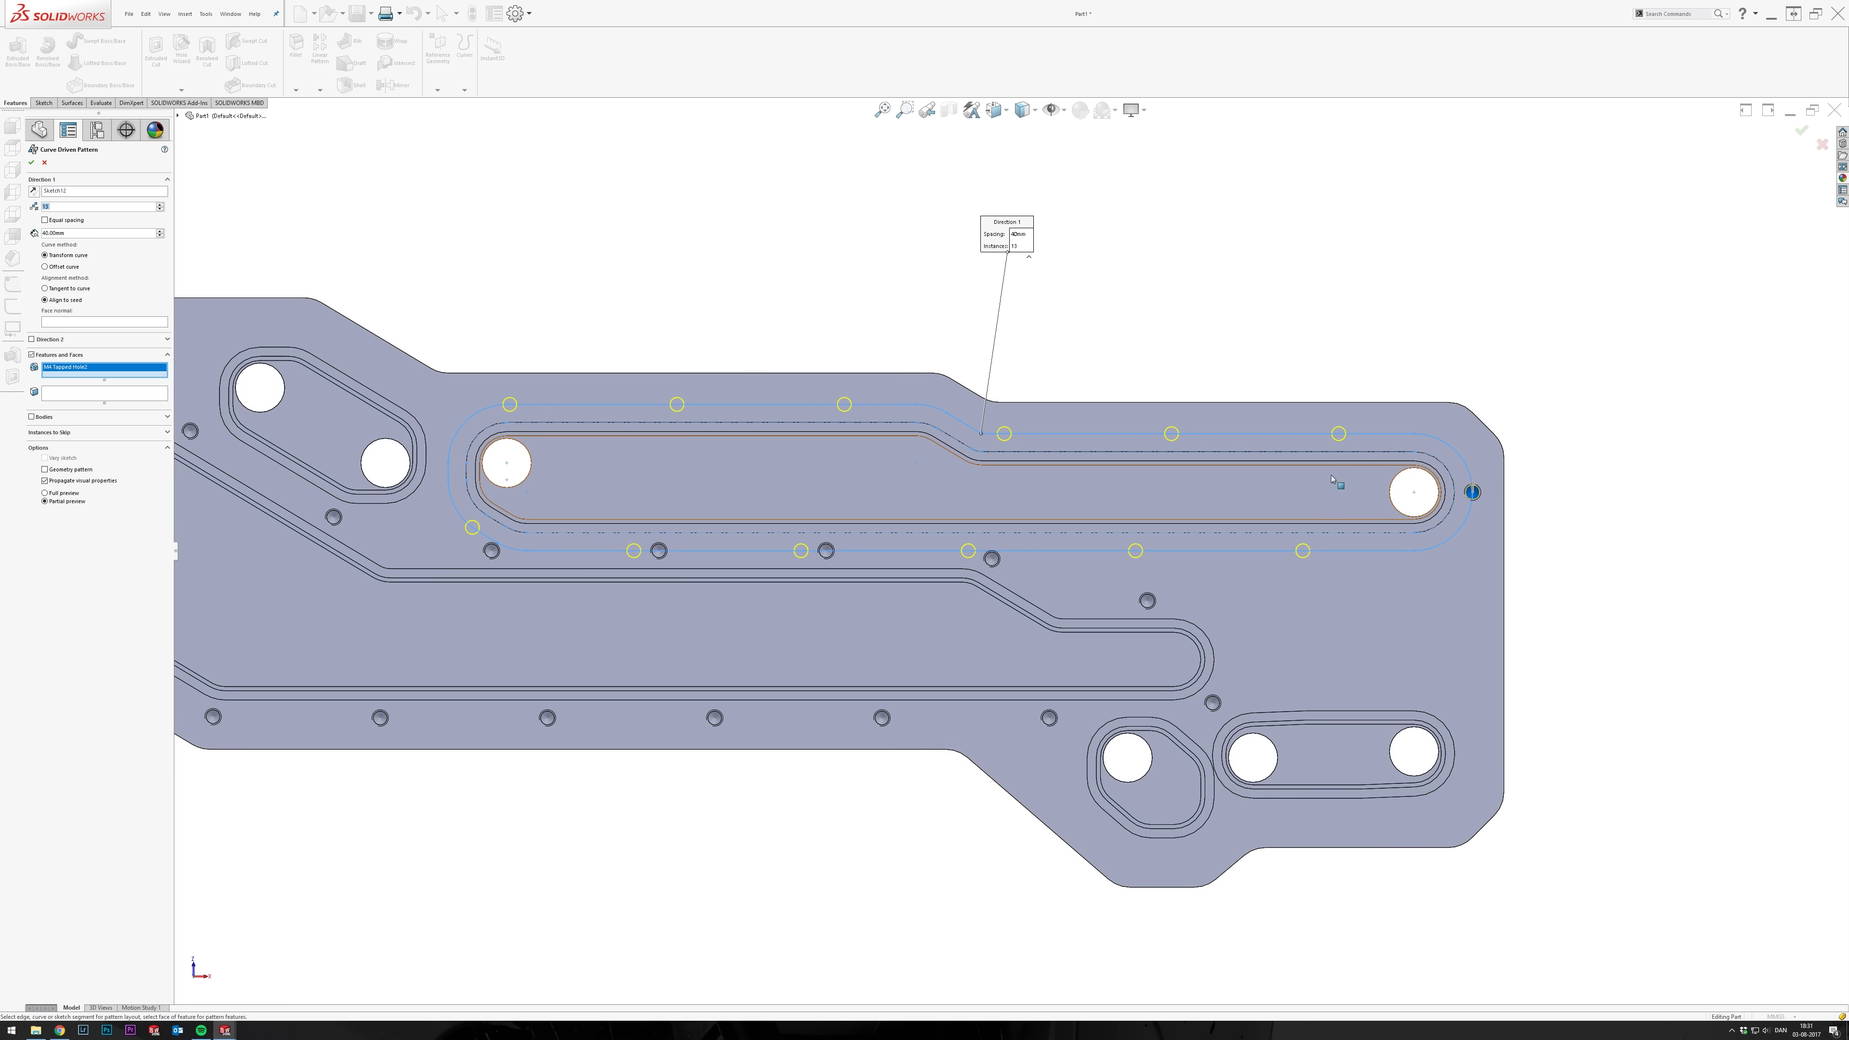
left_click(45, 221)
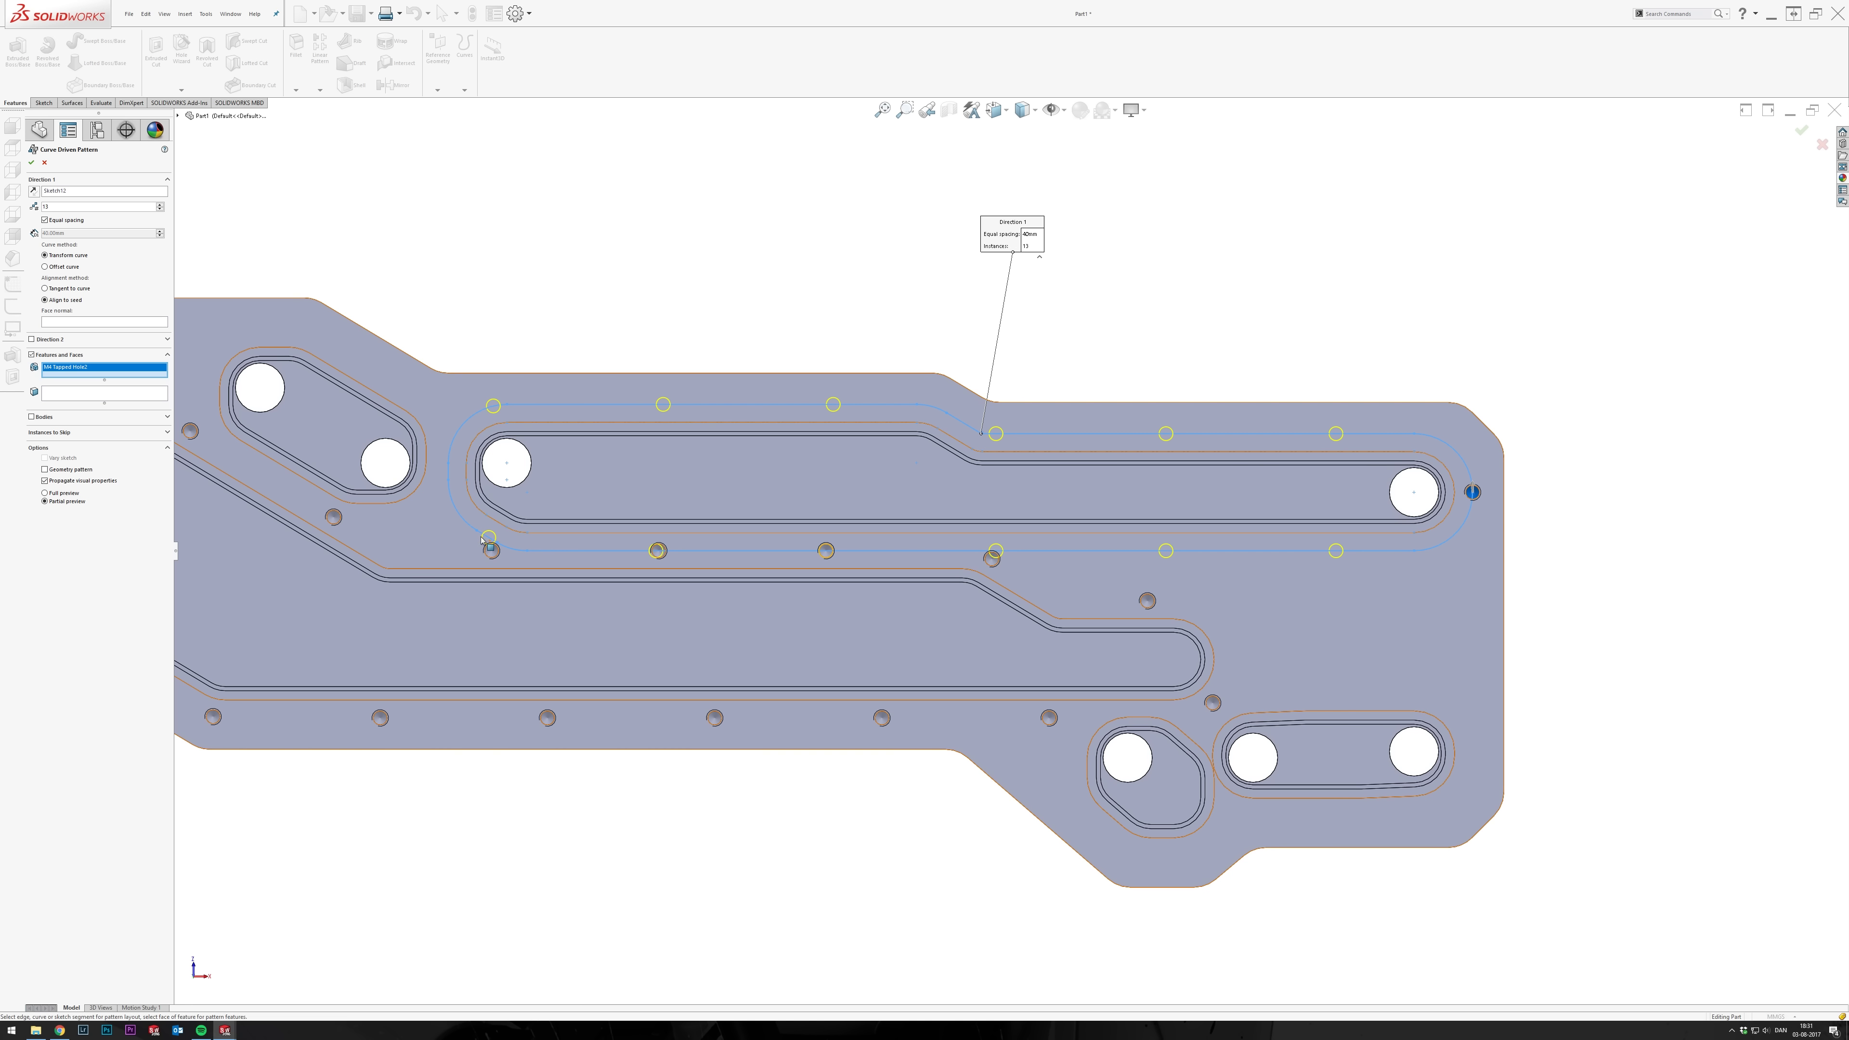
Skip the four lower pattern instances that overlap existing tapped holes, finish the pattern and hide the path sketch.
left_click(87, 432)
left_click(489, 538)
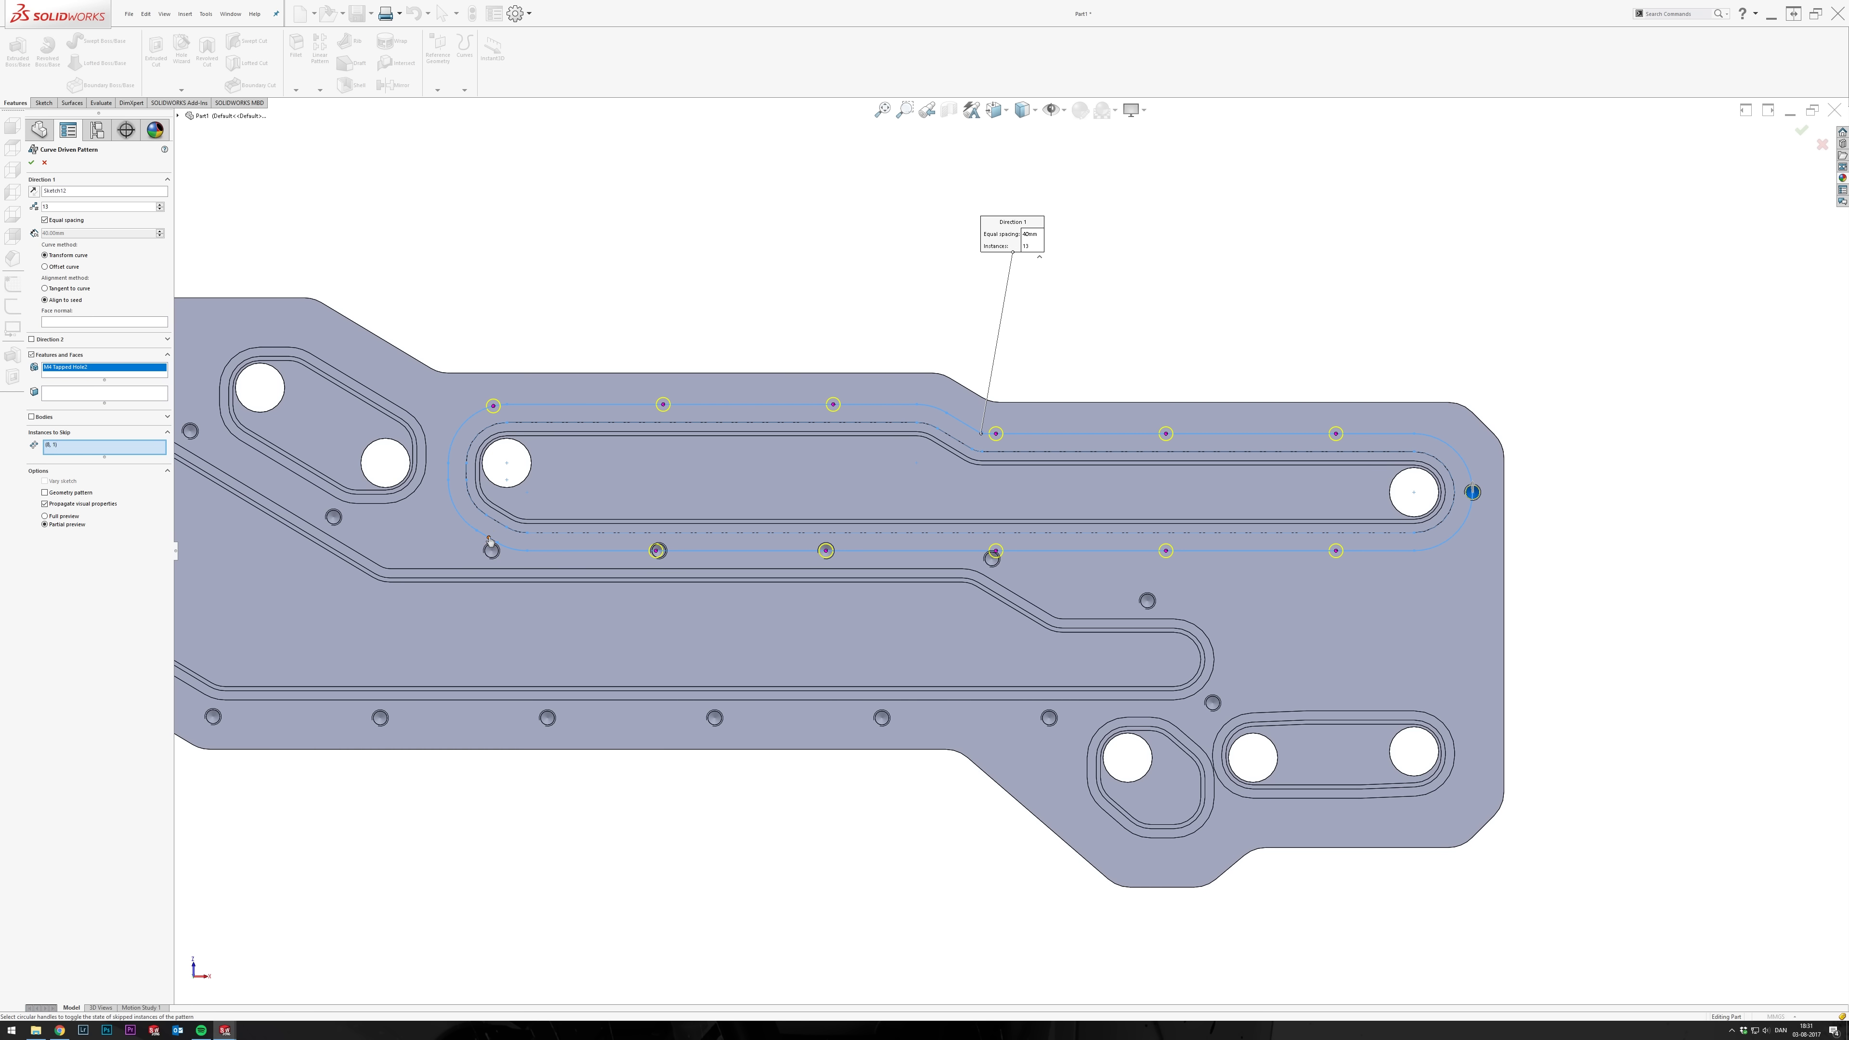
left_click(657, 551)
left_click(825, 551)
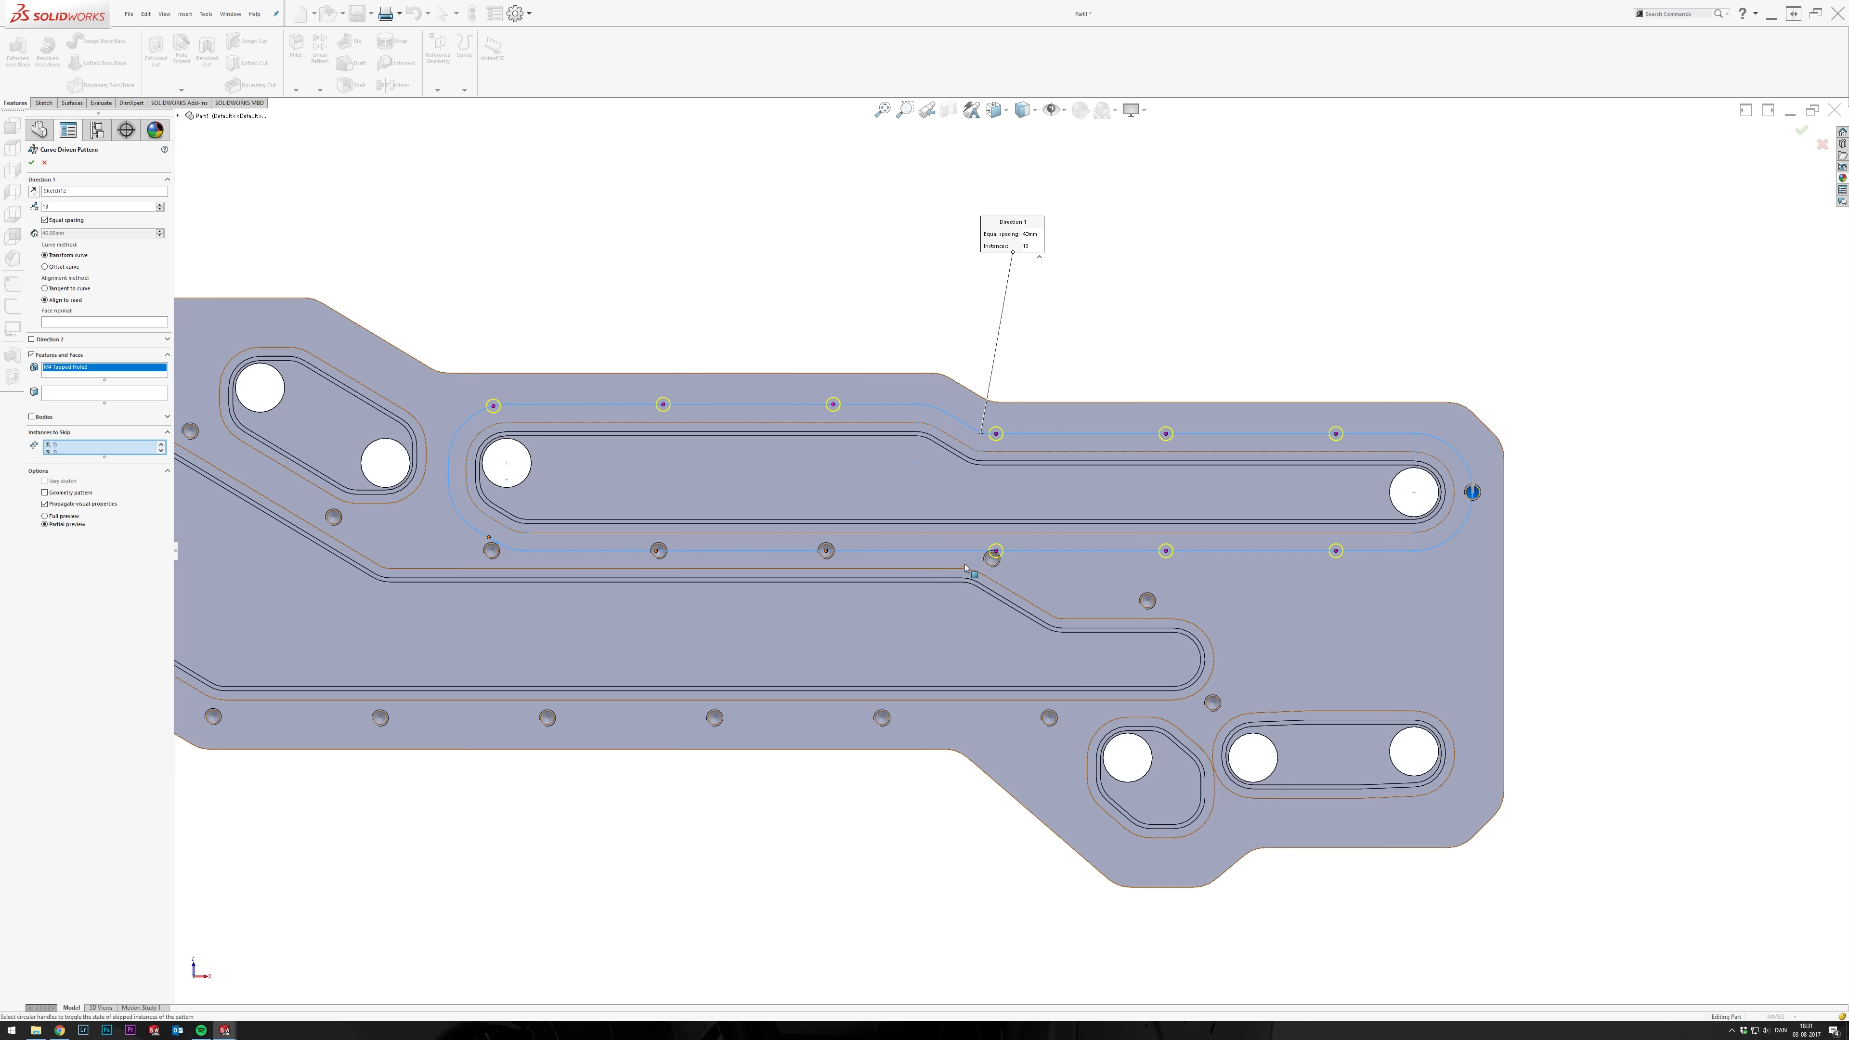
left_click(995, 551)
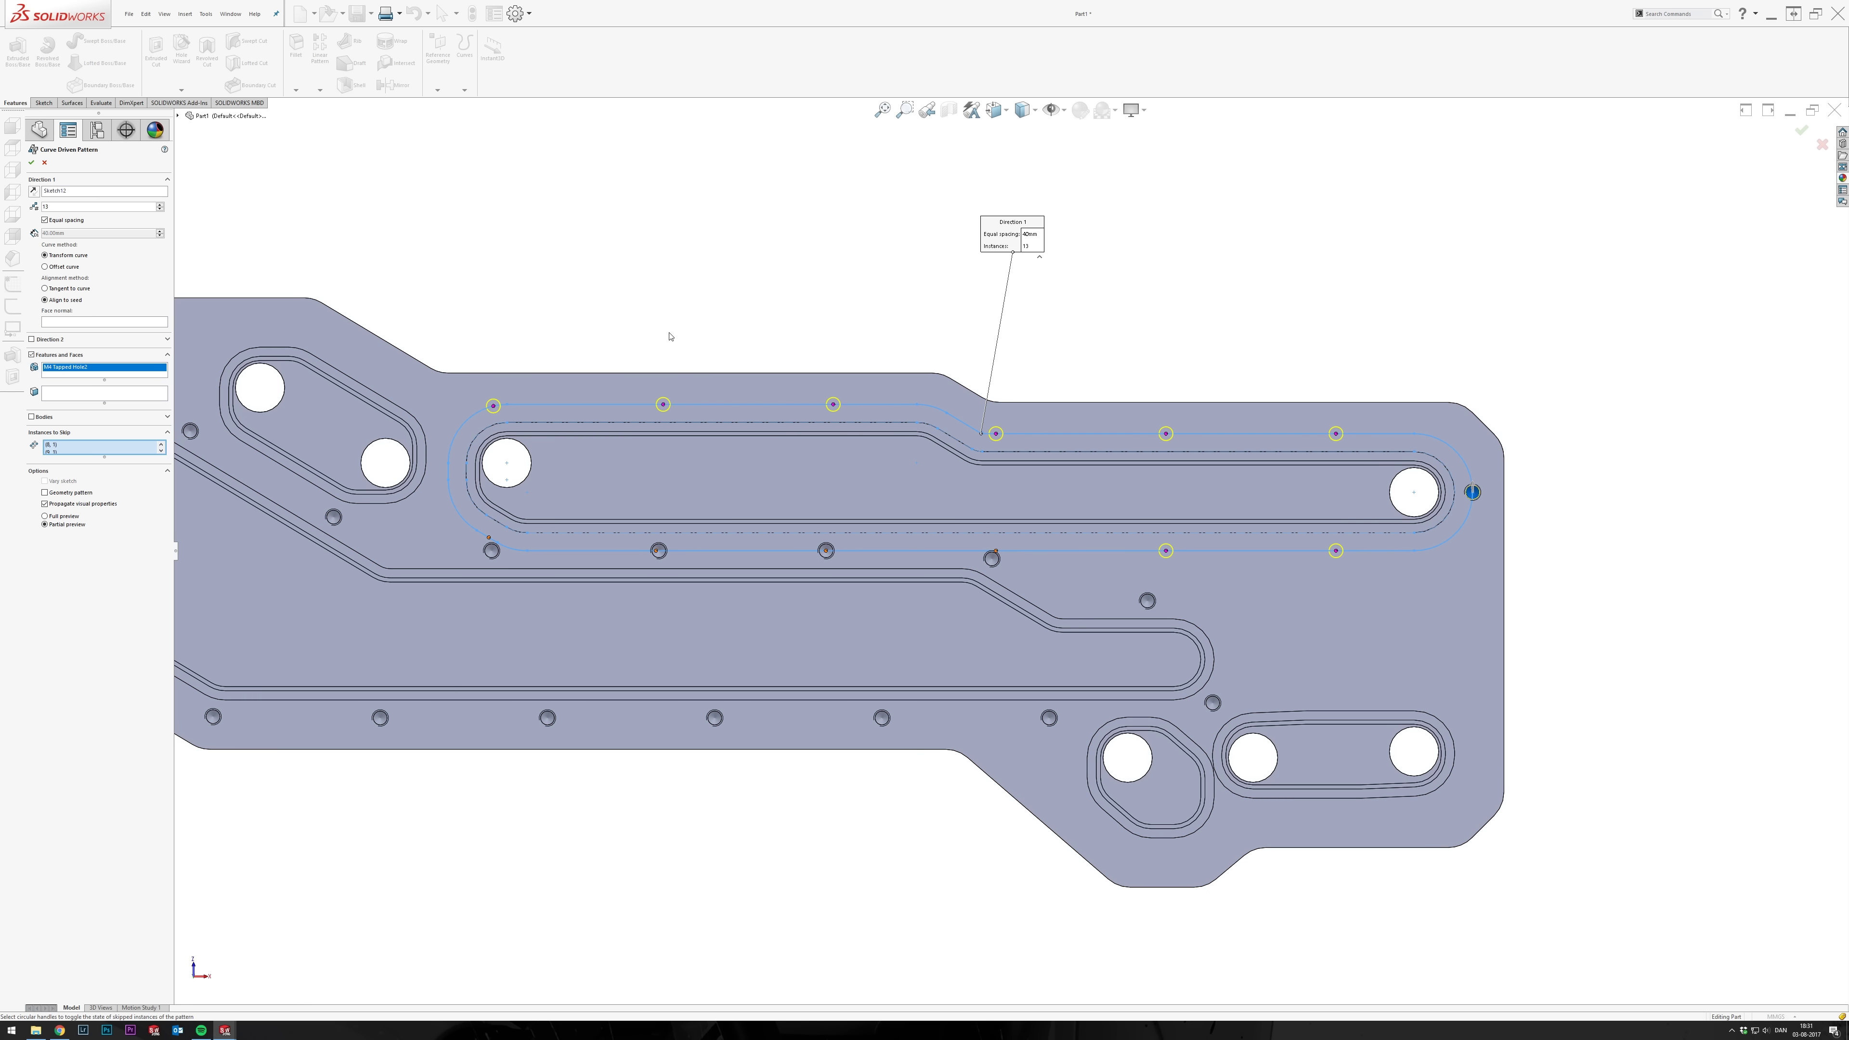
key("Return")
left_click(59, 412)
left_click(62, 403)
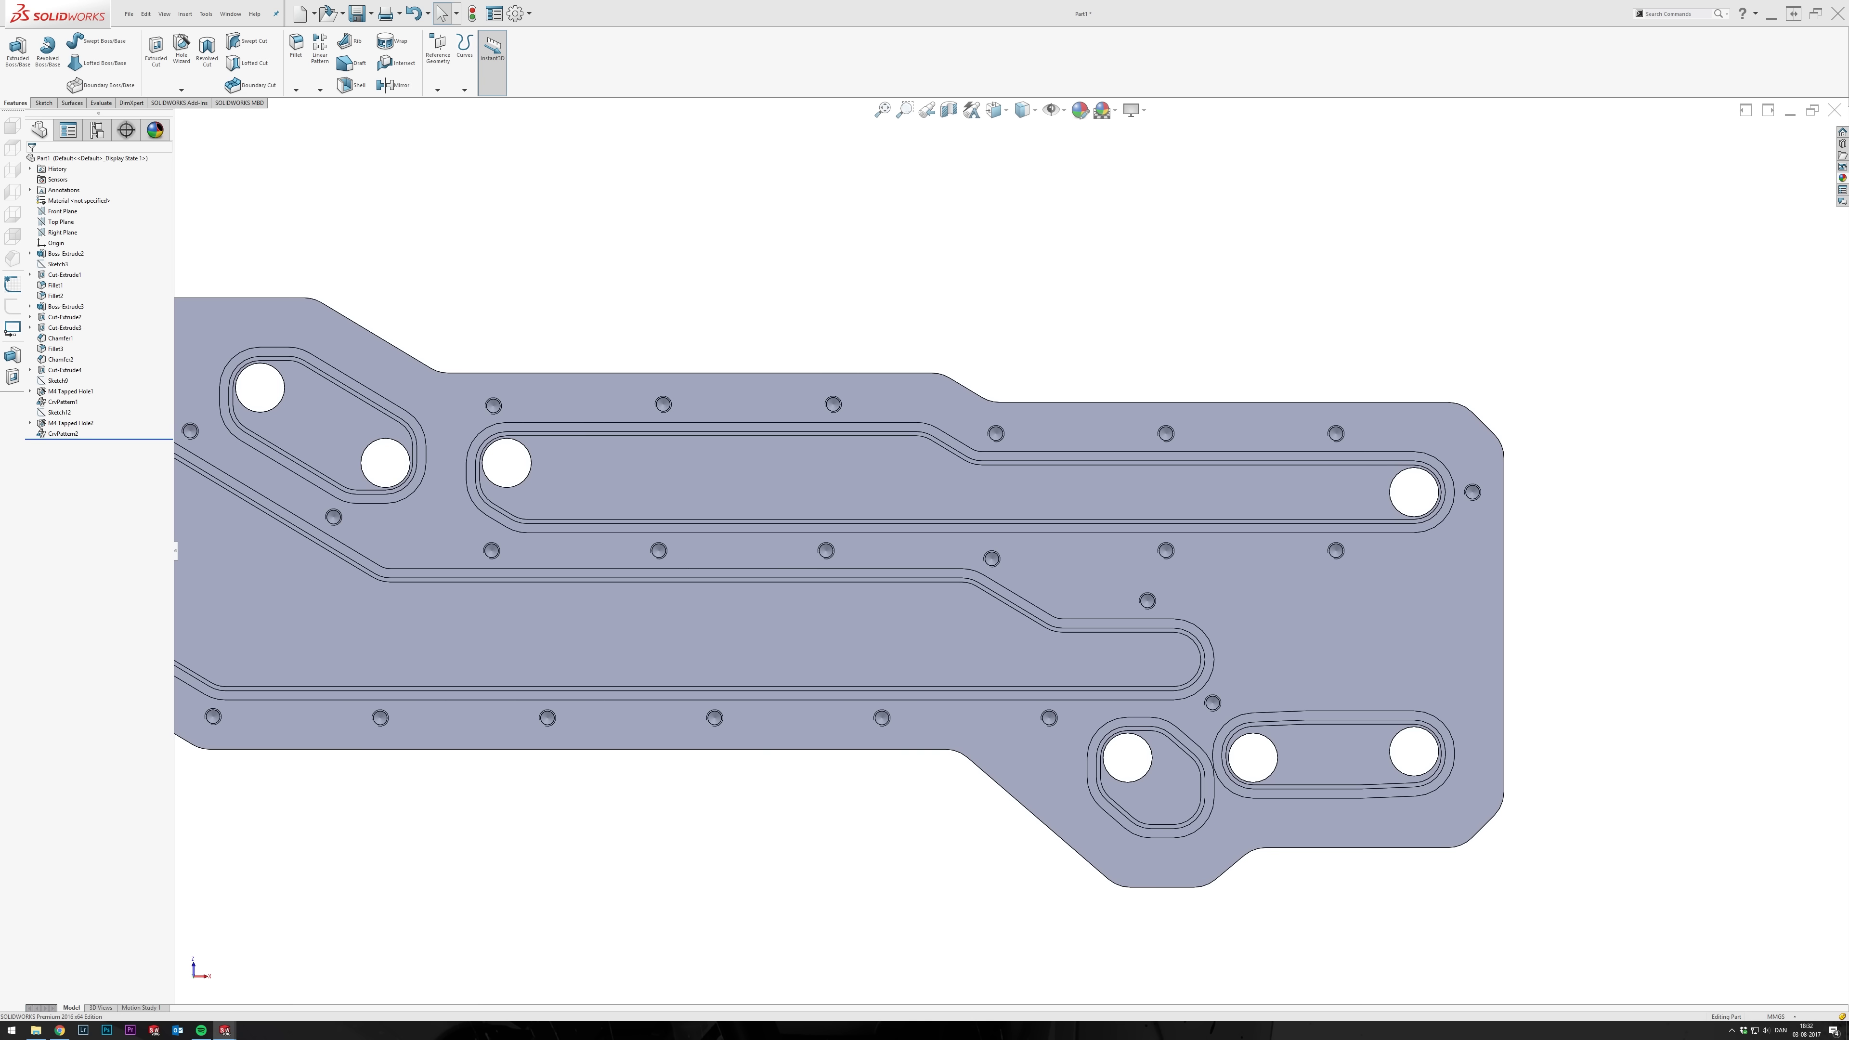
Start a sketch on the plate's top face and convert the groove outline around the short slanted upper-left channel.
left_click(42, 102)
left_click(128, 69)
left_click(768, 612)
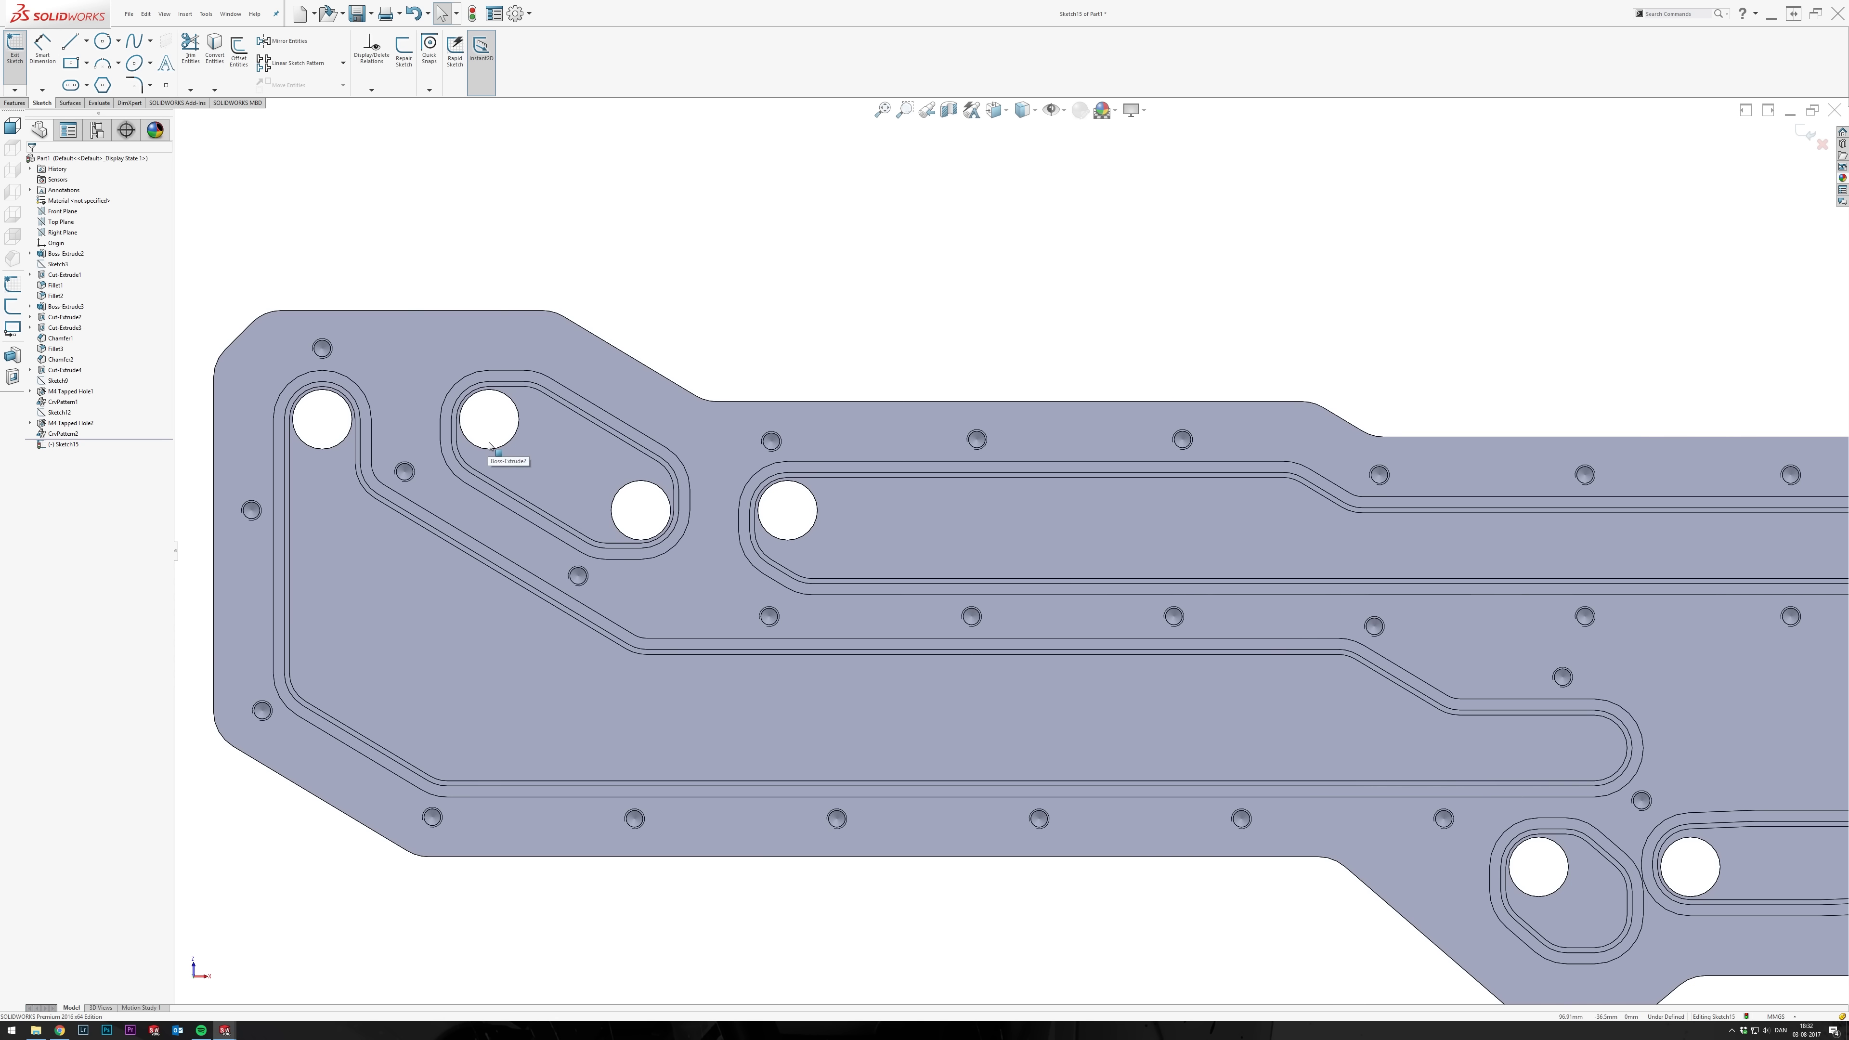
left_click(215, 52)
left_click(529, 378)
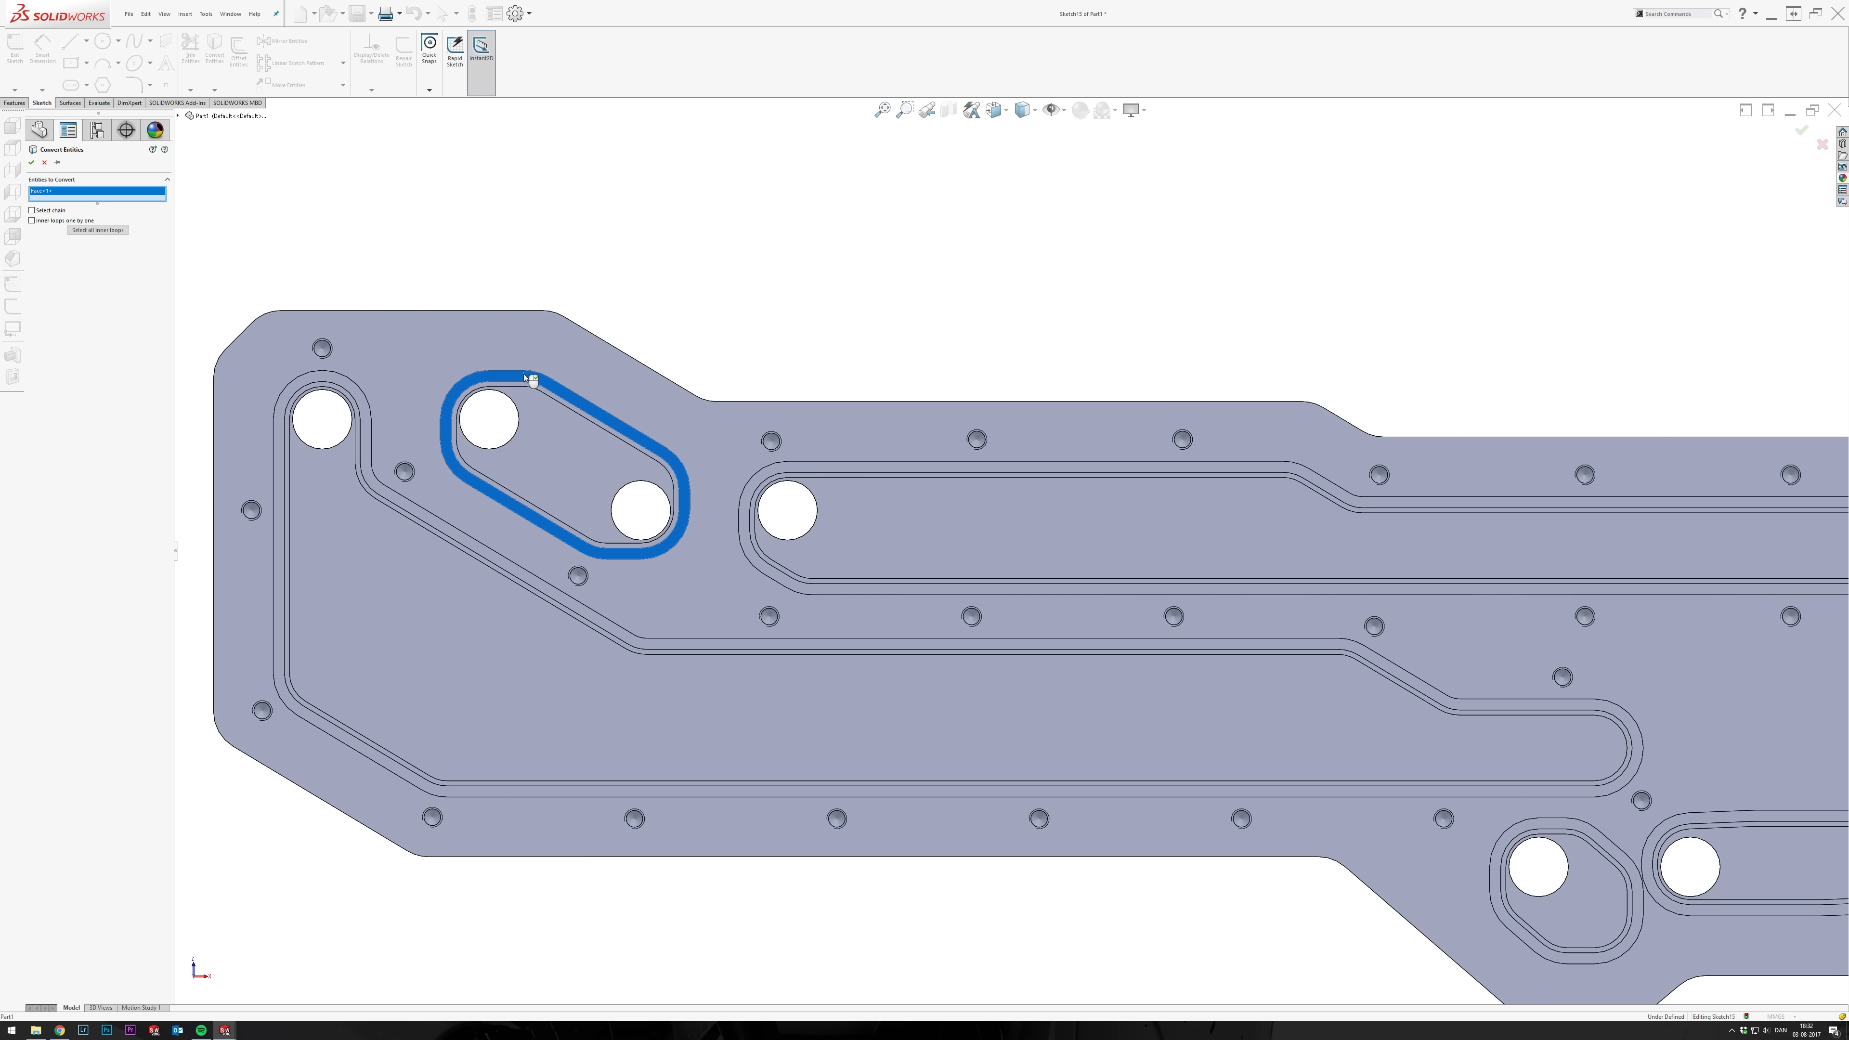
key("Return")
Offset the slanted channel's groove outline 4.3 mm outward and place its dimension clear above the plate.
left_click(238, 51)
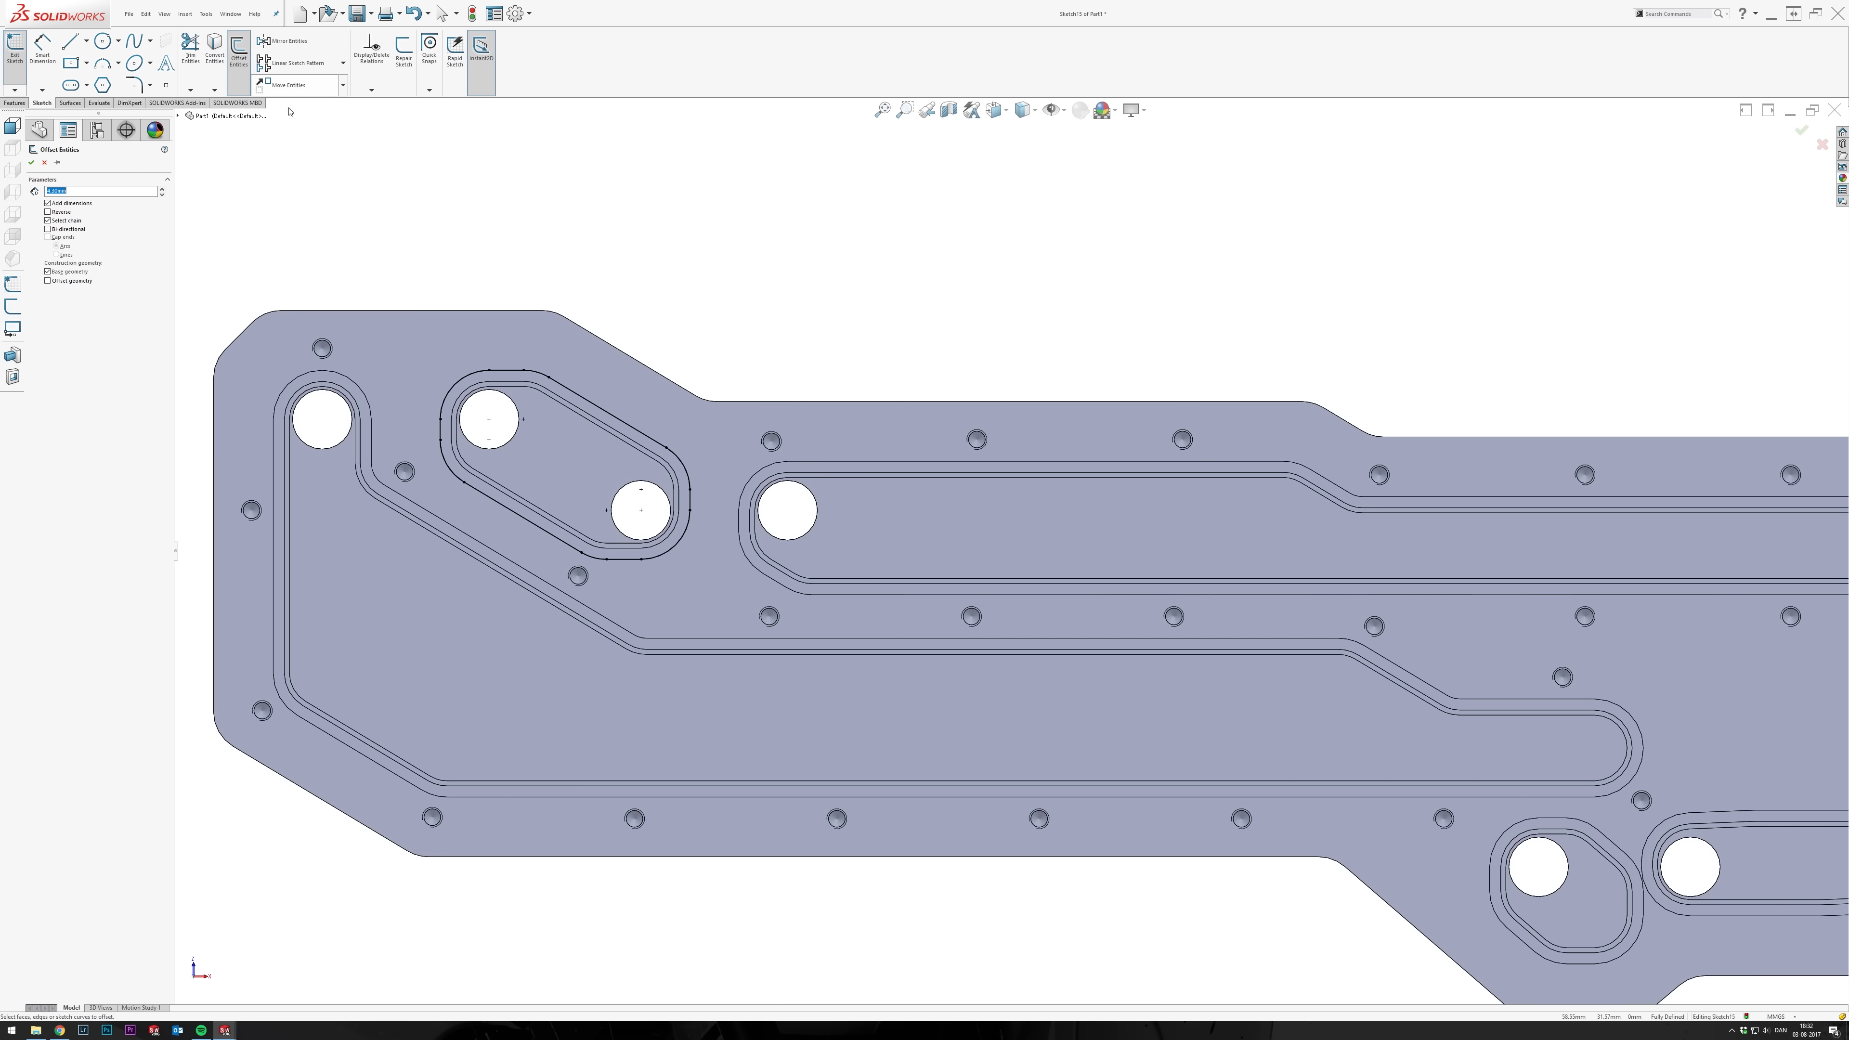
left_click(514, 374)
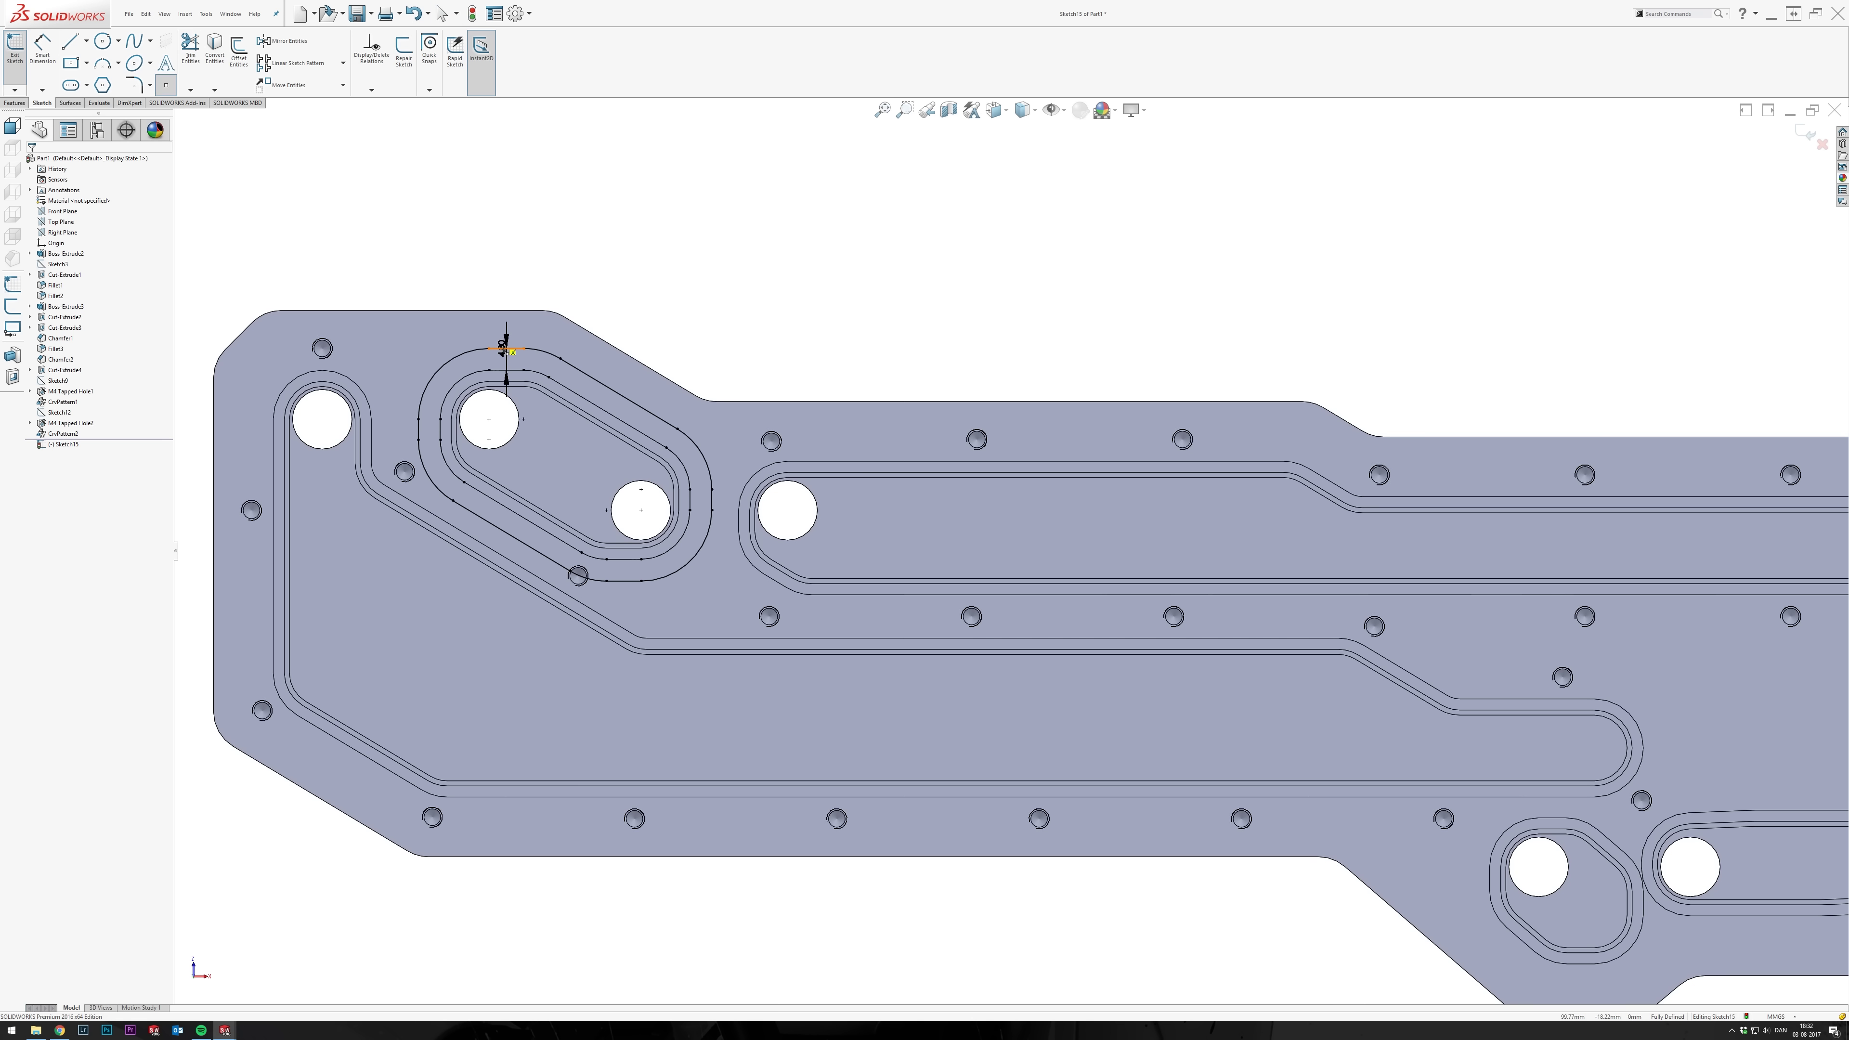
left_click_drag(508, 349, 421, 262)
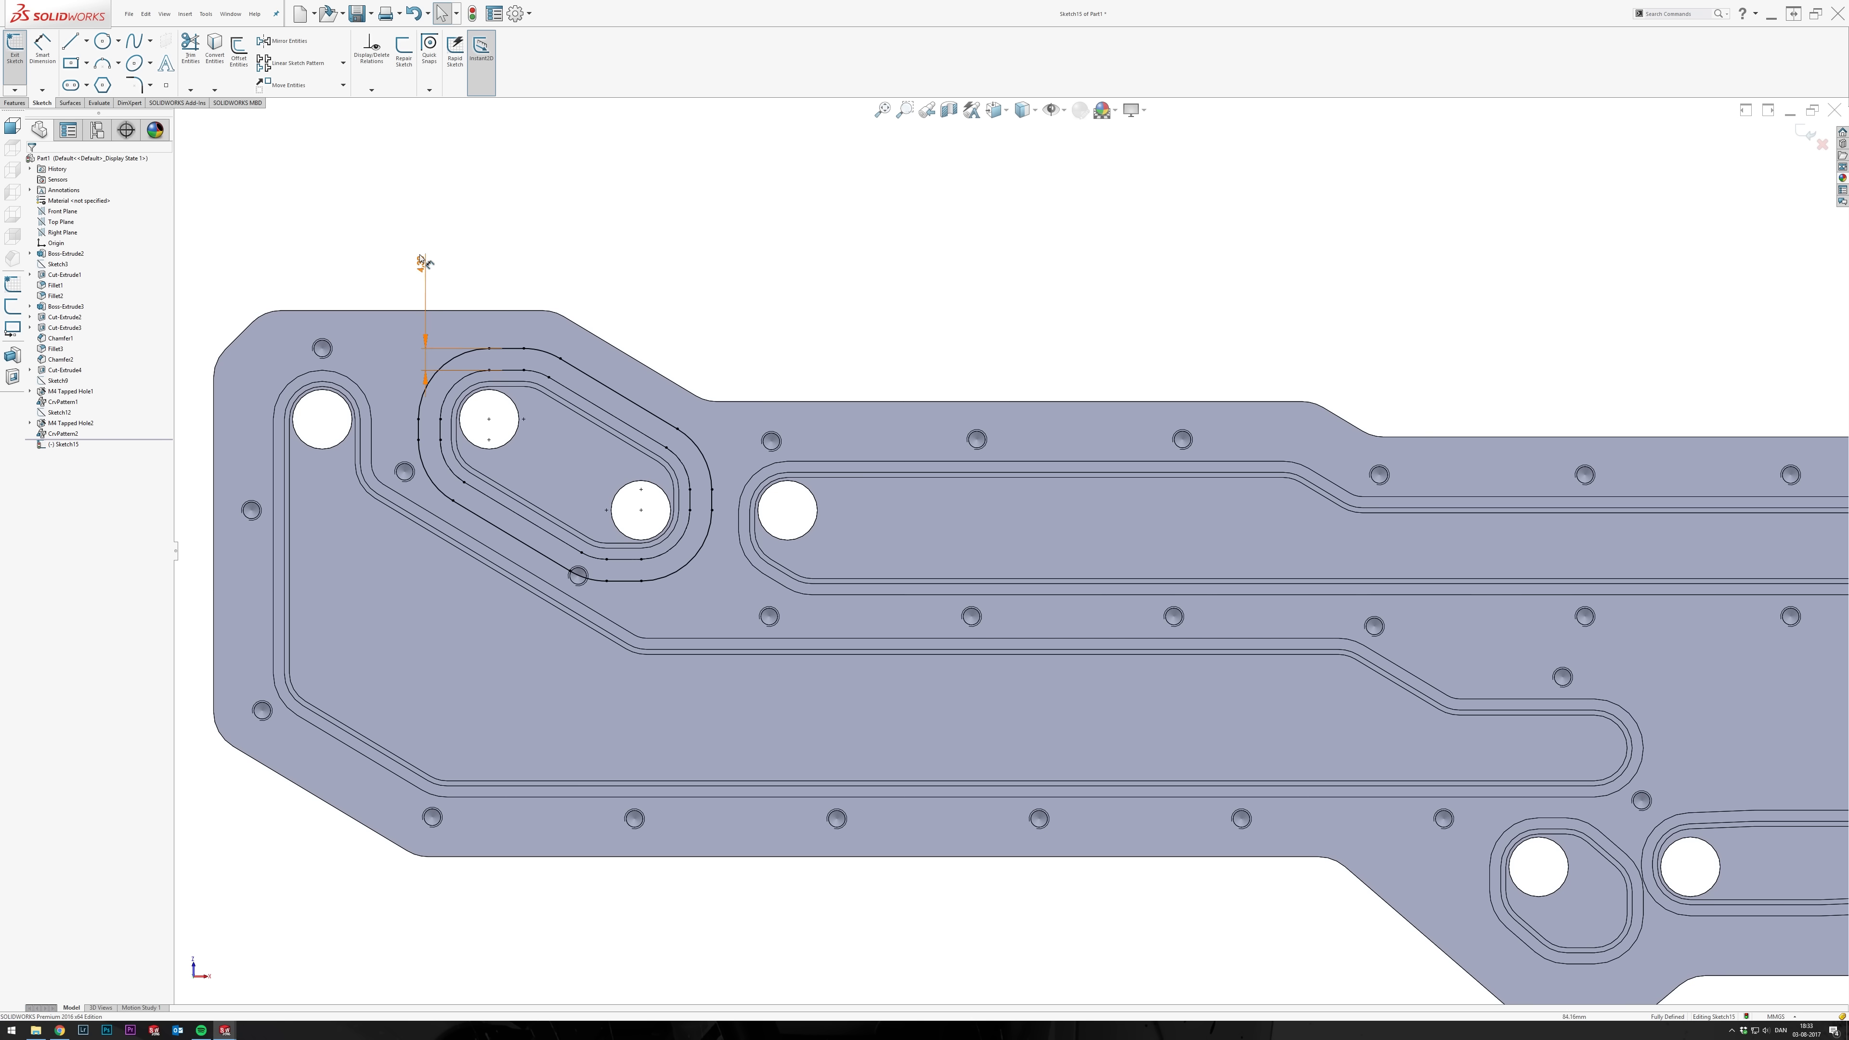
Place a sketch point at the midpoint of the offset outline's short upper edge and close the sketch.
left_click(506, 348)
key("Escape")
left_click(1808, 134)
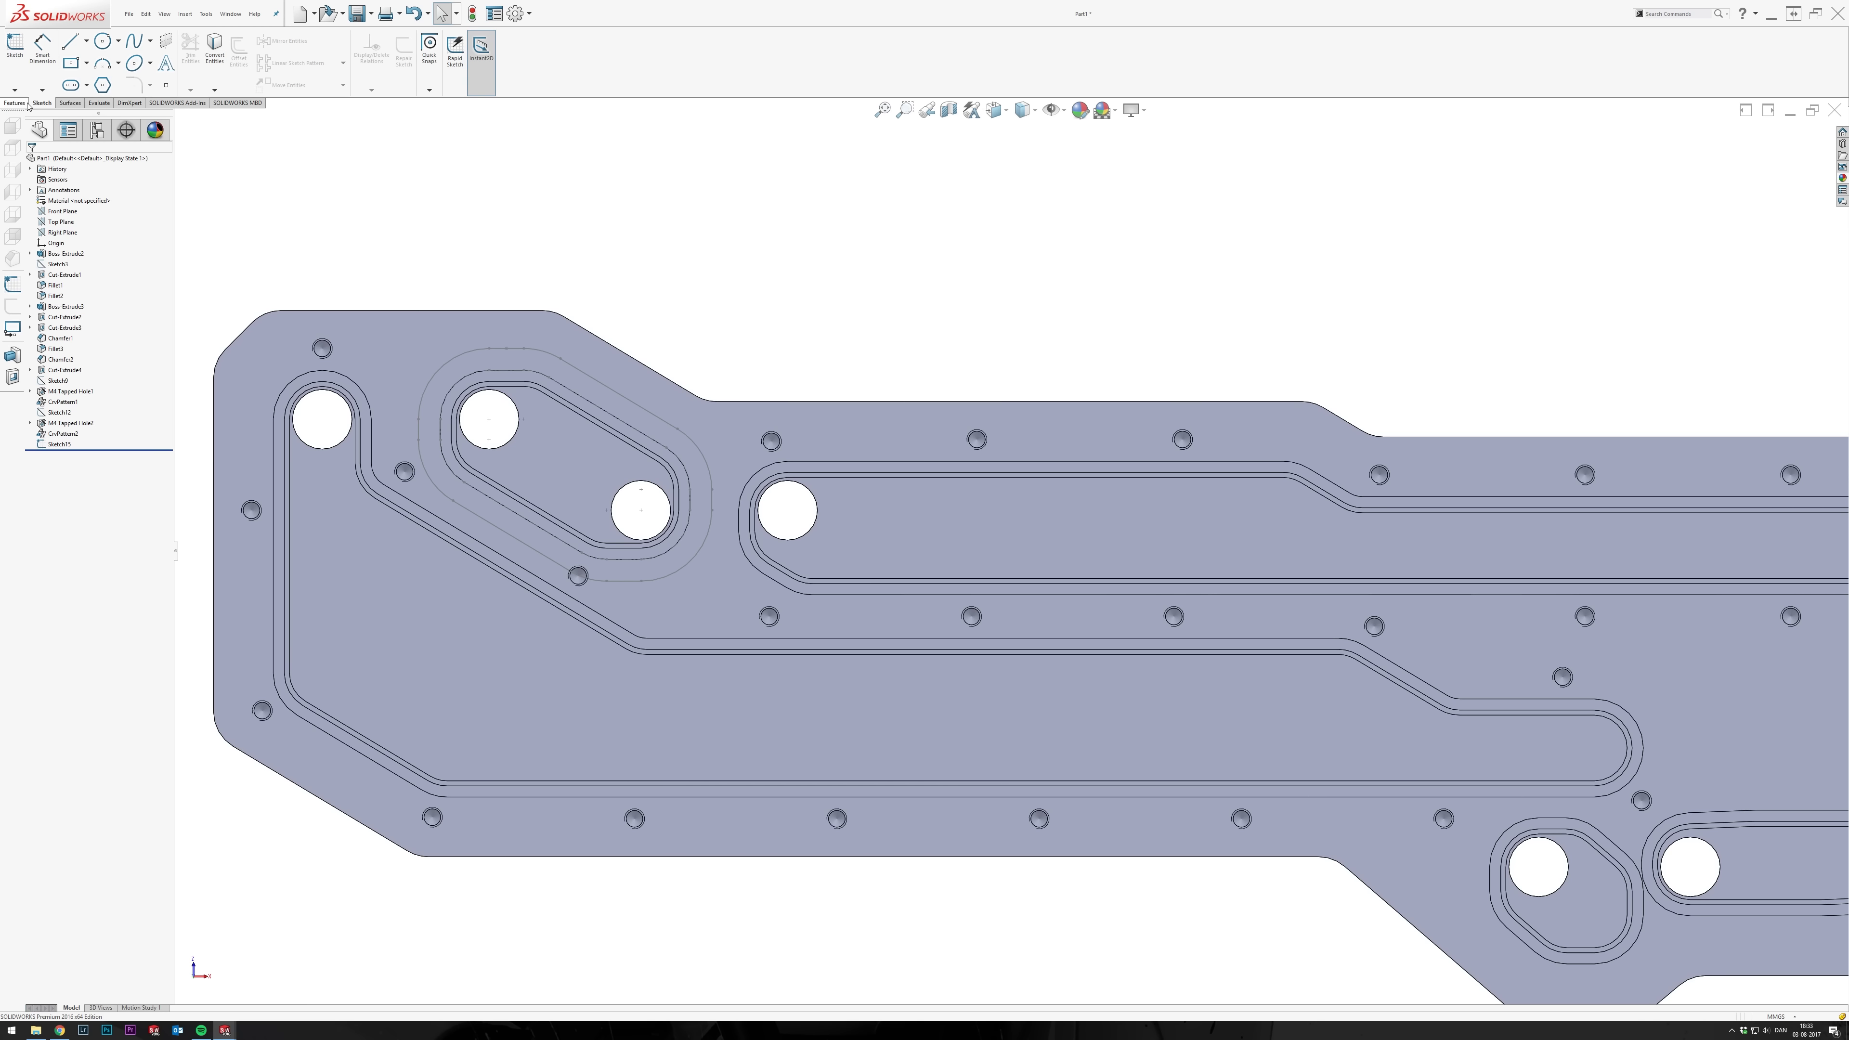
Add a blind M4 tapped hole on the sketch point at the upper edge of the slanted channel's offset outline.
left_click(181, 51)
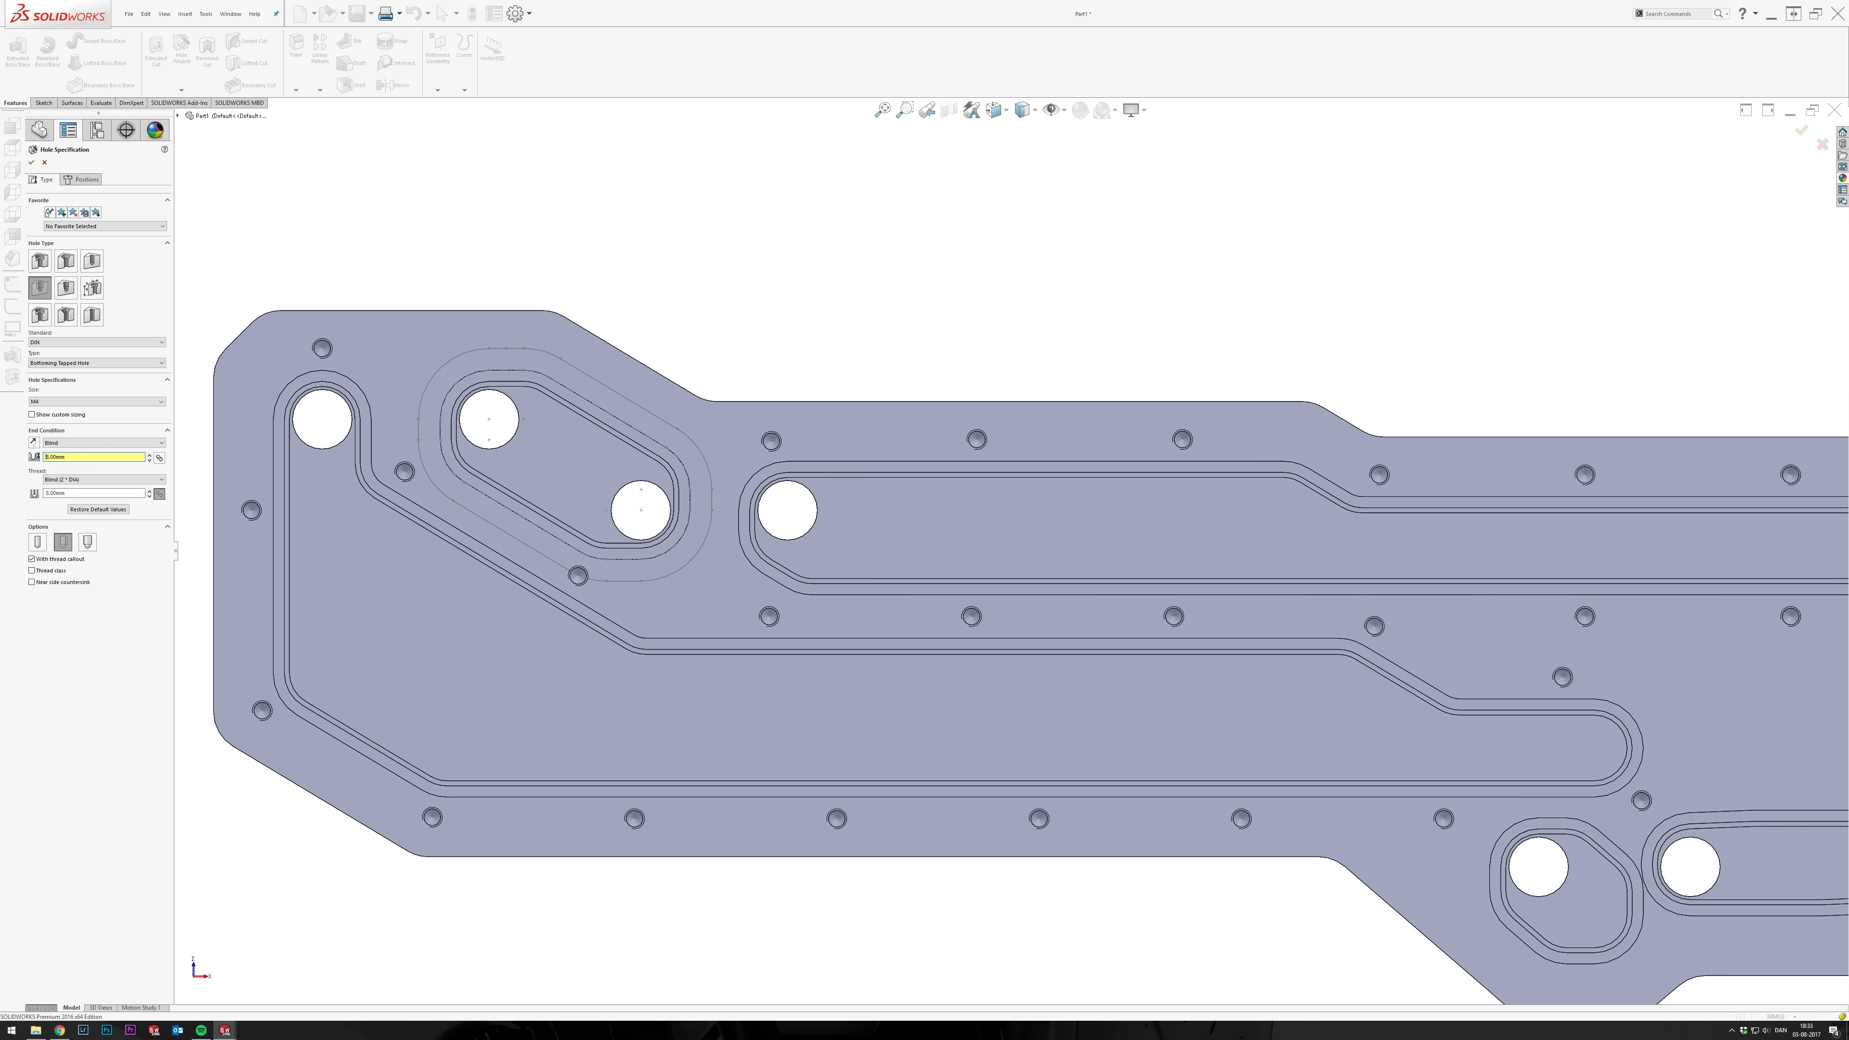
left_click(82, 179)
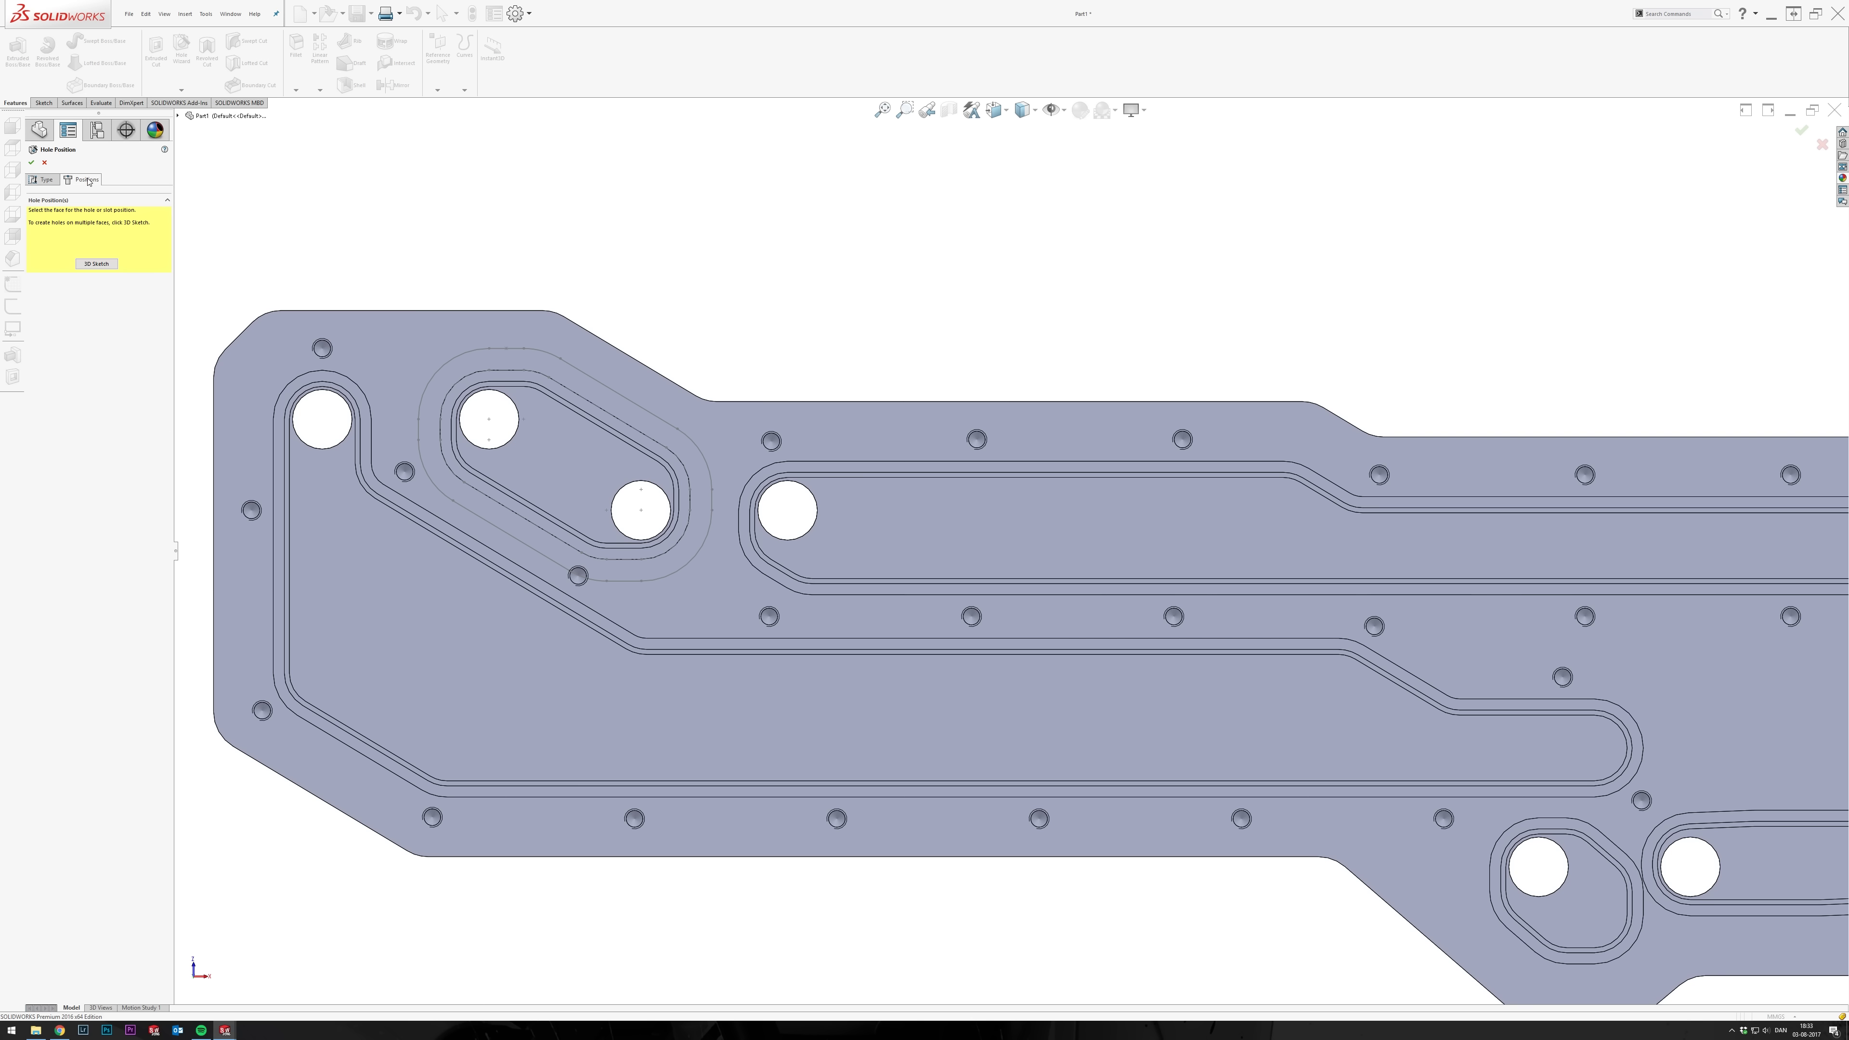
right_click(506, 349)
Start a curve-driven pattern of the new tapped hole along the slanted channel's offset outline with 5 equally spaced instances.
left_click(58, 444)
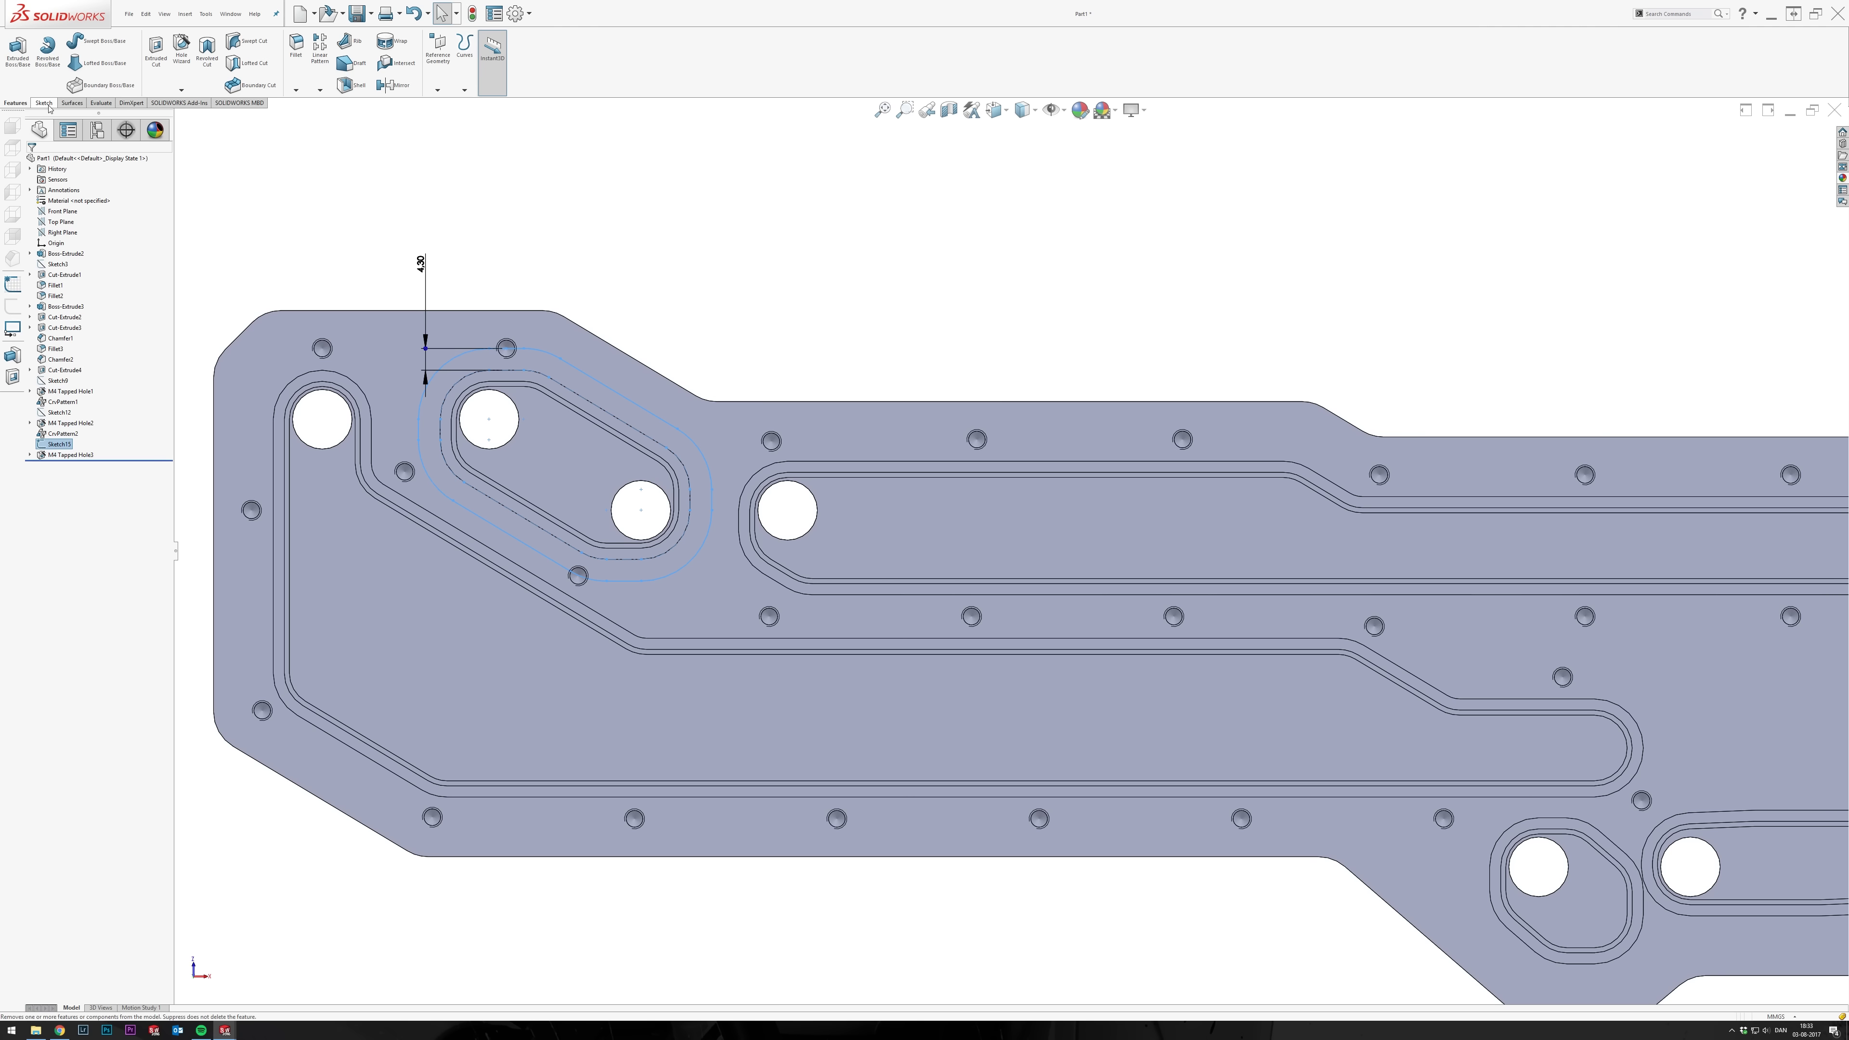
left_click(320, 90)
left_click(349, 139)
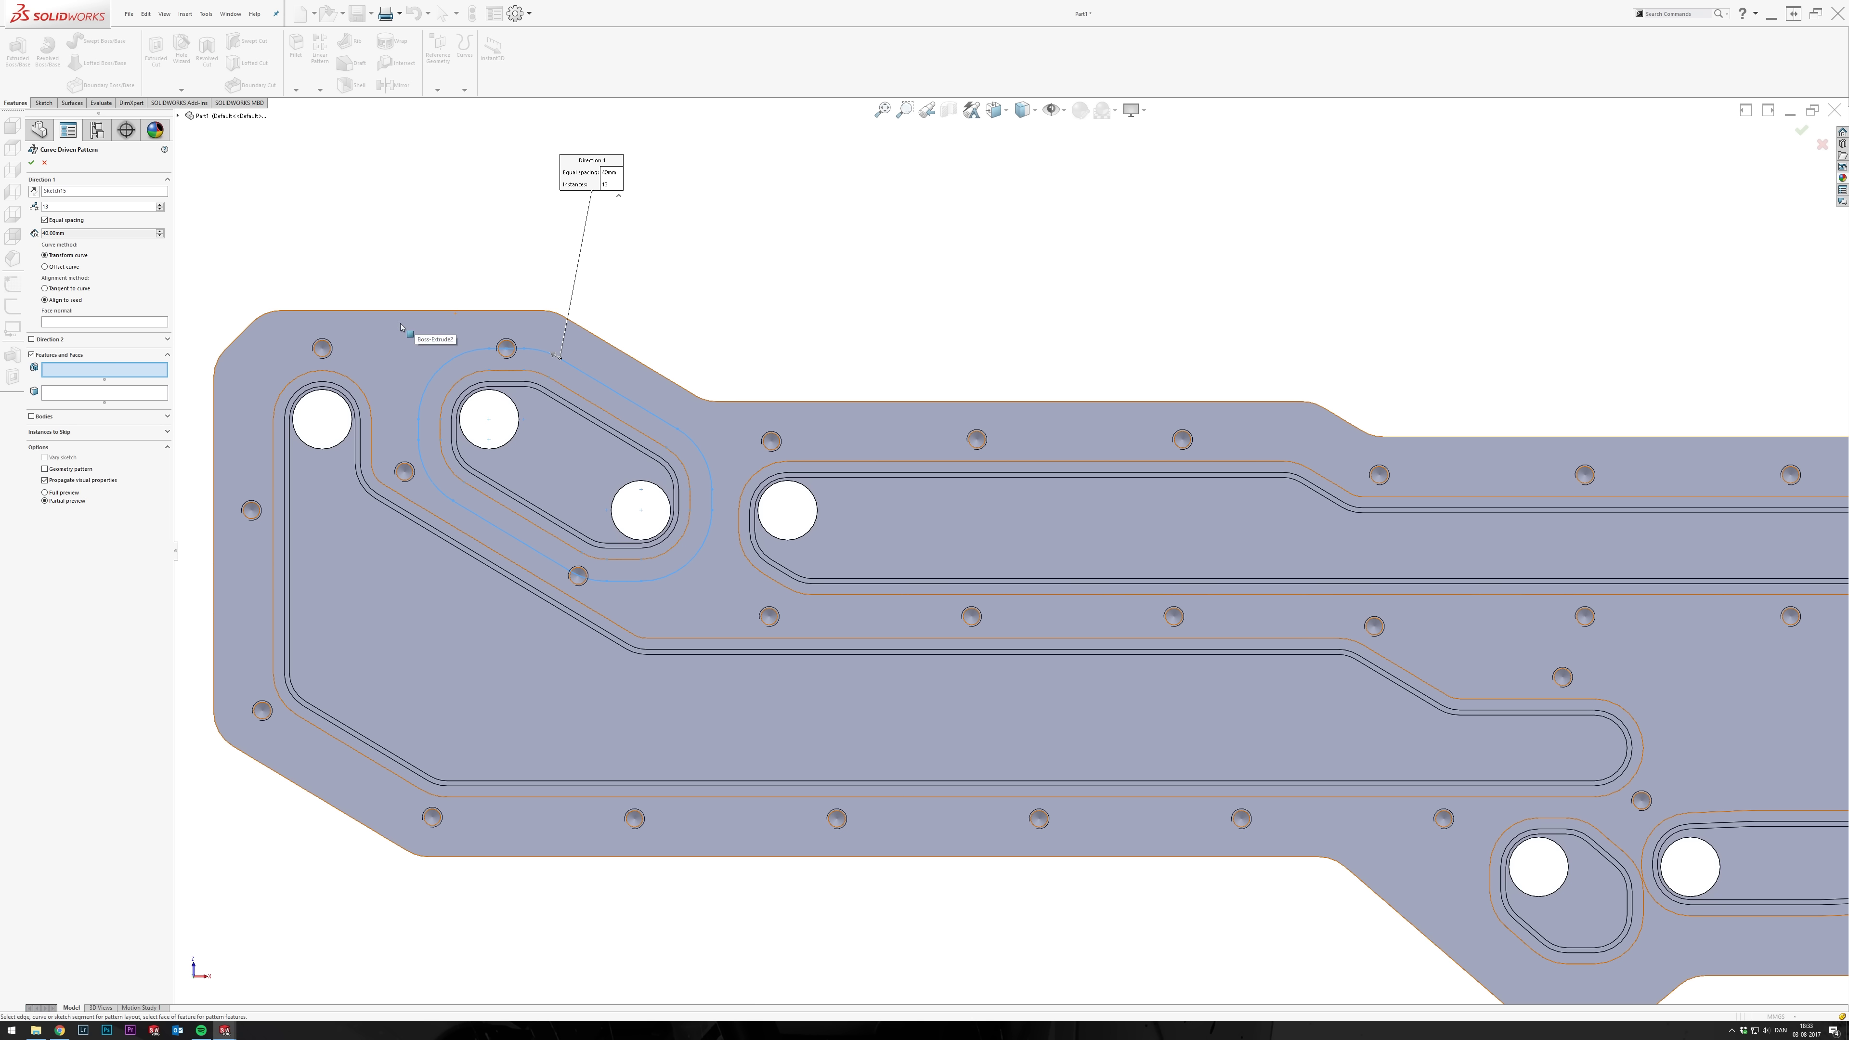
left_click(505, 349)
left_click(45, 220)
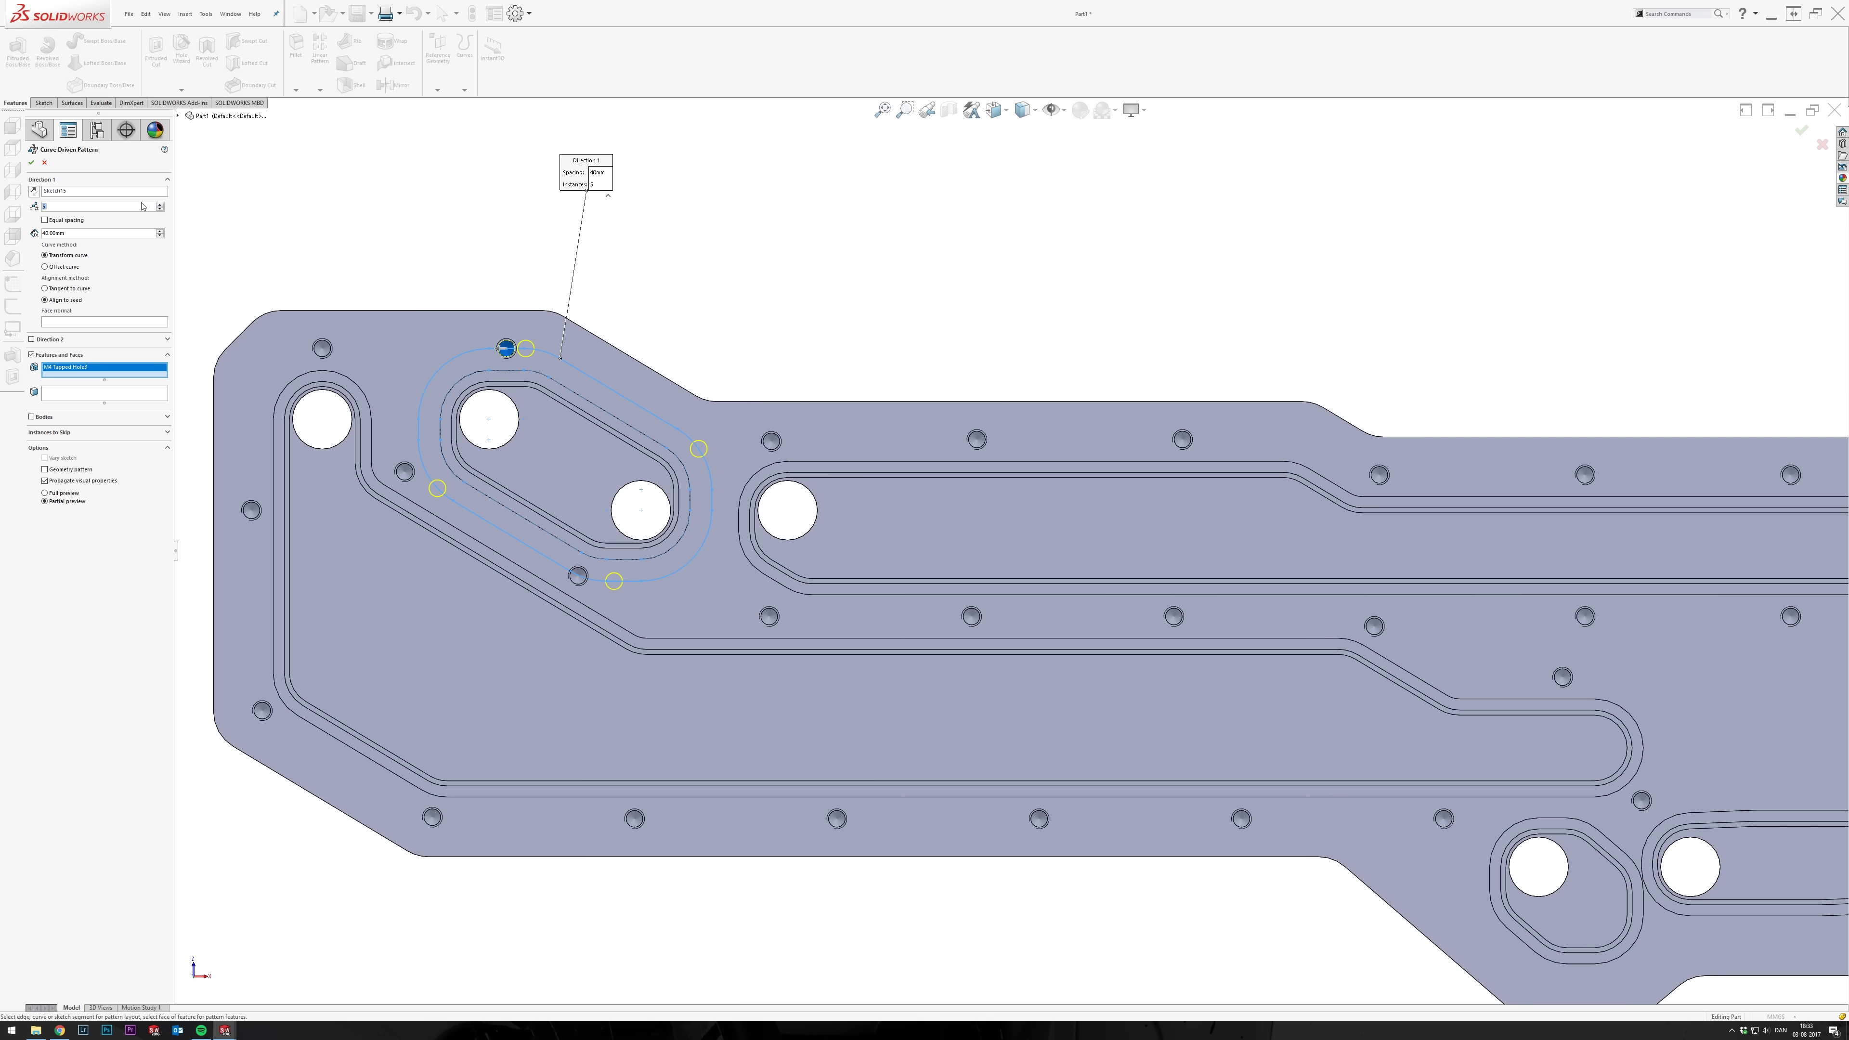
left_click(46, 220)
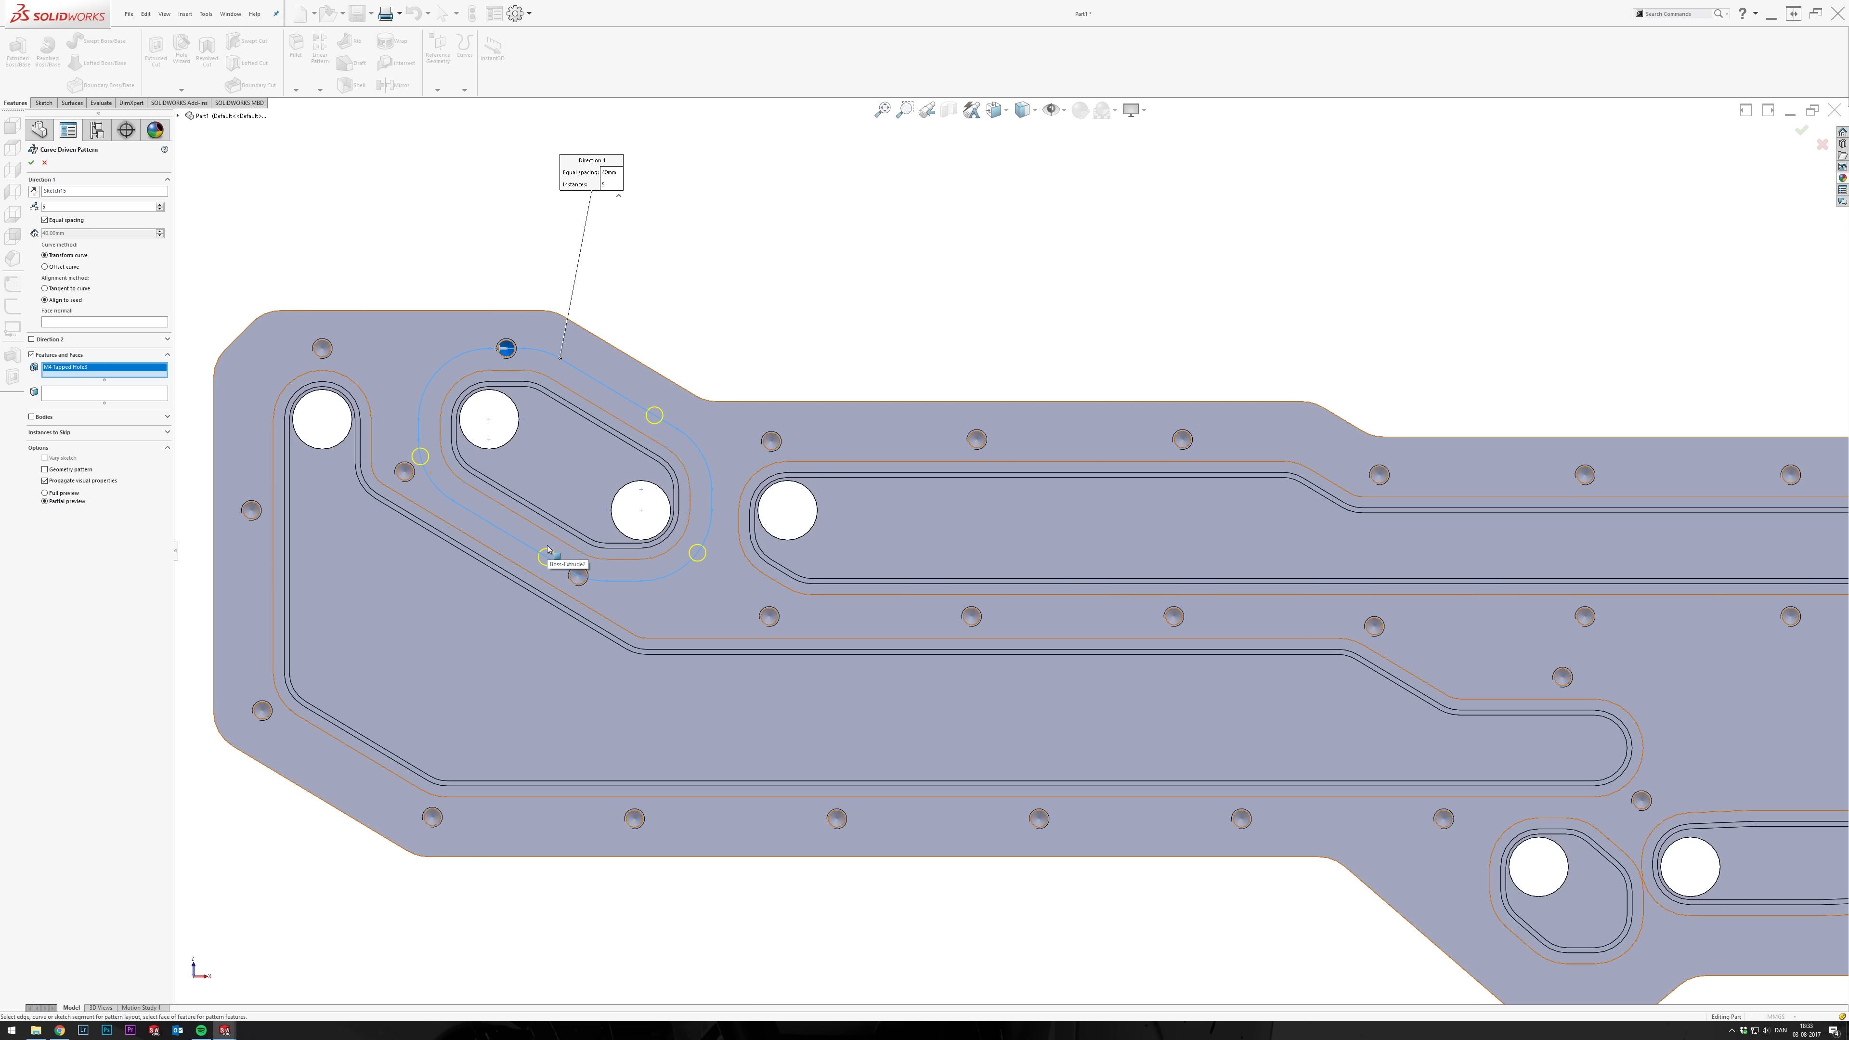
Skip the left, lower and lower-right pattern instances around the slanted channel, finish the pattern and hide its path sketch.
left_click(64, 432)
left_click(419, 456)
left_click(546, 557)
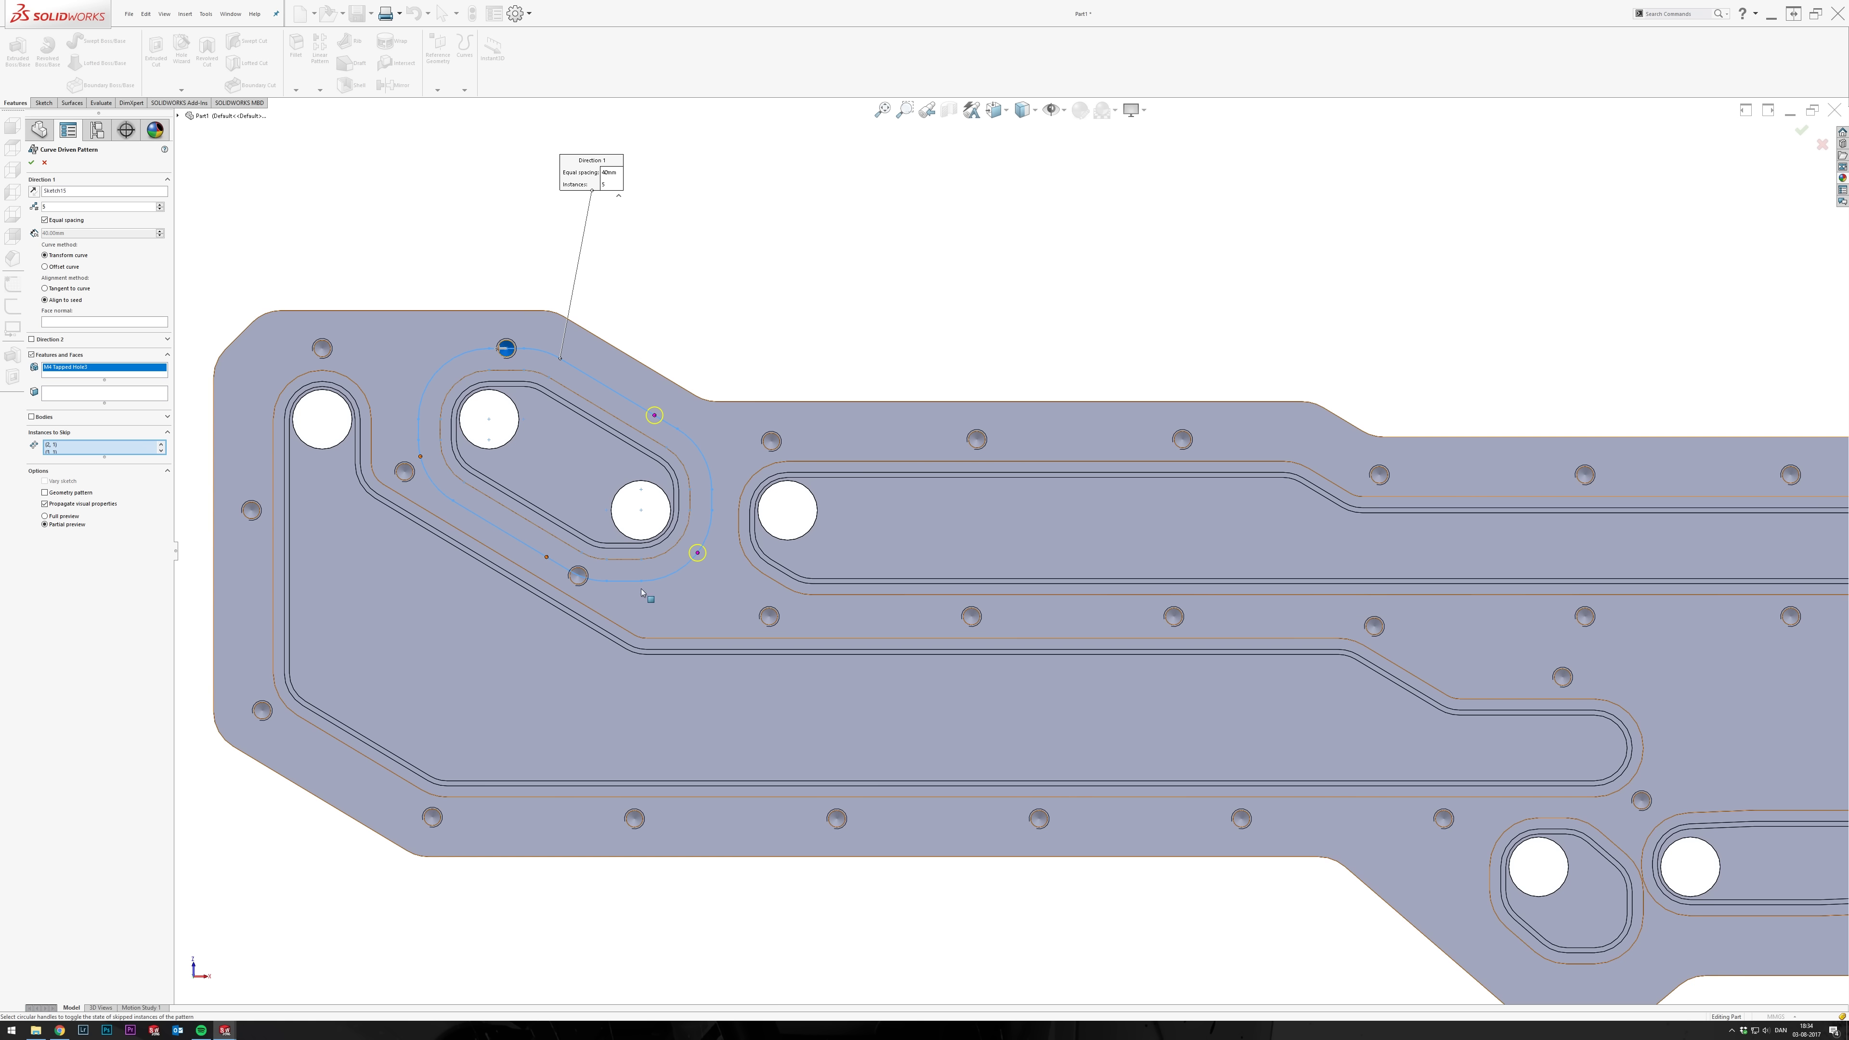
left_click(697, 552)
key("Return")
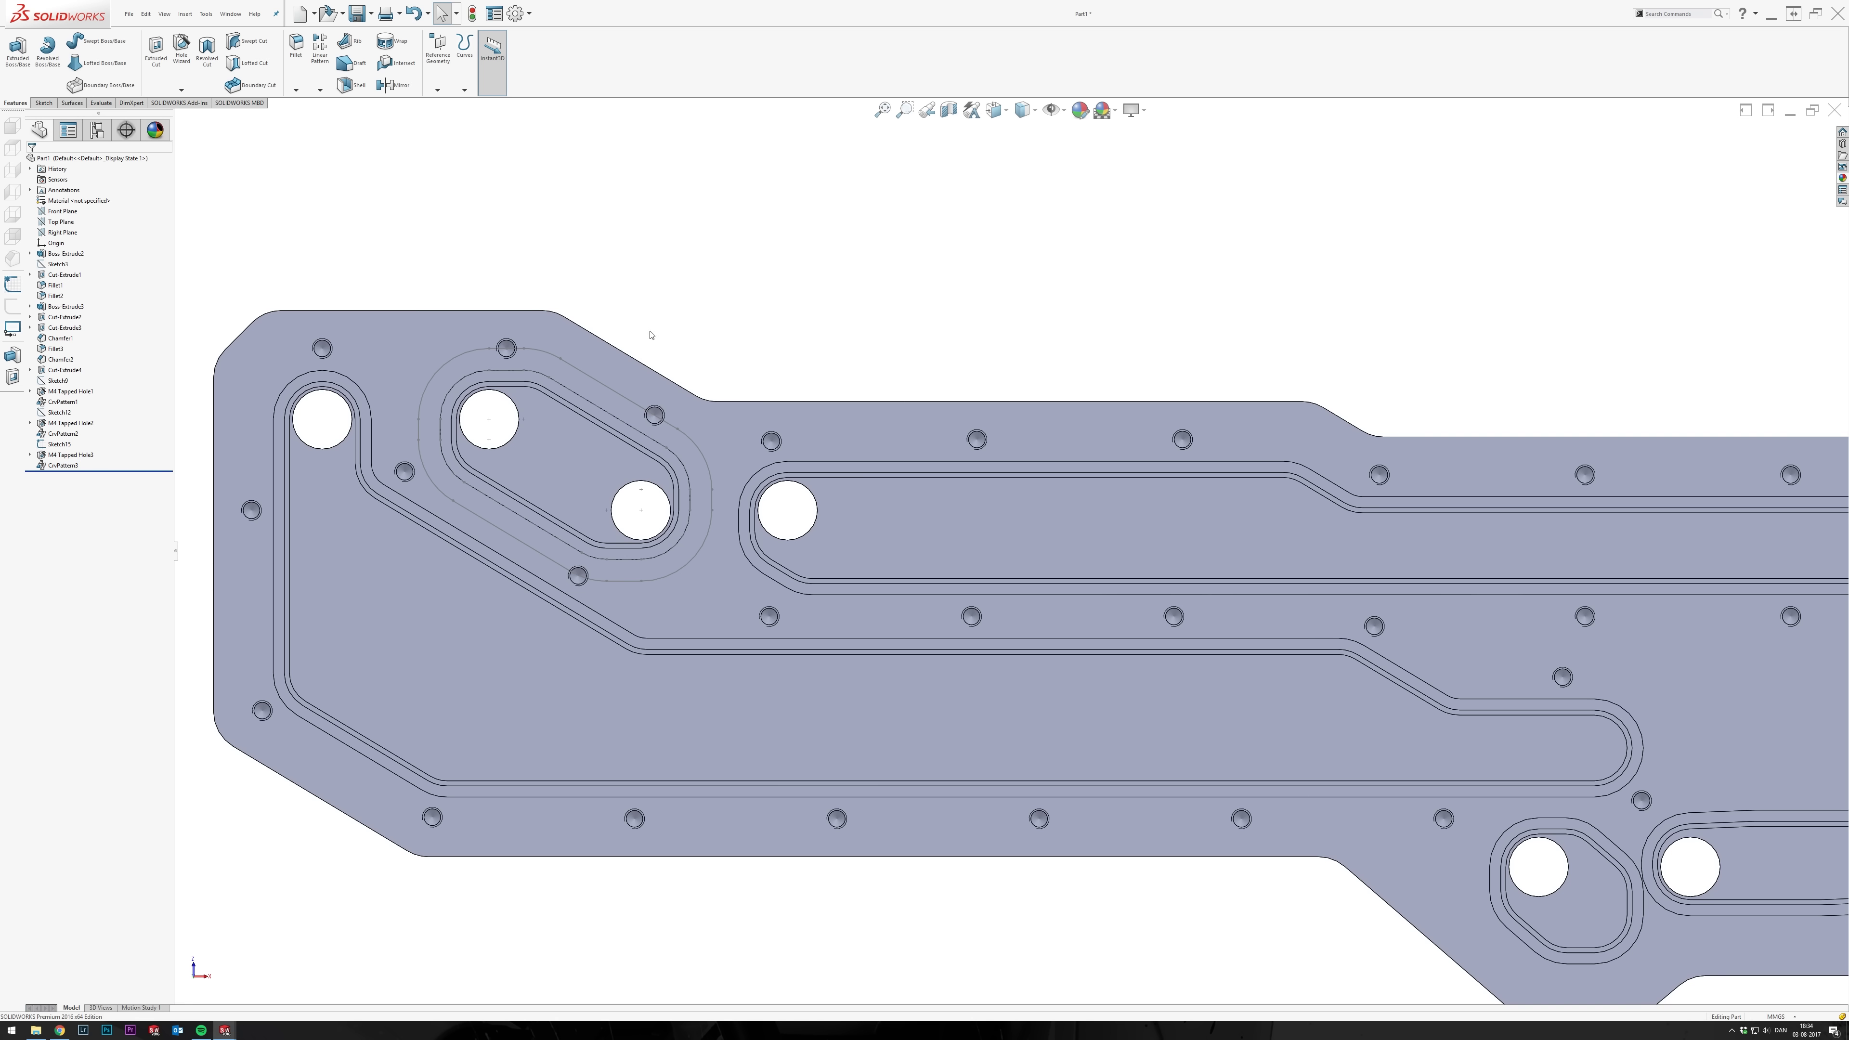
key("f")
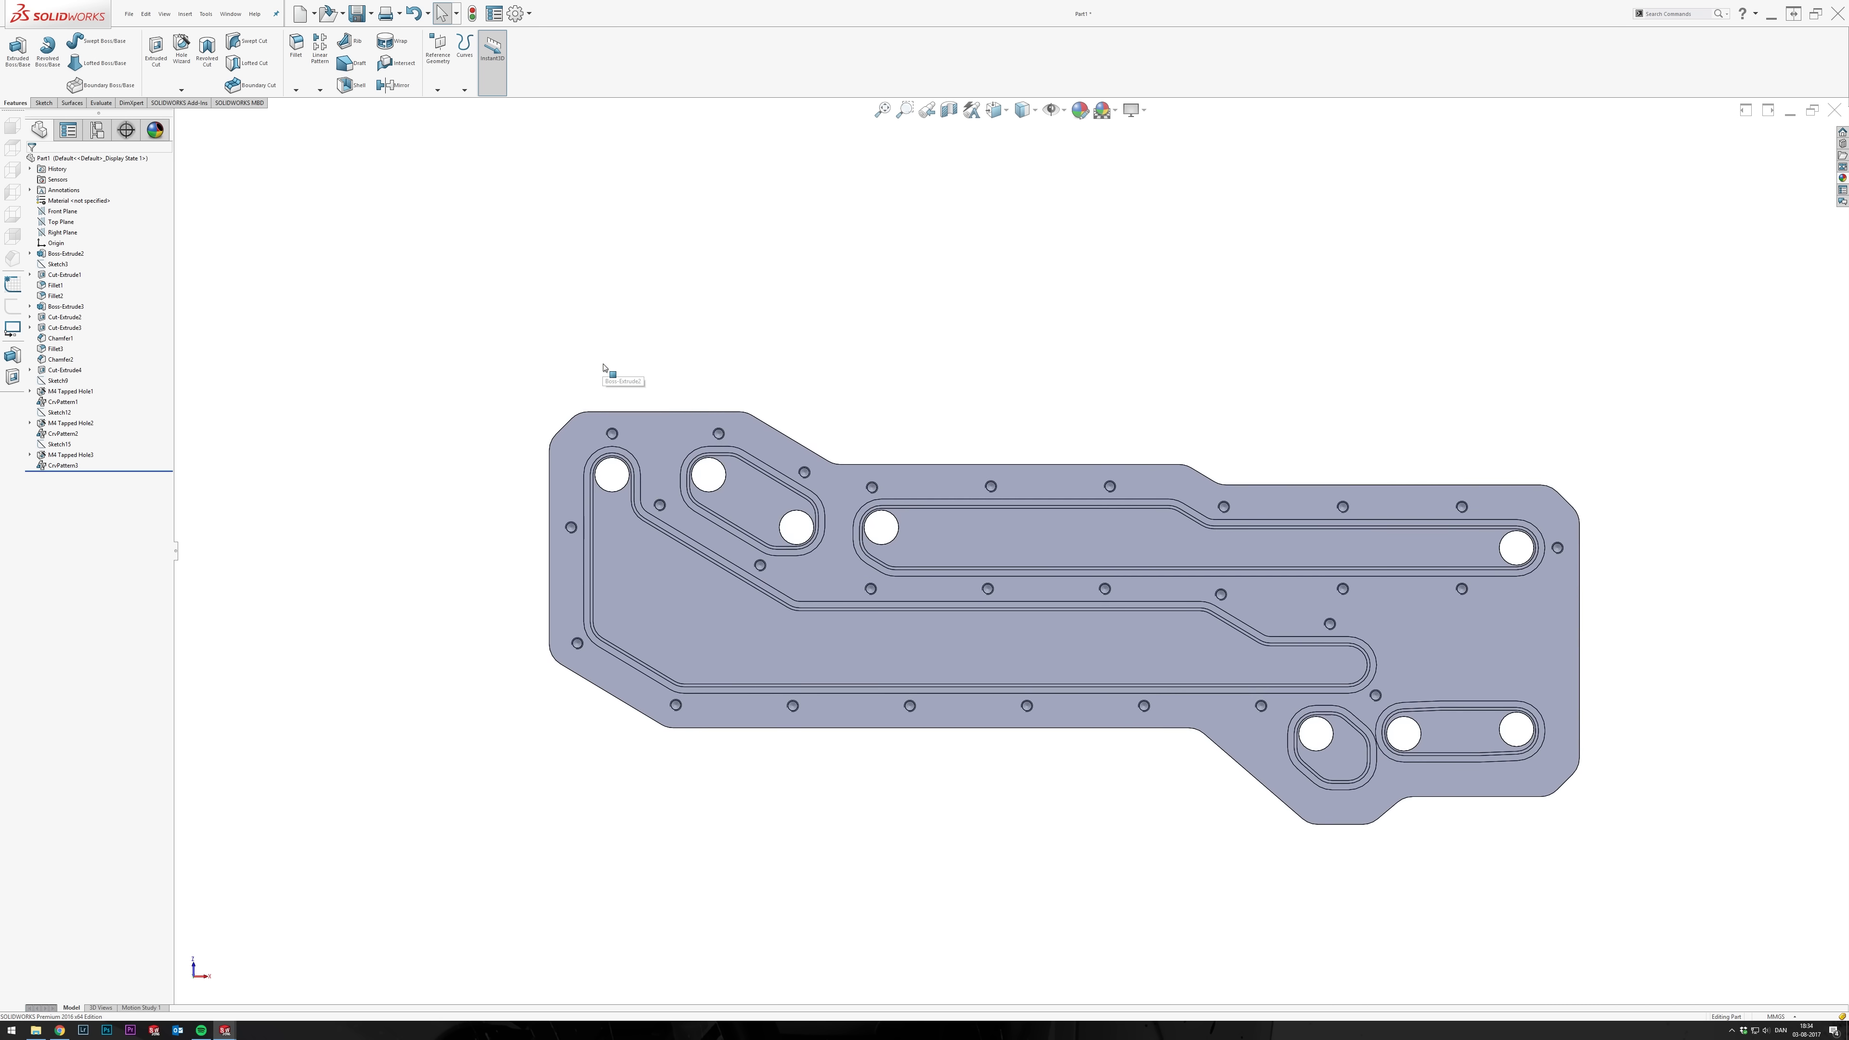
Start a sketch on the plate's top face and convert the groove outline around the lower-right channel with two port holes.
scroll(1405, 692, "down", 5)
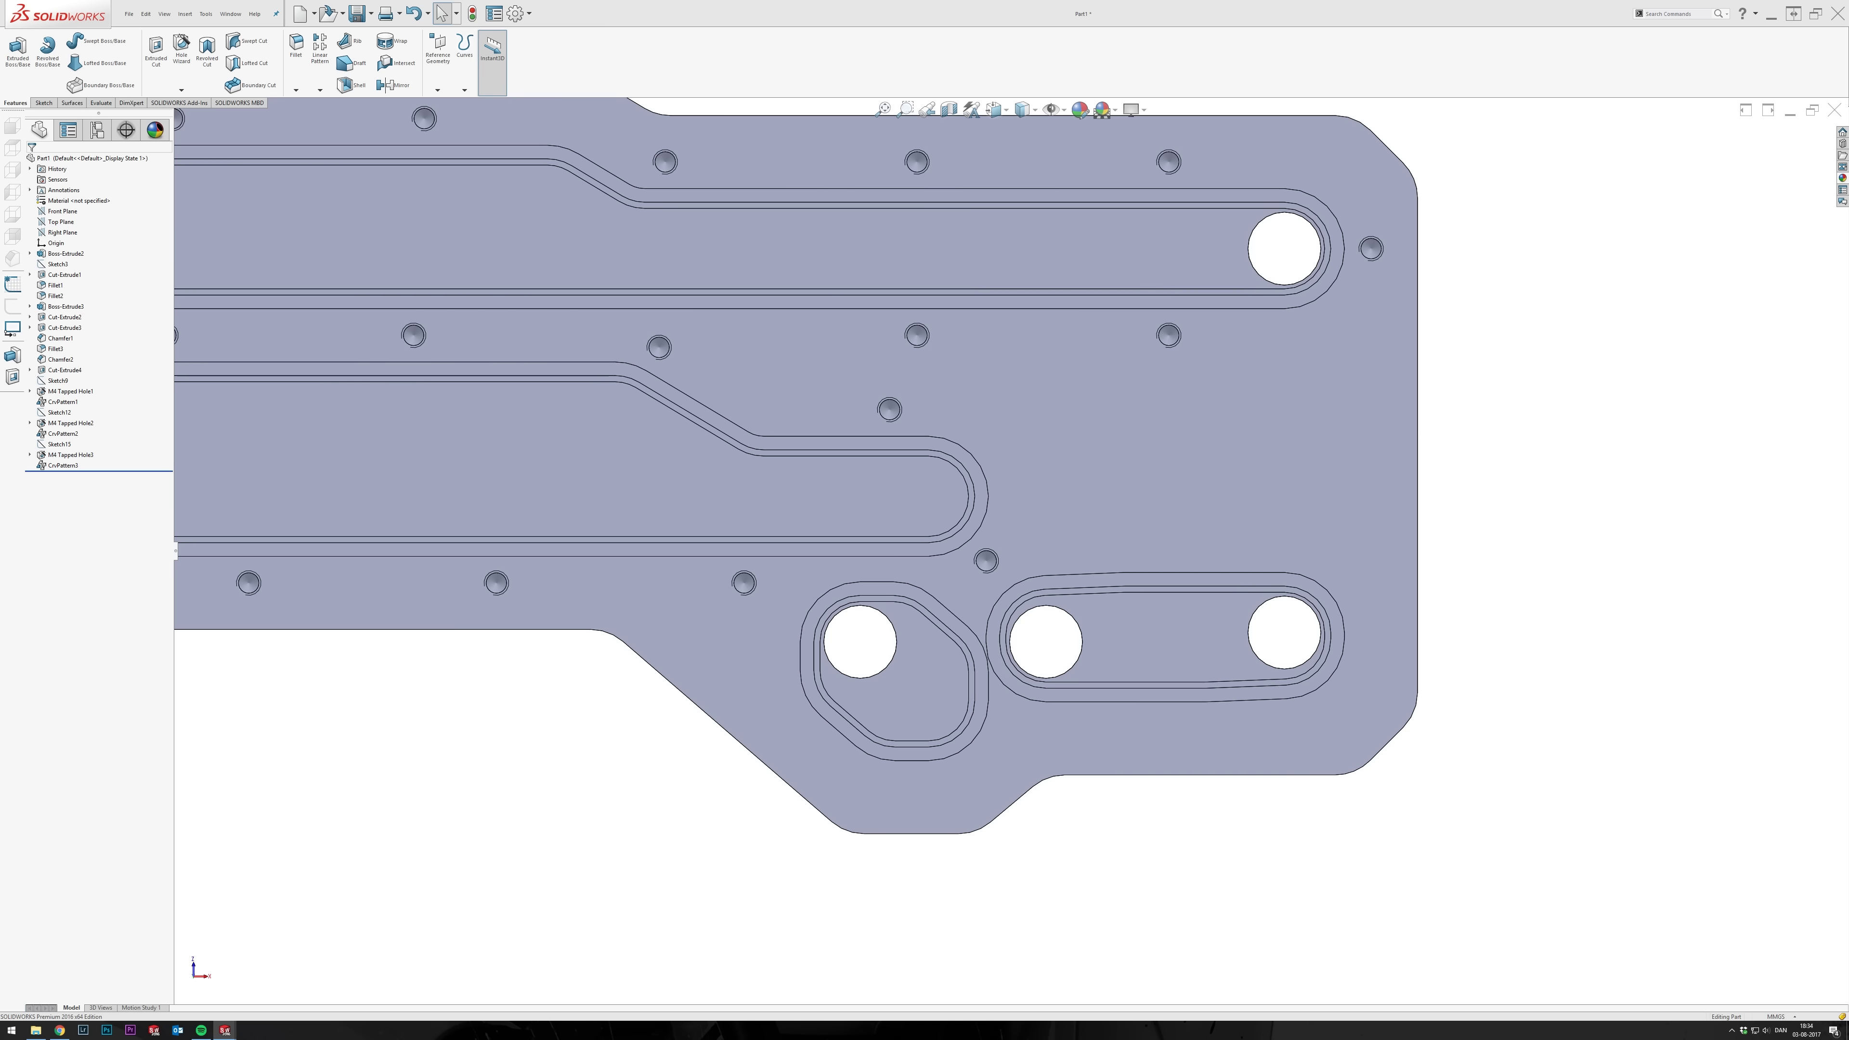
left_click(1157, 531)
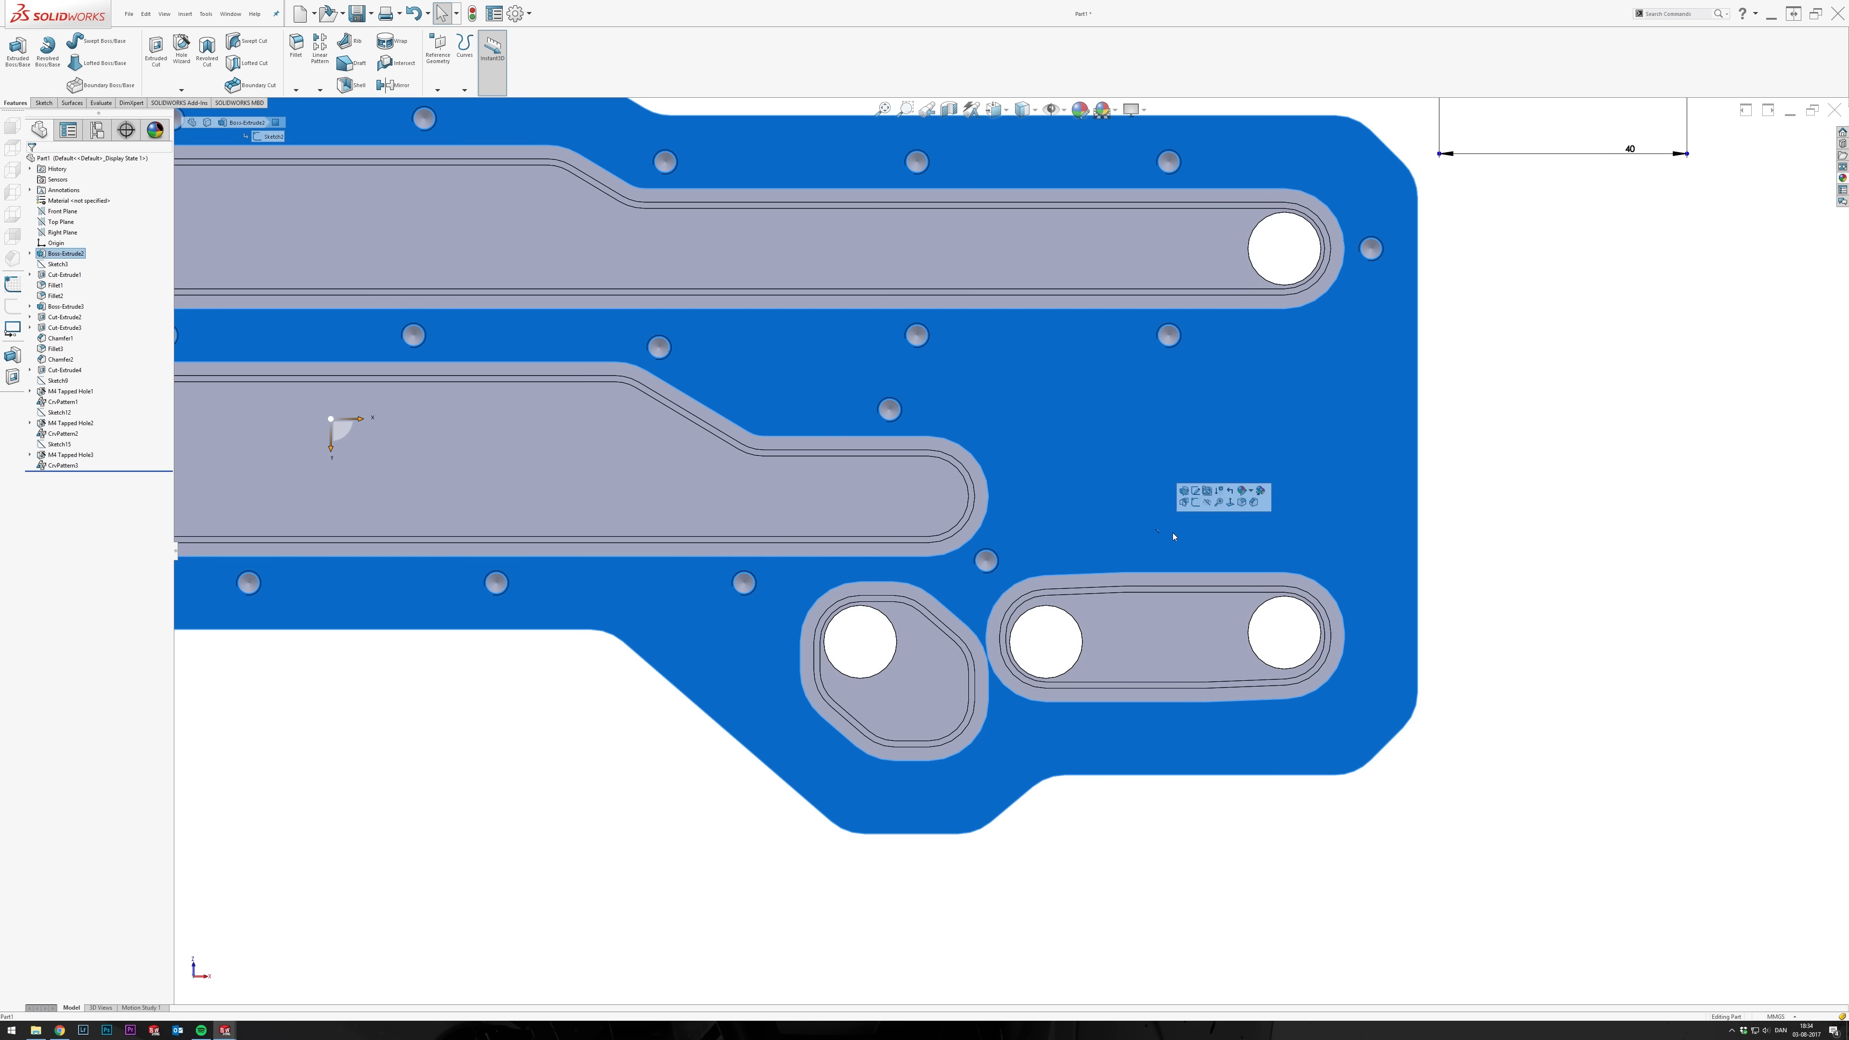
left_click(1192, 504)
key("Escape")
left_click(214, 49)
left_click(1337, 605)
right_click(1325, 591)
Offset the lower-right groove outline 4.3 mm outward, place a point at the middle of its right end and close the sketch.
left_click(239, 51)
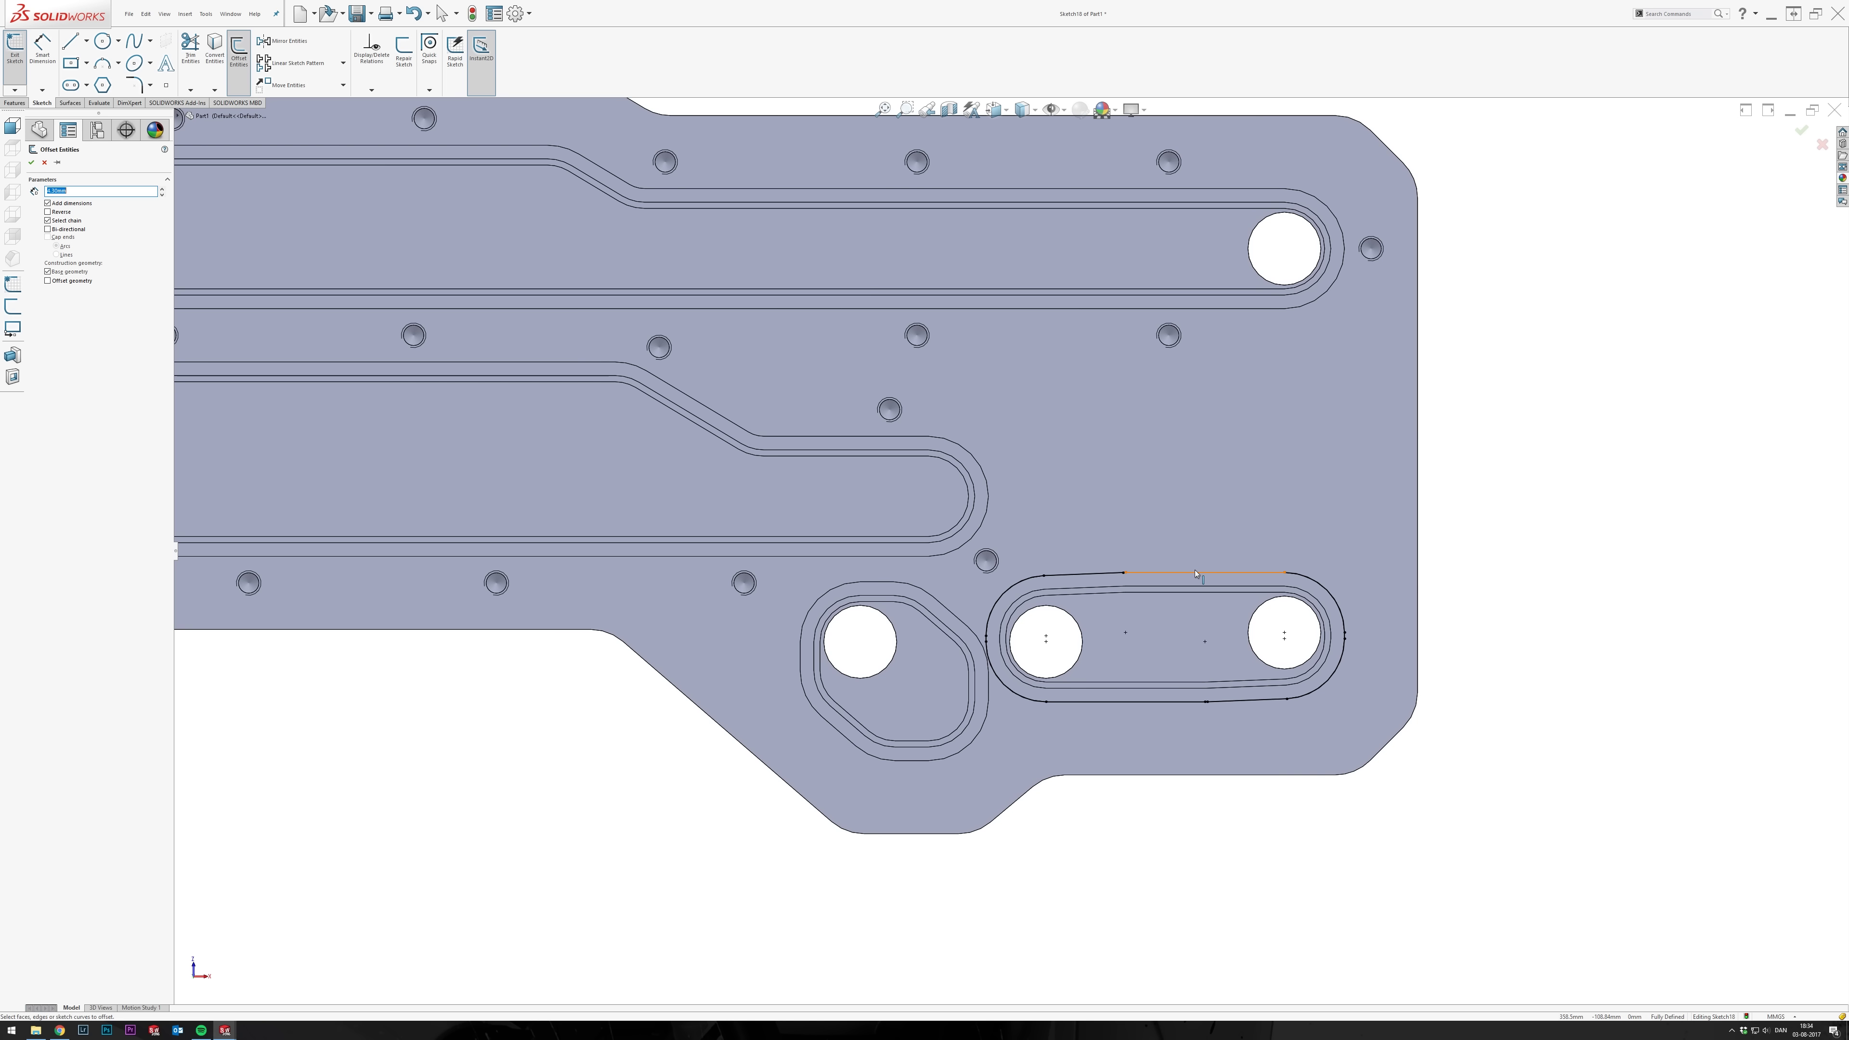
left_click(1196, 573)
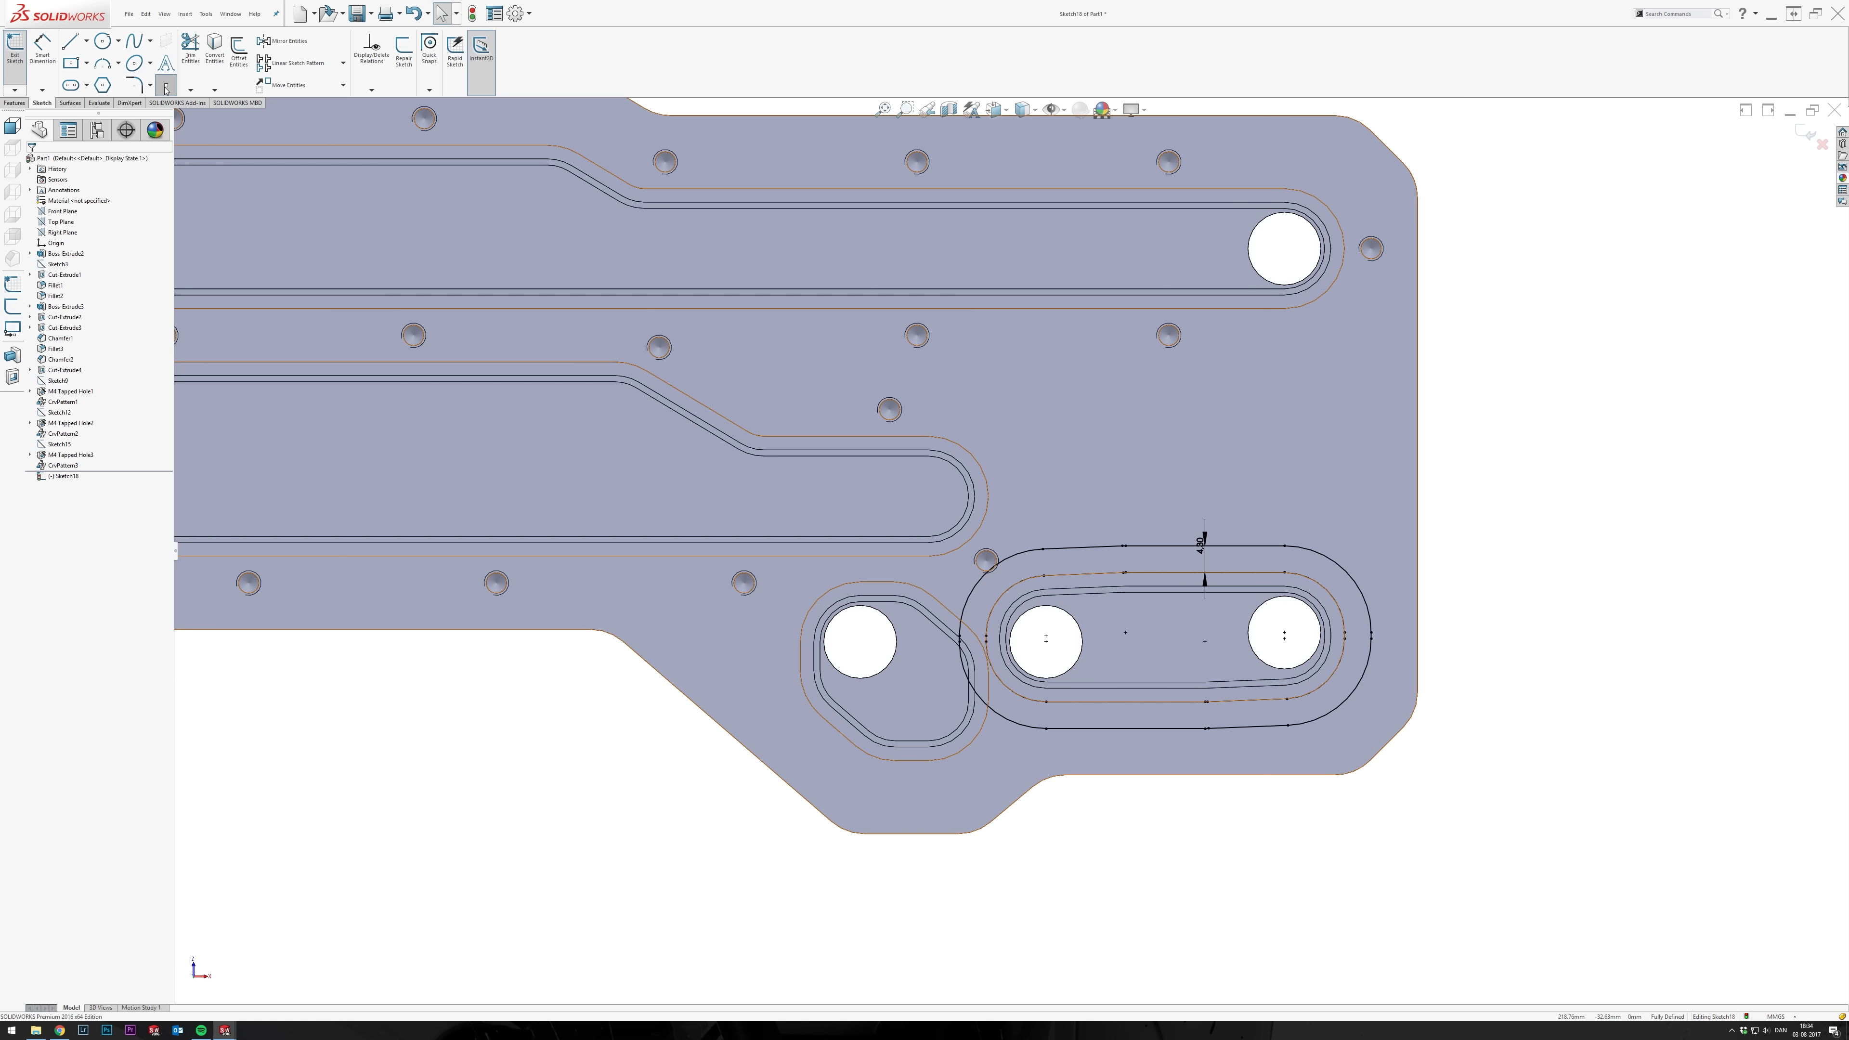
scroll(1346, 638, "down", 6)
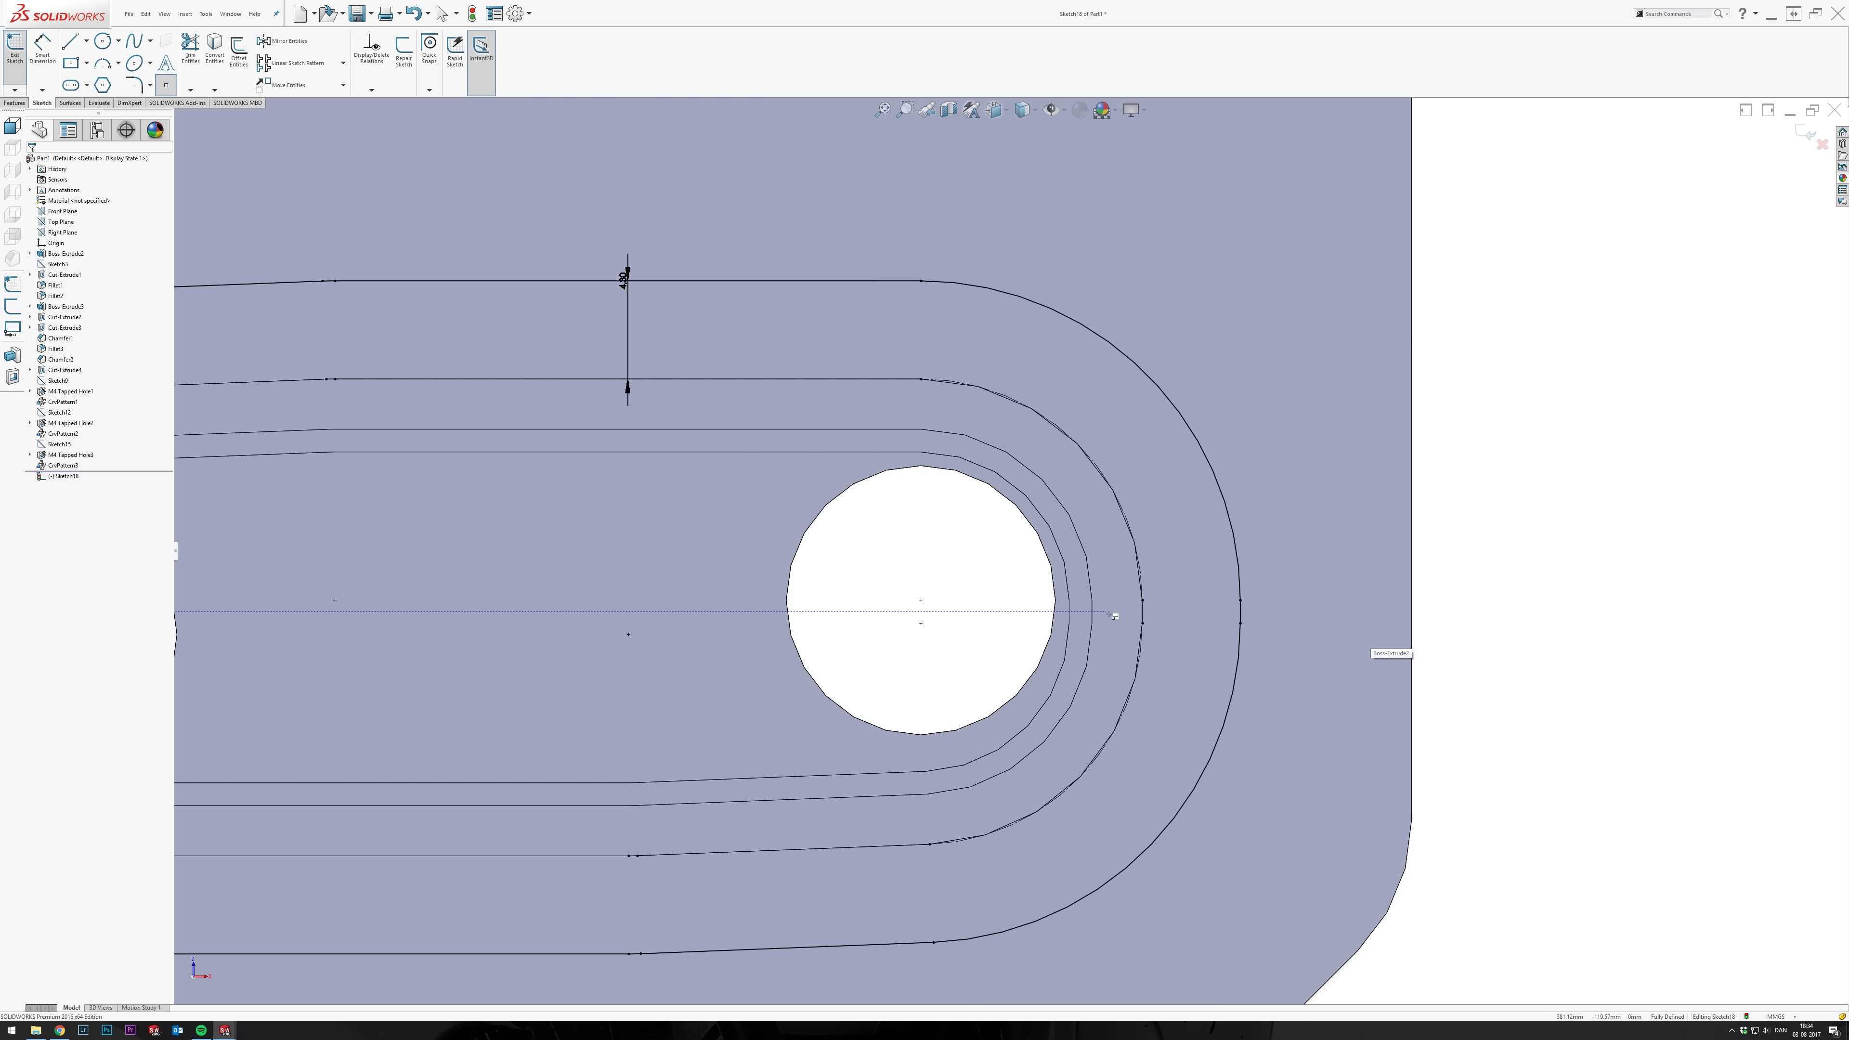
left_click(1239, 612)
scroll(1230, 615, "up", 8)
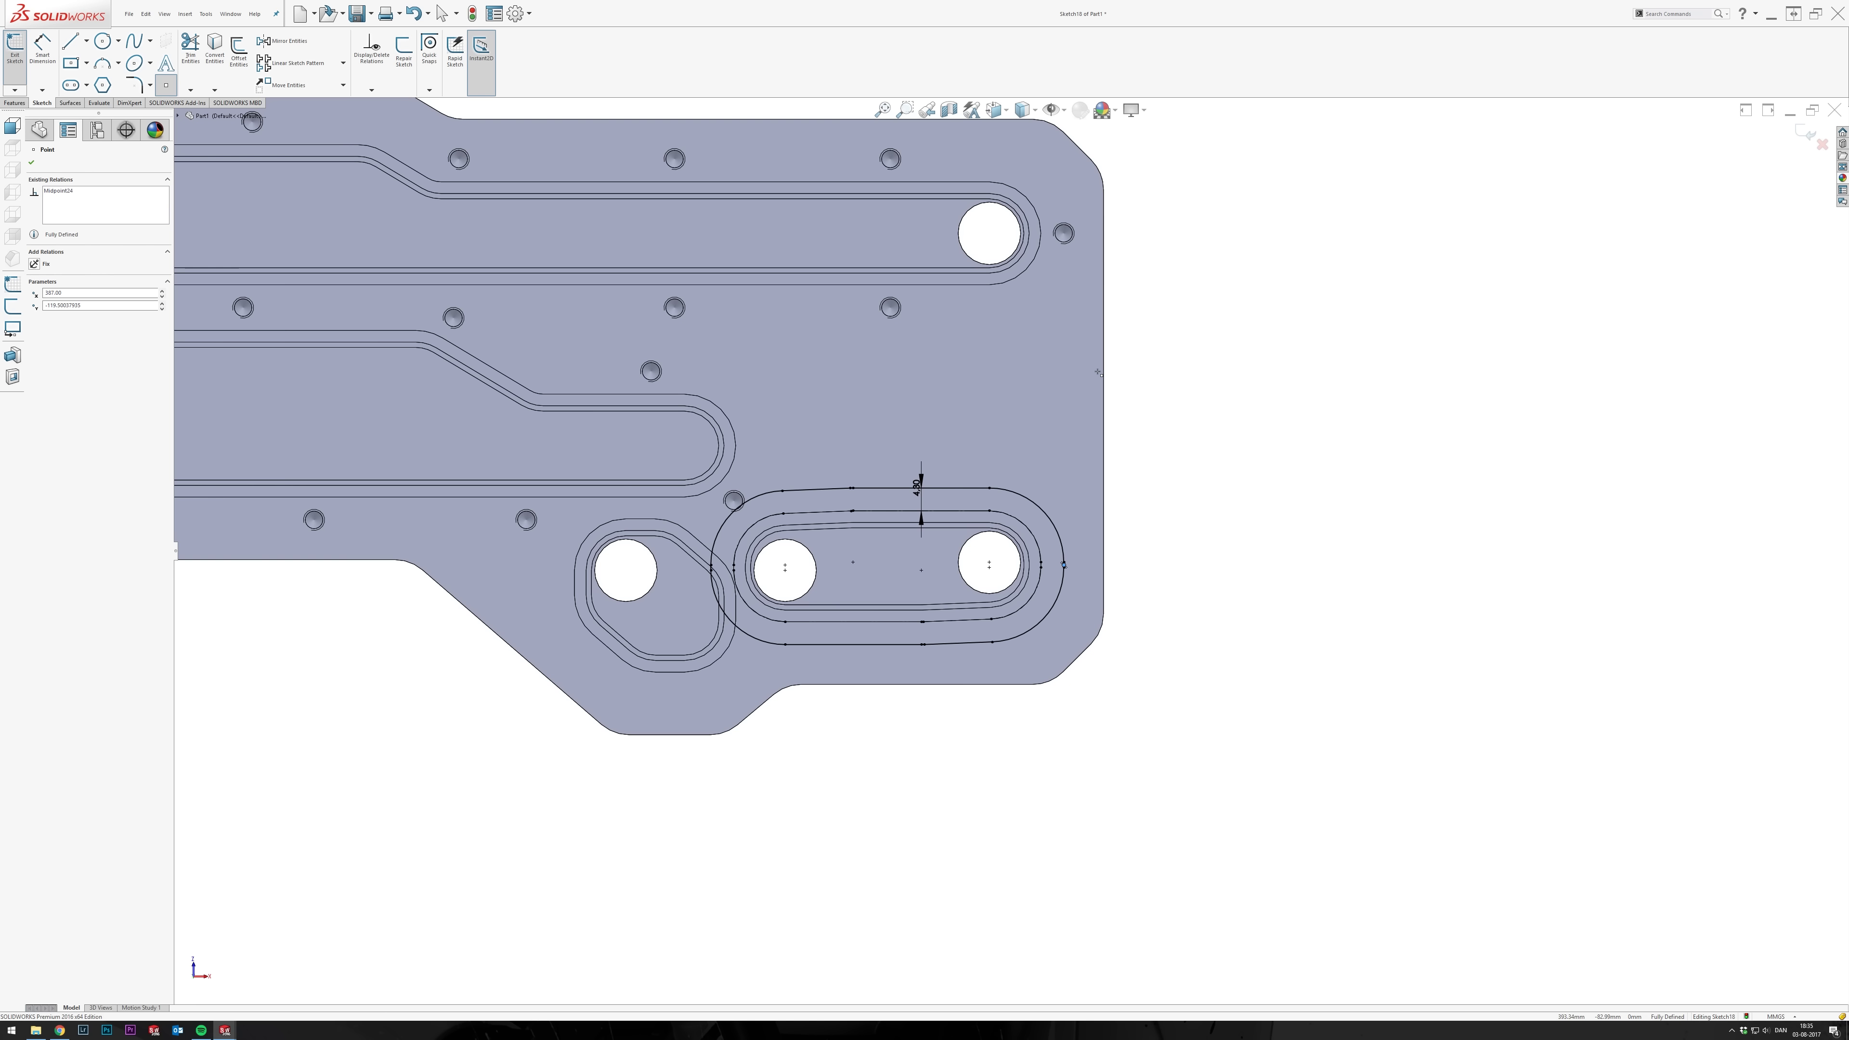
scroll(1055, 531, "down", 4)
left_click(1808, 135)
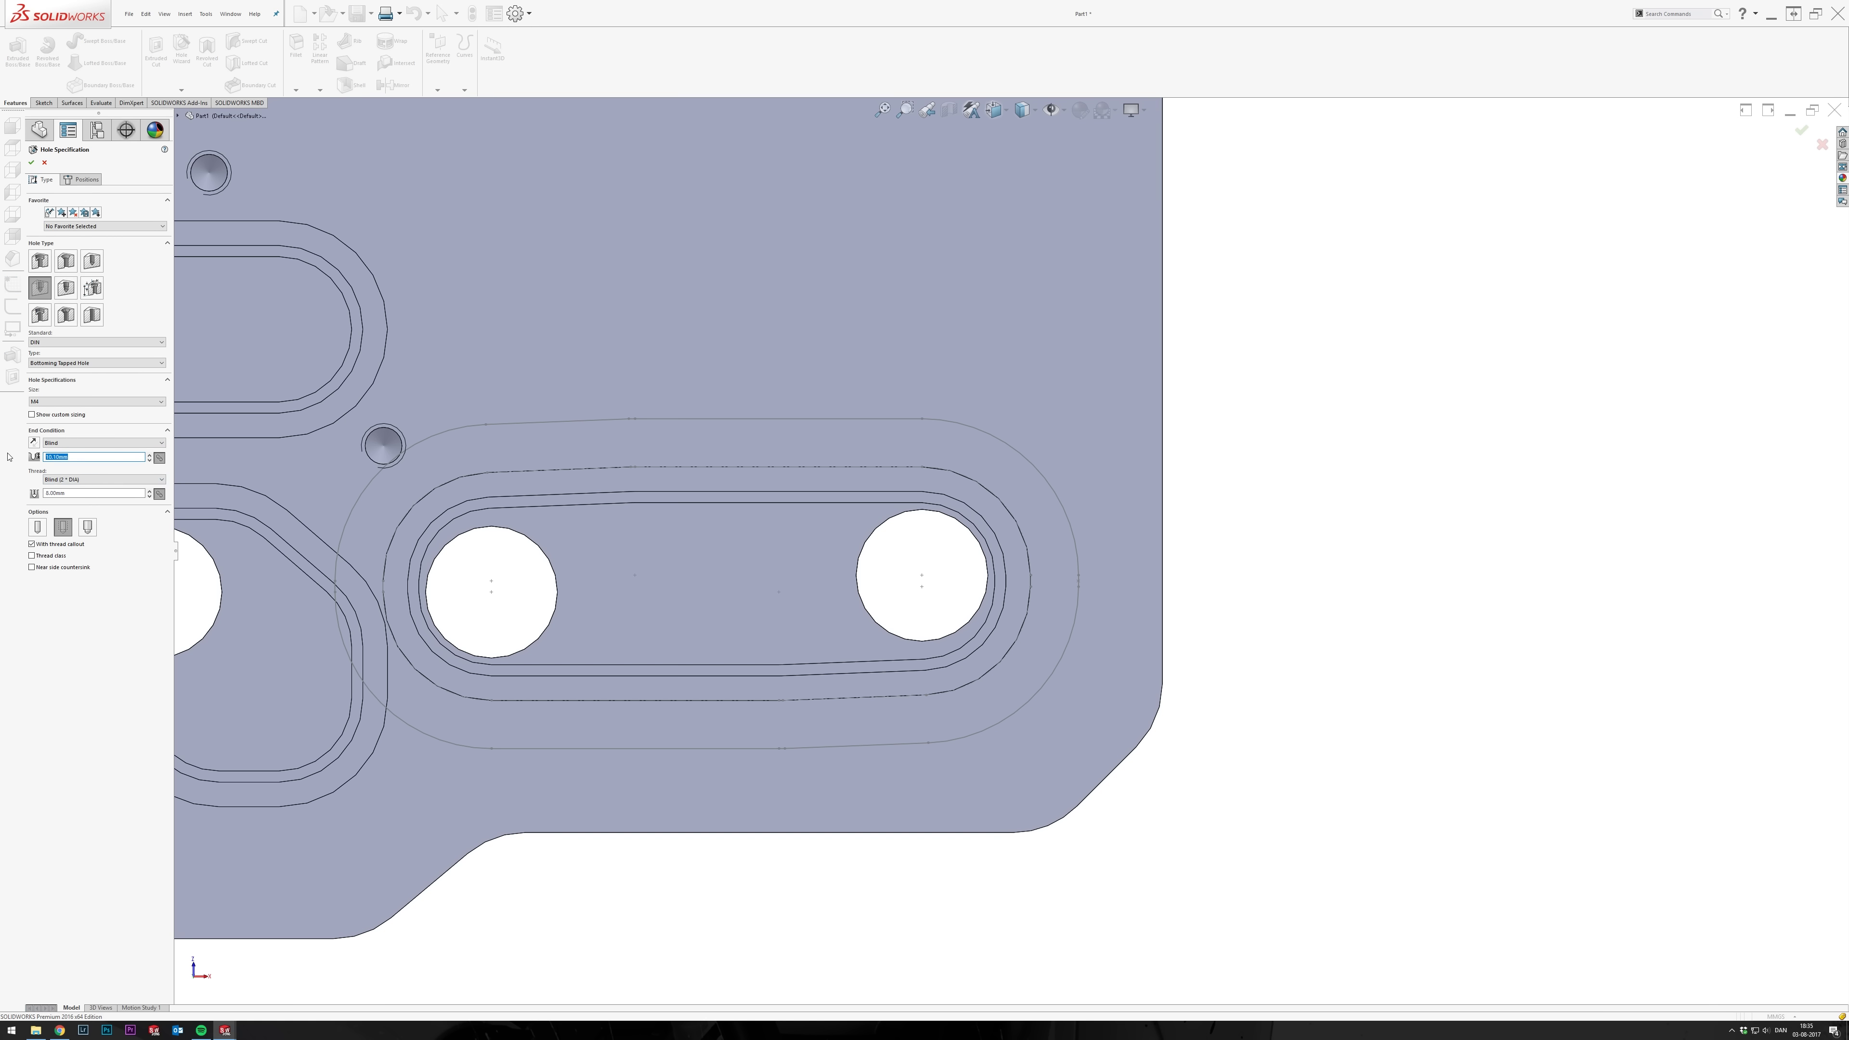
Add a blind M4 tapped hole on the sketch point at the right end of the lower-right channel's offset outline.
left_click(83, 180)
left_click(1077, 427)
scroll(1113, 589, "down", 3)
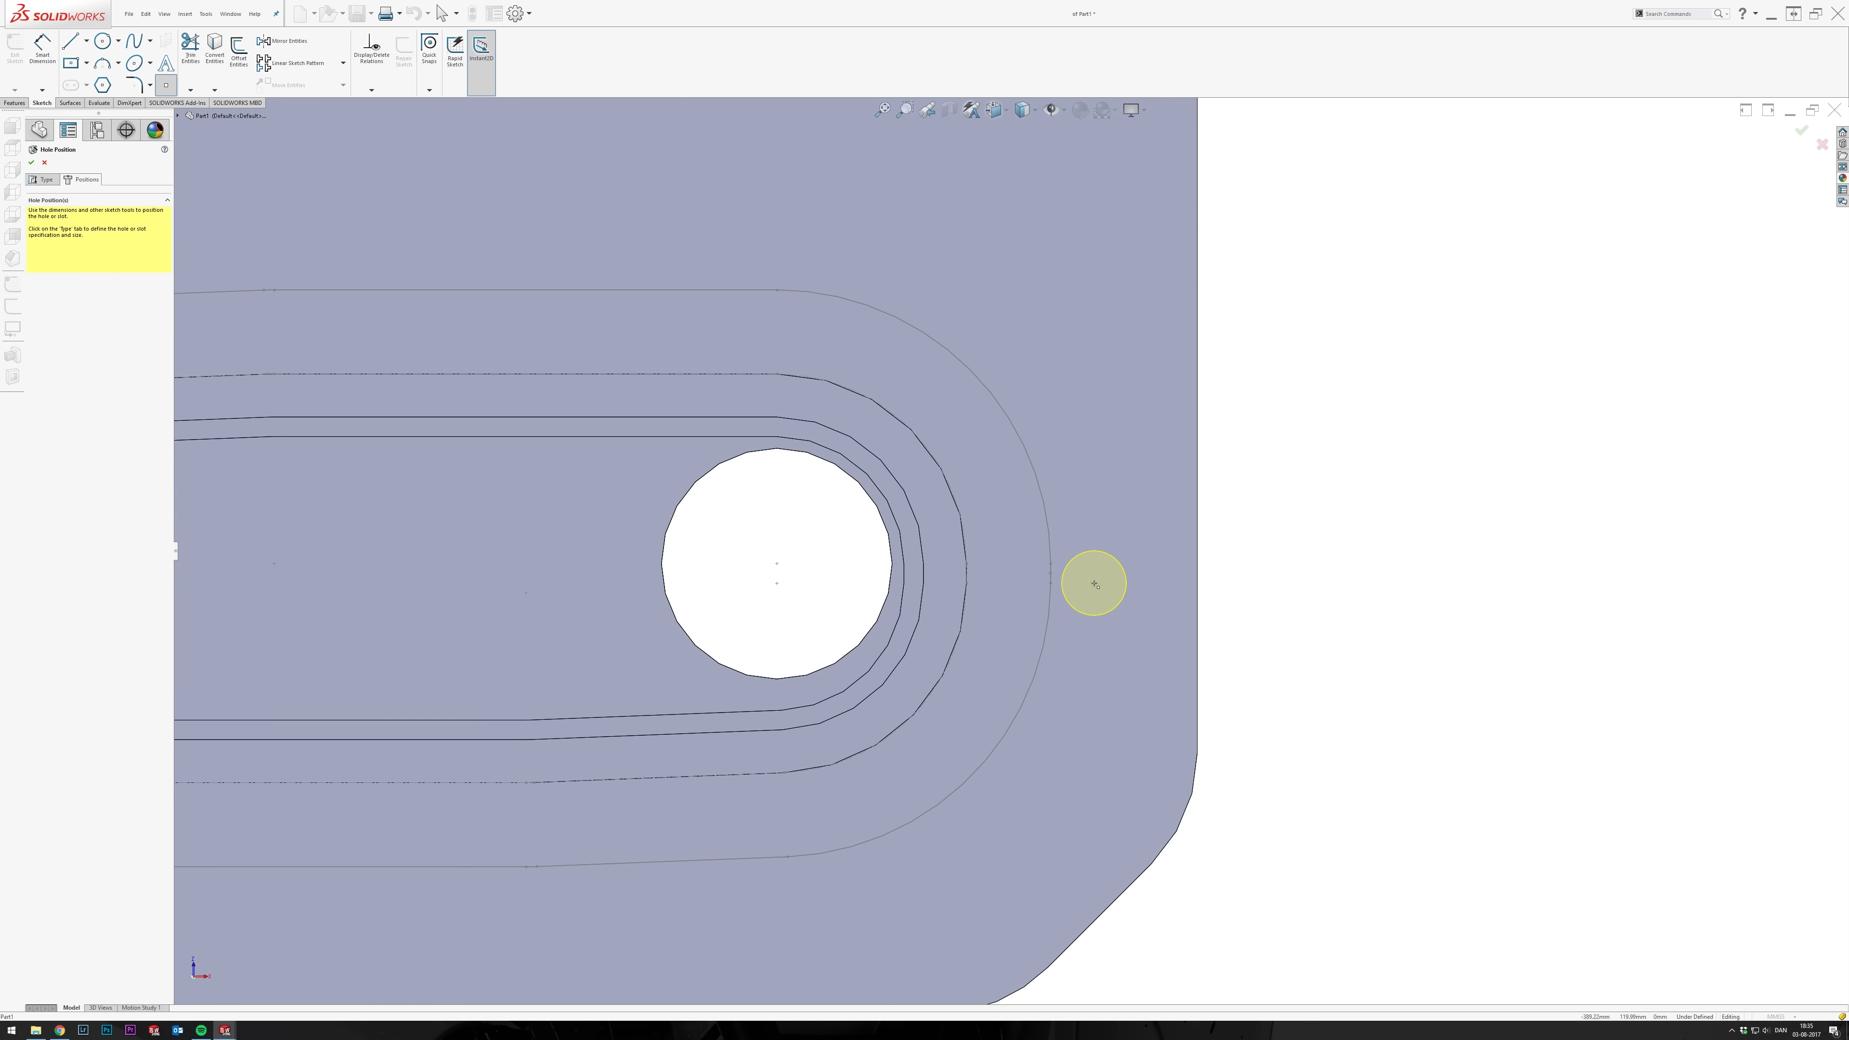
left_click(1051, 573)
right_click(1050, 573)
scroll(1093, 611, "up", 6)
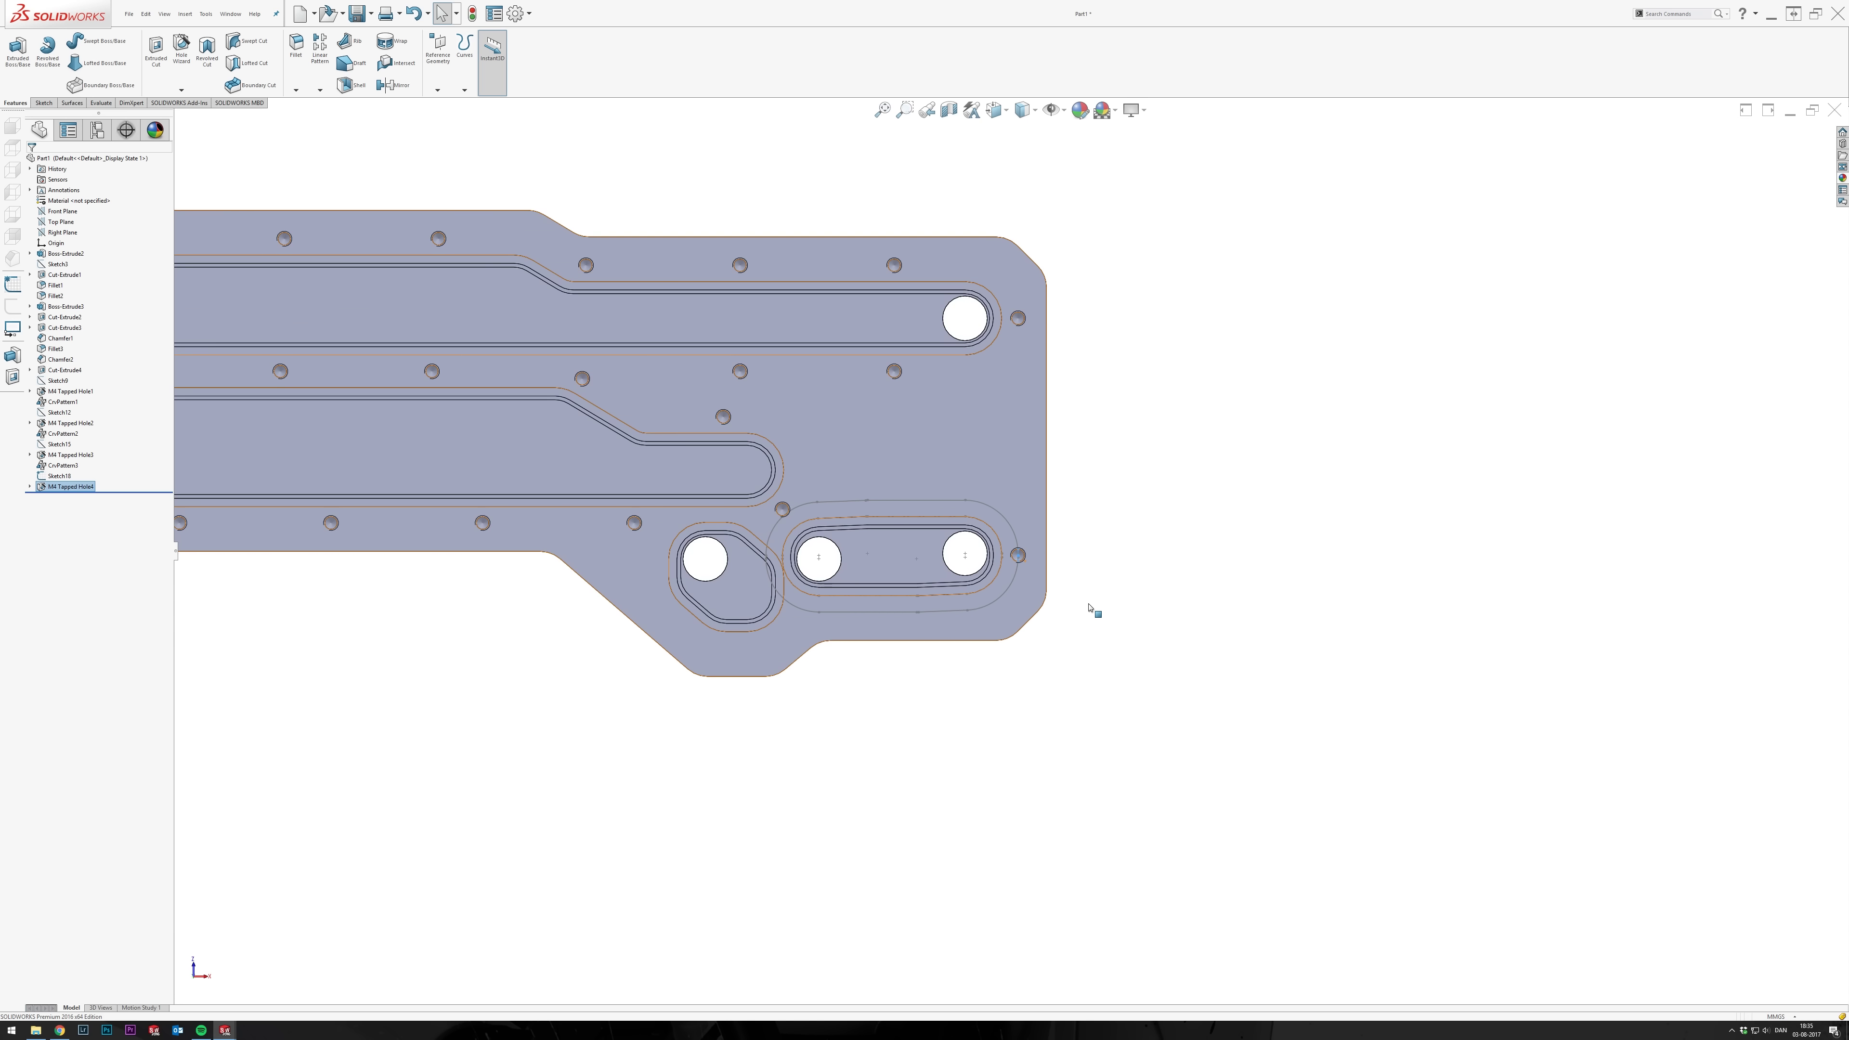
Set up a curve-driven pattern of the new hole along the lower-right channel's offset outline with 4 equally spaced instances.
scroll(1094, 611, "down", 2)
left_click(58, 475)
left_click(319, 90)
left_click(351, 136)
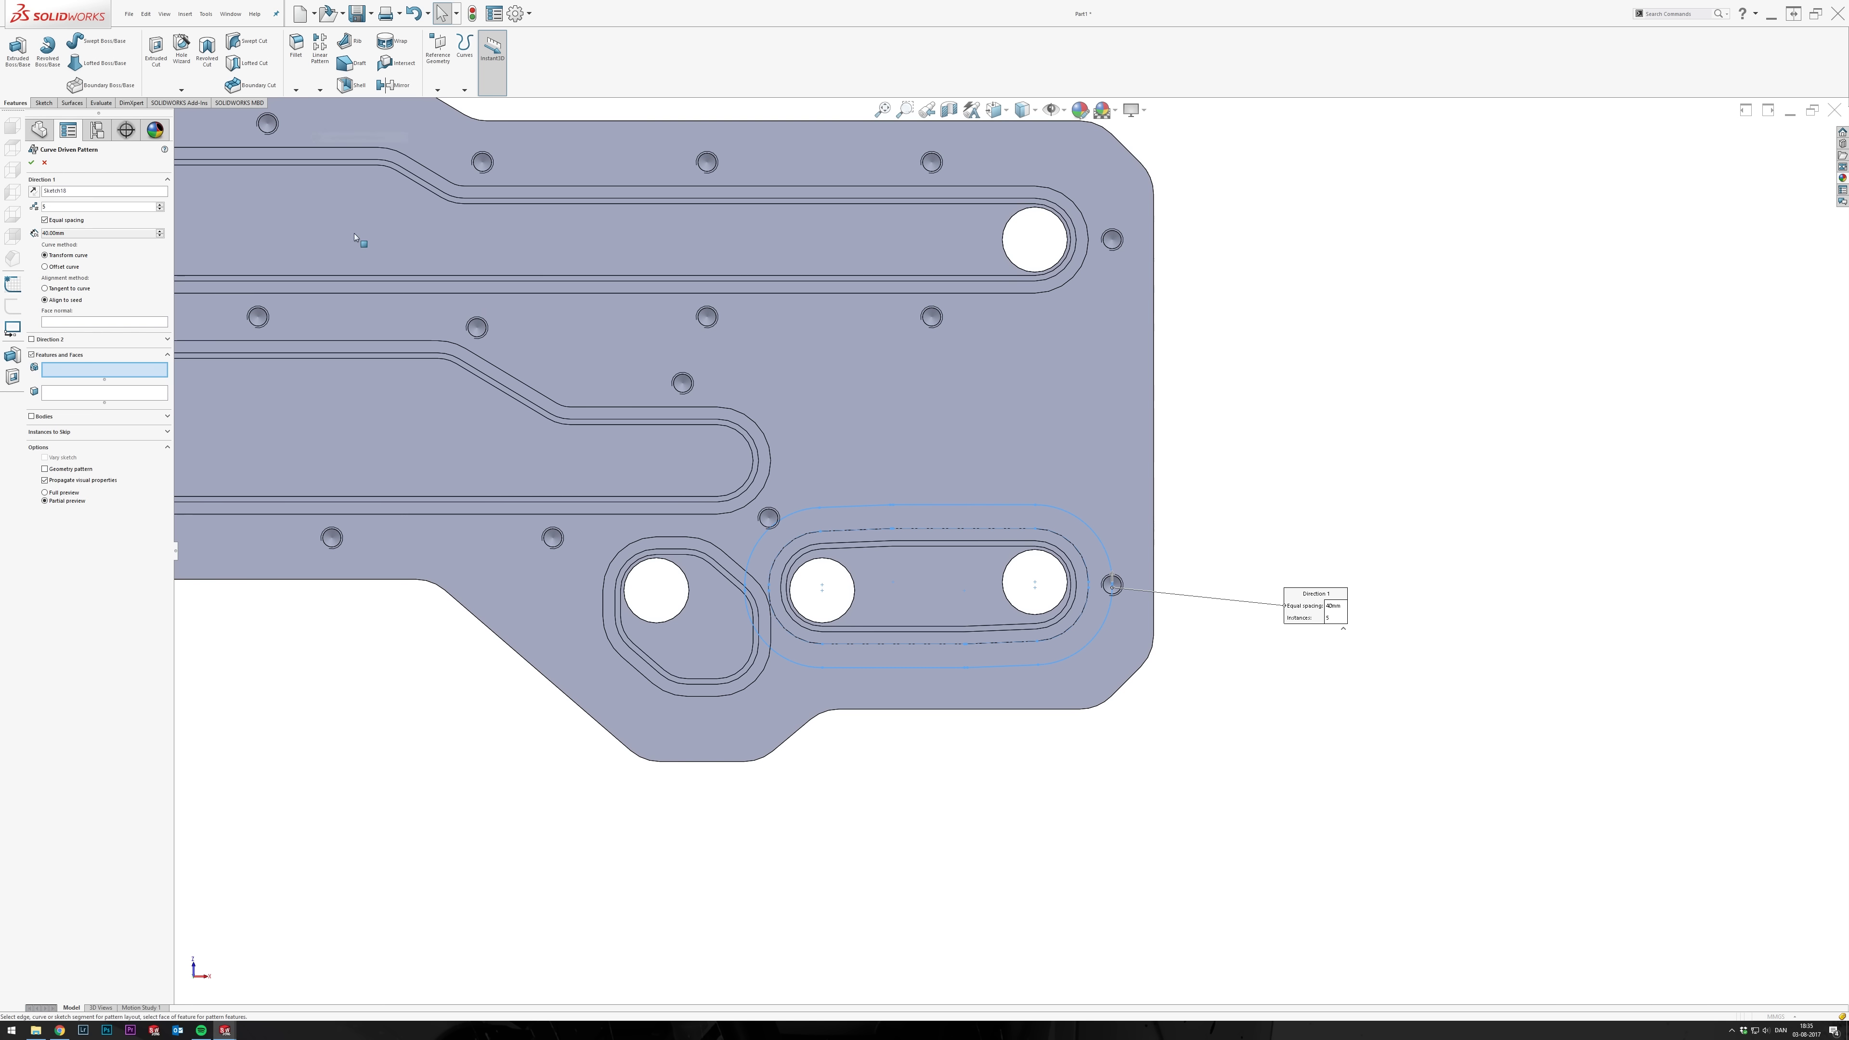
left_click(1112, 584)
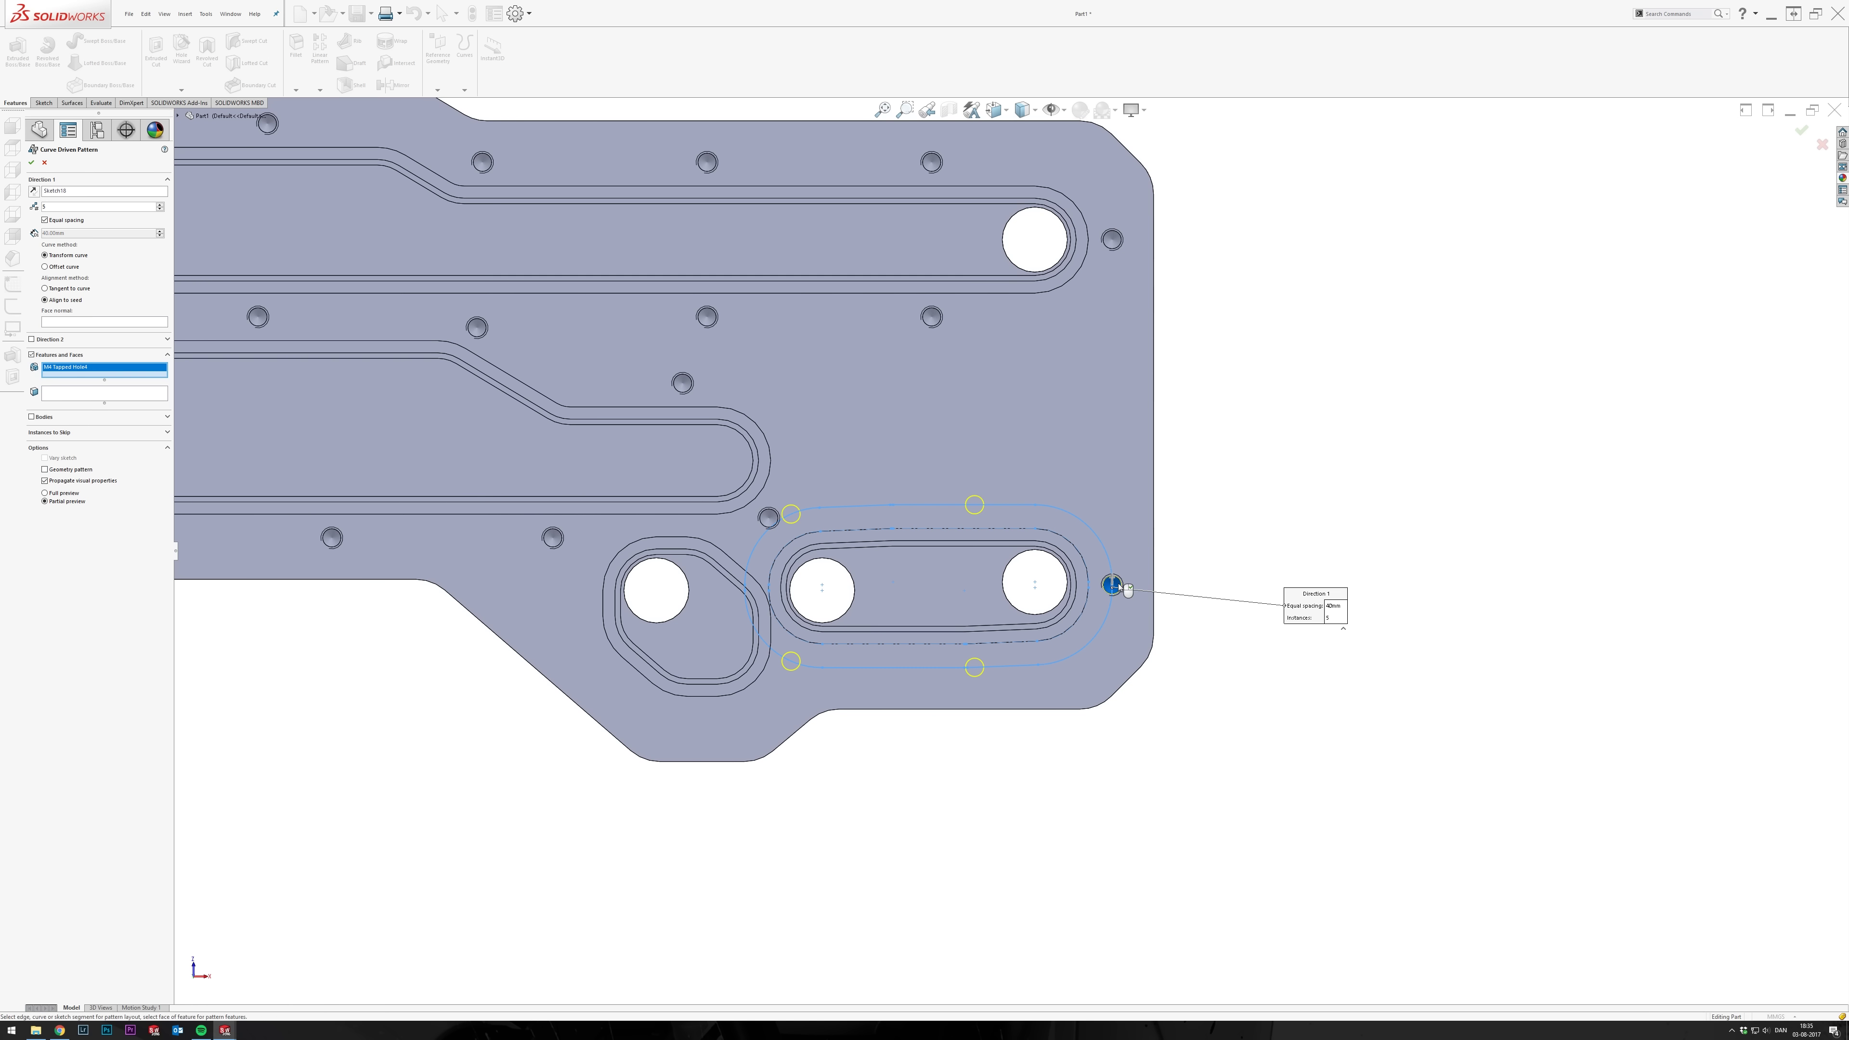
left_click(160, 209)
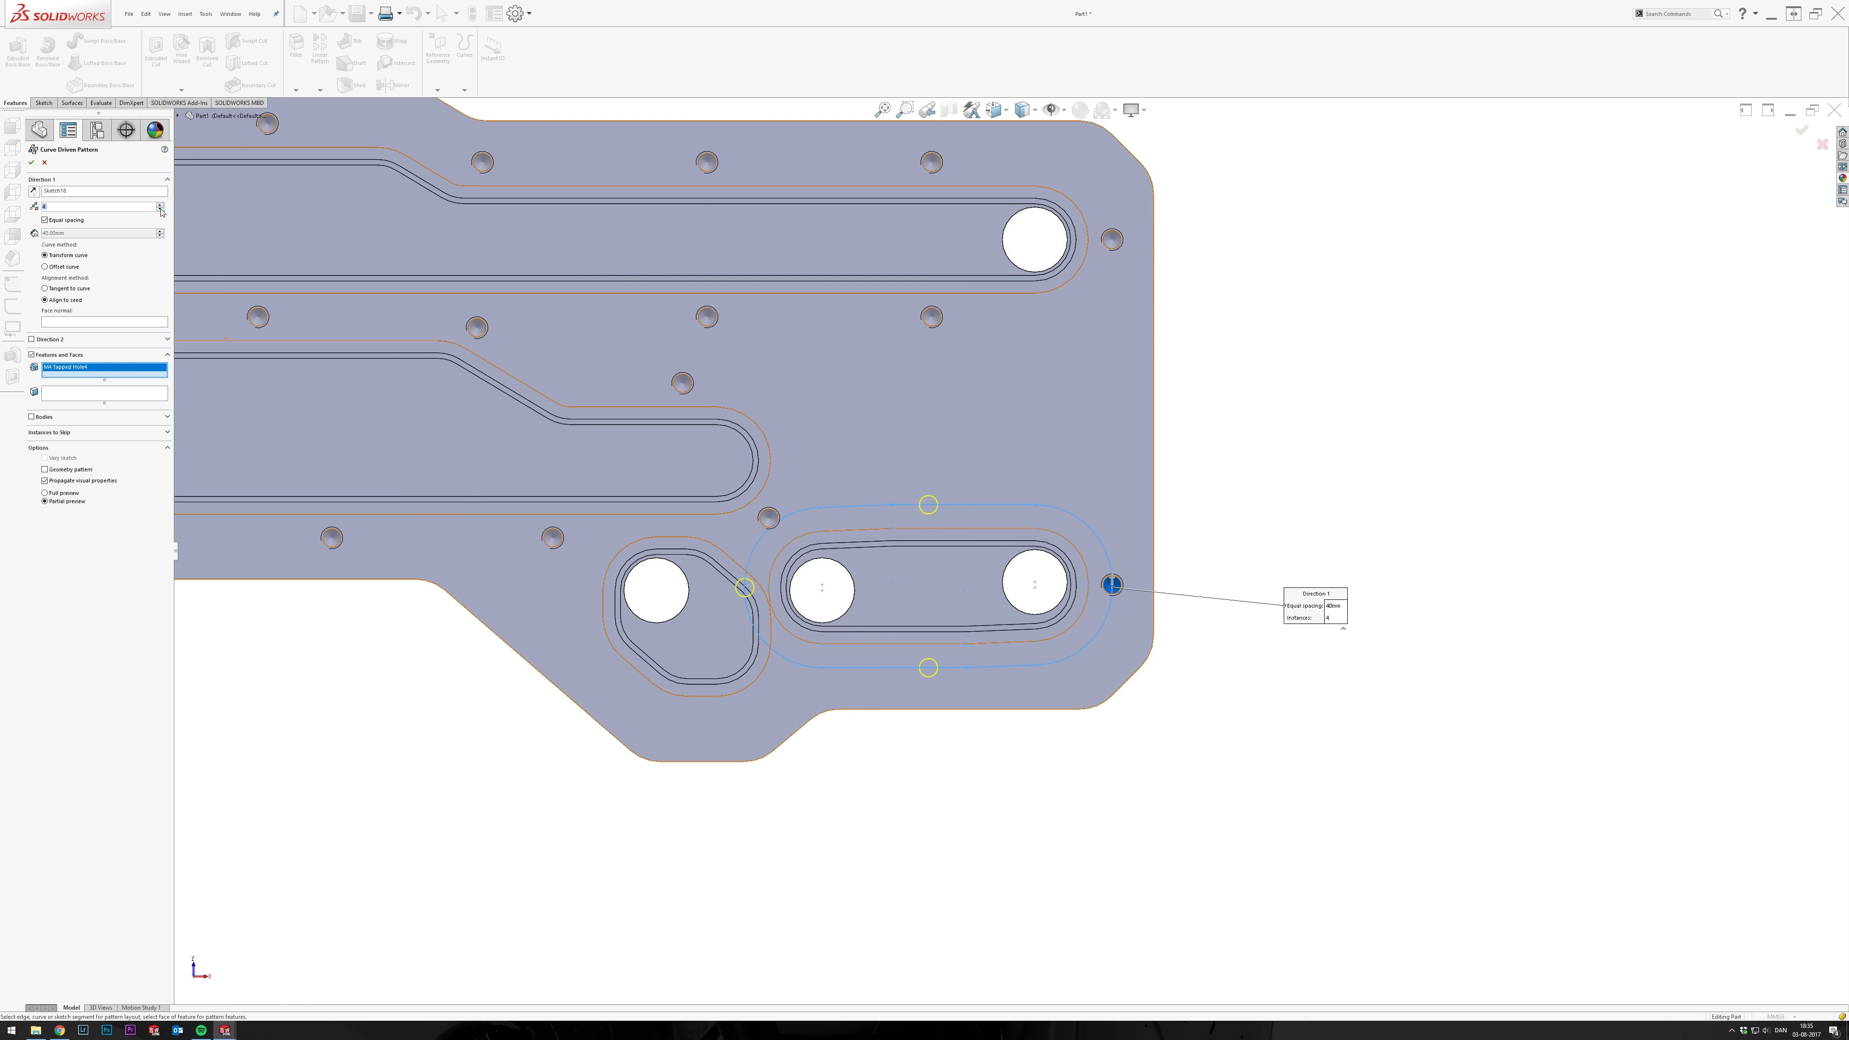
left_click(46, 220)
left_click(161, 204)
left_click(161, 209)
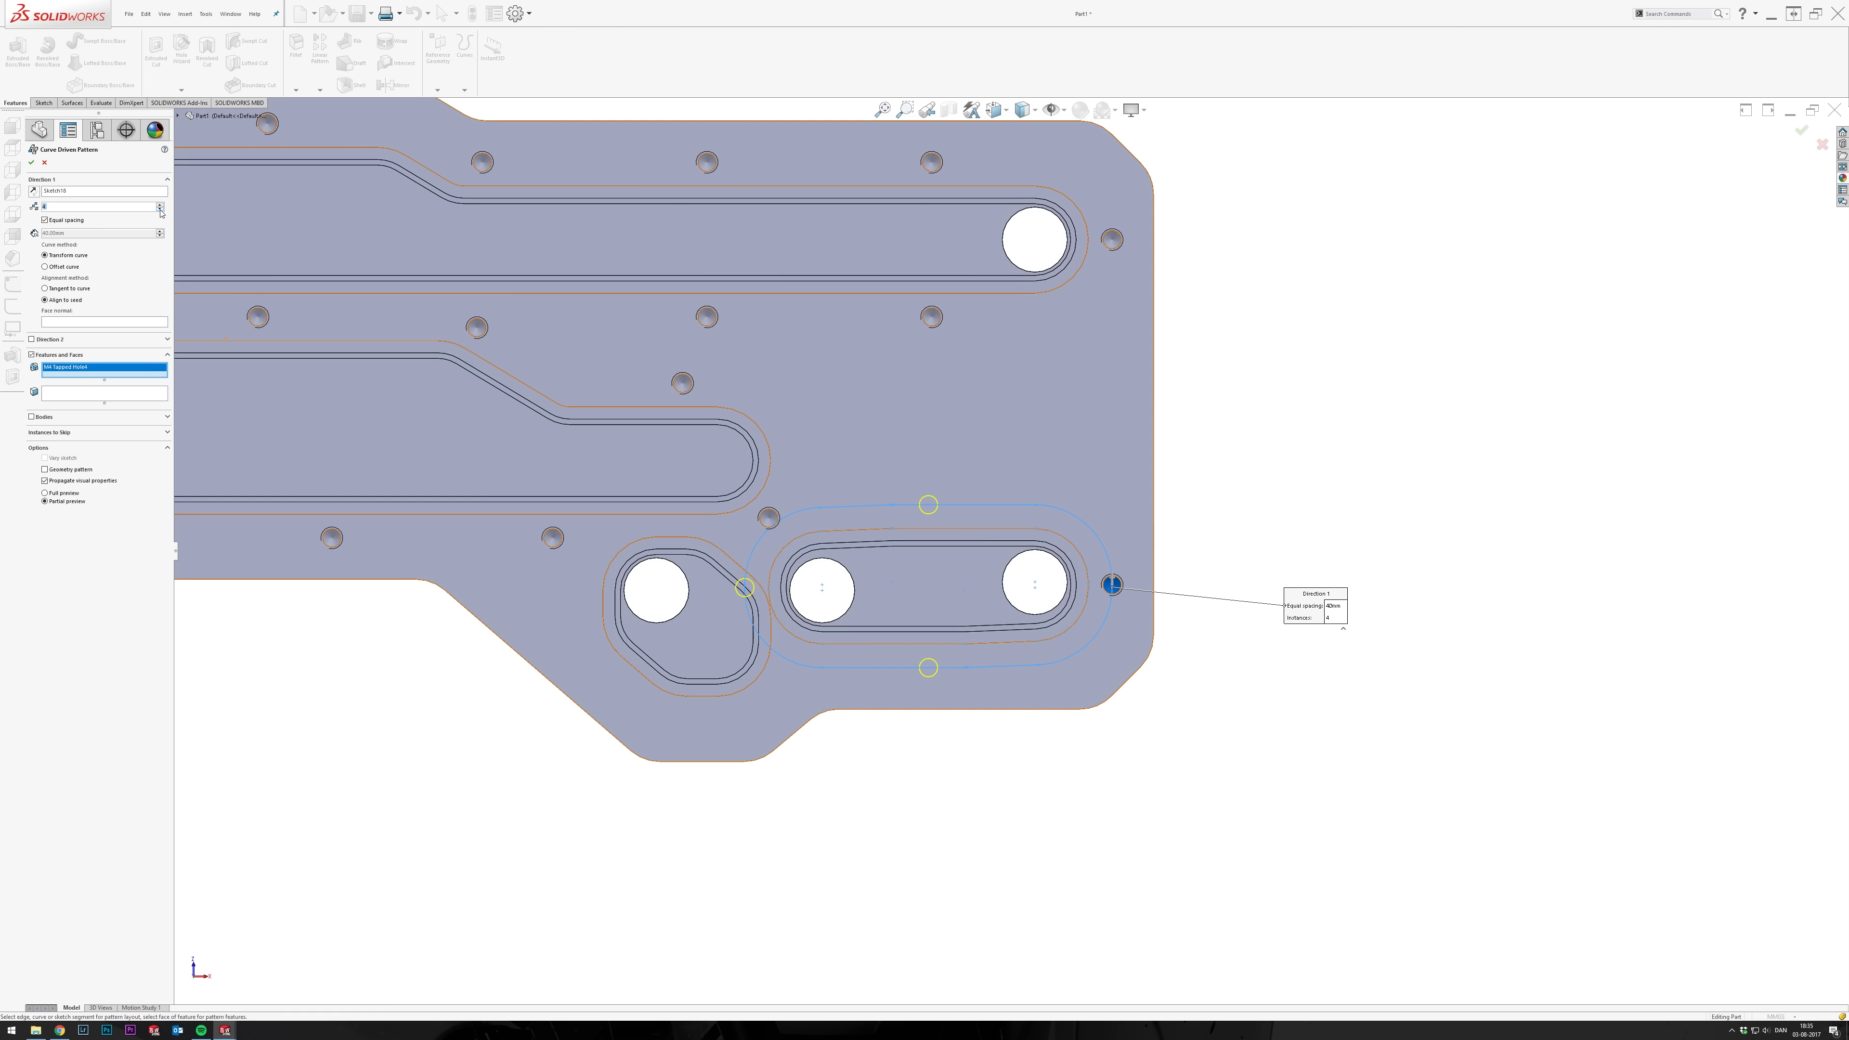
Skip the pattern instance at the outline's left end beside the neighbouring channel, finish the pattern and hide its path sketch.
left_click(57, 432)
left_click(745, 588)
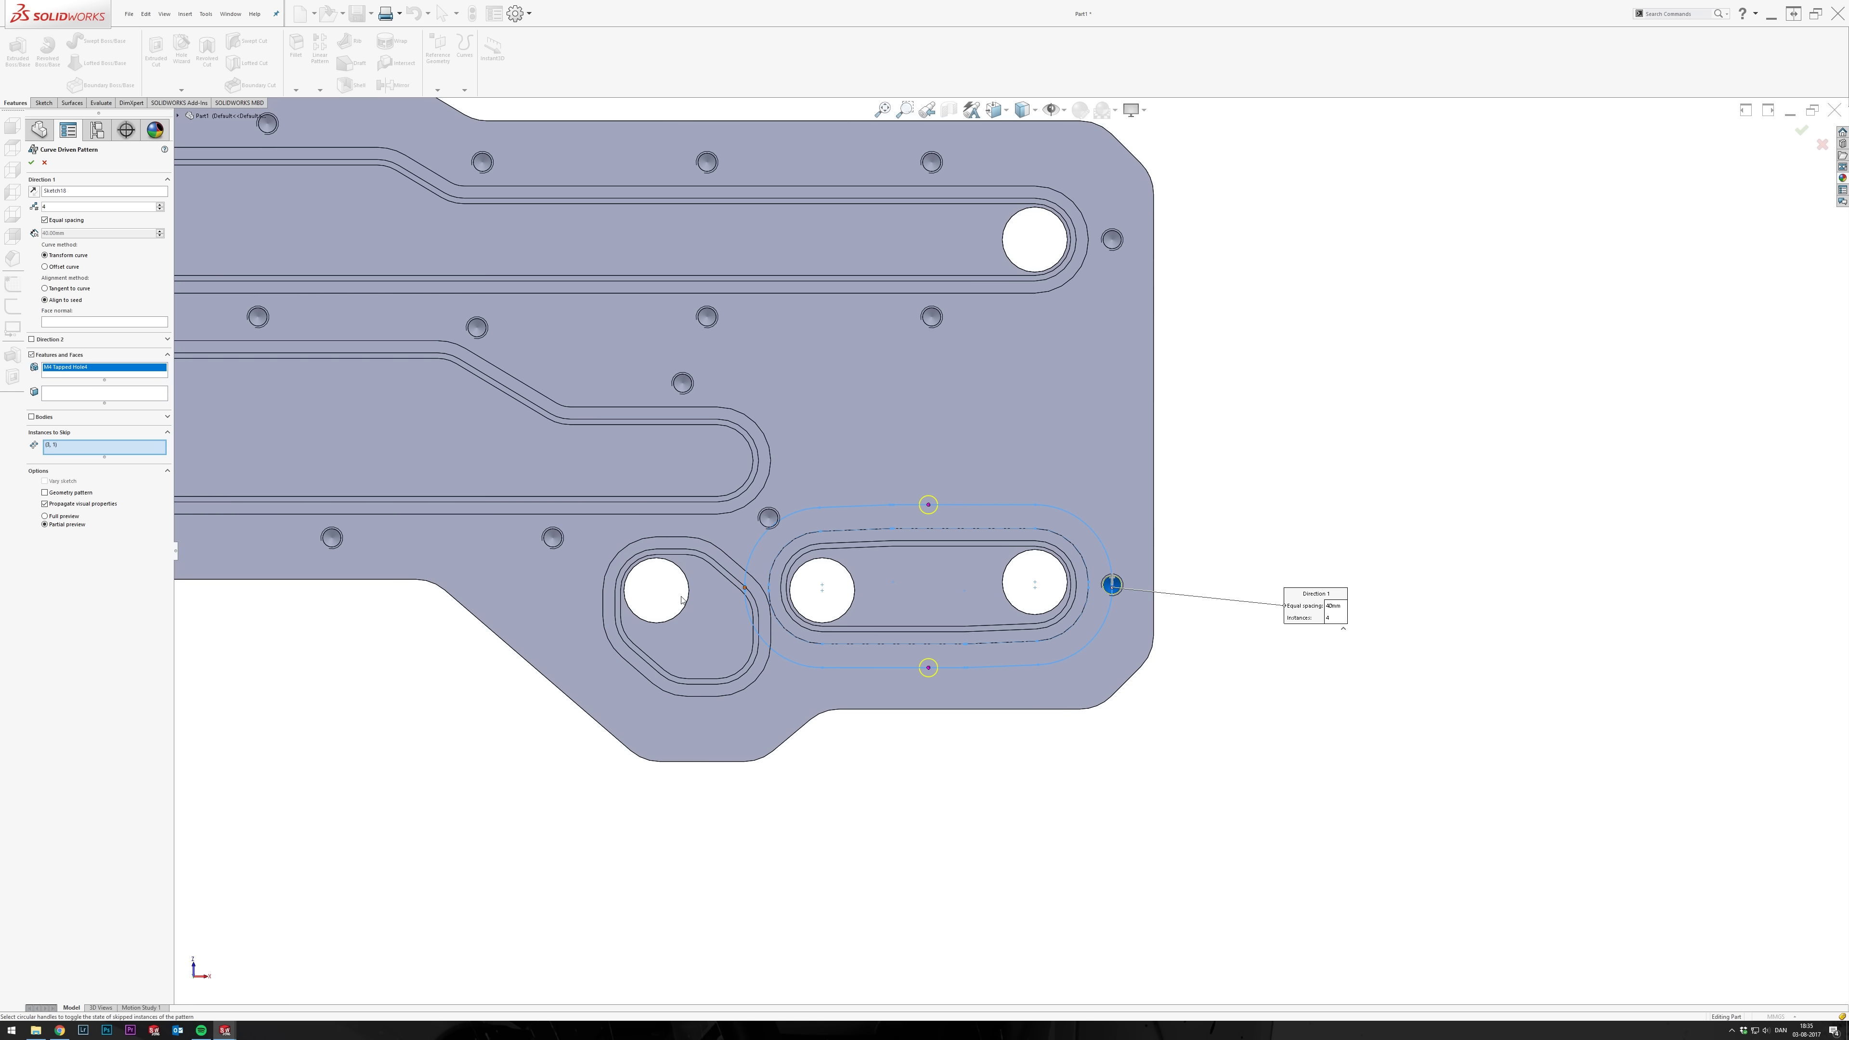
left_click(32, 162)
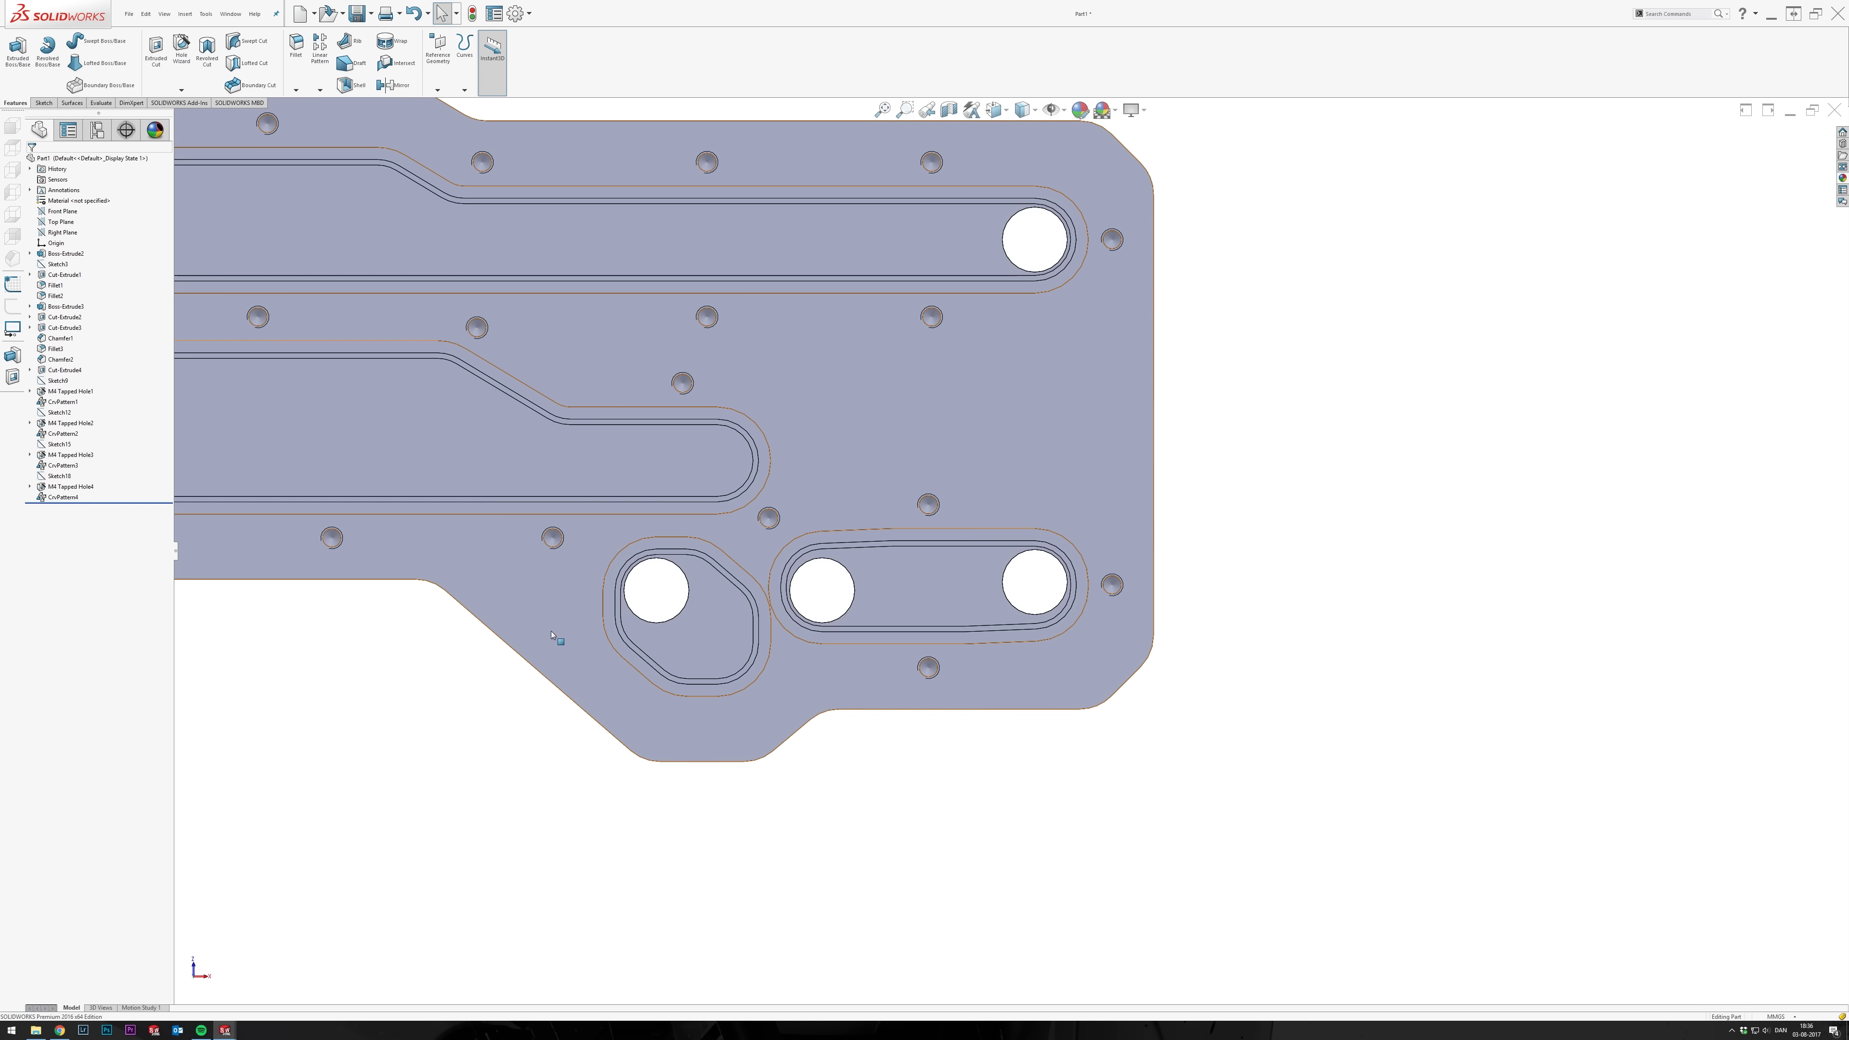
Start a sketch on the plate's top face and convert the groove outline around the small angular single-port channel.
left_click(572, 615)
left_click(593, 605)
left_click(218, 59)
left_click(610, 599)
right_click(594, 611)
Offset the angular channel's outline 4.3 mm outward, place a point at the midpoint of its short lower edge and close the sketch.
left_click(239, 51)
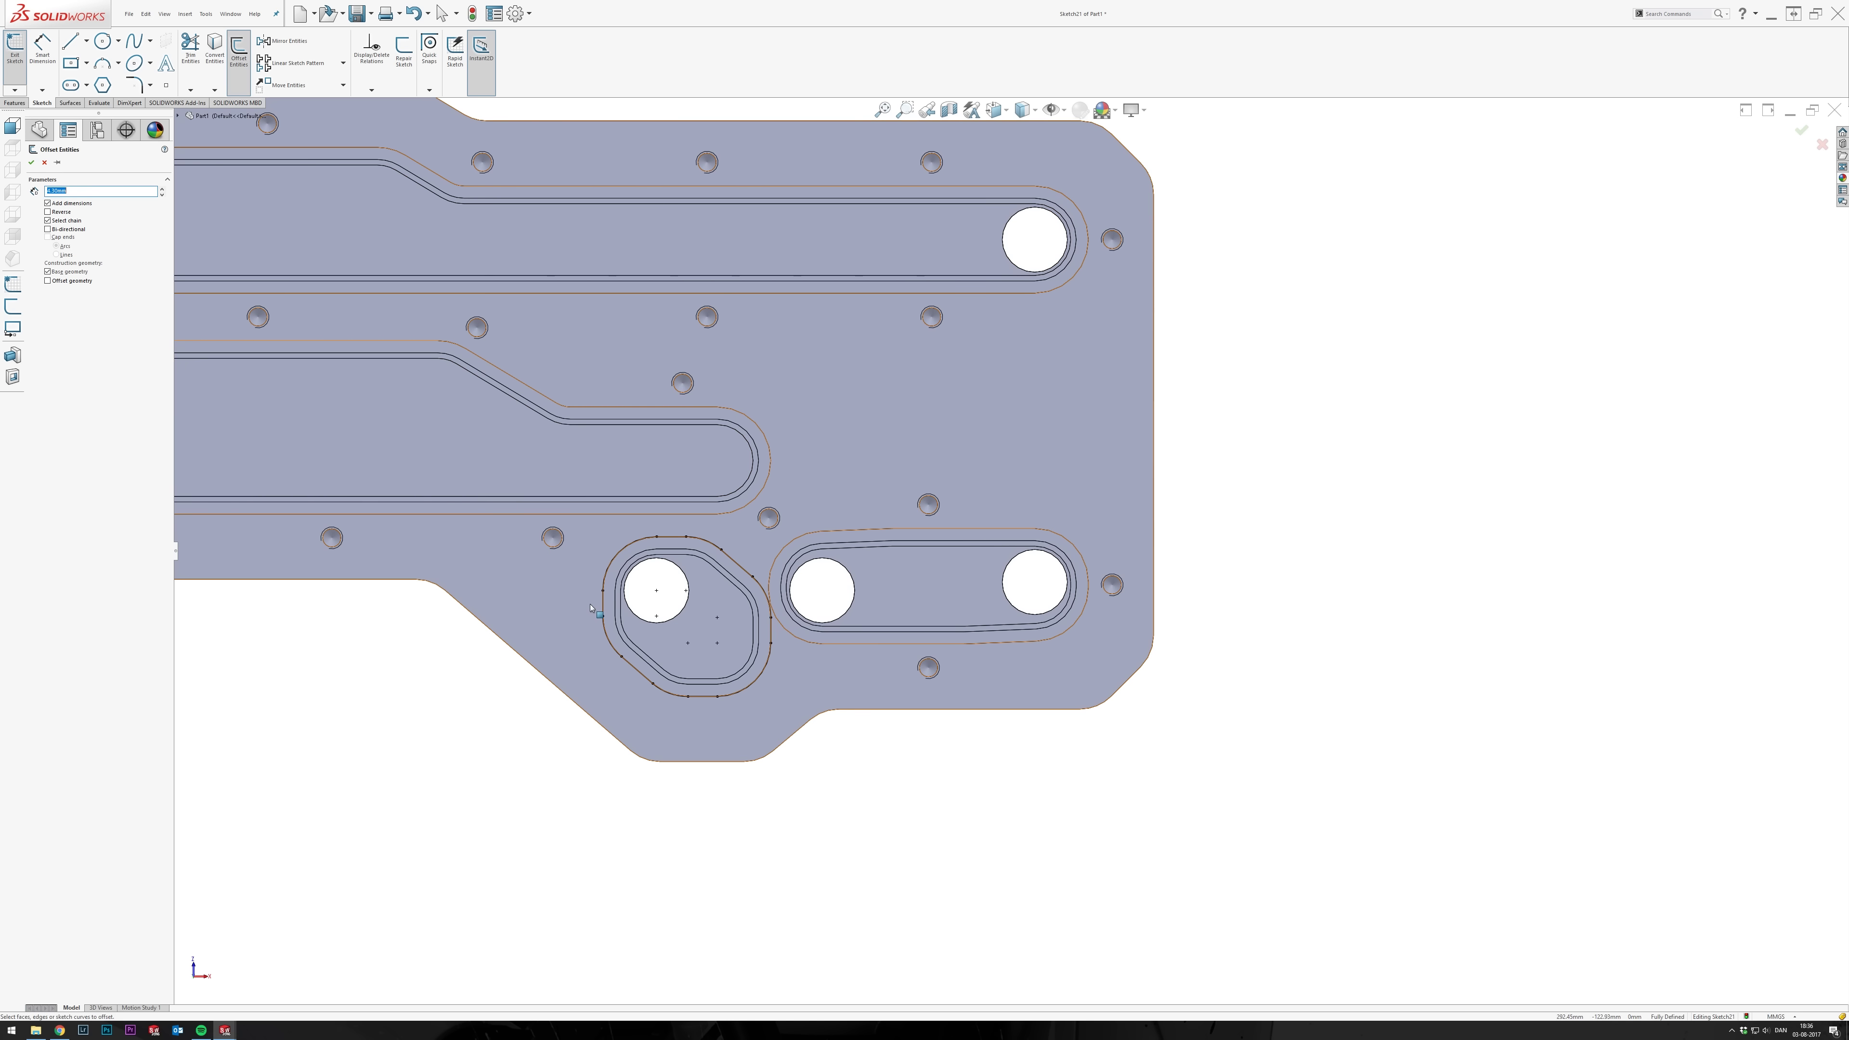
left_click(612, 606)
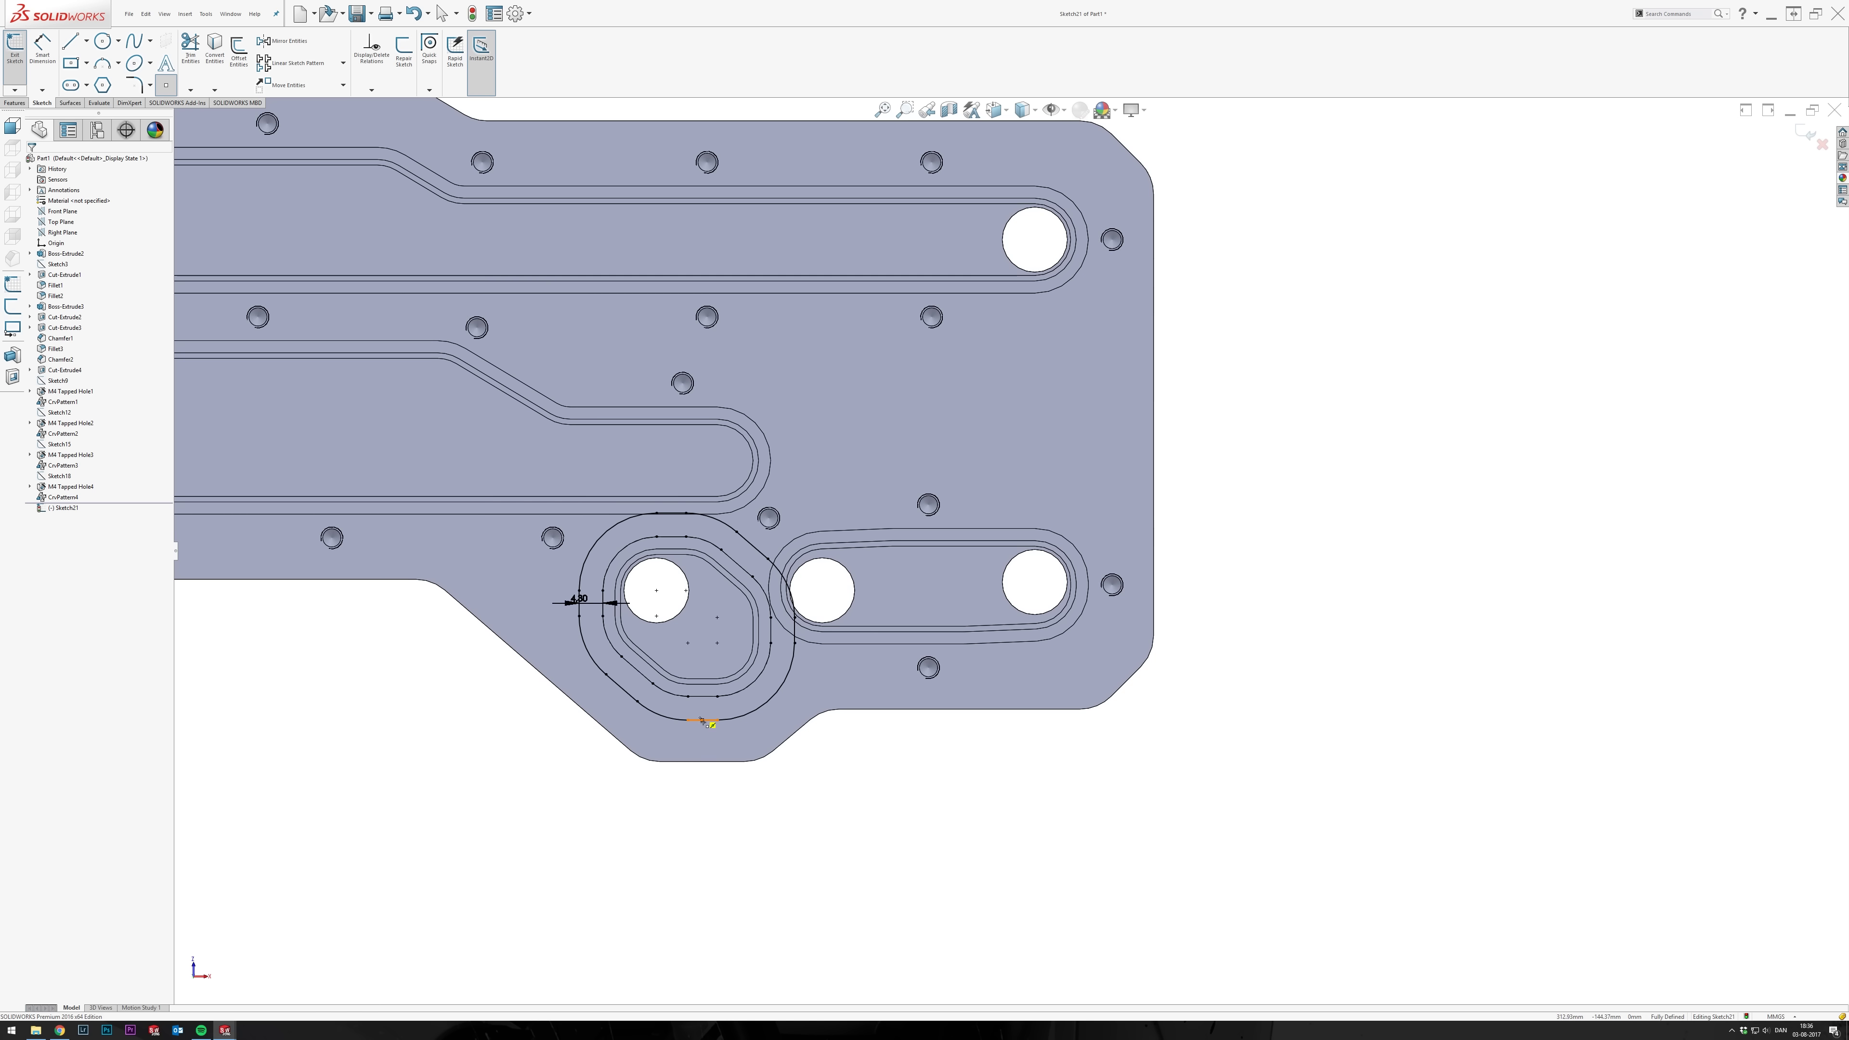
left_click(702, 721)
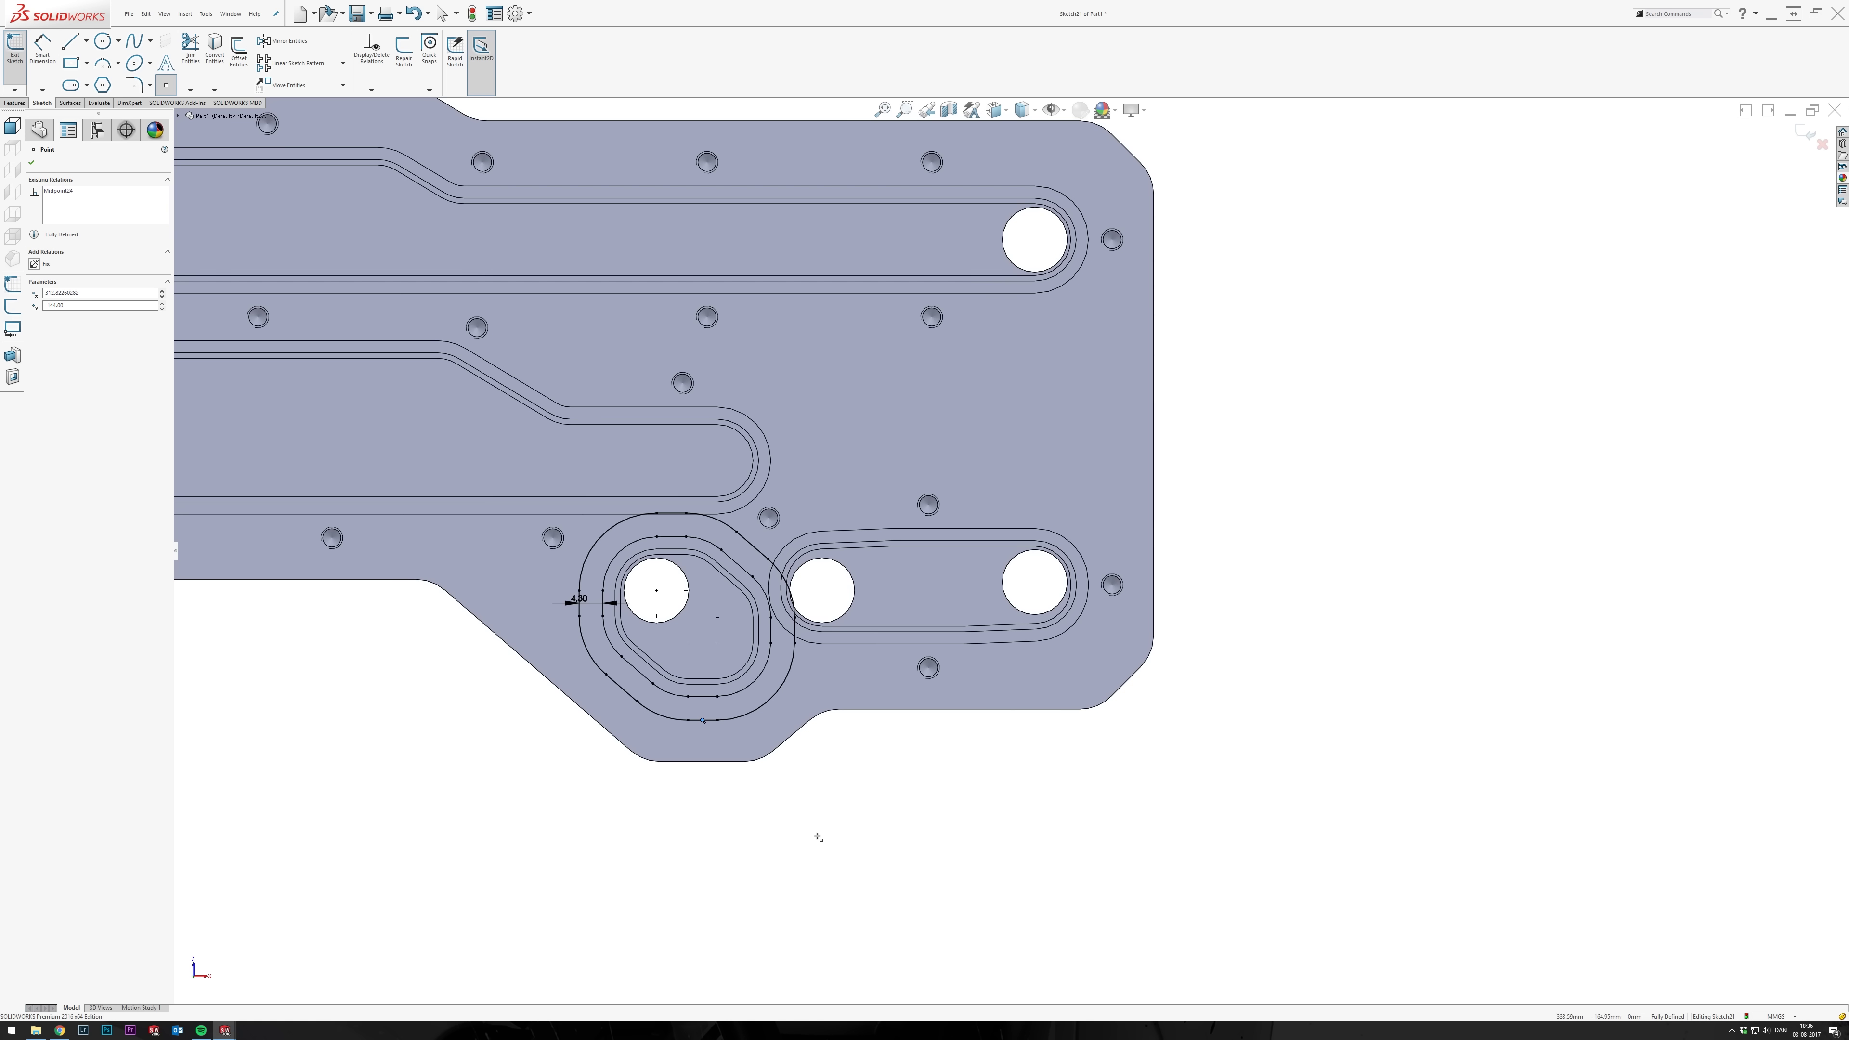
left_click(560, 736)
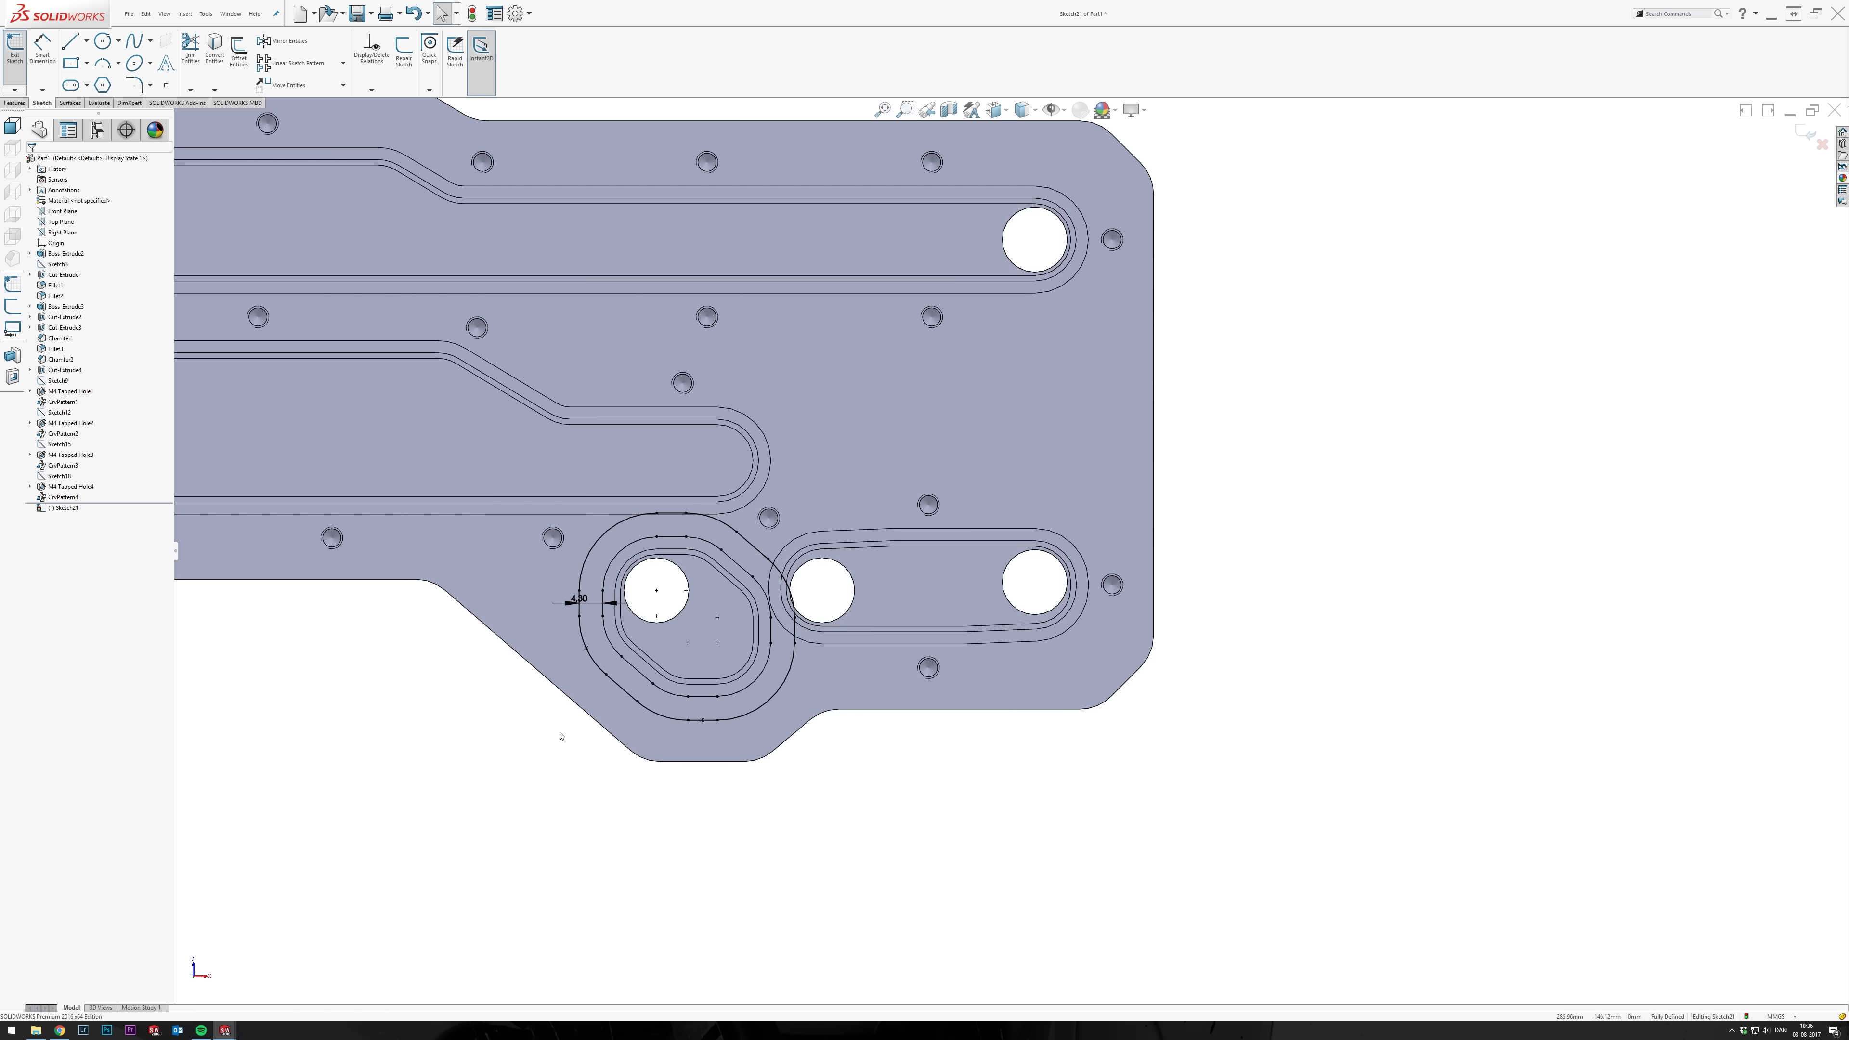
double_click(560, 736)
Add two M4 tapped holes on the angular channel's offset outline, at its lower-left side and lower edge's midpoint, and hide the outline sketch.
left_click(181, 55)
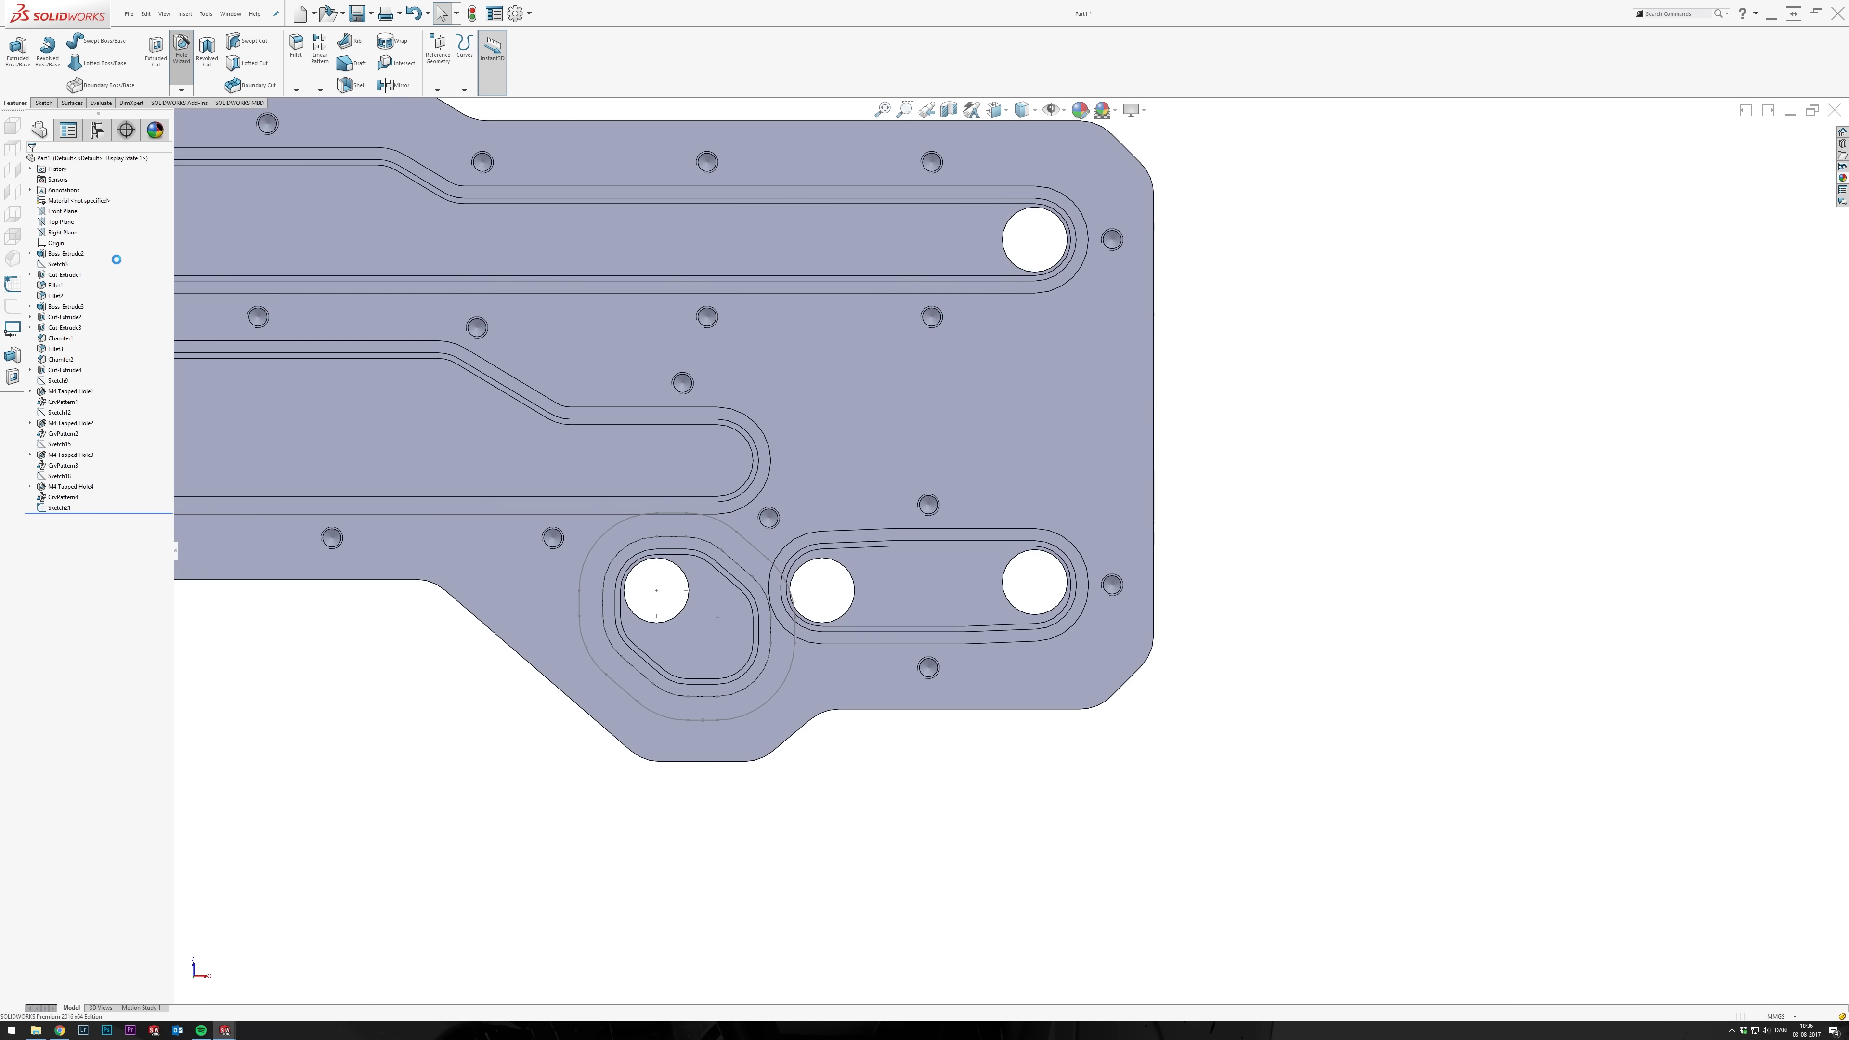
left_click(83, 180)
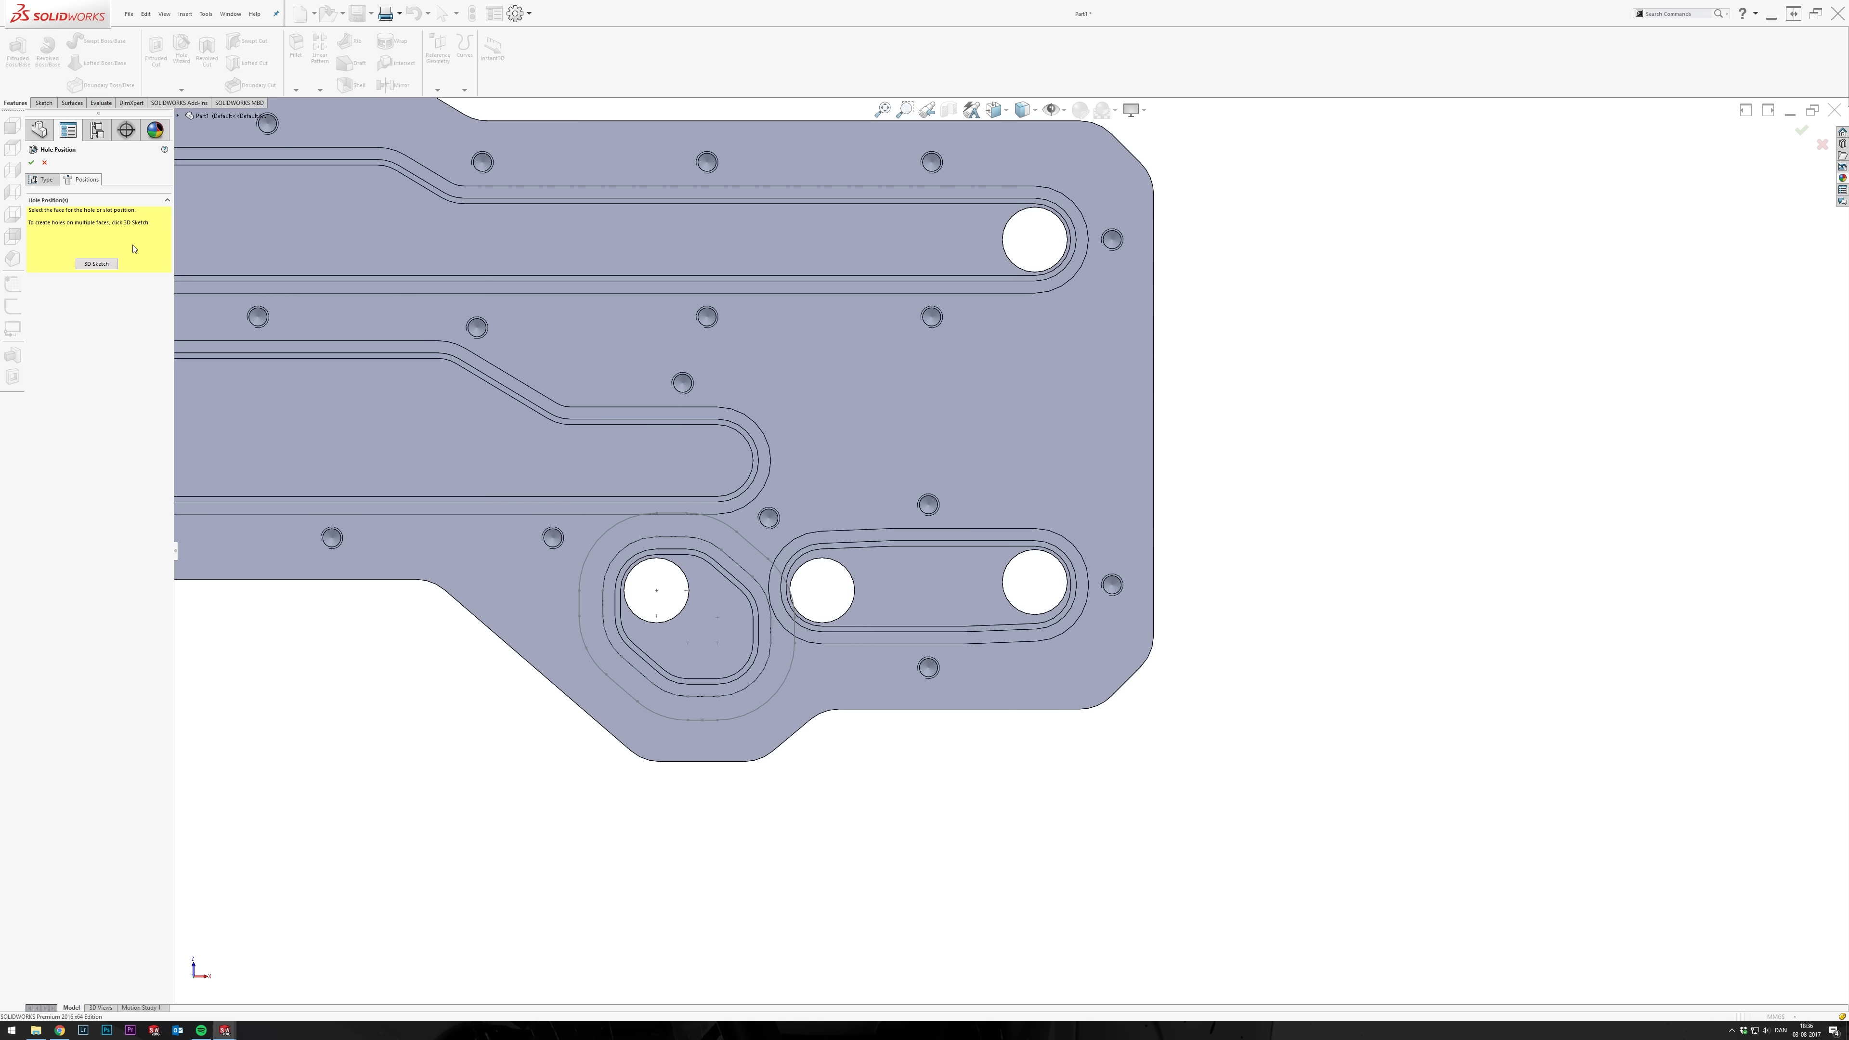
left_click(585, 648)
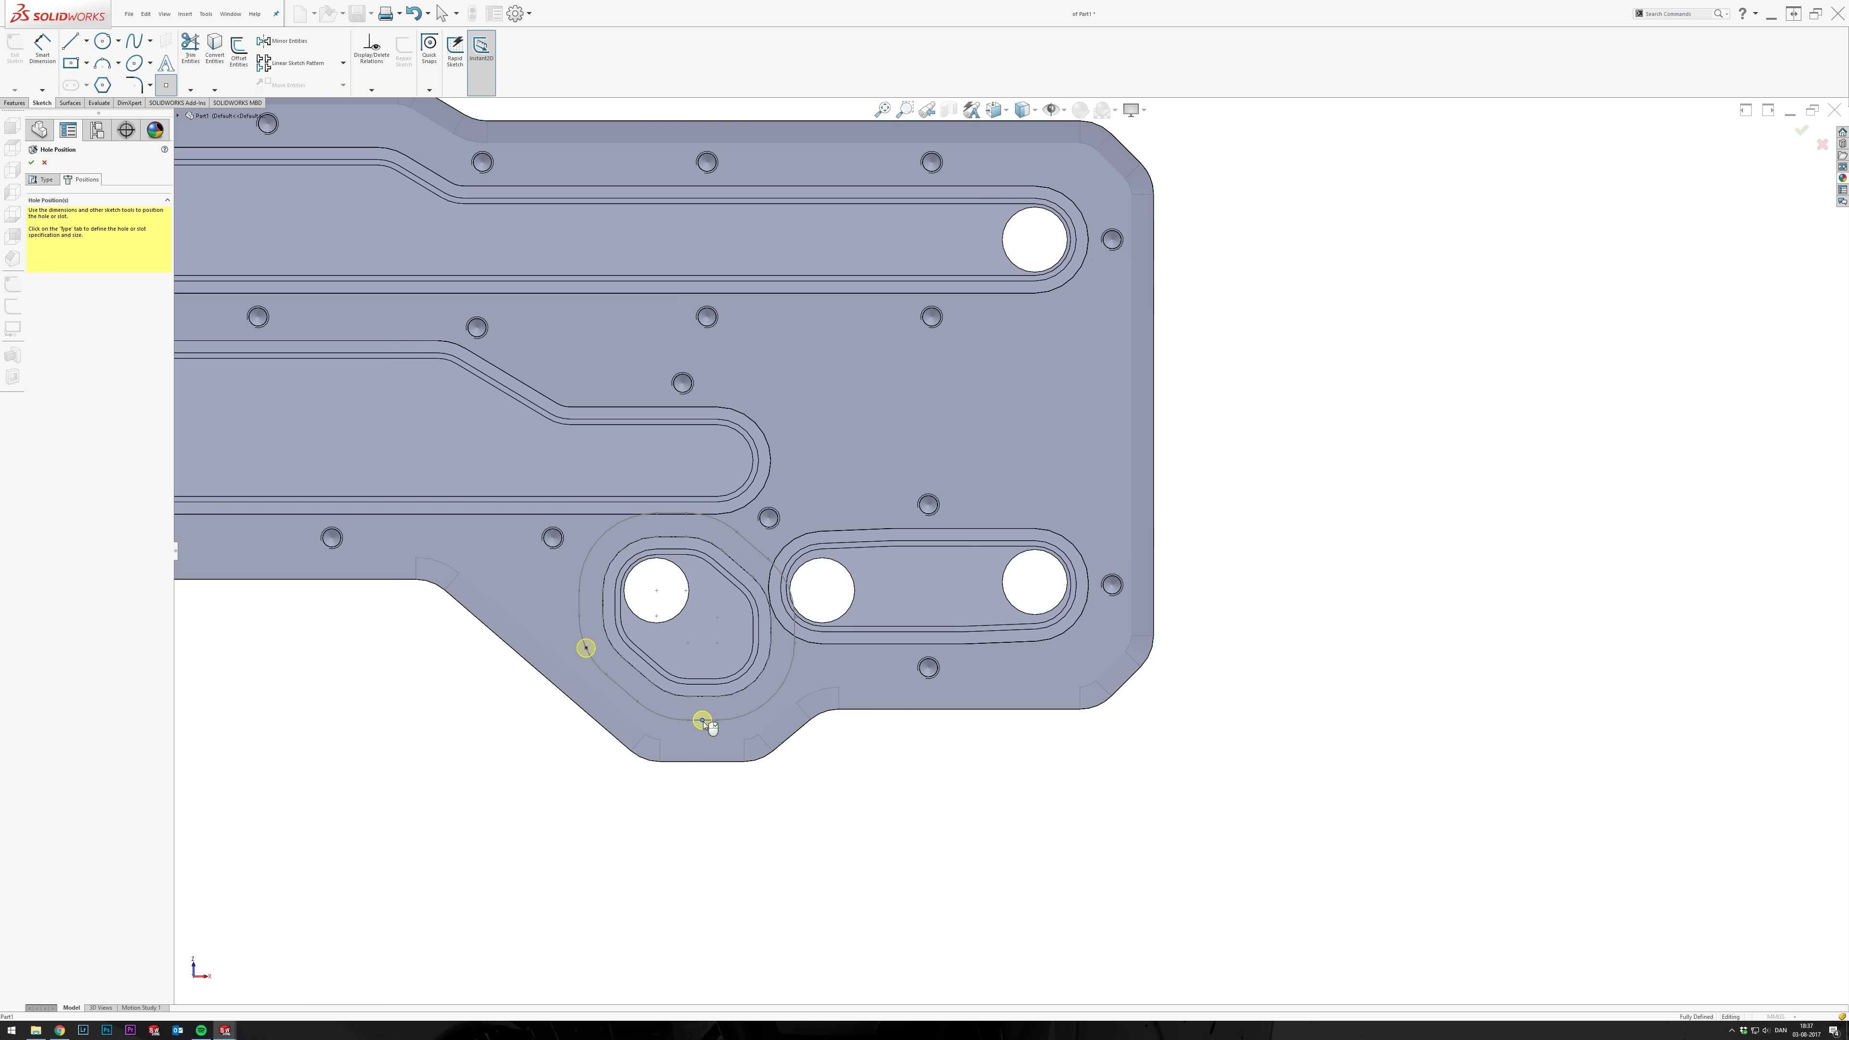
key("Return")
left_click(60, 508)
left_click(453, 688)
key("f")
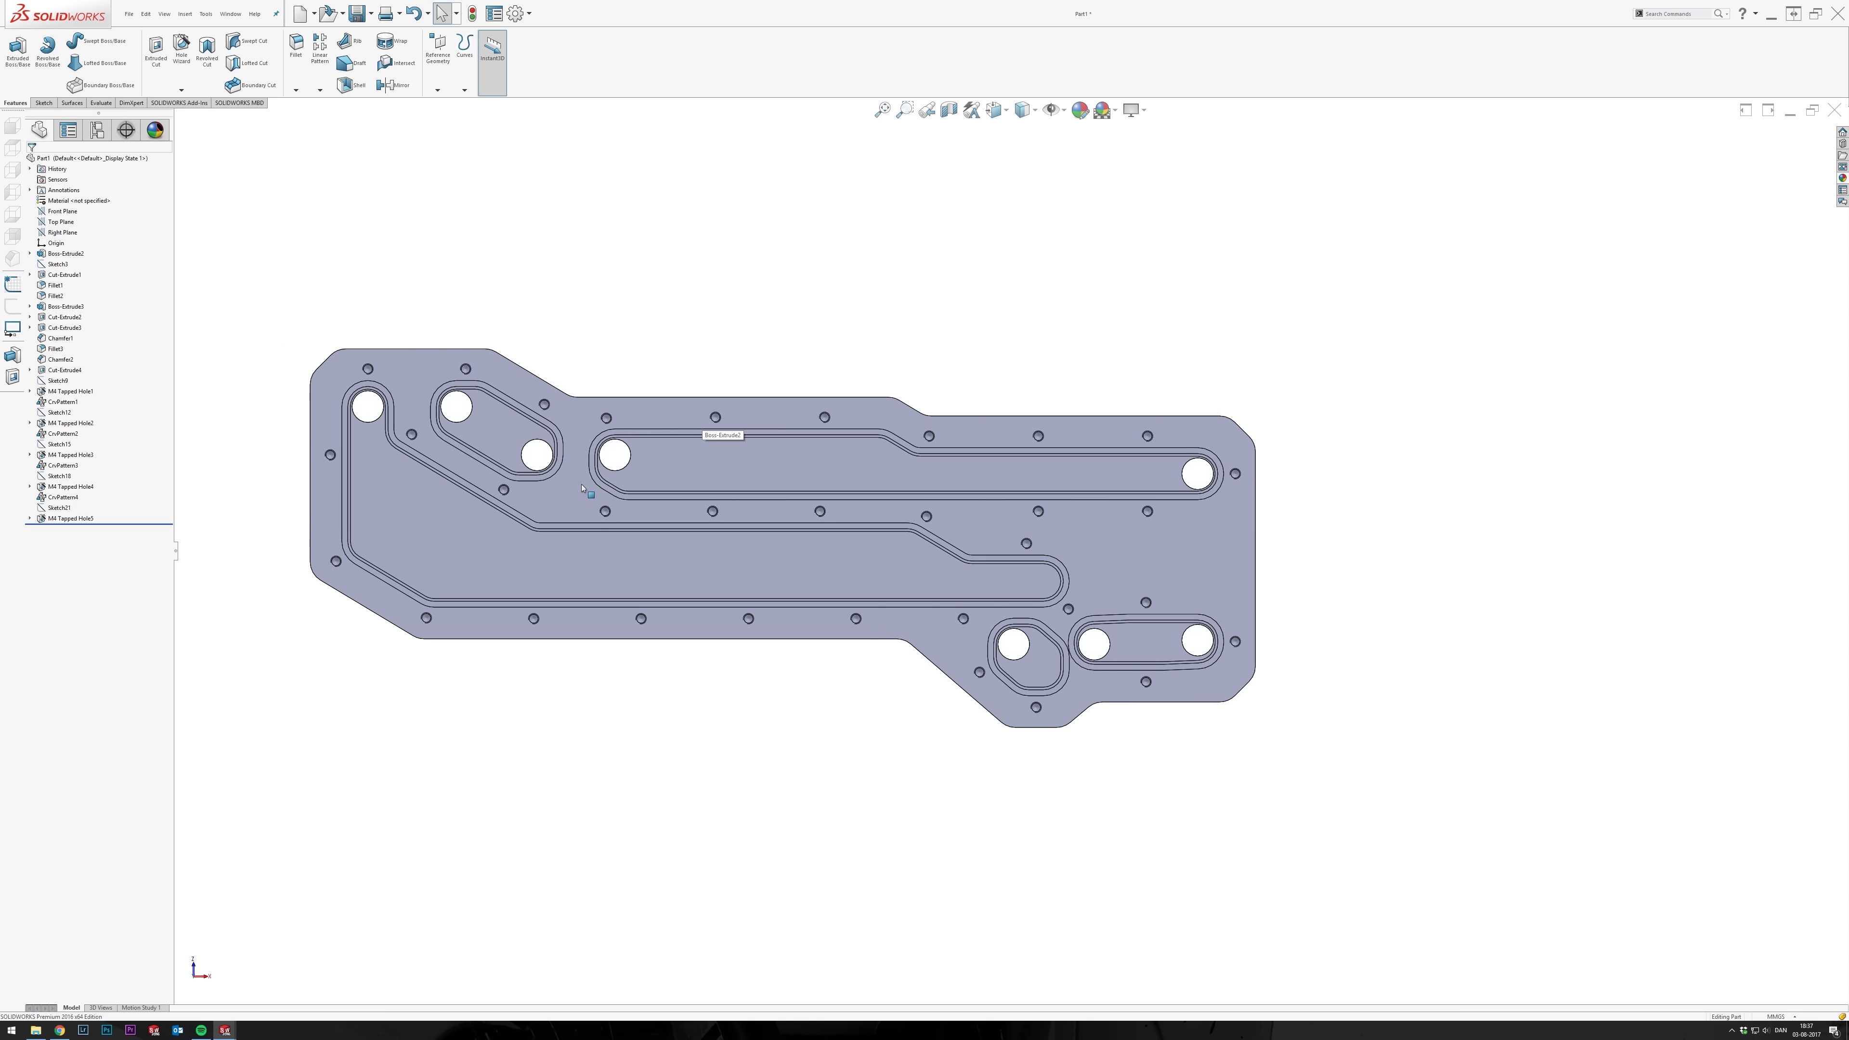
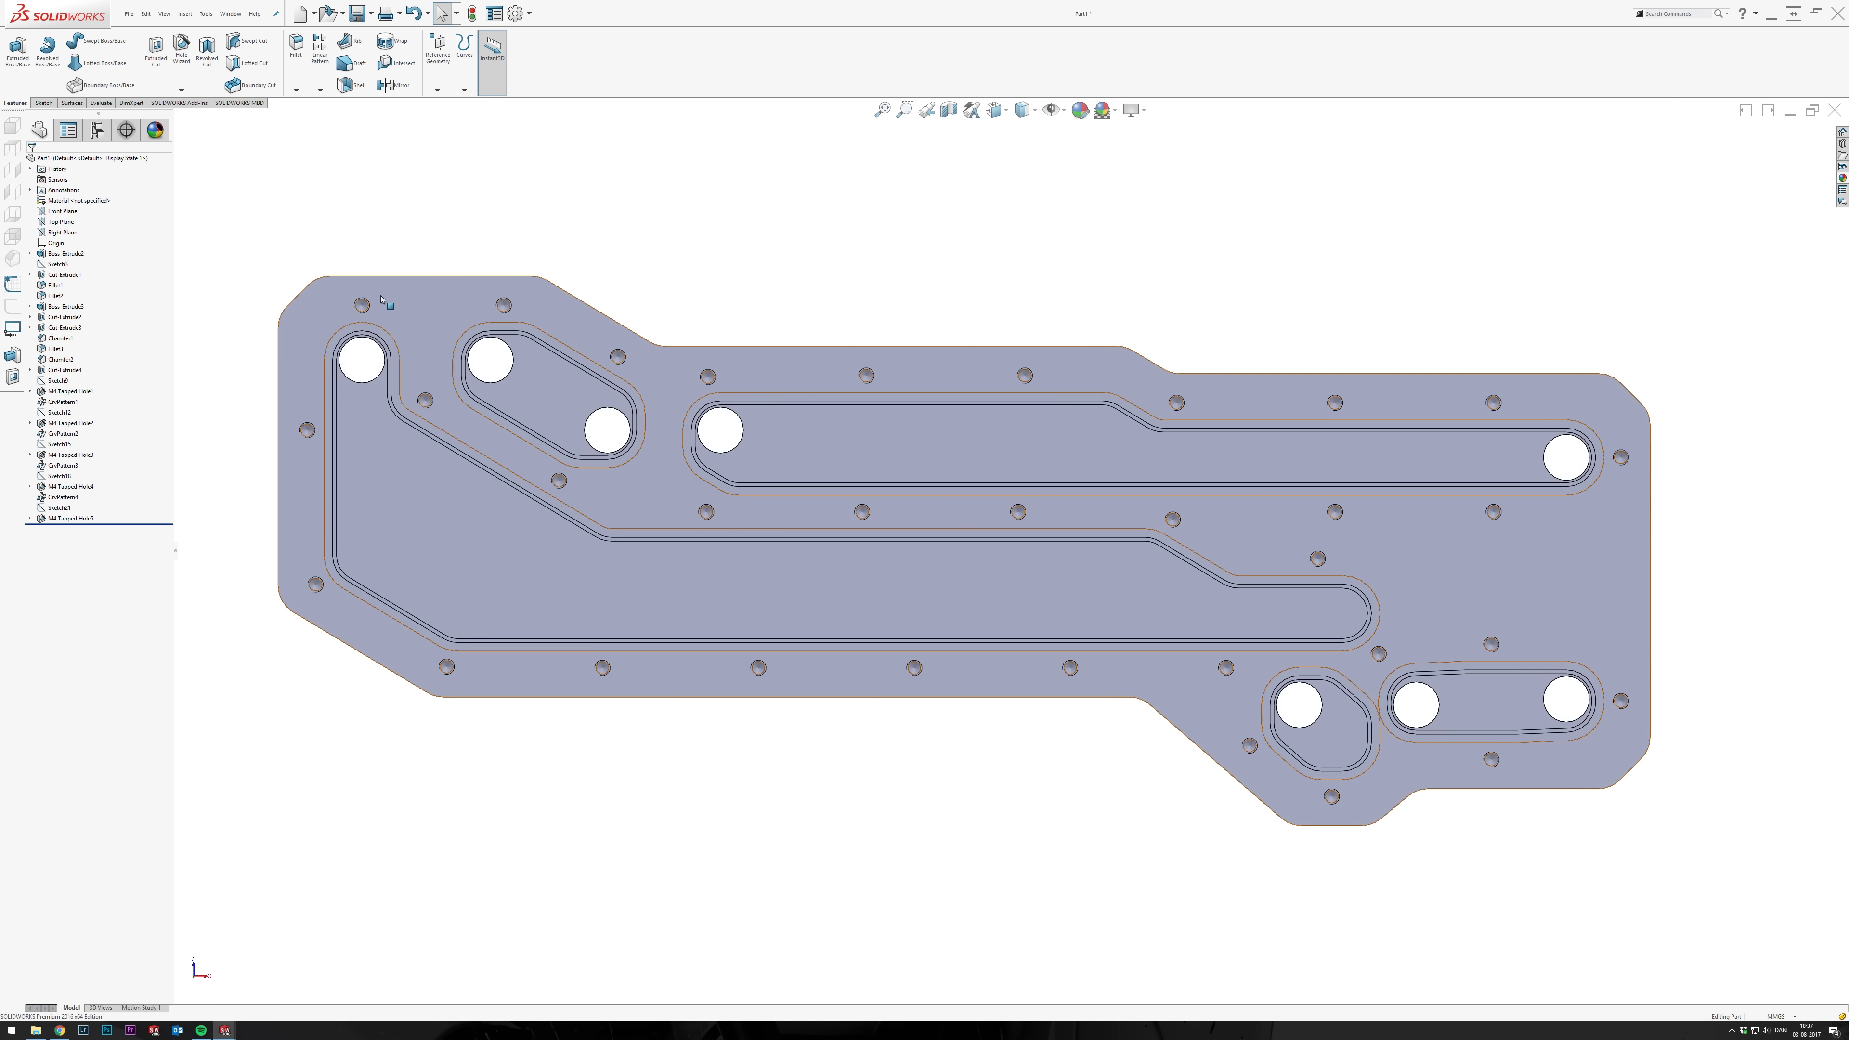
Start a sketch on the plate's channel-side face, show the first extrusion's outline sketch and convert that outline into the new sketch.
left_click(421, 298)
left_click(437, 274)
key("Escape")
left_click(29, 253)
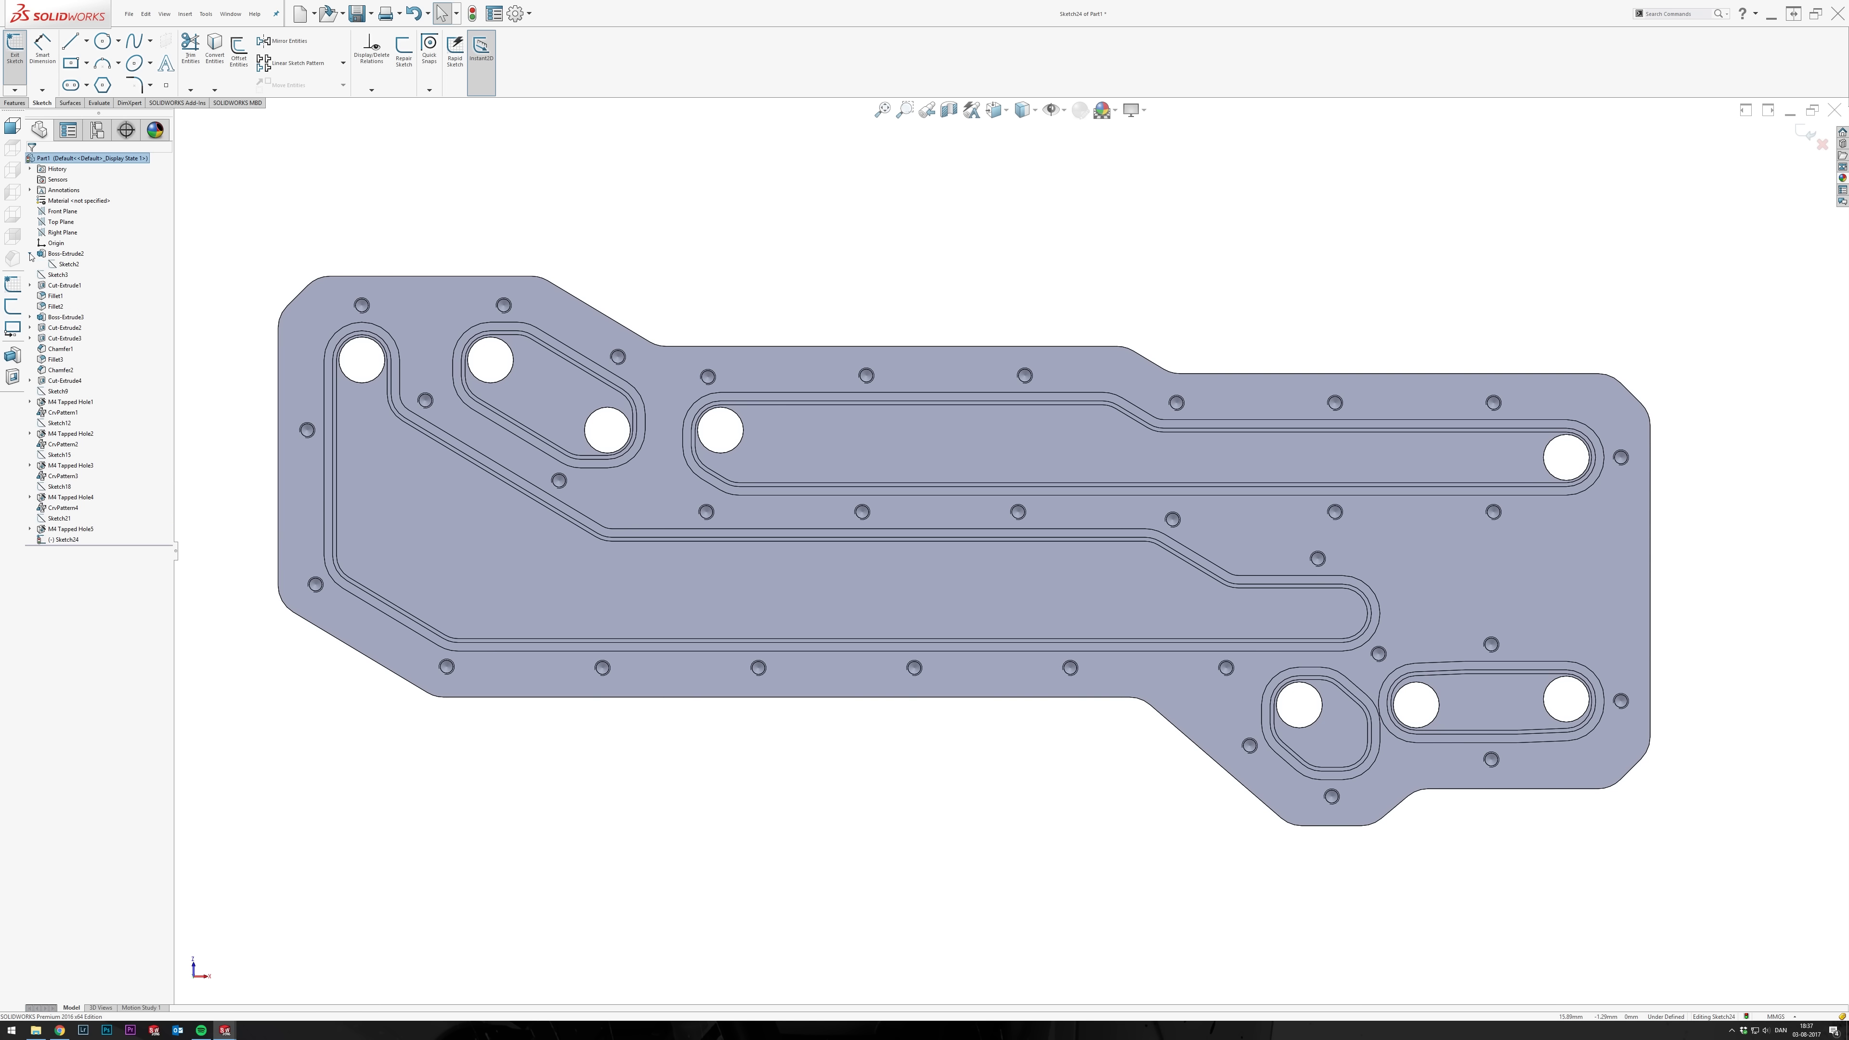
left_click(62, 264)
left_click(75, 249)
scroll(1009, 551, "up", 5)
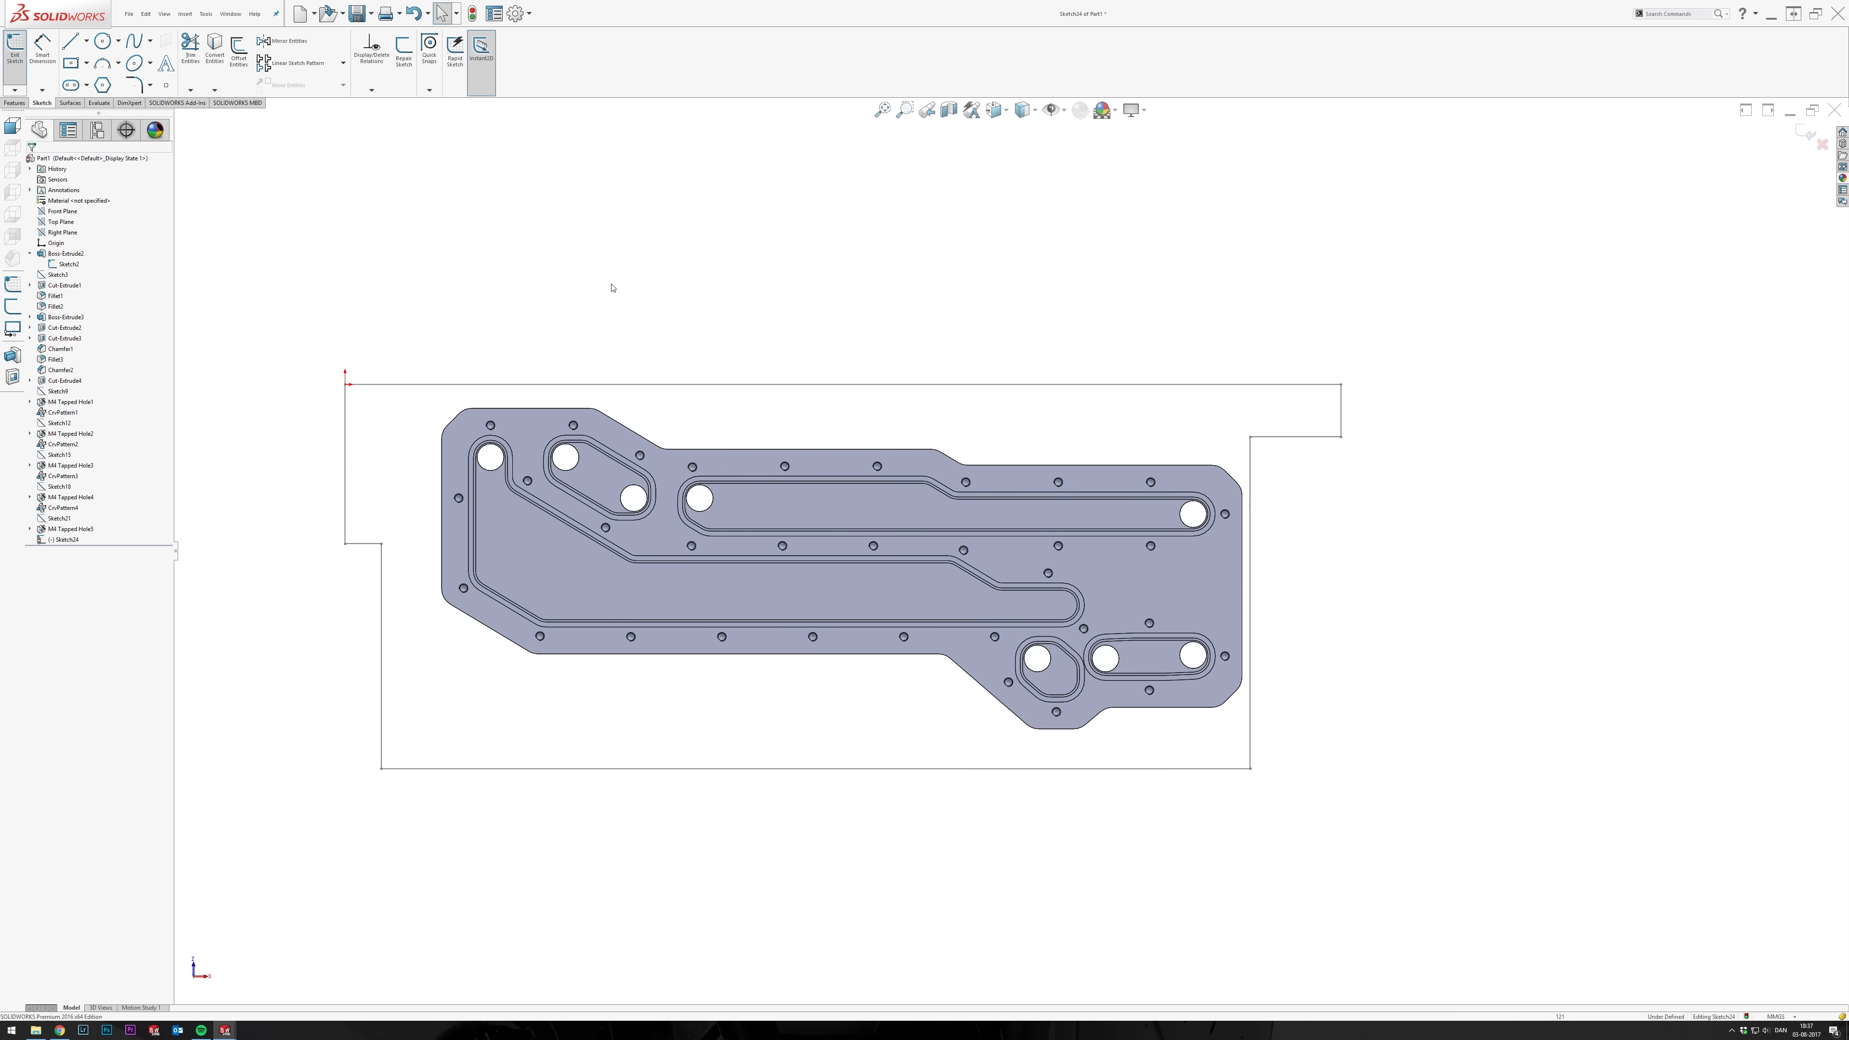
left_click(68, 264)
left_click(215, 49)
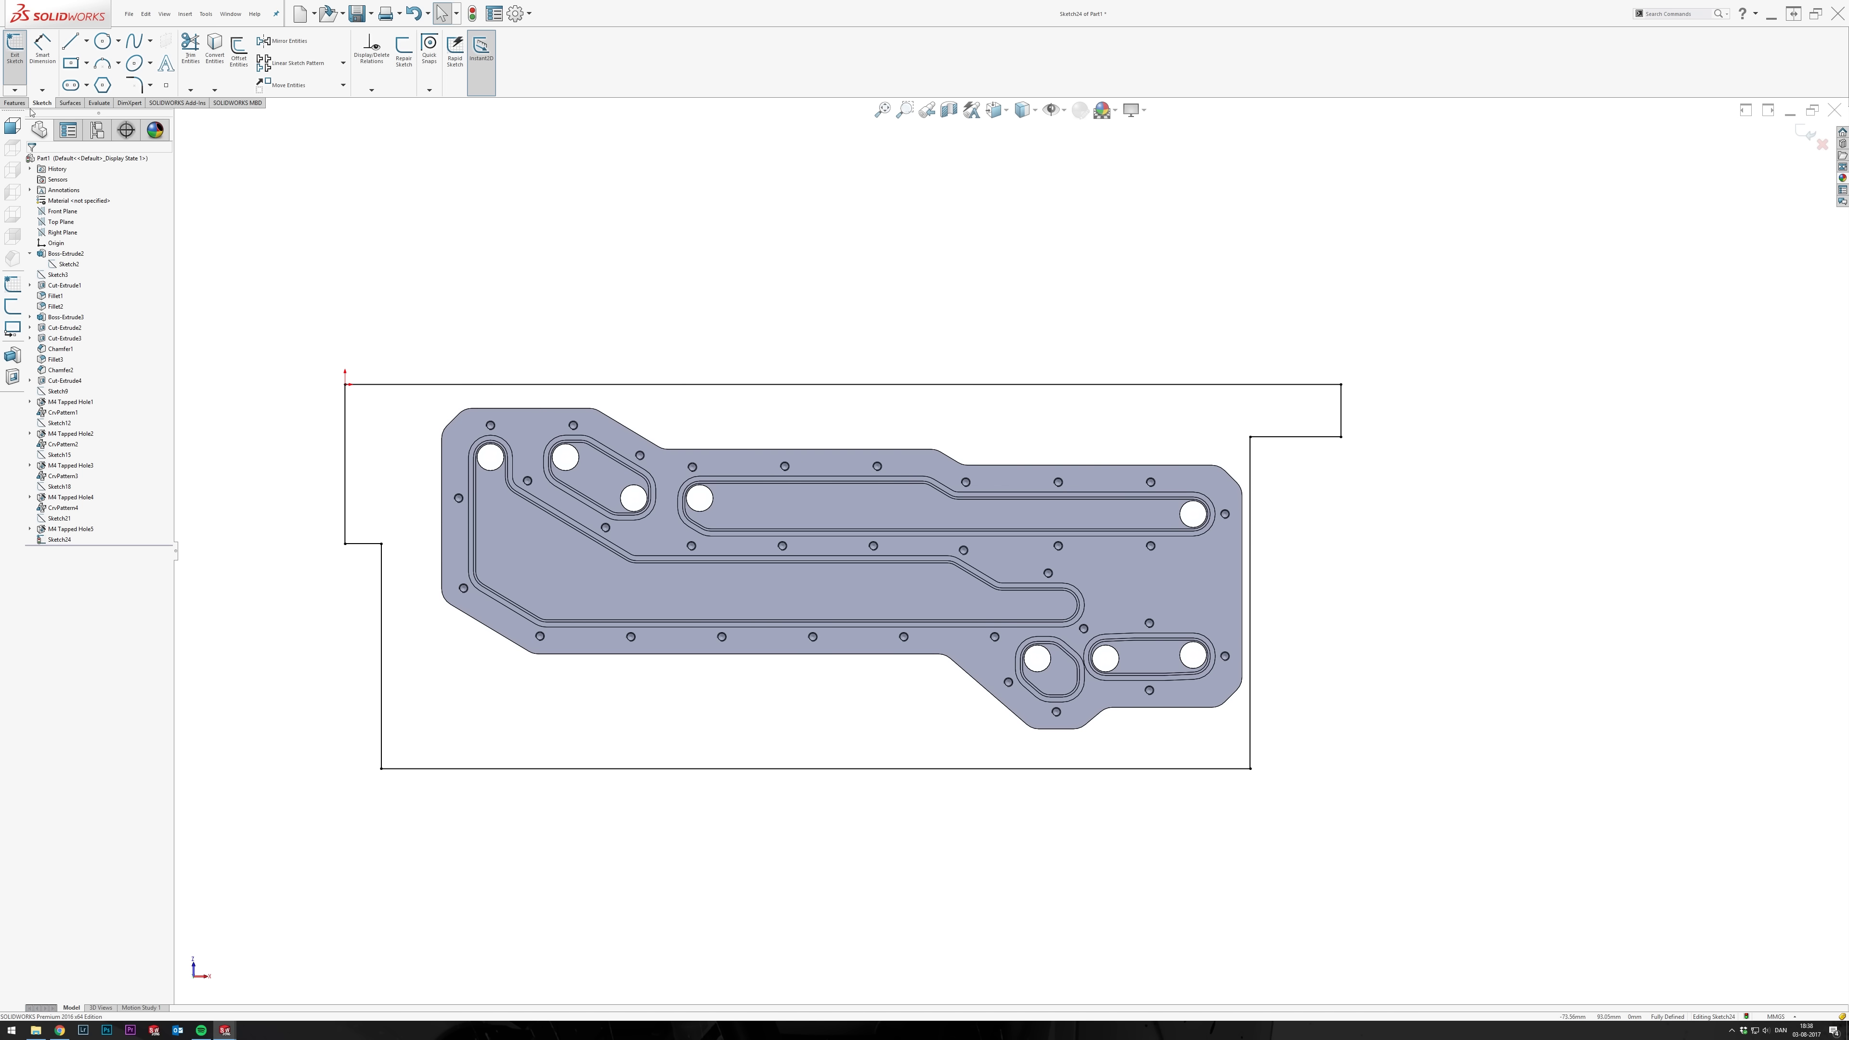
Start converting entities from the plate's face and add all of its inner loops to the selection.
left_click(214, 49)
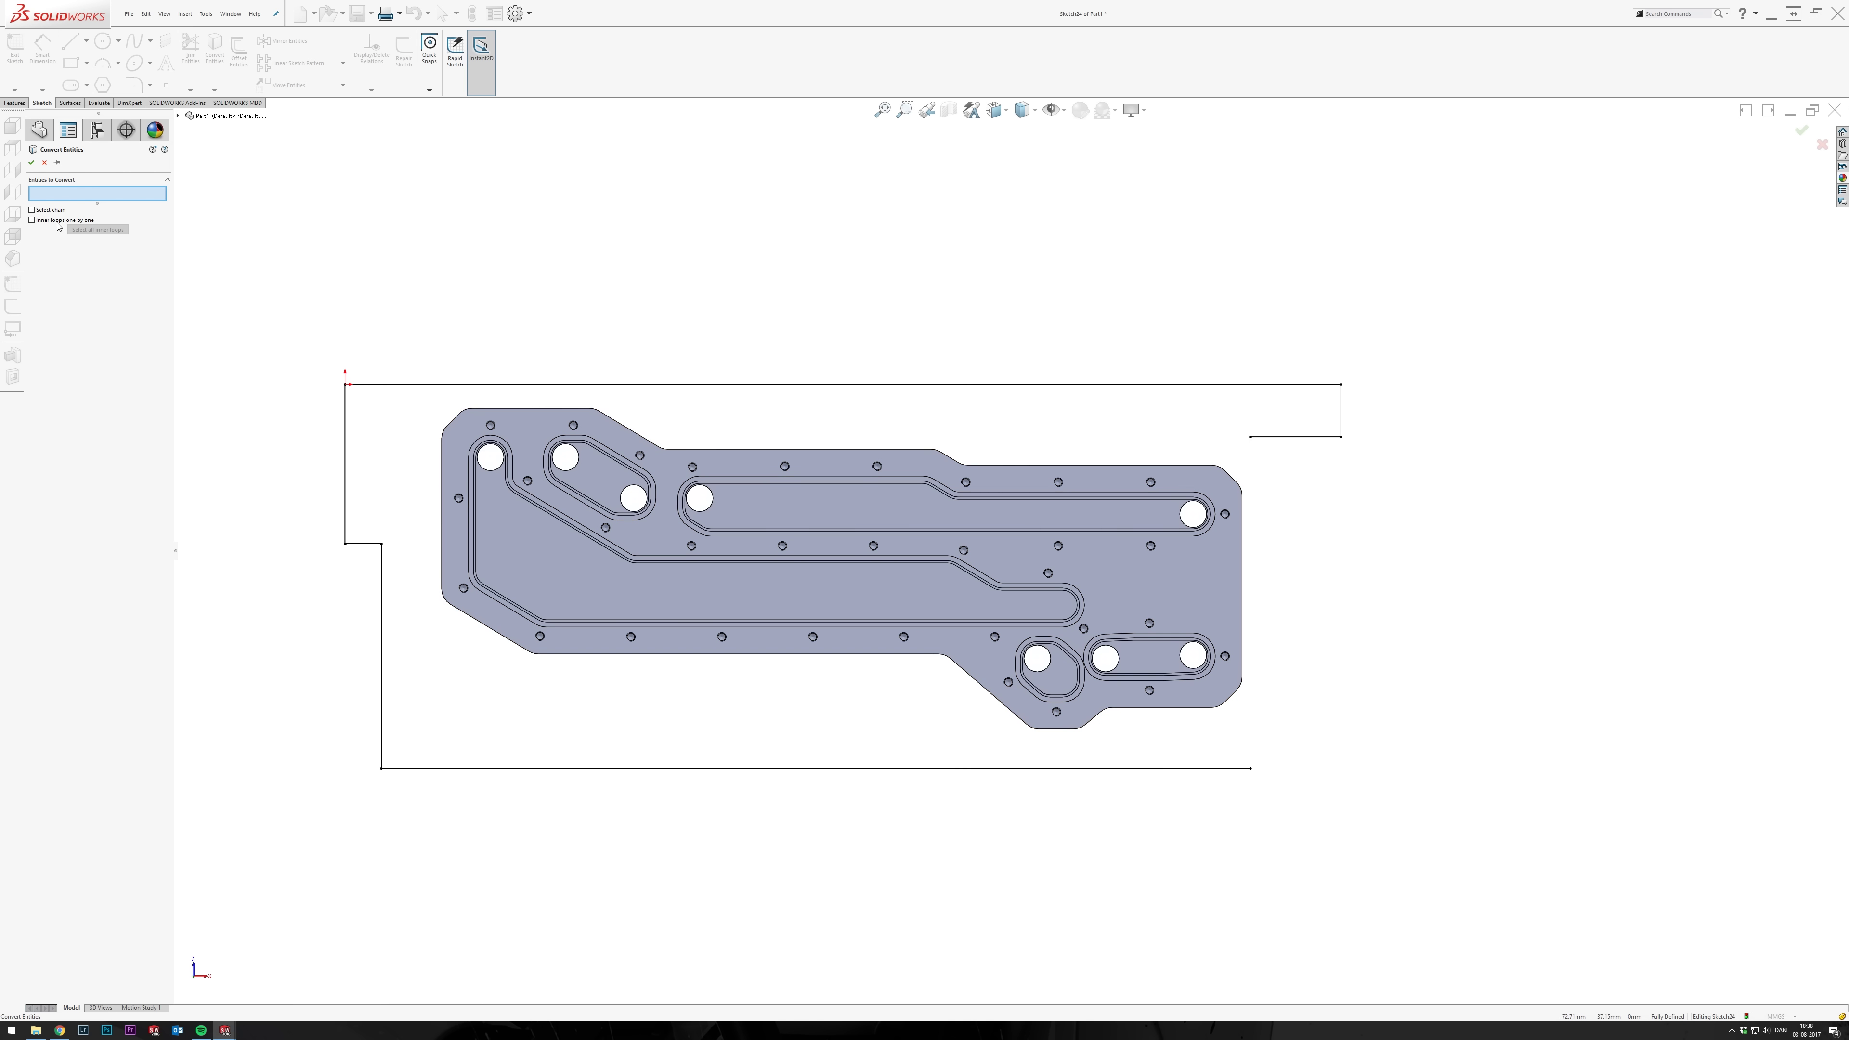
left_click(489, 406)
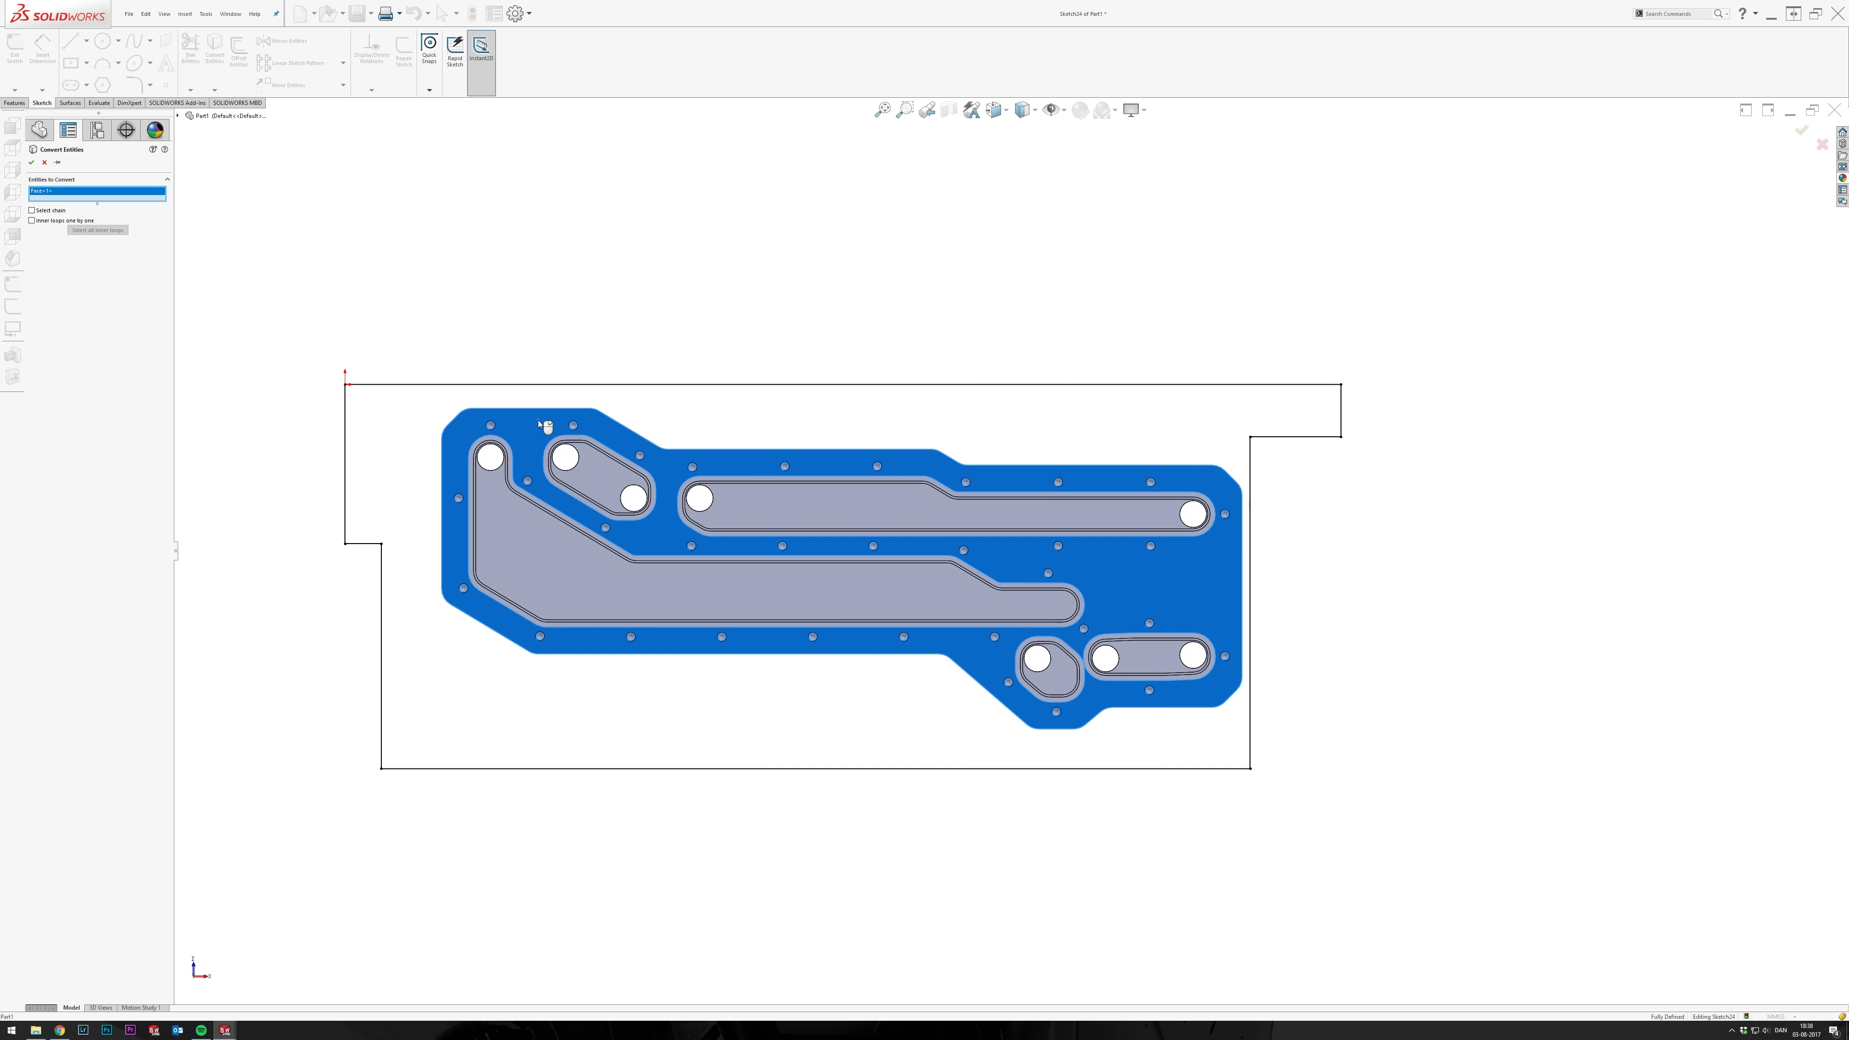
left_click(98, 229)
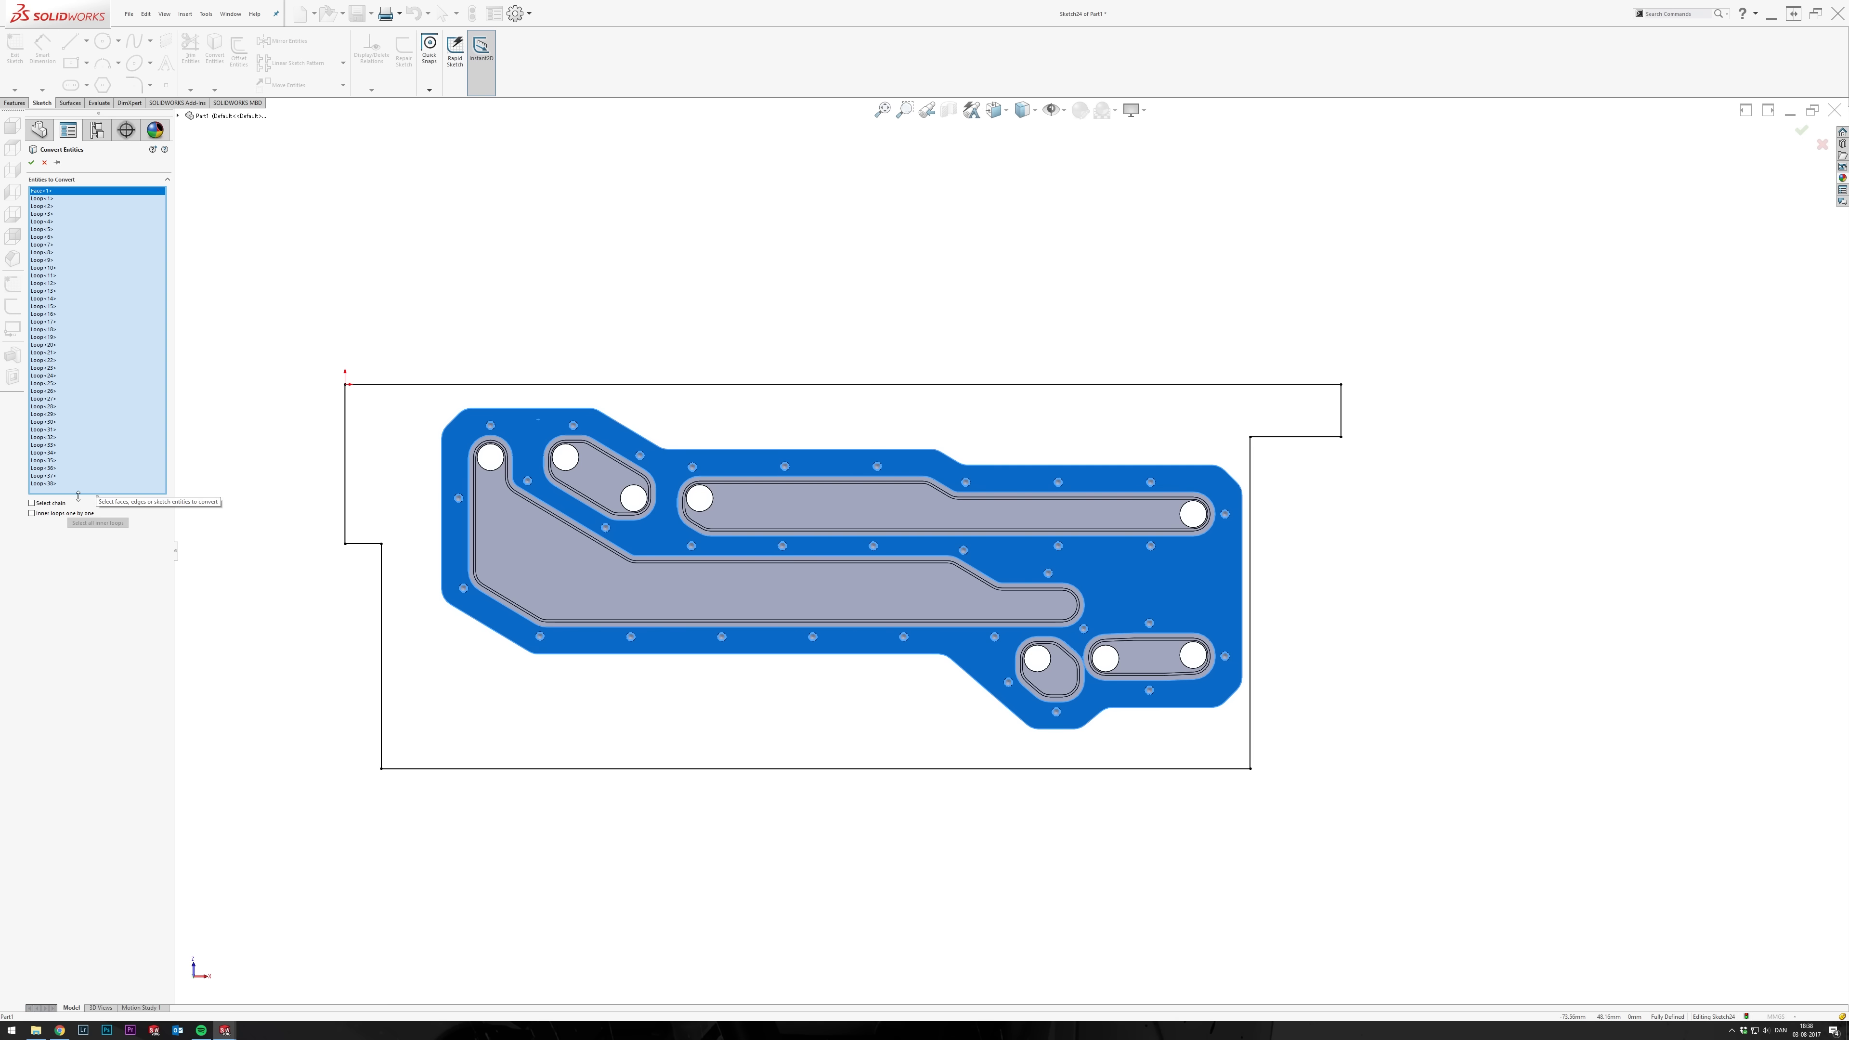
Remove the face itself and the channel groove outlines from the entities to convert, keeping the screw hole loops.
left_click(49, 199)
key("Up")
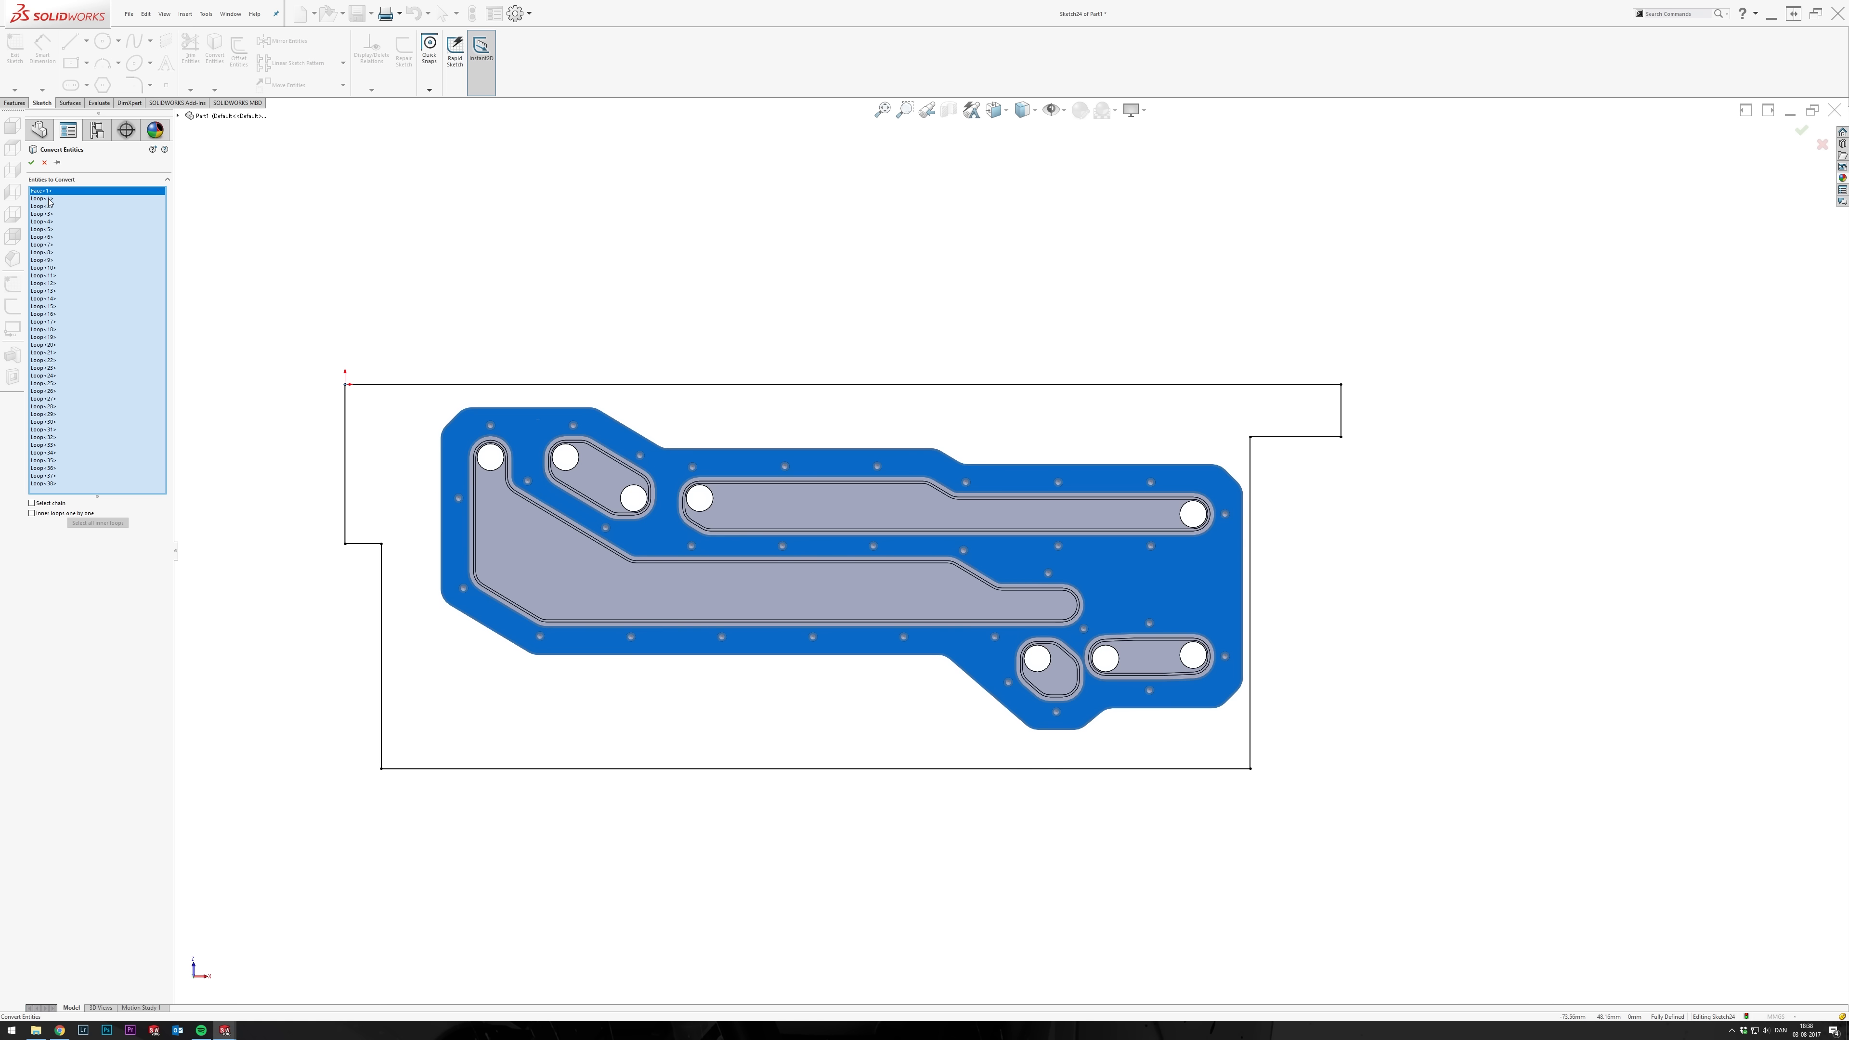
key("Down")
key("Down")
key("Up")
key("Delete")
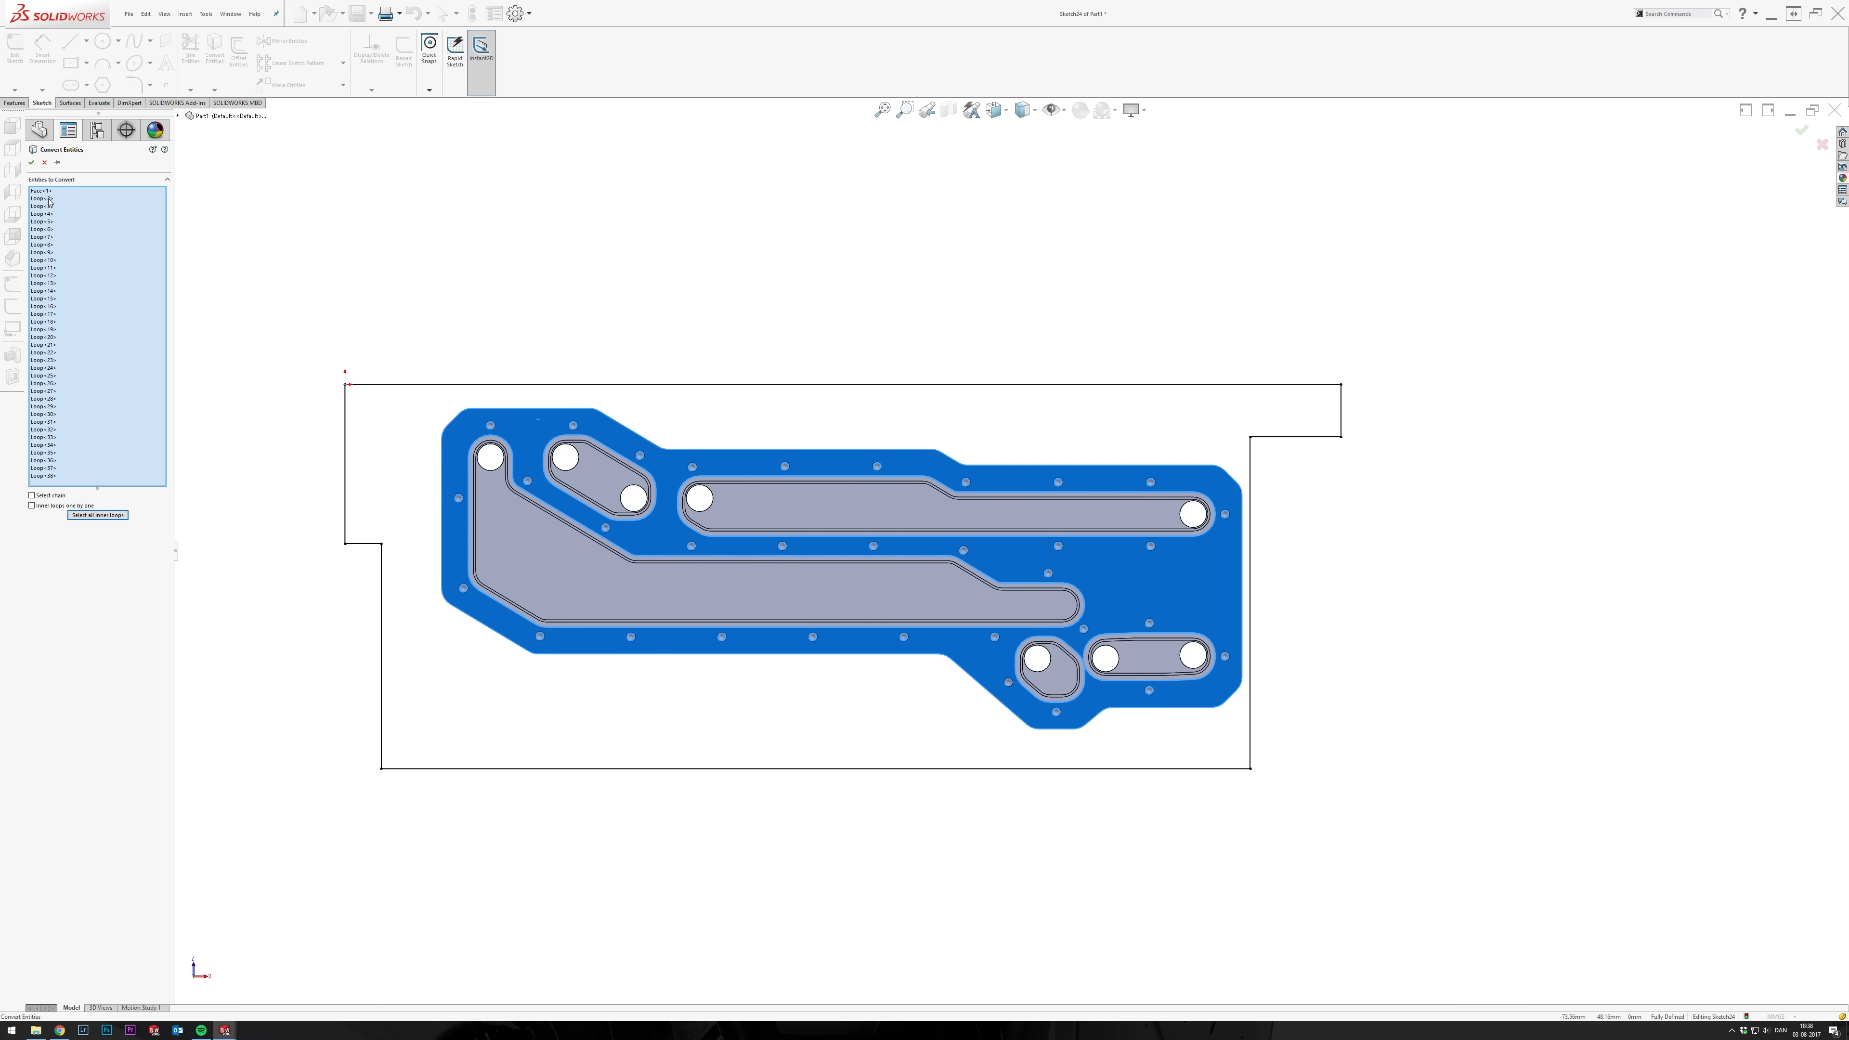
key("Delete")
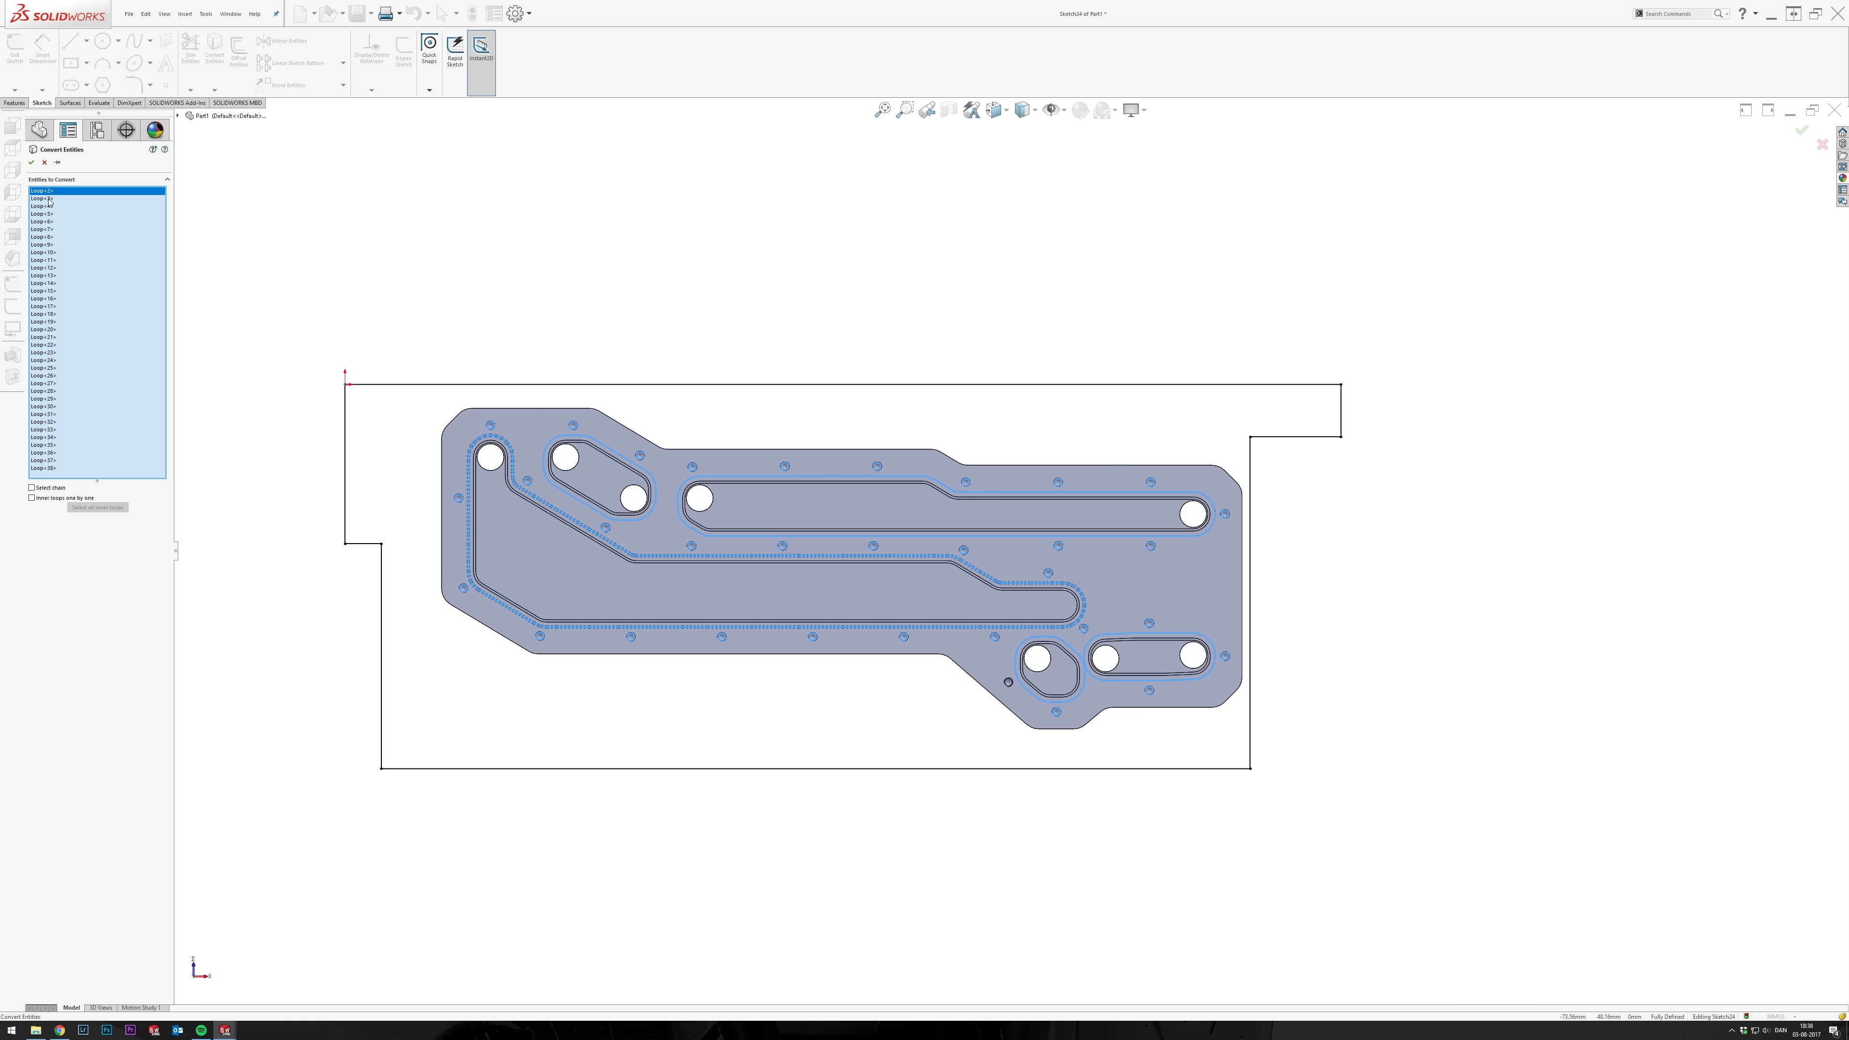
key("Delete")
key("Delete")
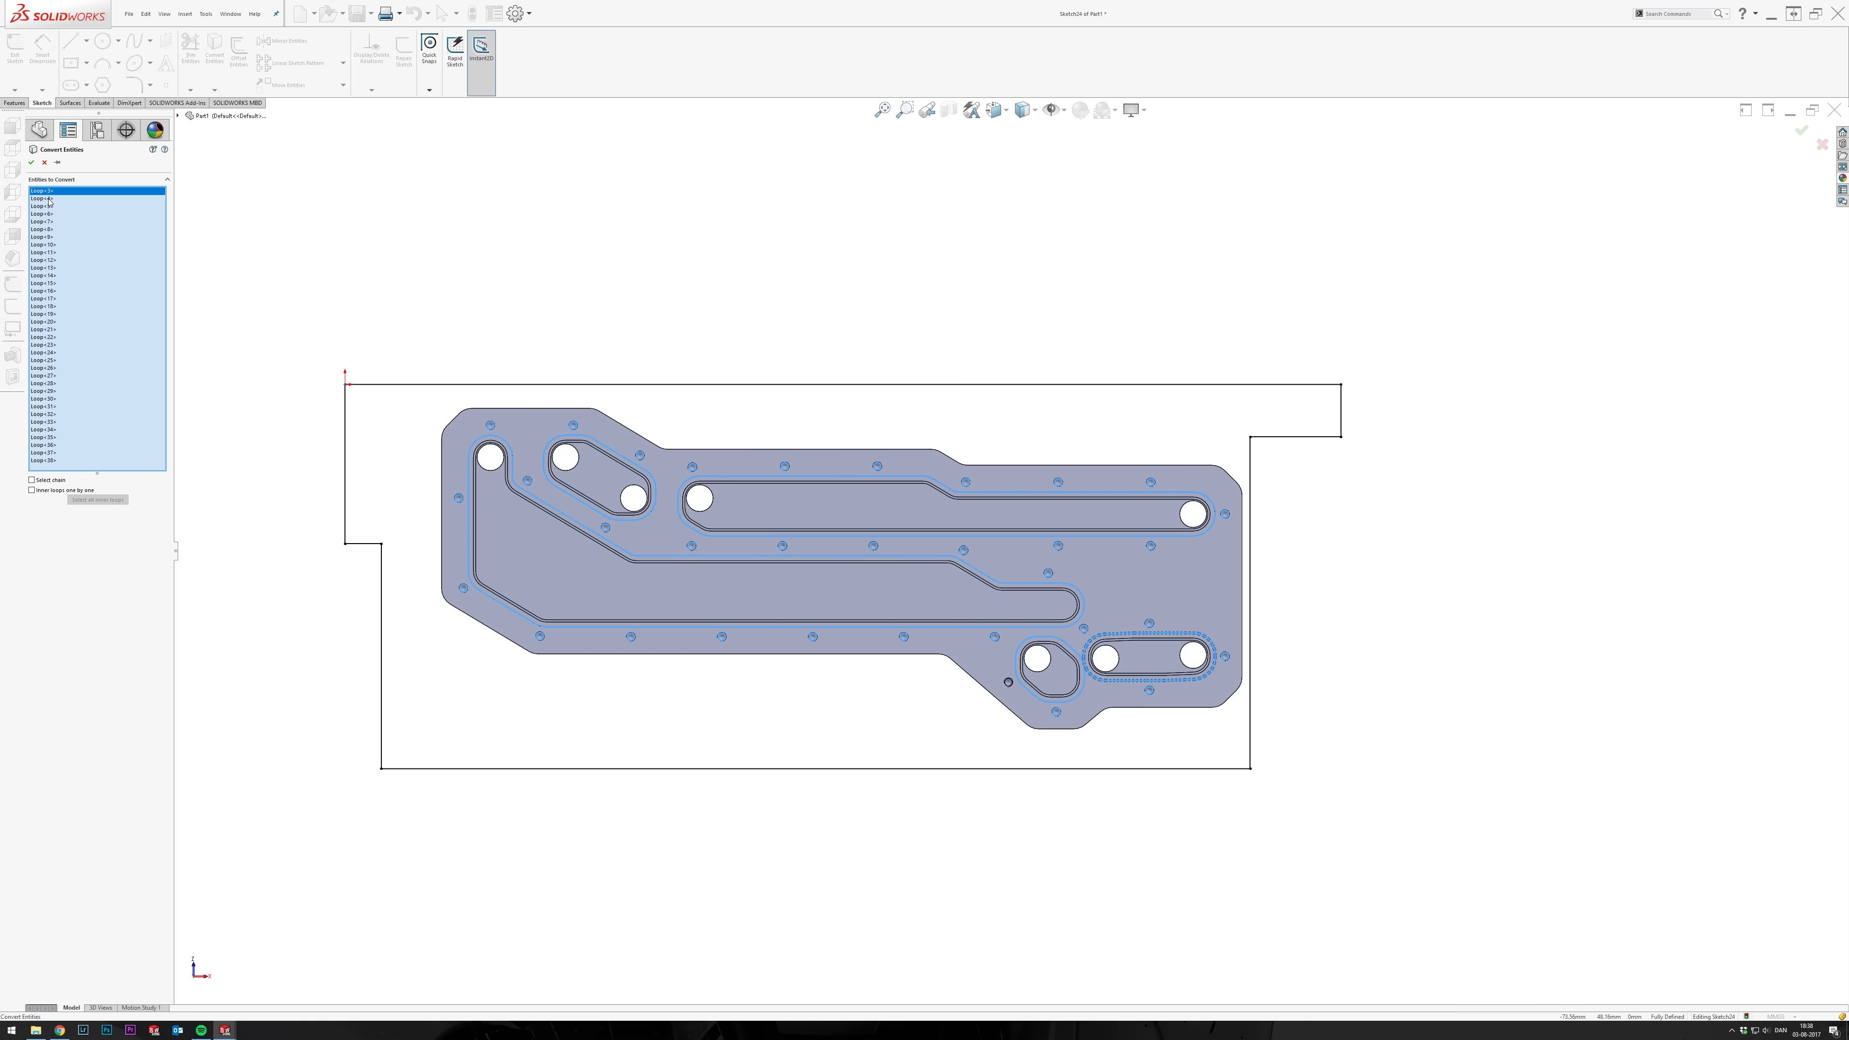
key("Delete")
key("Delete")
key("Delete")
Check through the remaining screw hole loops and convert them into the sketch.
key("Down")
key("Down")
key("Down")
key("Down")
key("Down")
key("Down")
key("Down")
key("Down")
key("Down")
key("Down")
key("Down")
key("Down")
key("Down")
key("Down")
key("Down")
key("Down")
key("Down")
key("Down")
key("Down")
key("Down")
key("Down")
key("Down")
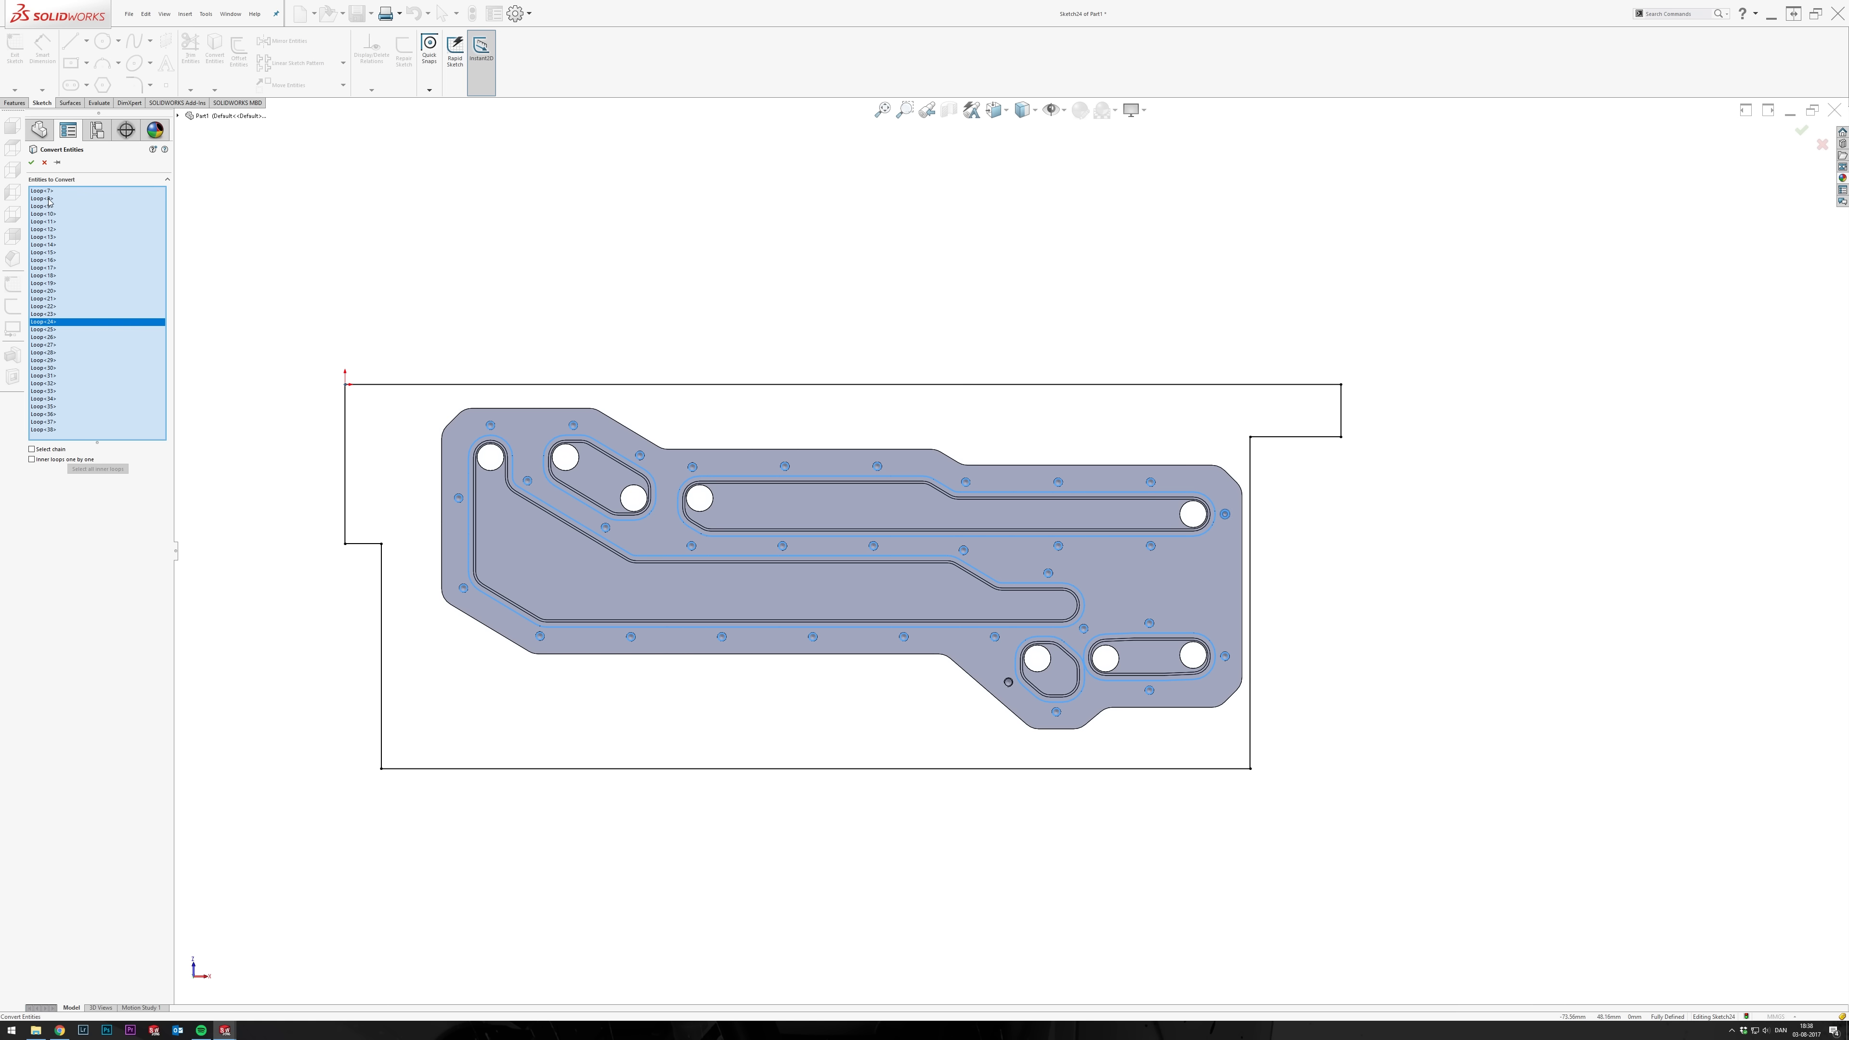
key("Down")
key("Down")
key("Down")
key("Down")
key("Down")
key("Down")
key("Down")
key("Down")
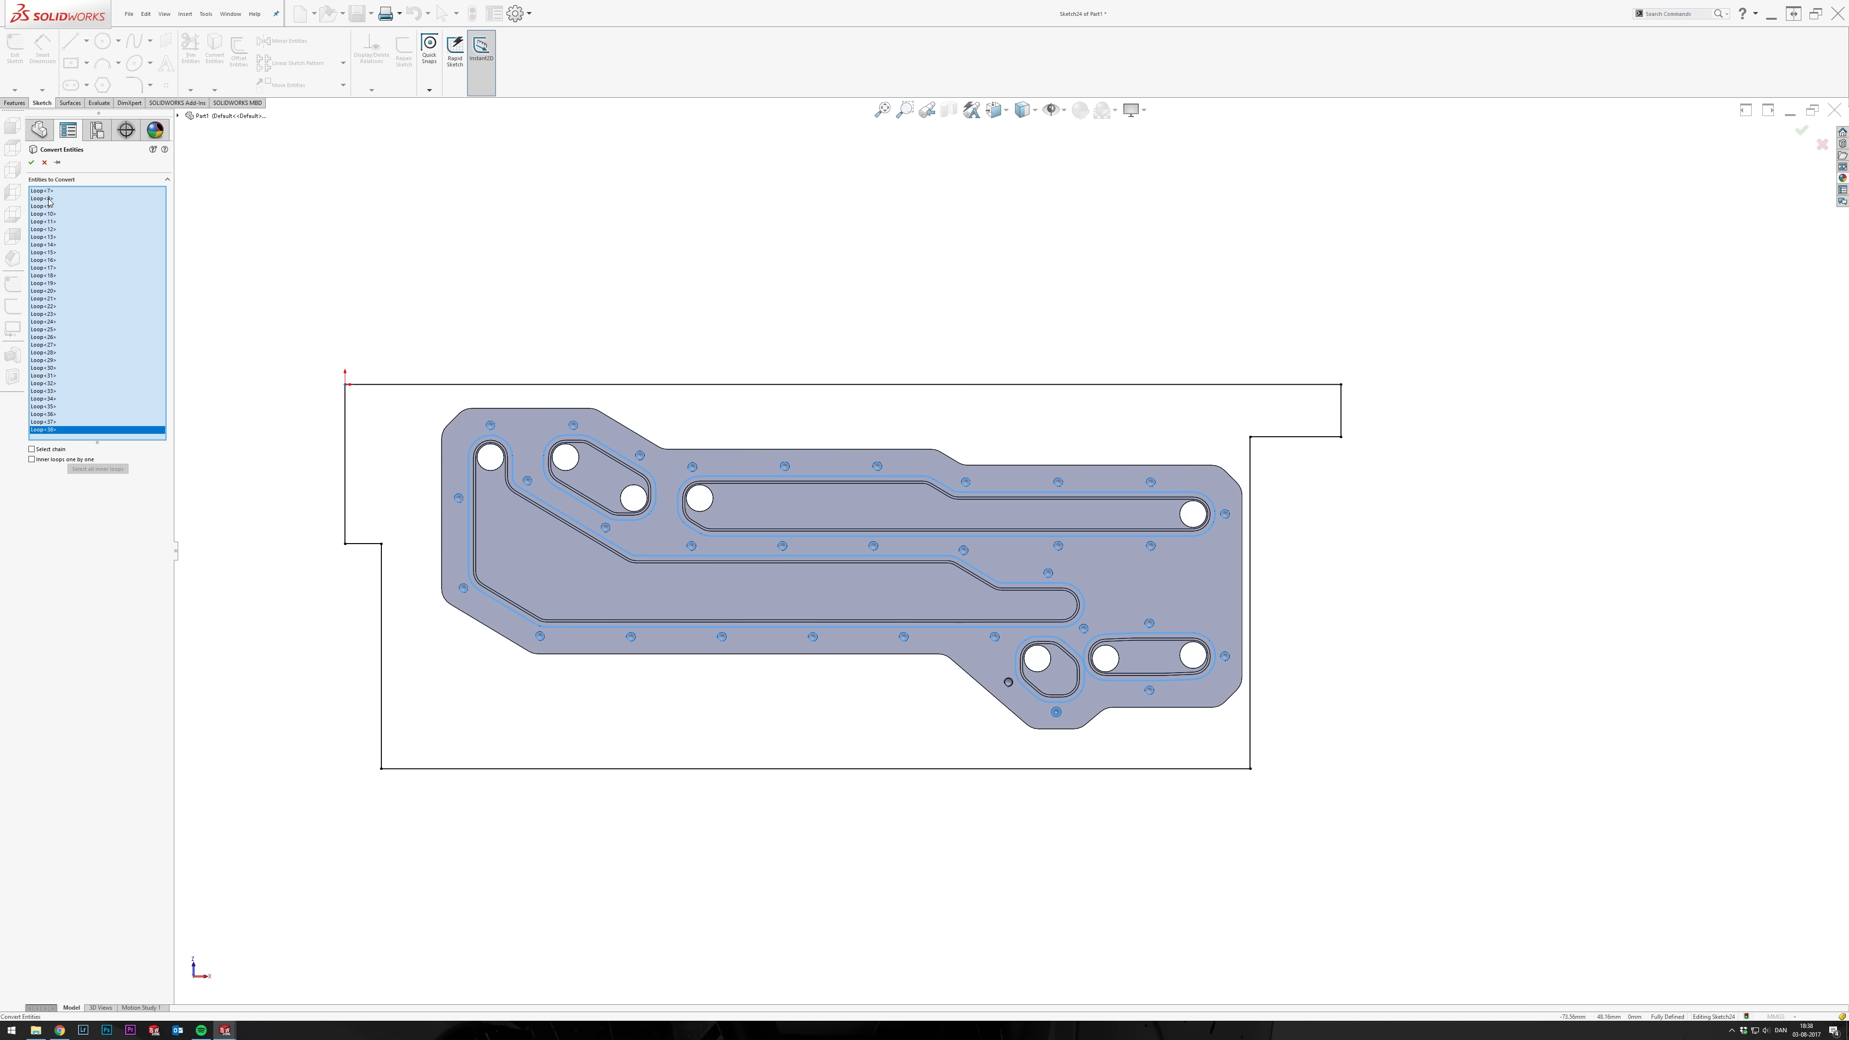
key("Up")
key("Up")
key("Up")
key("Up")
key("Up")
key("Up")
key("Up")
key("Up")
key("Up")
key("Up")
key("Up")
key("Up")
key("Up")
key("Up")
key("Up")
key("Up")
key("Up")
key("Up")
key("Up")
key("Up")
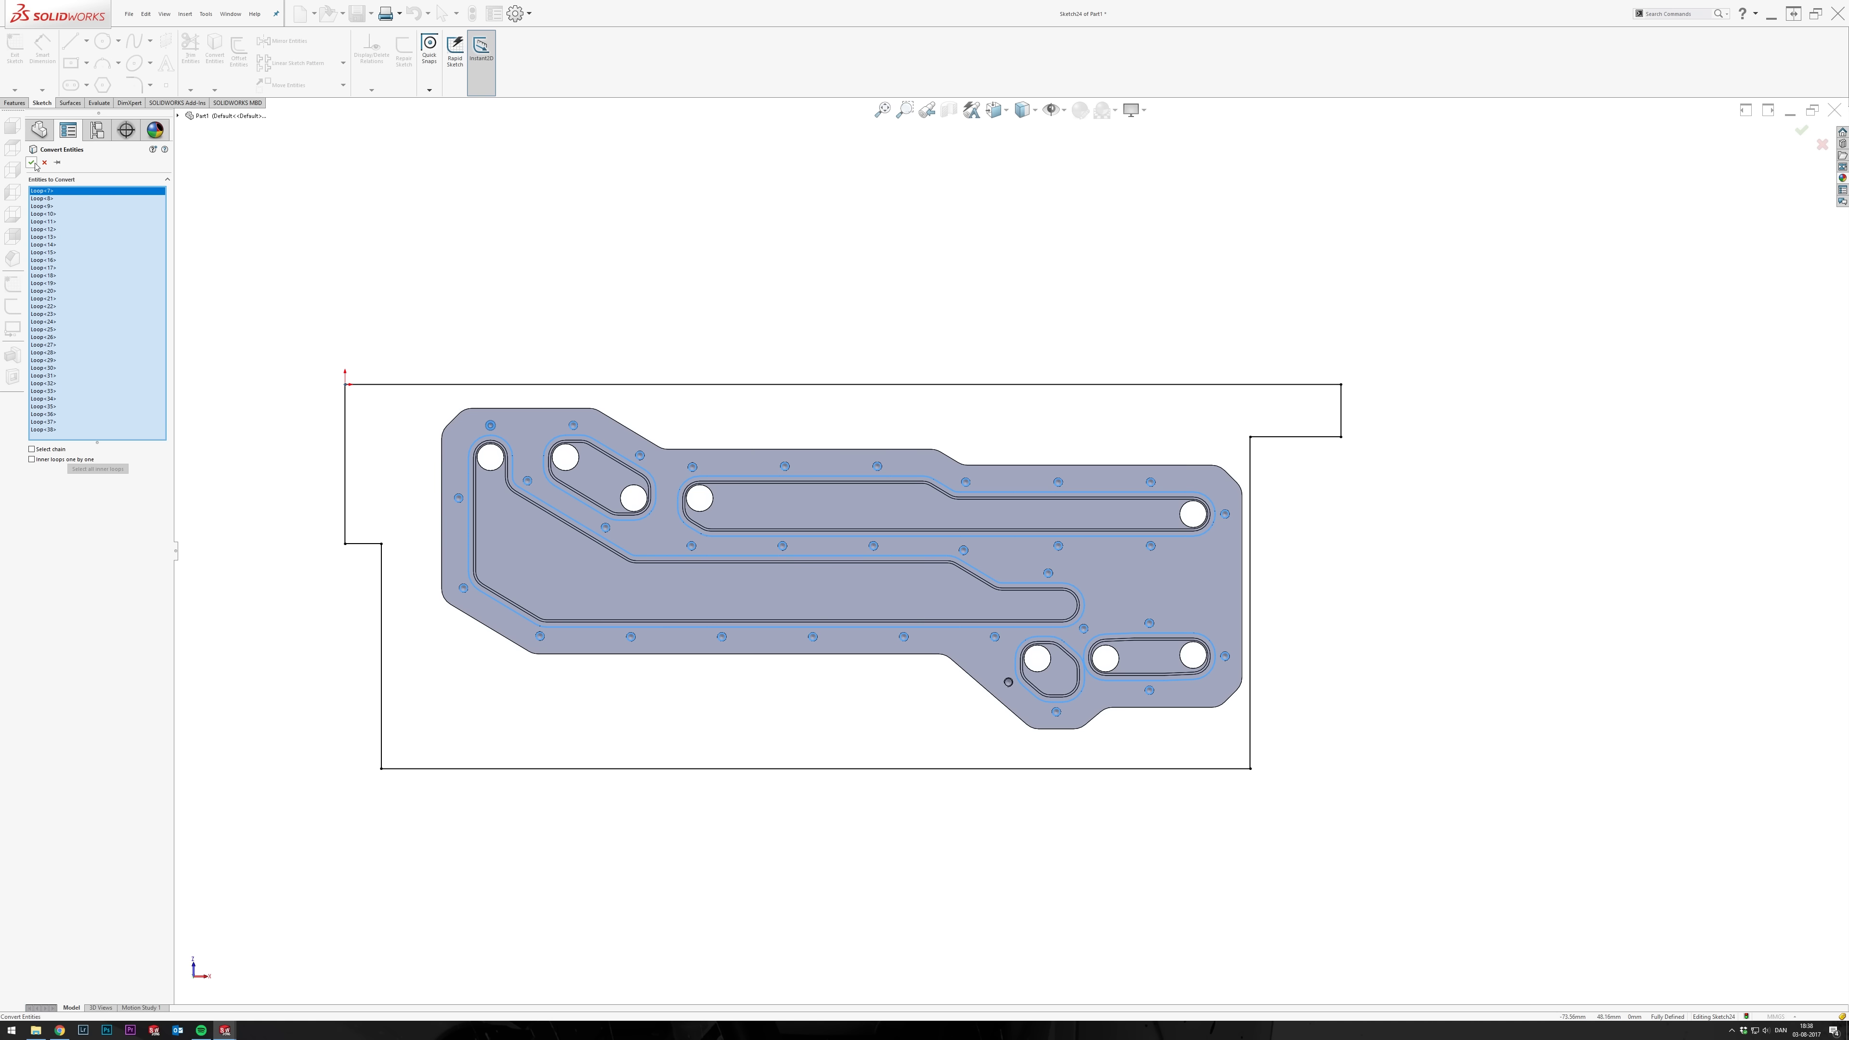
left_click(32, 162)
Convert the edge of the missed screw hole at the lower-left side of the angular single-port channel.
scroll(998, 716, "down", 10)
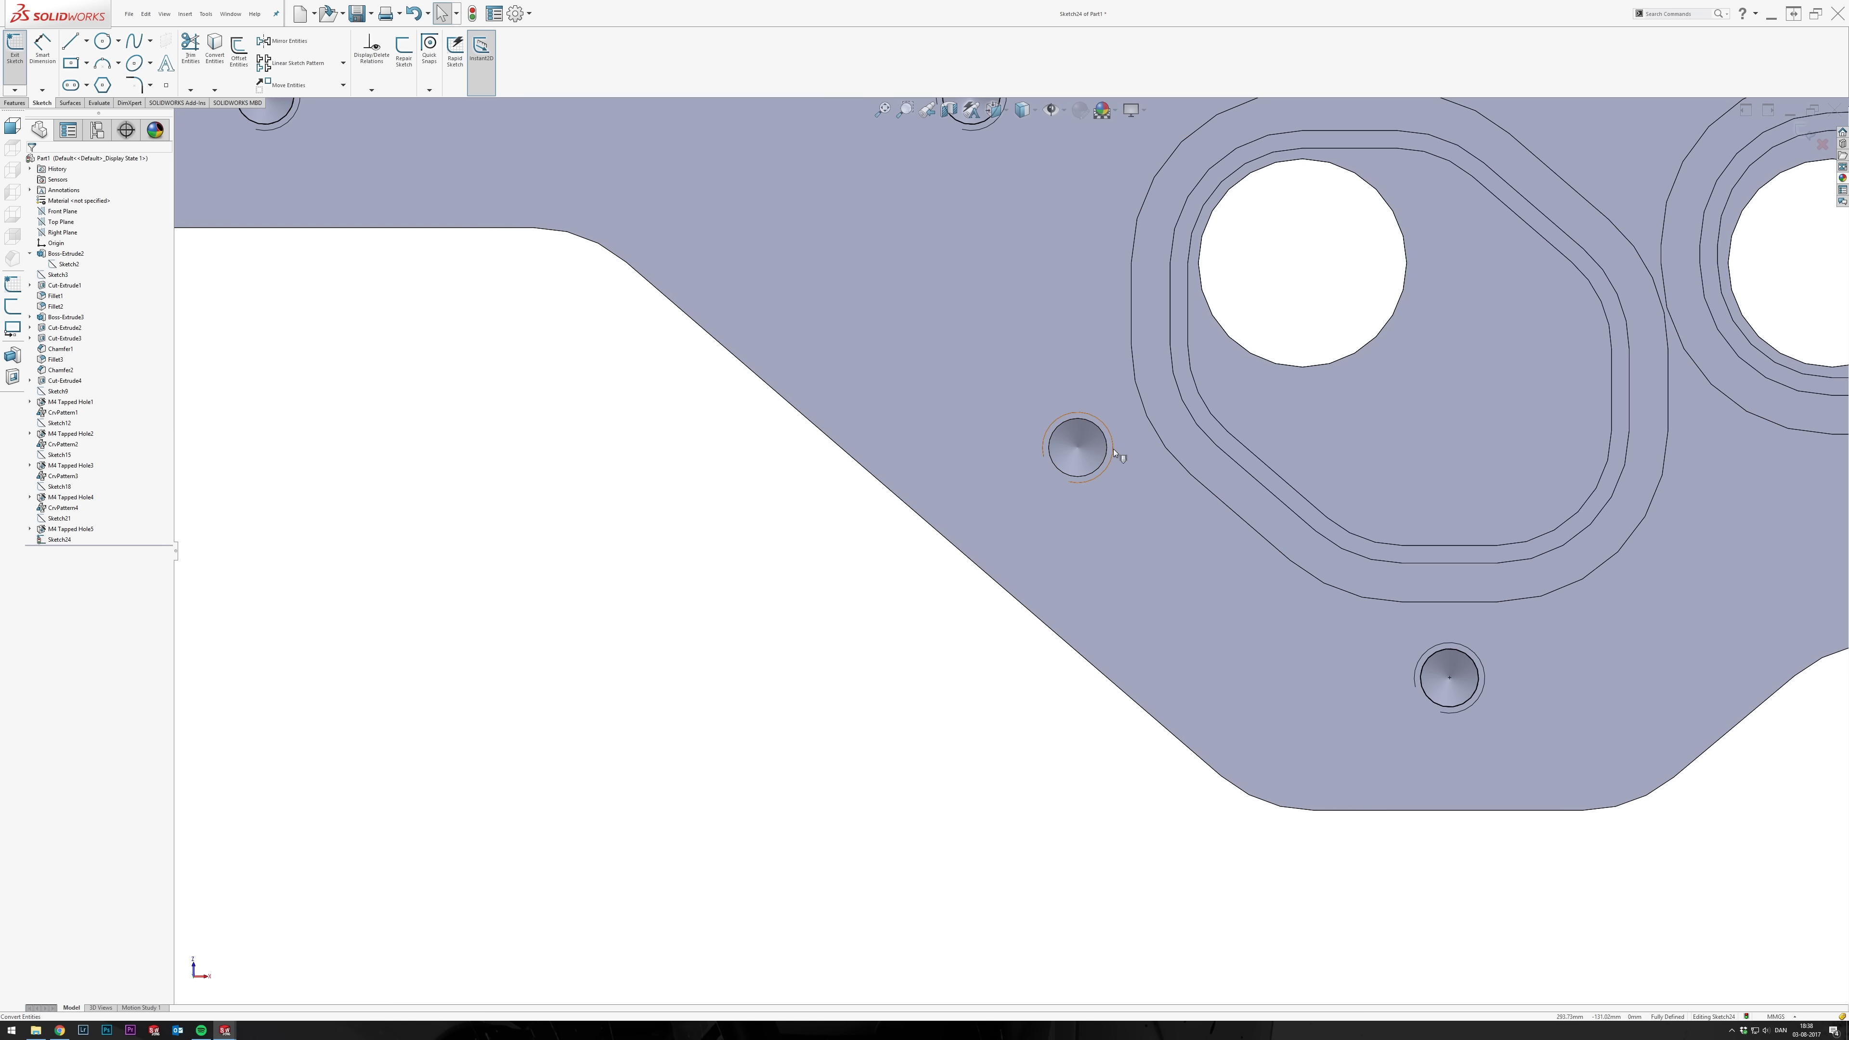
scroll(966, 537, "up", 10)
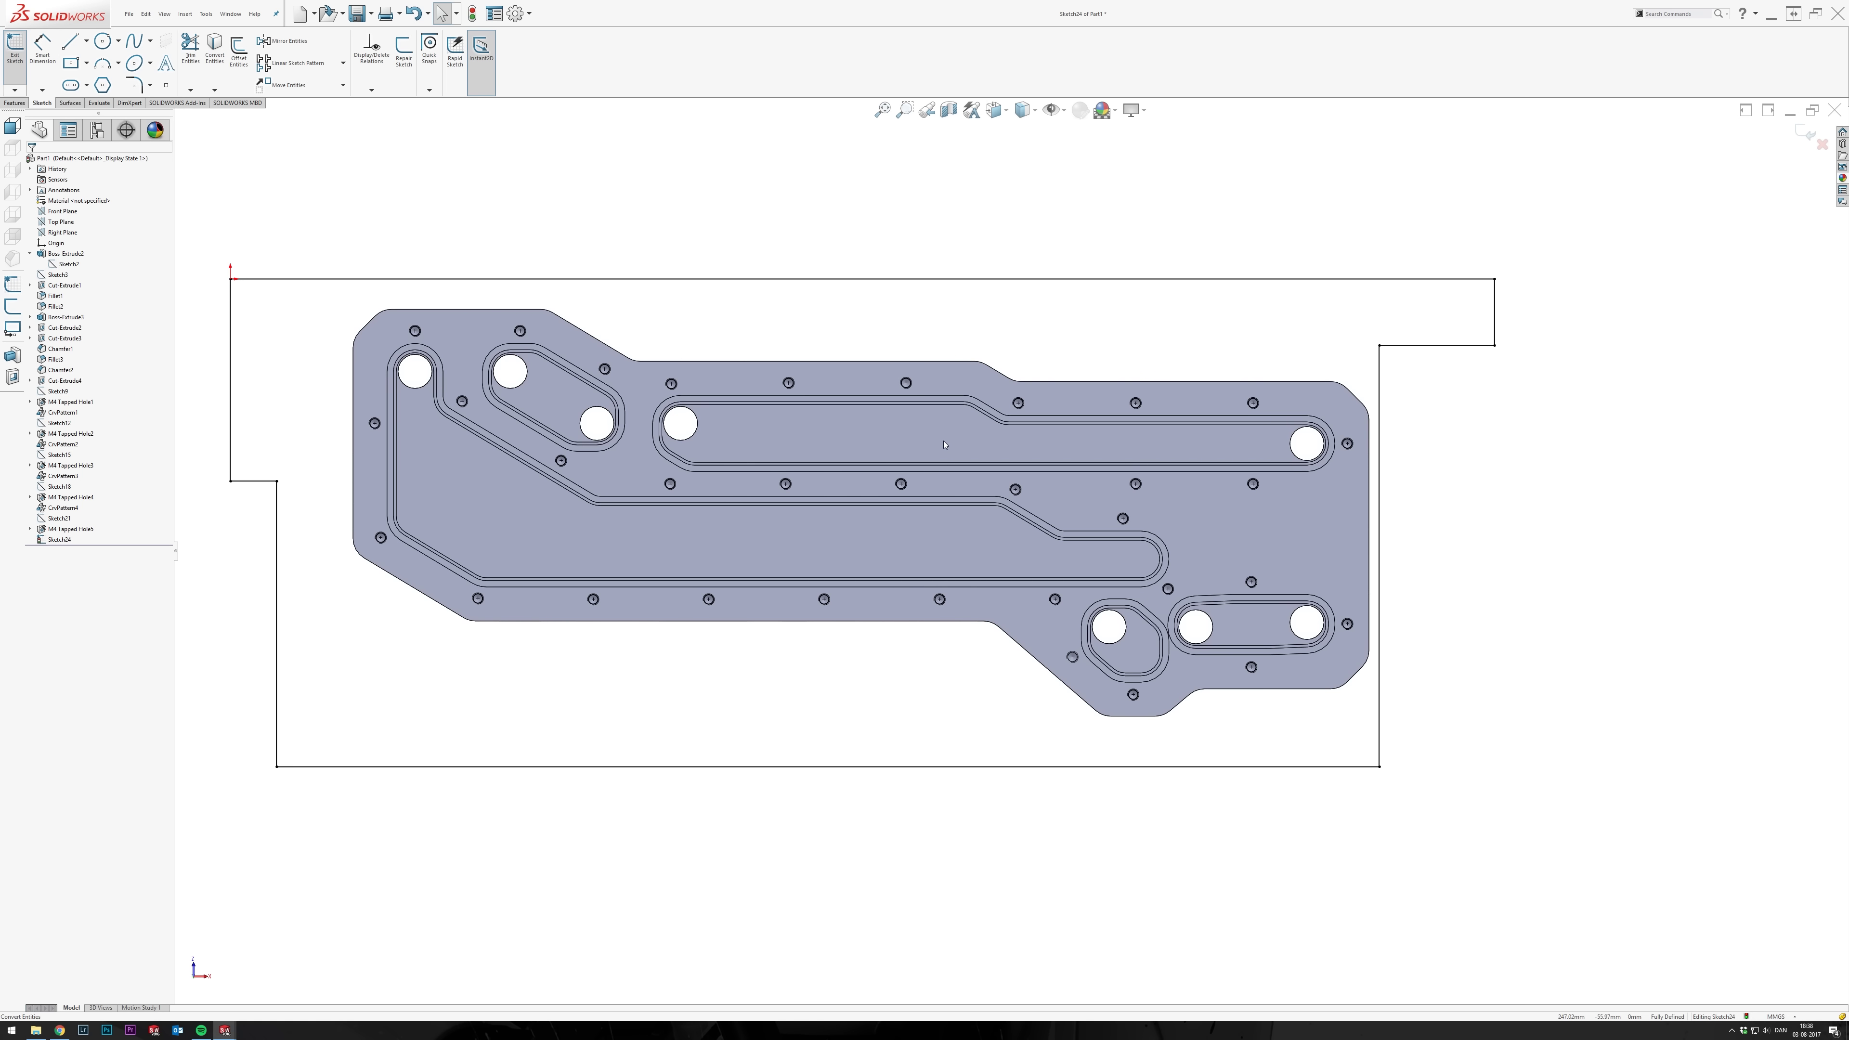
left_click(214, 49)
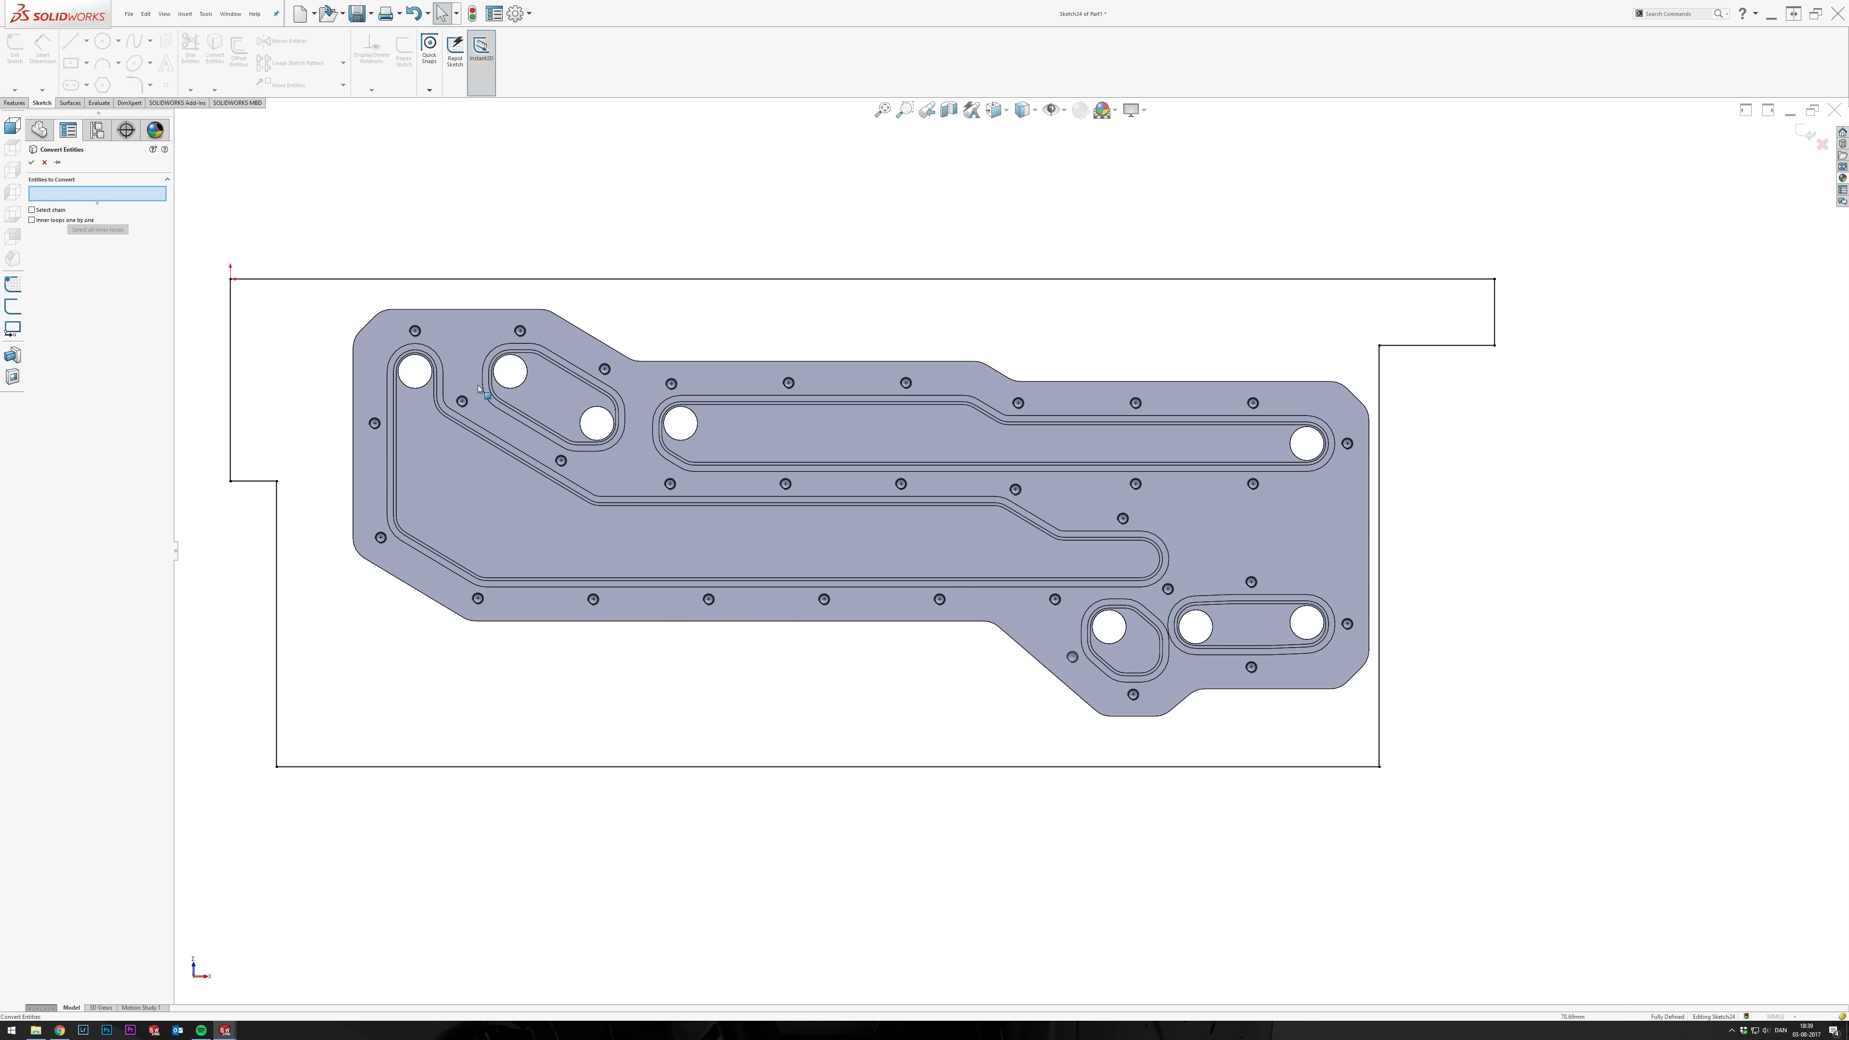
left_click(1074, 658)
left_click(32, 162)
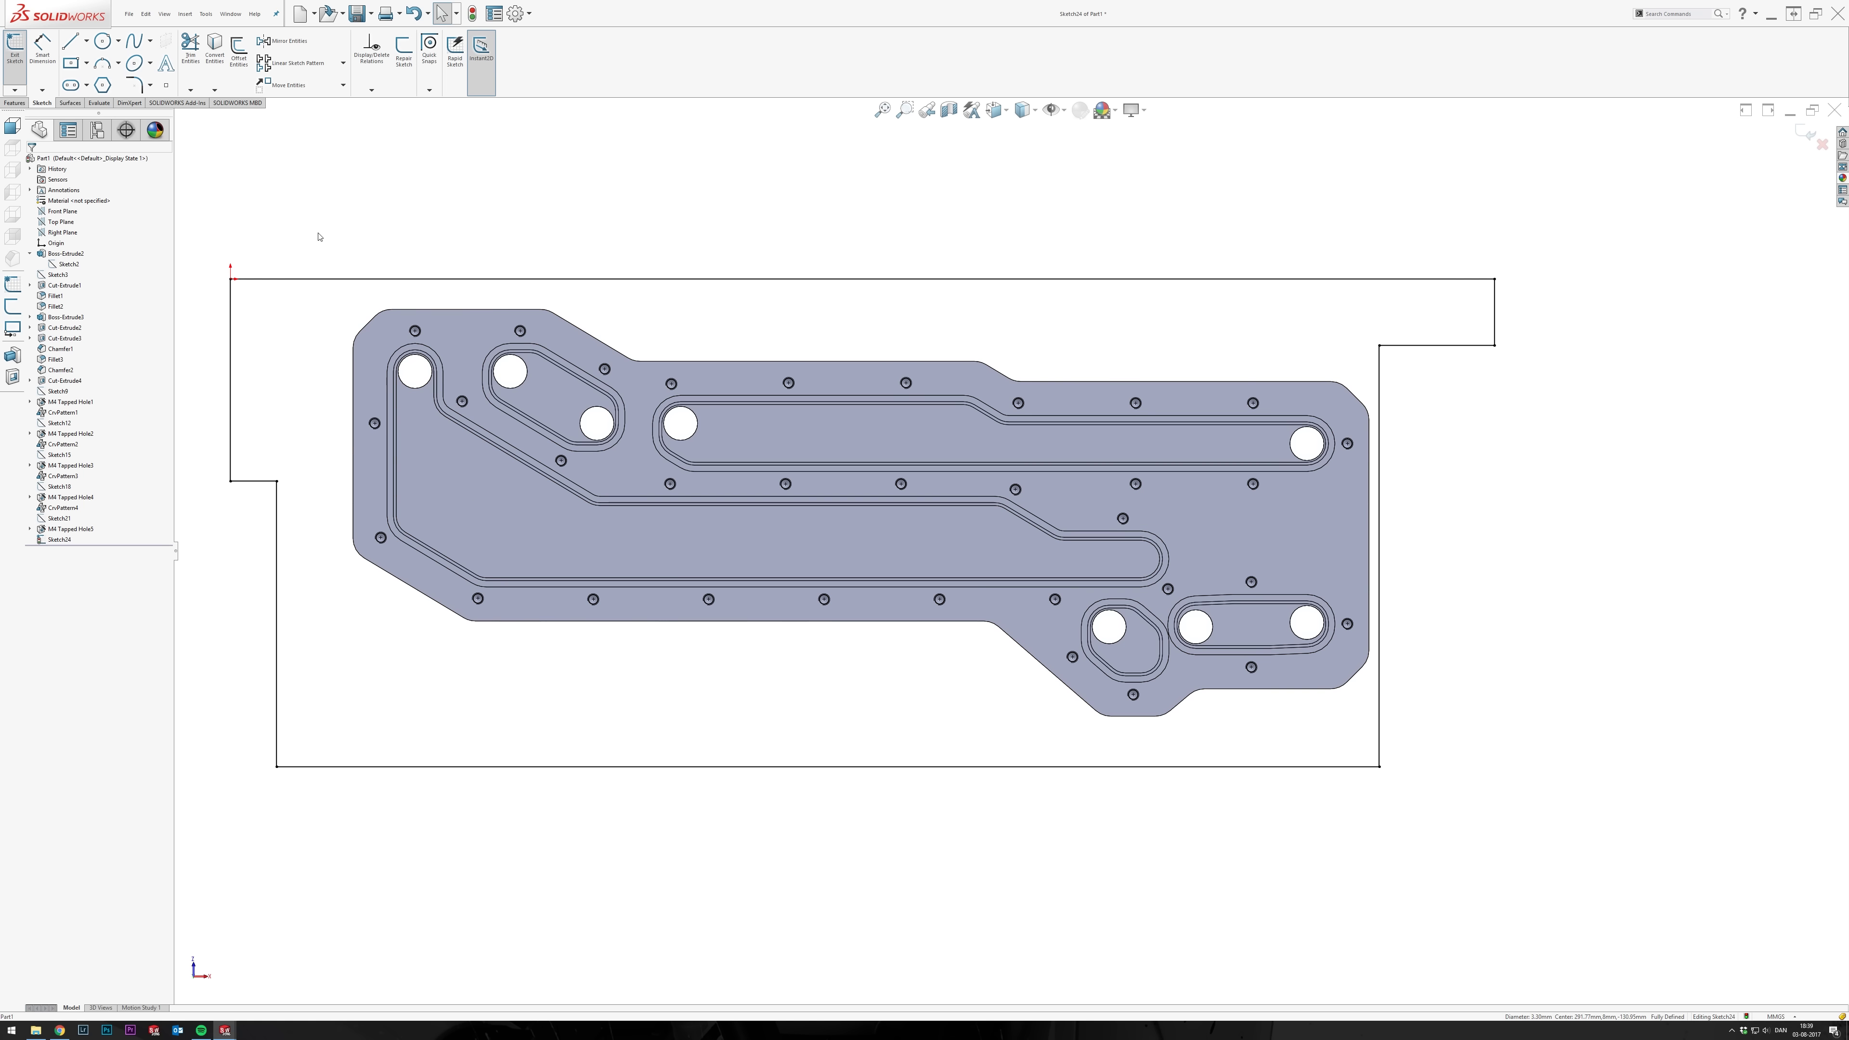
Measure the diameter of the converted screw hole circle above the large channel's upper-left port.
left_click_drag(302, 311, 1378, 723)
left_click(1530, 528)
left_click(100, 102)
left_click(41, 51)
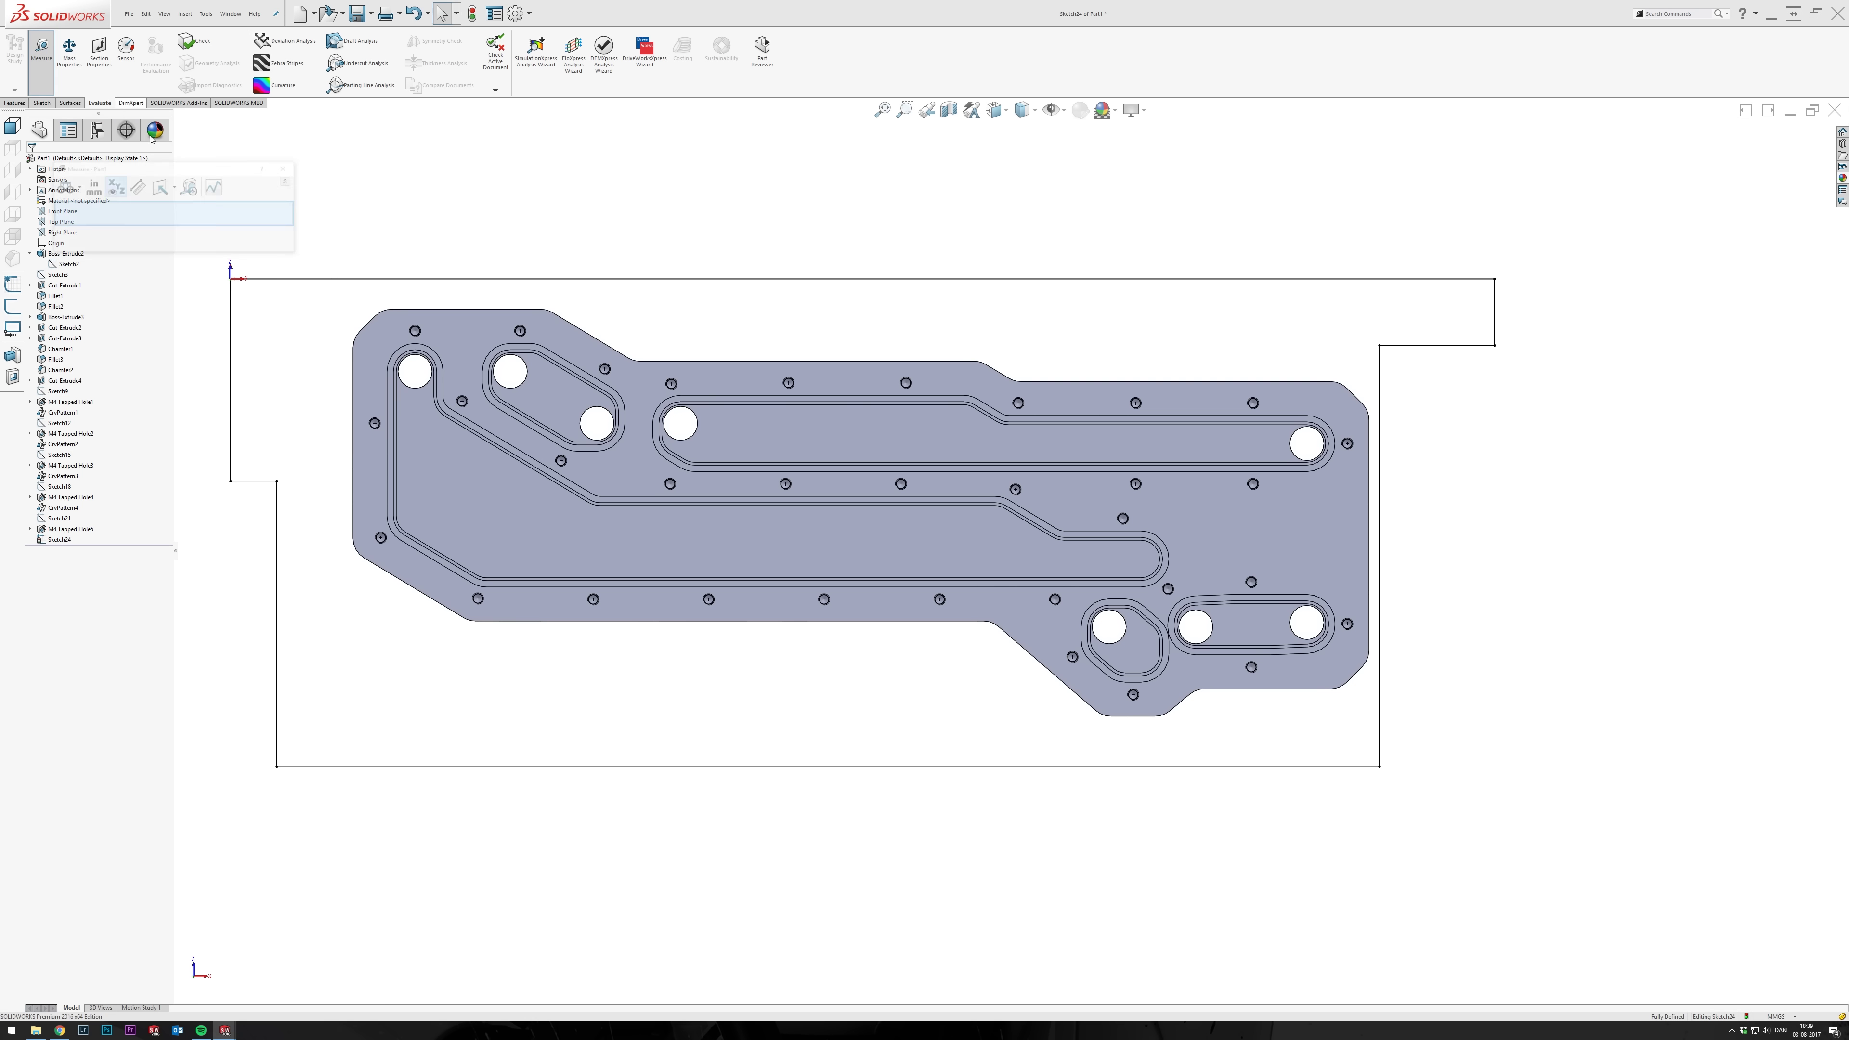
left_click(417, 331)
scroll(495, 291, "down", 3)
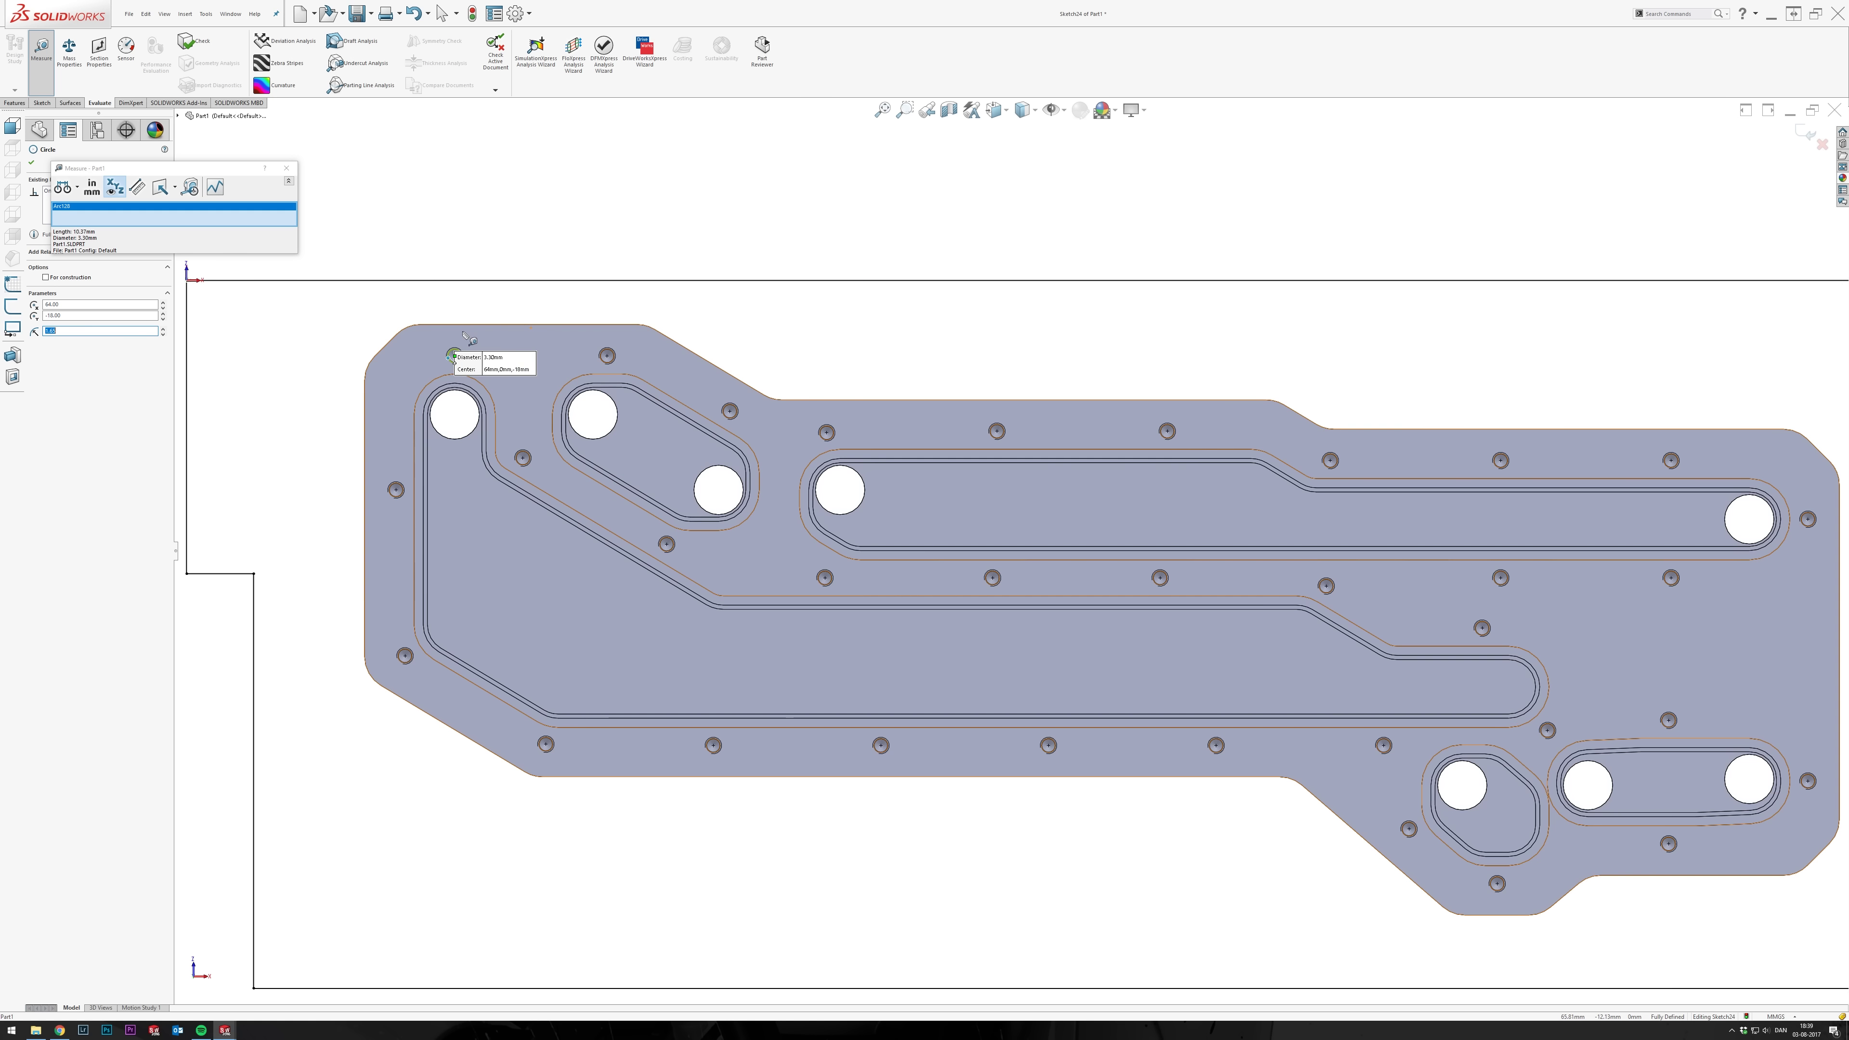
key("Escape")
Offset all the converted screw hole circles 0.35 mm outward, turning the base circles into construction geometry.
scroll(1010, 551, "up", 5)
scroll(1507, 616, "down", 2)
left_click_drag(1374, 414, 495, 769)
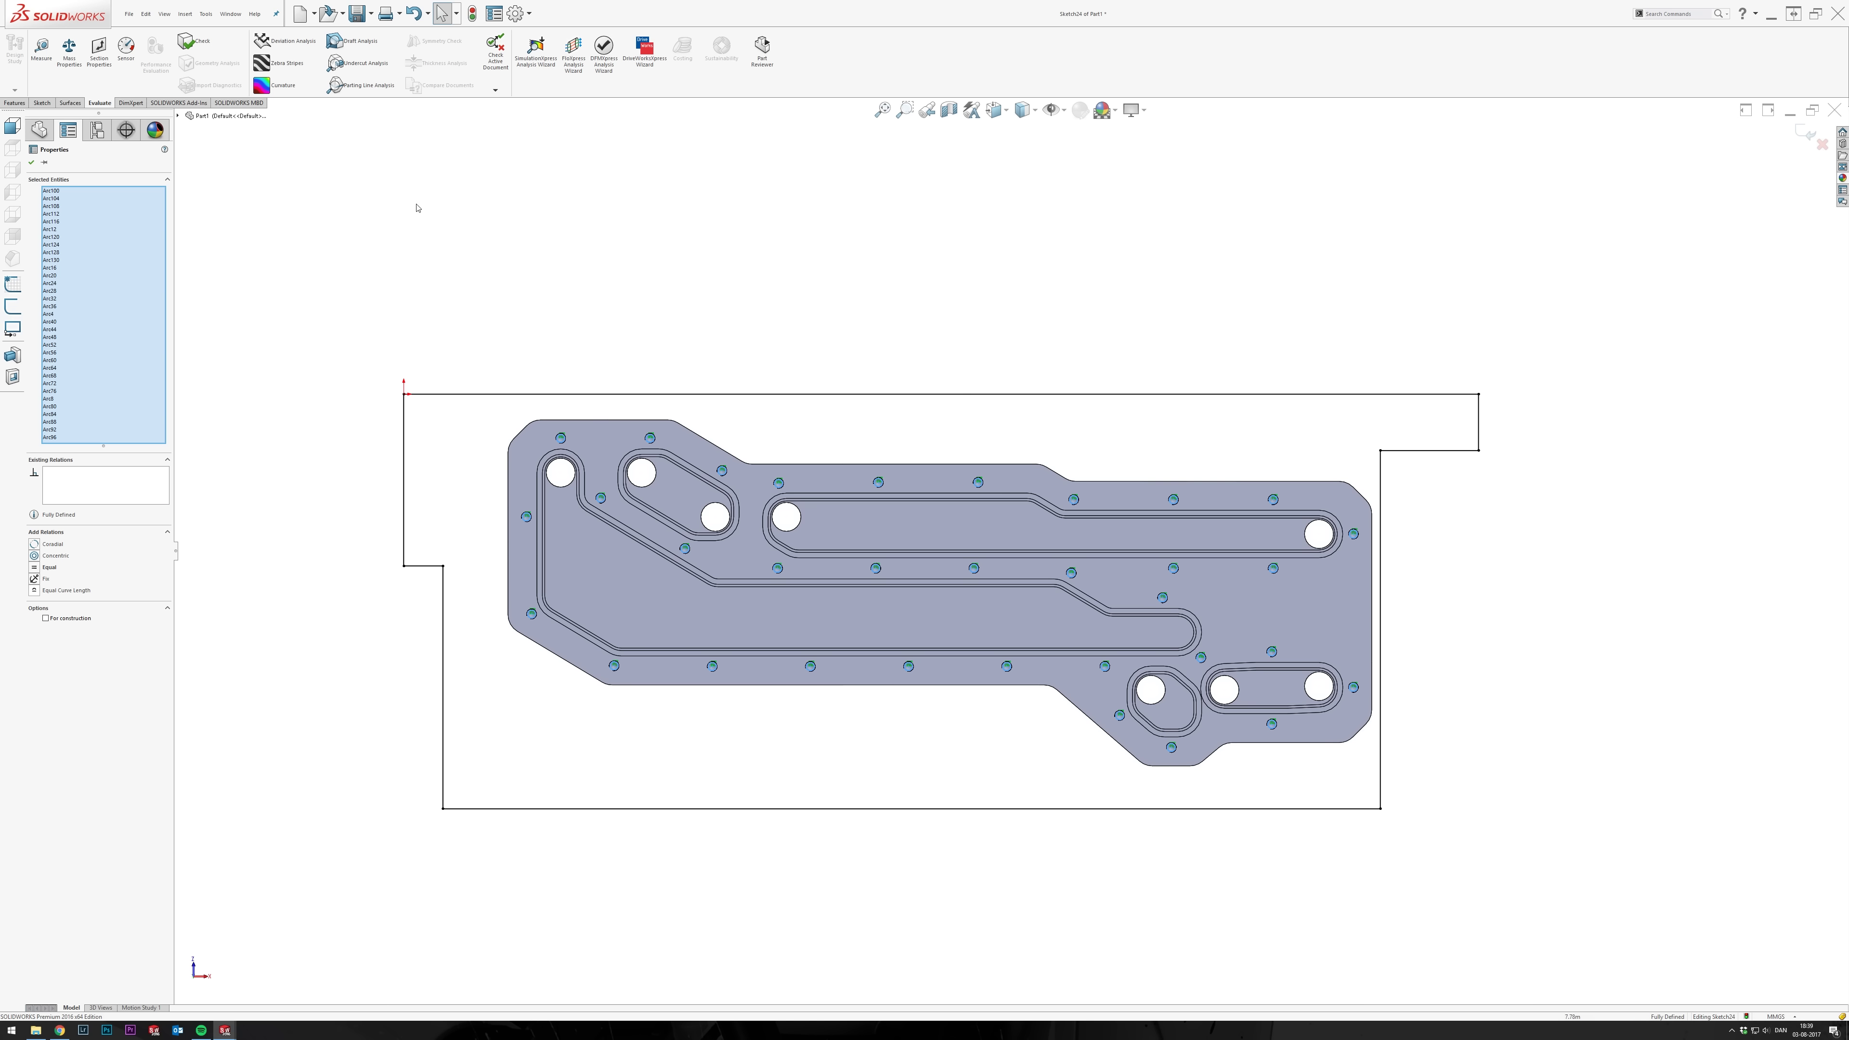
left_click(50, 104)
left_click(238, 51)
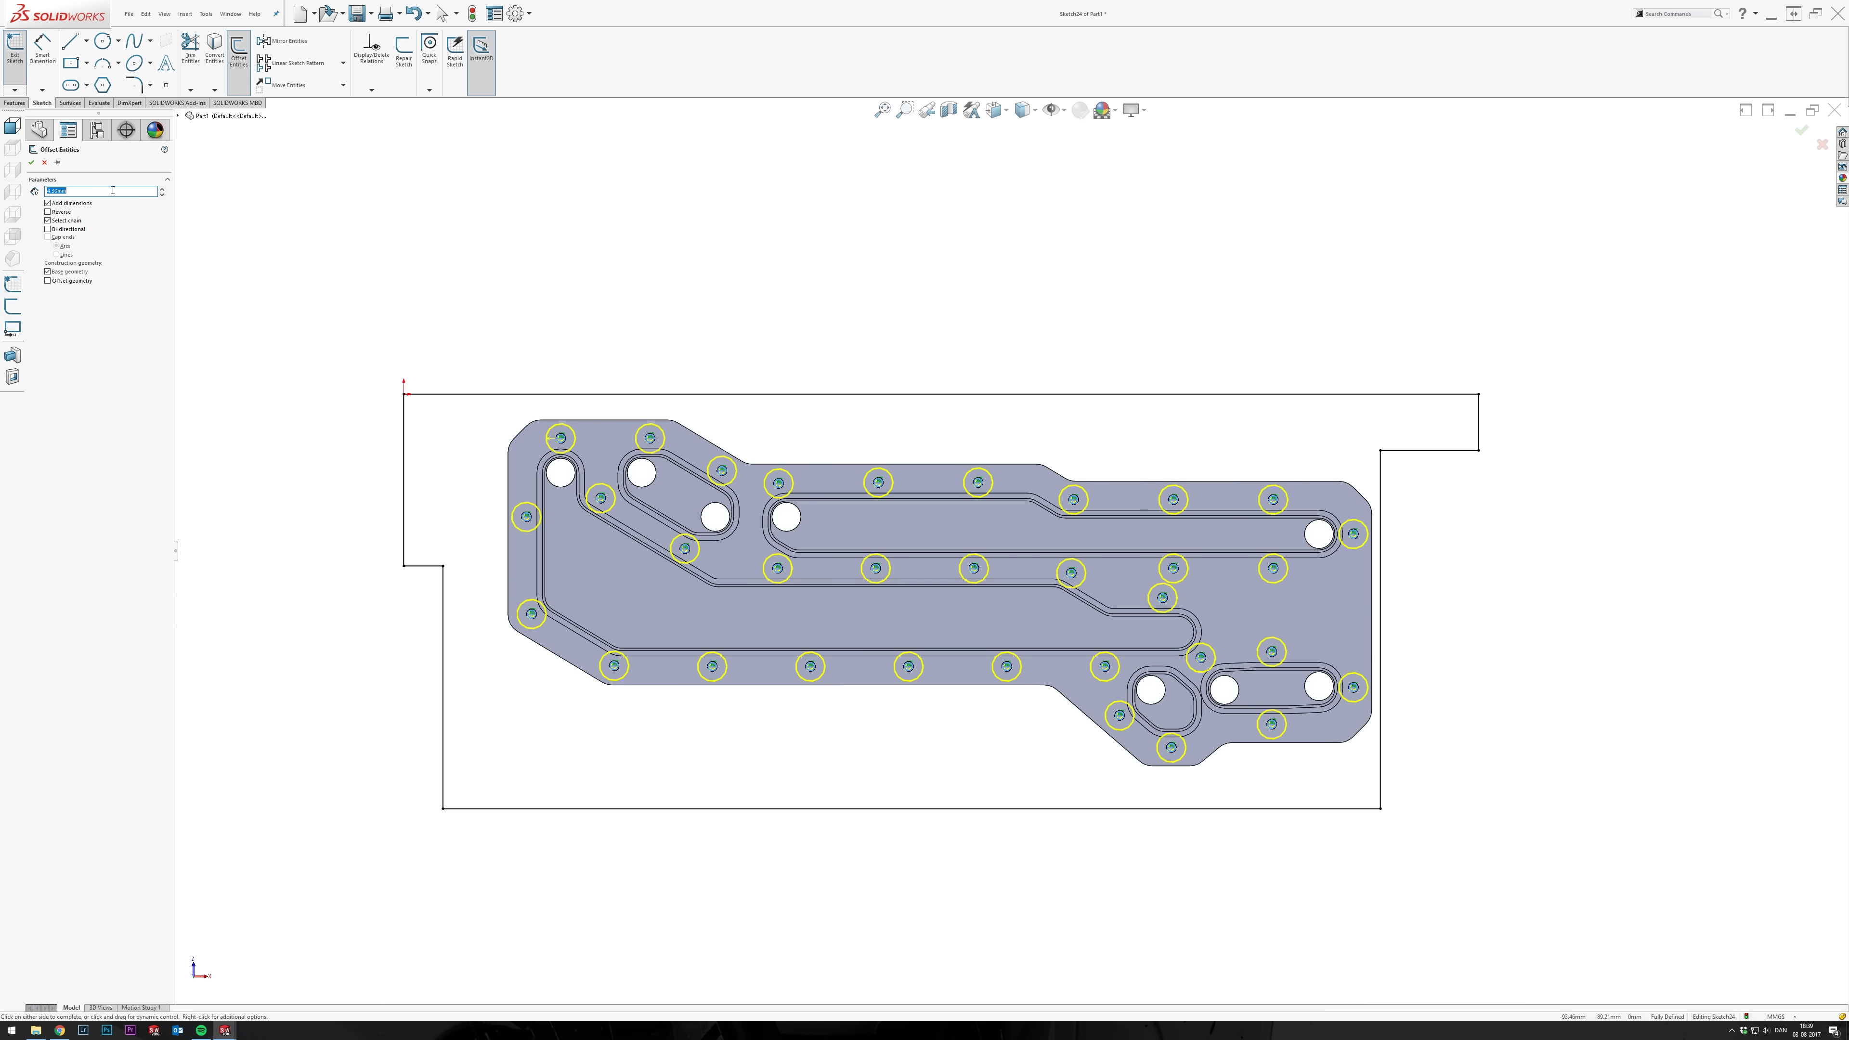
type("0,35")
left_click(33, 164)
left_click(31, 162)
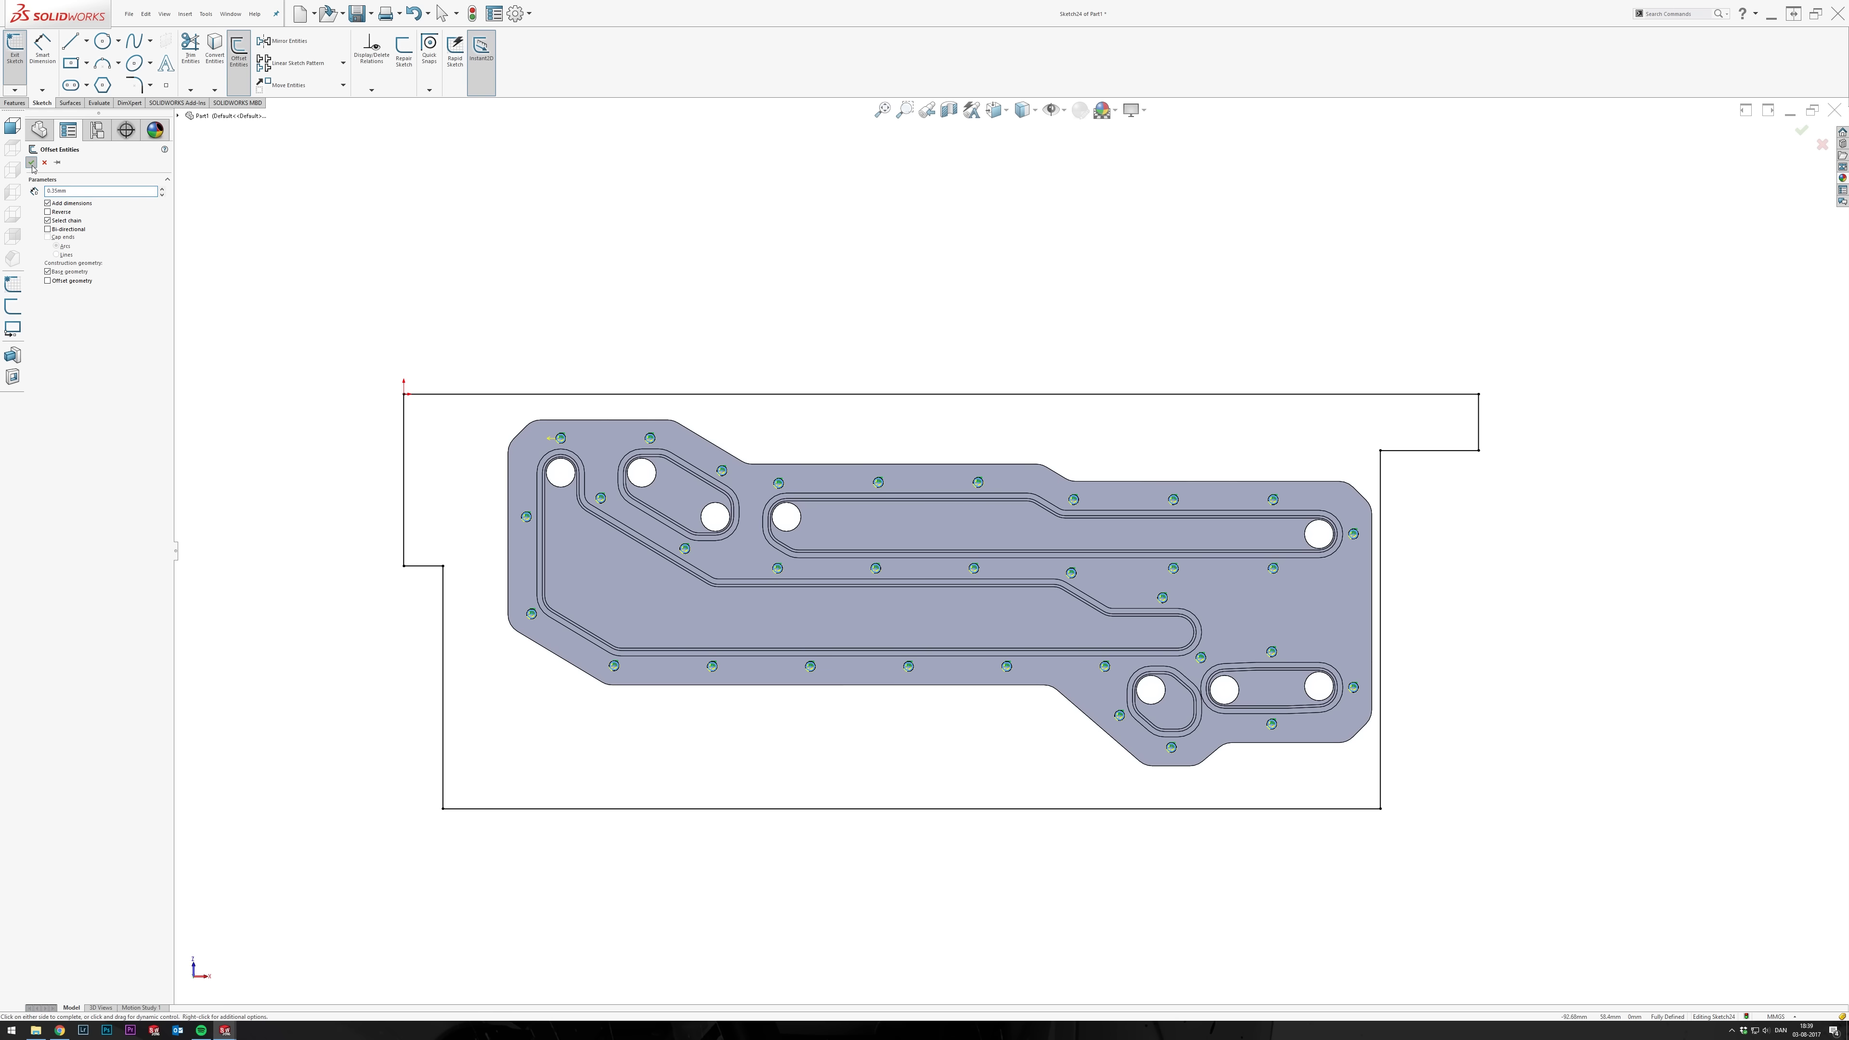
Check the diameter of the offset circle above the large channel's upper-left port with Smart Dimension, without placing a dimension.
key("d")
scroll(559, 432, "down", 1)
scroll(514, 413, "down", 6)
left_click(743, 527)
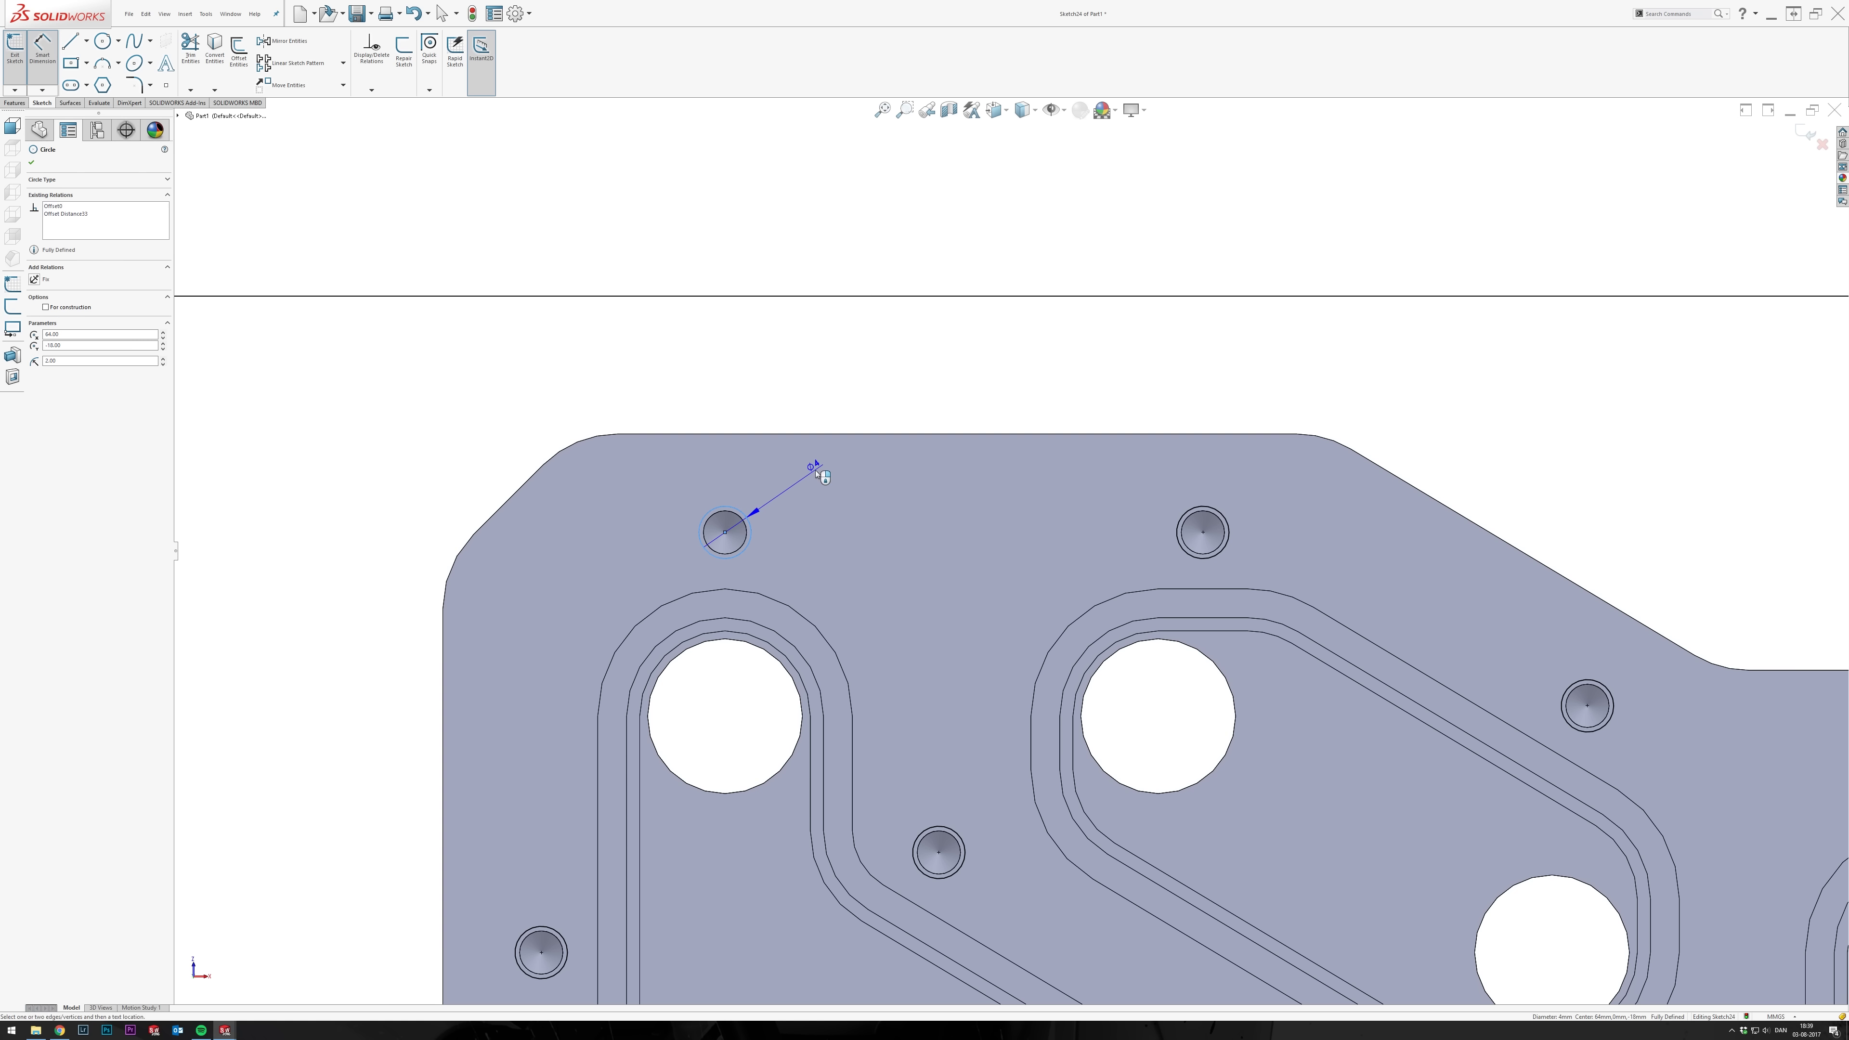
key("Escape")
scroll(1009, 550, "up", 9)
key("f")
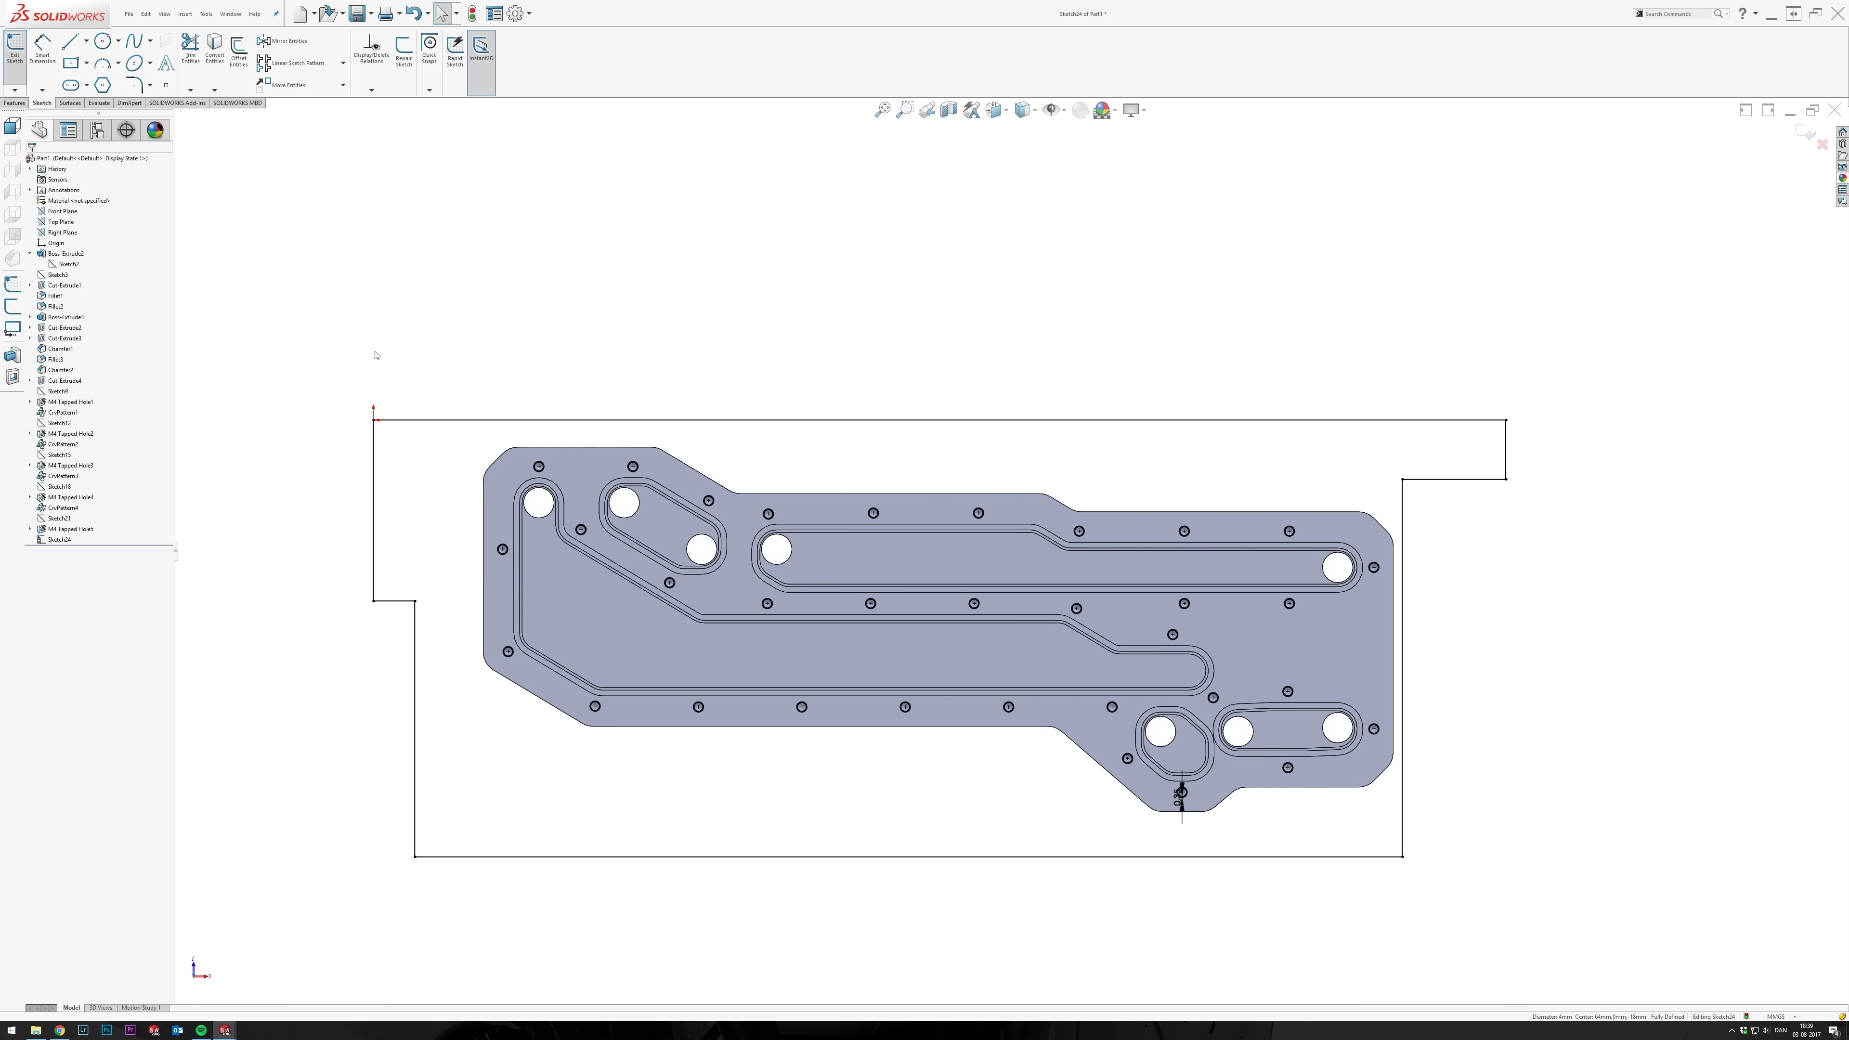
Extrude the outline with its screw hole circles as a blind boss on the channel side, forming a separate cover plate body.
left_click(14, 102)
left_click(17, 50)
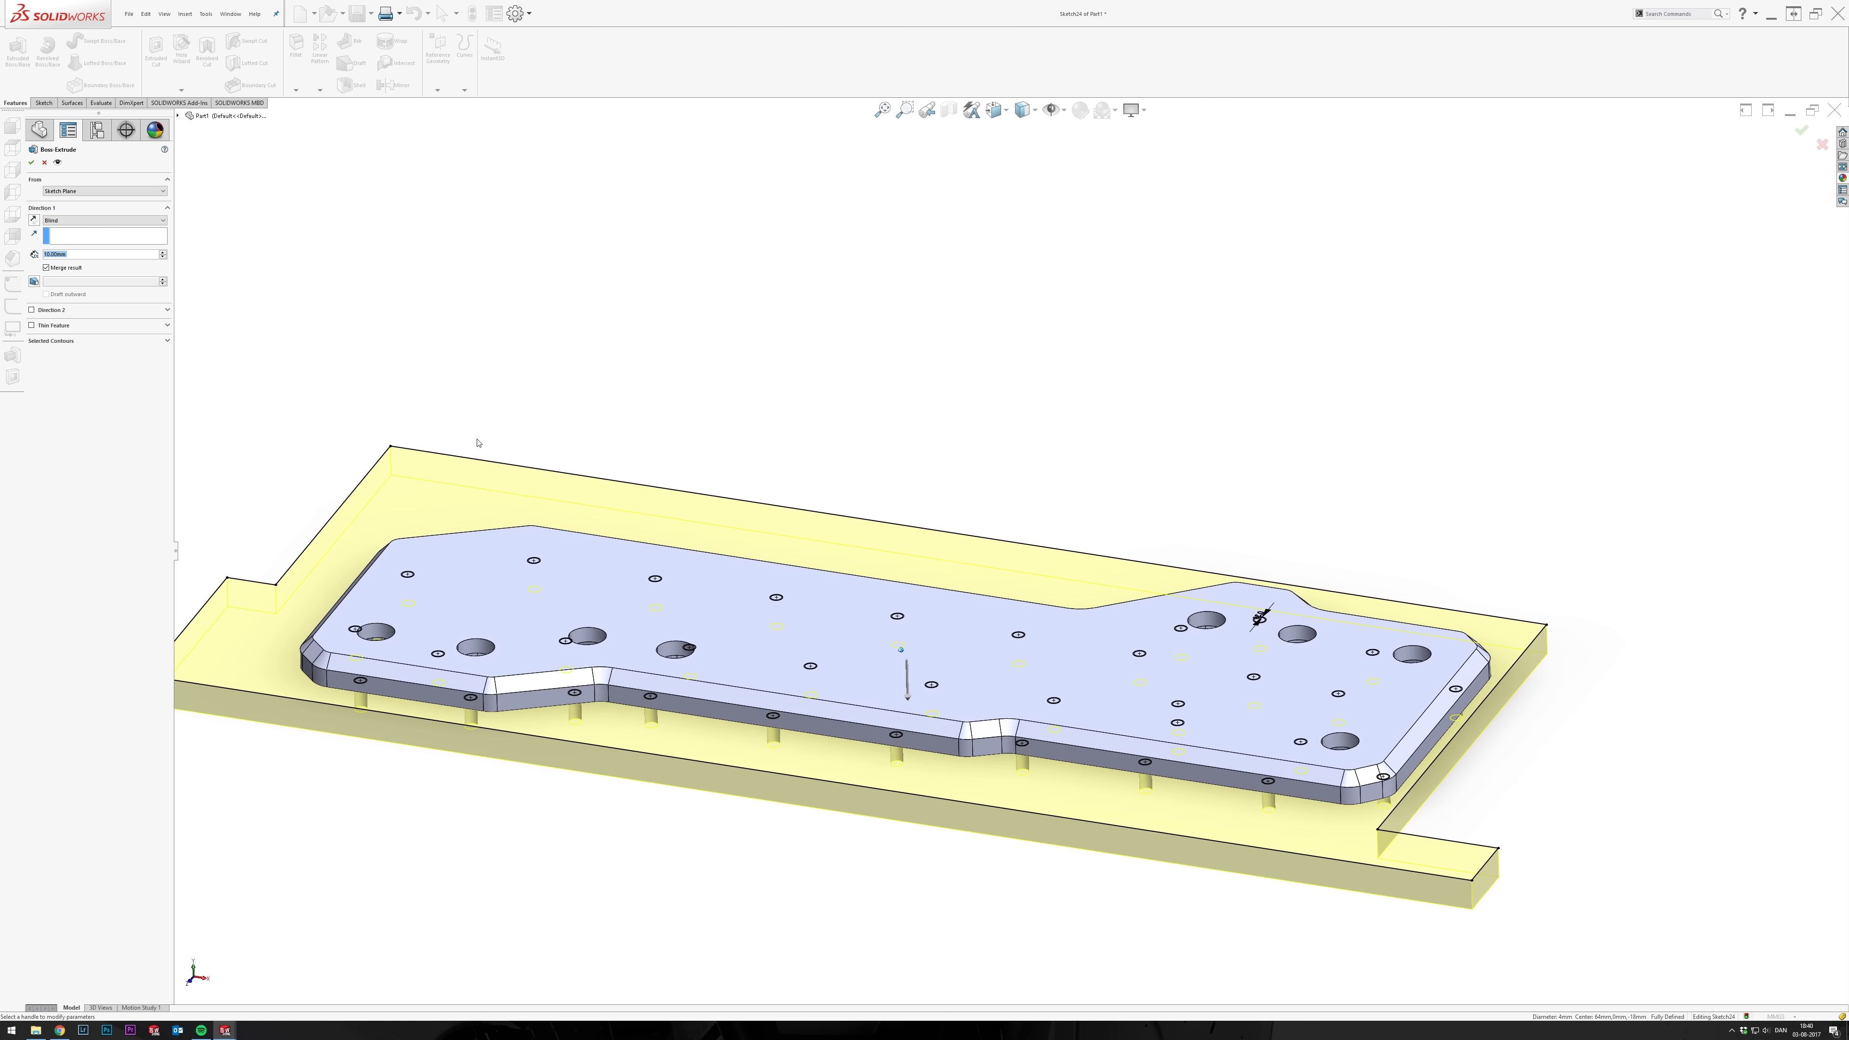
key("Return")
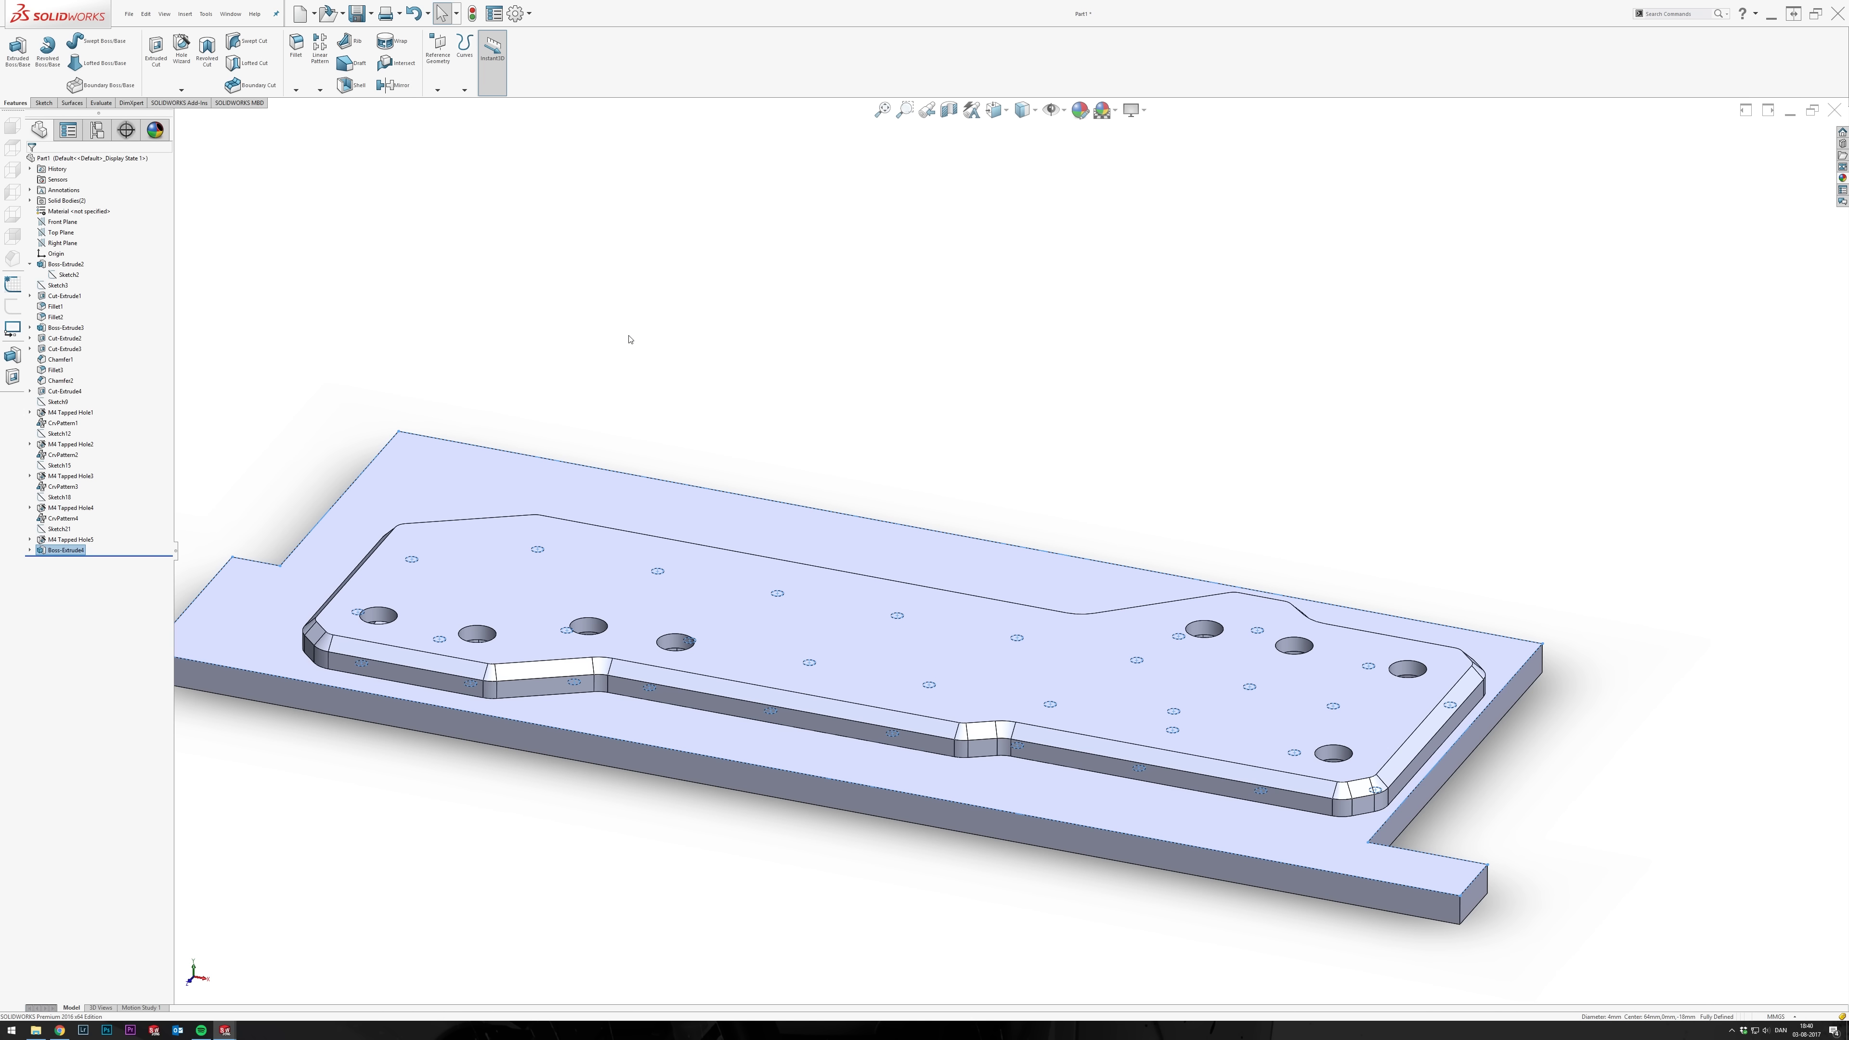
left_click(629, 335)
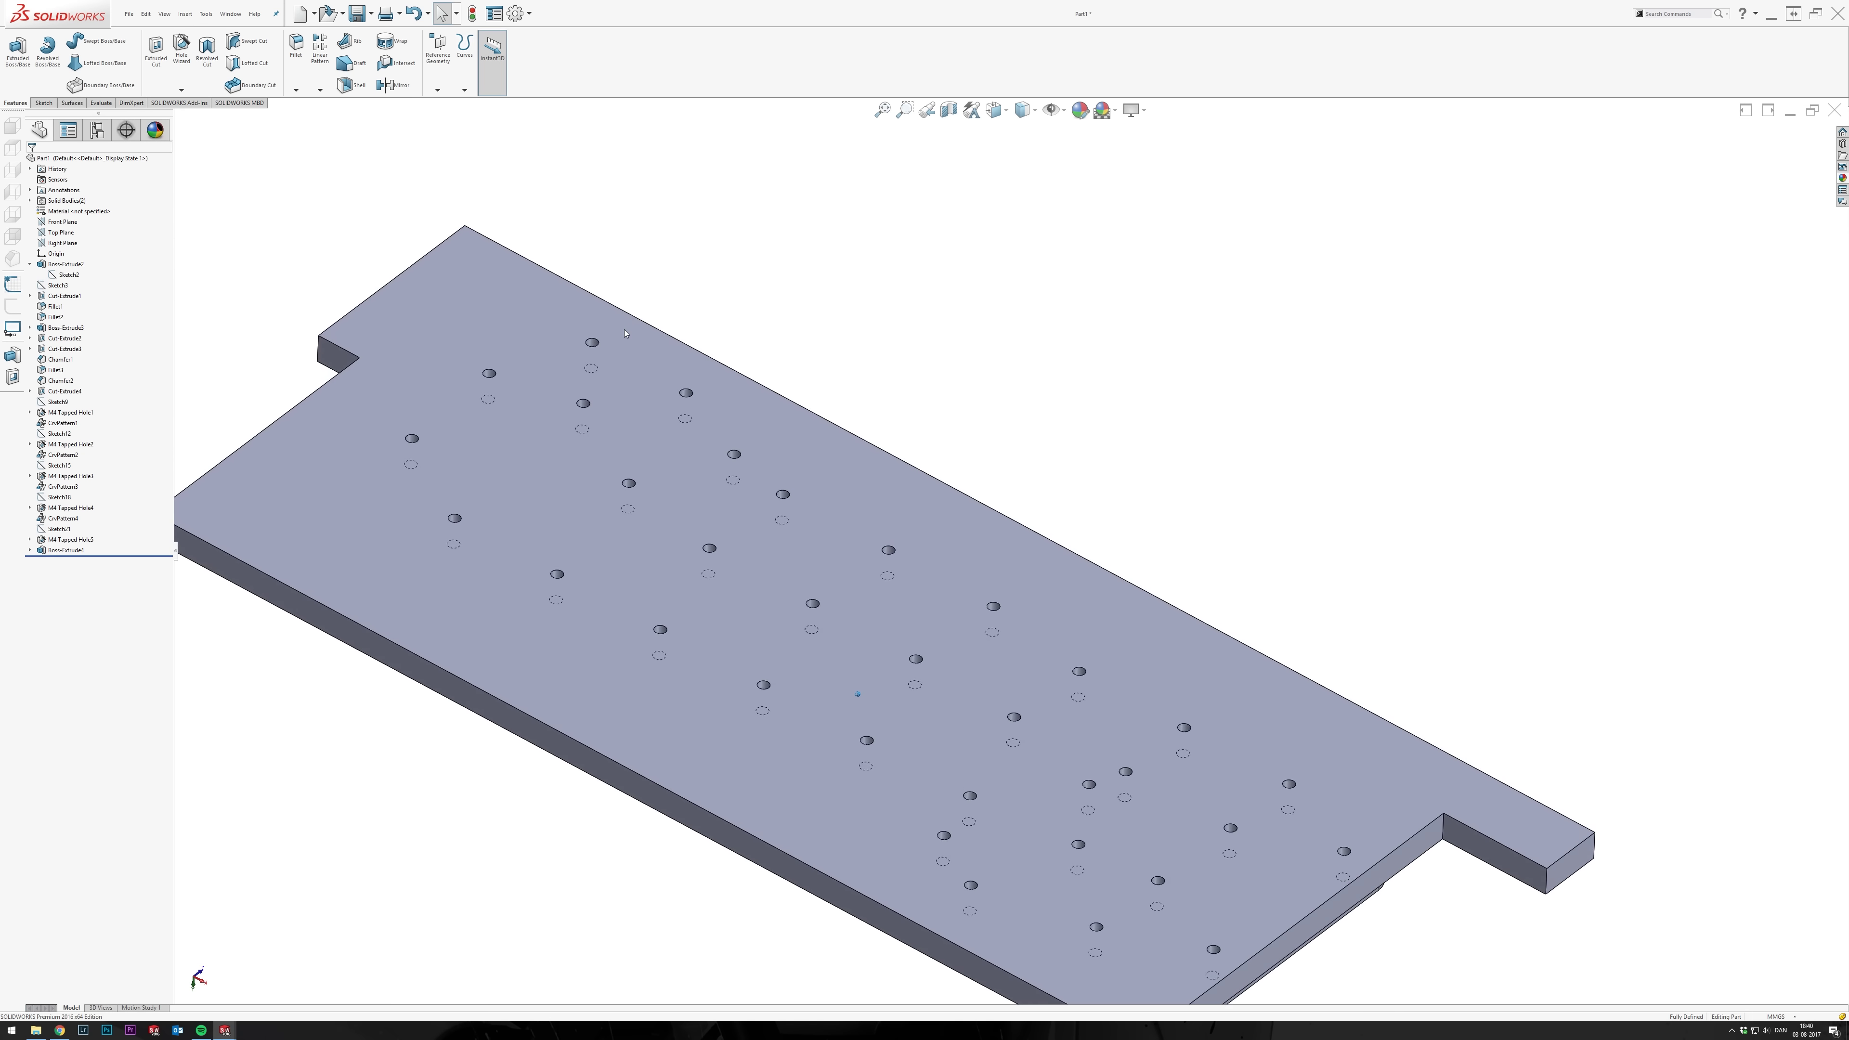
Start a sketch on the cover plate's outer face and show the port layout sketch.
key("Up")
key("Up")
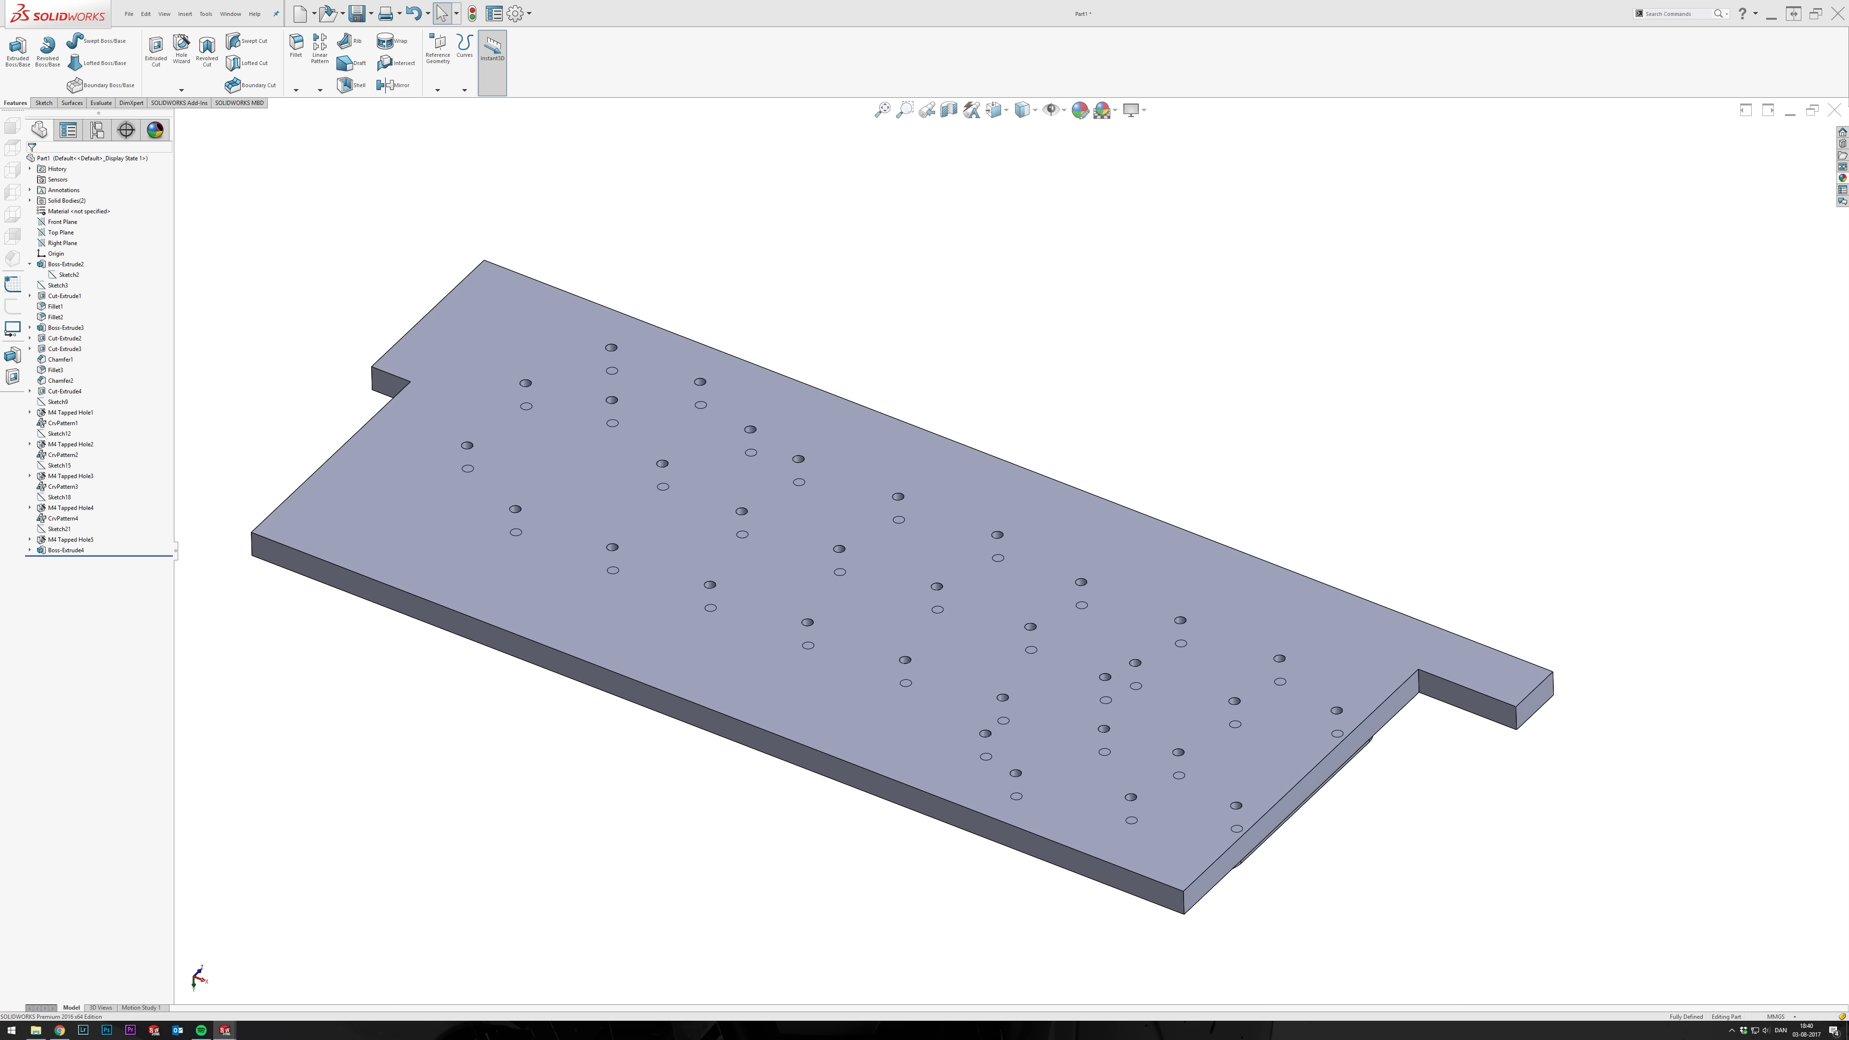
middle_click_drag(573, 731, 669, 719)
left_click(701, 705)
left_click(738, 679)
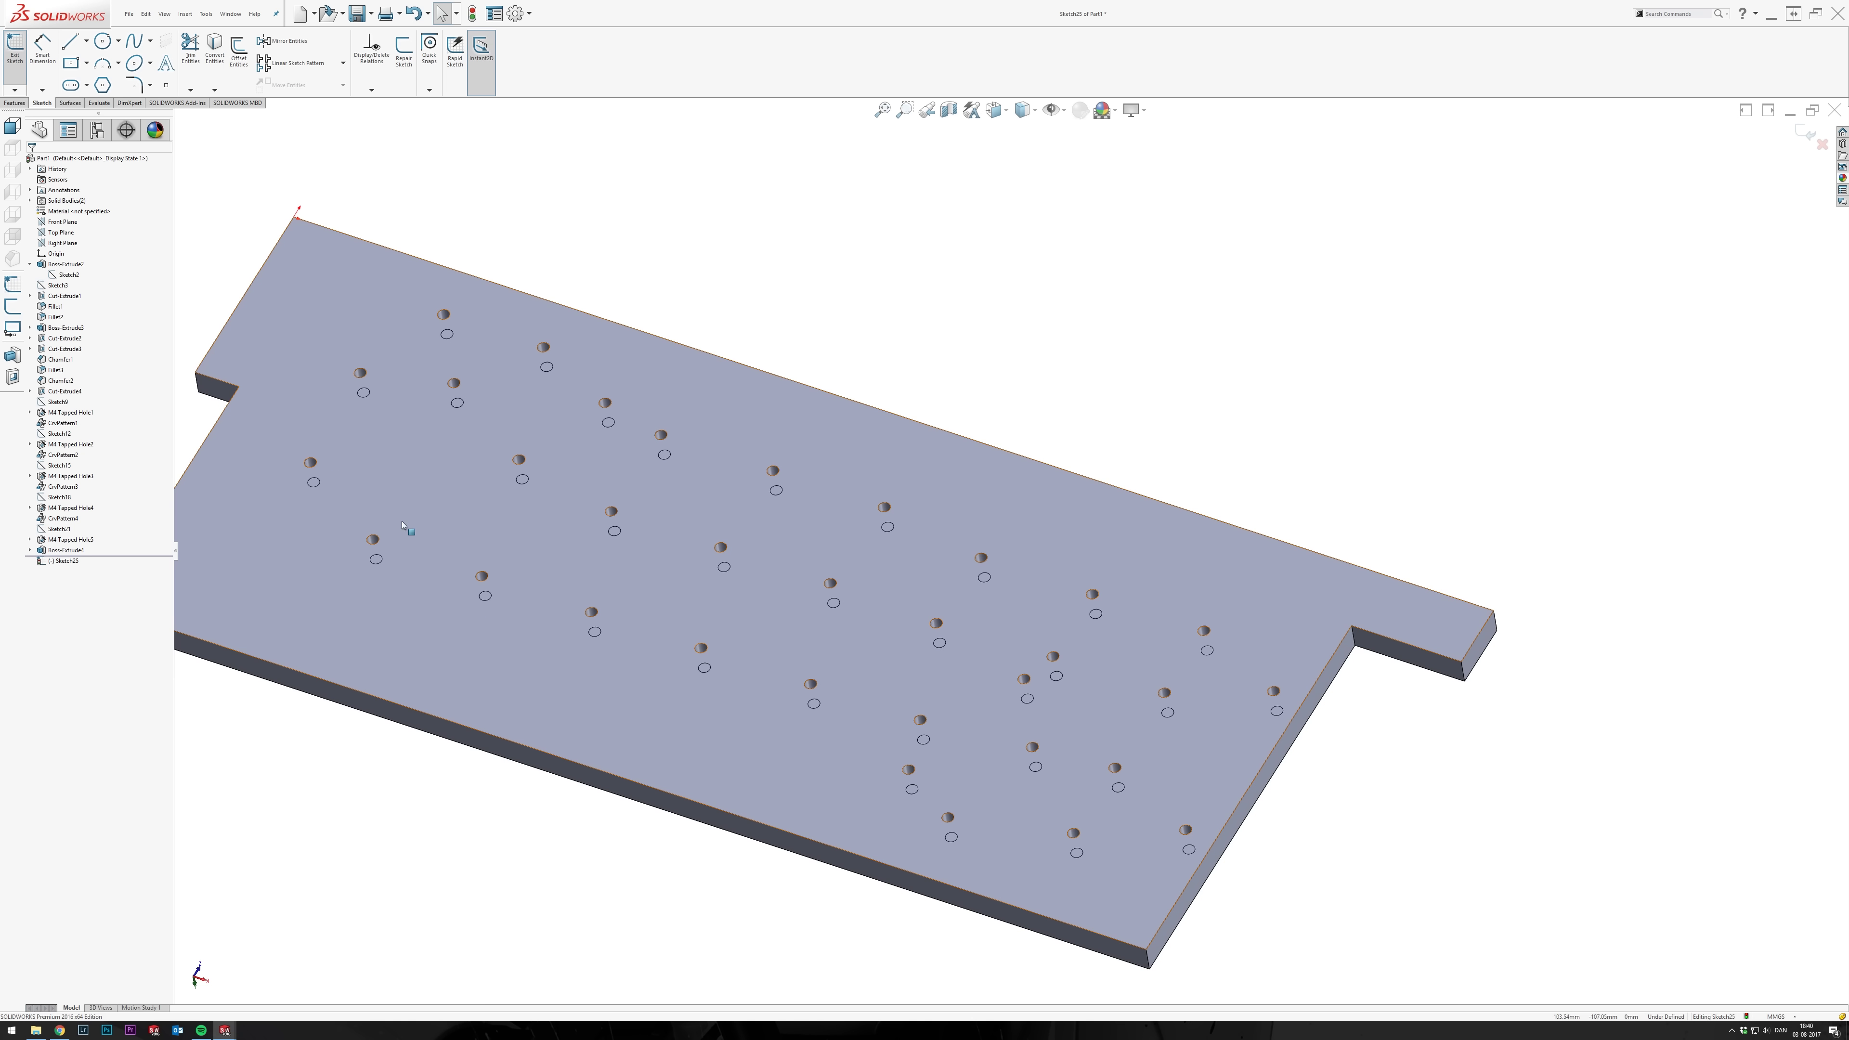
left_click(58, 285)
left_click(63, 273)
key("ctrl+8")
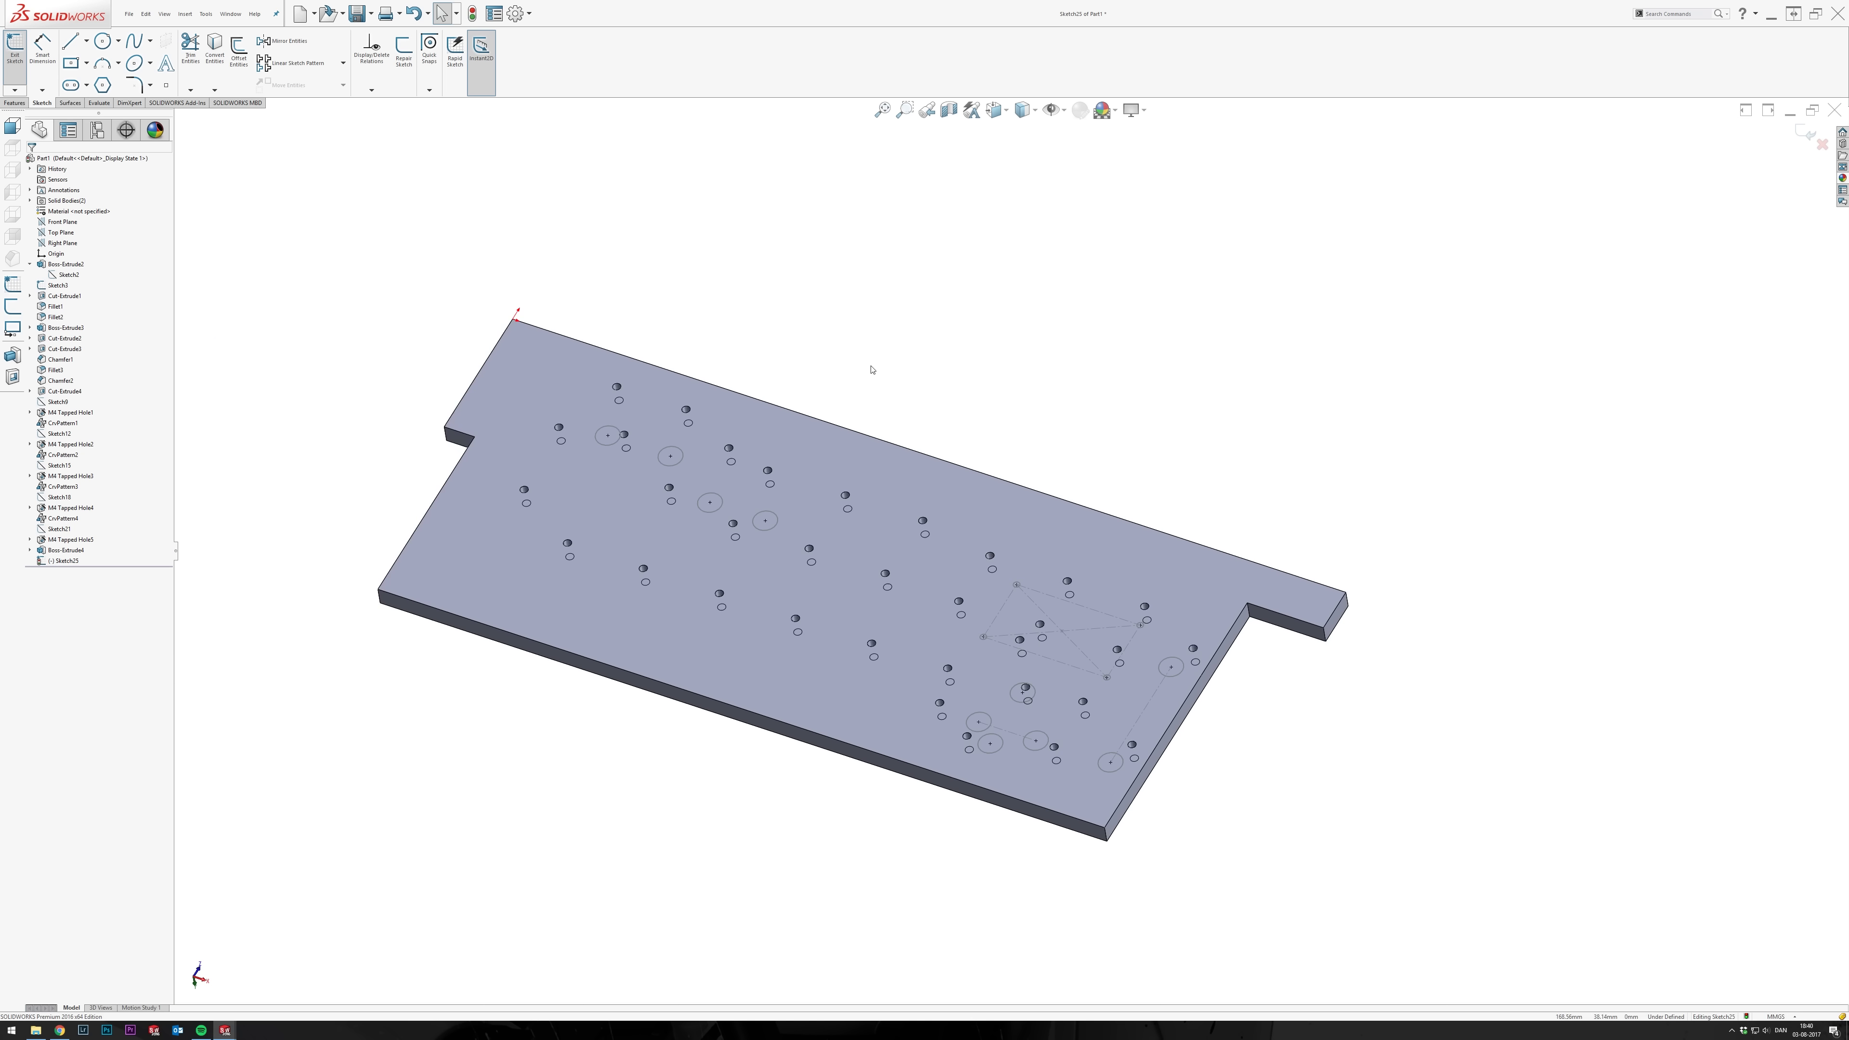
Convert the two port circles near the angular channel, one above the other, into the cover plate sketch.
left_click(878, 670)
left_click(868, 751, "ctrl")
left_click(215, 51)
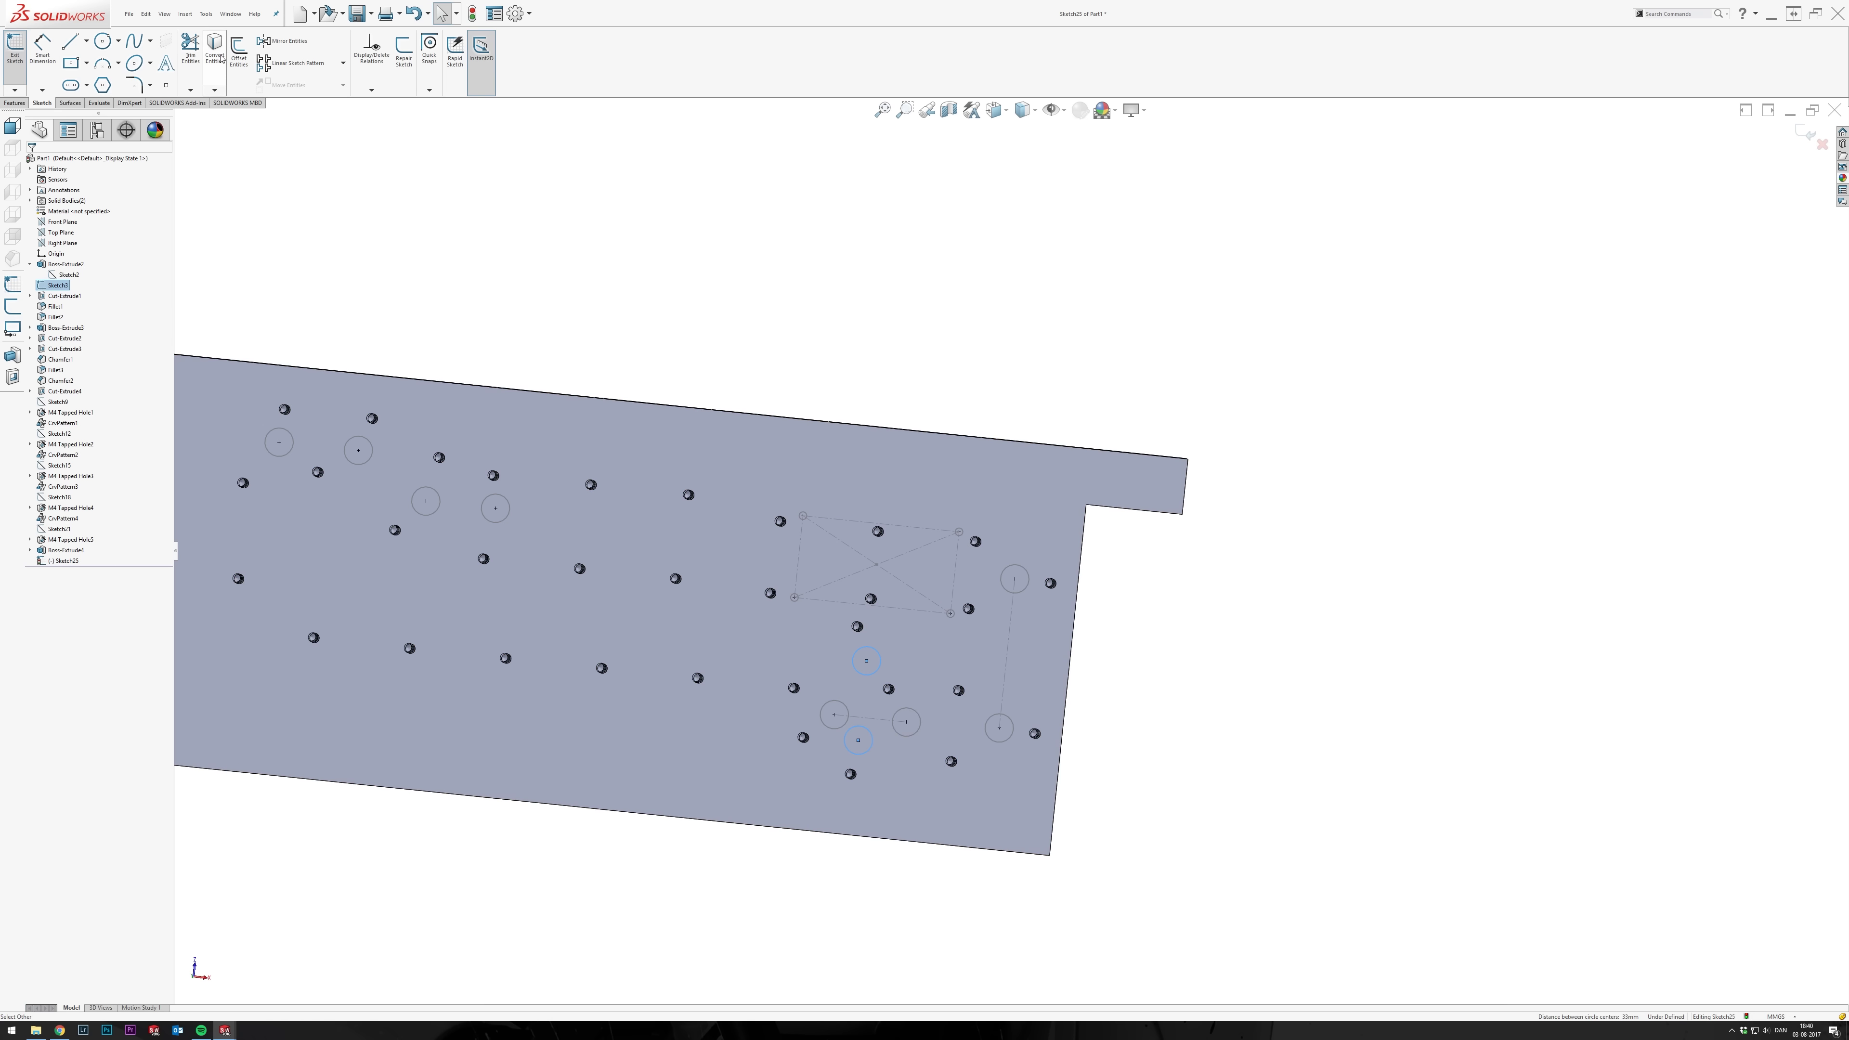
Cut-extrude the two port circles through the cover plate with automatic body selection turned off.
key("ctrl+7")
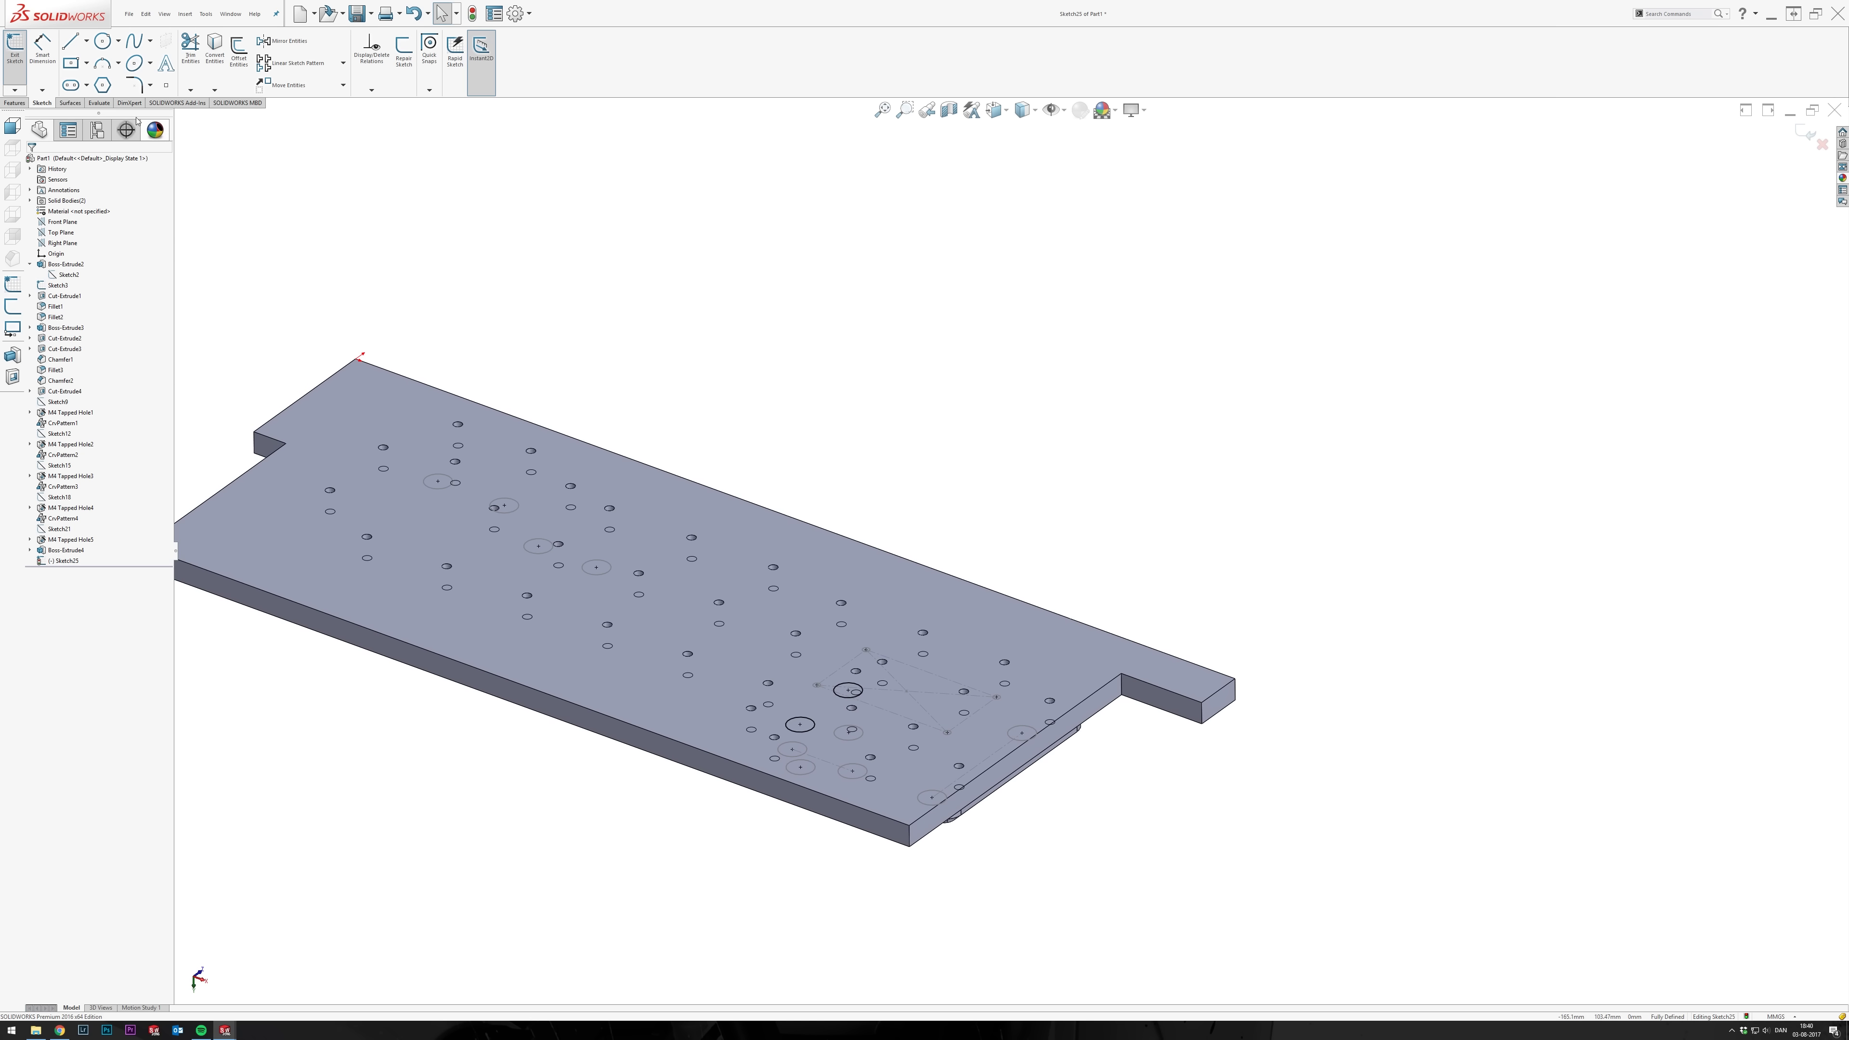
left_click(15, 103)
left_click(156, 51)
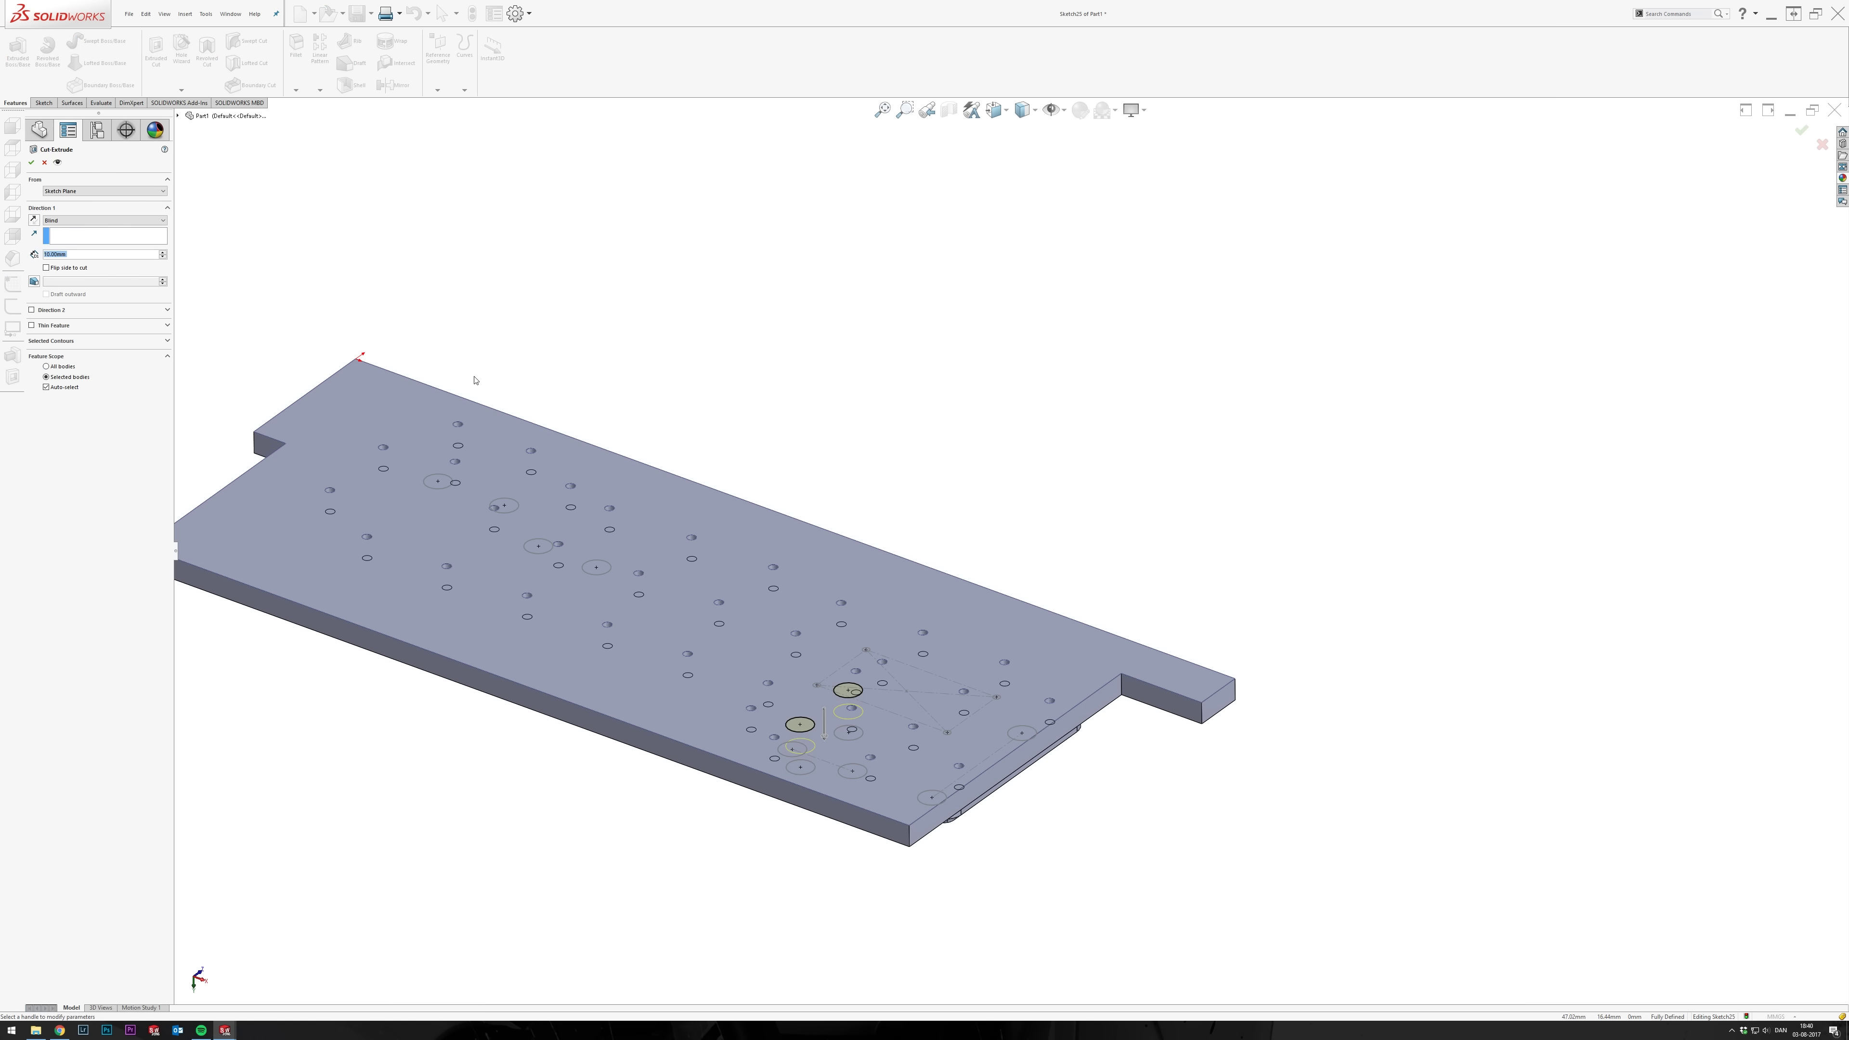
left_click(47, 387)
key("Return")
left_click(957, 429)
Hide the port layout sketch.
scroll(957, 429, "up", 2)
middle_click_drag(957, 429, 924, 405)
left_click(62, 286)
left_click(80, 268)
mouse_move(751, 306)
middle_mouse_down()
mouse_move(854, 376)
mouse_move(757, 371)
middle_mouse_up()
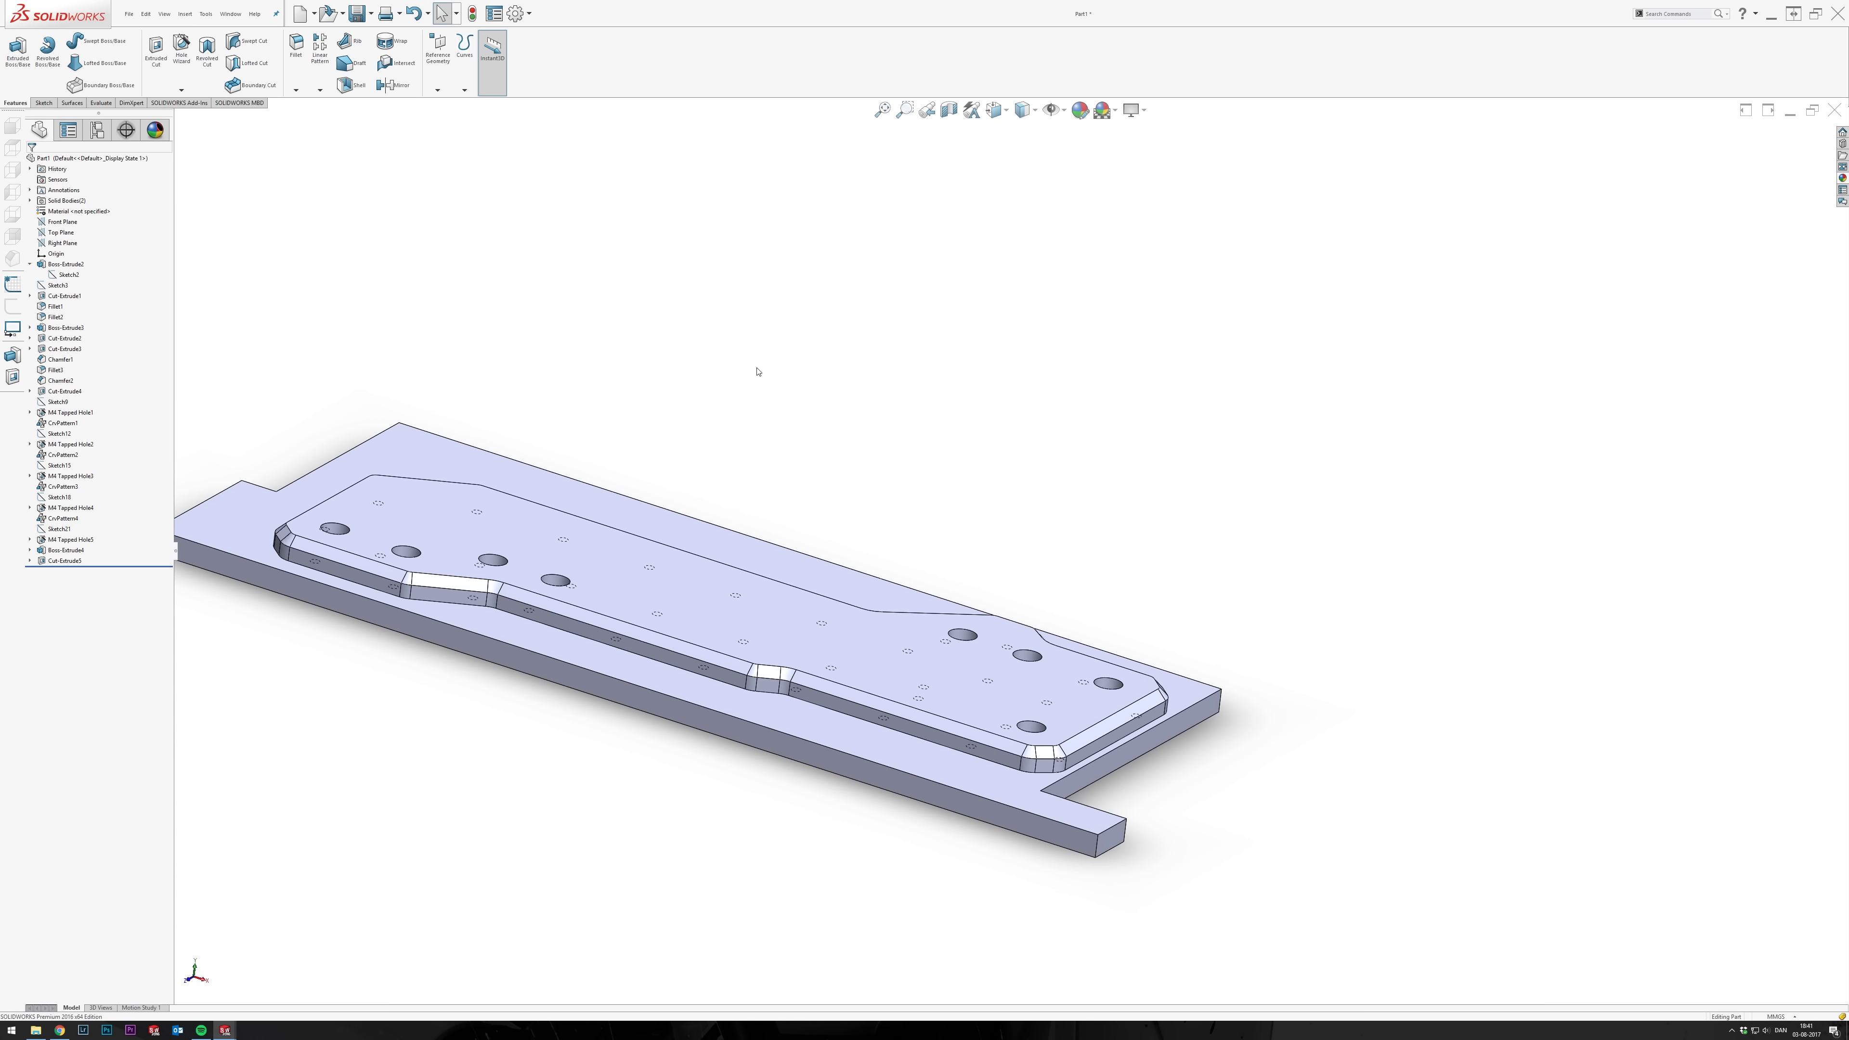
key("Down")
key("Down")
key("Down")
key("Down")
key("Down")
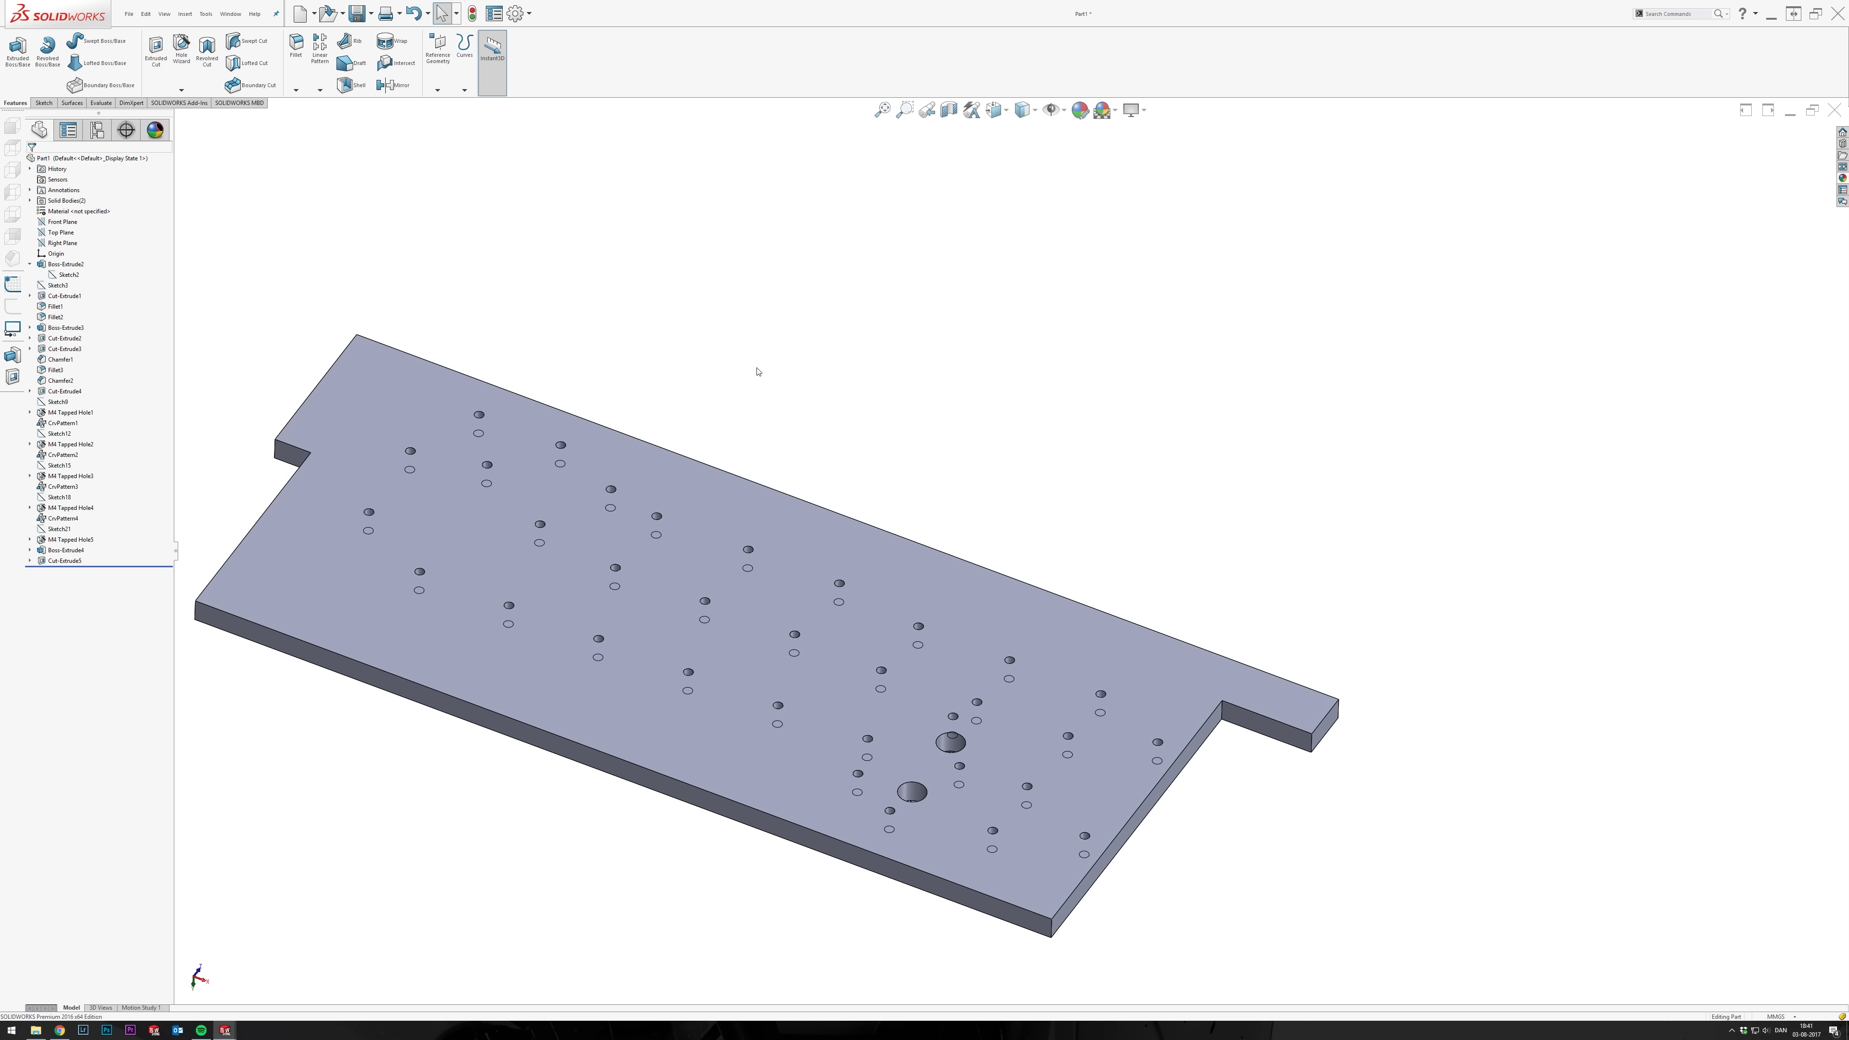
Try a 4 mm, 45° chamfer on the outer edge of one screw hole near the cover plate's notched end.
key("Down")
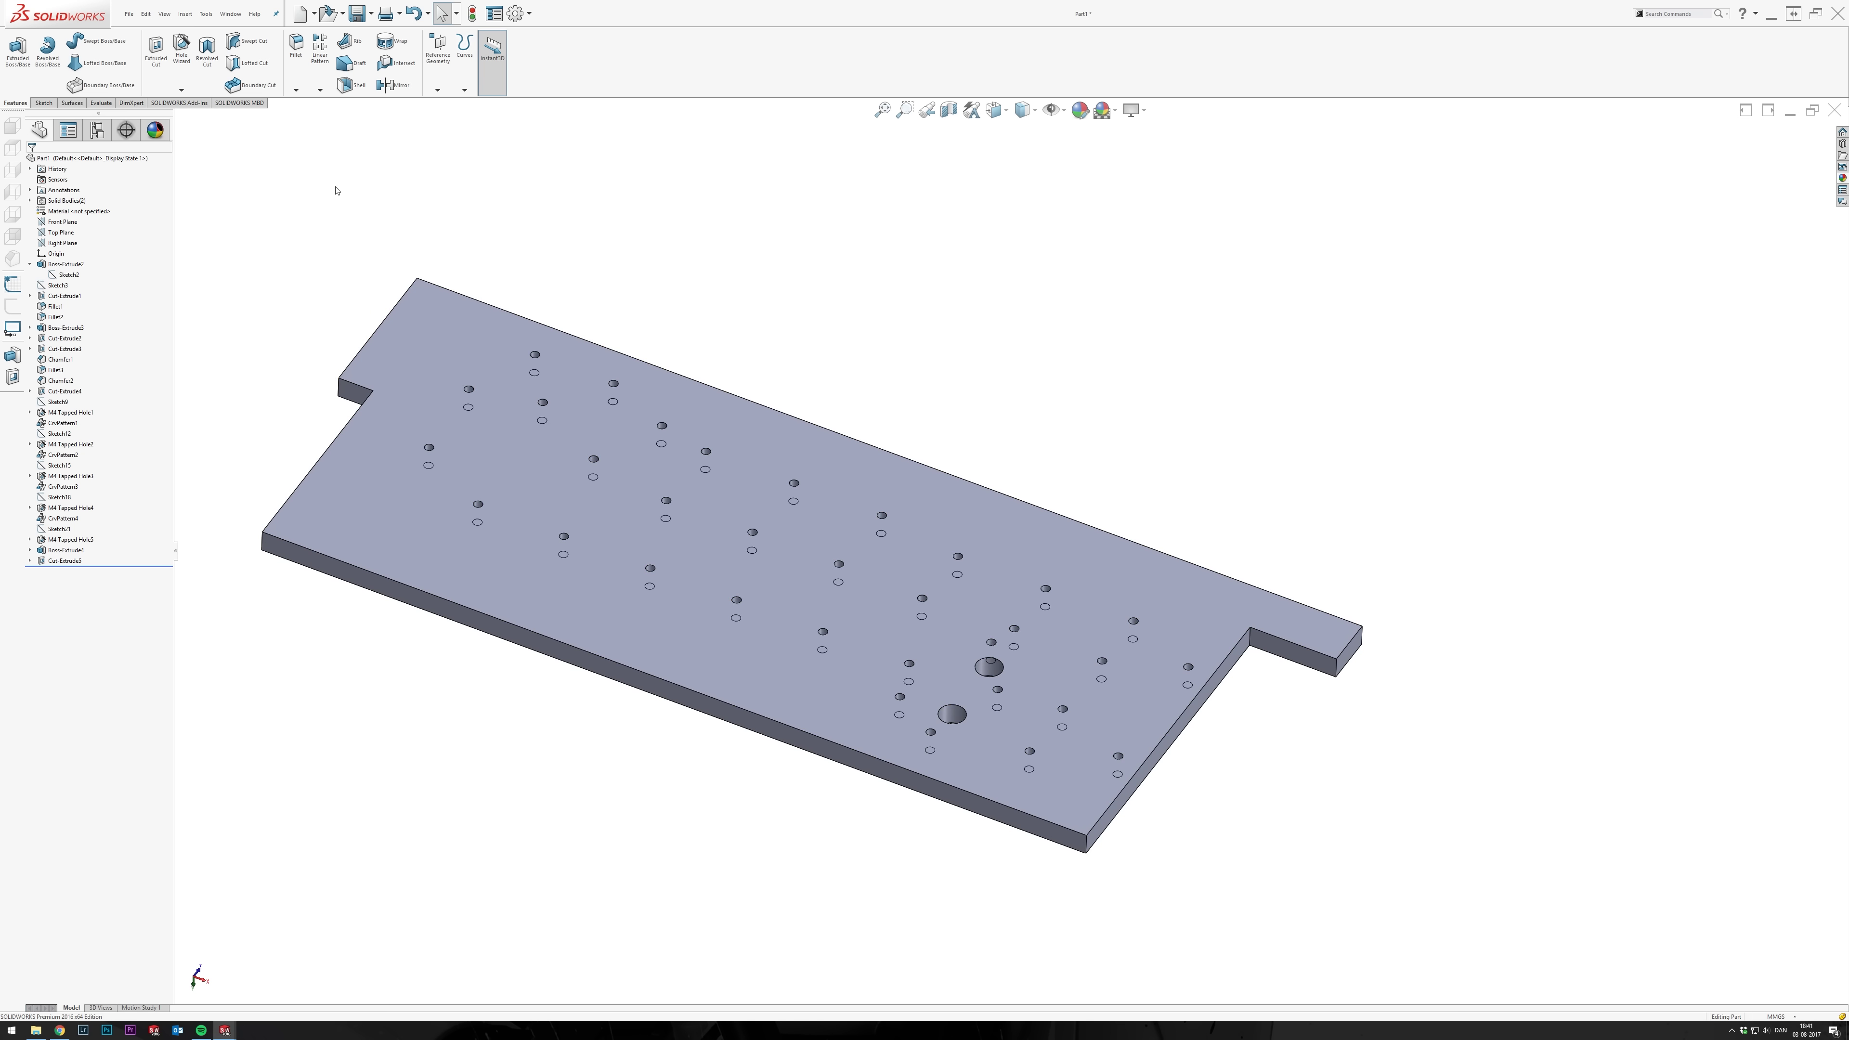
left_click(295, 89)
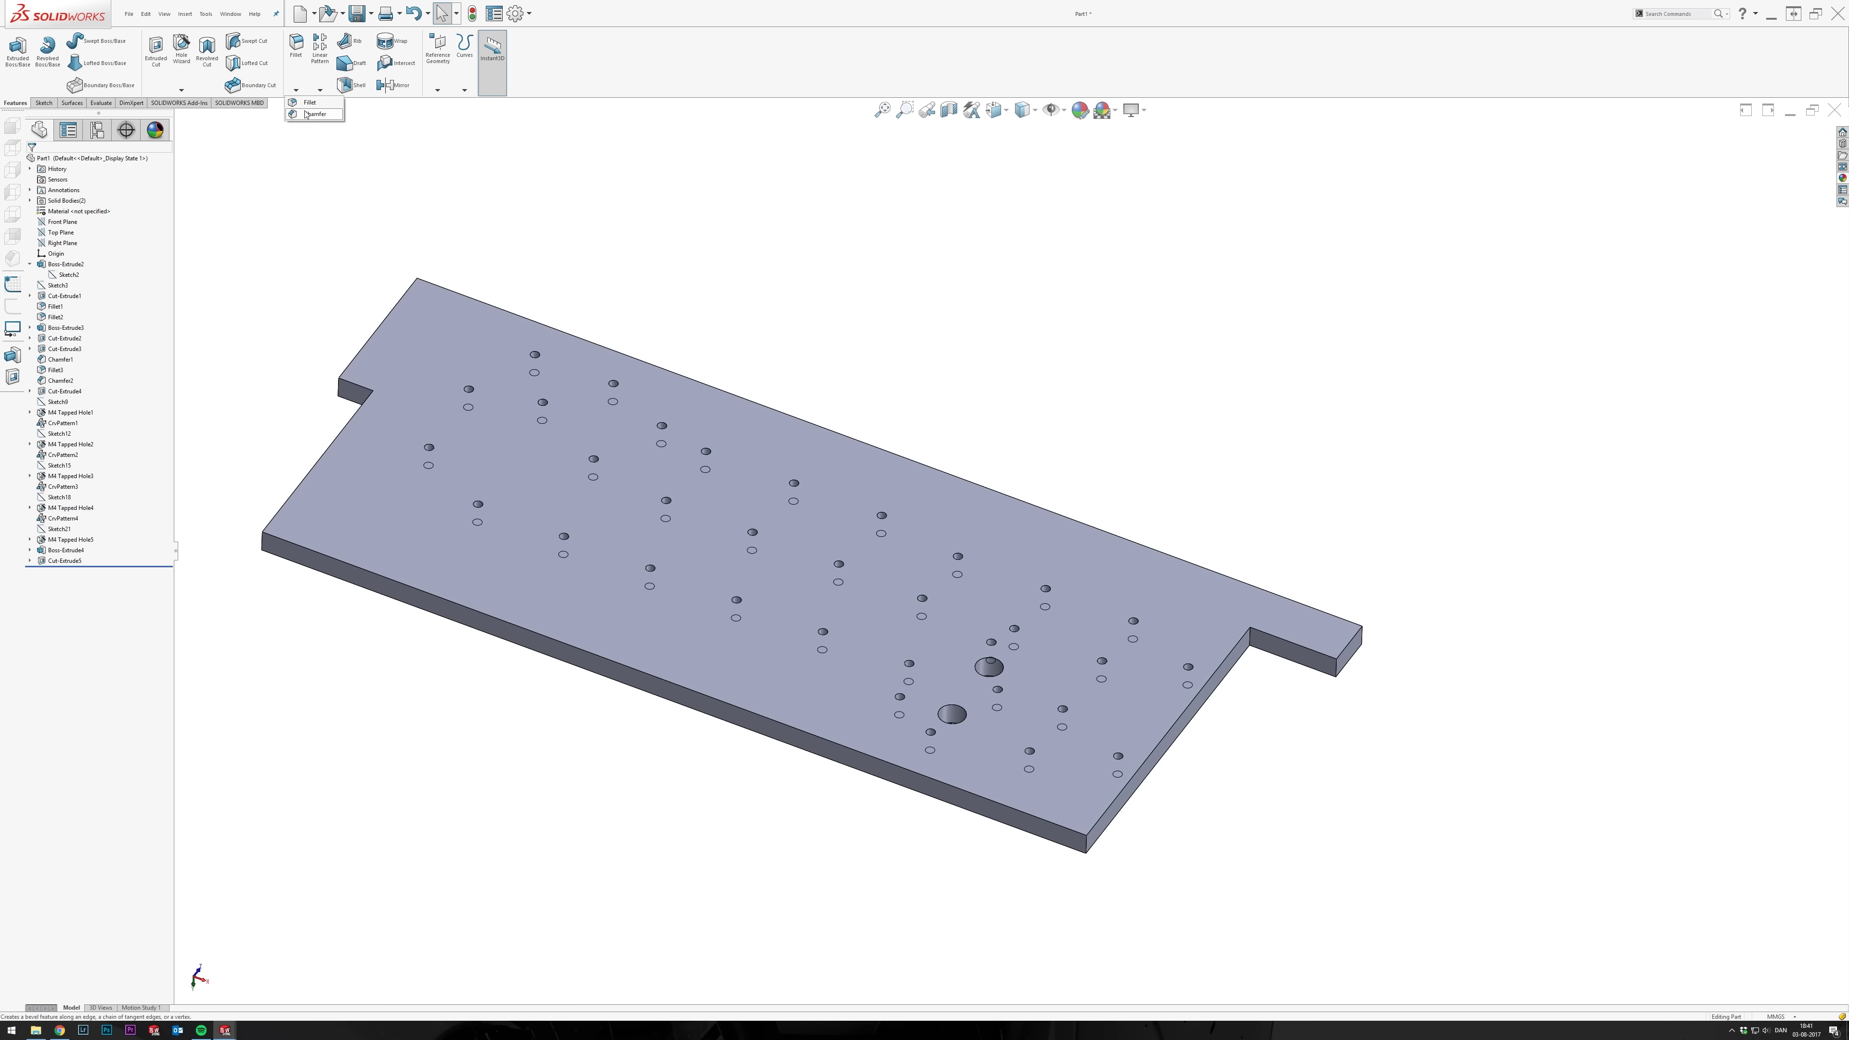
left_click(312, 115)
left_click(473, 389)
scroll(477, 397, "down", 3)
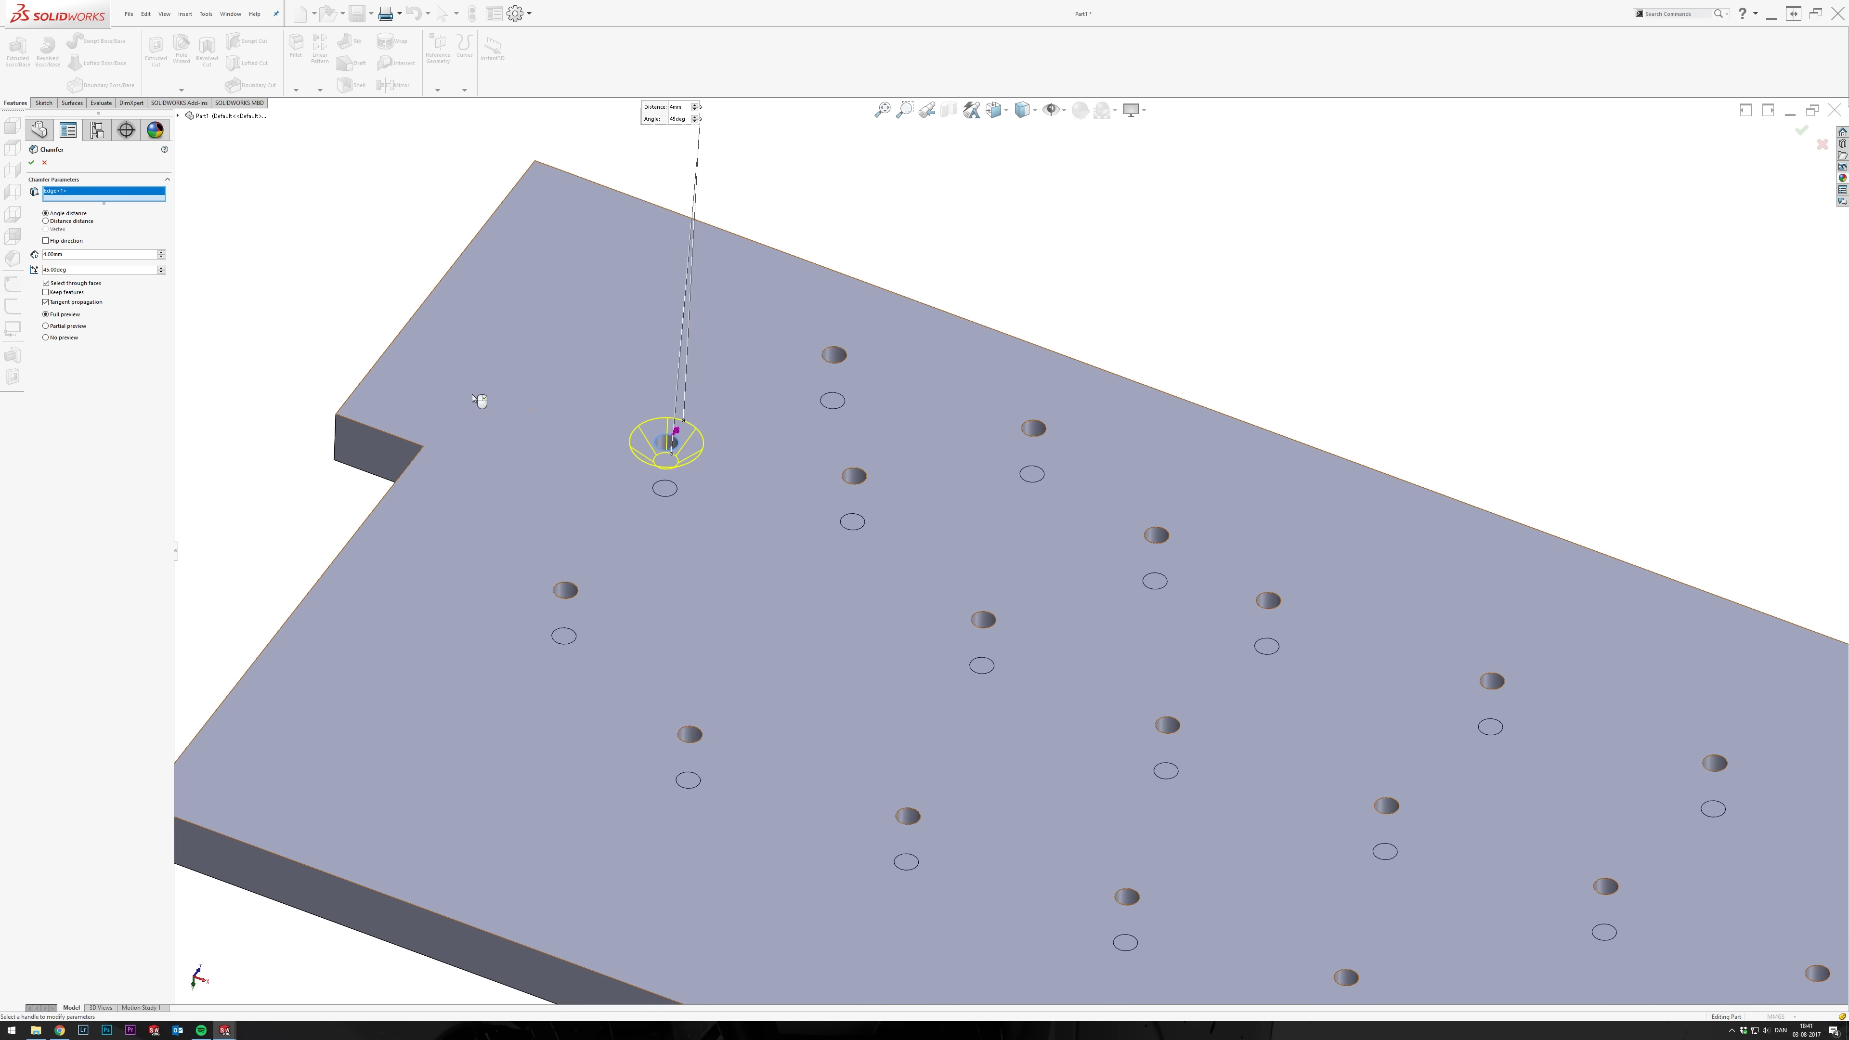
scroll(476, 399, "up", 3)
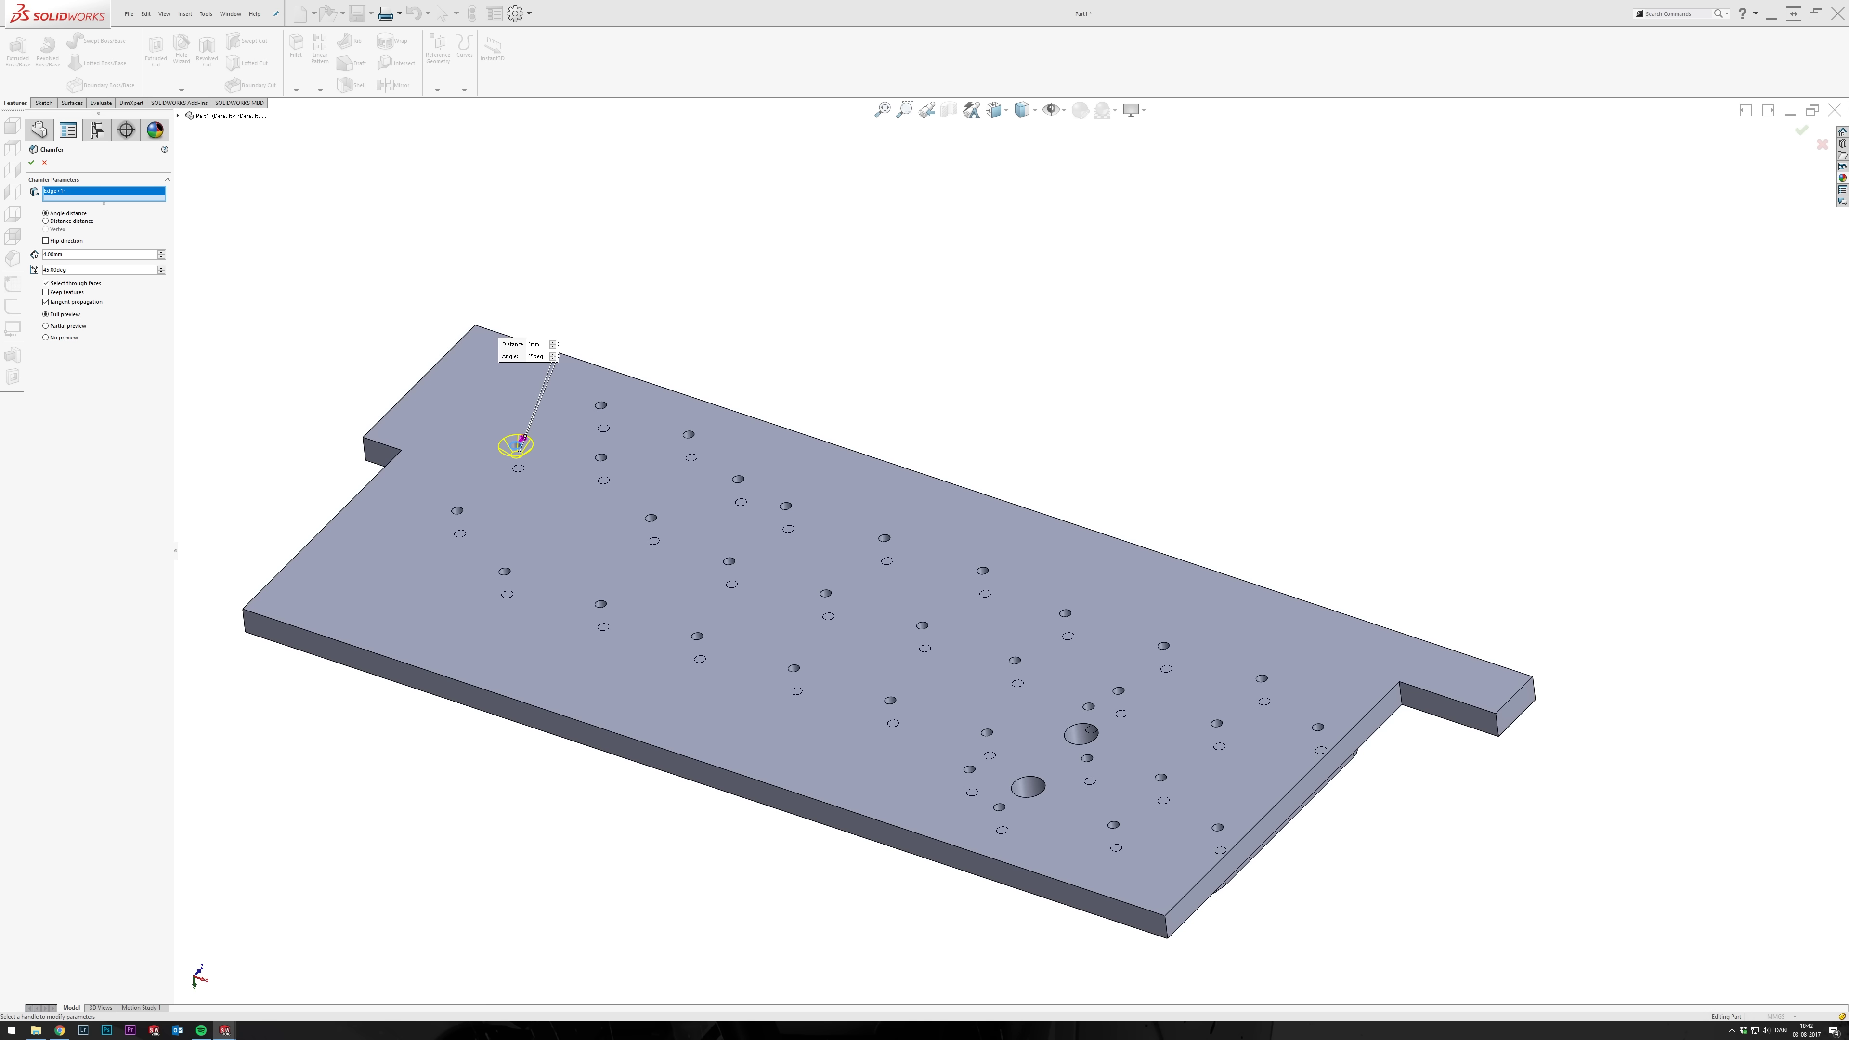
key("Return")
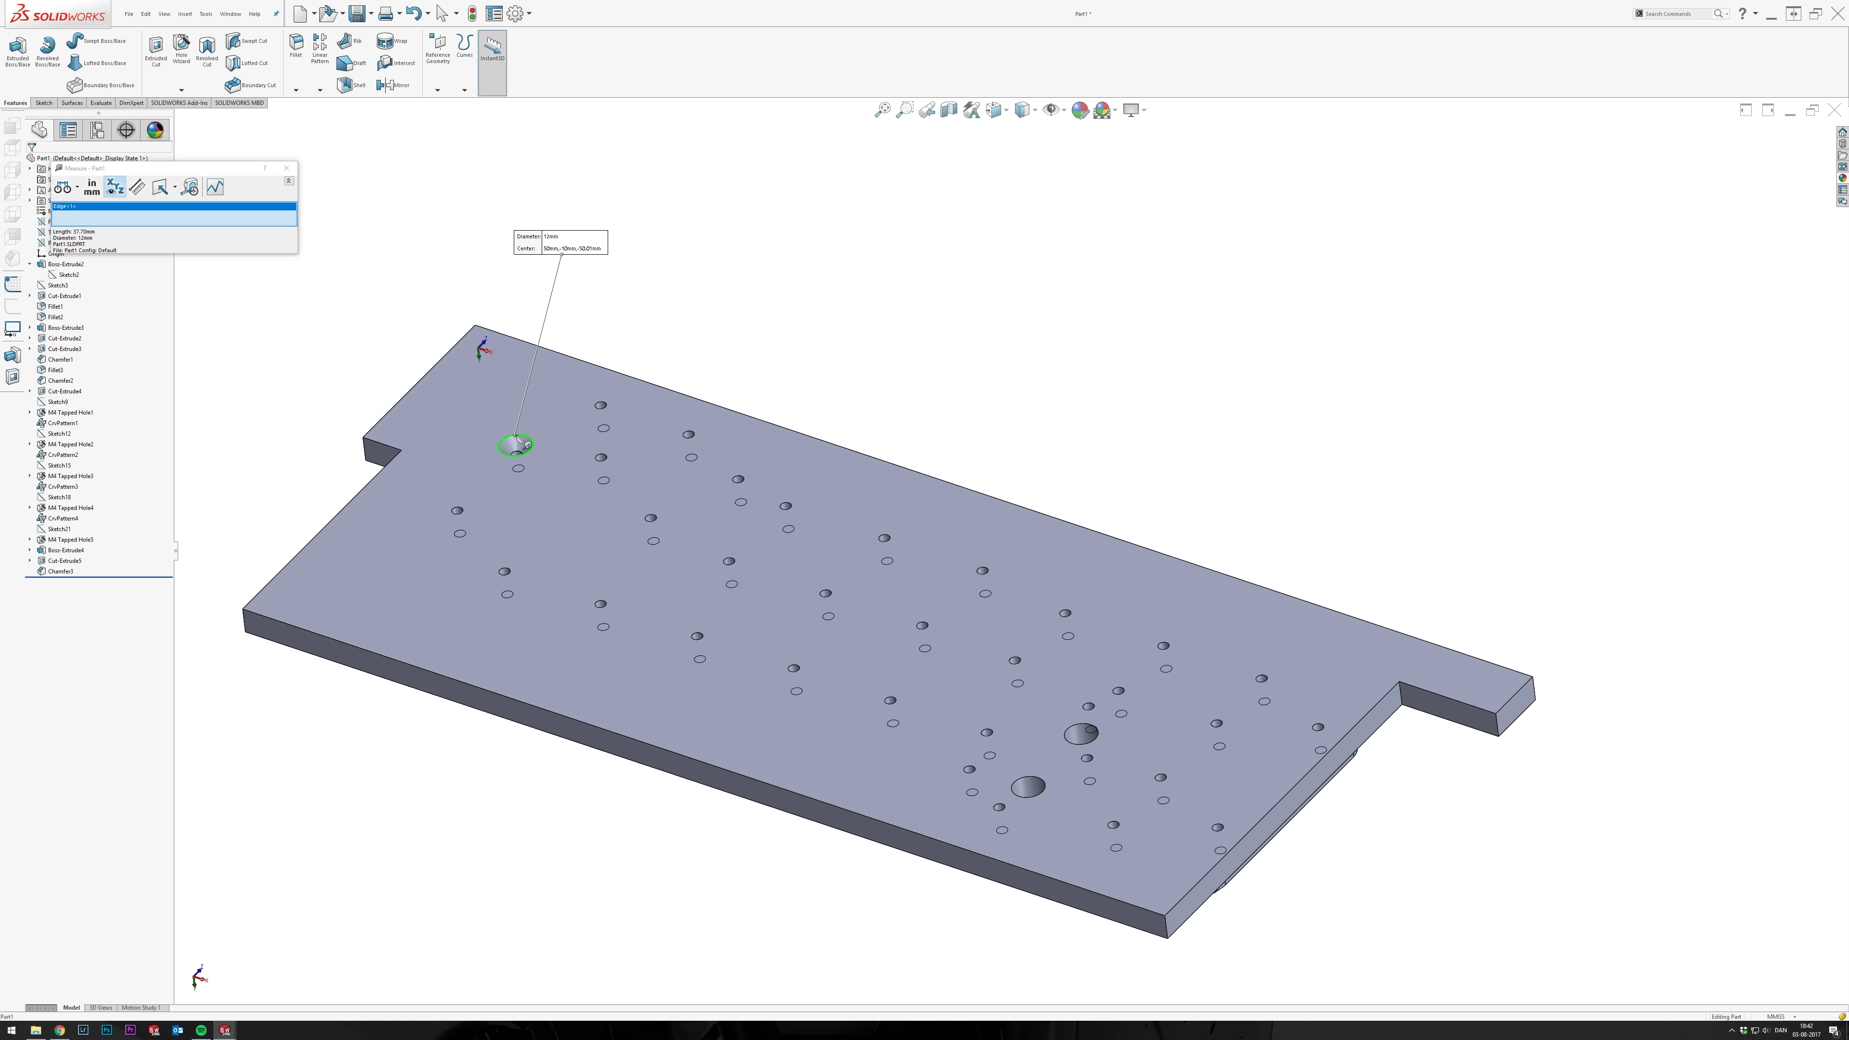
Set the trial chamfer's distance to 3 mm and measure the diameter of its outer edge.
left_click(518, 442)
left_click(540, 405)
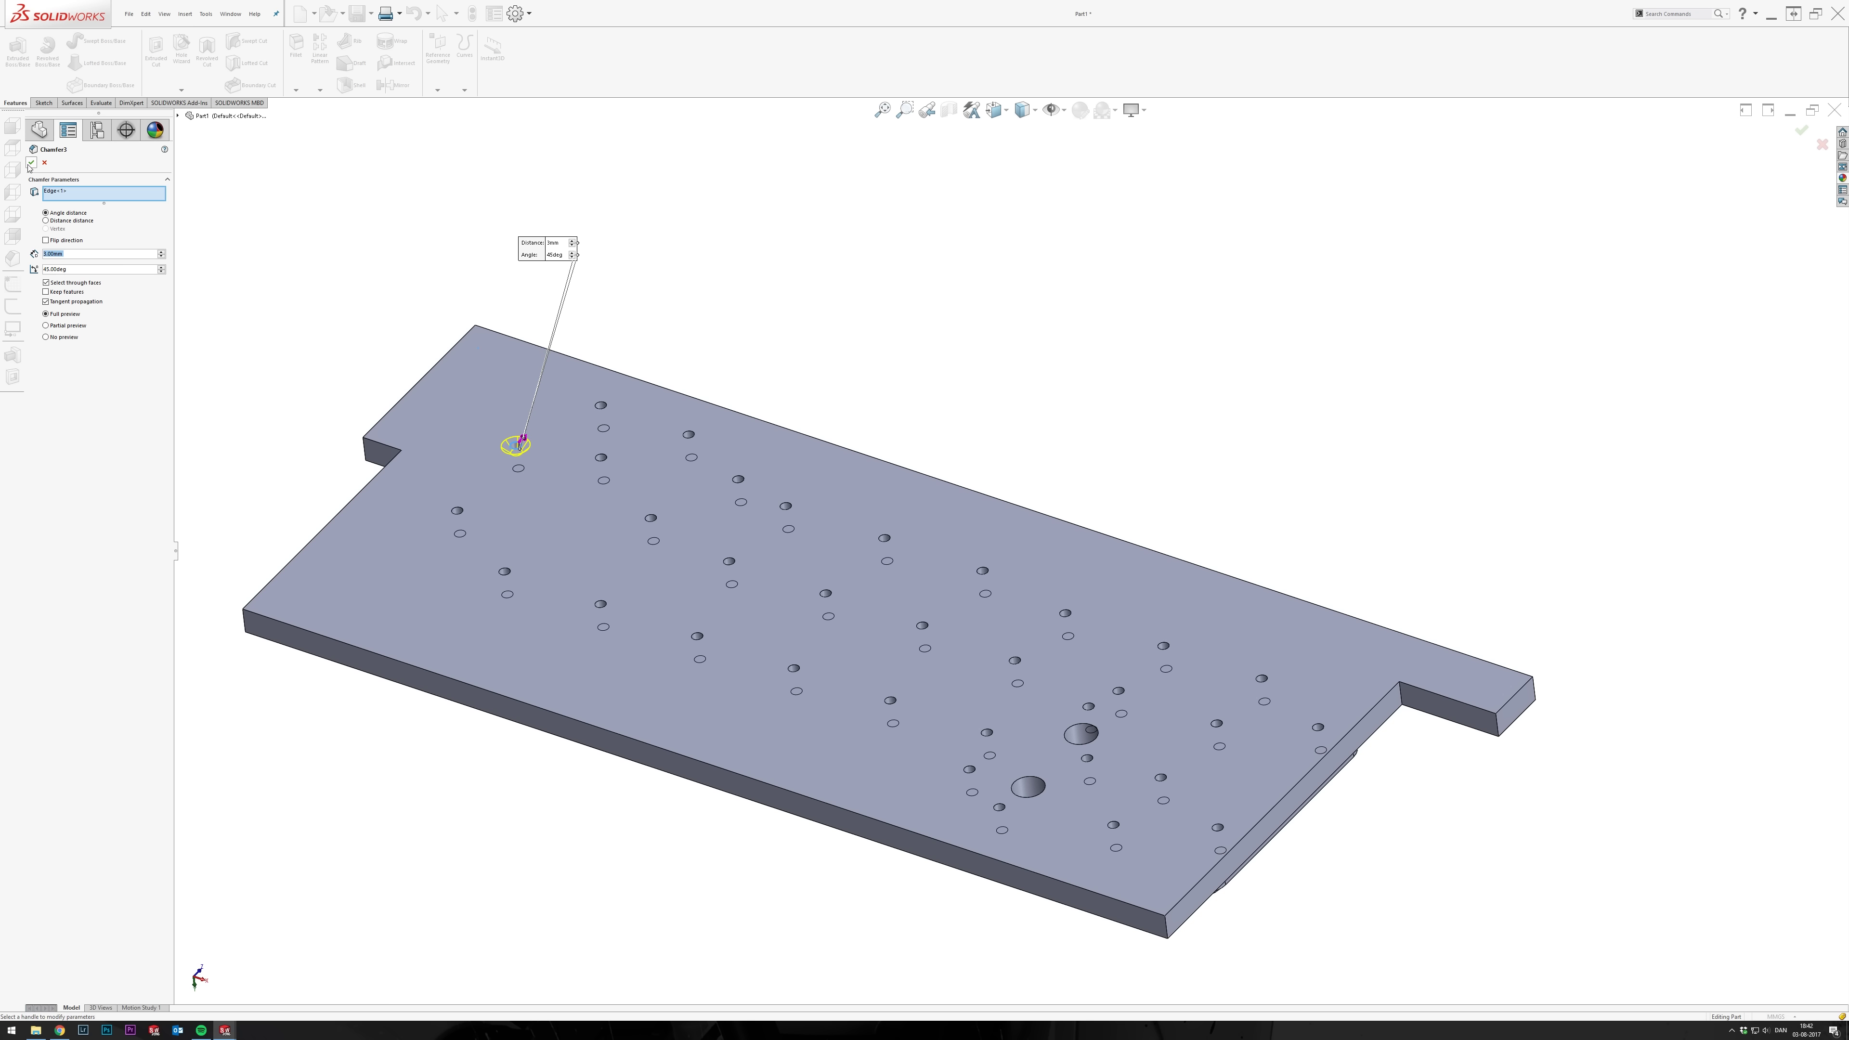
key("Return")
key("m")
left_click(527, 440)
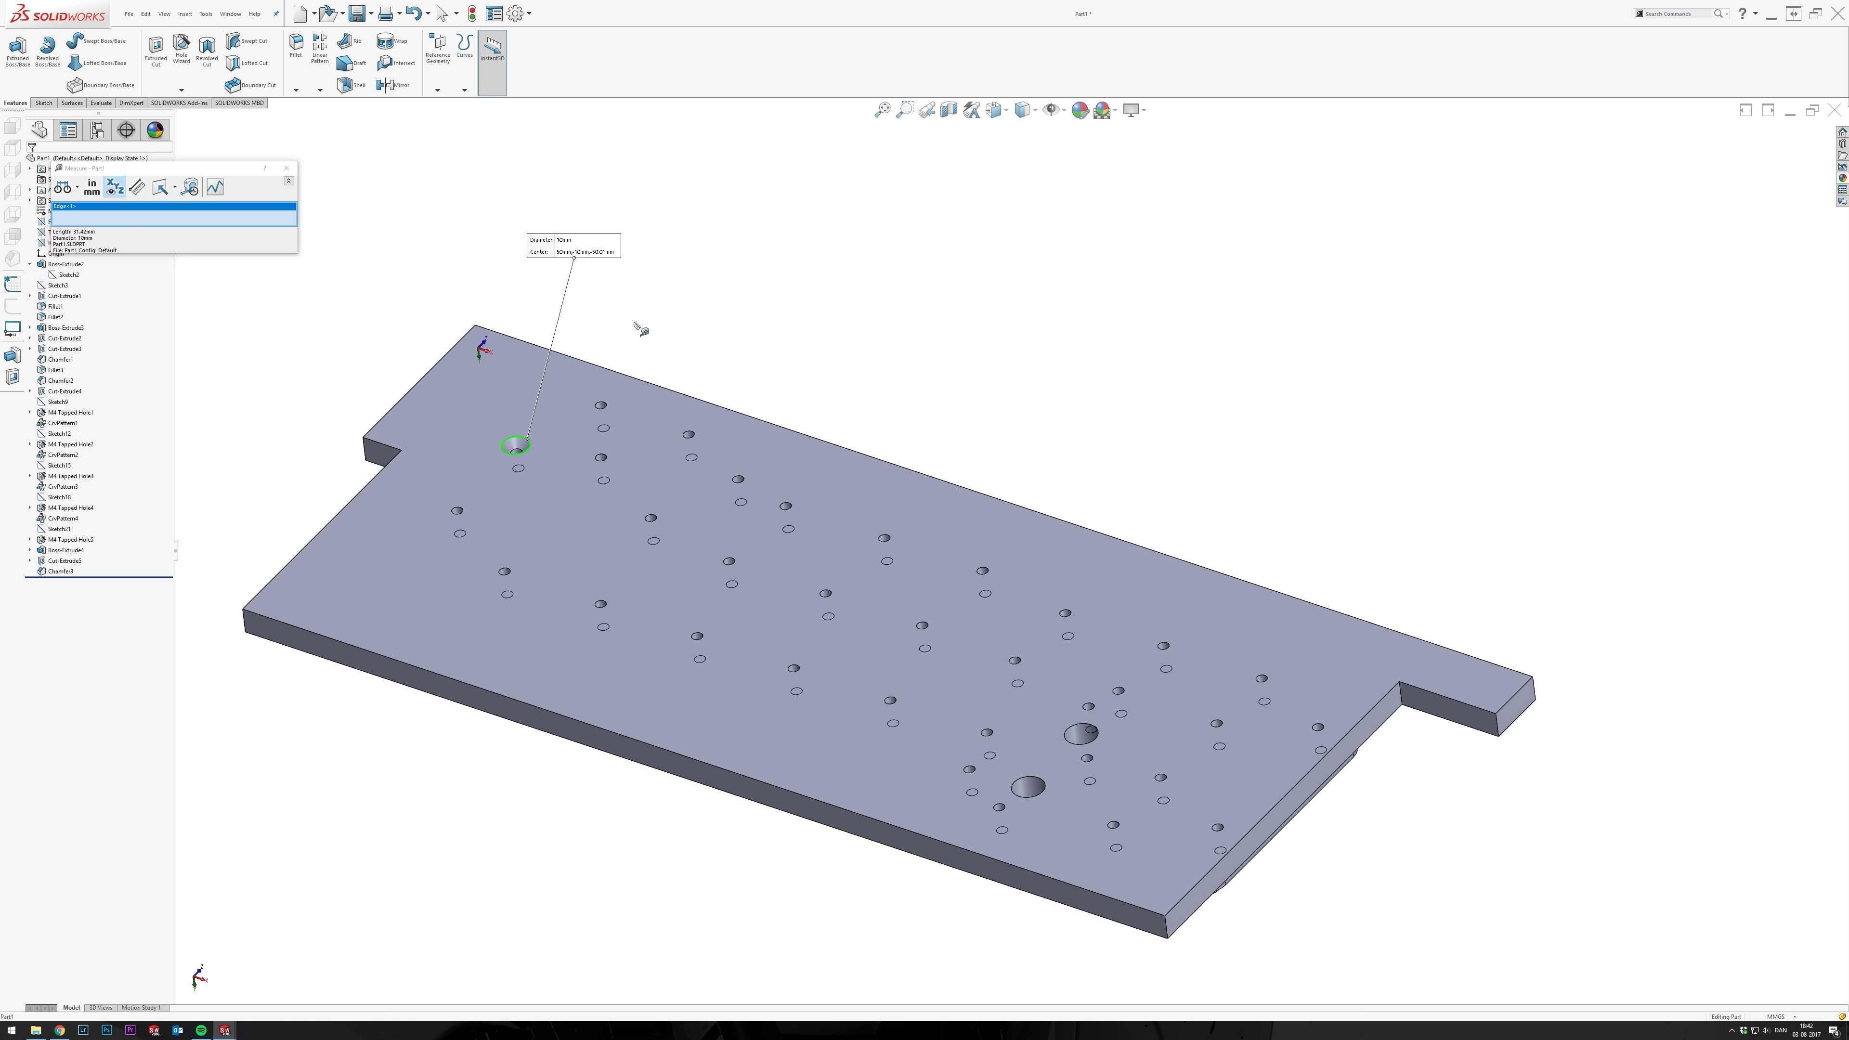
key("Escape")
Reduce the trial chamfer's distance to 2 mm and measure the countersink's outer edge again.
left_click(525, 446)
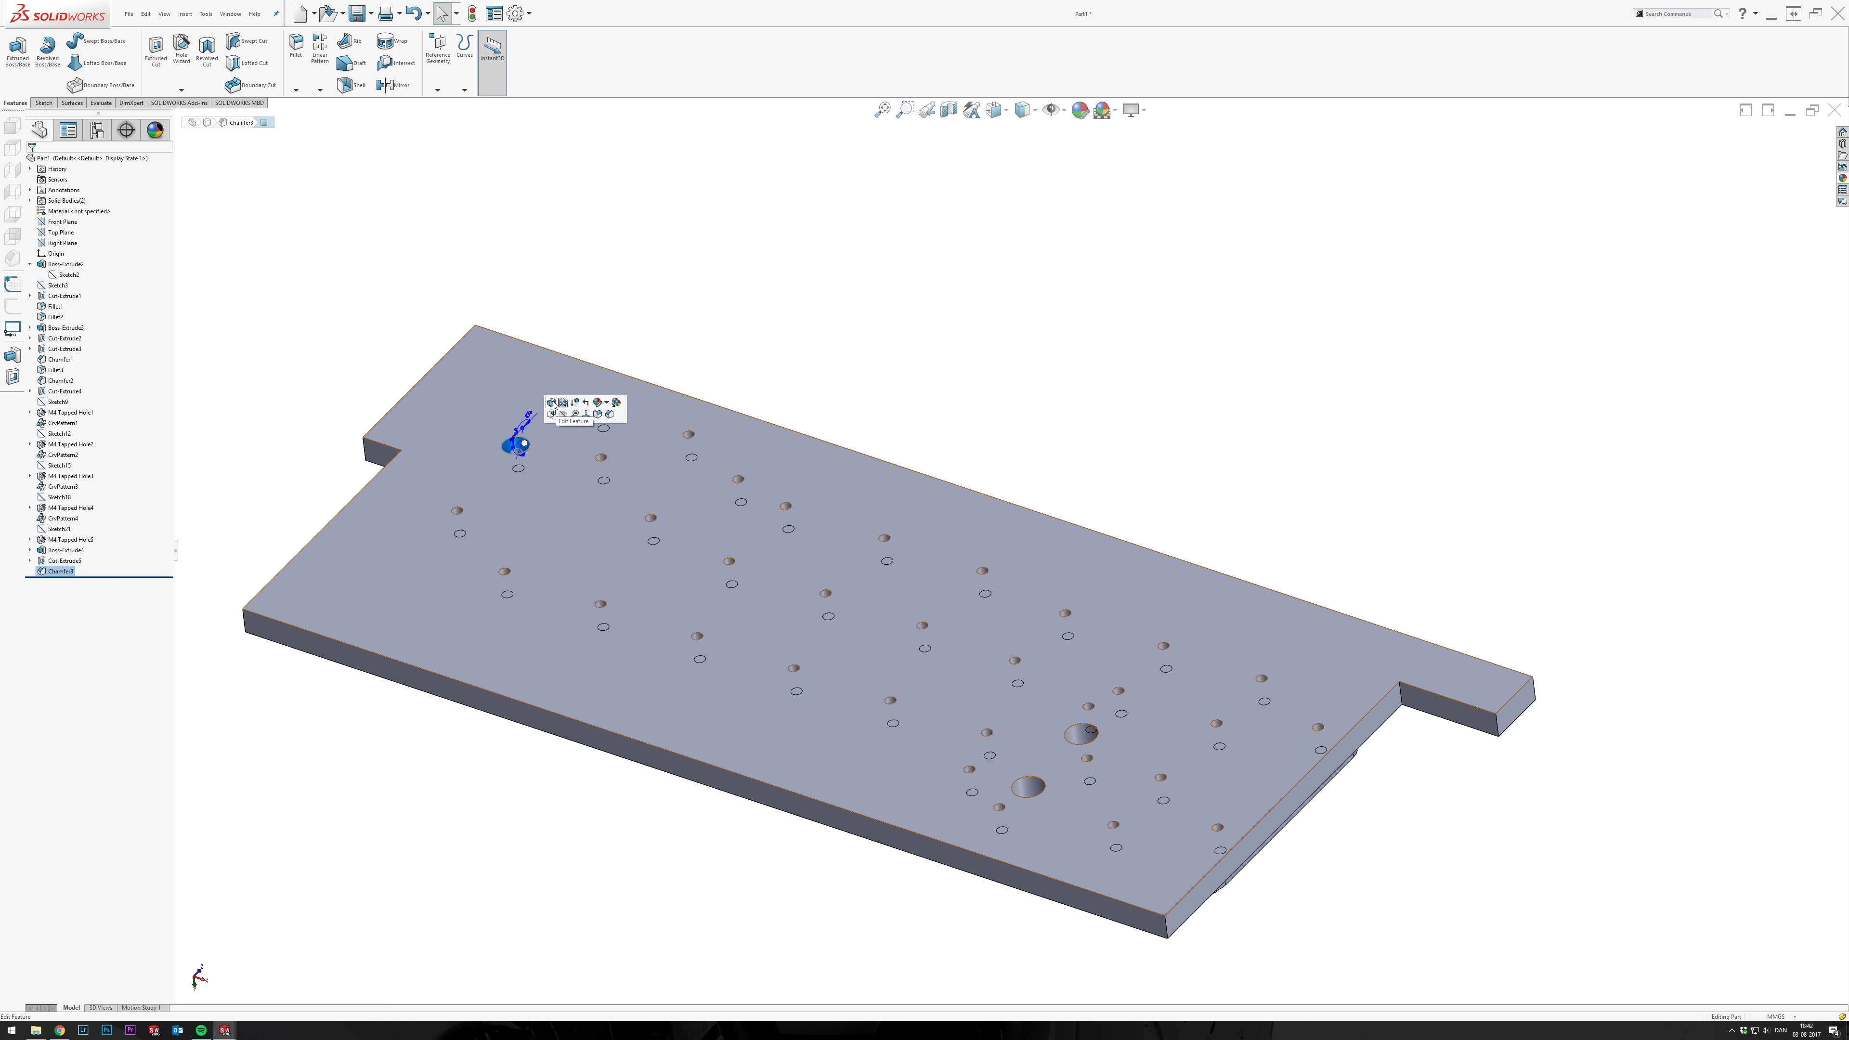
left_click(557, 408)
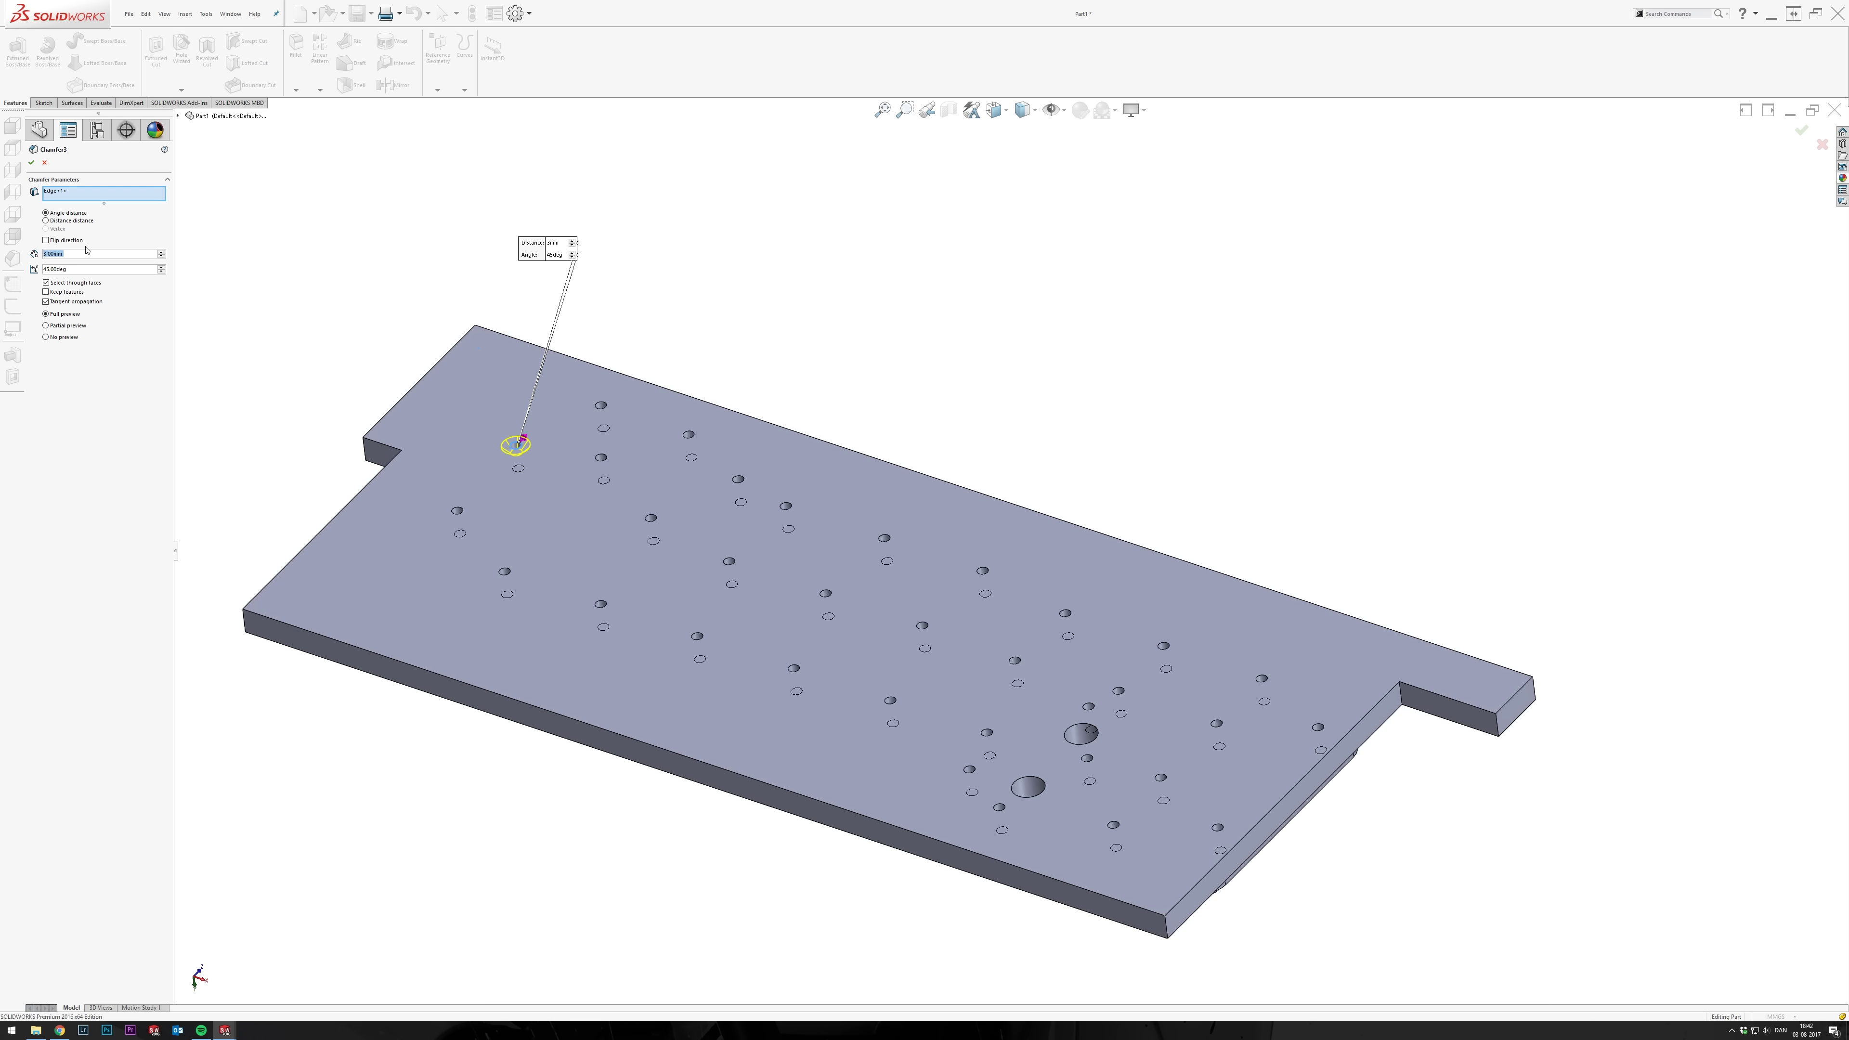
left_click(32, 162)
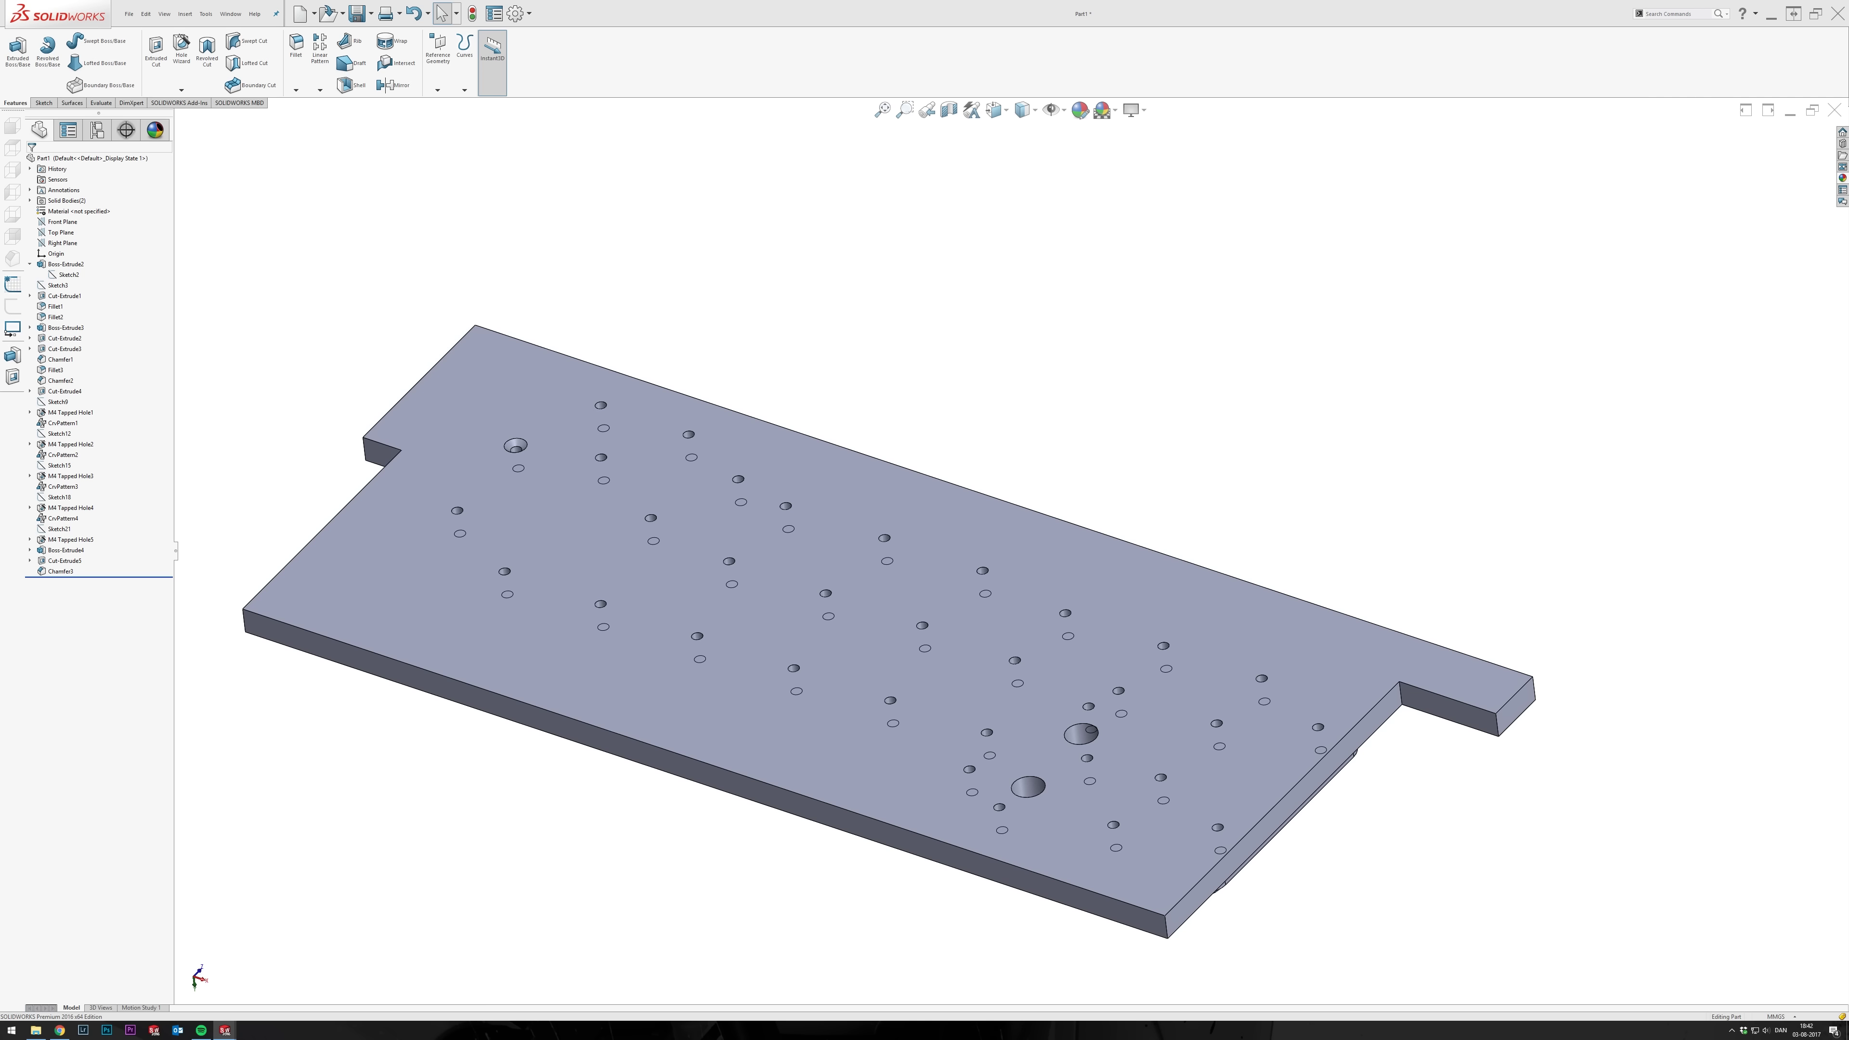
key("m")
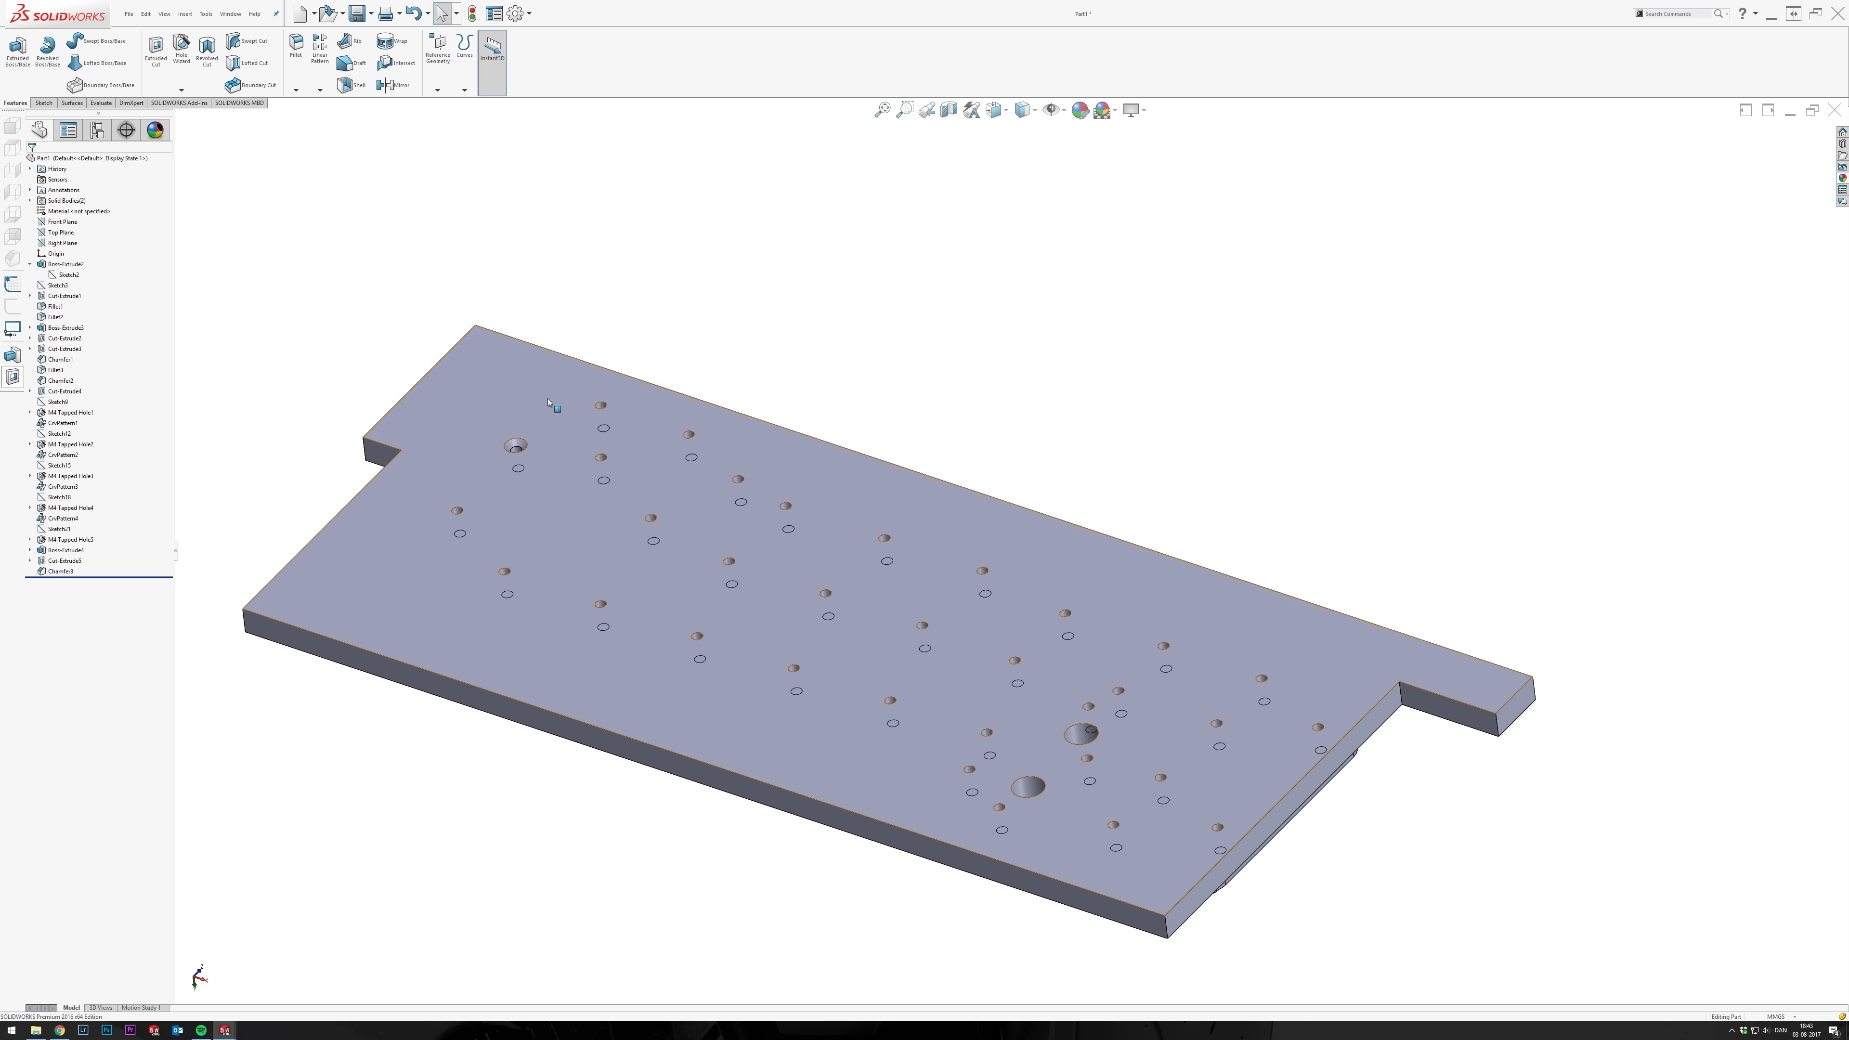
left_click(523, 442)
left_click(285, 168)
Set the trial chamfer's distance to 2.8 mm and check the countersink's outer diameter.
left_click(516, 446)
left_click(542, 405)
left_click(80, 254)
type("2,8")
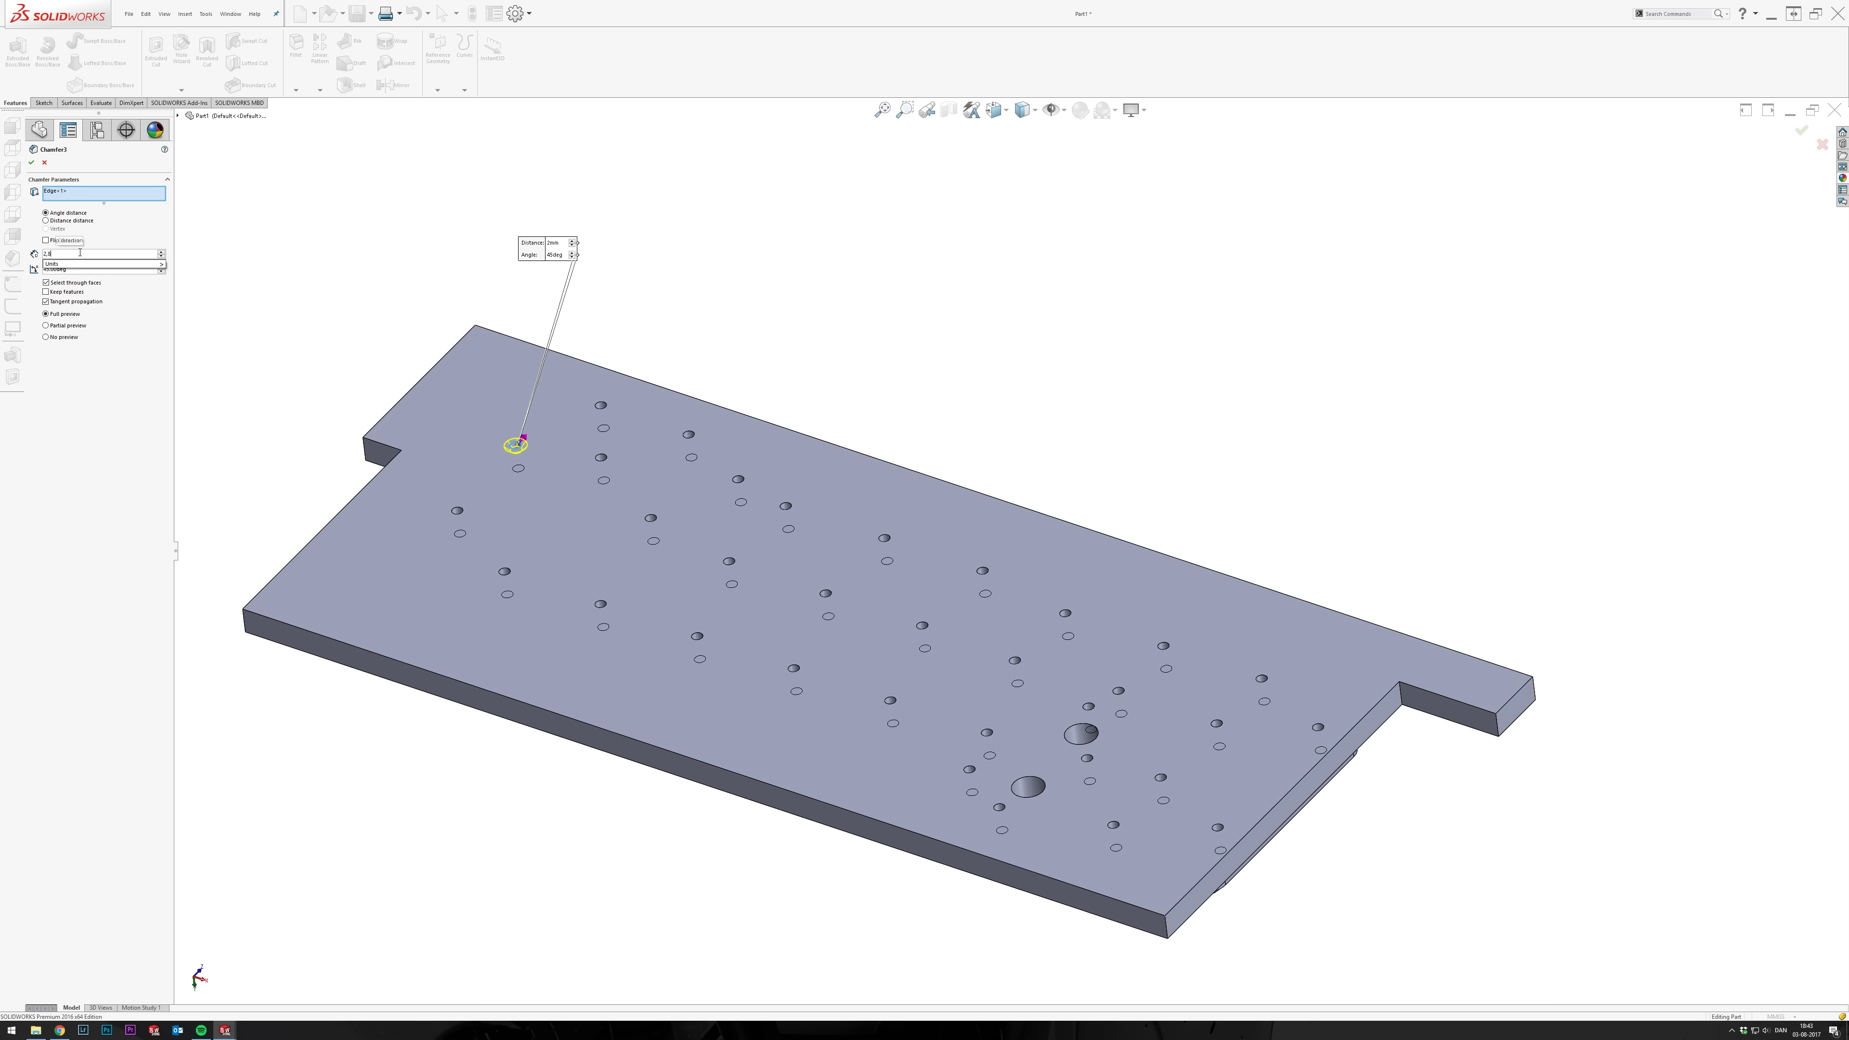
key("Return")
key("m")
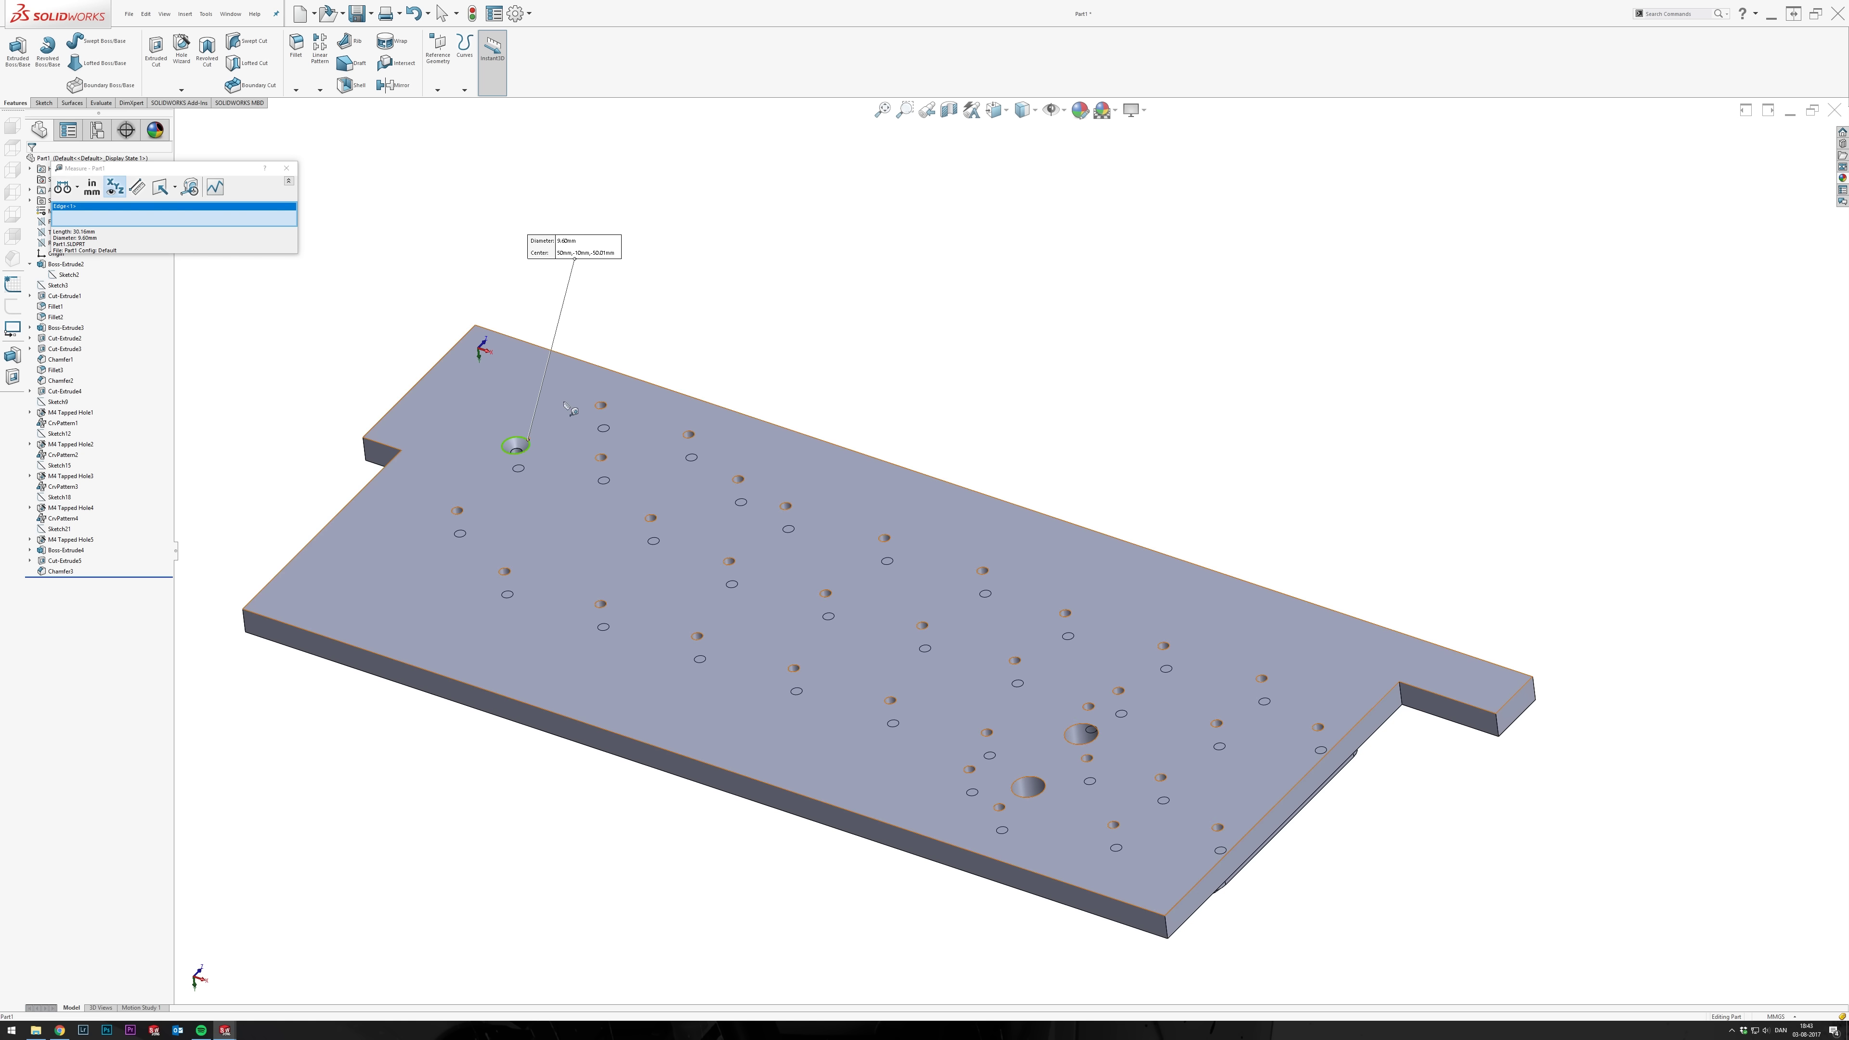
key("Escape")
Set the trial chamfer's distance to 2.7 mm and measure the countersink's outer circle.
left_click(516, 444)
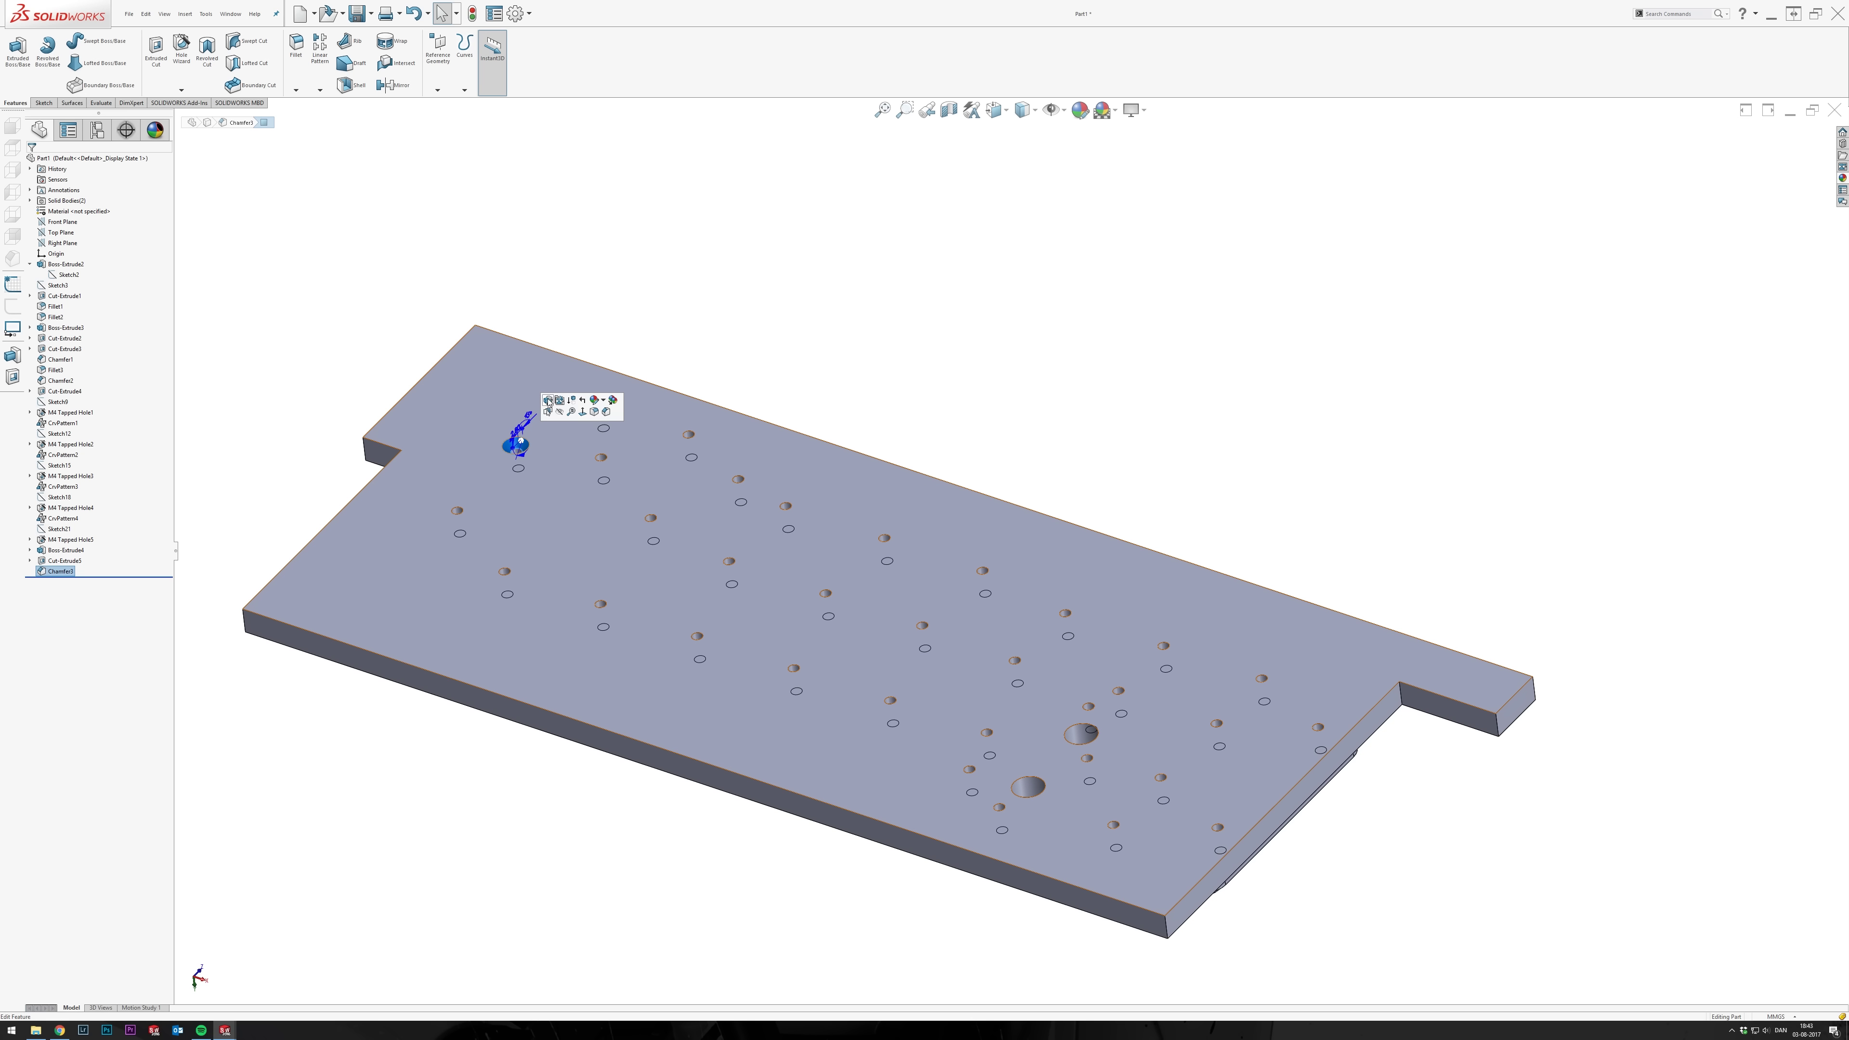
left_click(548, 400)
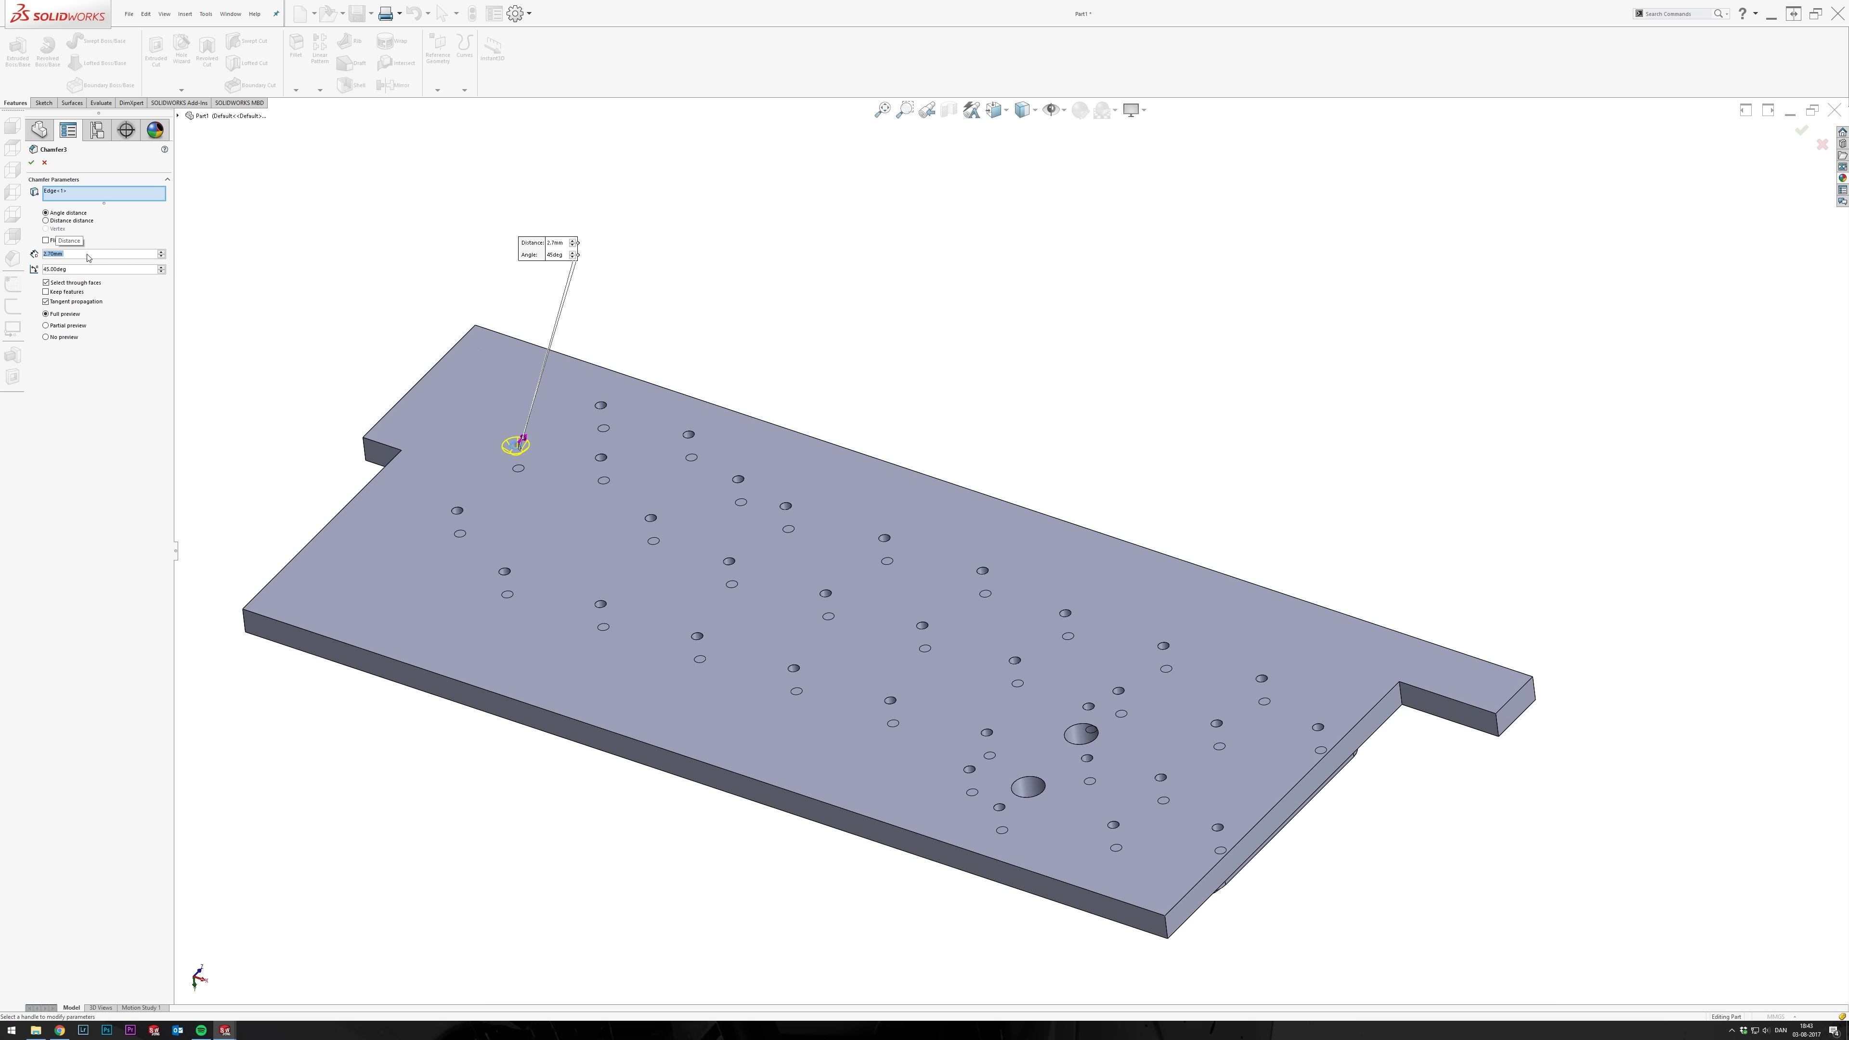
left_click(33, 162)
key("m")
left_click(481, 348)
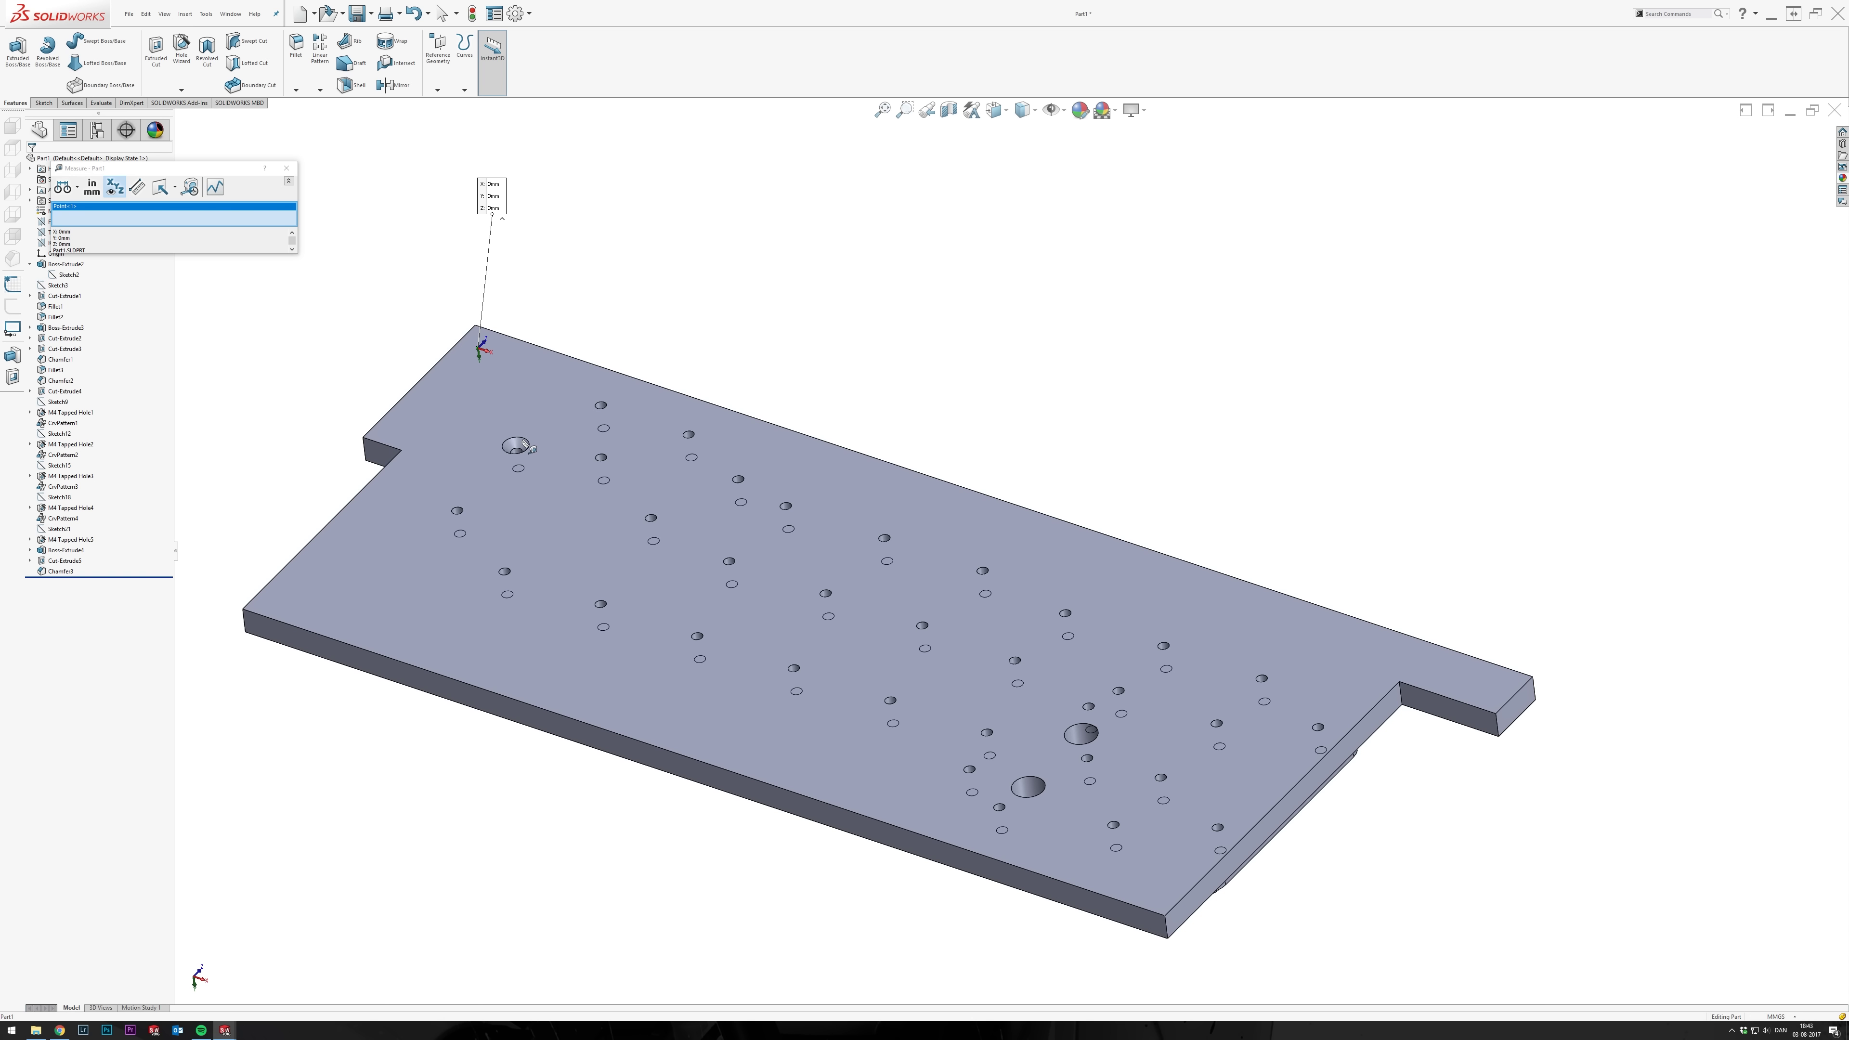
left_click(524, 440)
left_click(662, 301)
left_click(519, 437)
key("Escape")
Delete the trial chamfer from the single screw hole.
left_click(60, 571)
key("Delete")
key("Return")
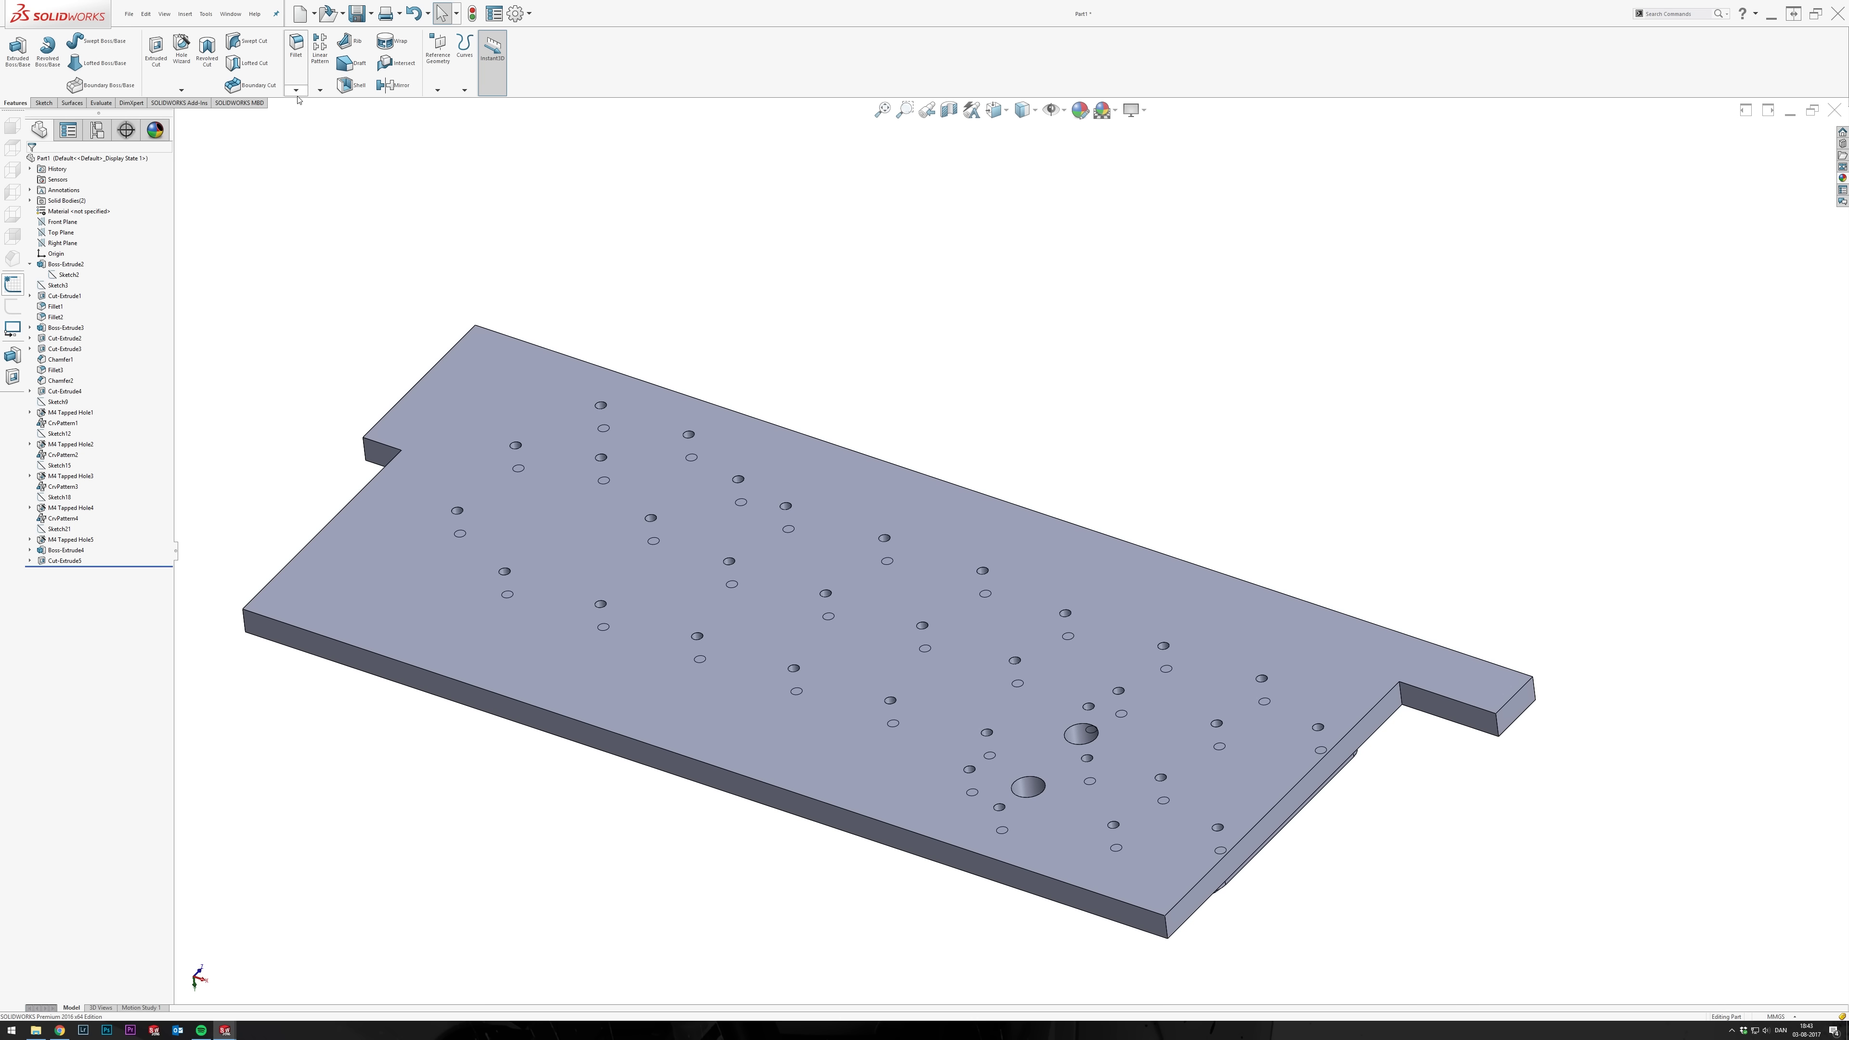
Chamfer the outer edges of all the small screw holes in the cover plate at 2.7 mm and 45°, leaving out the two large ports.
left_click(313, 115)
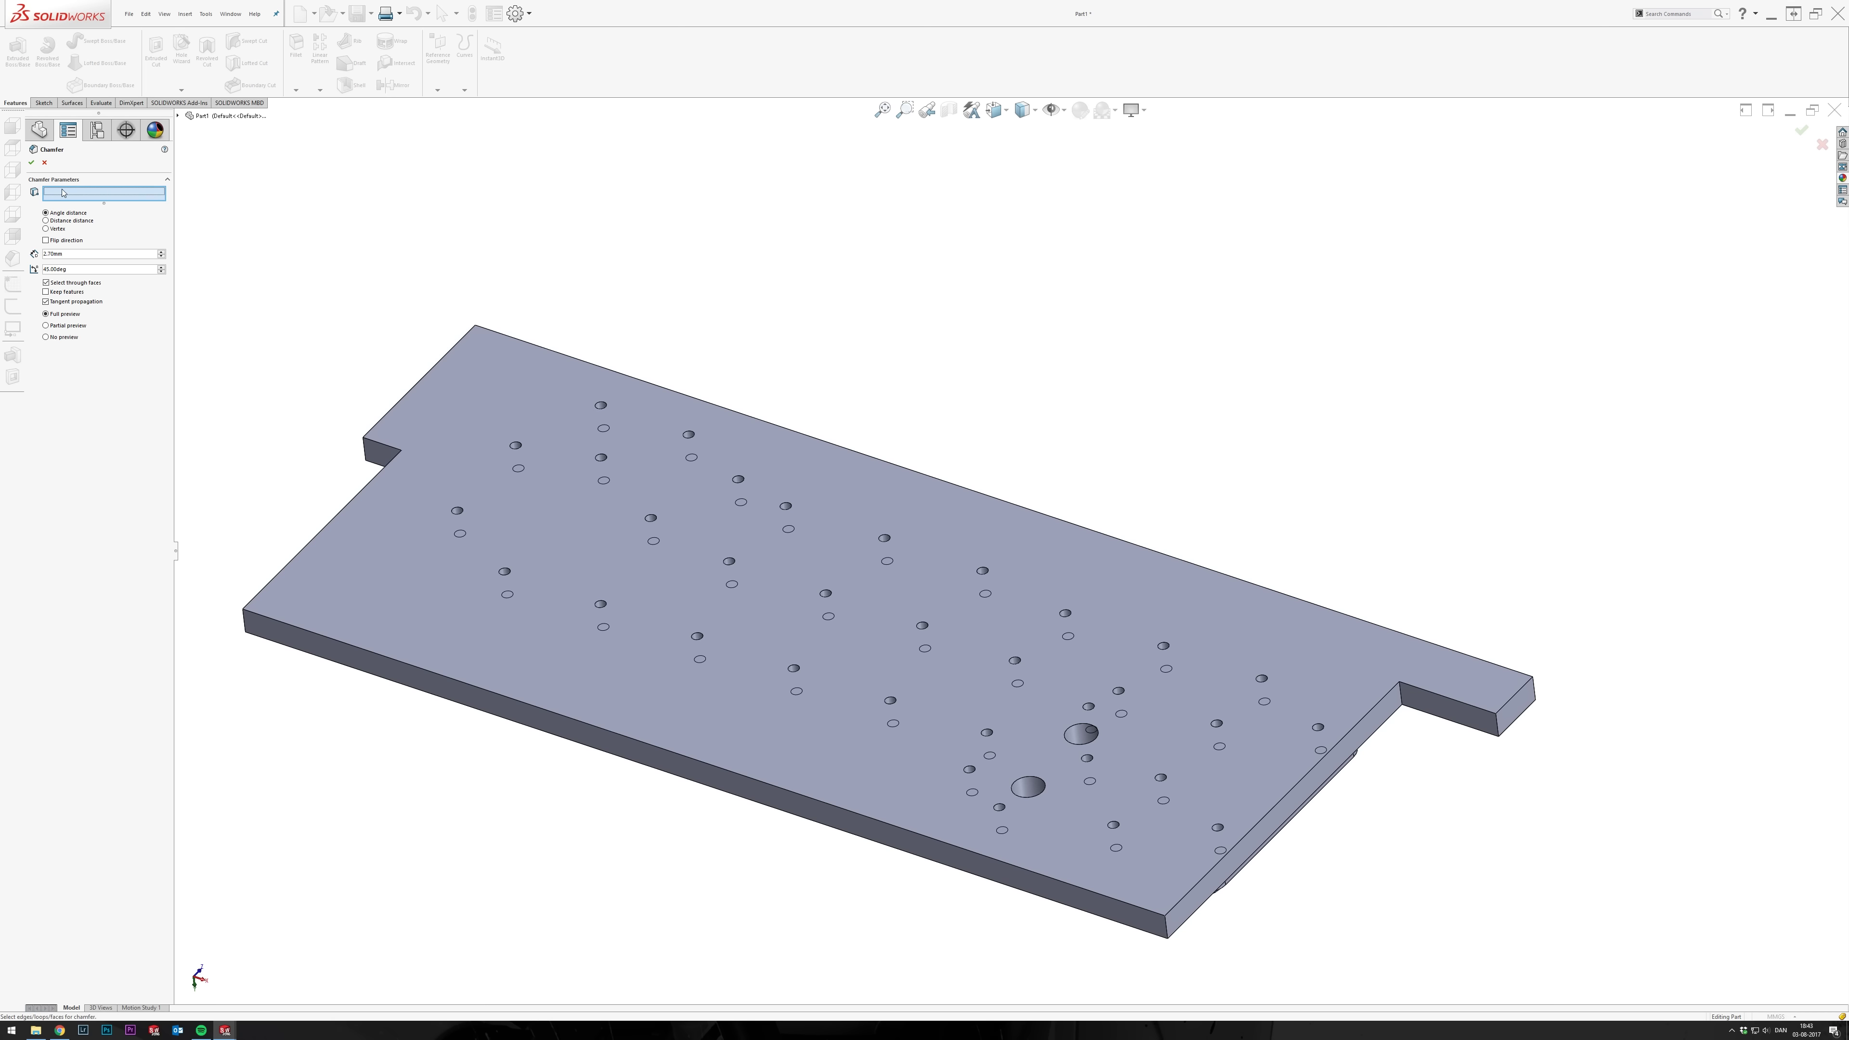
left_click(516, 442)
left_click(459, 508)
left_click(505, 571)
left_click(600, 604)
left_click(651, 518)
left_click(601, 456)
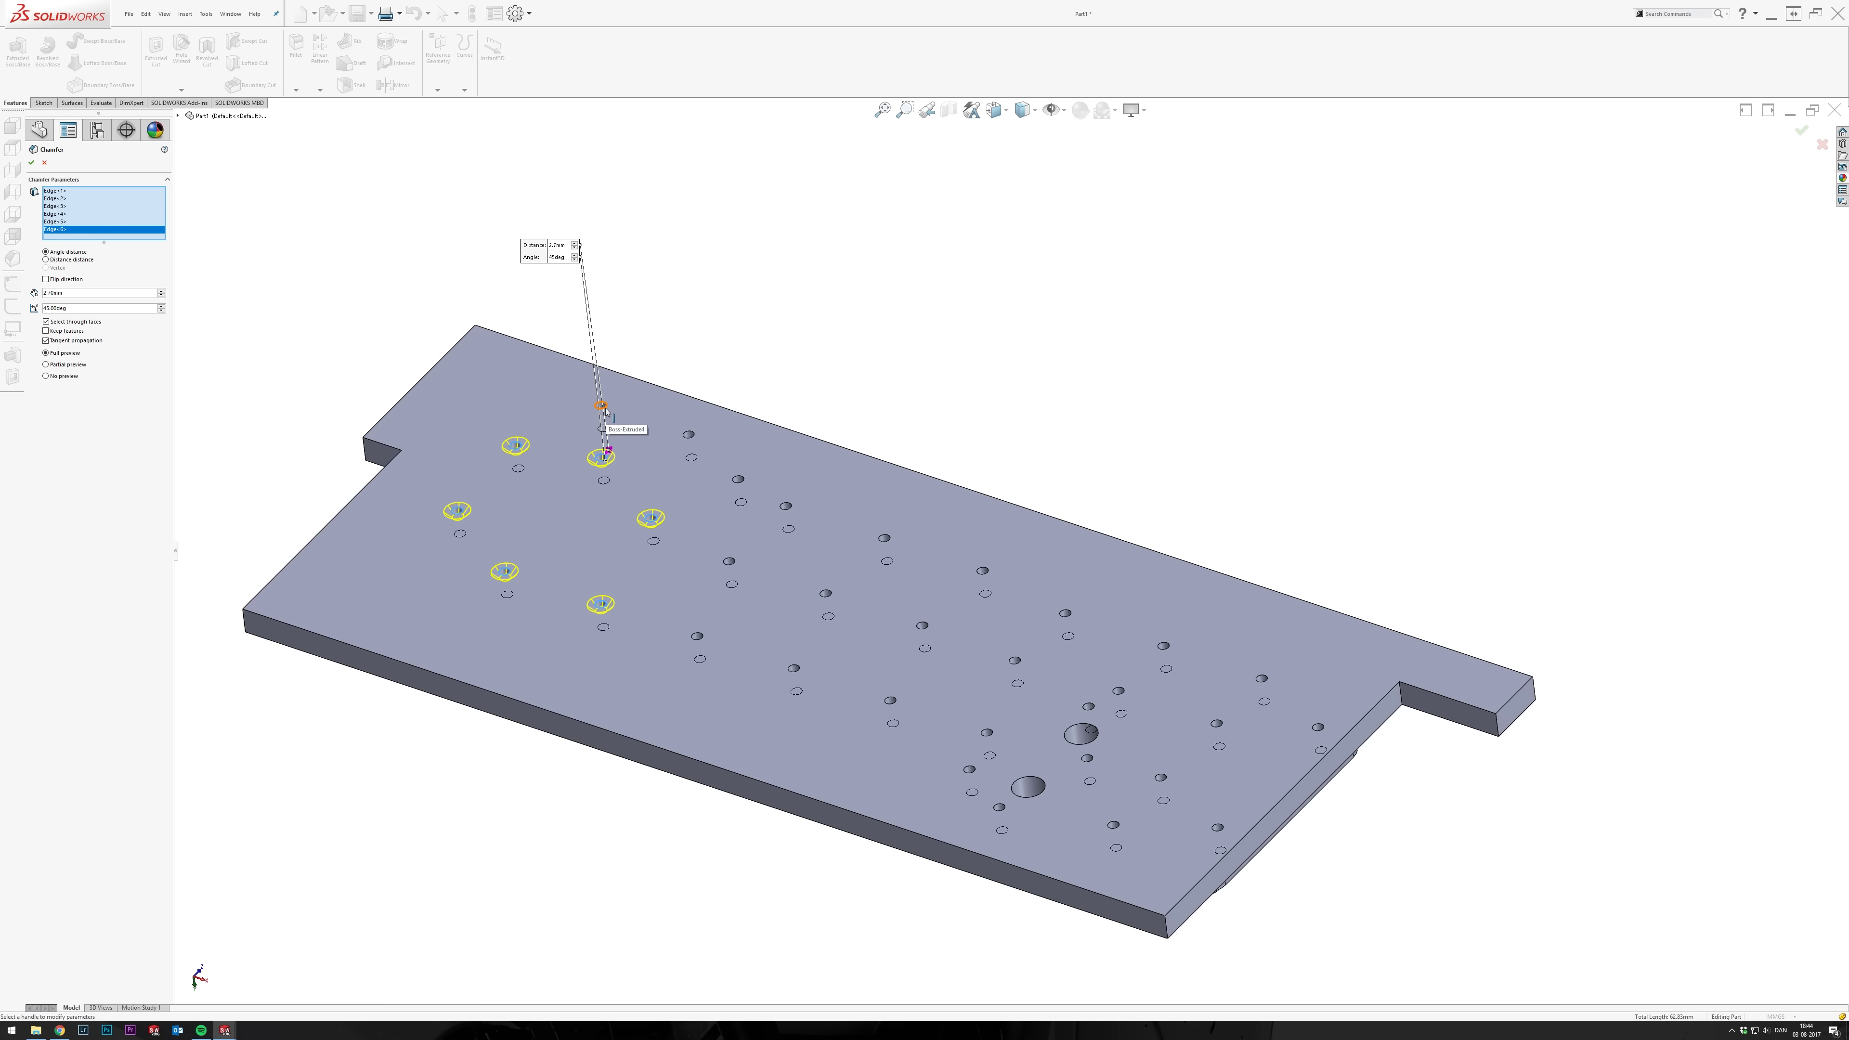
left_click(601, 405)
left_click(688, 435)
left_click(737, 479)
left_click(729, 561)
left_click(696, 636)
left_click(794, 667)
left_click(825, 593)
left_click(785, 506)
left_click(884, 538)
left_click(982, 570)
left_click(921, 625)
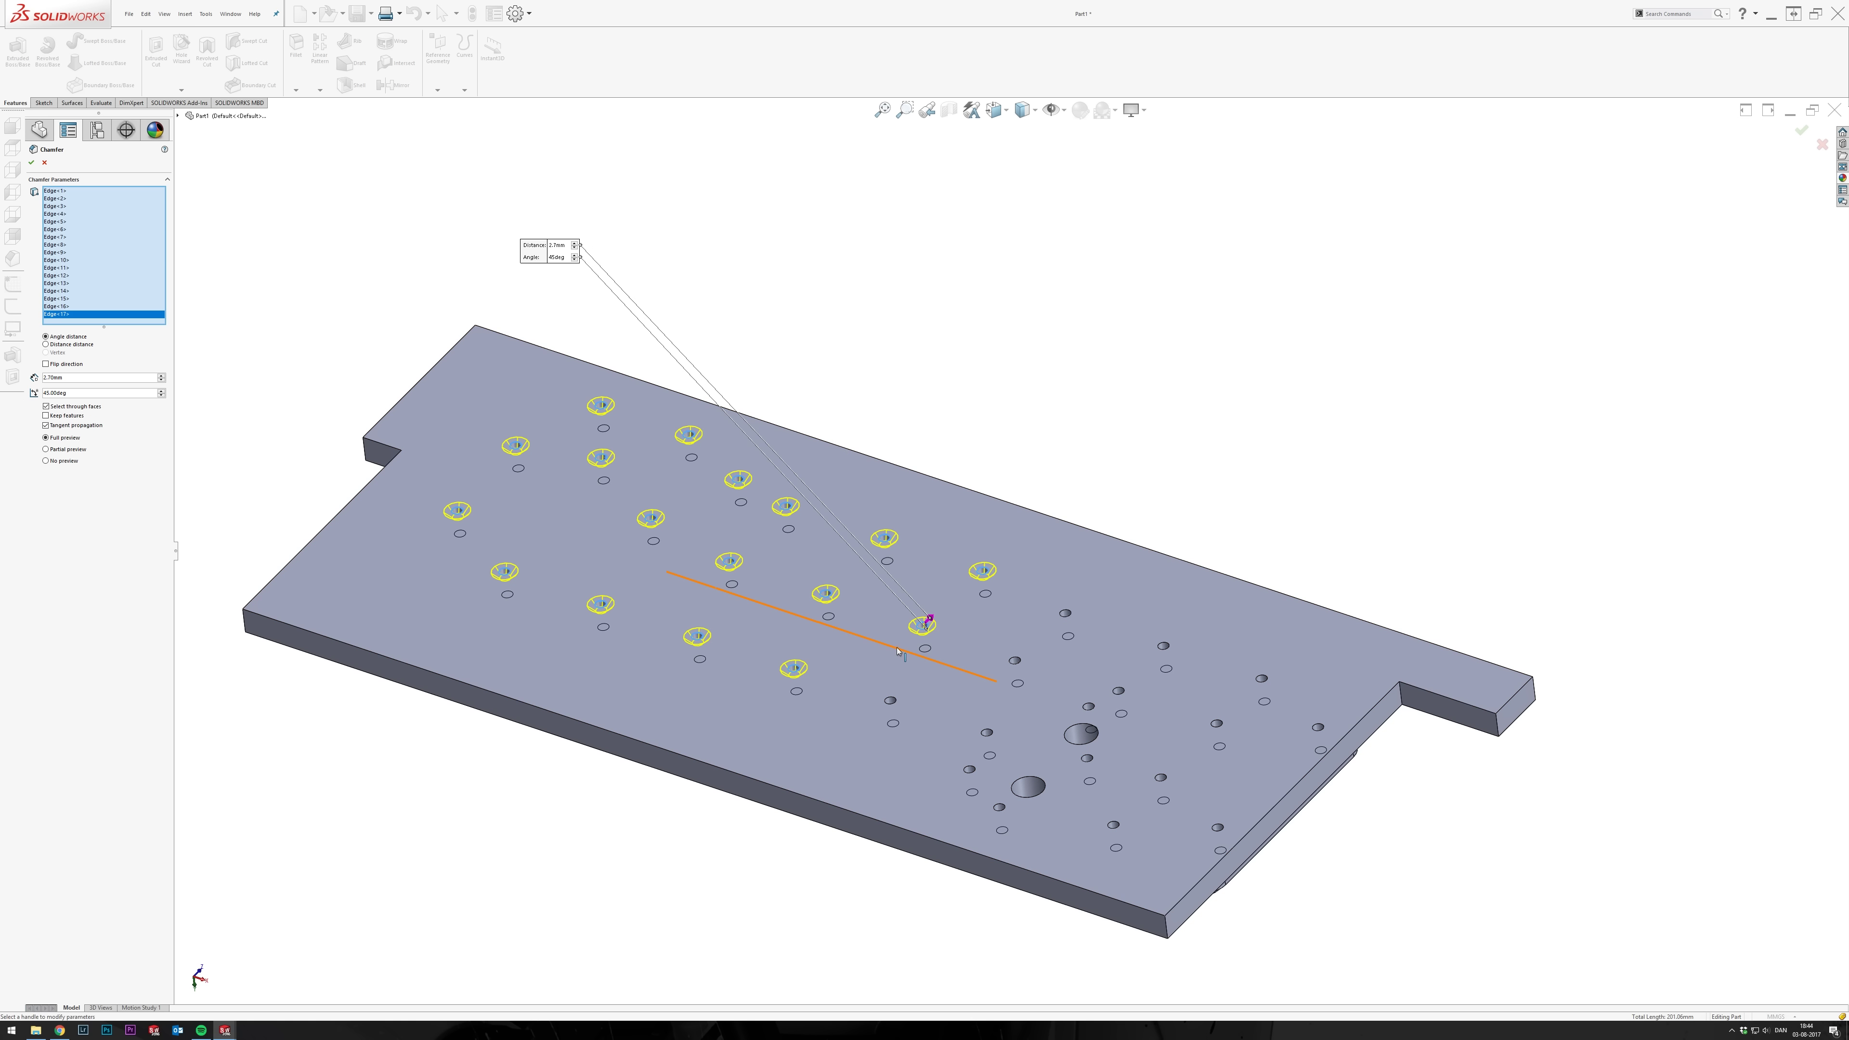
left_click(890, 700)
left_click(987, 731)
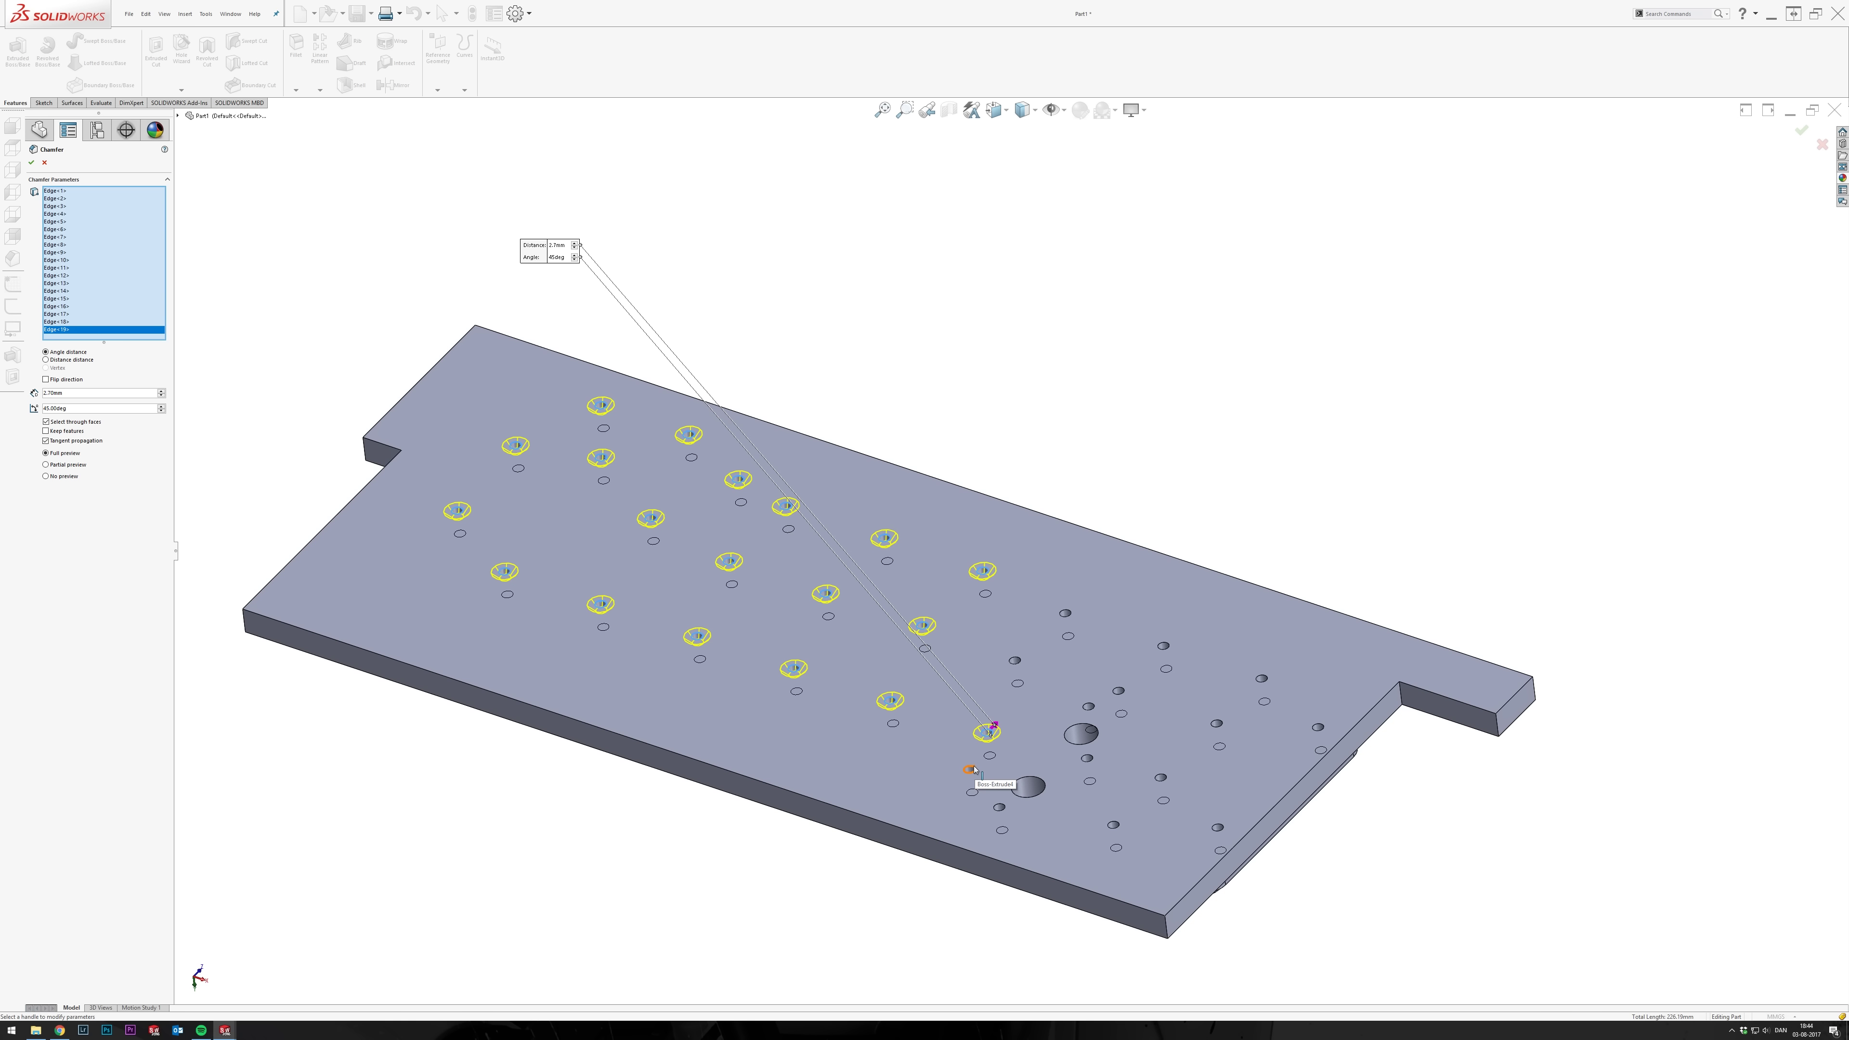
left_click(971, 769)
left_click(1113, 824)
left_click(1087, 757)
left_click(1090, 703)
left_click(1124, 694)
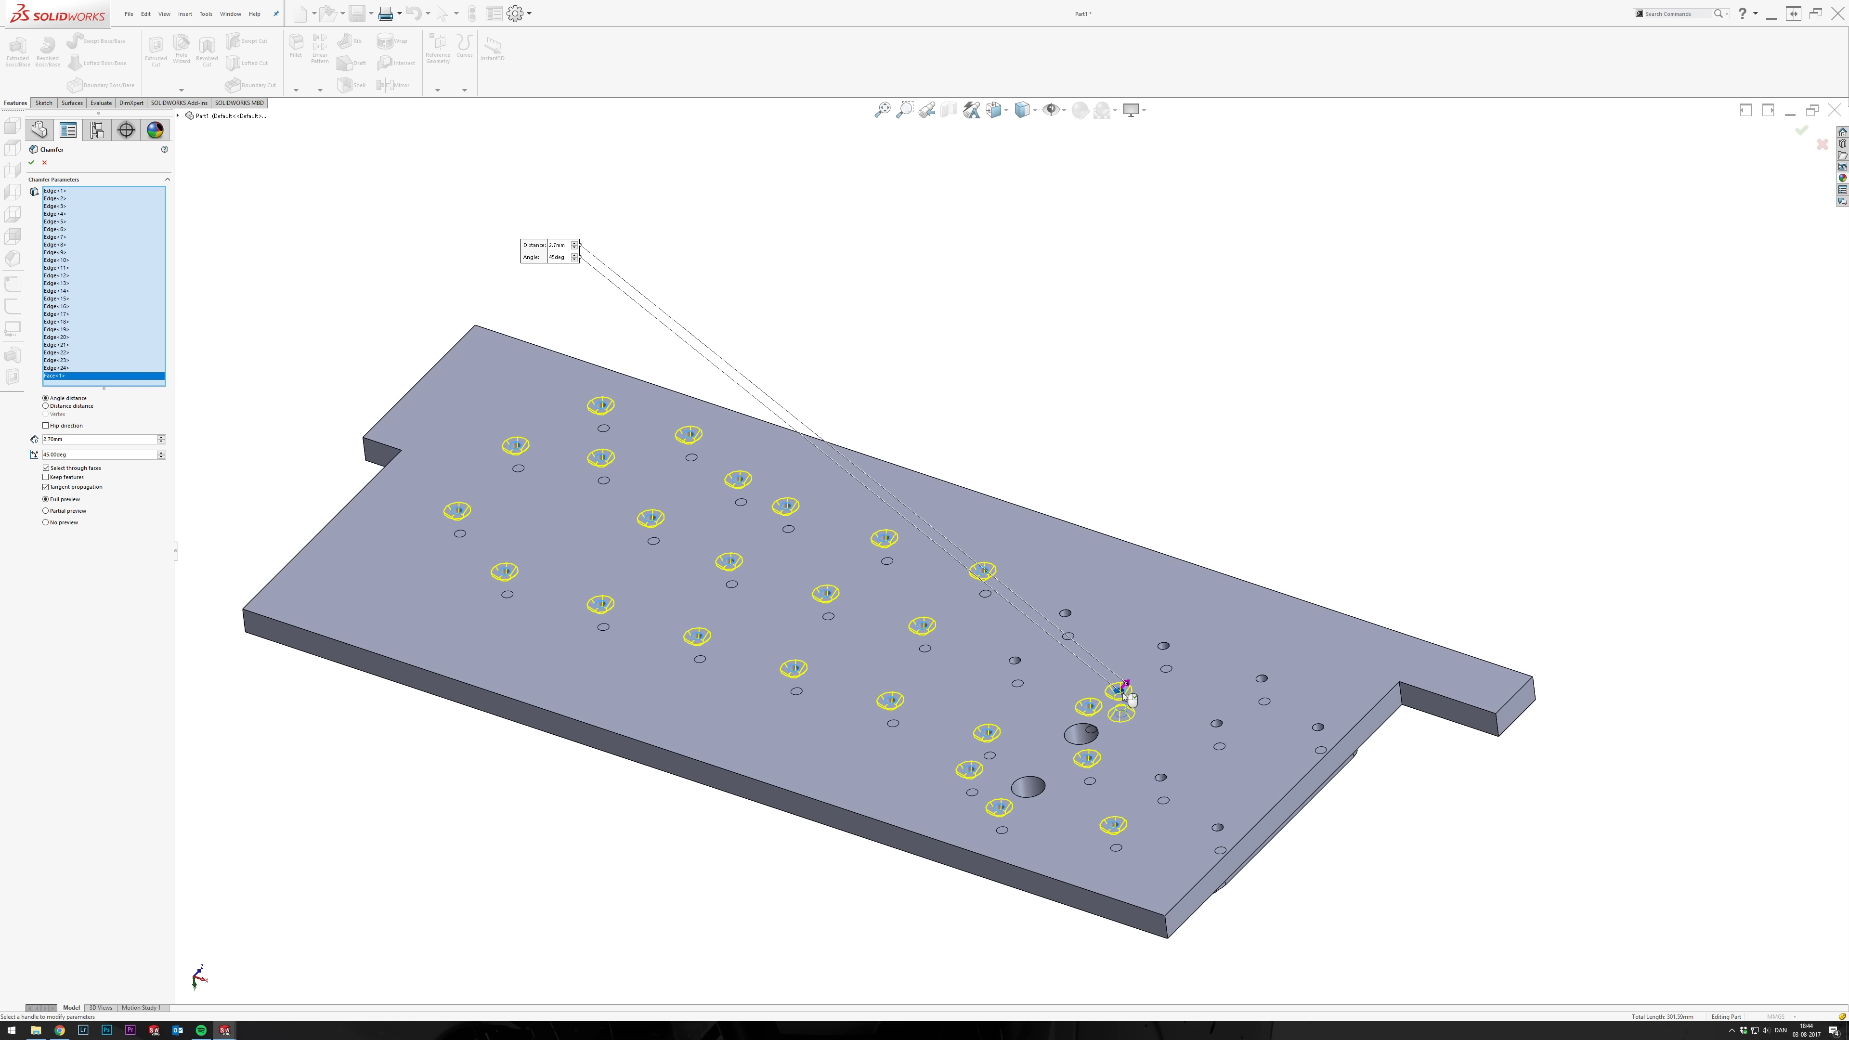
left_click(1125, 696)
scroll(1125, 698, "down", 5)
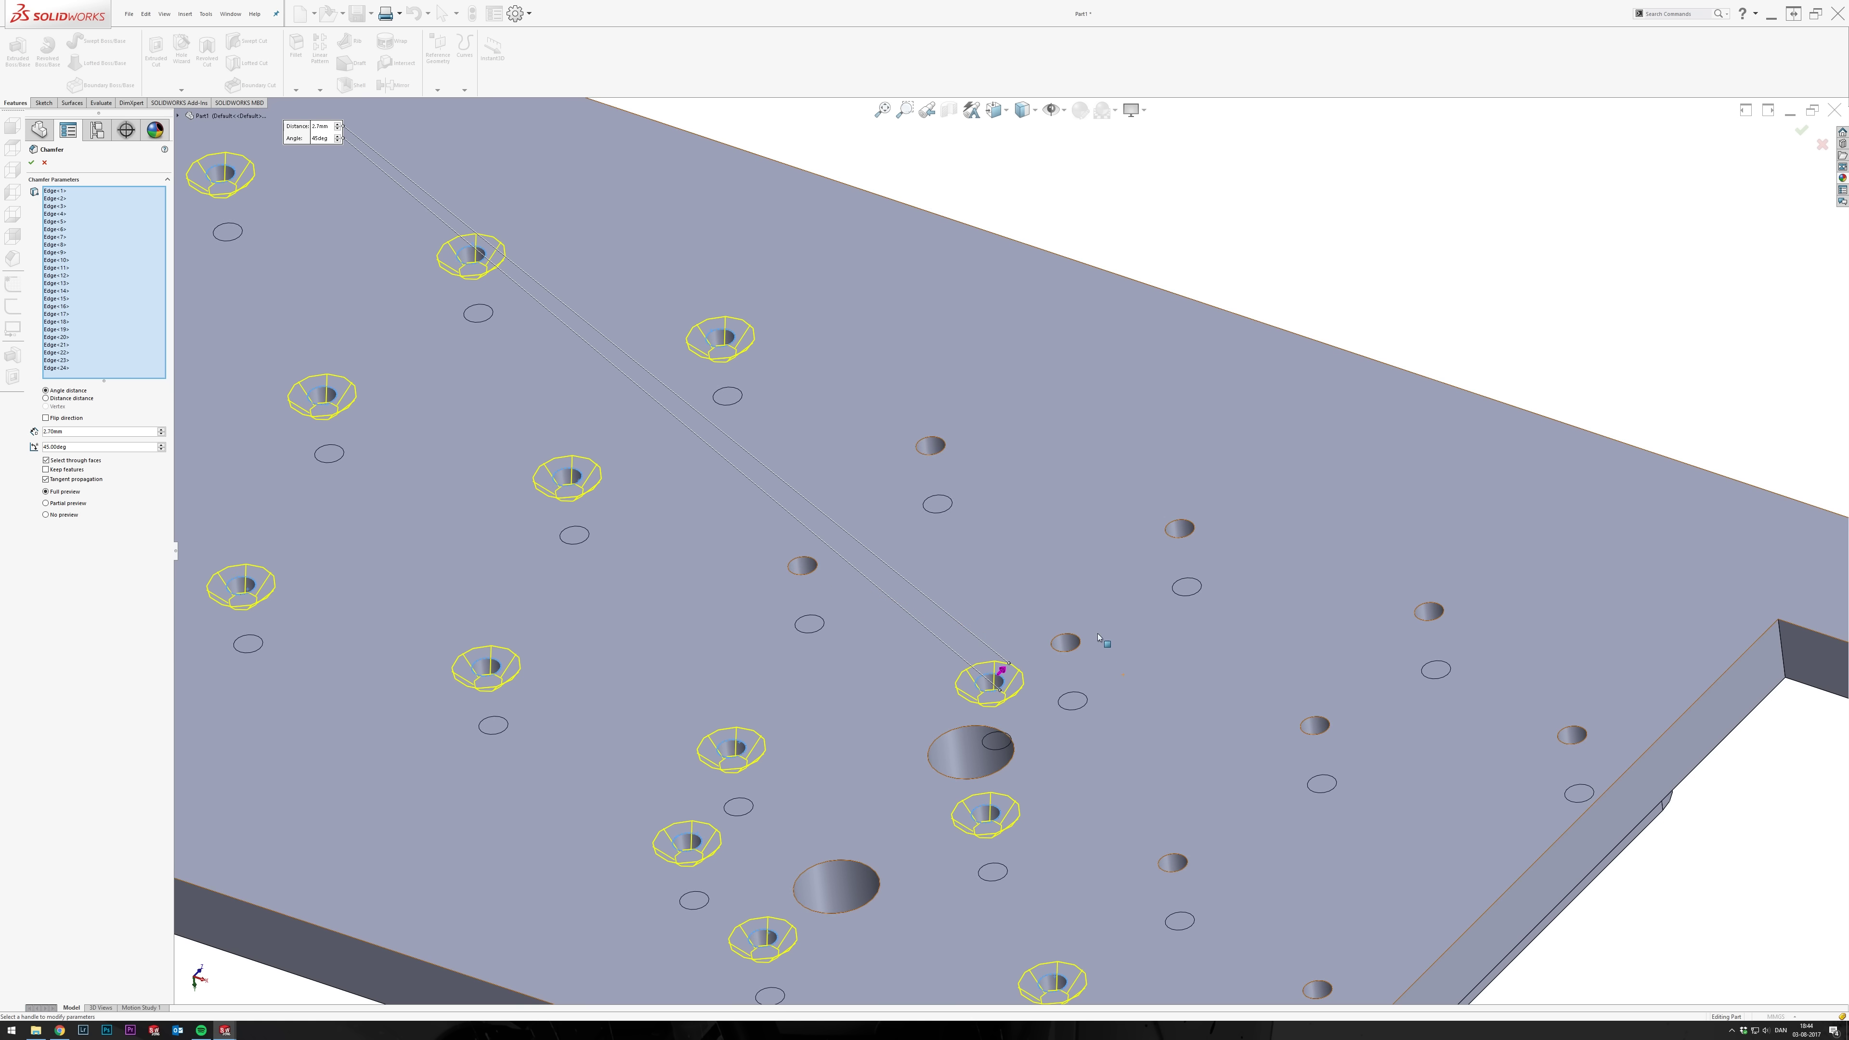
left_click(1066, 639)
left_click(932, 445)
left_click(802, 566)
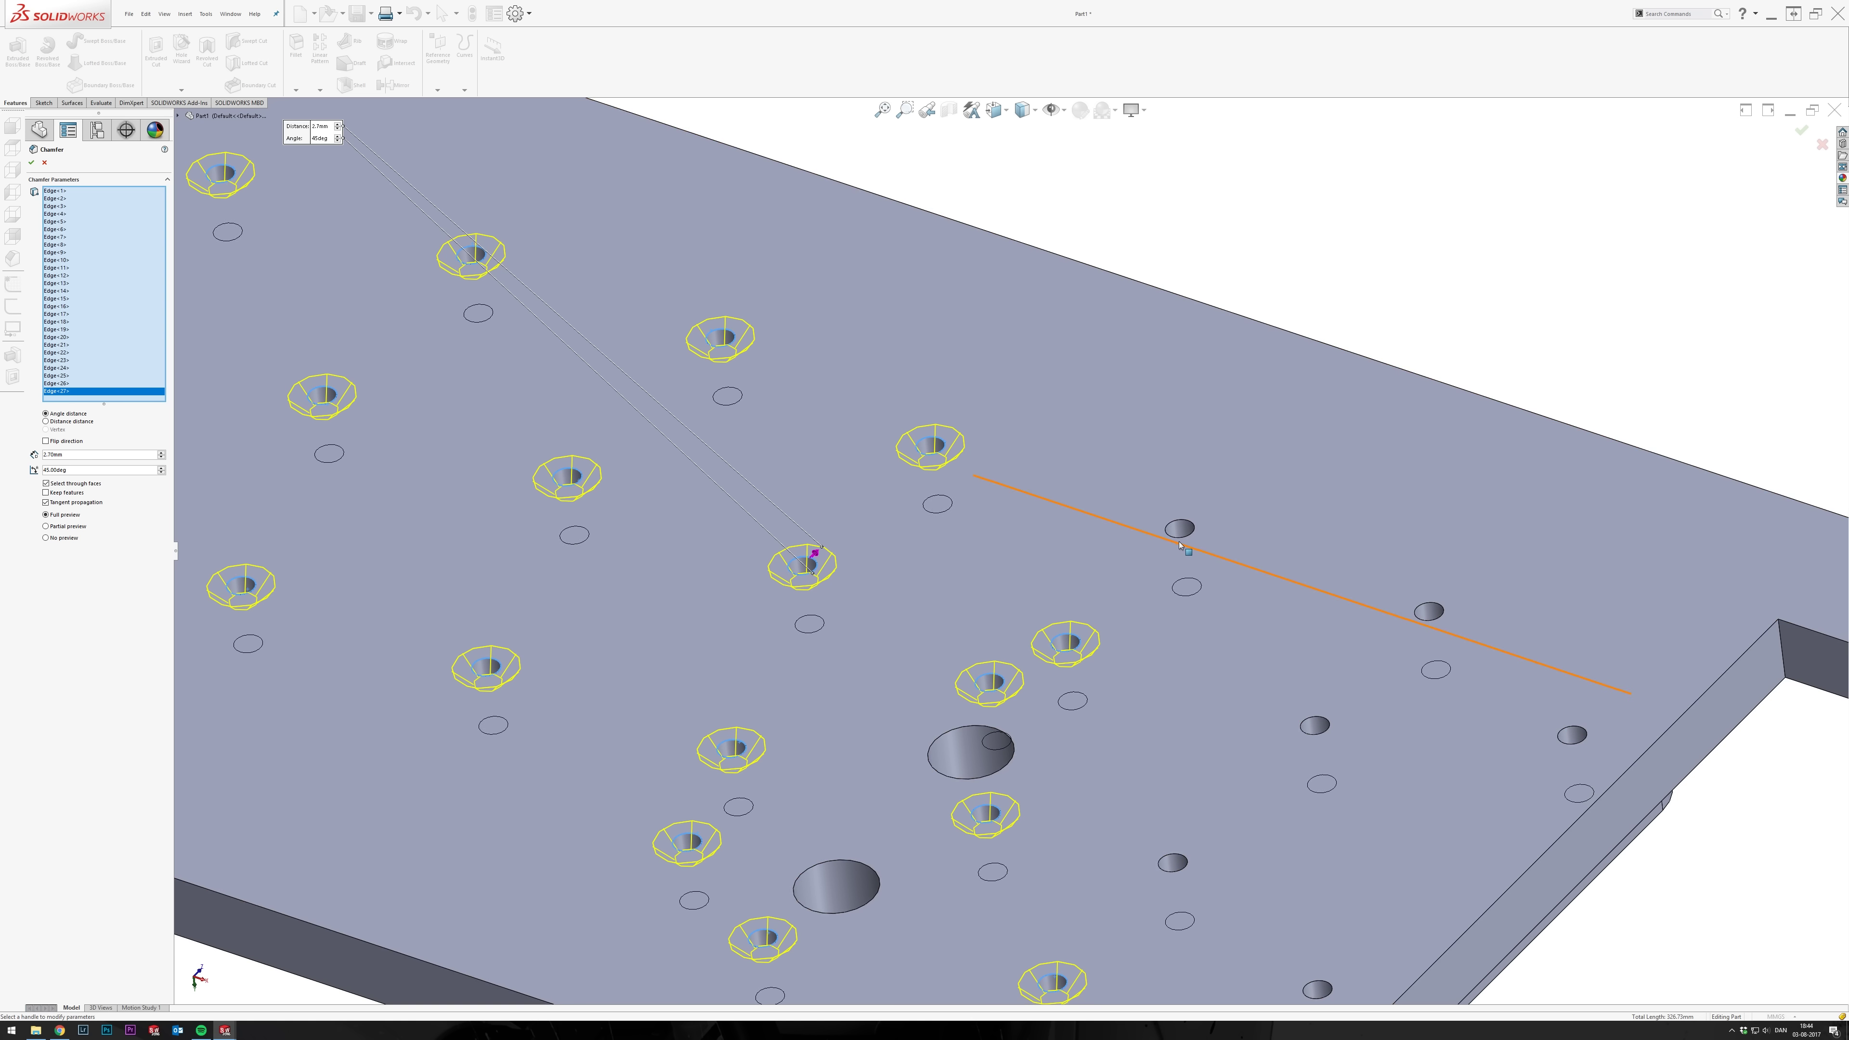
left_click(1179, 528)
left_click(1429, 612)
left_click(1316, 726)
left_click(1574, 733)
left_click(1171, 862)
scroll(1201, 855, "down", 3)
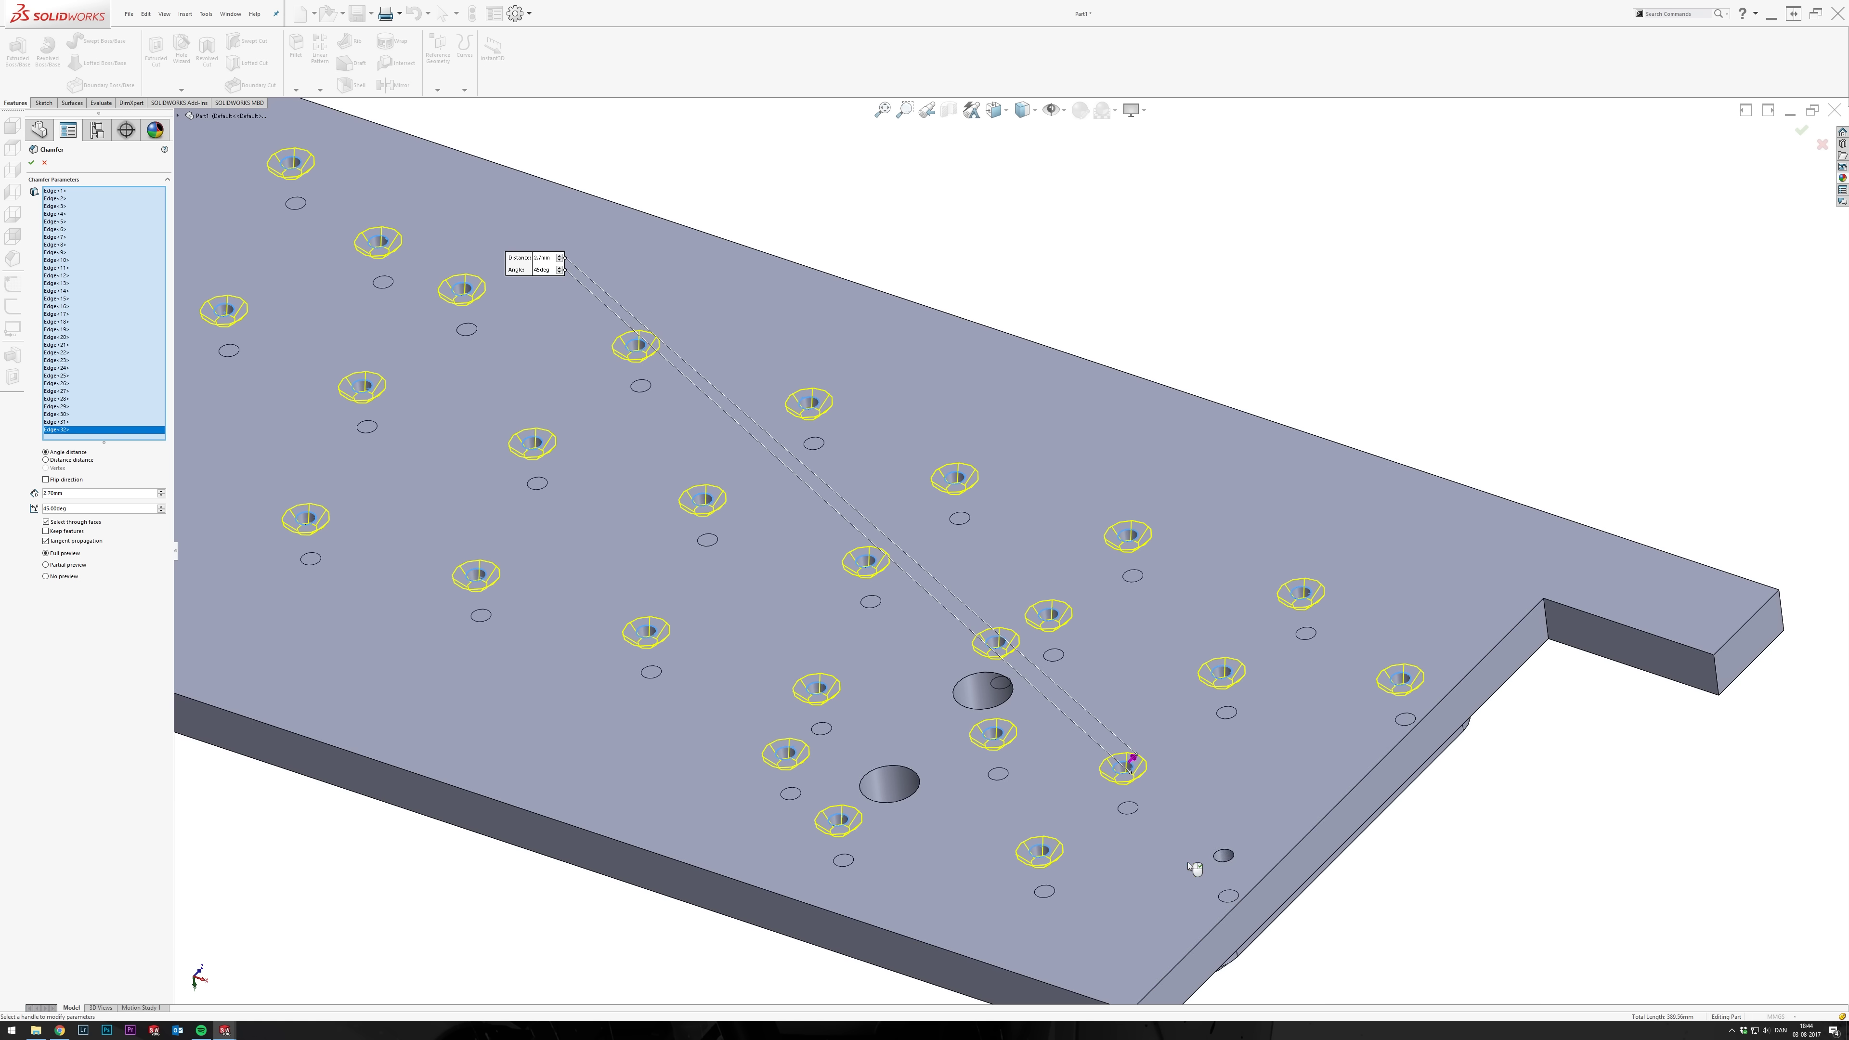
left_click(1207, 805)
right_click(953, 604)
Inspect the countersunk plate from both sides and through a temporary section along the Right Plane, and turn the section view off.
scroll(1025, 553, "up", 8)
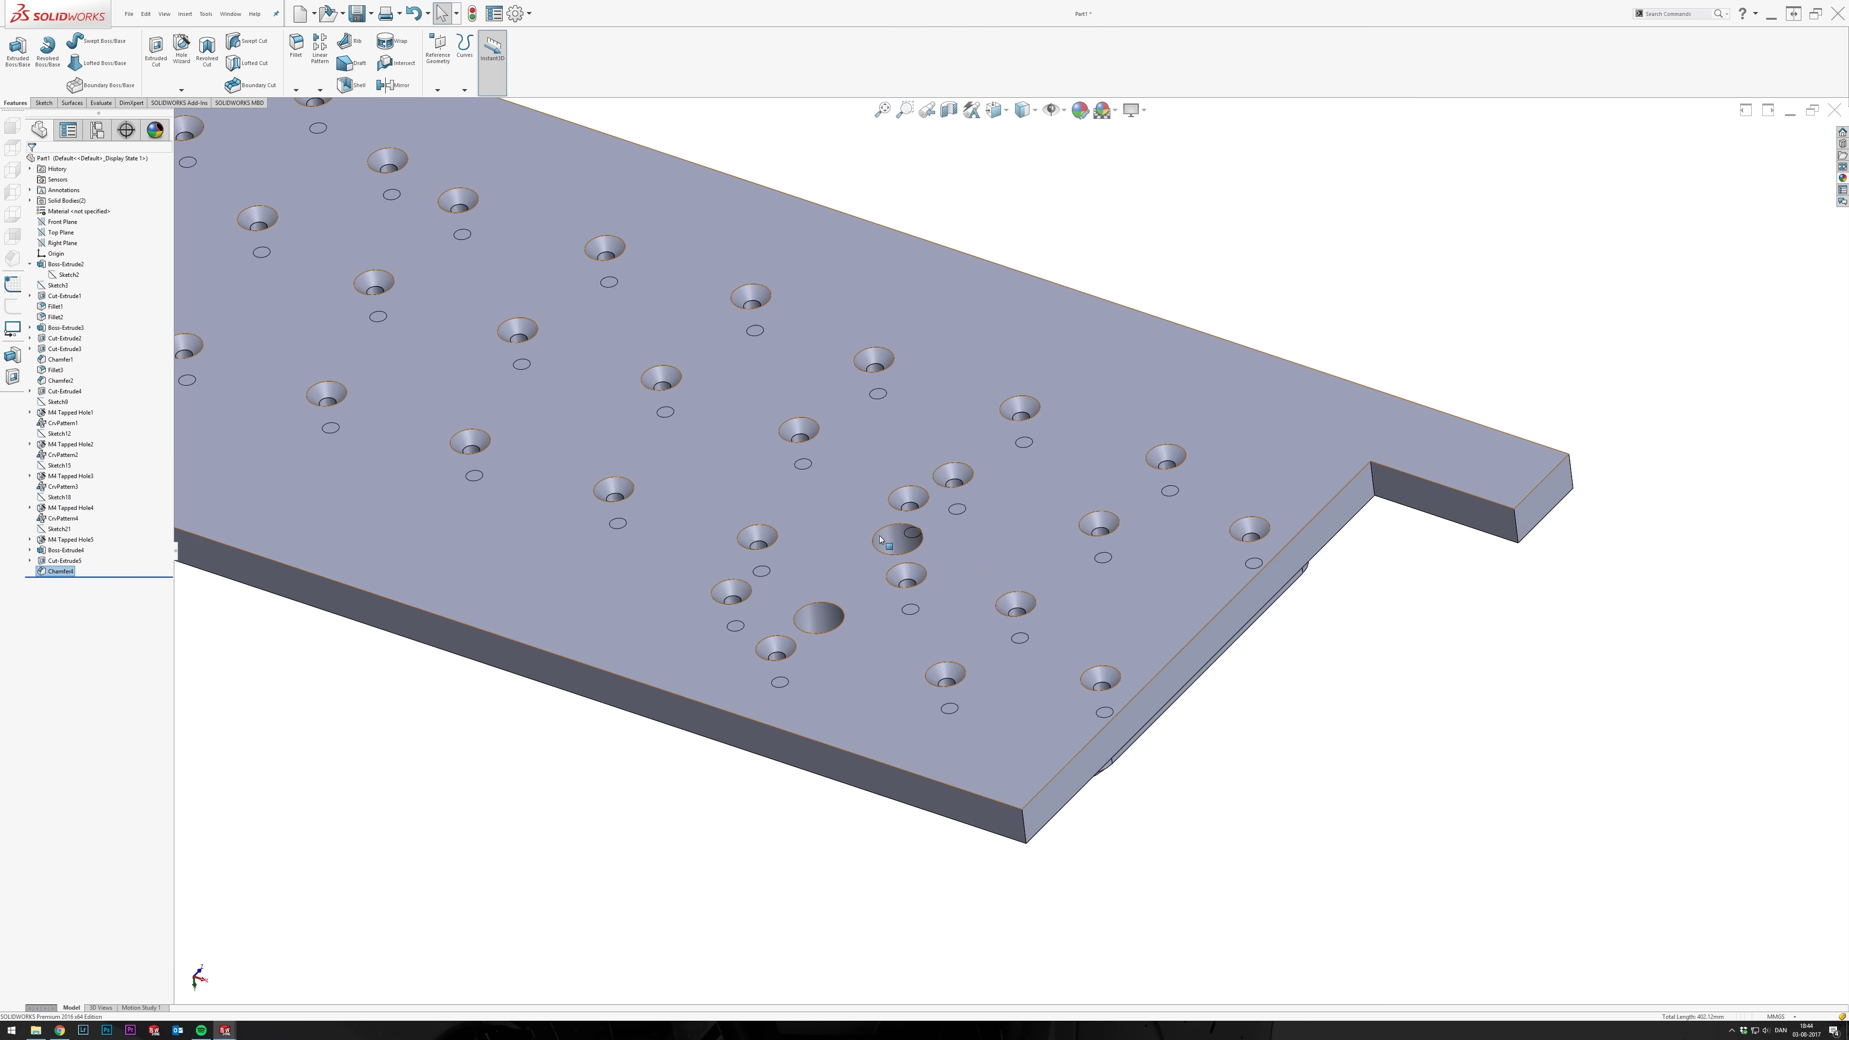
scroll(954, 404, "down", 3)
key("shift+Up")
key("shift+Up")
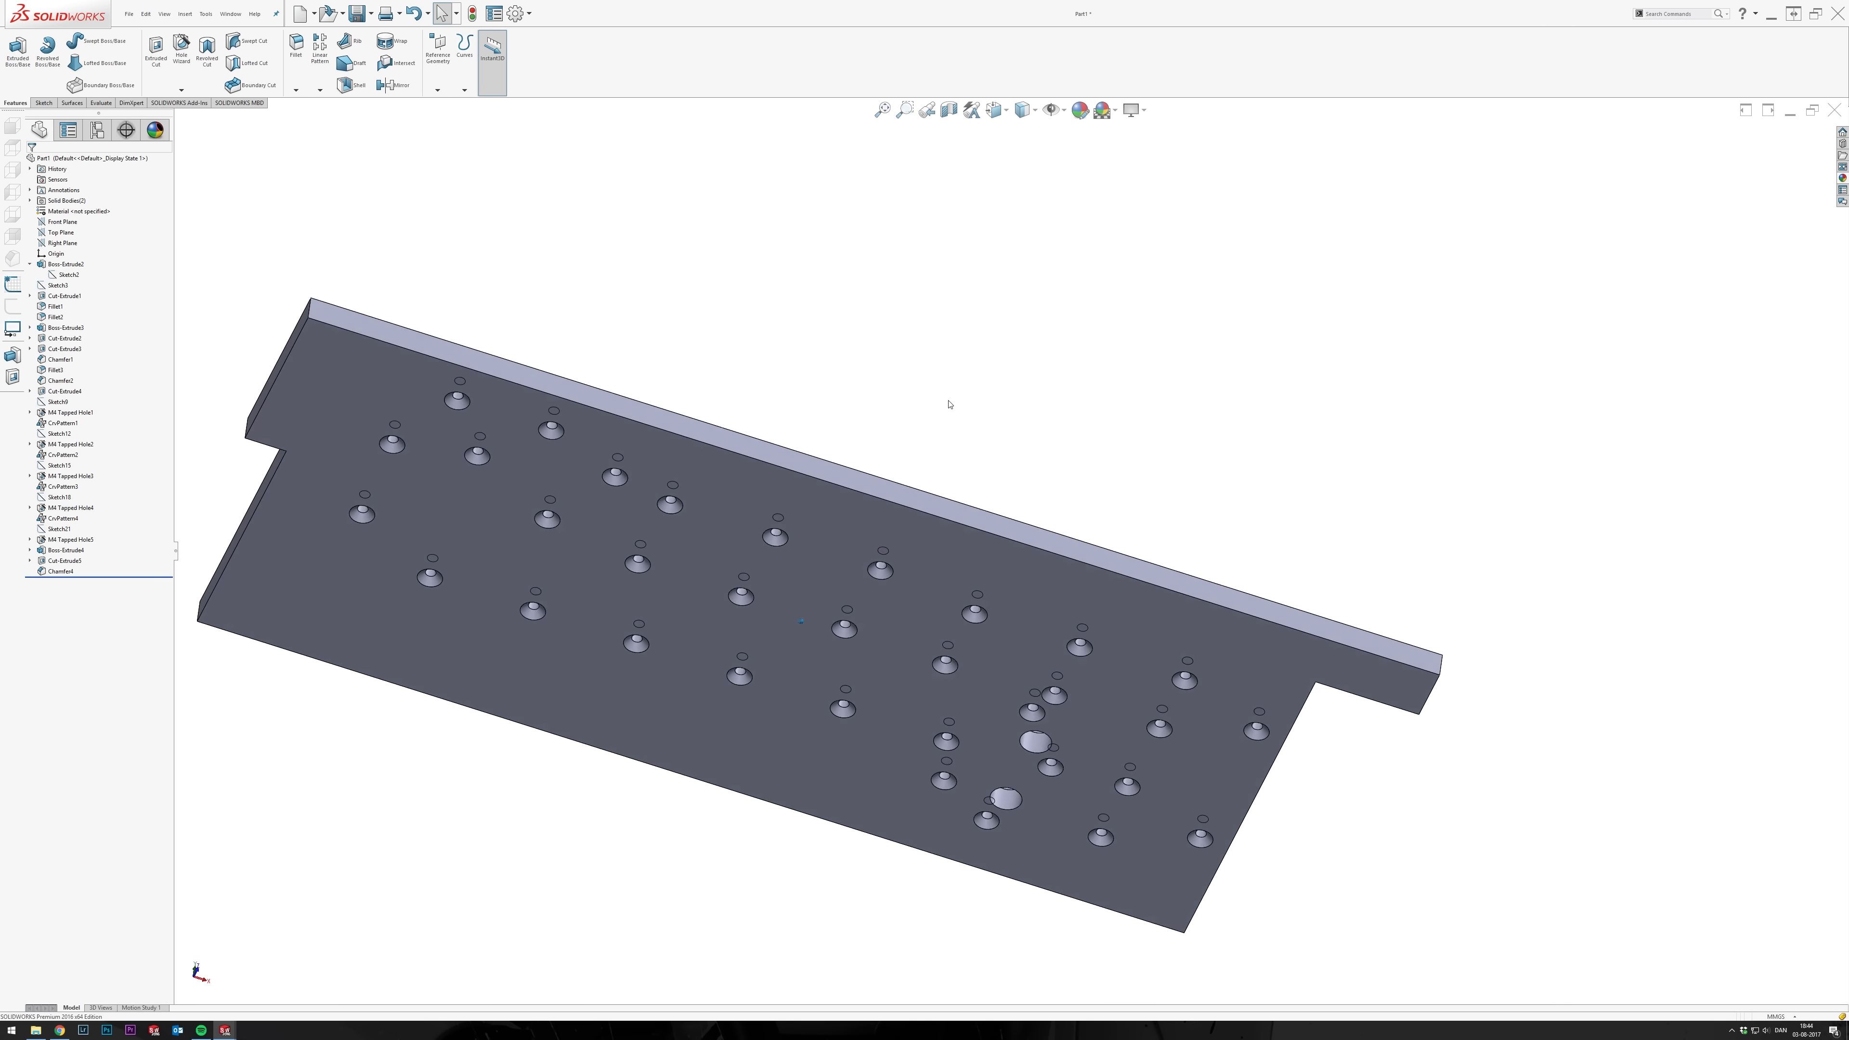
key("ctrl+7")
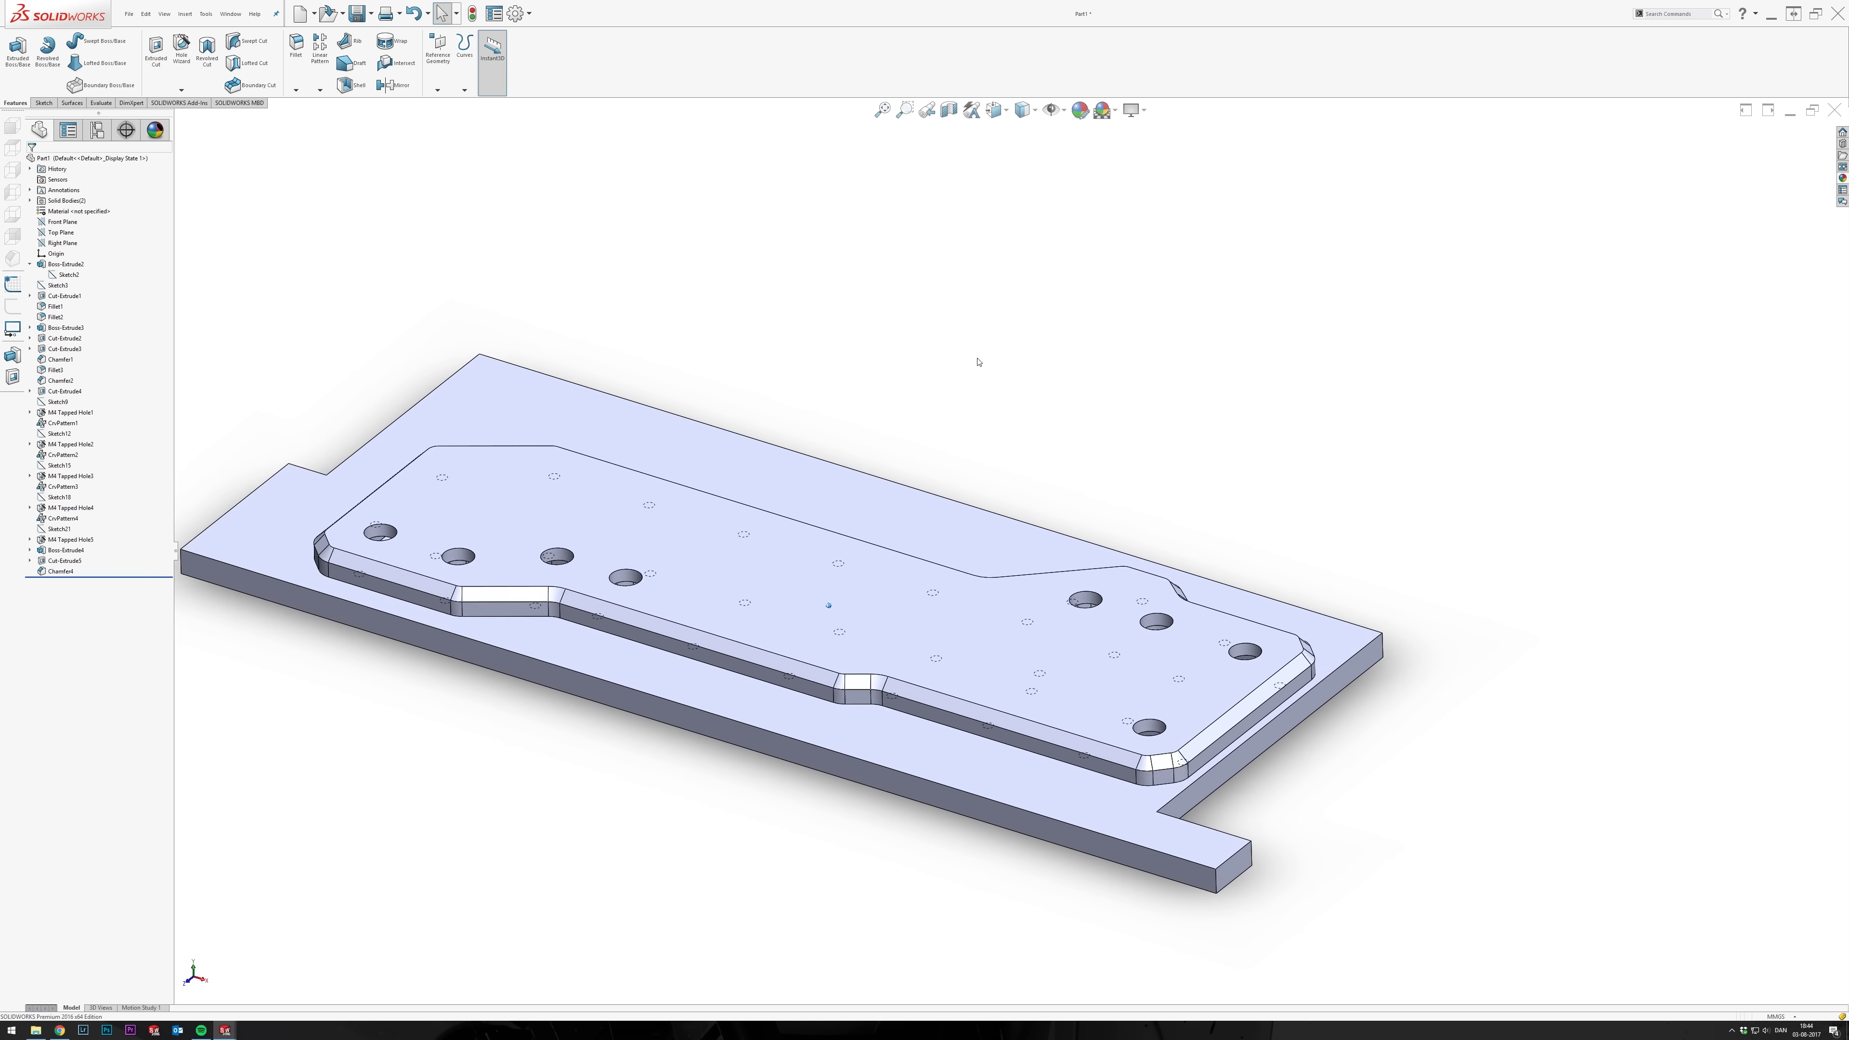
left_click(948, 111)
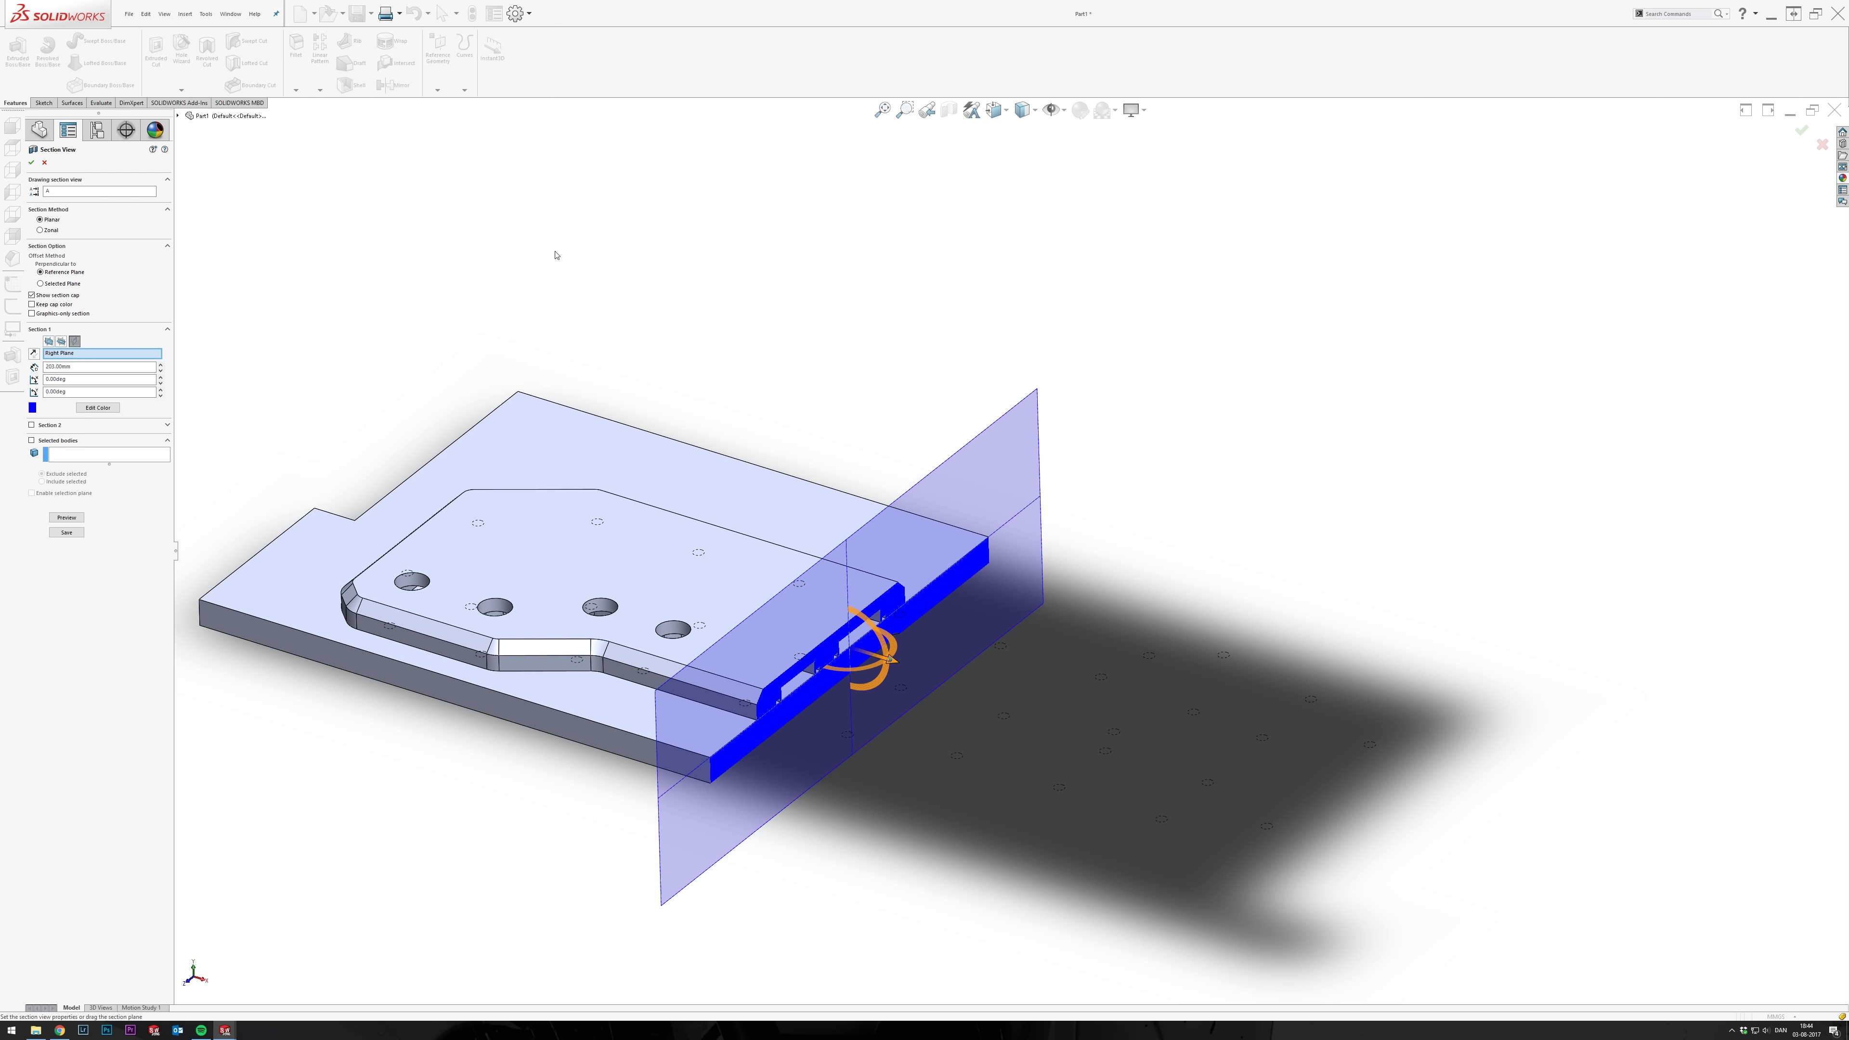
left_click(36, 163)
scroll(778, 385, "down", 10)
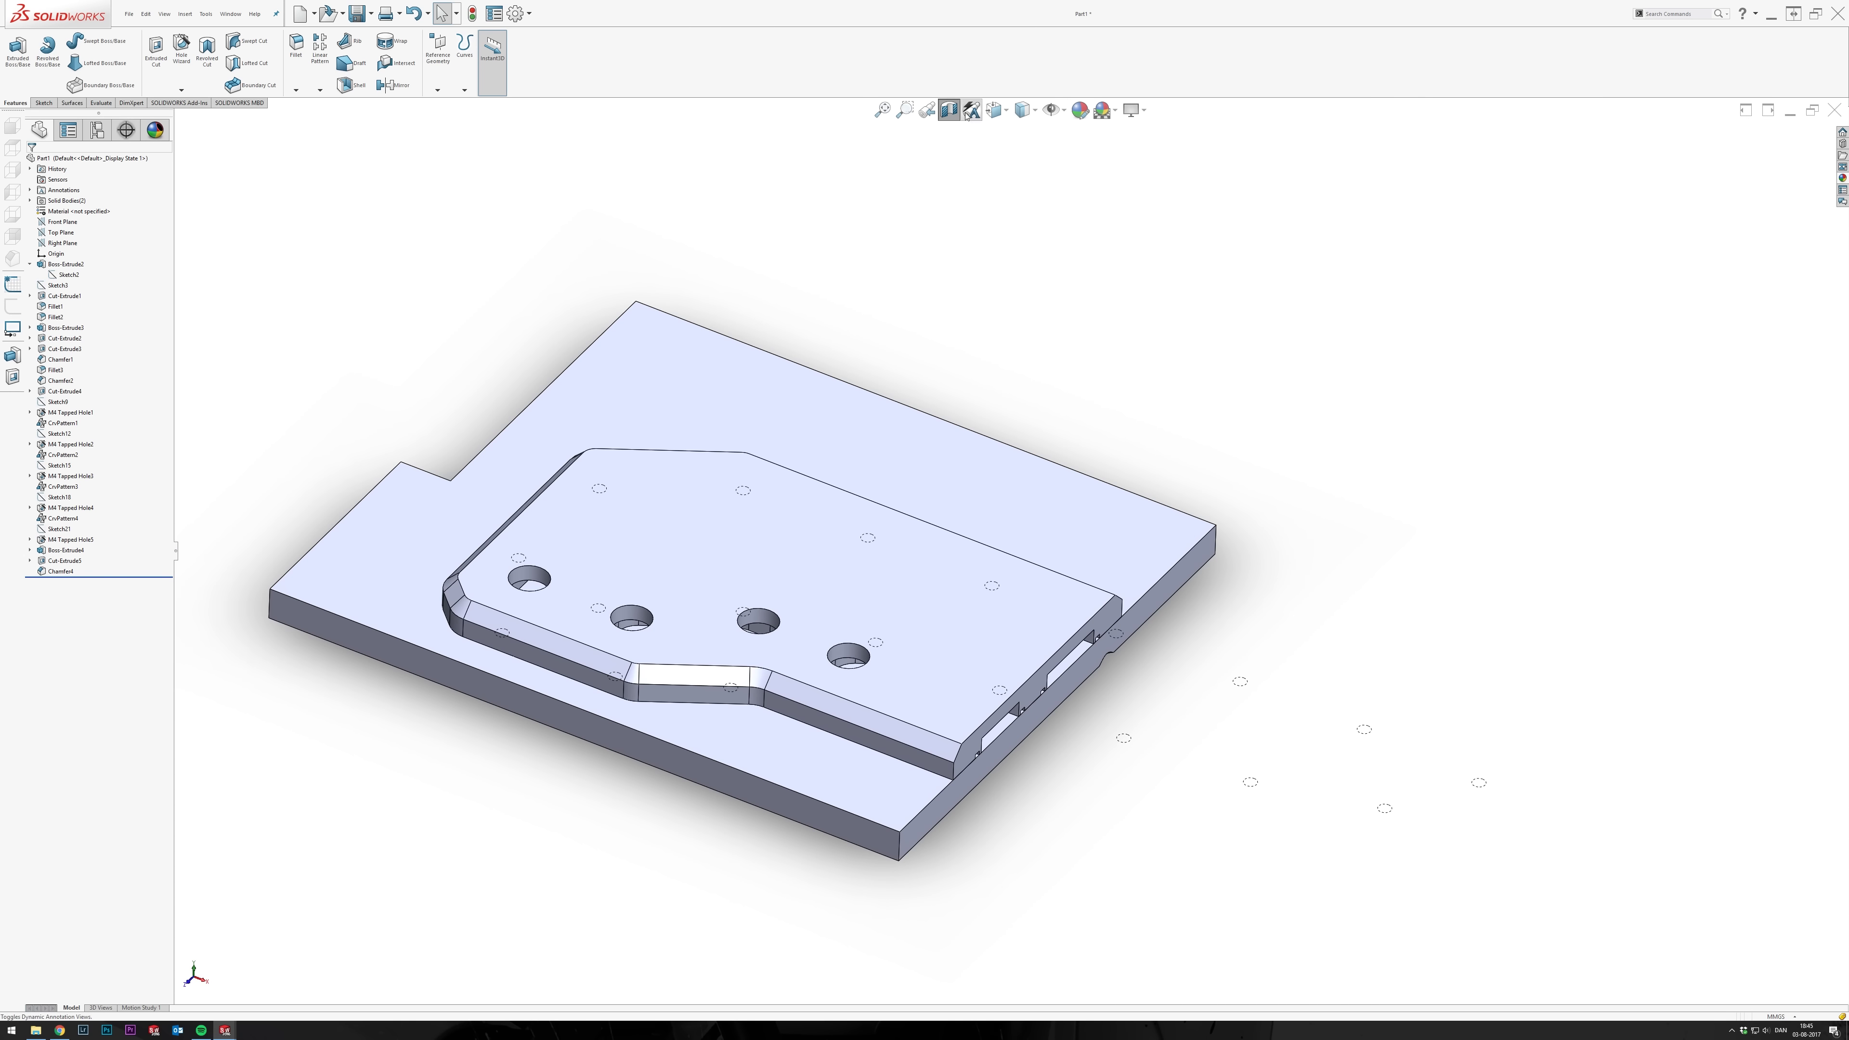
left_click(950, 110)
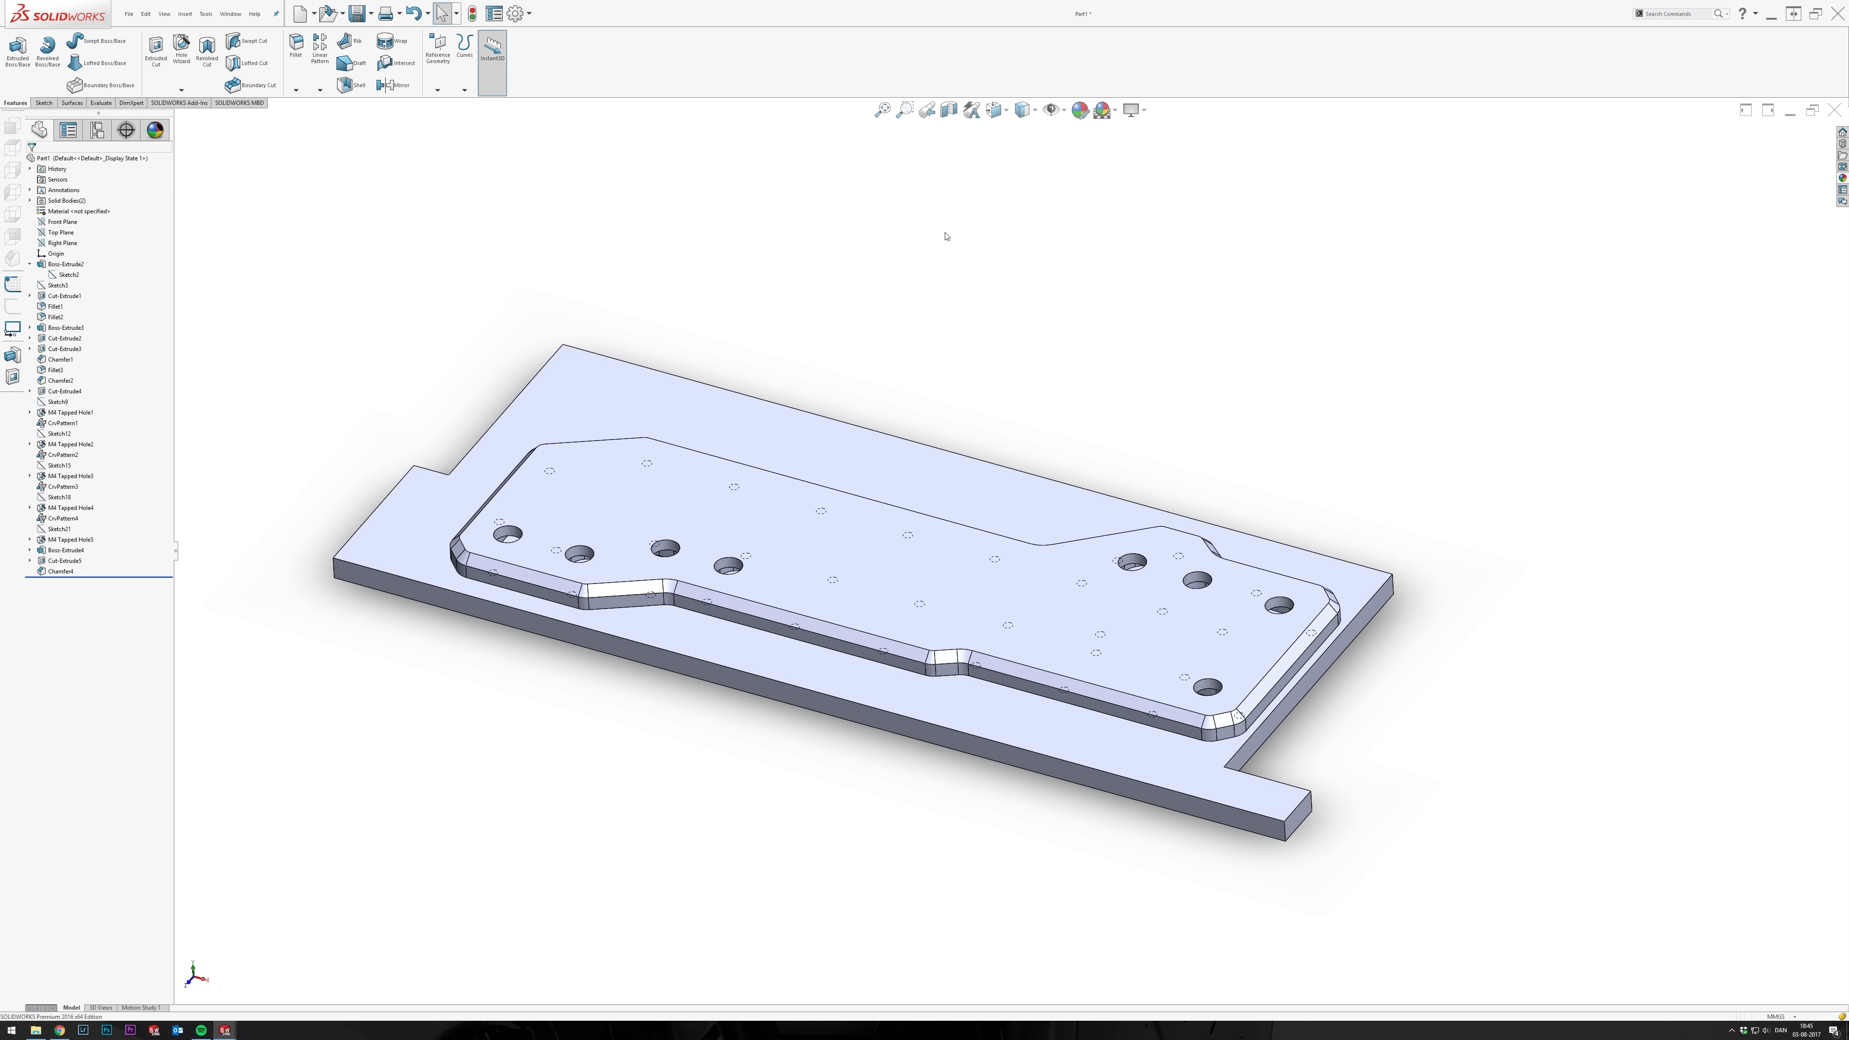